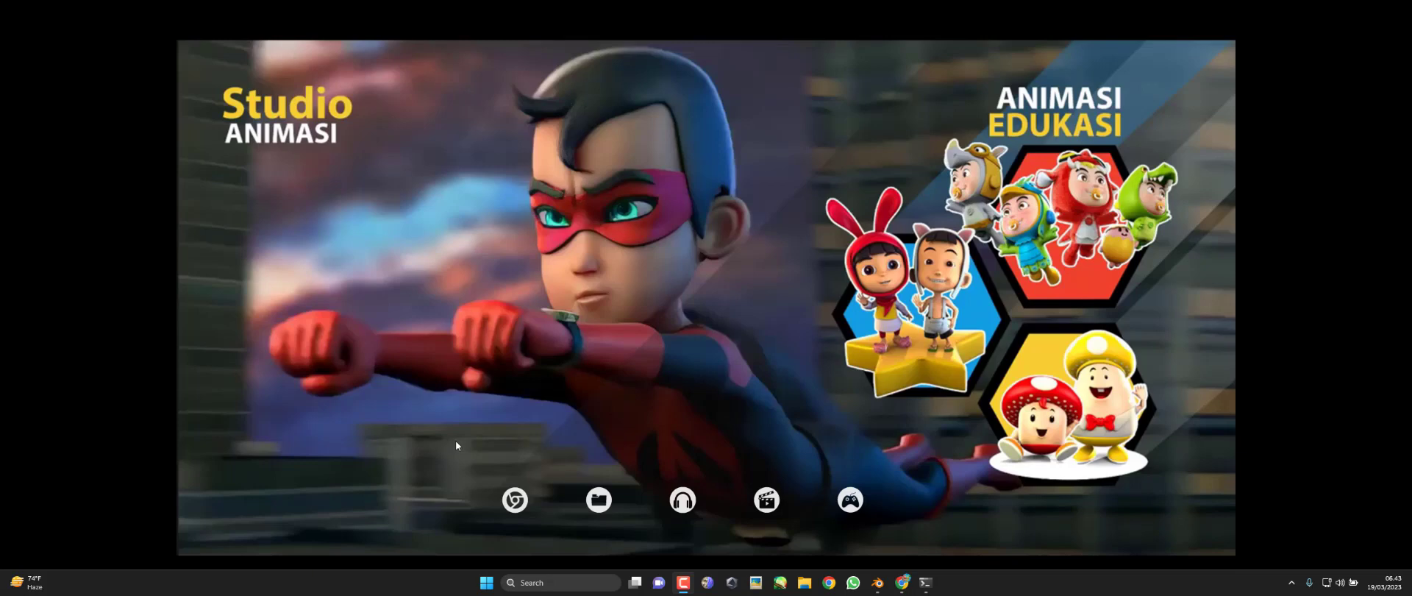
Bring the Blender window with base mesh kepala.blend to the front
click(876, 585)
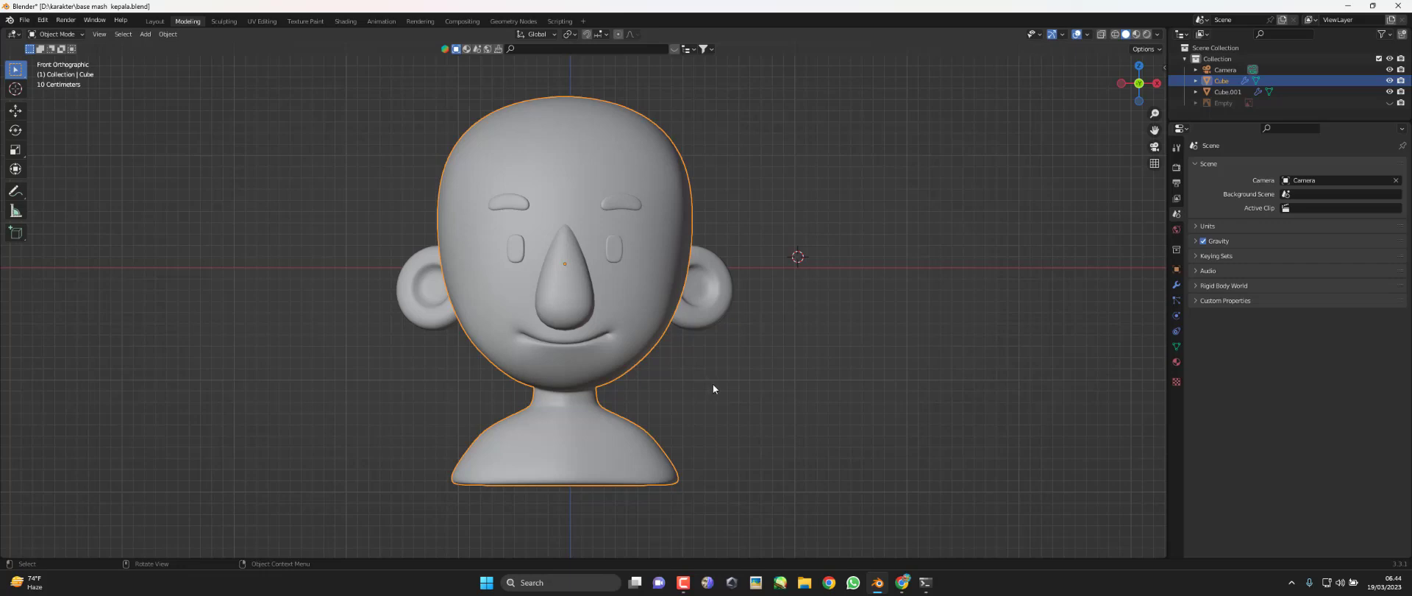
Orbit and zoom around the head to look at it from the side
scroll(715, 379, down, 3)
mouse_move(717, 376)
middle_down()
mouse_move(597, 380)
mouse_move(704, 386)
mouse_move(678, 355)
mouse_move(620, 375)
mouse_move(676, 370)
middle_up()
scroll(704, 385, up, 3)
scroll(666, 362, up, 3)
scroll(677, 369, down, 4)
Check the head's right and front views in Edit Mode, heighten the outliner, return to Object Mode
key(Tab)
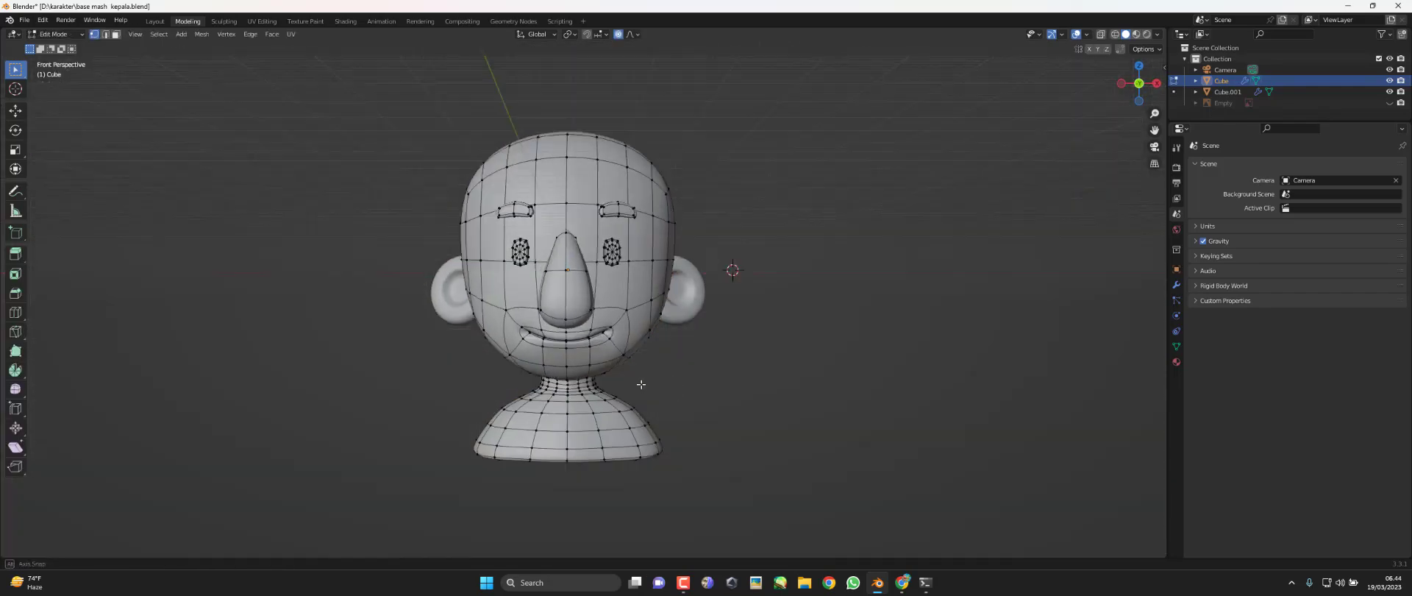
key(KP_3)
key(KP_1)
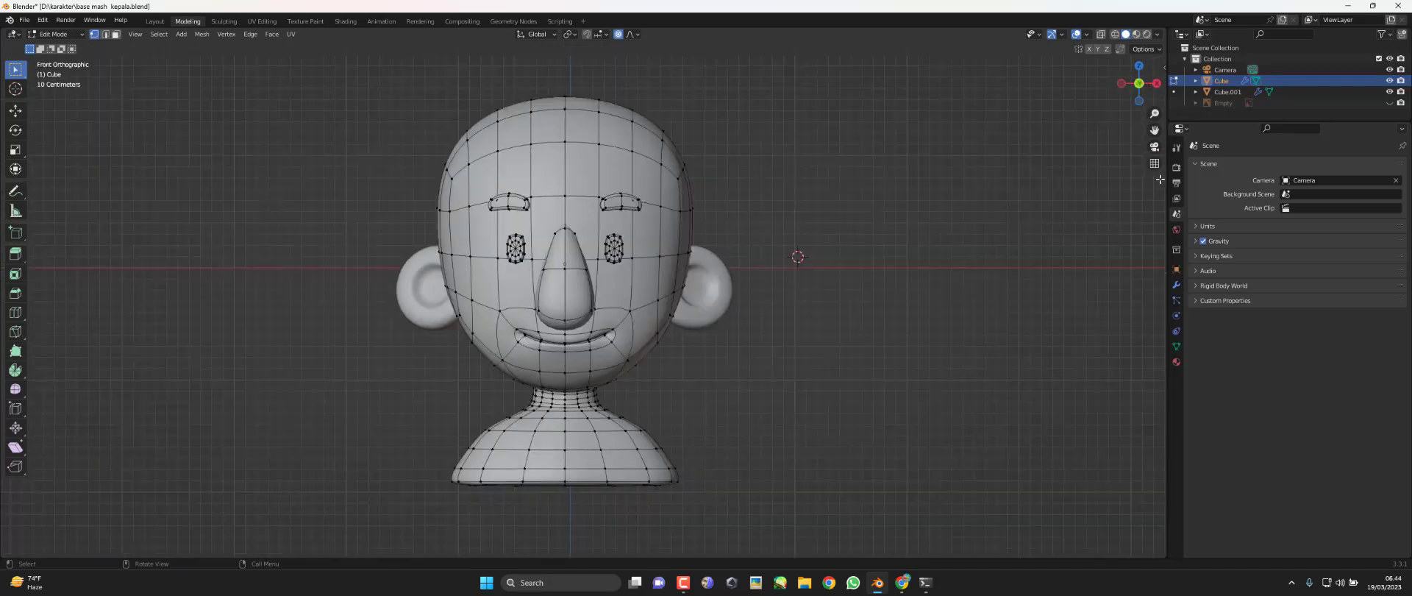
drag(1186, 118, 1187, 313)
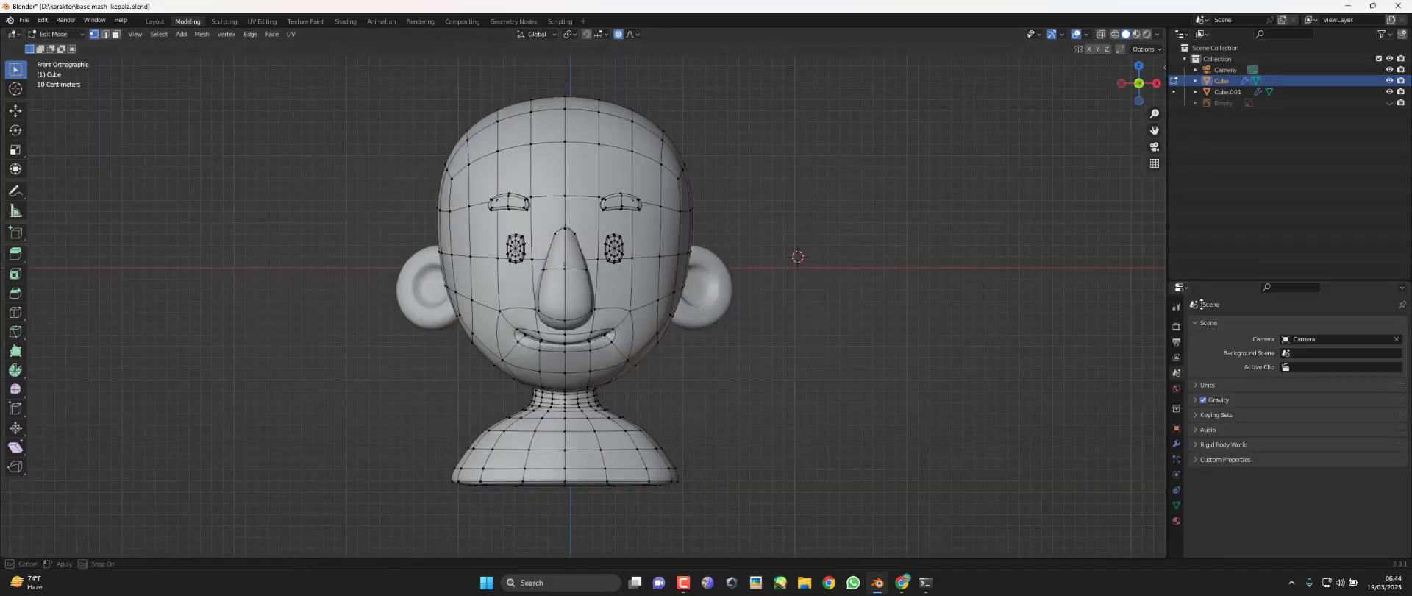
key(Tab)
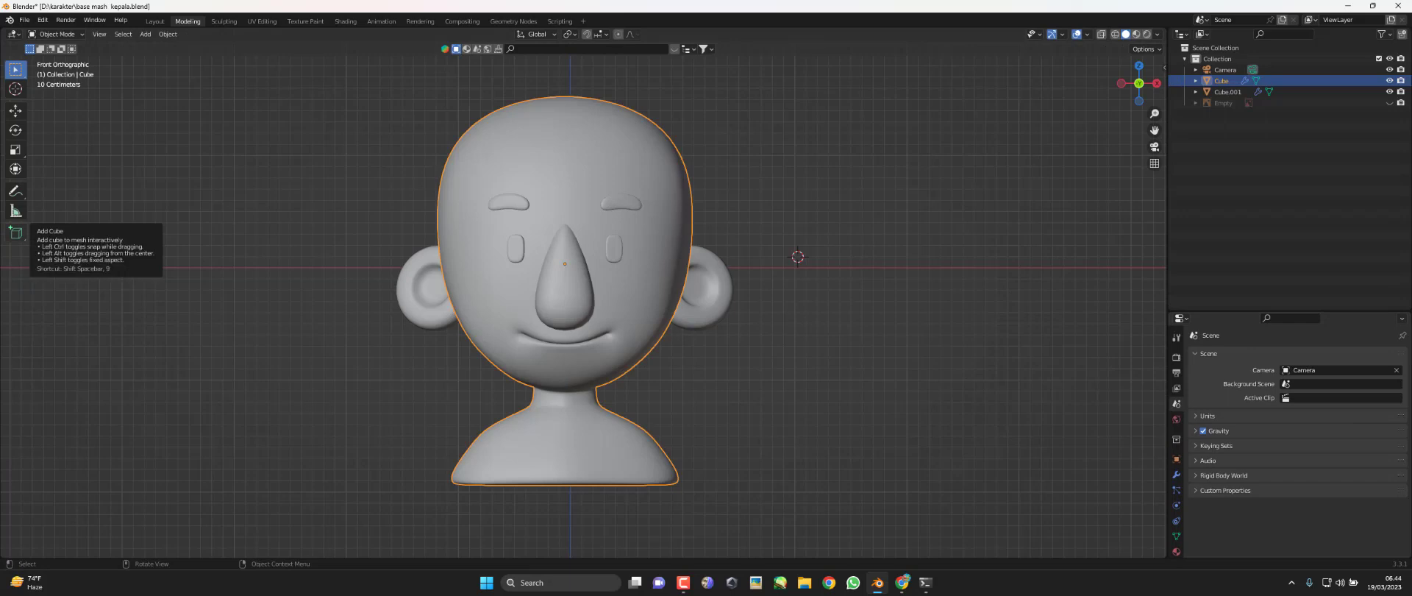
Turn the outliner area into an Image Editor showing the character reference image
click(1180, 34)
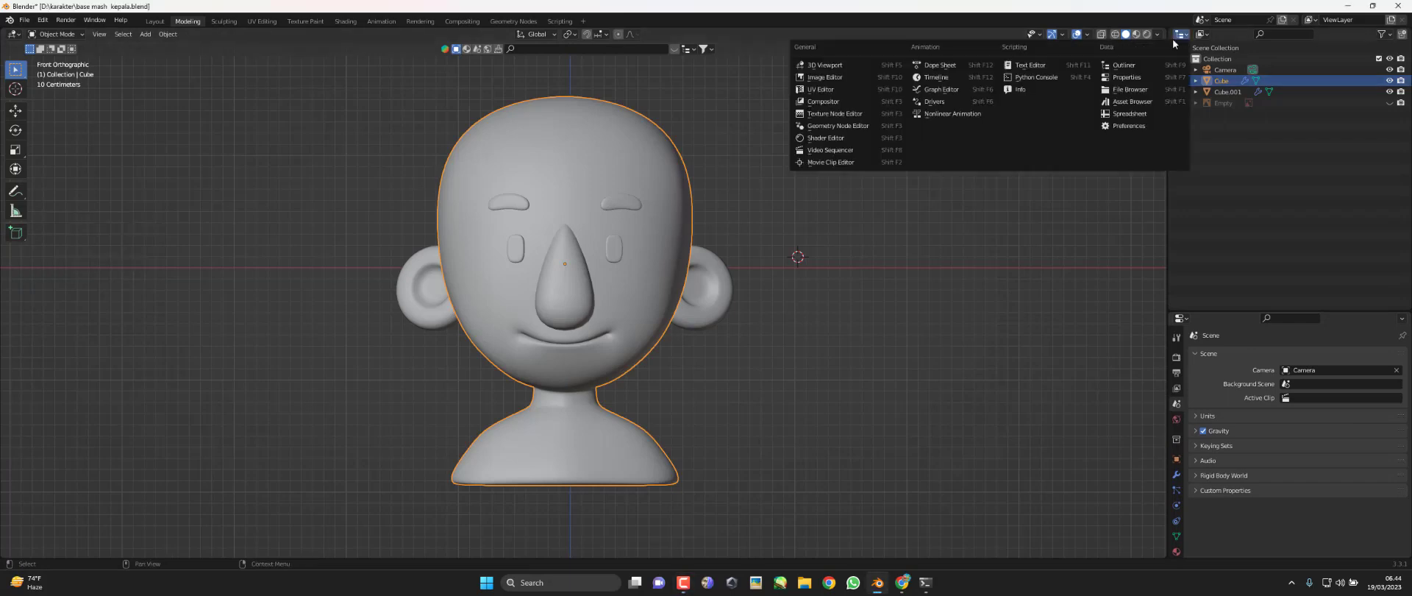
click(824, 78)
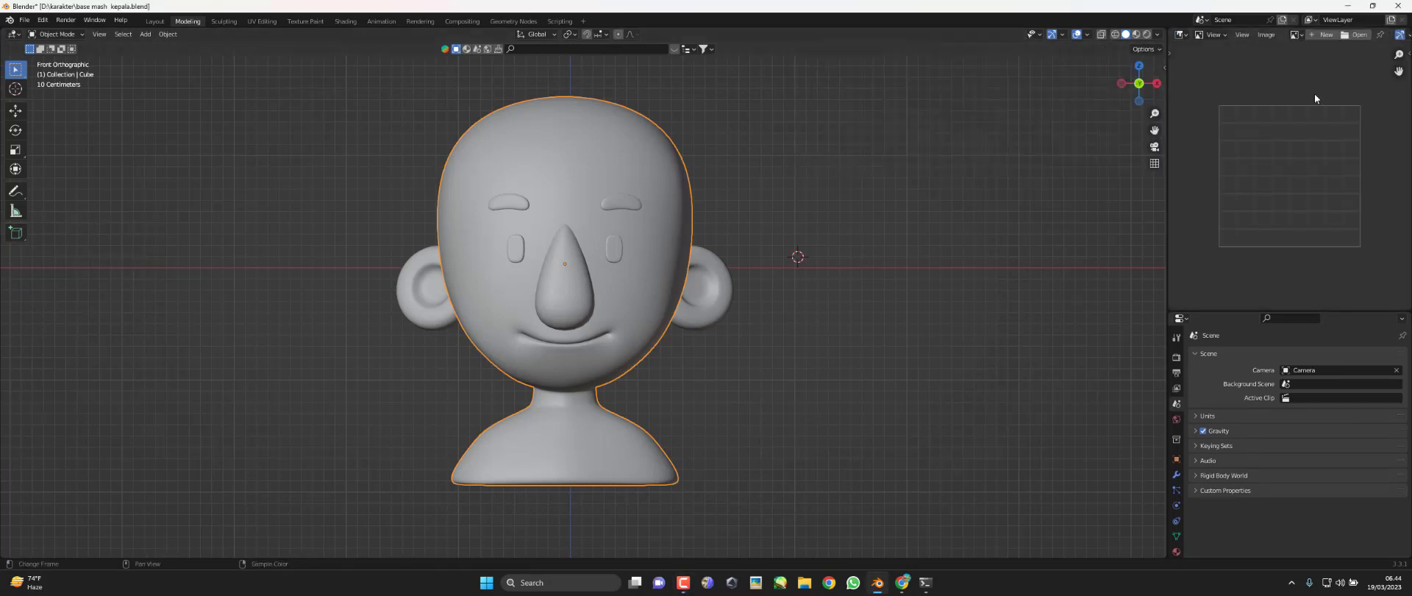
click(1180, 33)
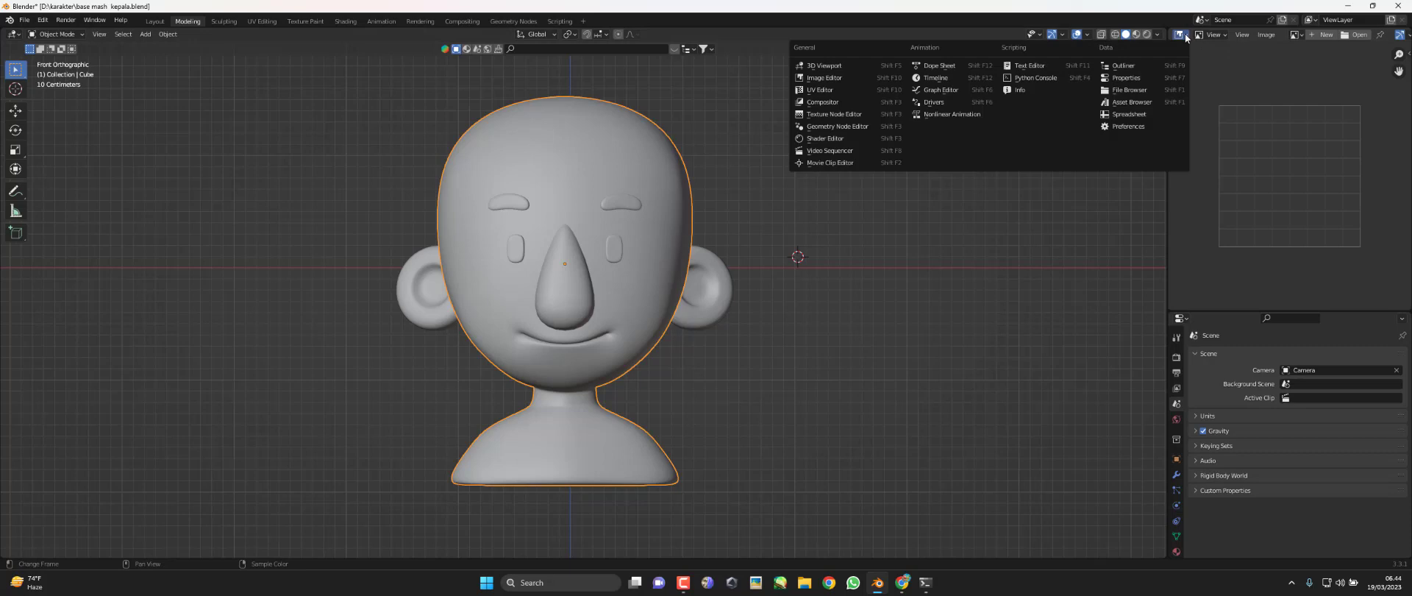
click(1294, 33)
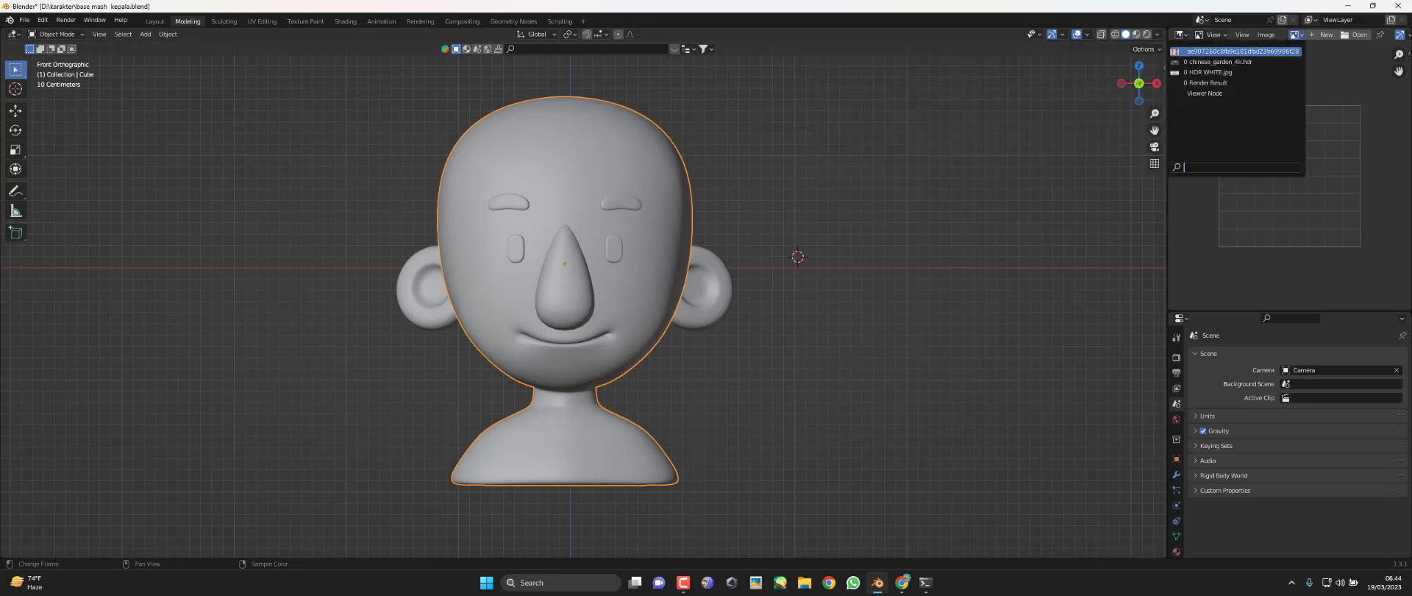
click(1243, 52)
Zoom and pan the reference image onto the character with beanie and glasses
scroll(1317, 203, up, 2)
scroll(1317, 203, up, 2)
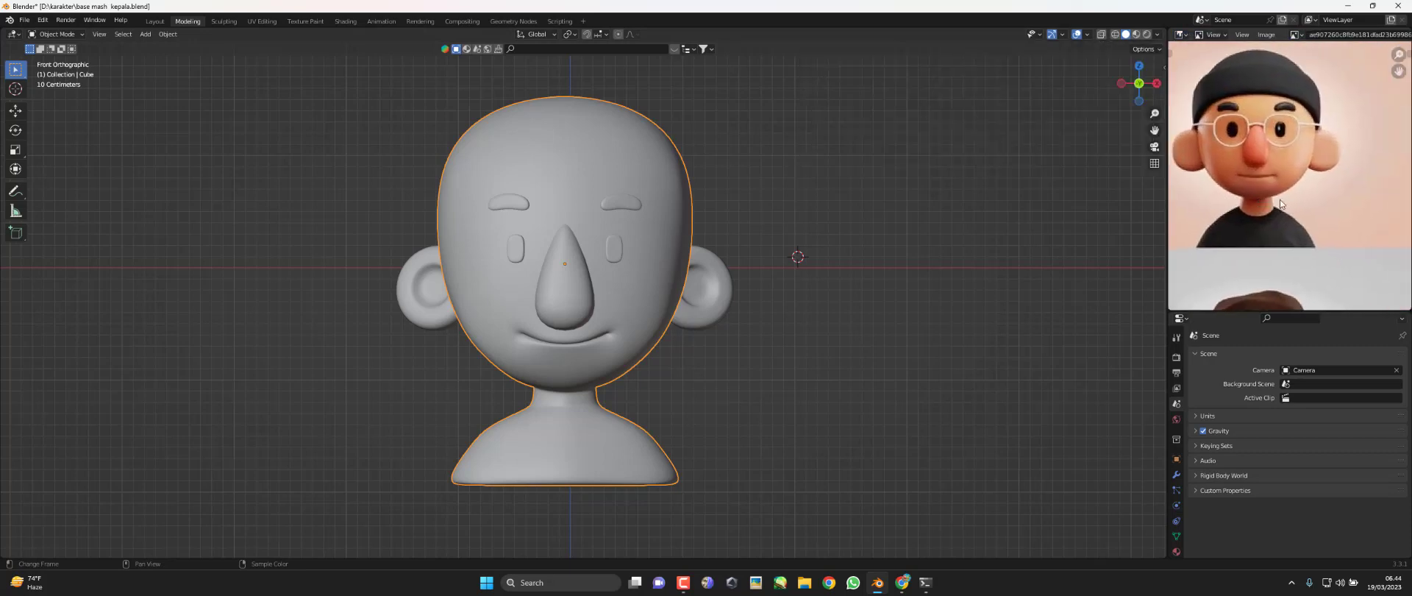
scroll(1317, 203, down, 3)
scroll(1352, 198, down, 1)
mouse_move(1352, 197)
middle_down()
mouse_move(1228, 173)
mouse_move(1306, 192)
middle_up()
scroll(1308, 194, up, 3)
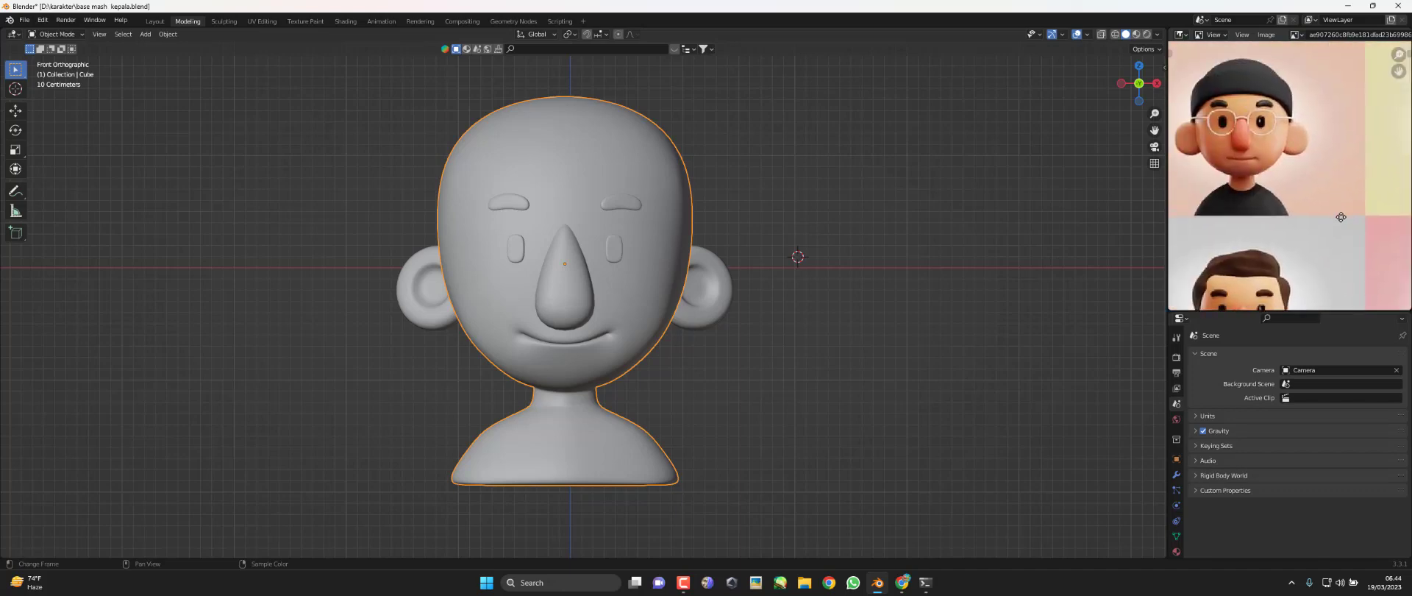
scroll(1307, 192, up, 2)
scroll(1348, 225, up, 1)
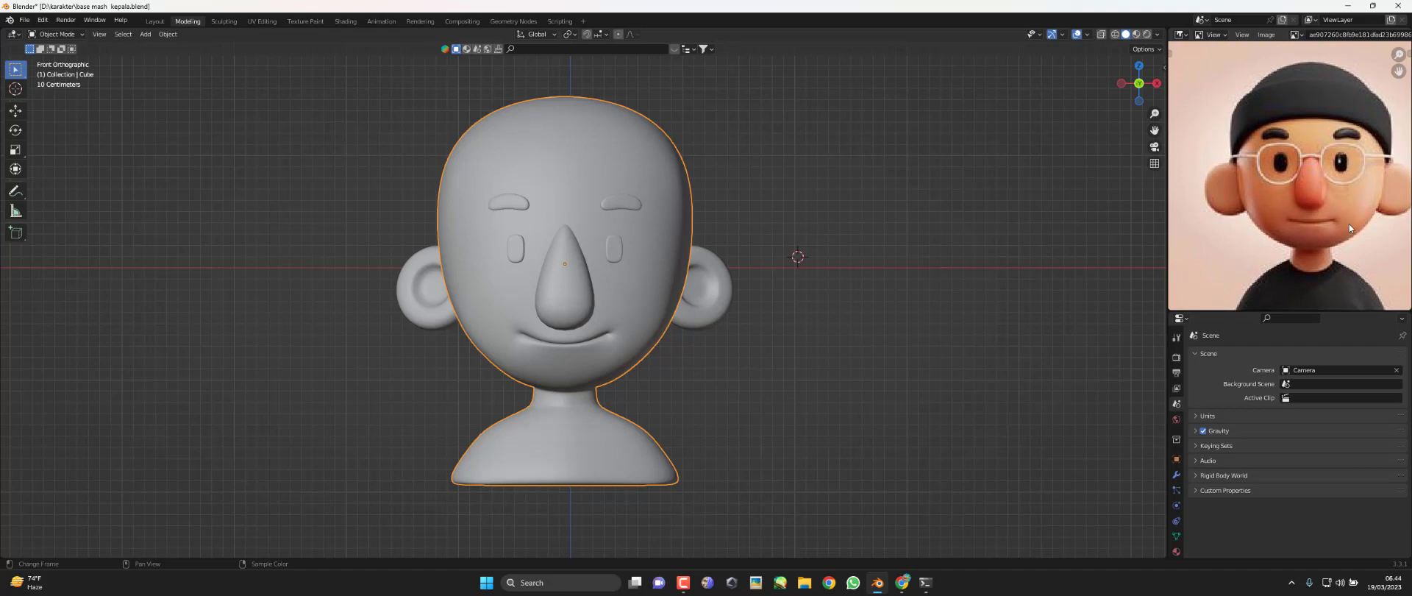
middle_drag(1348, 225, 1342, 217)
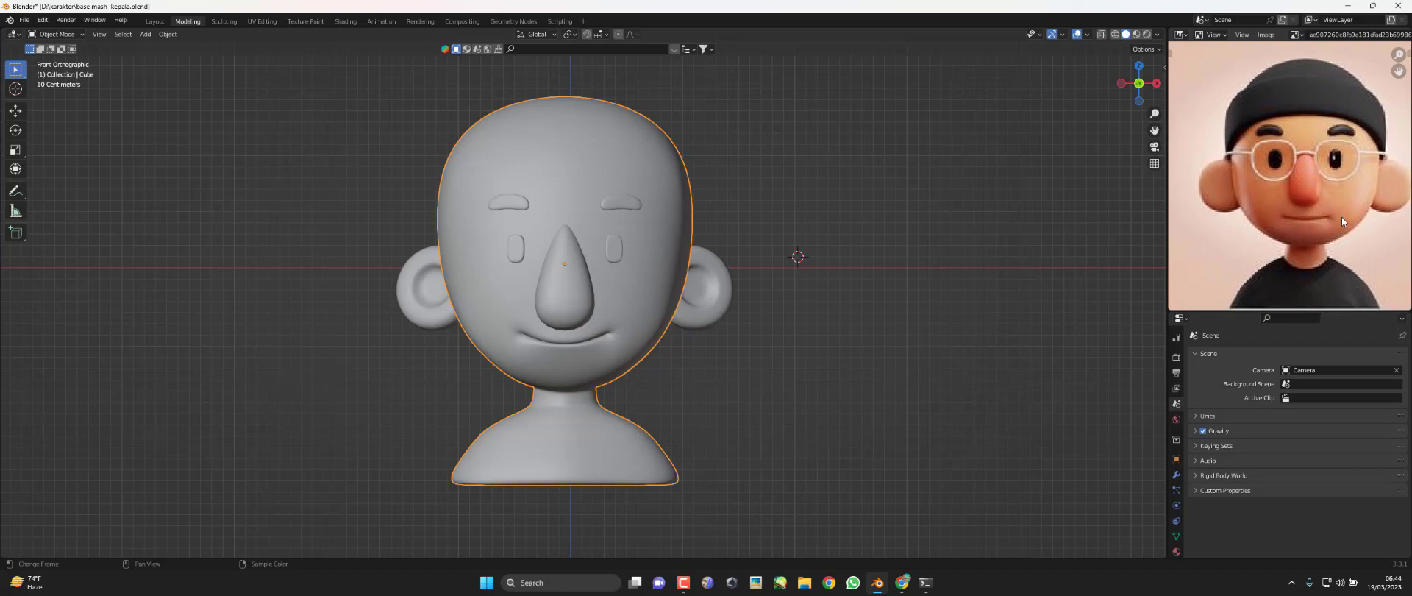
In right-side Edit Mode, select the horizontal edge loop around the upper head
scroll(672, 259, up, 1)
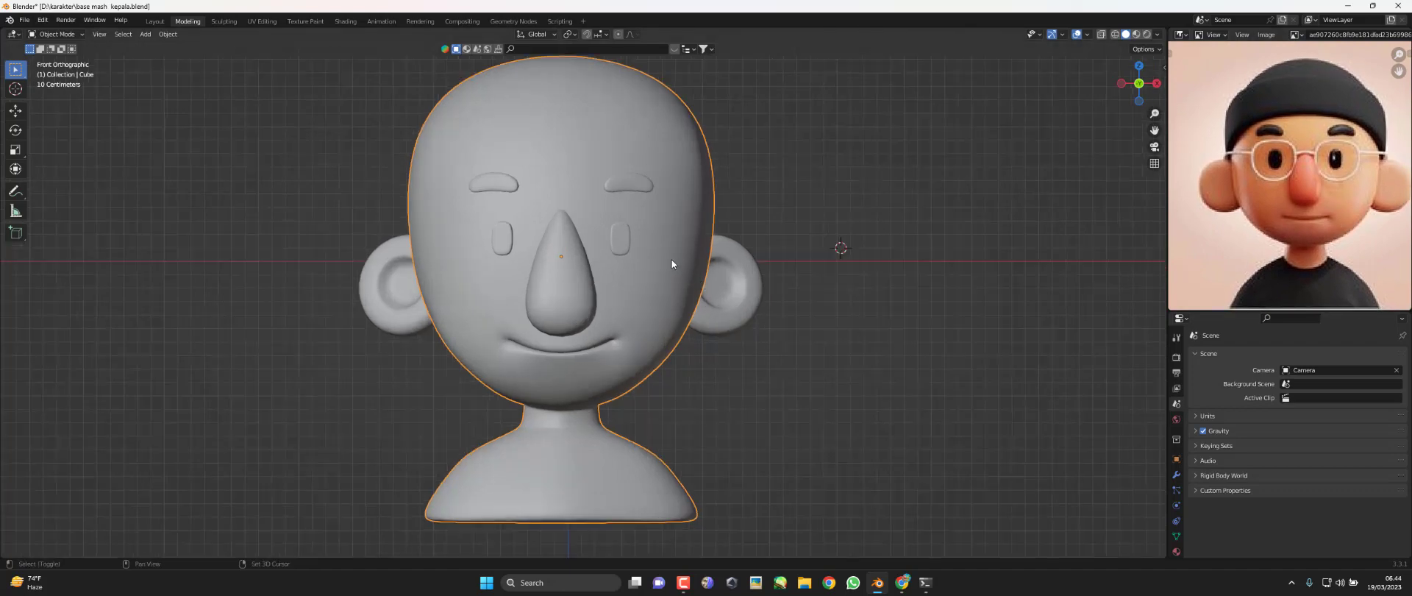
mouse_move(673, 259)
shift+middle_down()
mouse_move(762, 283)
mouse_move(736, 290)
shift+middle_up()
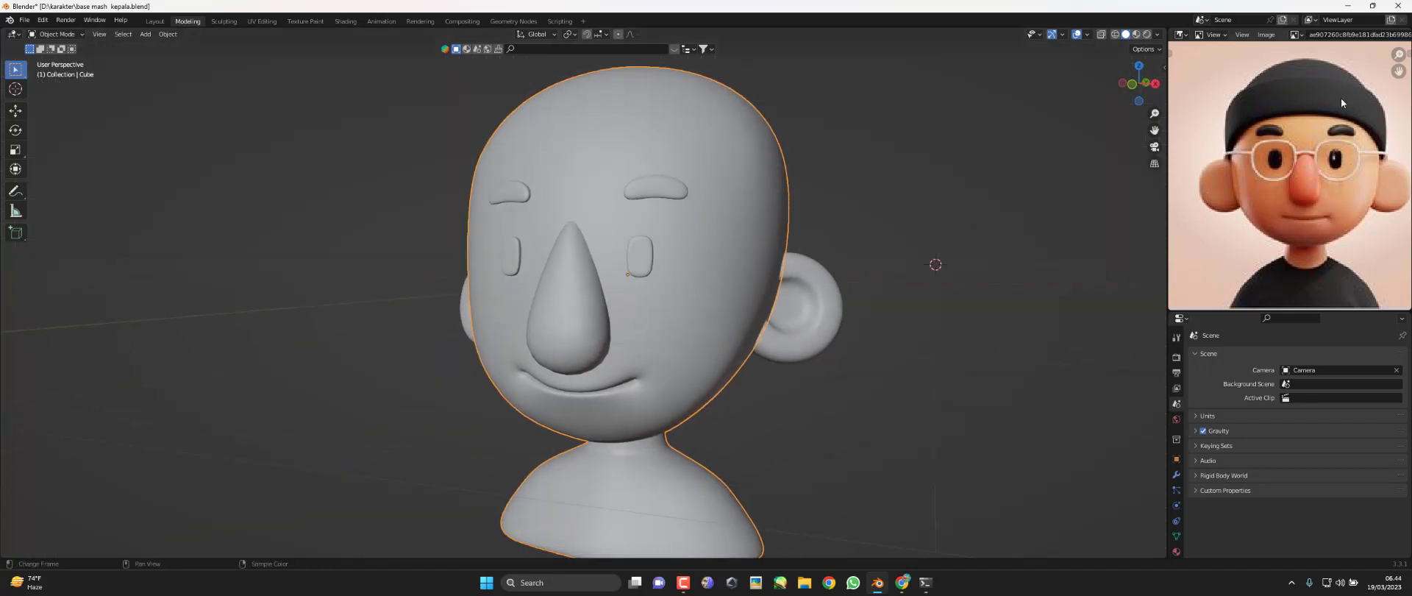
key(KP_3)
scroll(721, 269, down, 1)
scroll(623, 275, down, 1)
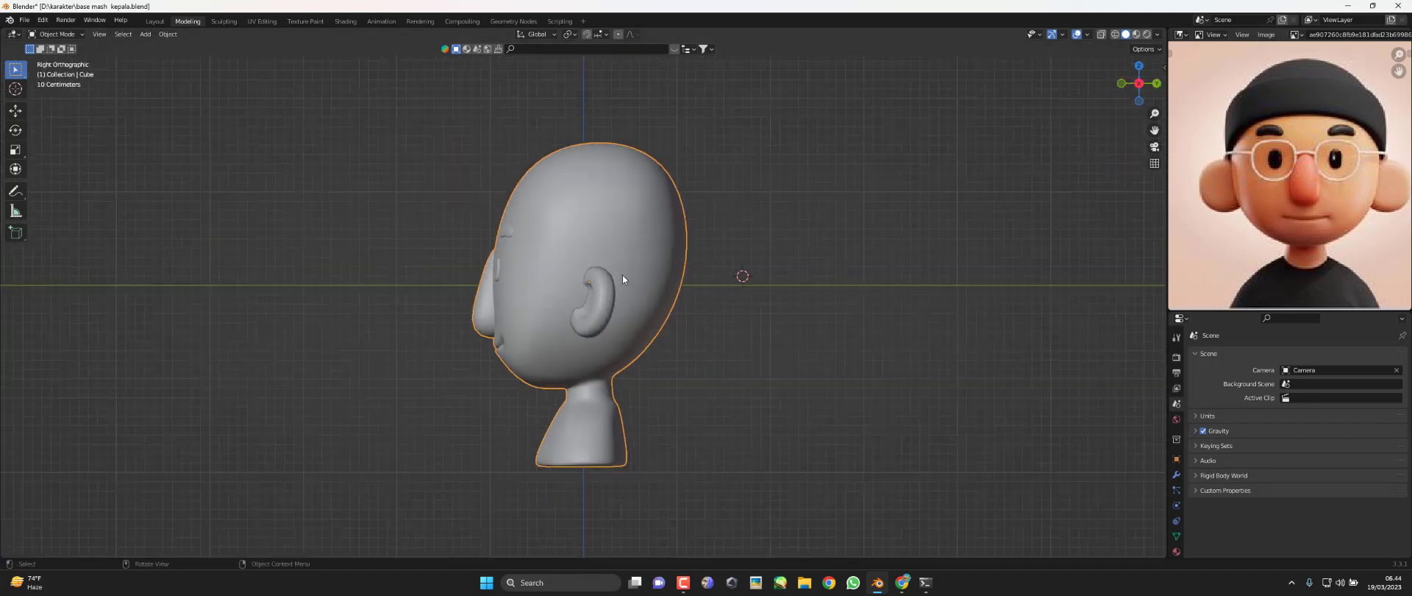
scroll(677, 260, up, 2)
key(Tab)
shift+middle_drag(891, 259, 874, 321)
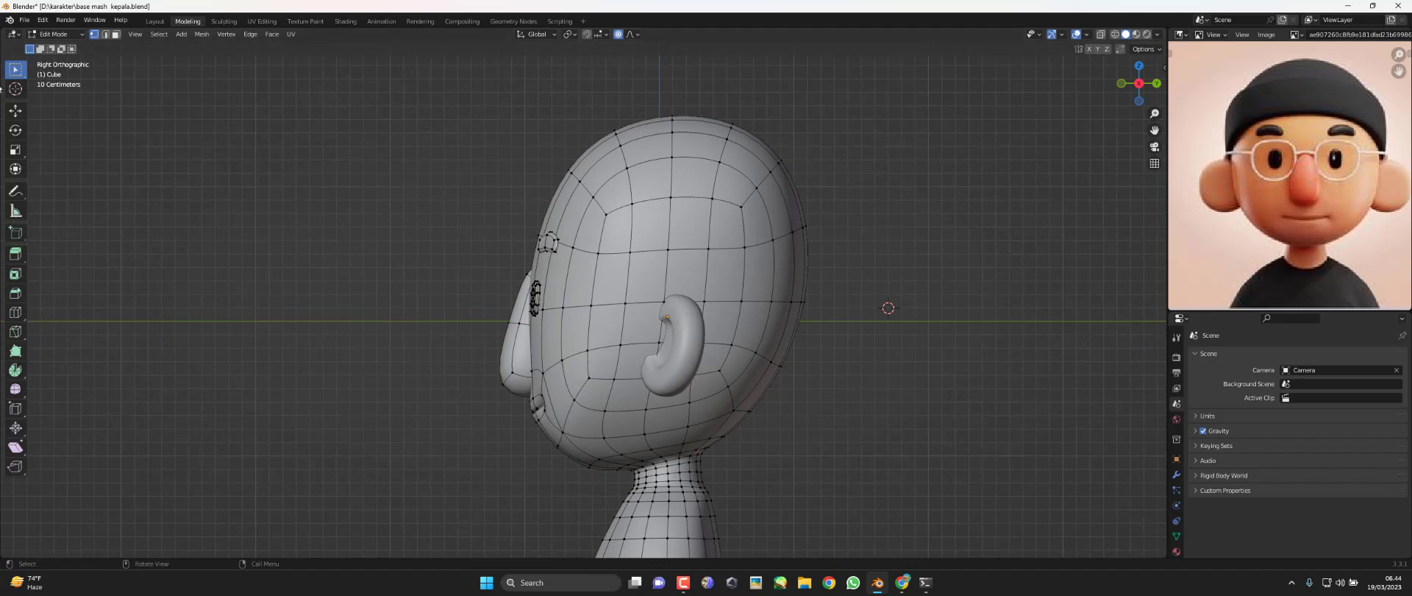
alt+click(665, 250)
In wireframe, circle-select the upper head faces above the loop and duplicate them
click(1115, 34)
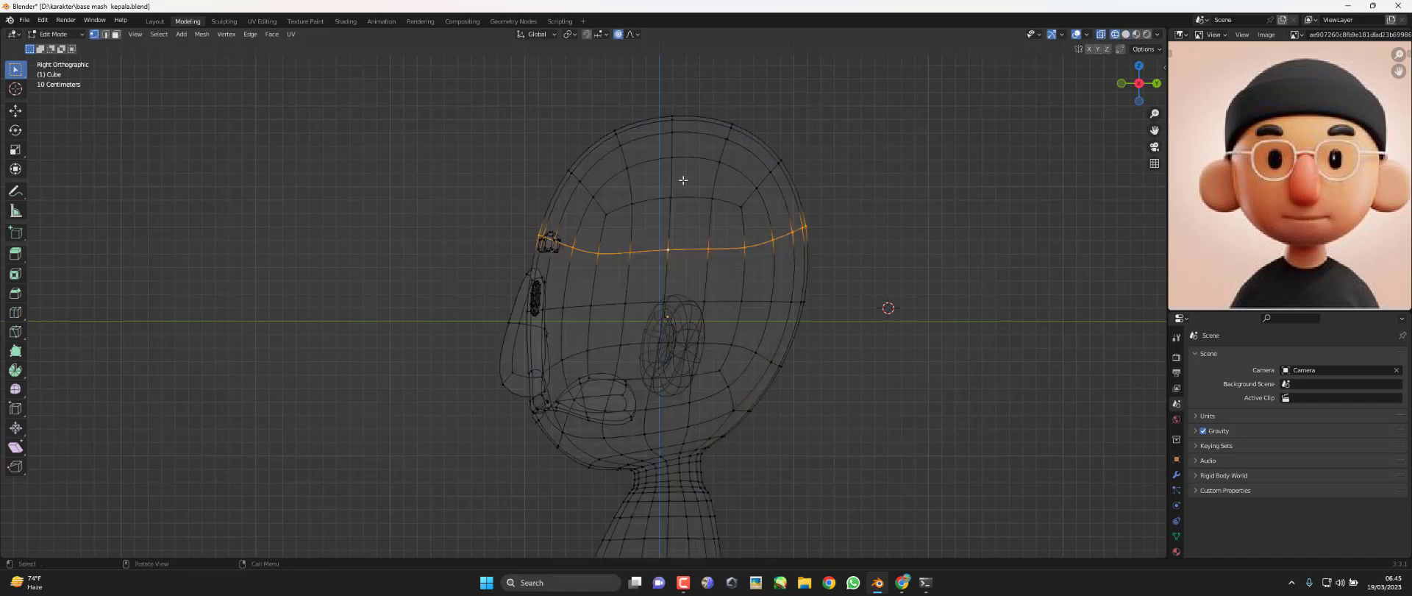
key(c)
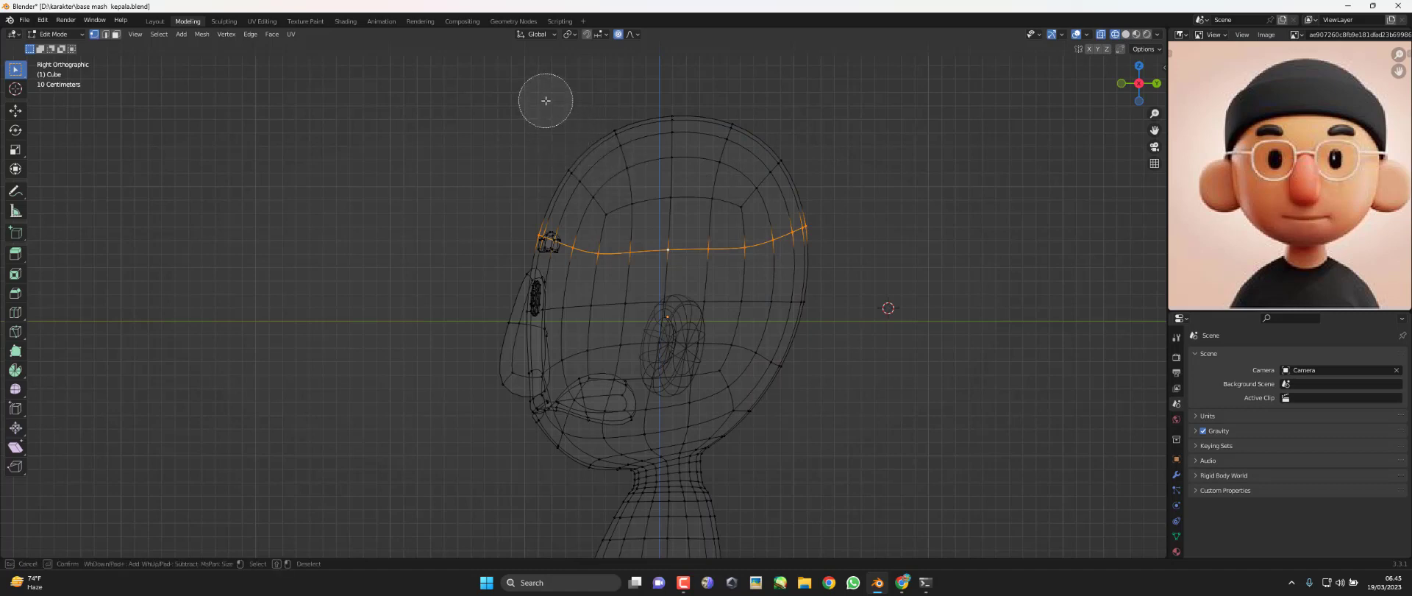
mouse_move(539, 122)
mouse_down()
mouse_move(618, 160)
mouse_move(733, 122)
mouse_move(773, 184)
mouse_up()
key(Escape)
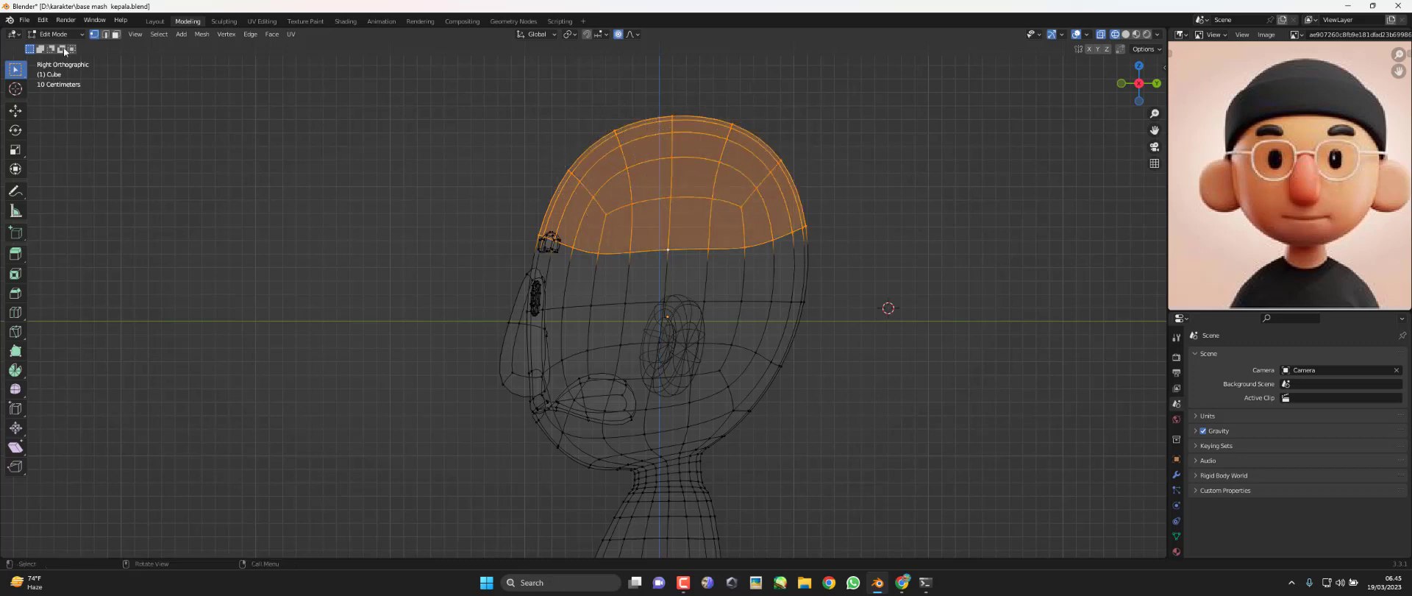
scroll(737, 223, up, 2)
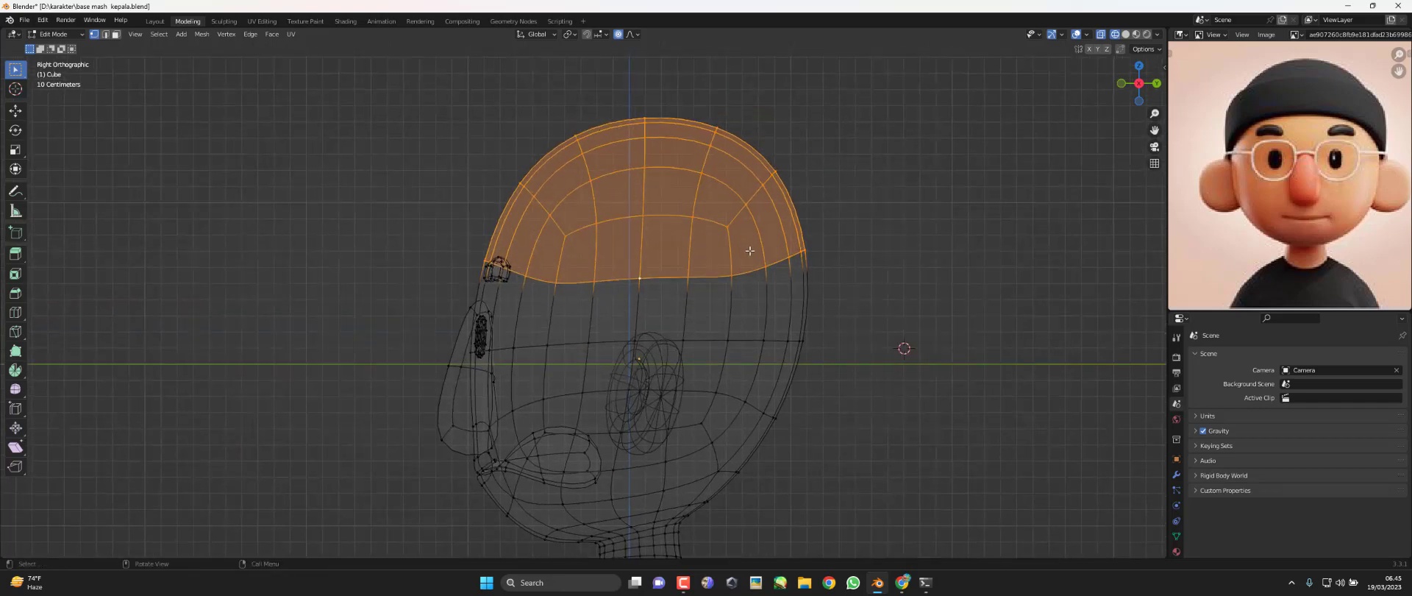
key(shift+d)
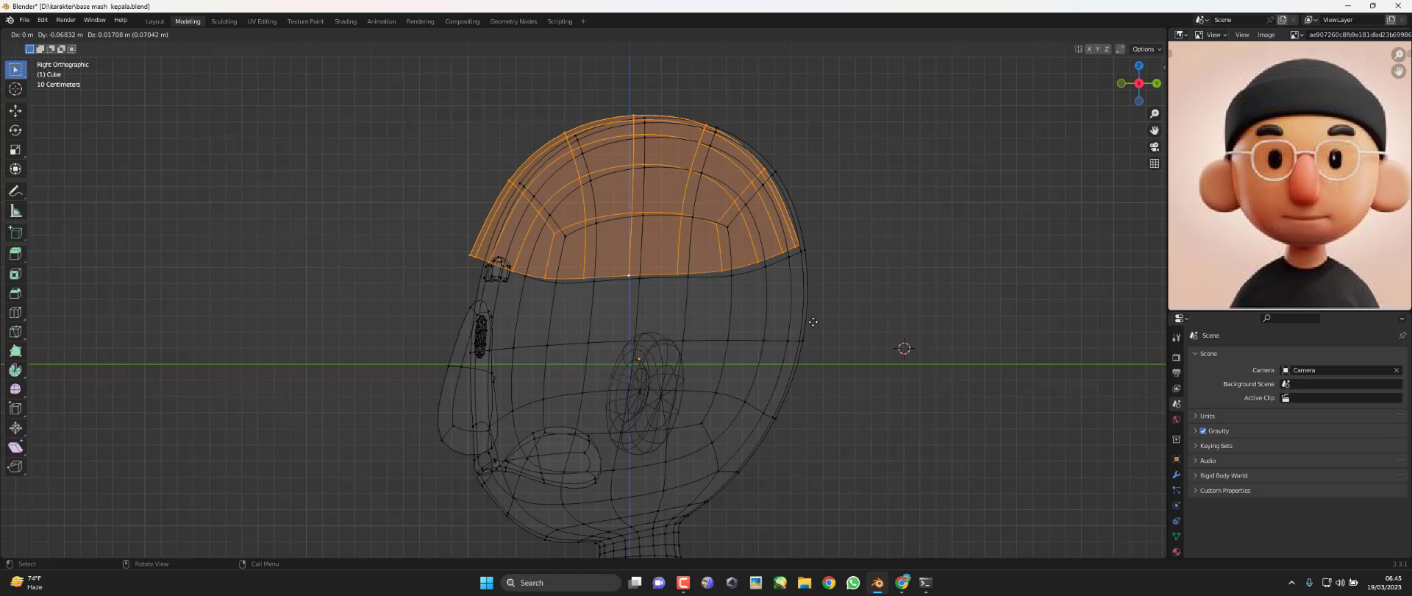
Keep the duplicate in place, disable proportional editing, and scale the cap slightly larger
right_click(812, 322)
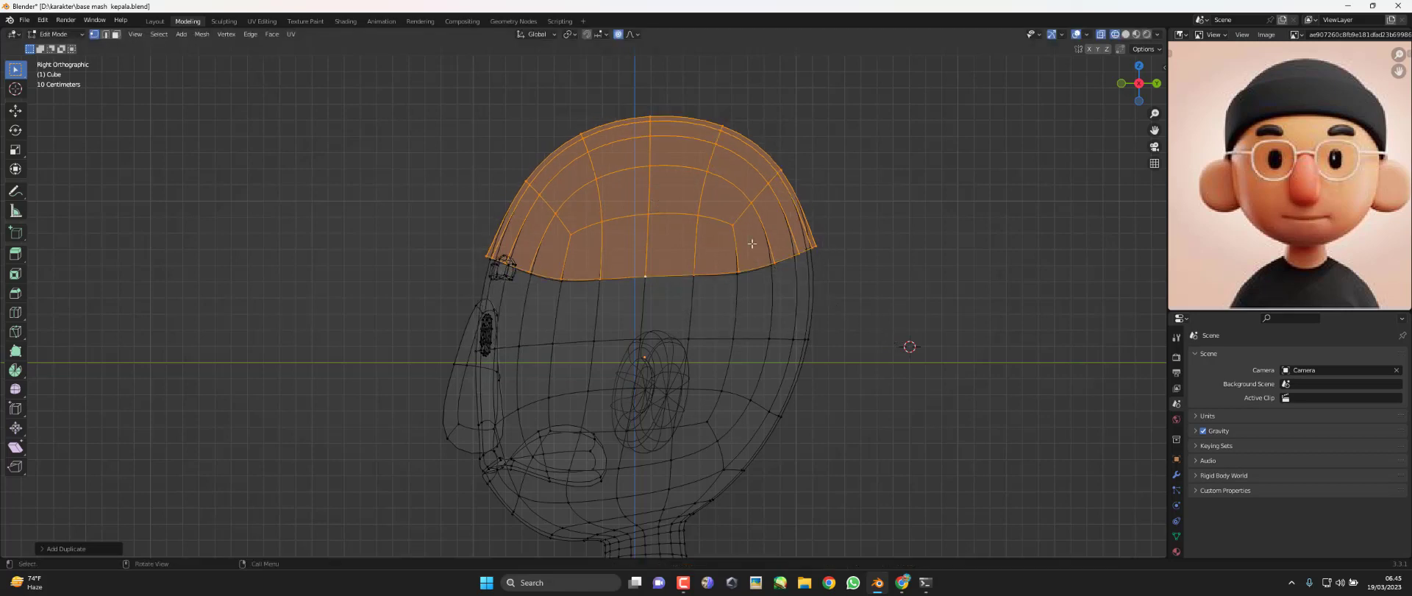
click(618, 36)
key(s)
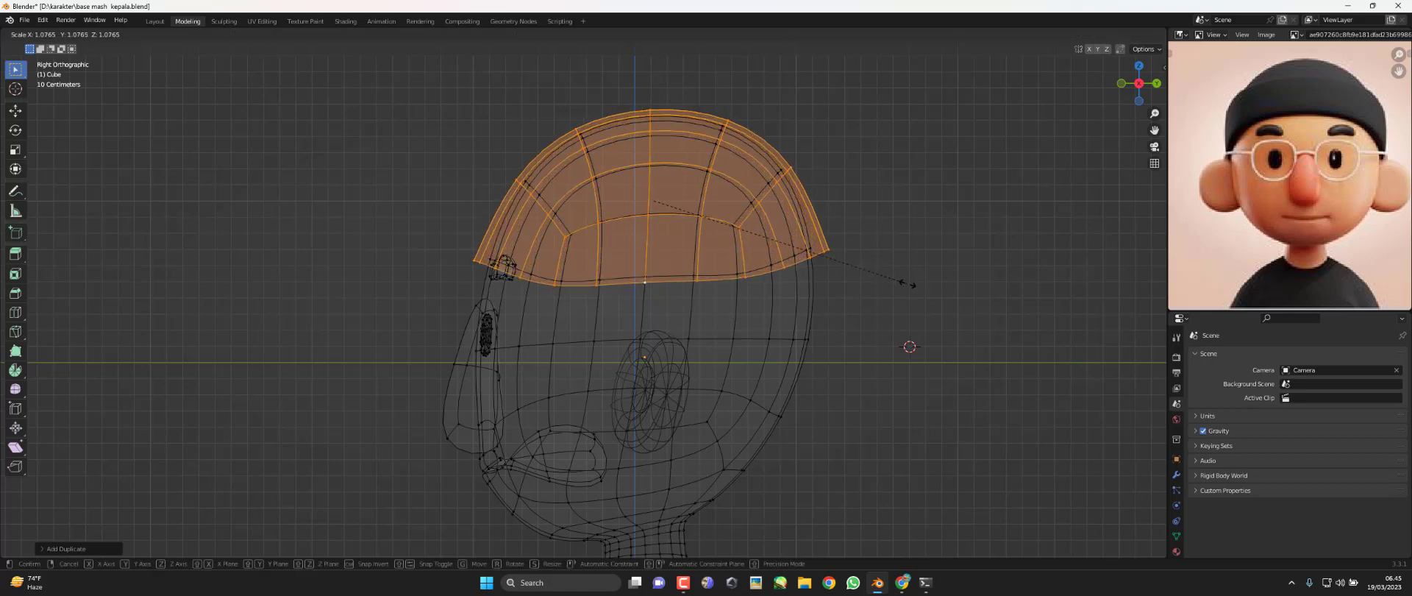
click(909, 286)
Raise the cap slightly along Z, cancel a tilt attempt, and deselect it
key(g)
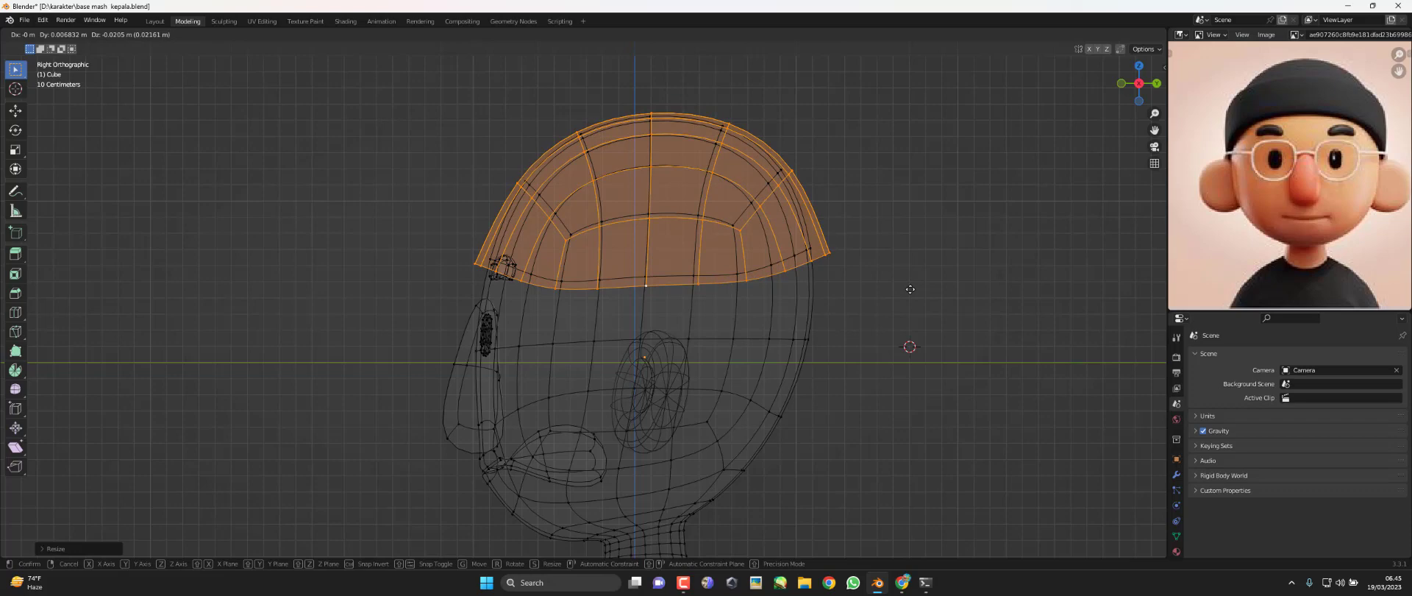
key(z)
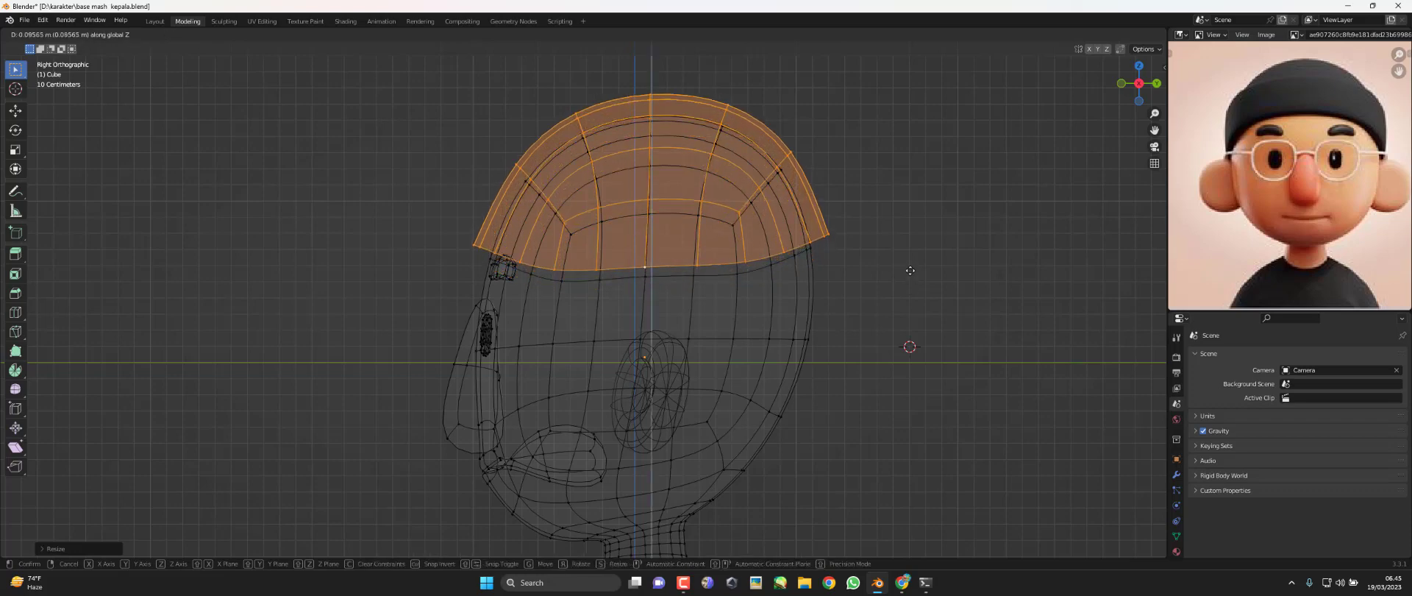
click(919, 264)
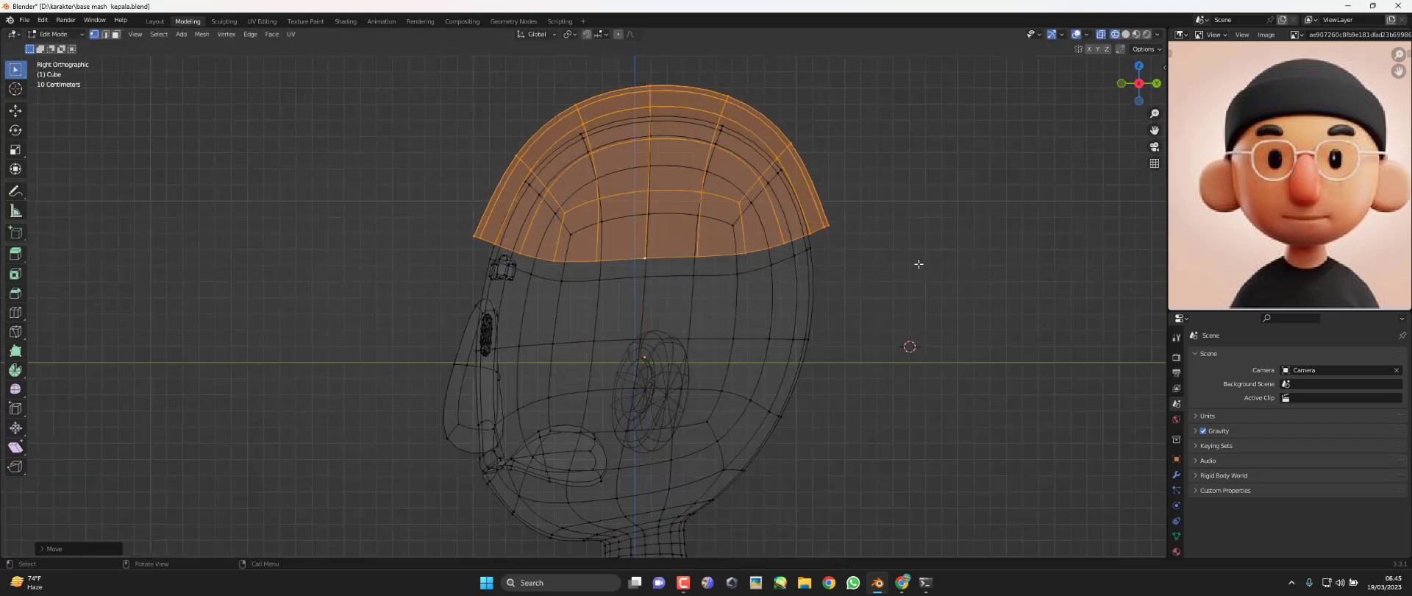
scroll(618, 99, down, 1)
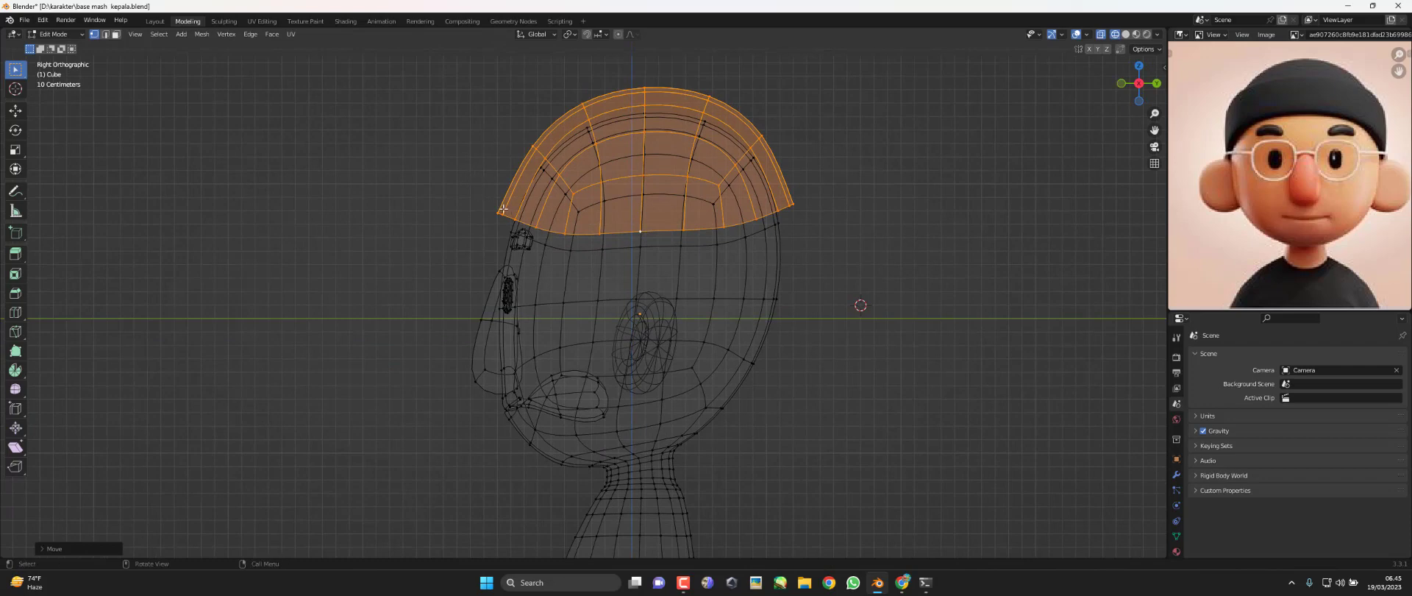
key(r)
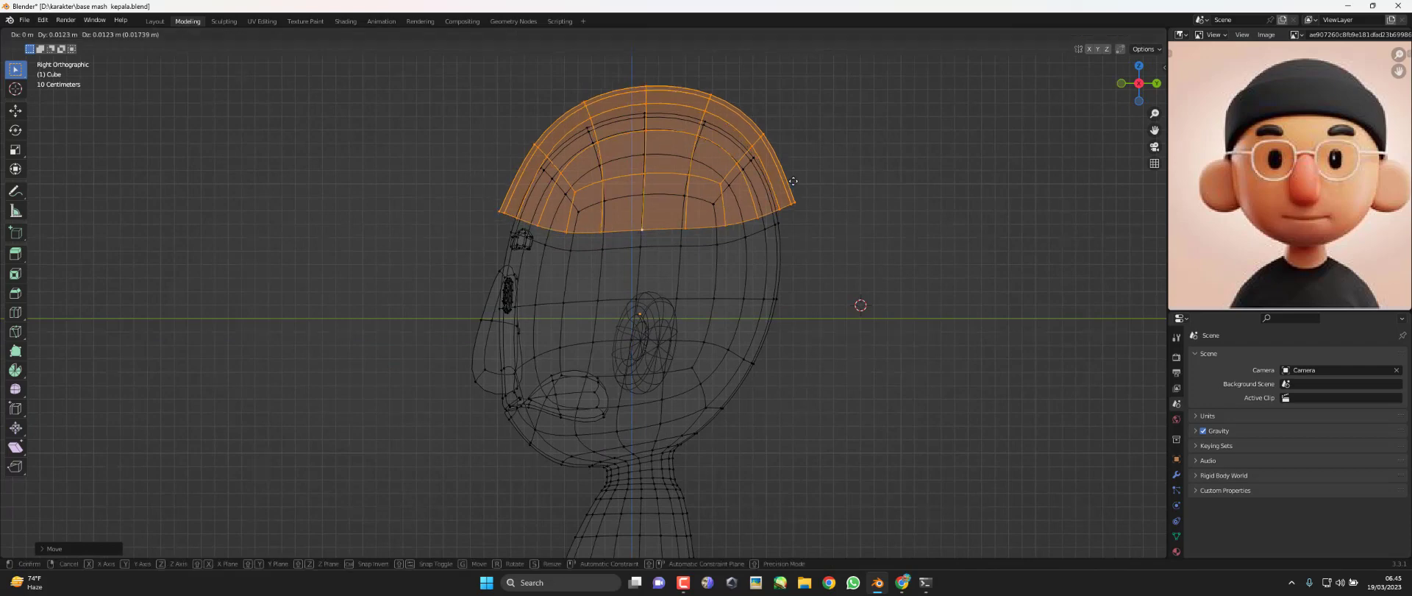
right_click(804, 176)
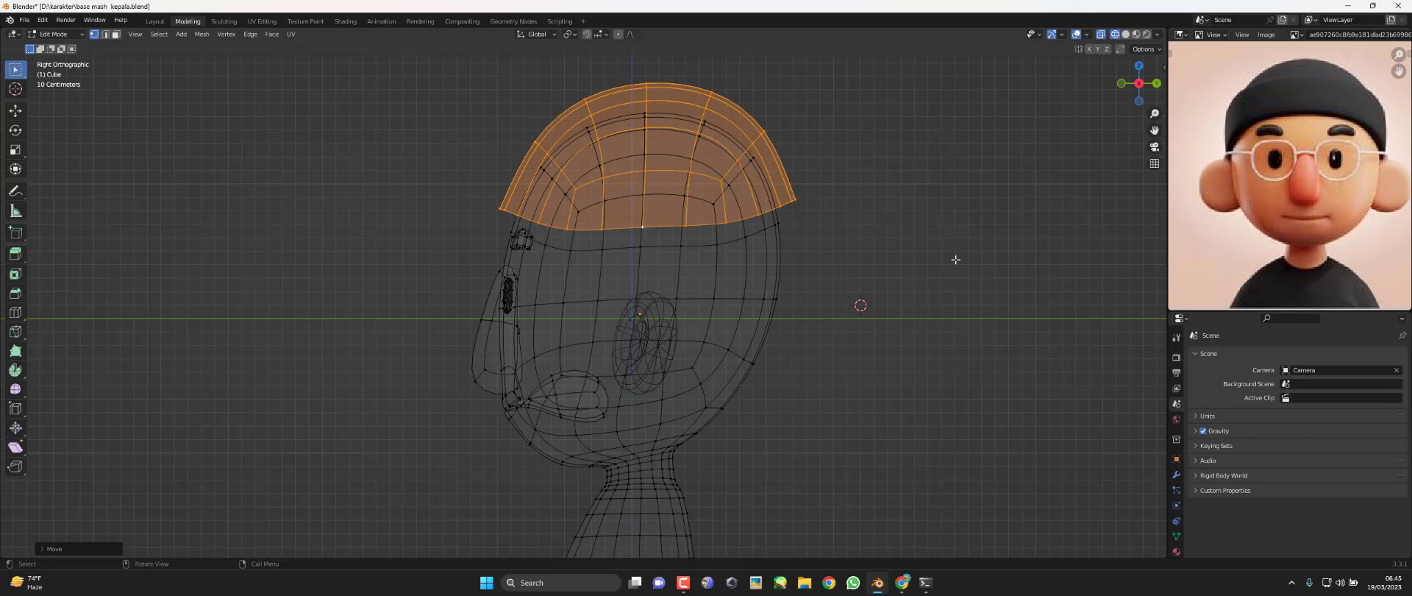
click(809, 261)
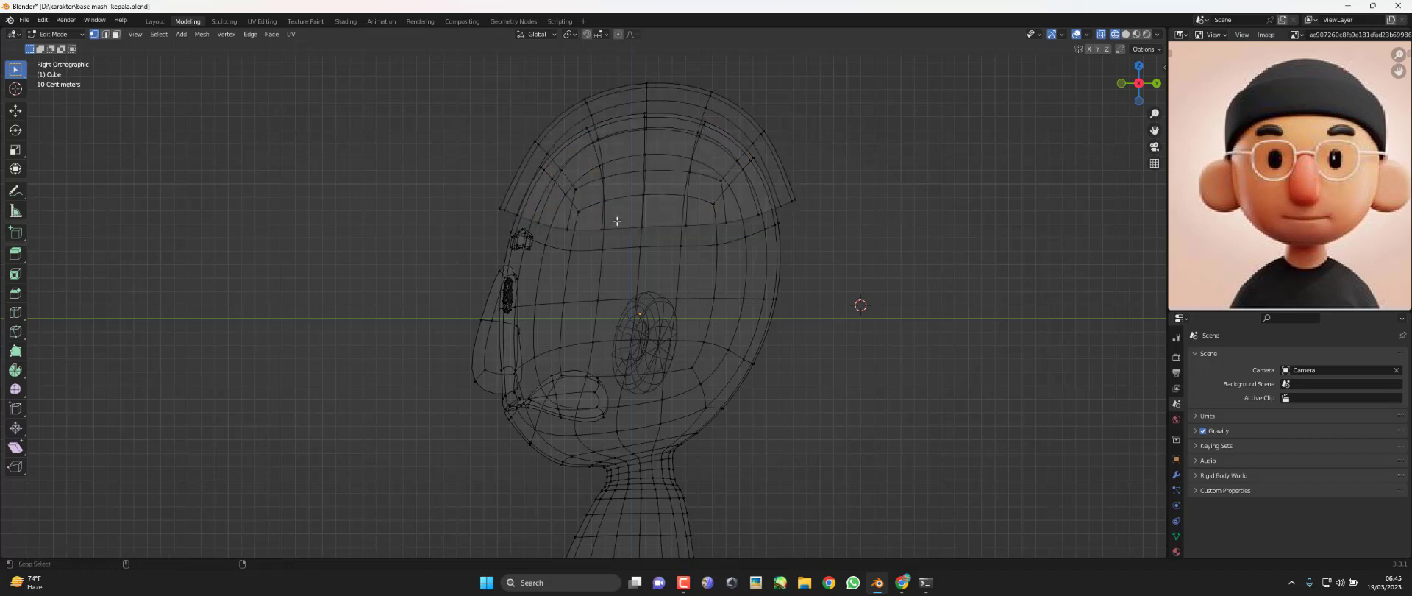
Select the cap's bottom rim loop and view it from the right side in Solid shading
alt+click(665, 230)
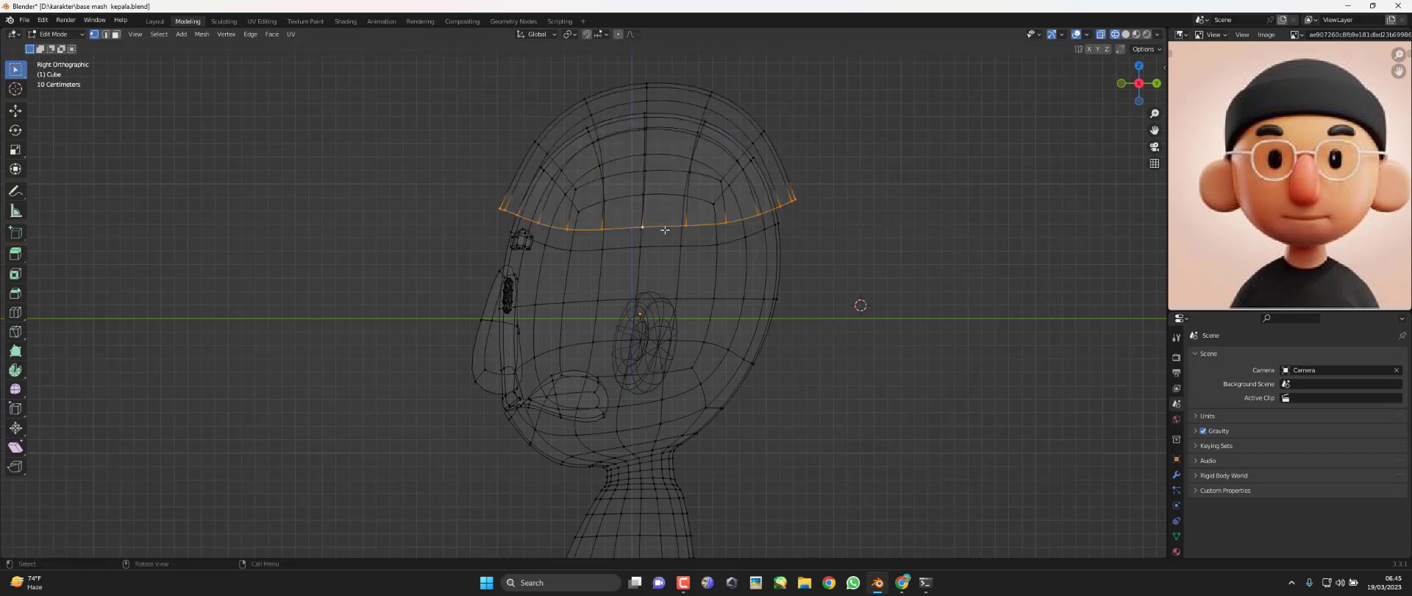
click(1125, 34)
mouse_move(1066, 184)
middle_down()
mouse_move(898, 220)
mouse_move(575, 193)
middle_up()
key(KP_3)
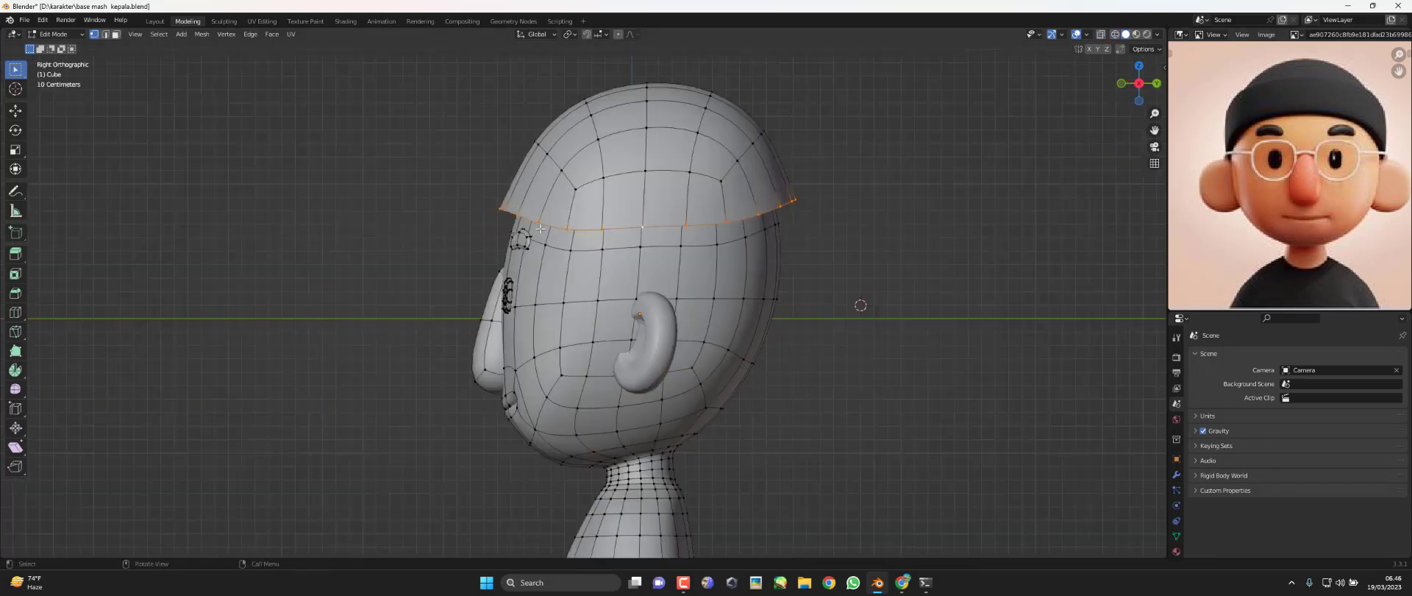
shift+scroll(662, 232, down, 2)
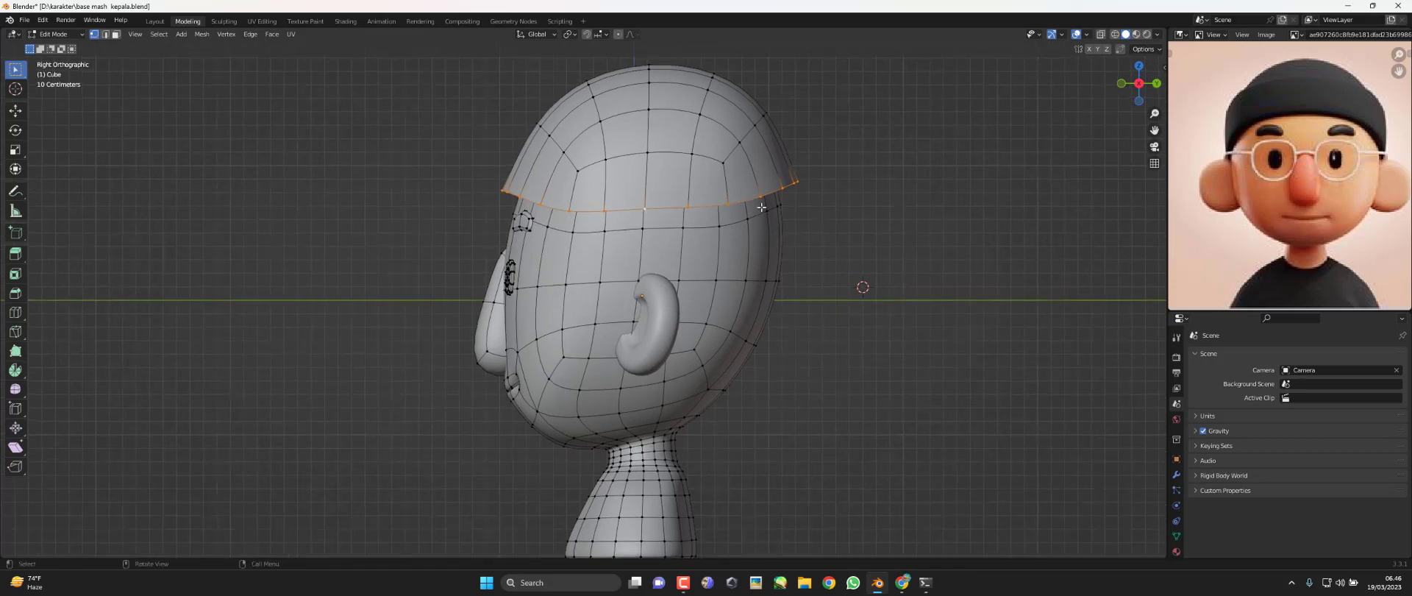
Flatten the rim loop by scaling it 0 on Z, then orbit to inspect it
key(s)
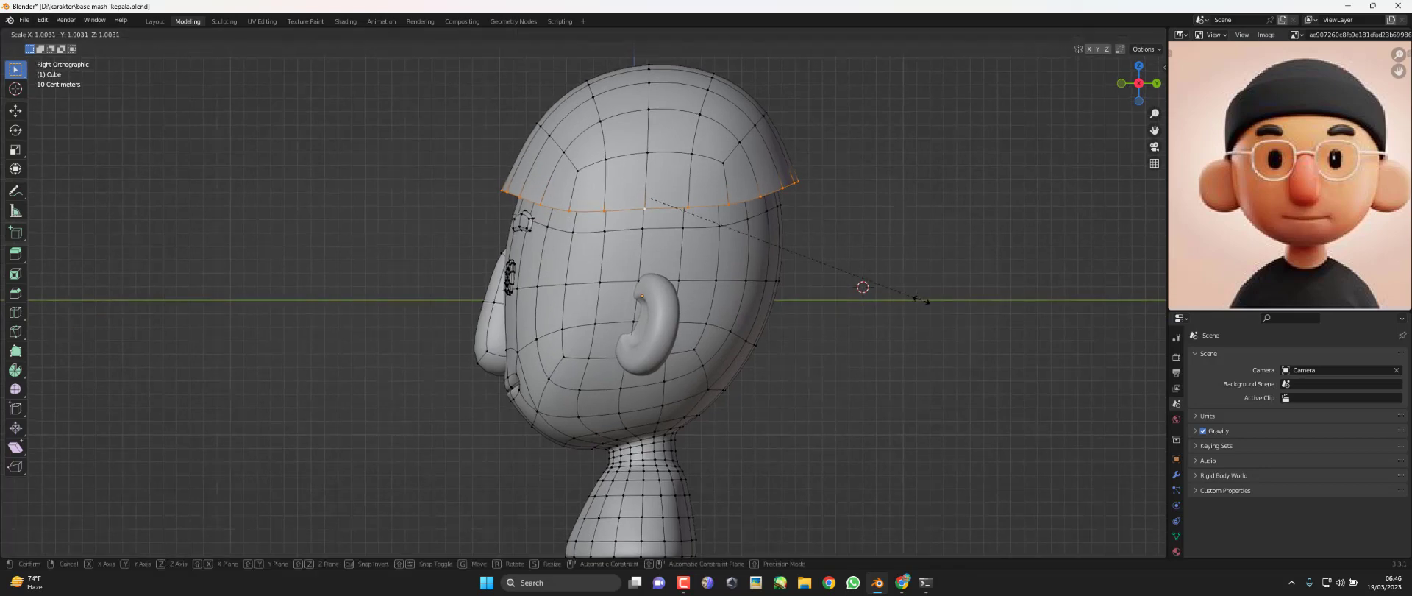
key(z)
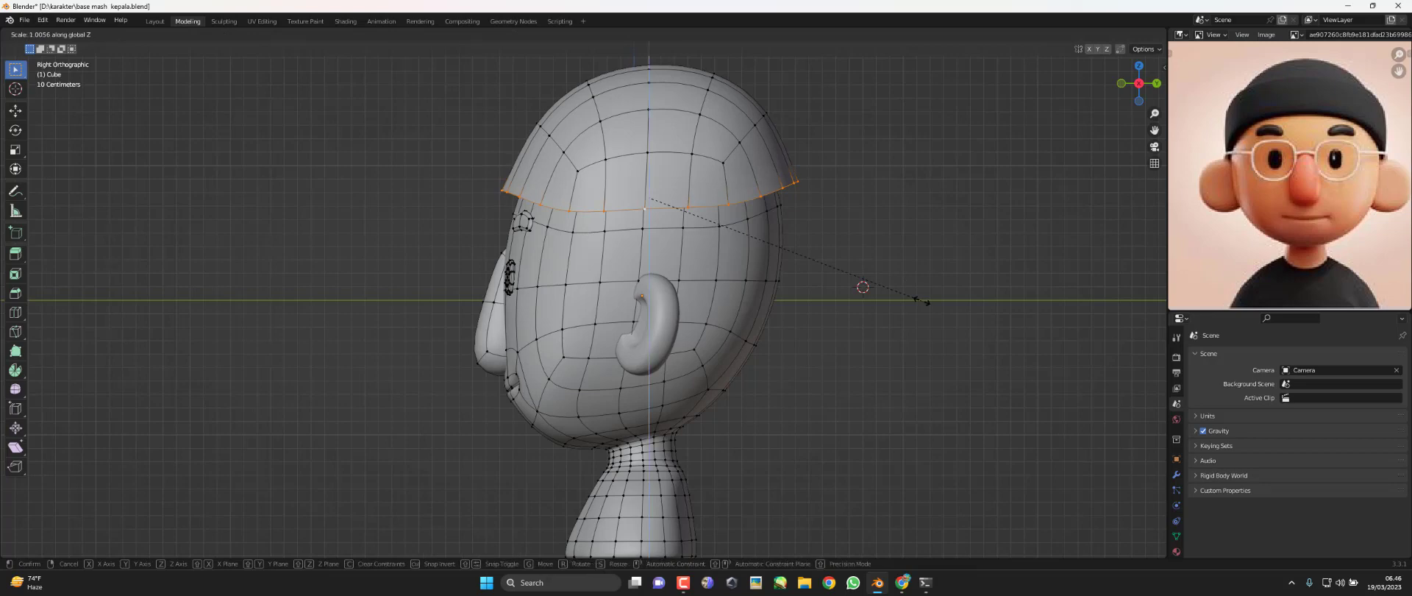
text(0)
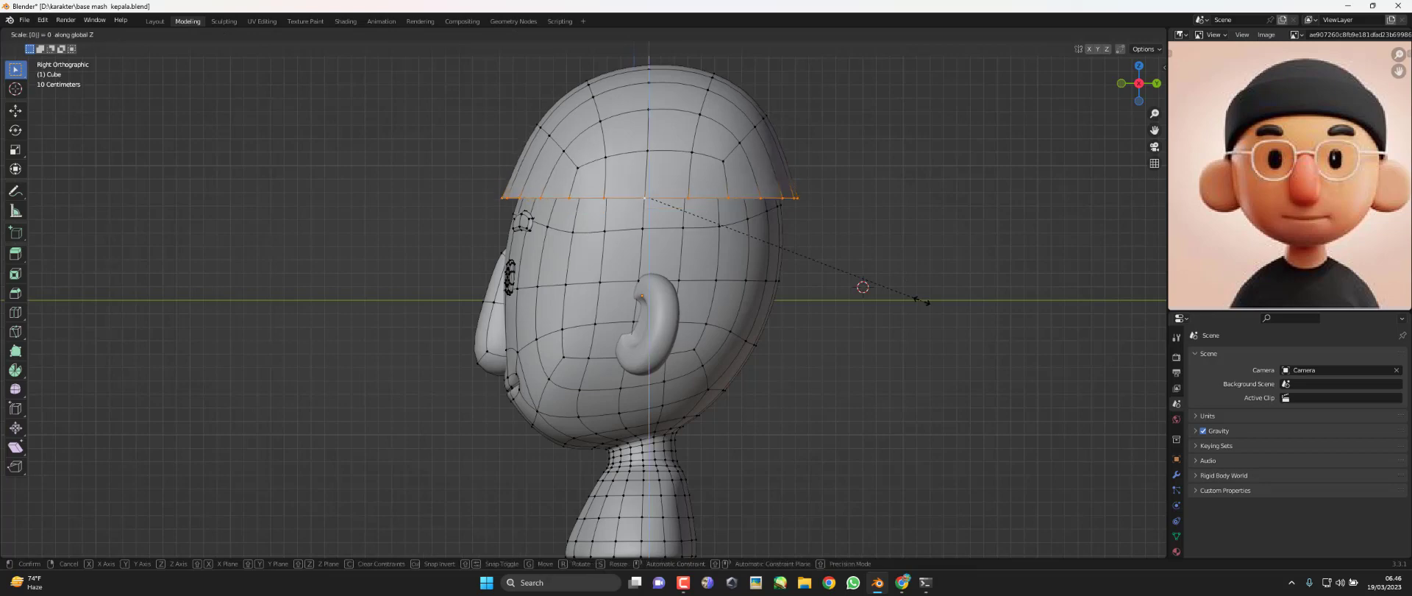
key(Return)
scroll(920, 274, up, 2)
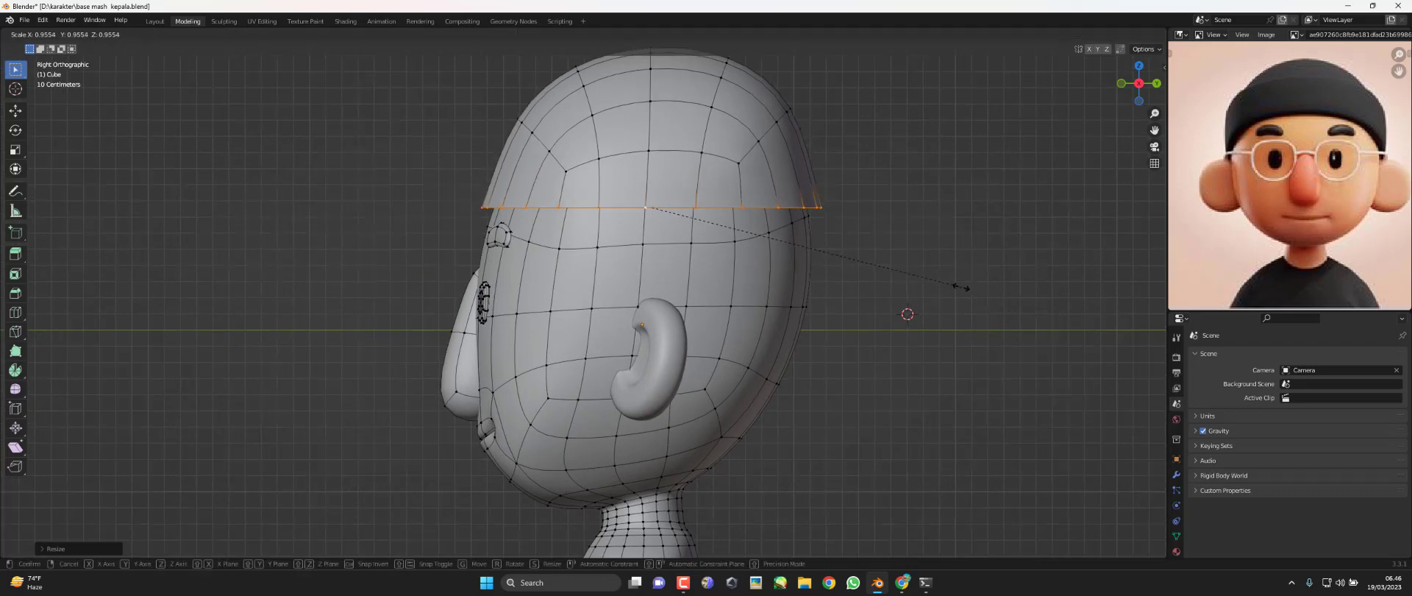
middle_drag(976, 289, 792, 240)
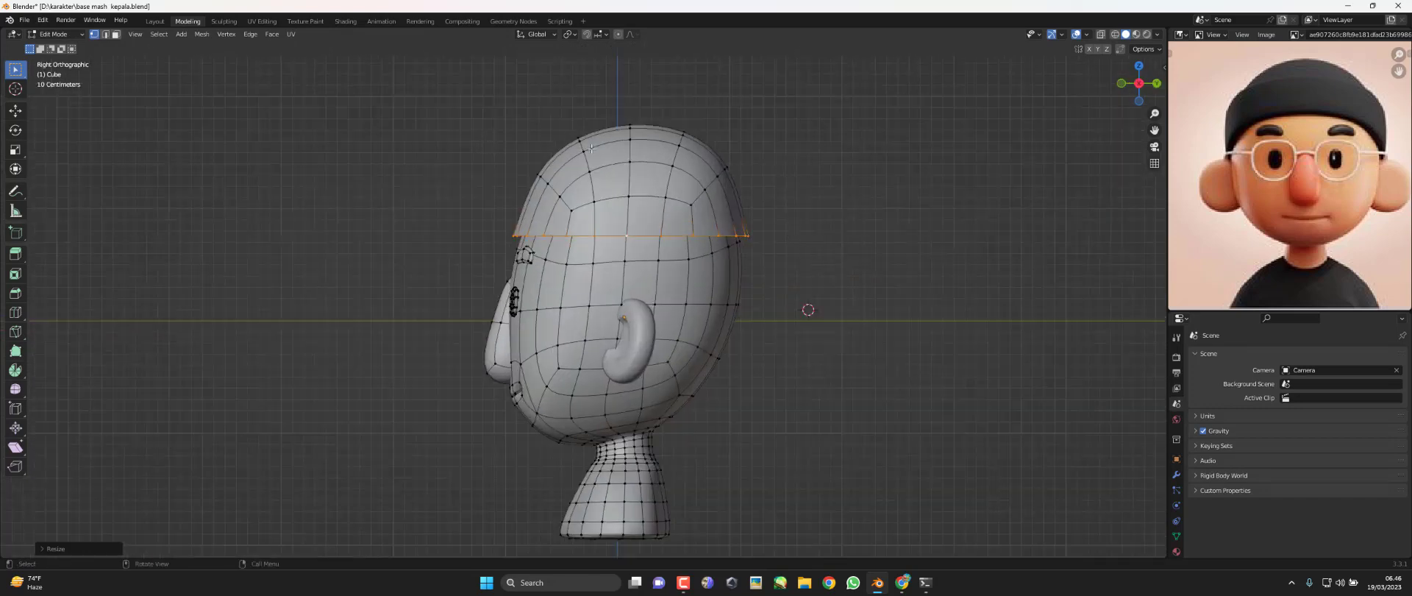
scroll(596, 155, up, 1)
scroll(692, 164, up, 1)
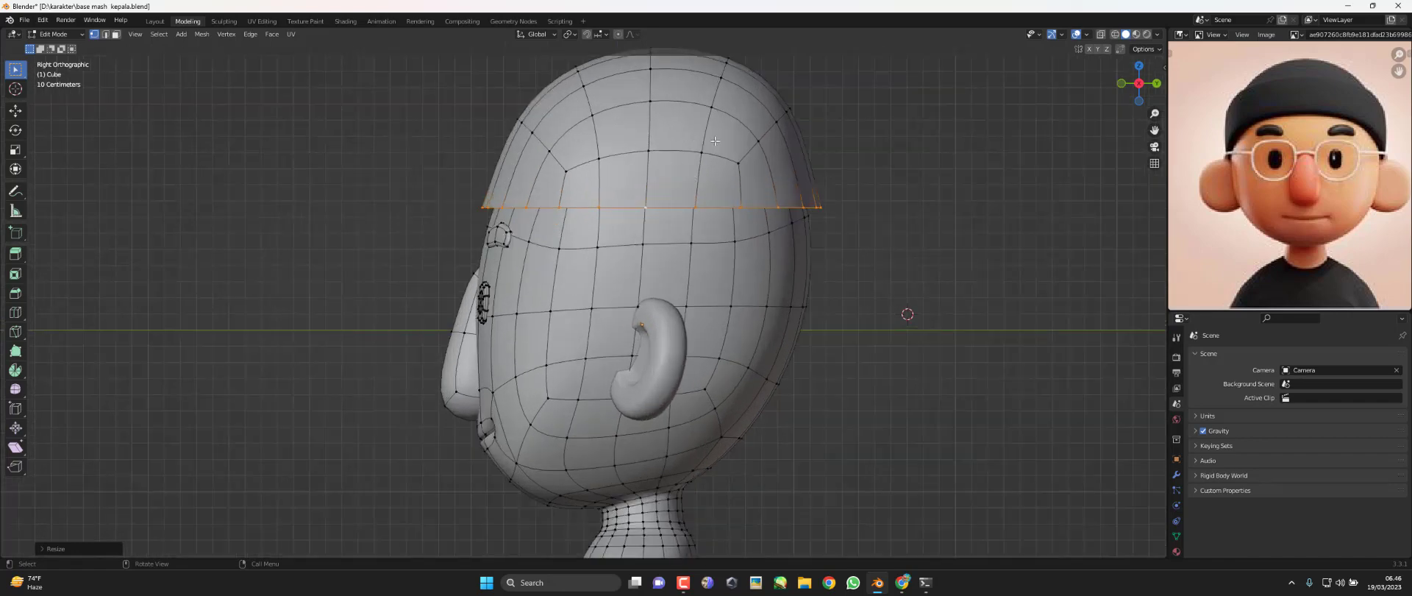
Select the whole cap, then rotate, move and rescale it so it tilts backward
key(ctrl+l)
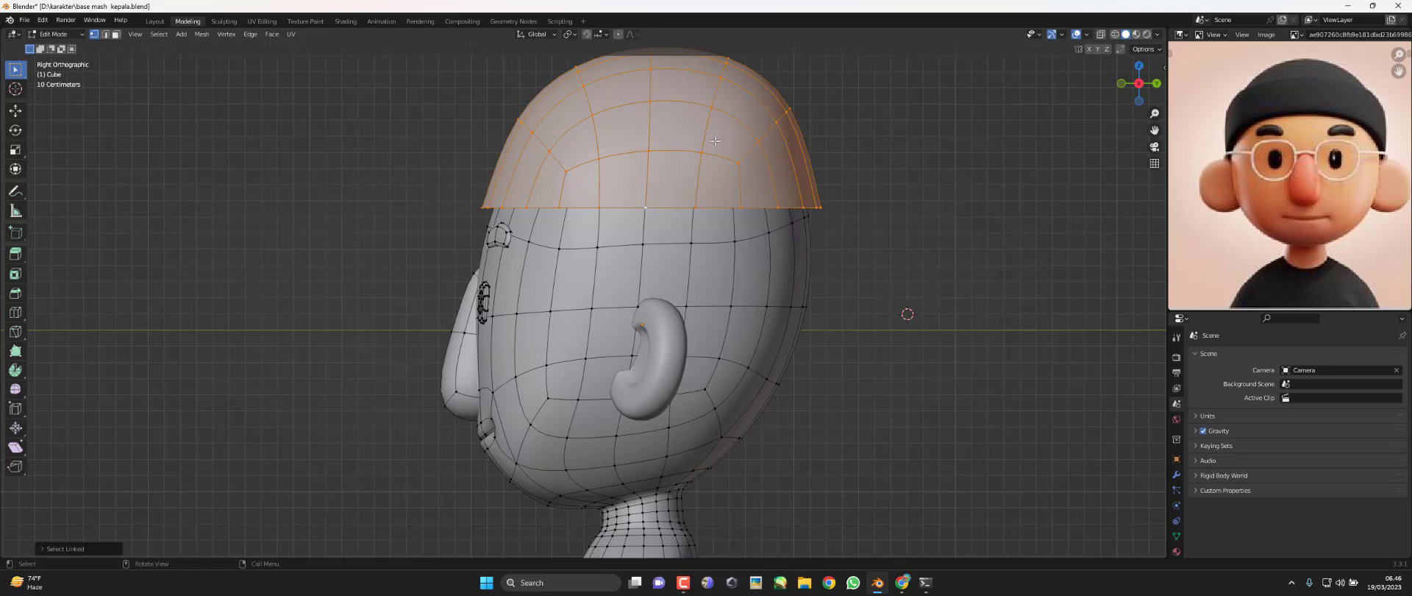
scroll(803, 184, down, 2)
key(r)
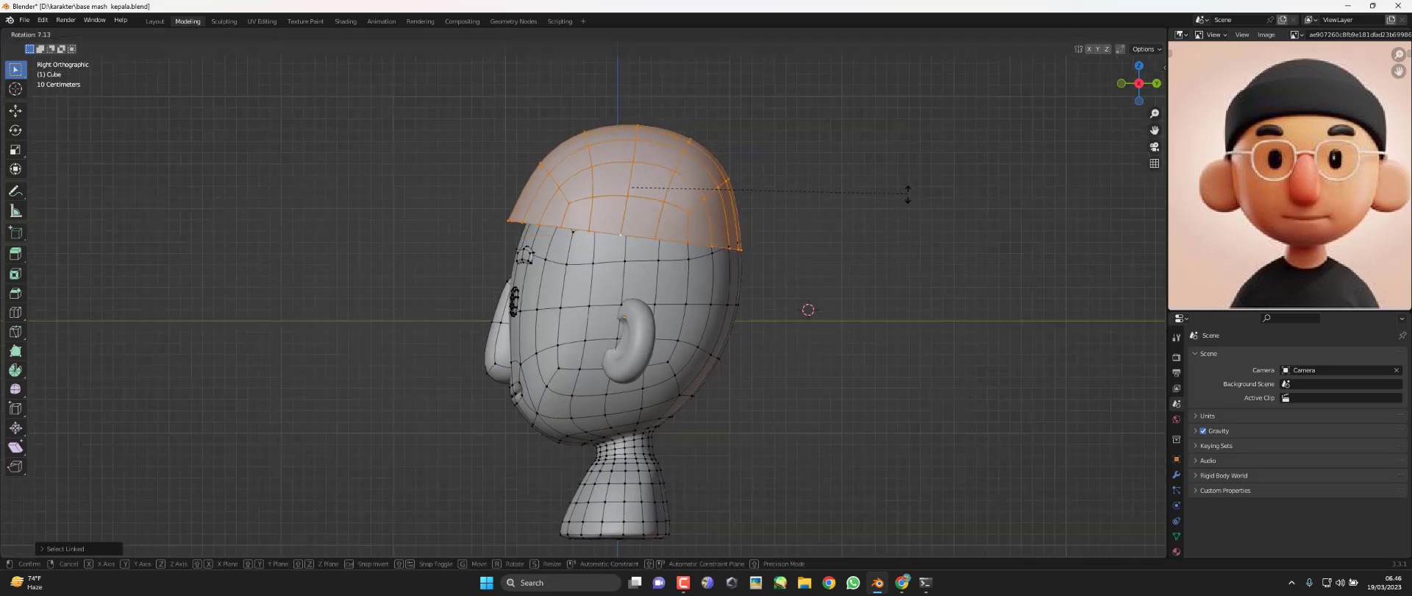
key(g)
click(920, 209)
key(r)
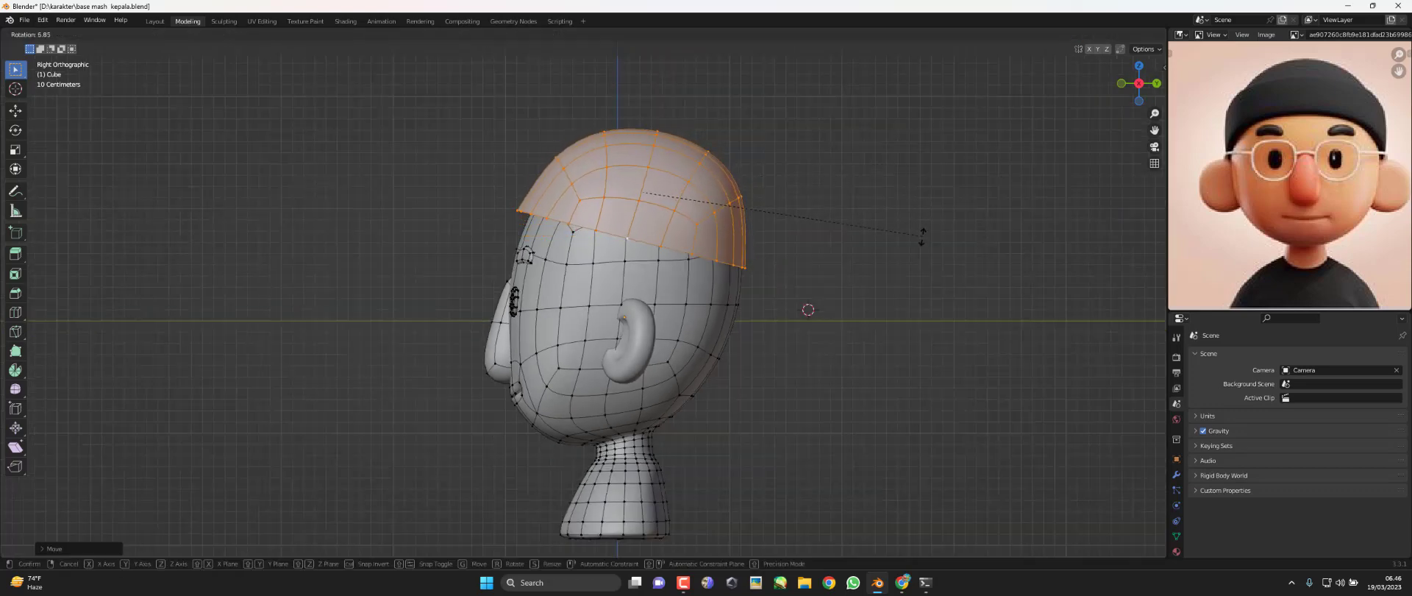
click(923, 234)
key(g)
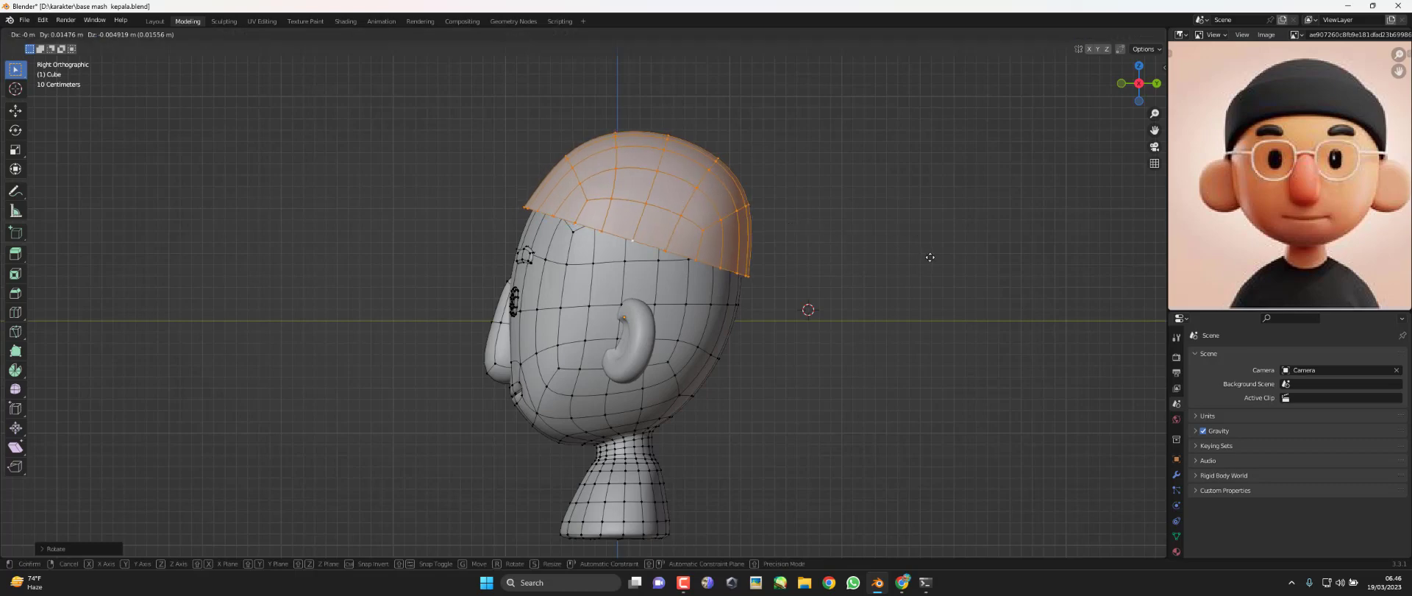
key(s)
click(918, 250)
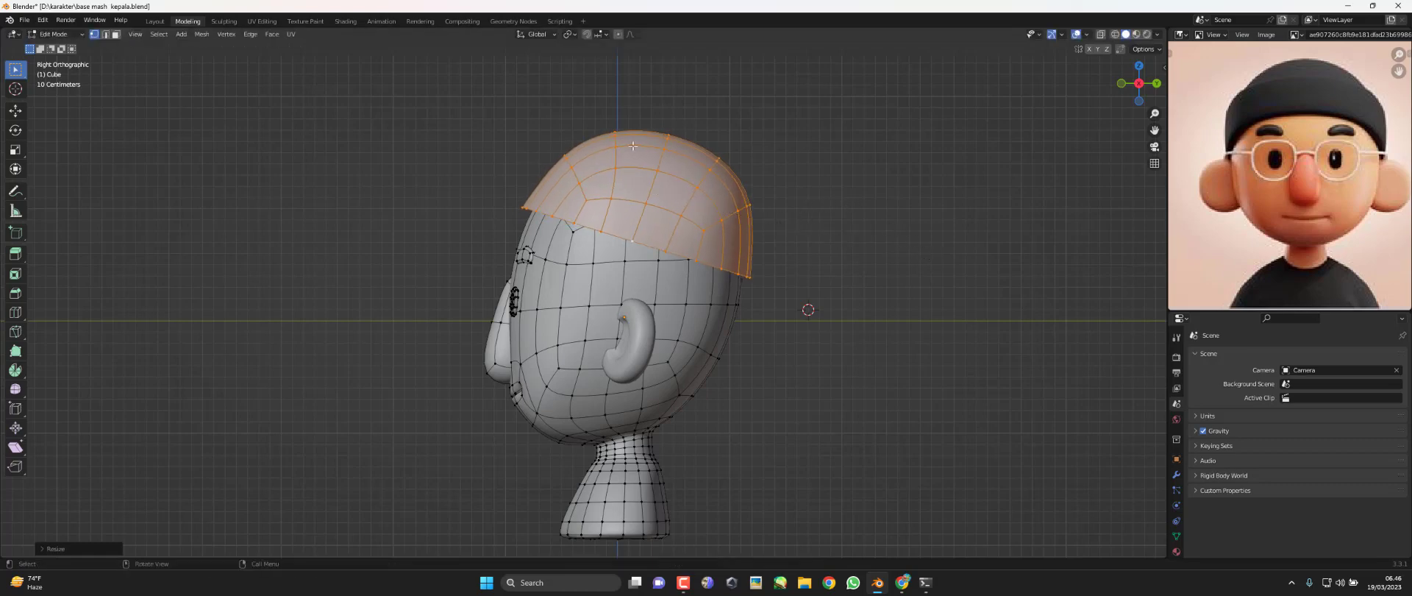
scroll(632, 145, up, 1)
scroll(721, 145, up, 1)
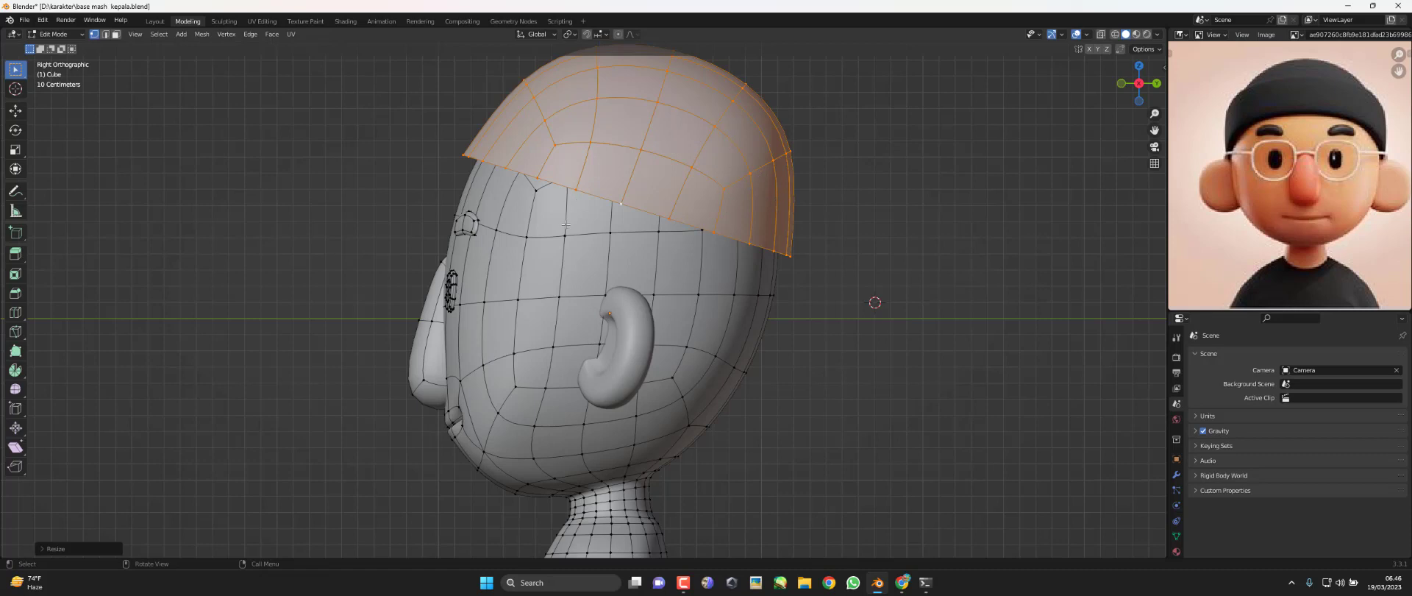
Separate the cap into its own object, Cube.002, and select it in Object Mode
key(p)
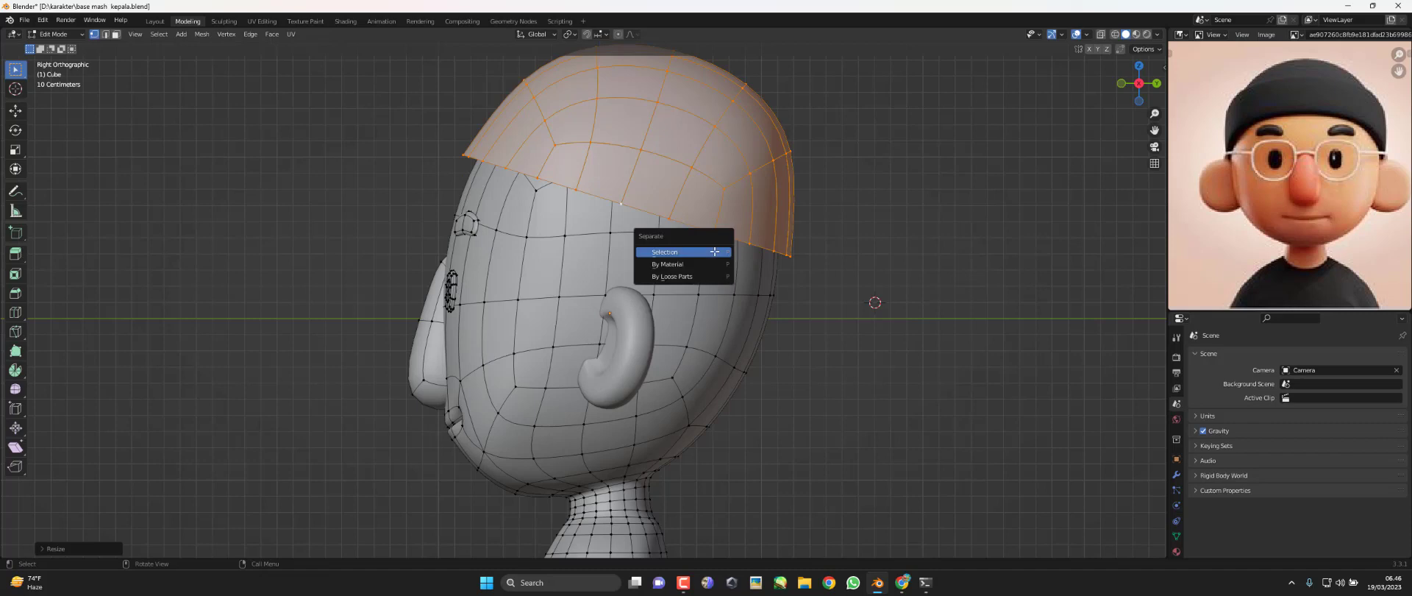
click(714, 251)
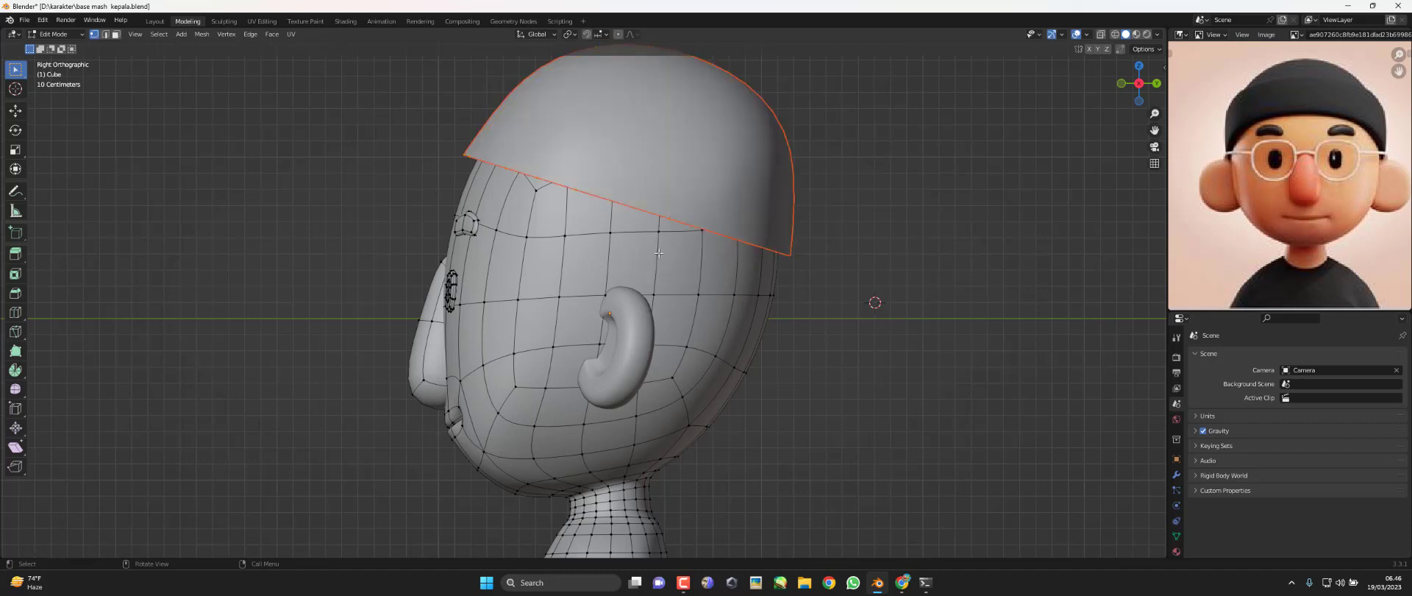
click(51, 34)
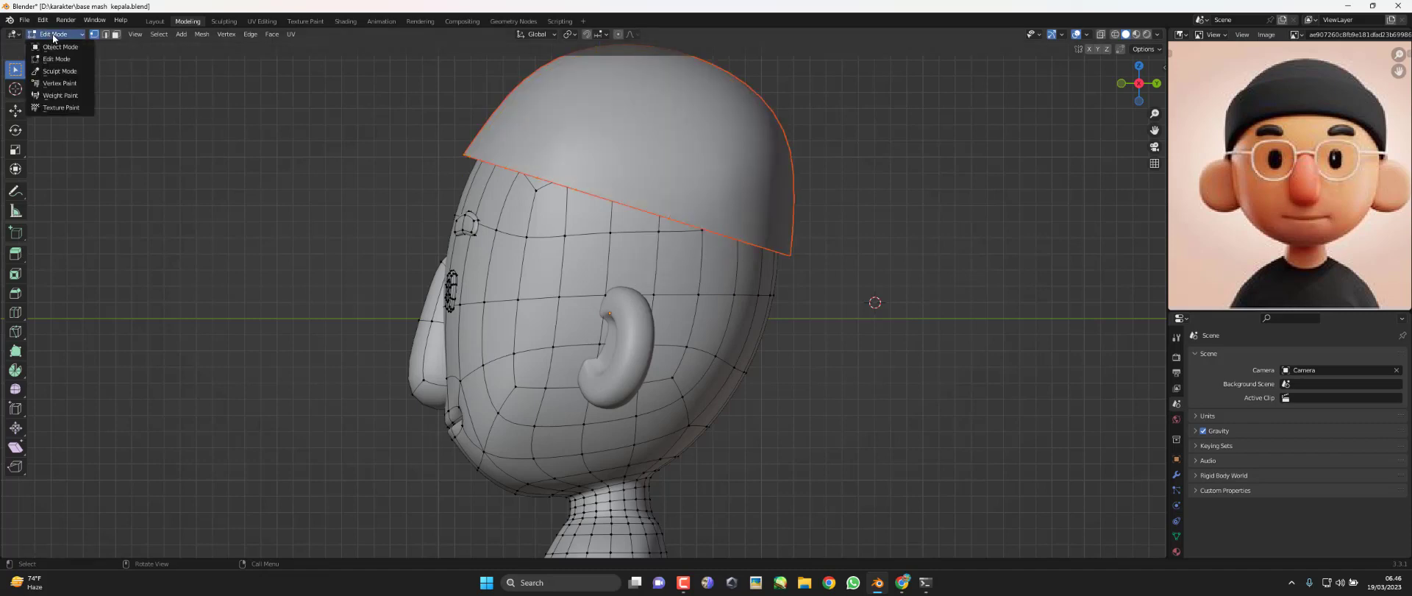
click(56, 47)
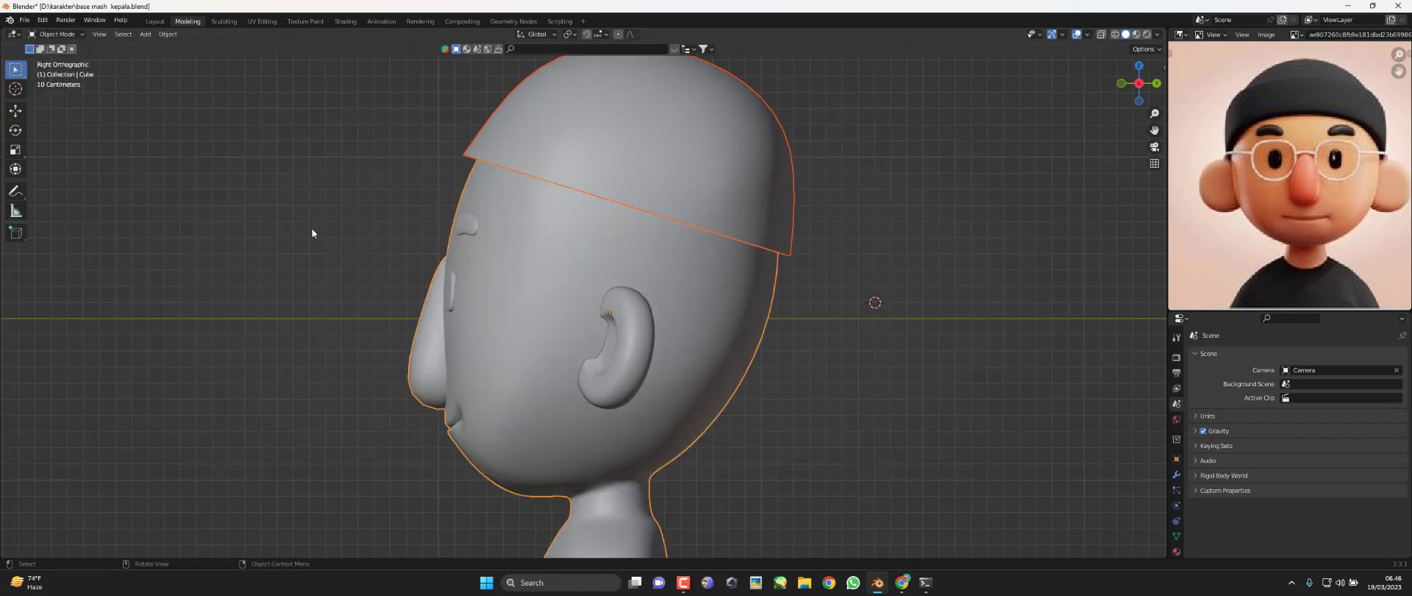
click(516, 138)
click(500, 224)
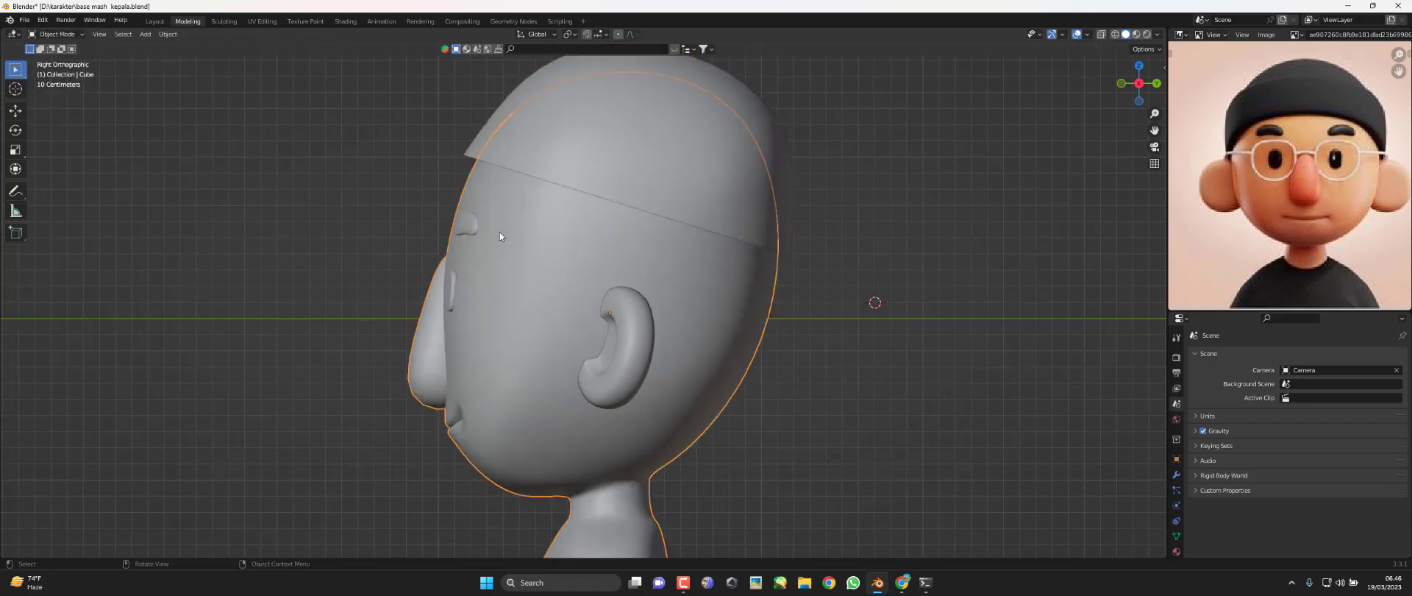
click(524, 148)
scroll(753, 268, down, 1)
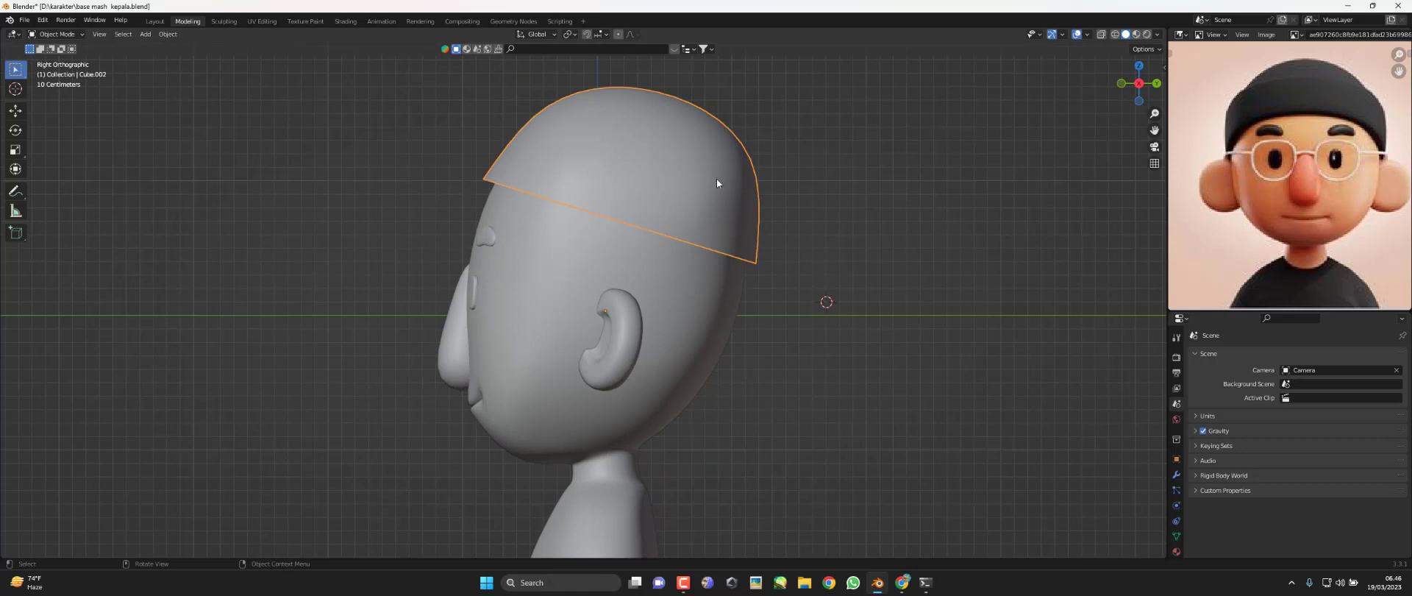
Enter Edit Mode on the cap object Cube.002 and frame it in view
click(56, 34)
click(58, 59)
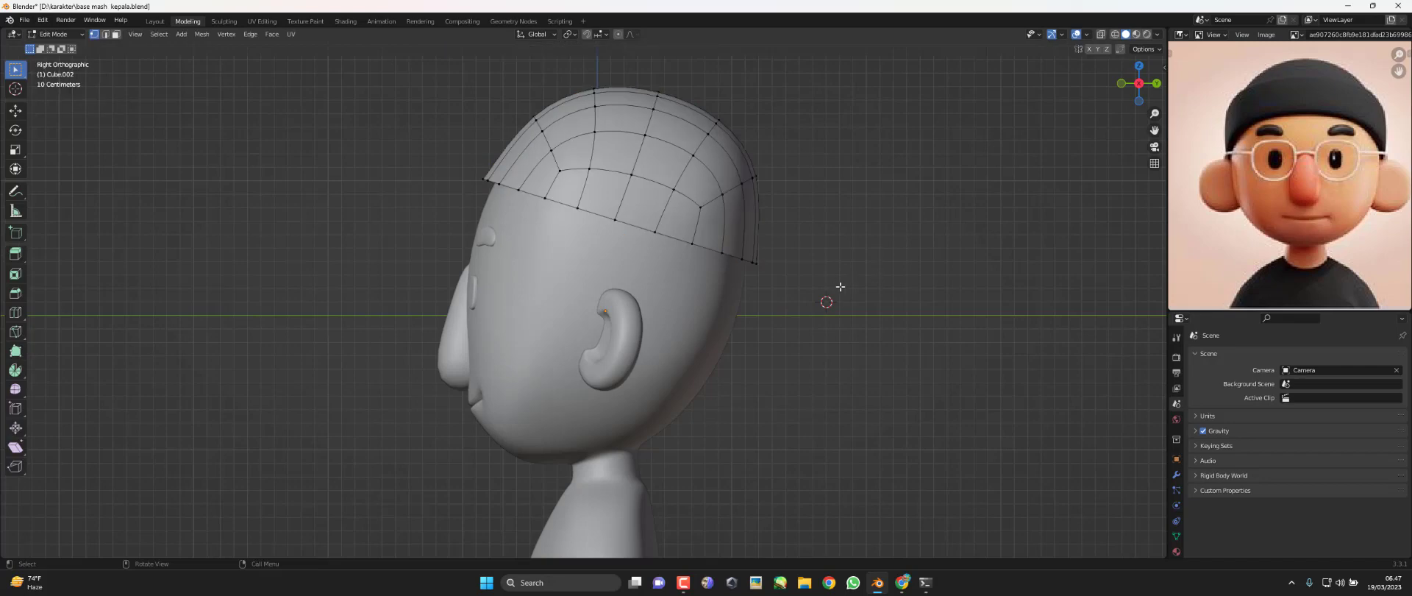
scroll(724, 255, up, 2)
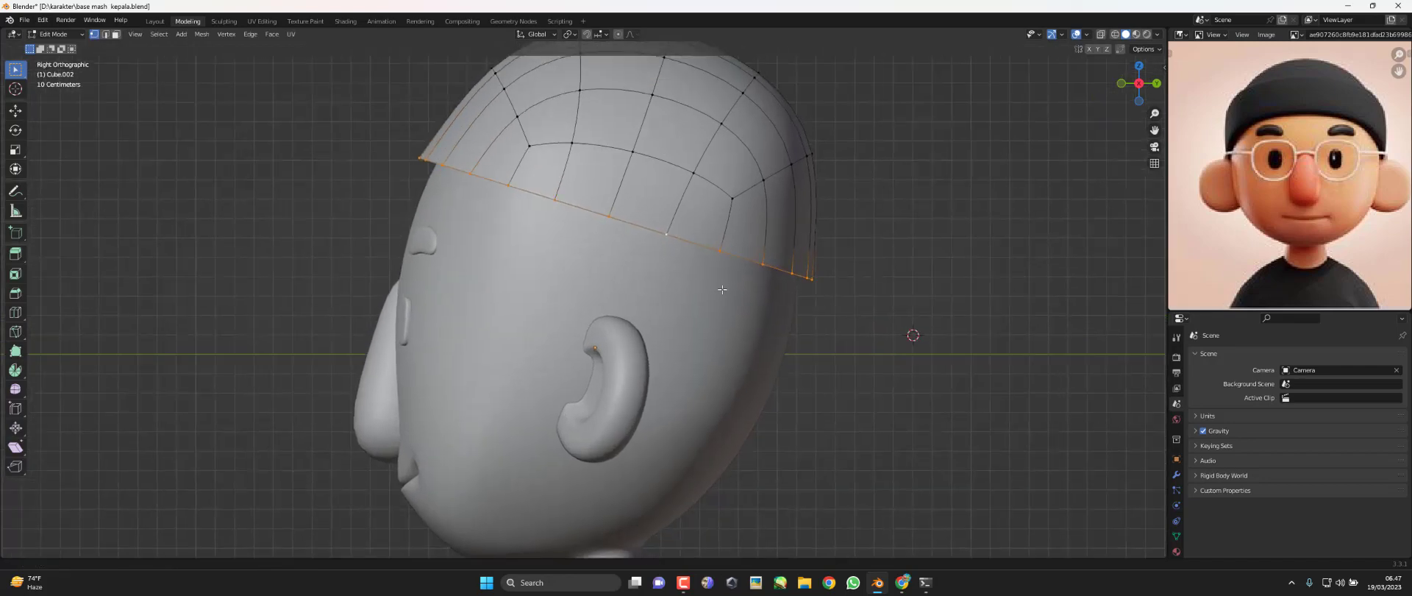
shift+middle_drag(724, 255, 704, 287)
scroll(591, 217, down, 1)
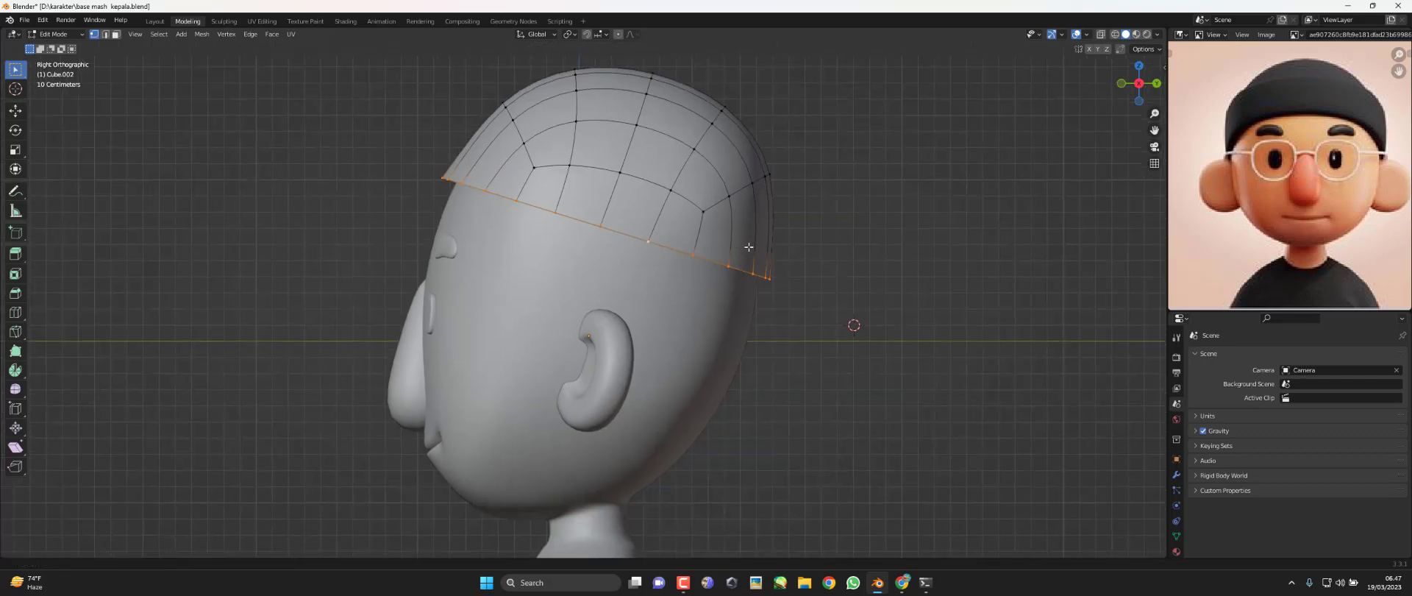
shift+middle_drag(750, 245, 758, 235)
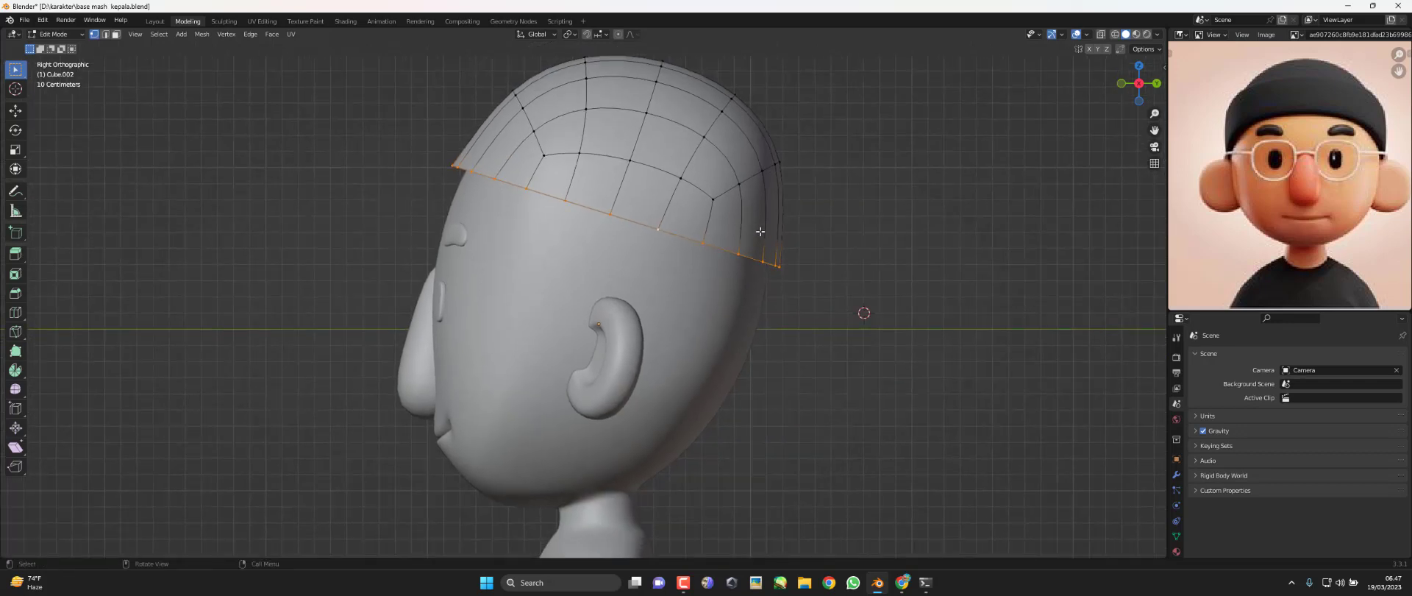
Extrude the cap's rim loop downward and resize the new rim
key(e)
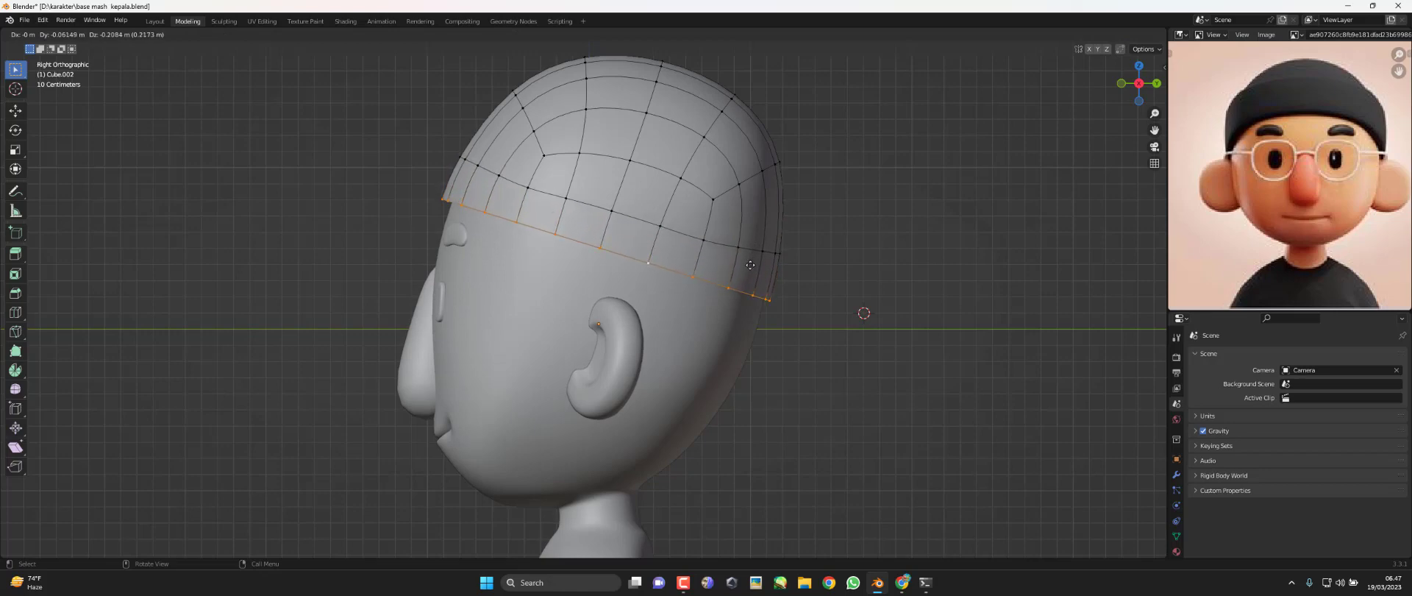
click(750, 265)
shift+middle_drag(854, 351, 846, 339)
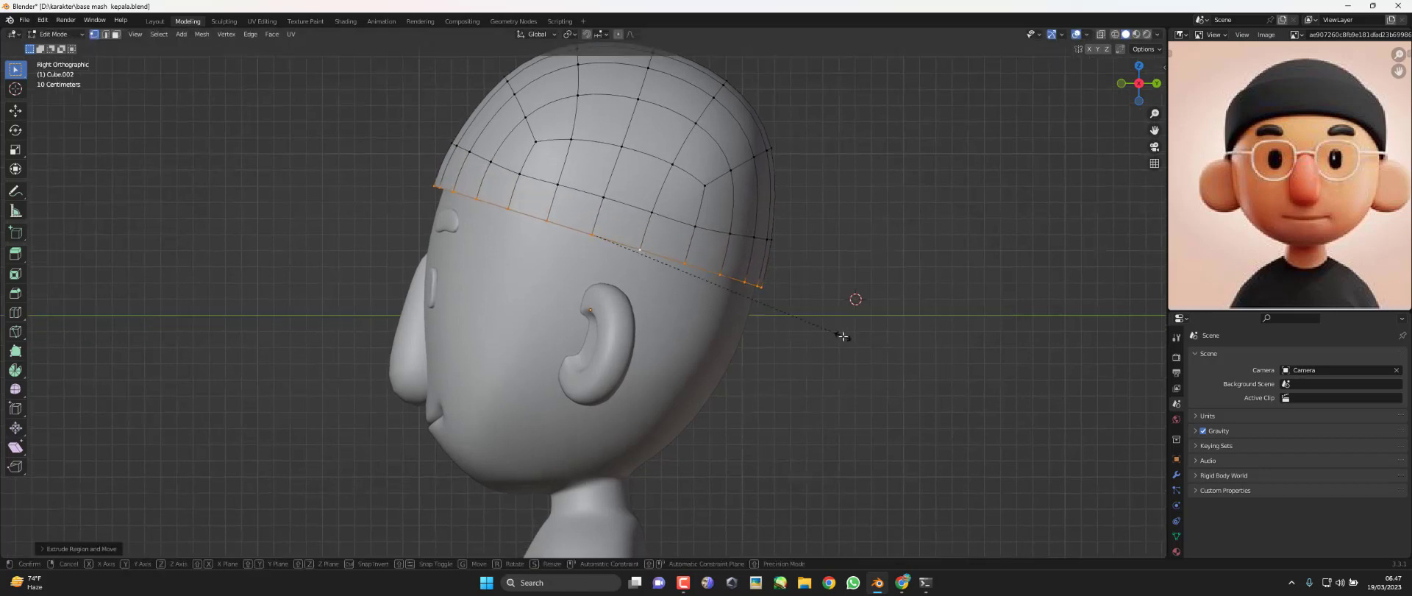
key(s)
click(852, 338)
Move and tilt the lower loop to slant toward the back, then select the face band above
key(KP_1)
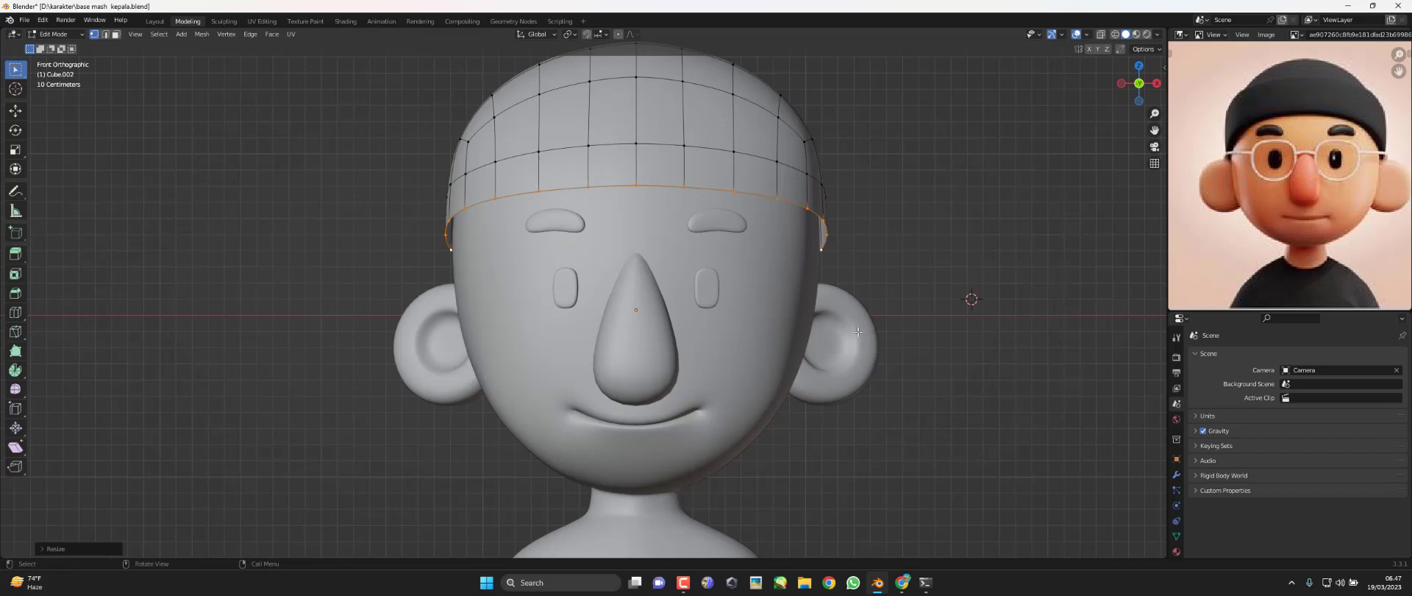
middle_drag(867, 324, 790, 248)
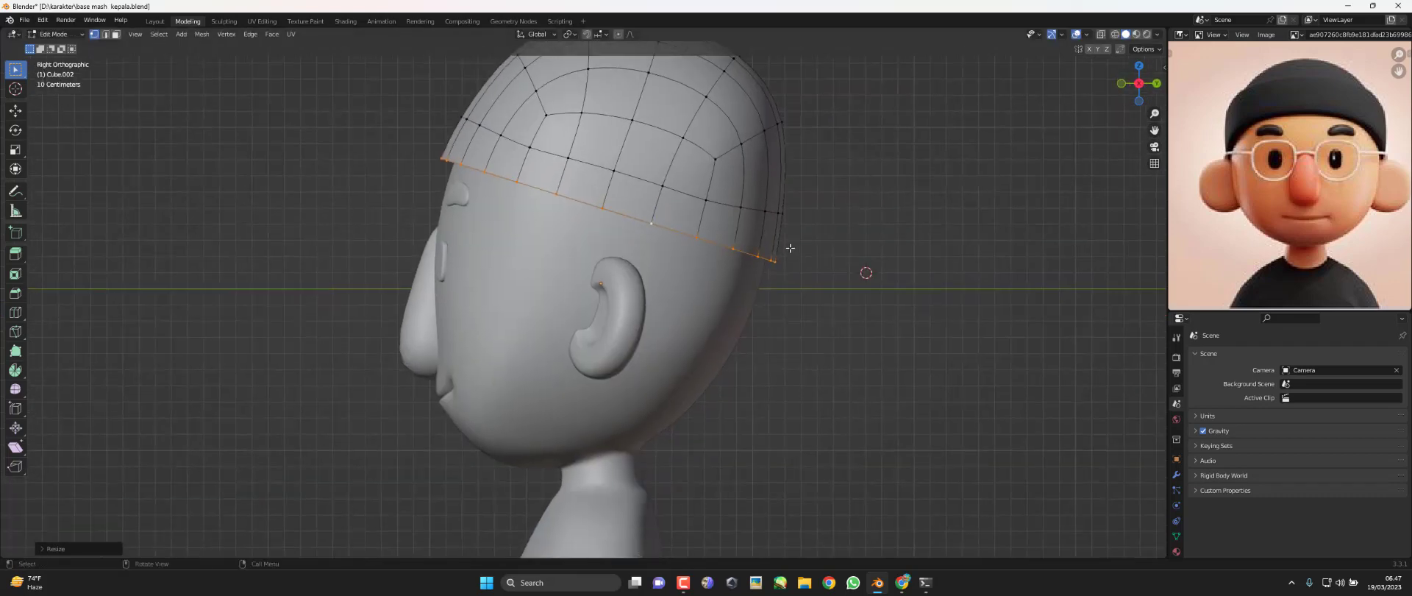
key(g)
click(788, 252)
key(r)
click(854, 255)
shift+middle_drag(646, 187, 651, 198)
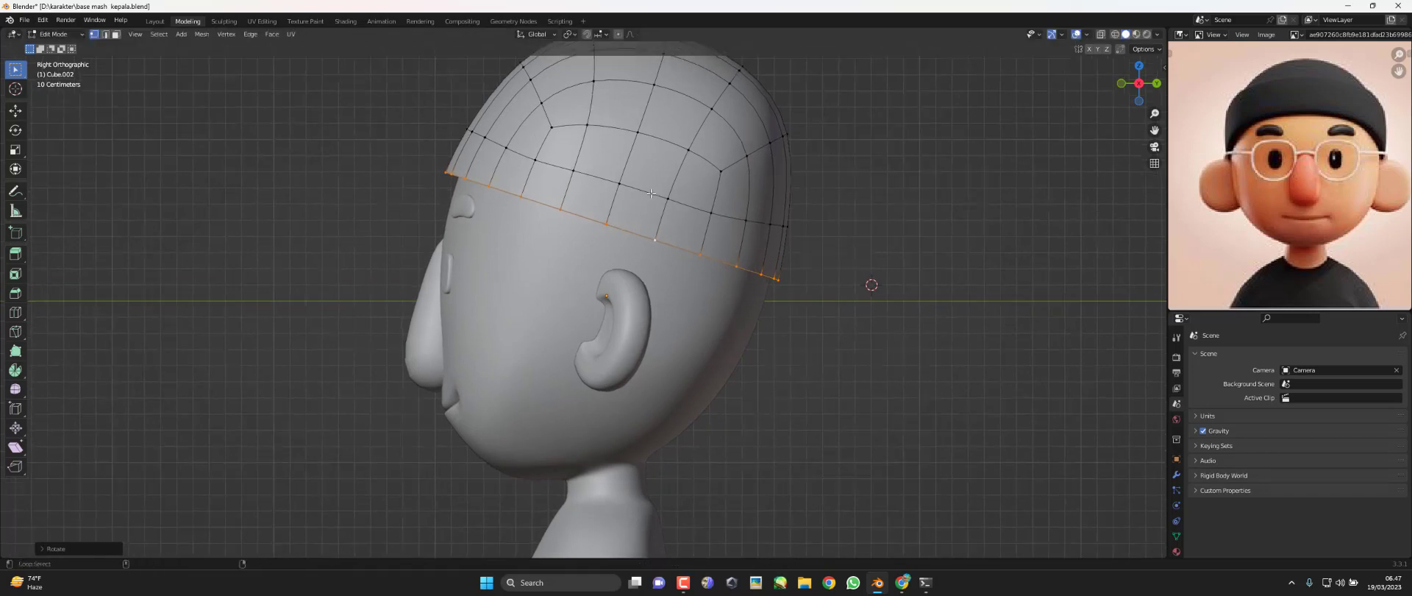
alt+shift+click(485, 145)
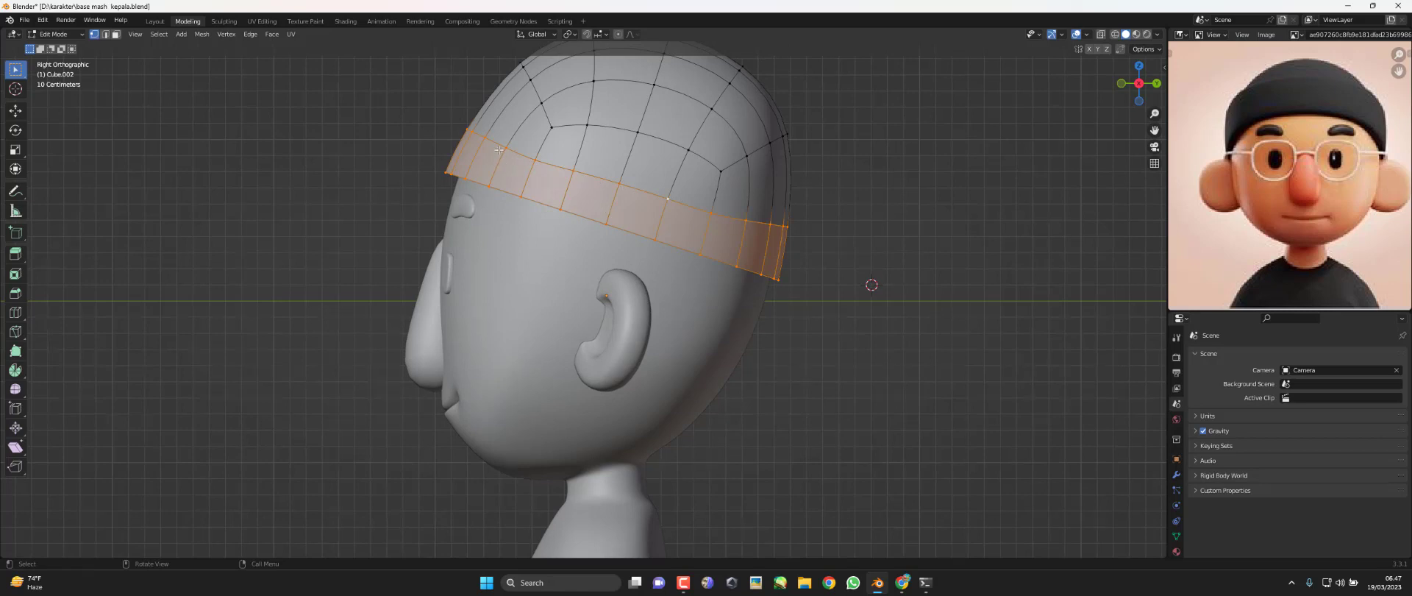
Duplicate the beanie's lower face loop in place and enlarge it about 1.064 into a cuff
click(116, 34)
click(133, 52)
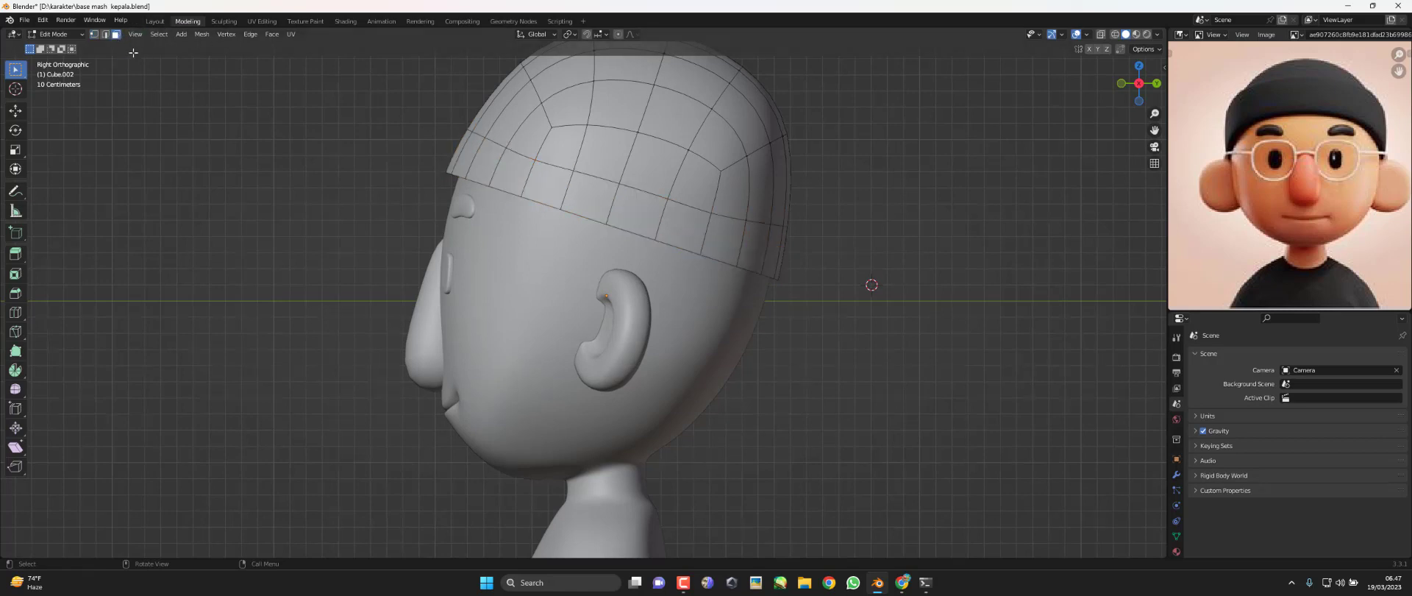
alt+click(527, 179)
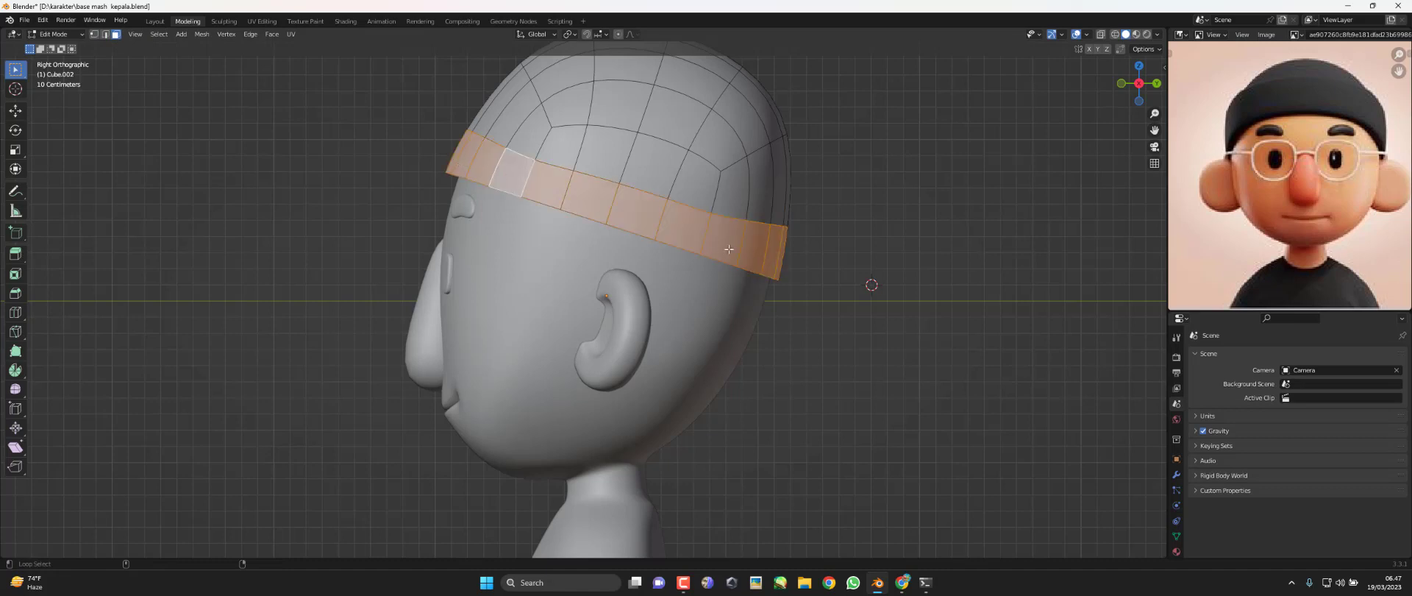
key(shift+d)
right_click(795, 299)
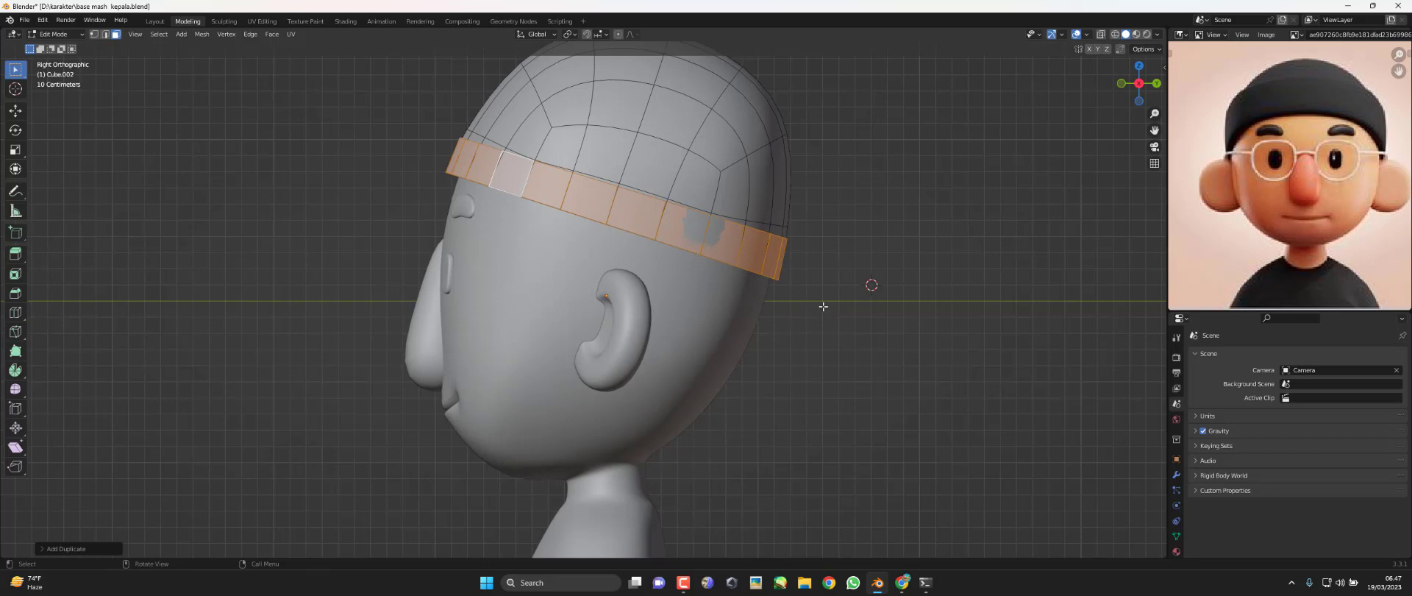
key(s)
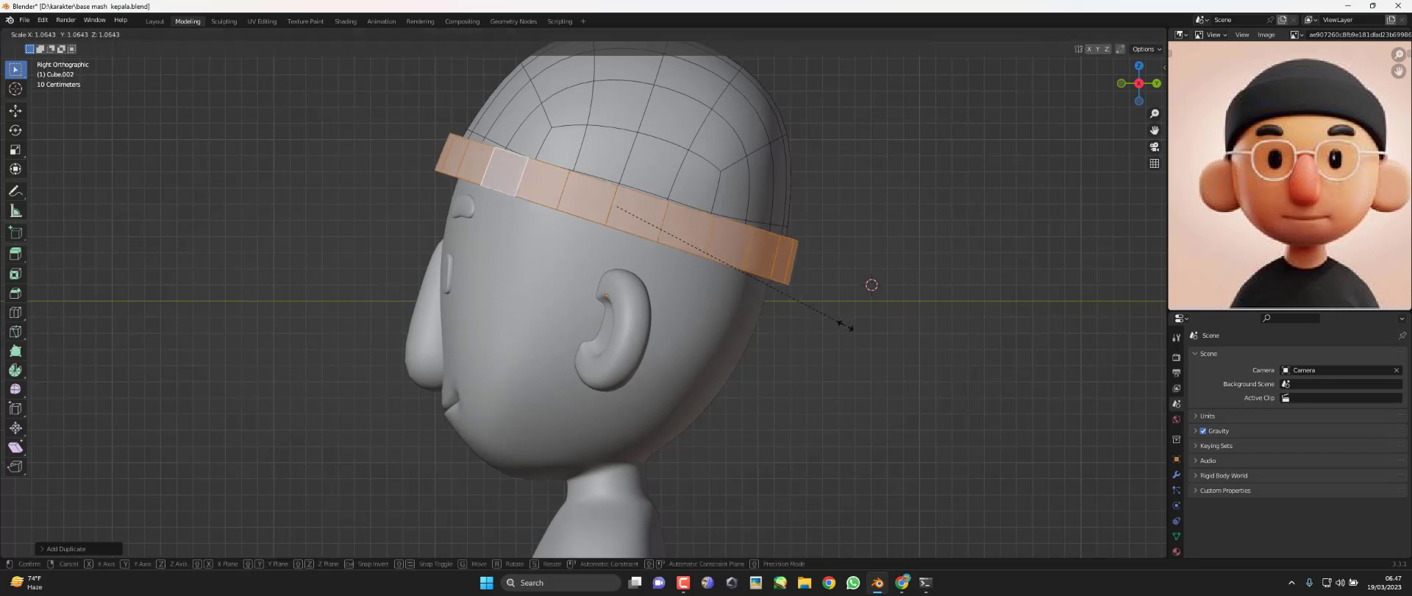
click(853, 329)
key(KP_1)
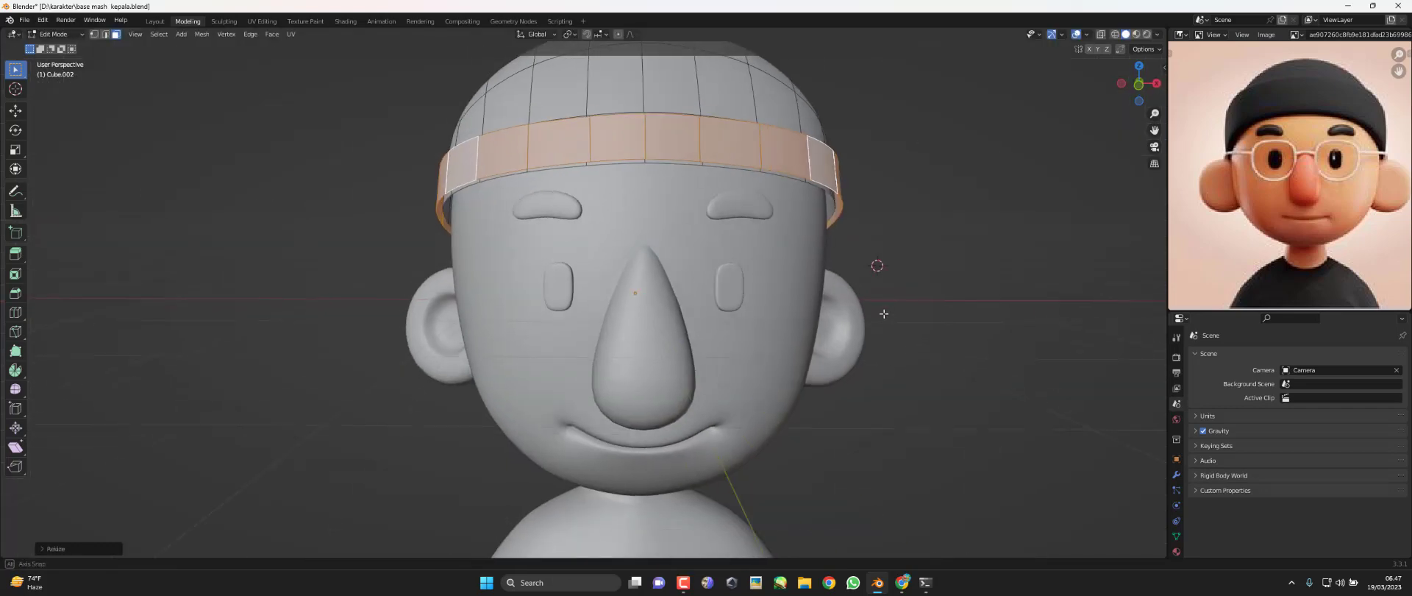
Enlarge the cuff band slightly more and tighten its lower edge loop inward
key(s)
click(894, 311)
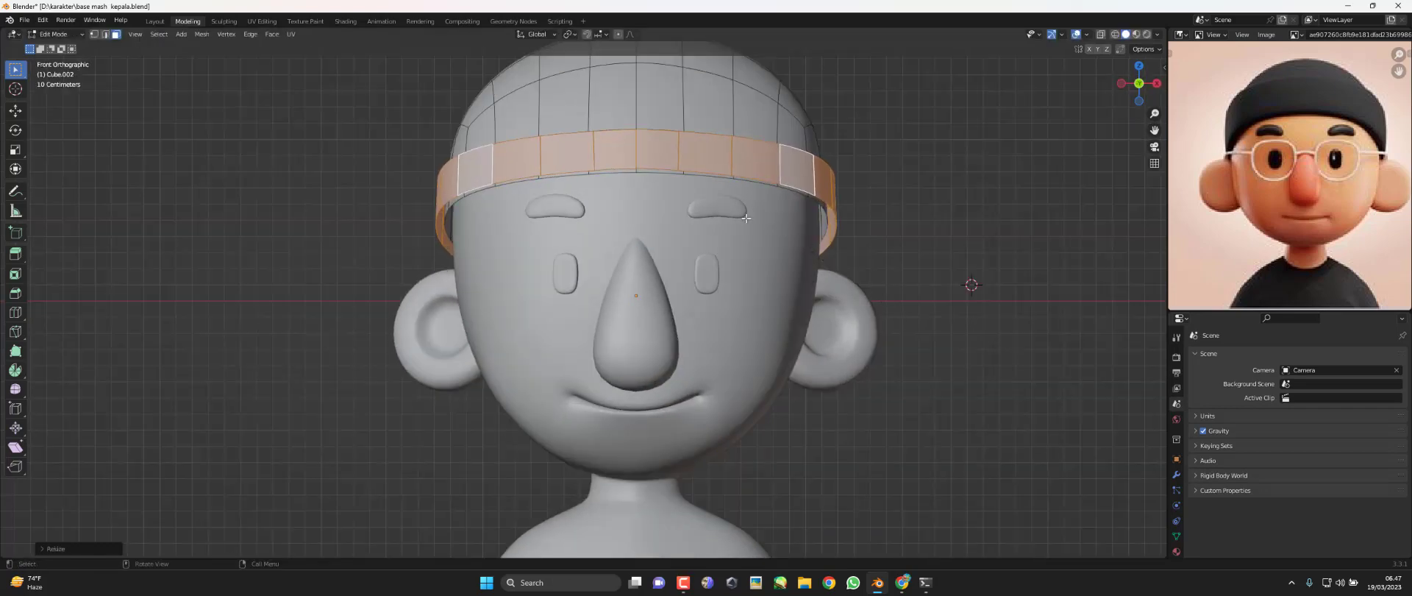
click(95, 34)
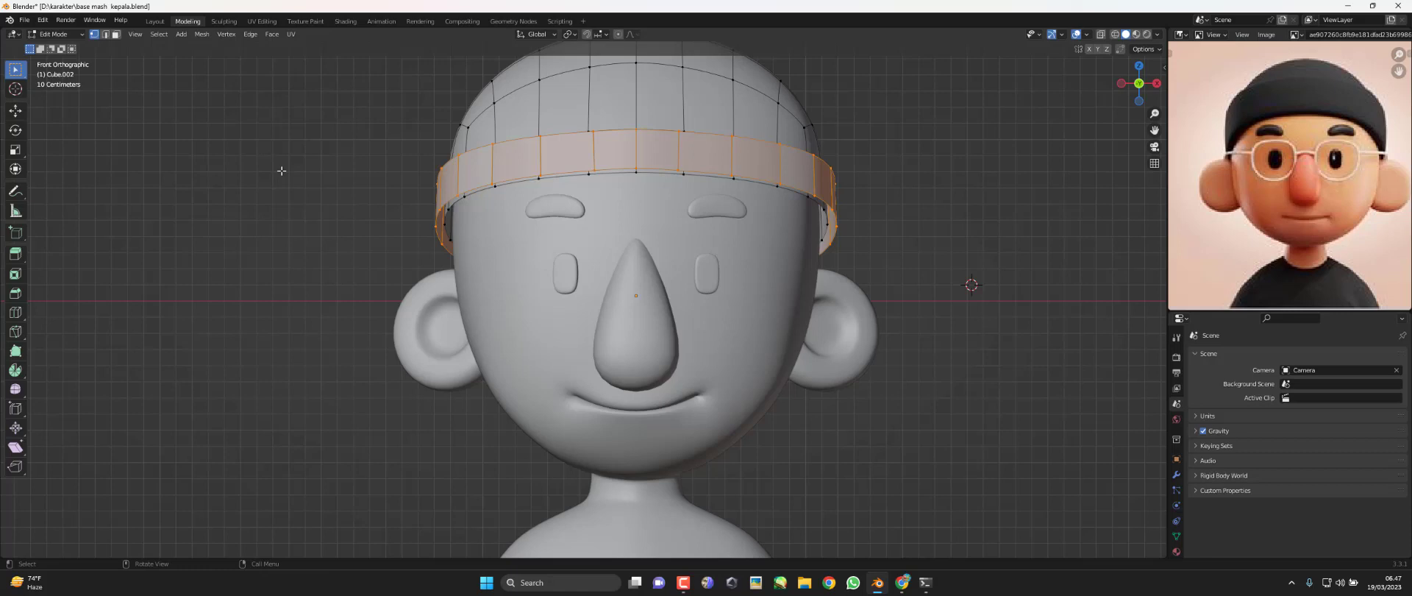
alt+click(540, 213)
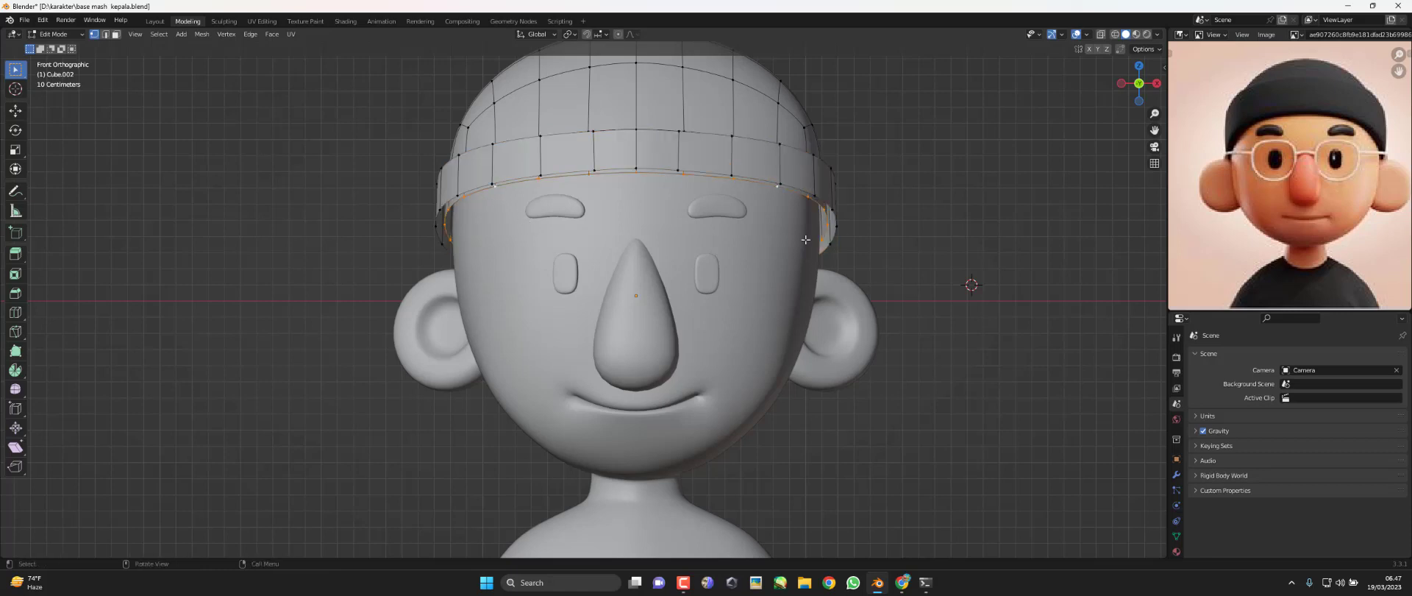
key(s)
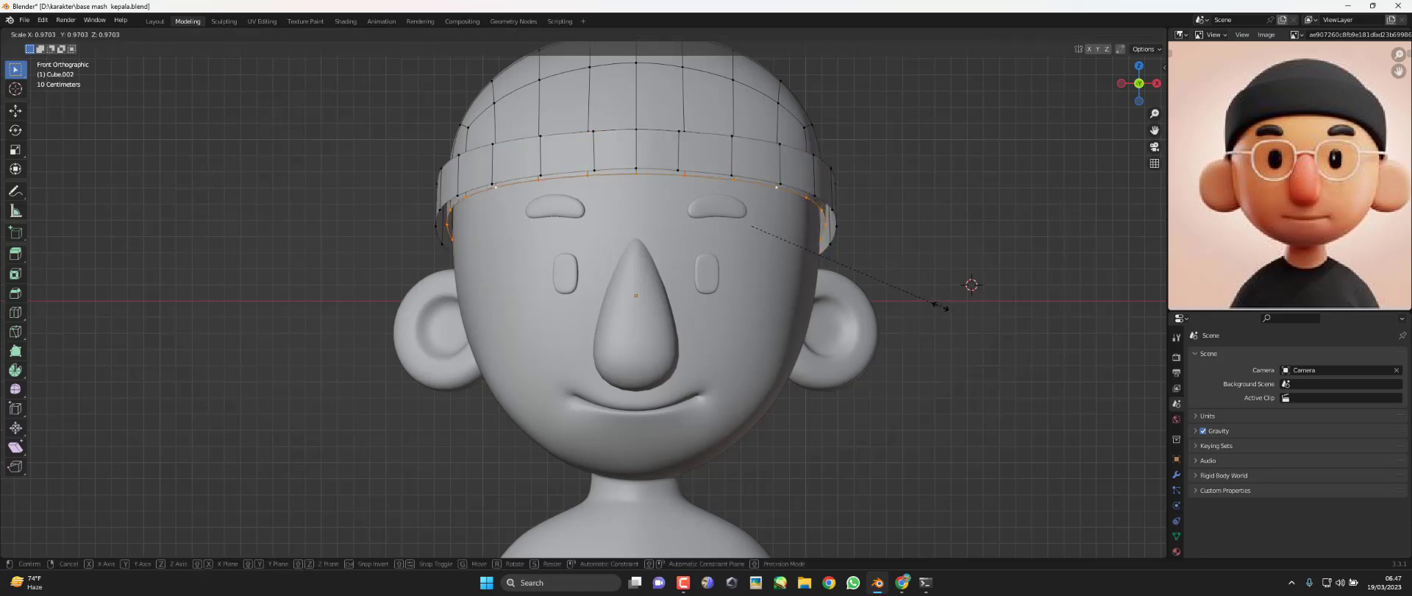
click(937, 305)
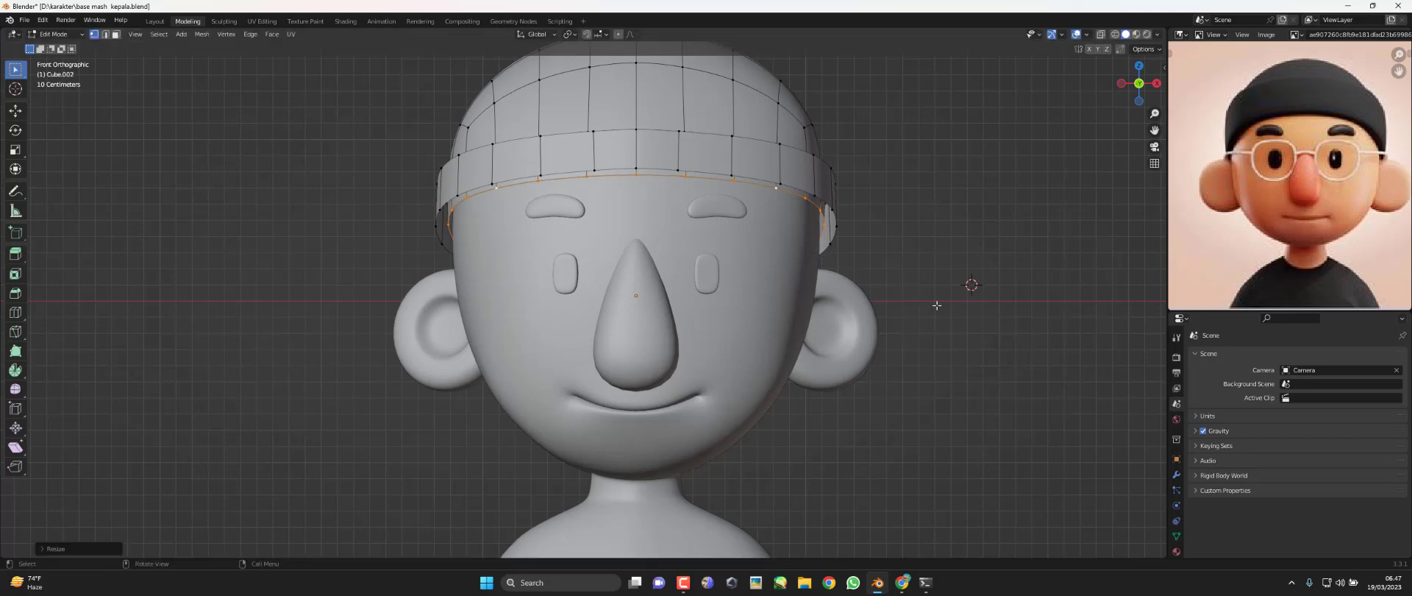
Extend the band's bottom edge loop downward, flare it slightly, and return to object mode
key(KP_3)
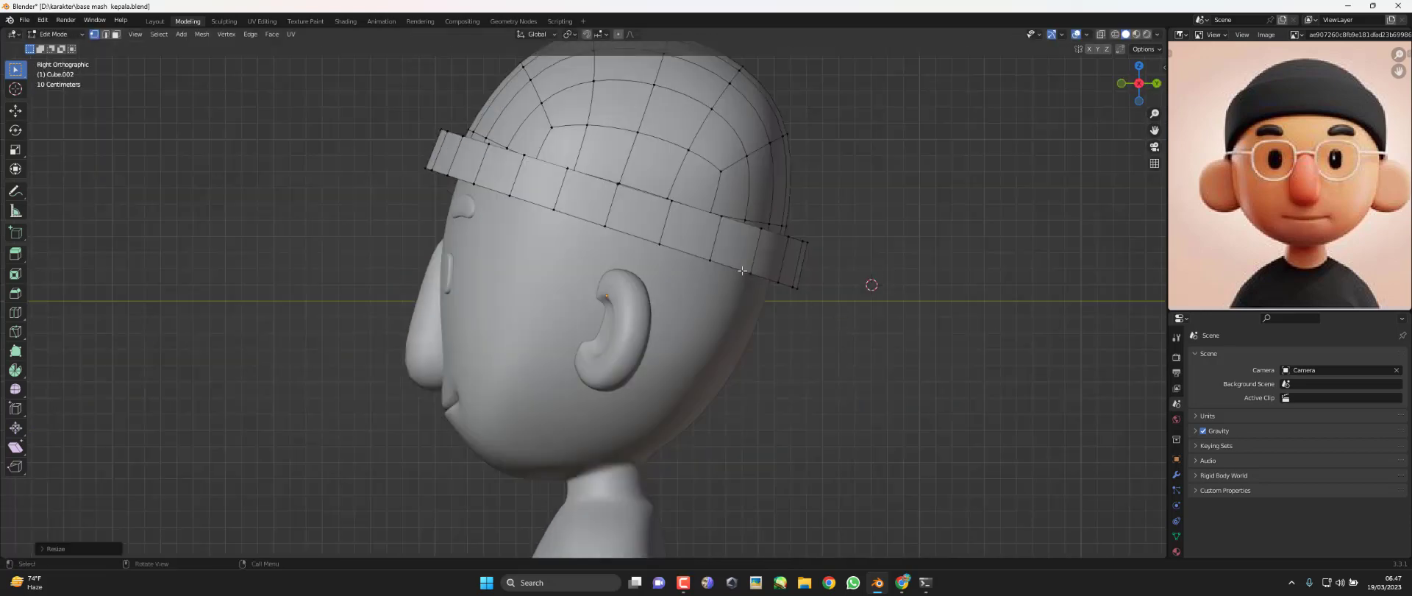
alt+click(742, 271)
shift+middle_drag(742, 271, 737, 245)
key(g)
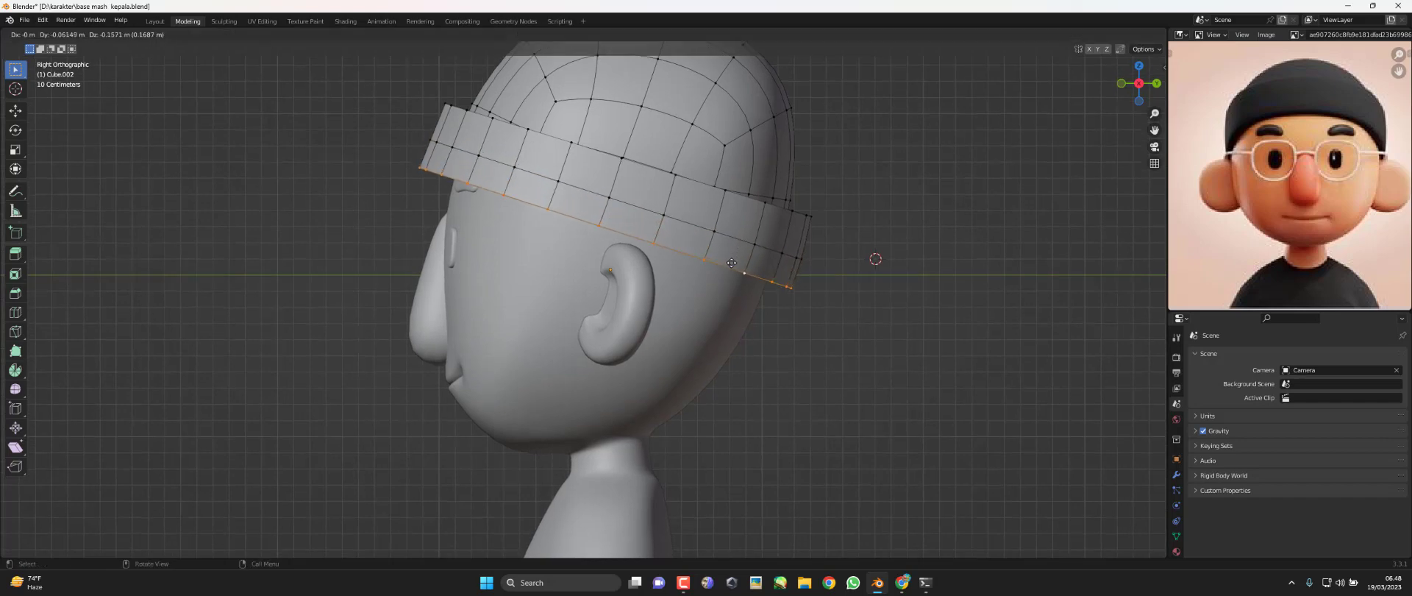
click(733, 267)
key(s)
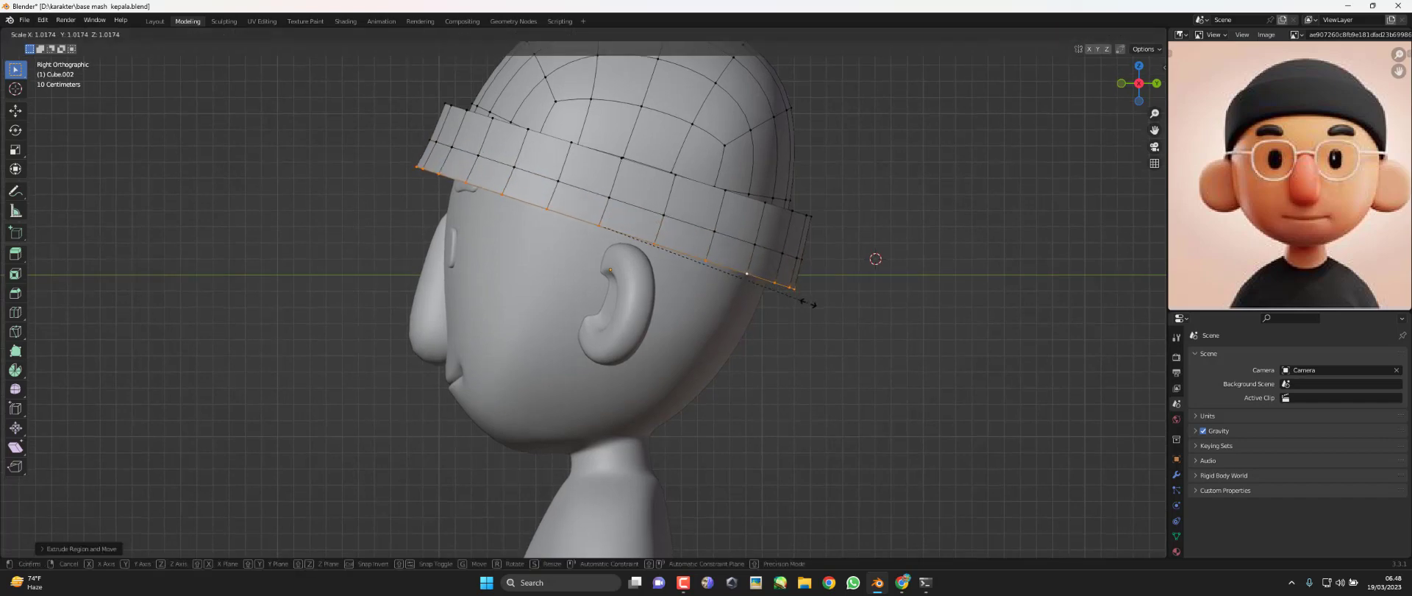
click(810, 303)
scroll(780, 259, down, 3)
key(KP_1)
key(Tab)
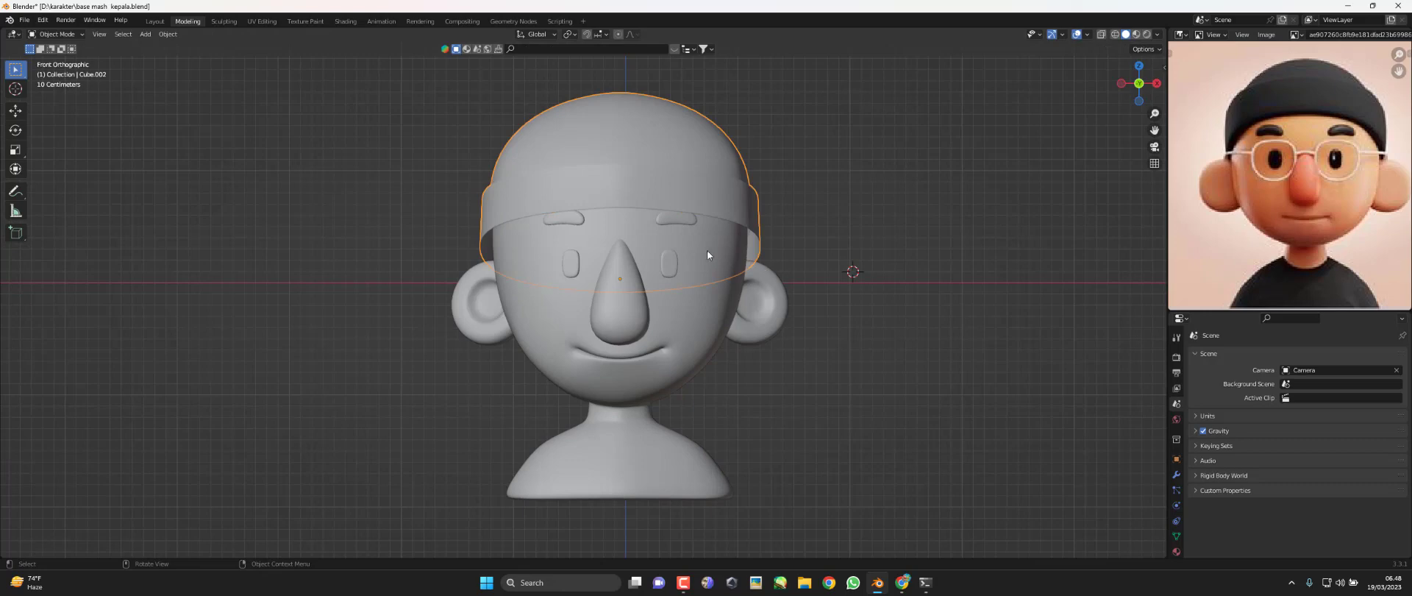
Select the whole beanie mesh, then move and tilt it further back on the head
key(Tab)
scroll(685, 231, up, 2)
key(Tab)
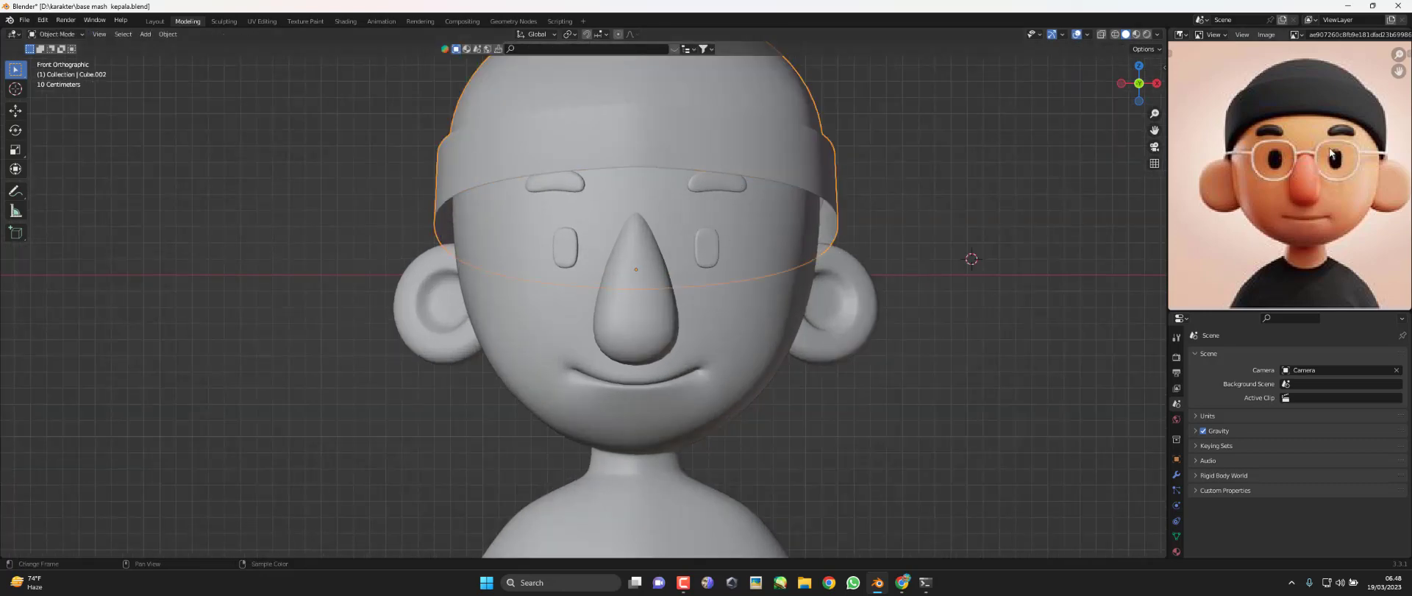
key(KP_3)
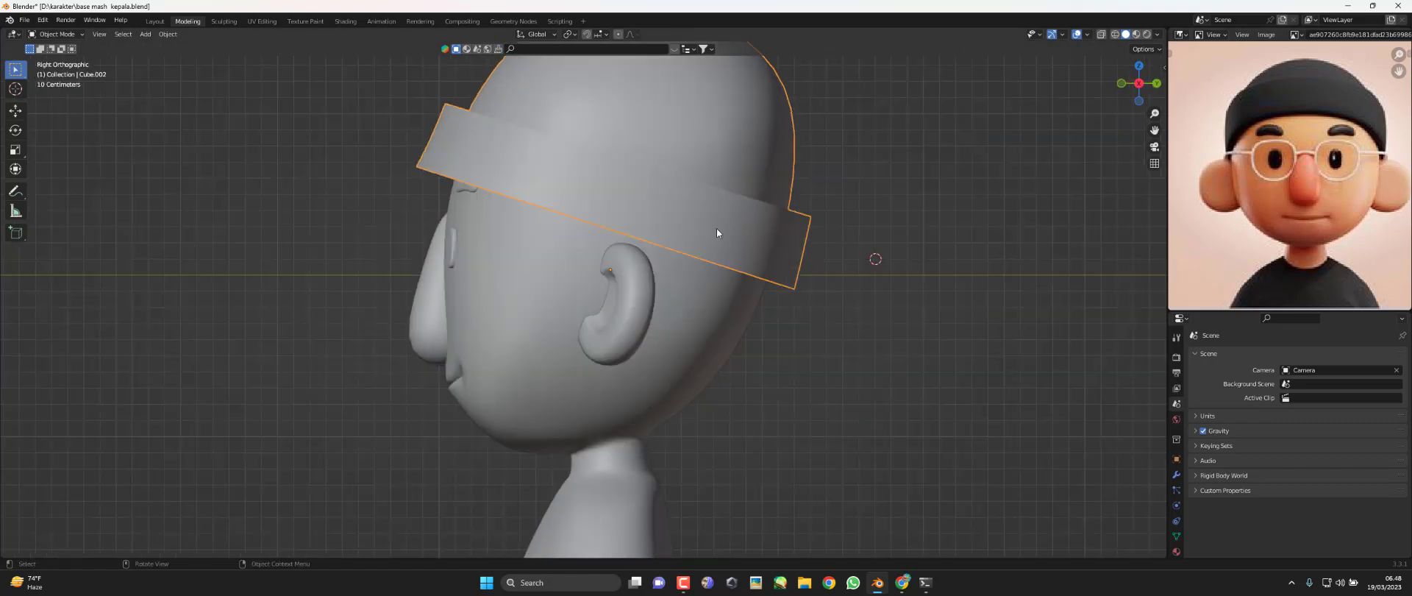
key(Tab)
scroll(757, 246, down, 2)
shift+middle_drag(758, 245, 745, 259)
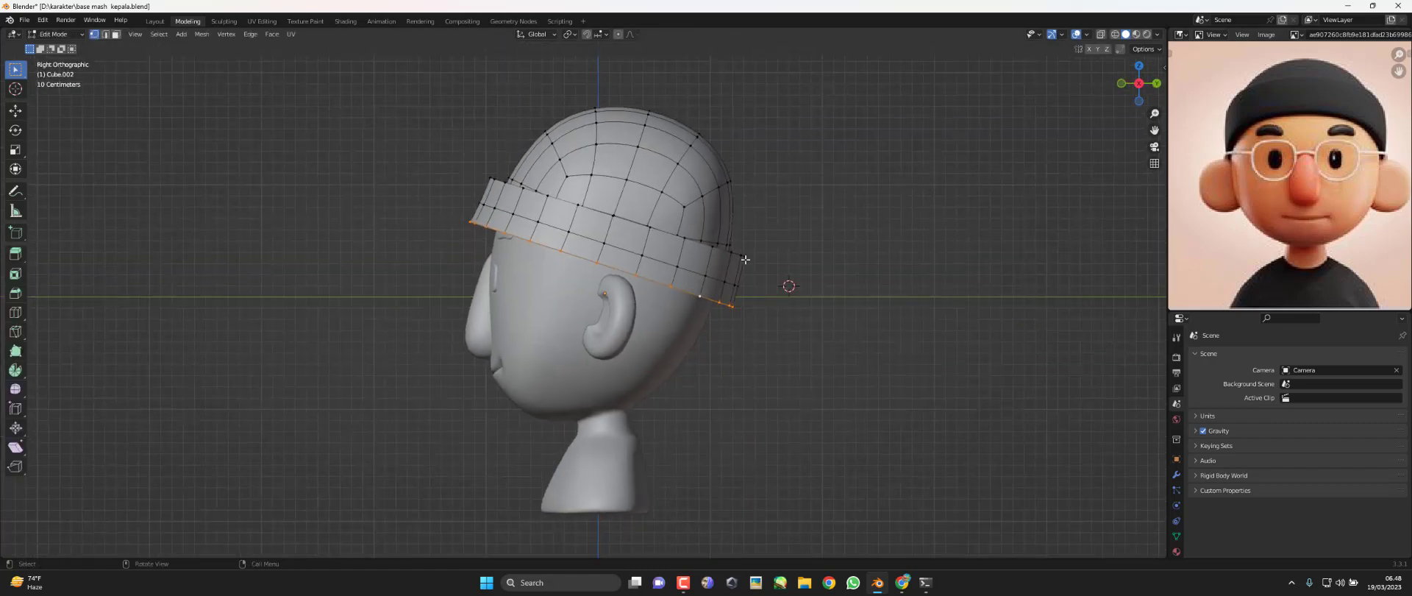
key(l)
key(l)
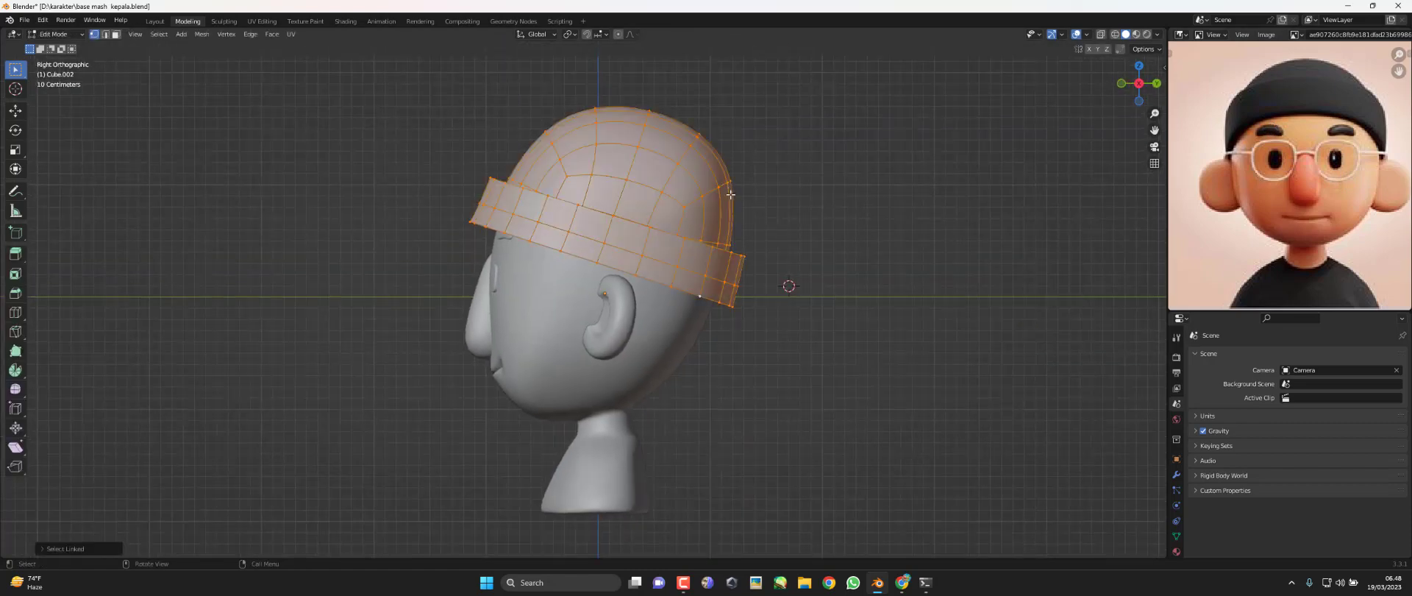
key(g)
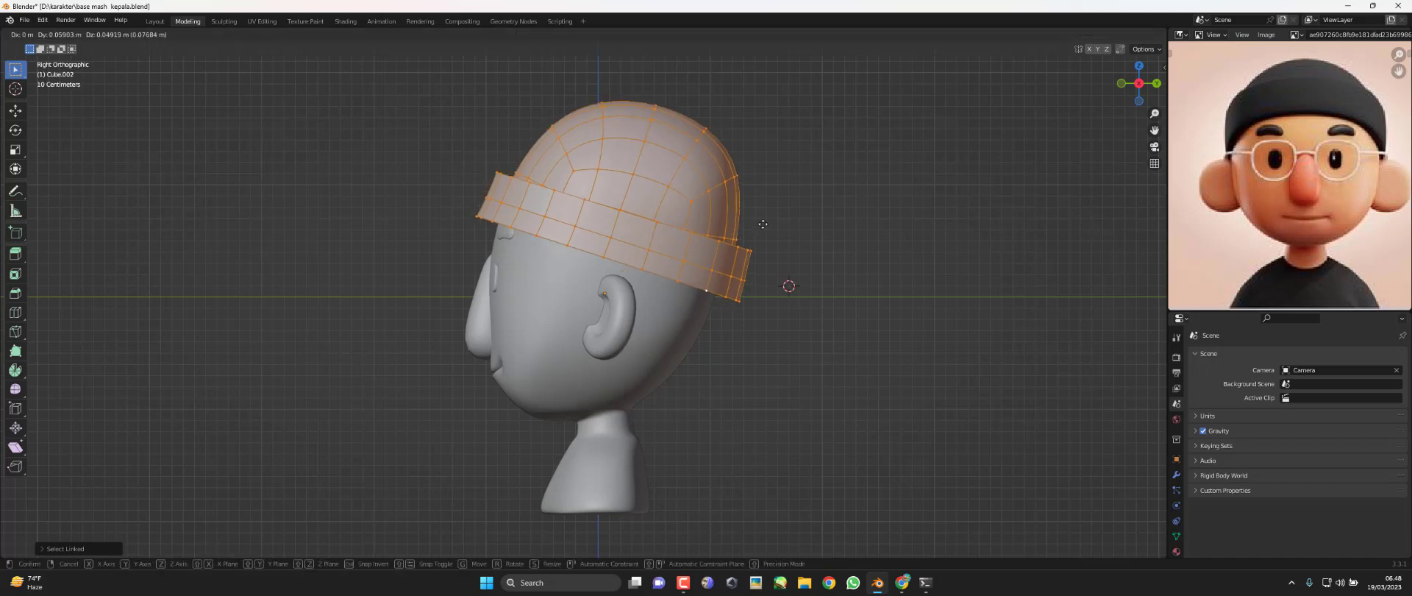
click(783, 229)
key(r)
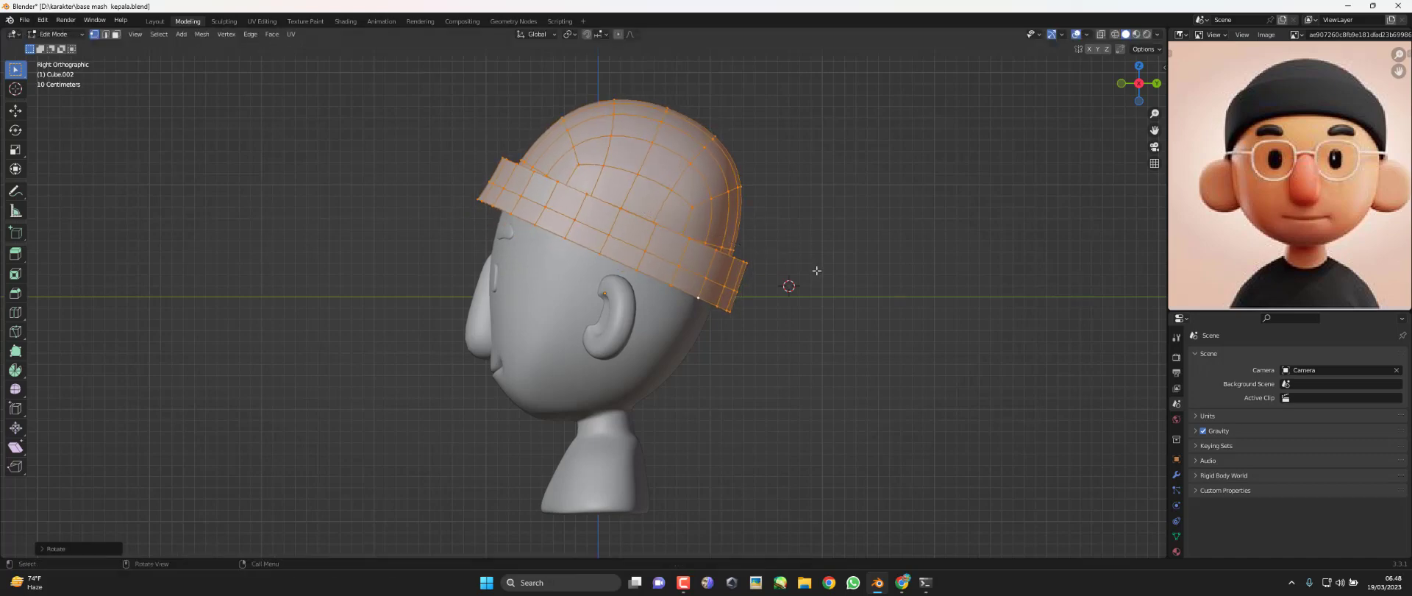
click(822, 277)
key(g)
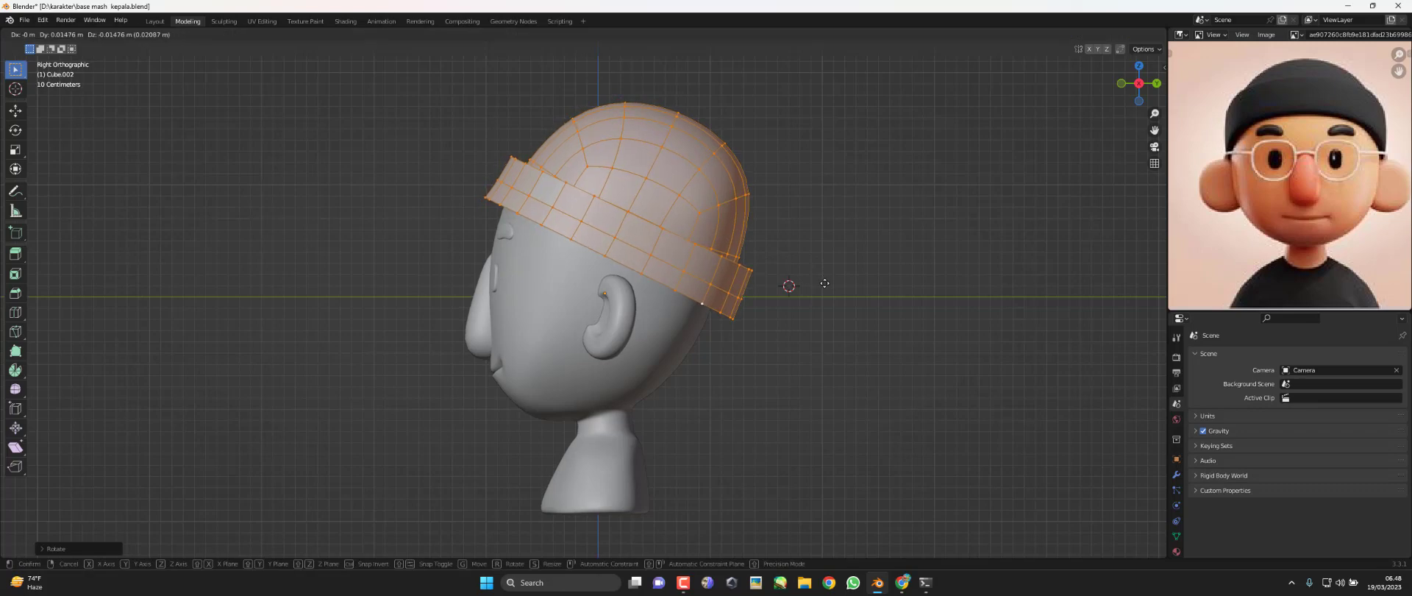
click(825, 283)
Check the repositioned hat, then select the cuff band's bottom and top edge loops in side view
key(alt+a)
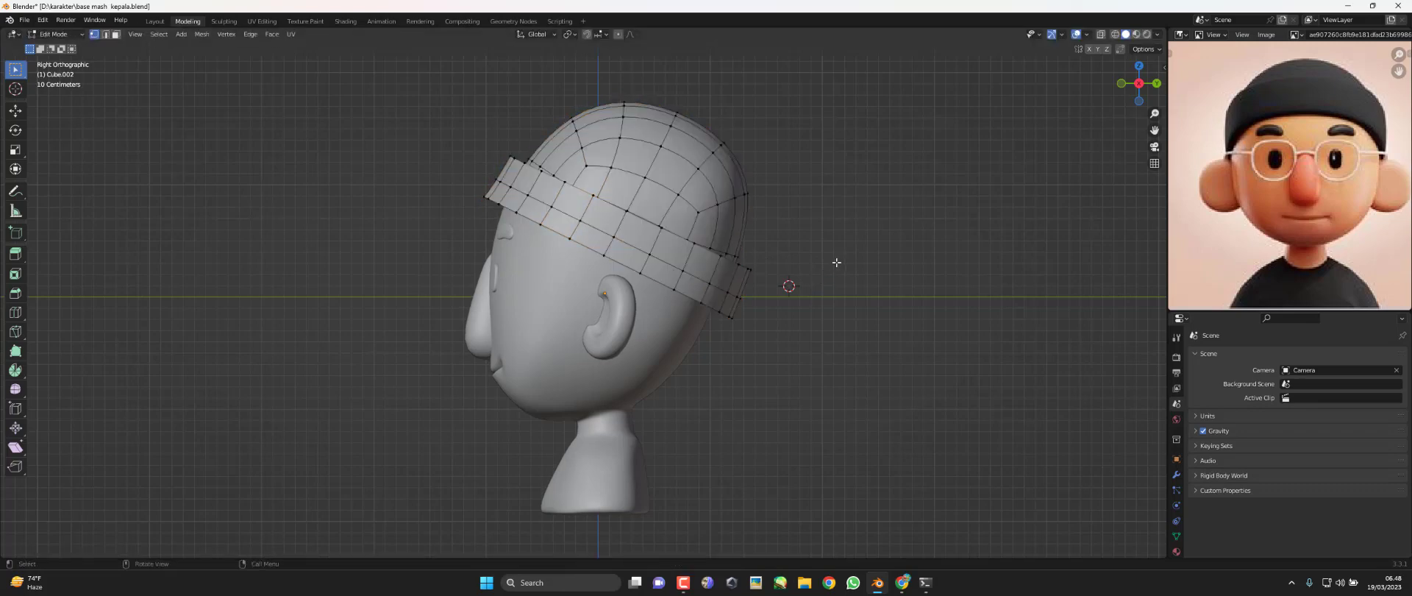
key(KP_1)
key(Tab)
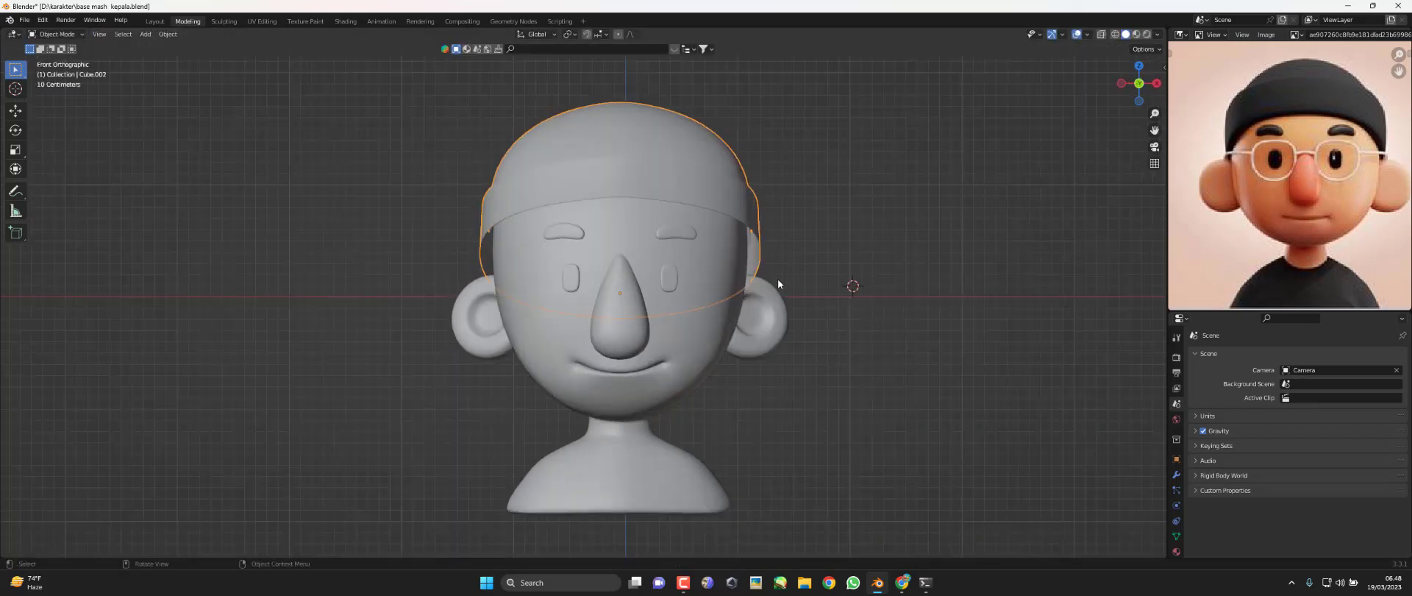
middle_drag(778, 279, 695, 276)
key(KP_3)
key(Tab)
scroll(687, 277, up, 2)
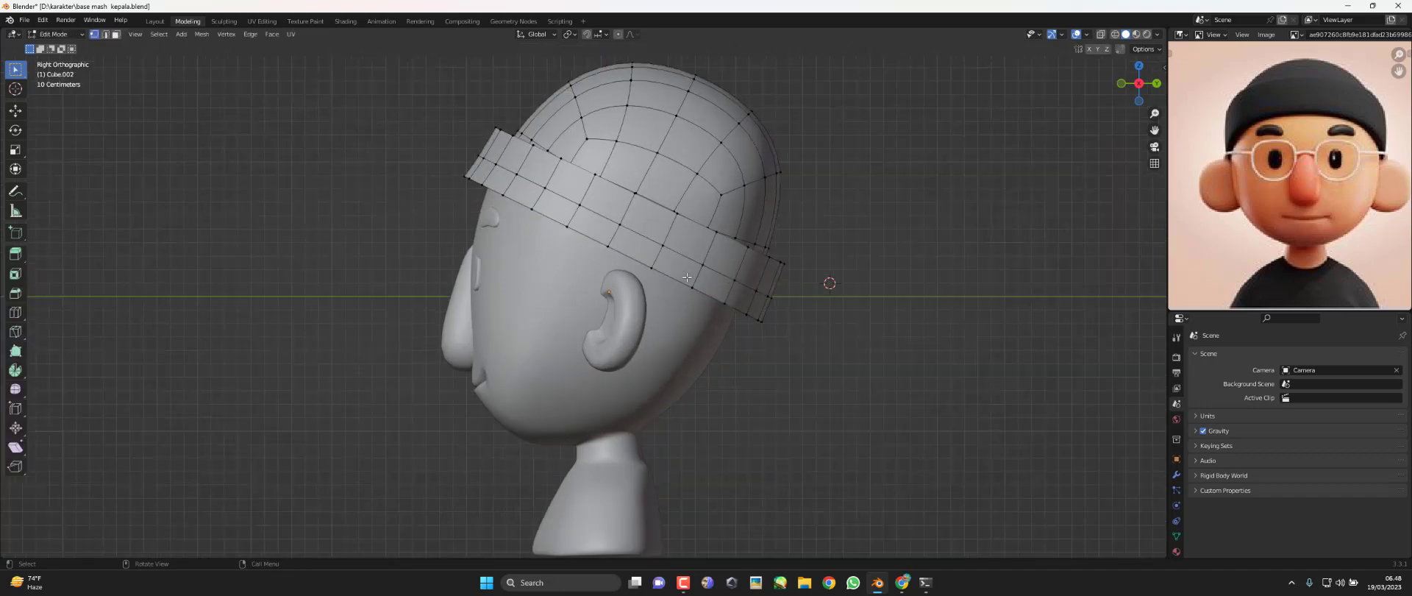
alt+click(686, 285)
alt+shift+click(731, 240)
middle_drag(732, 240, 651, 182)
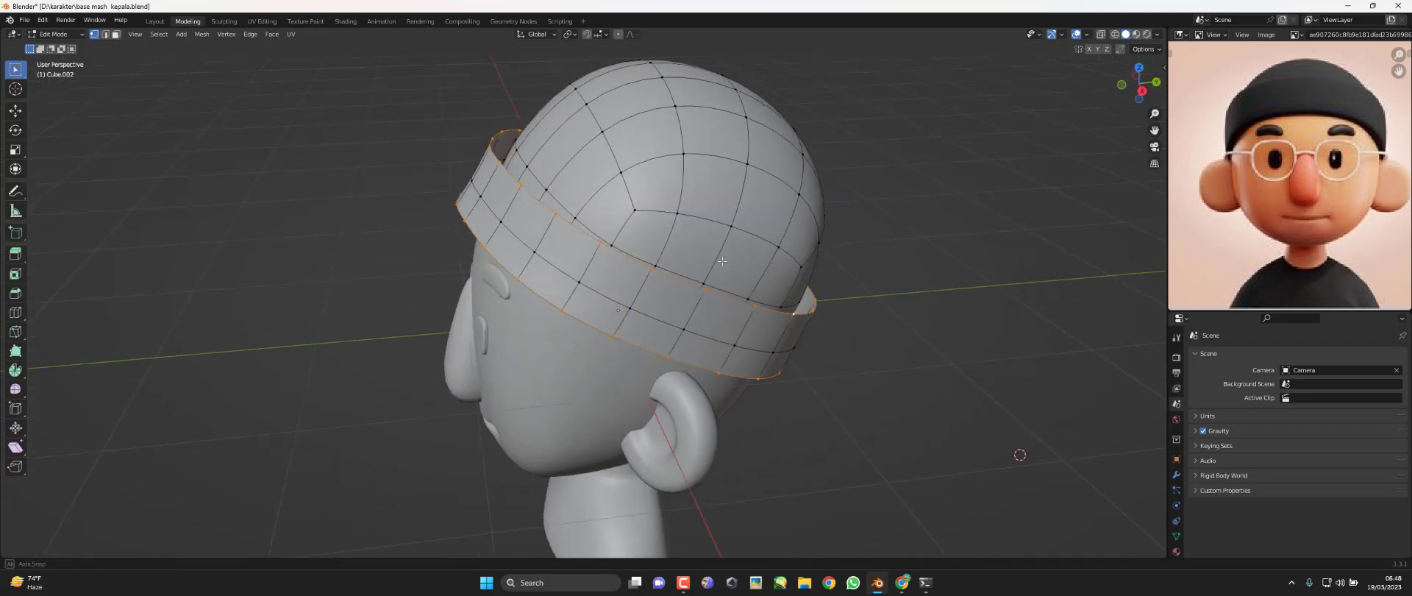
key(KP_1)
key(KP_3)
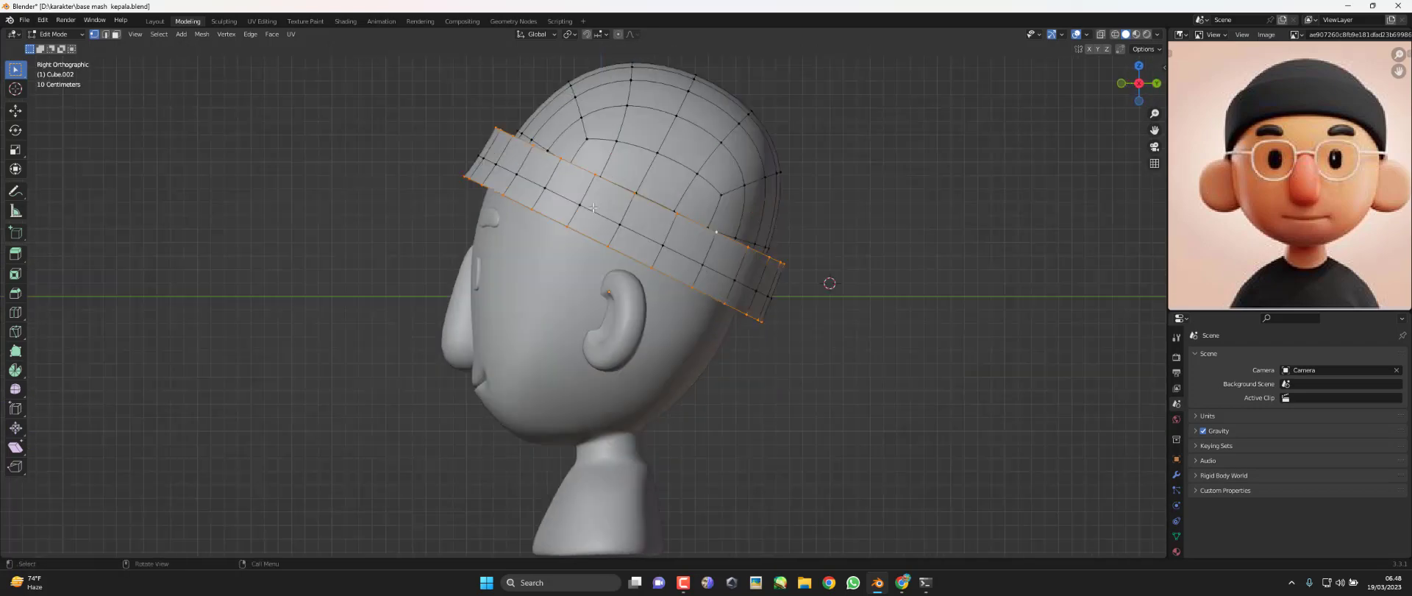
shift+middle_drag(786, 281, 790, 305)
Extrude the cuff's edge loops and scale the new row inward about 0.95
key(e)
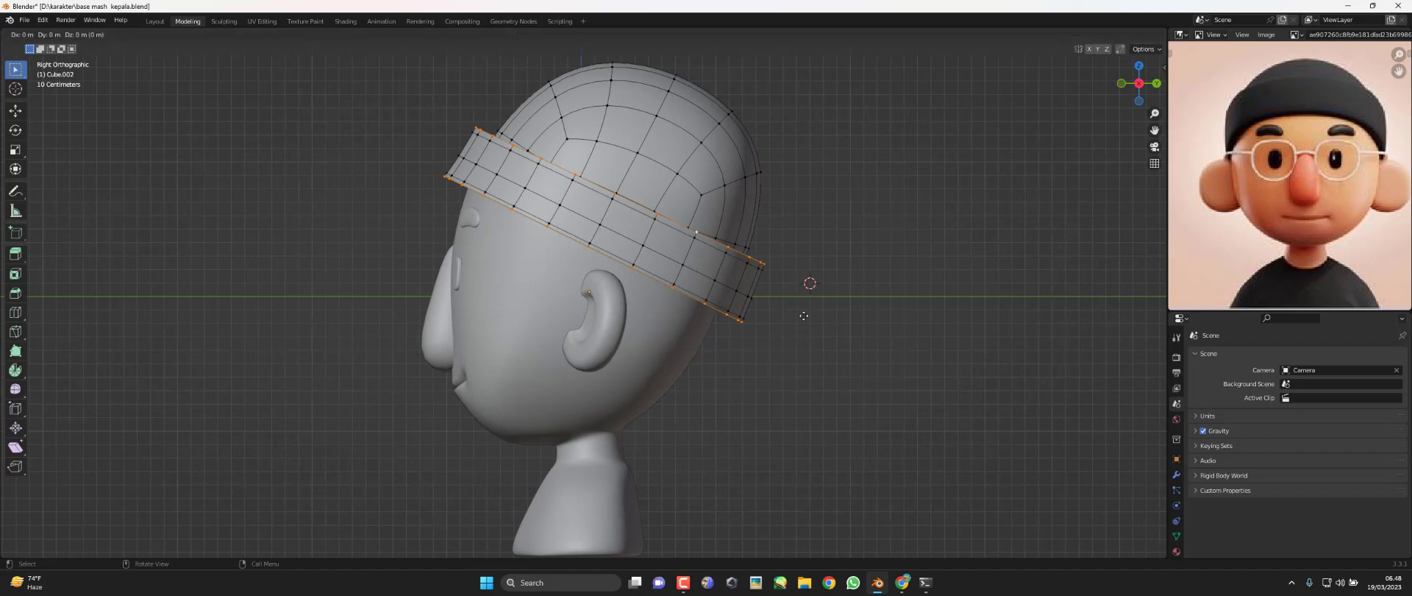
click(804, 316)
key(s)
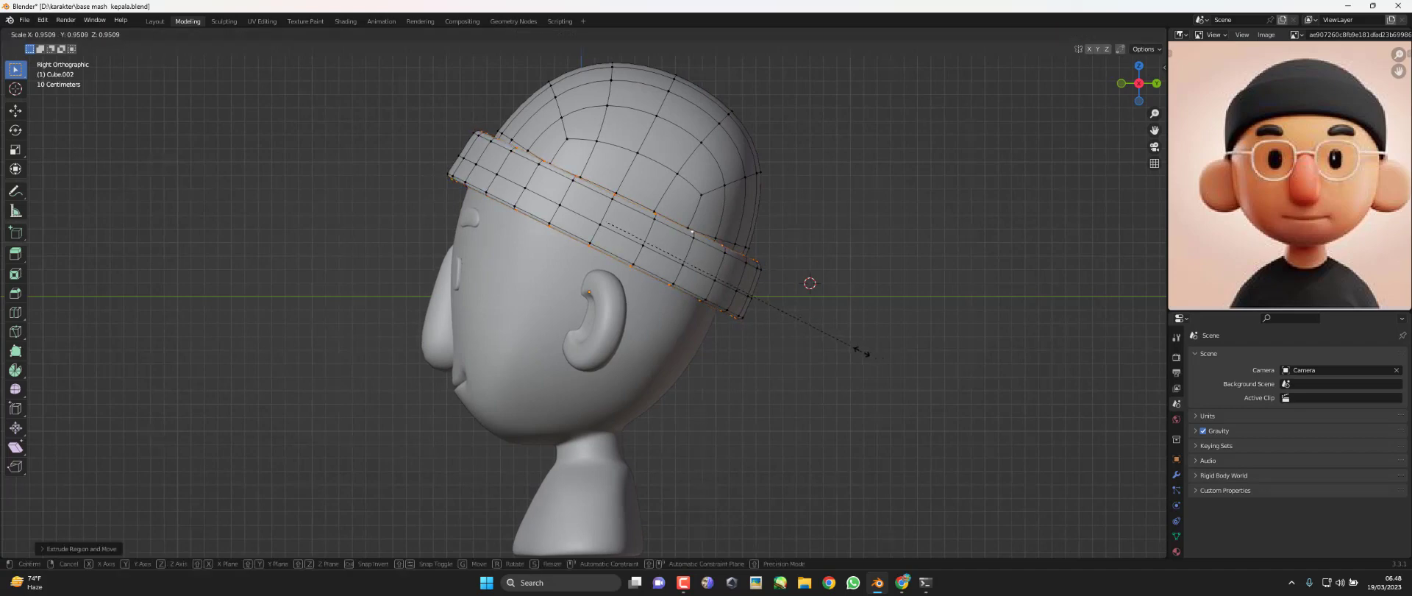
click(857, 351)
mouse_move(857, 350)
middle_down()
mouse_move(853, 277)
mouse_move(803, 386)
mouse_move(792, 368)
mouse_move(816, 382)
middle_up()
Scale the rim further inward about 0.92 and return to object mode in front view
key(KP_3)
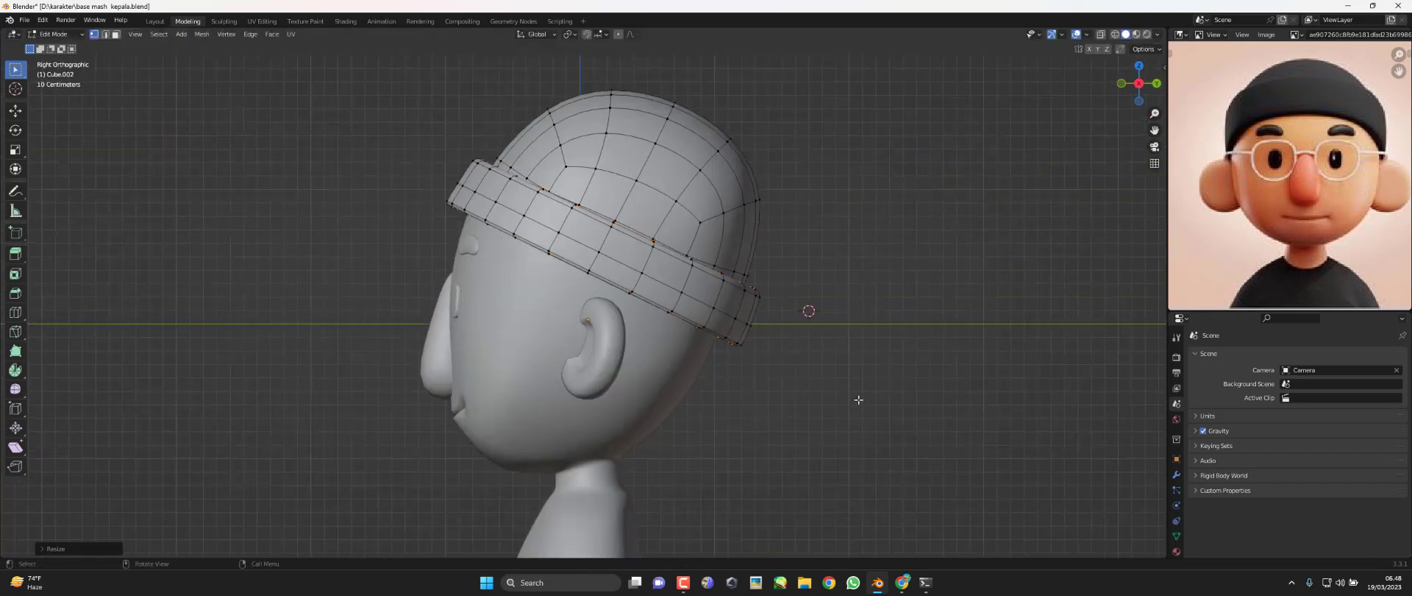
middle_drag(904, 425, 902, 450)
key(s)
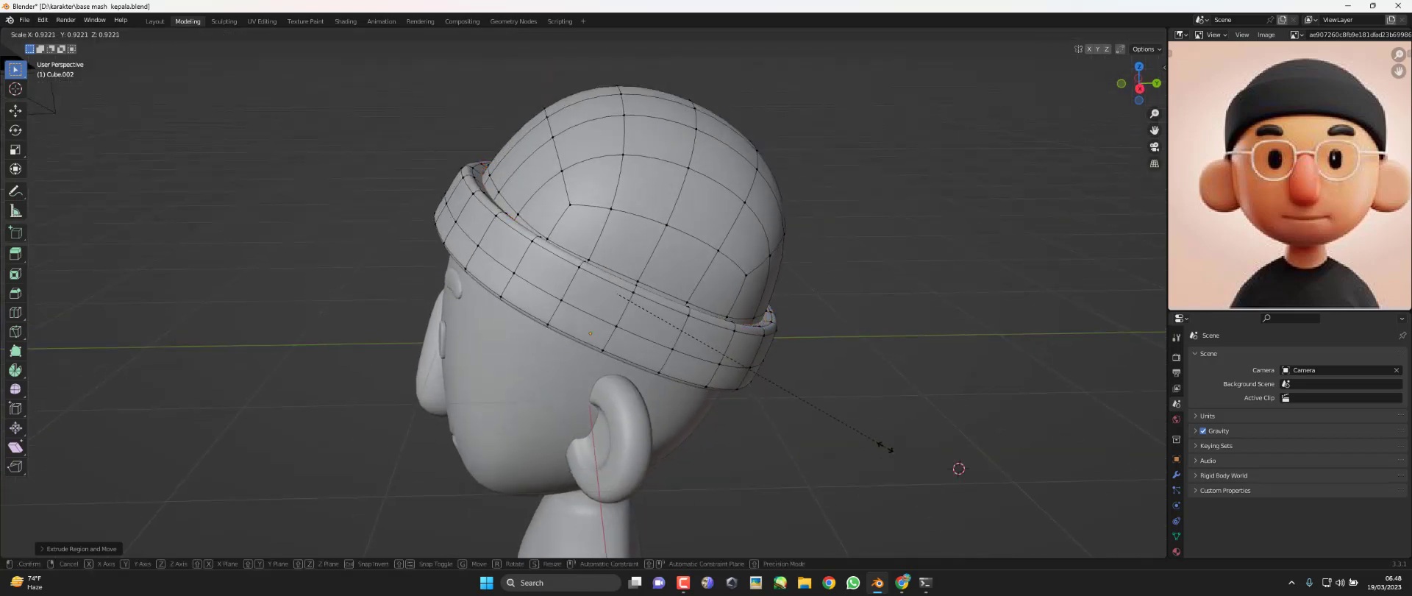
click(891, 449)
middle_drag(788, 473, 865, 362)
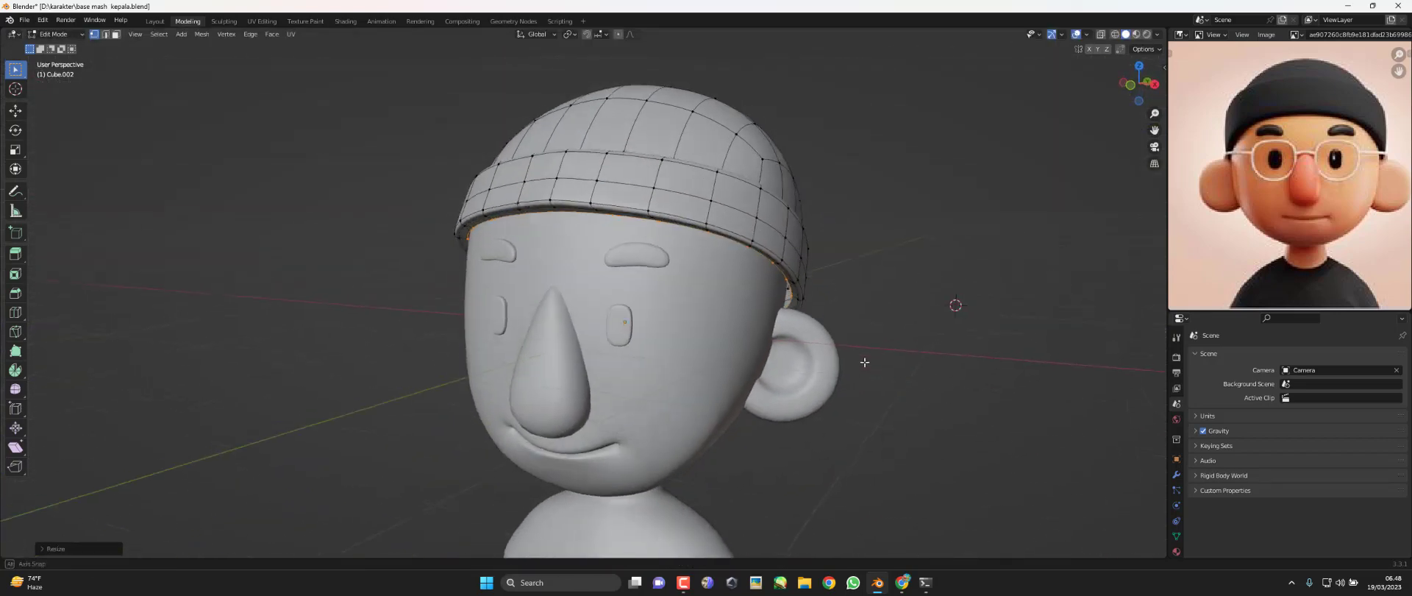
key(Tab)
key(KP_1)
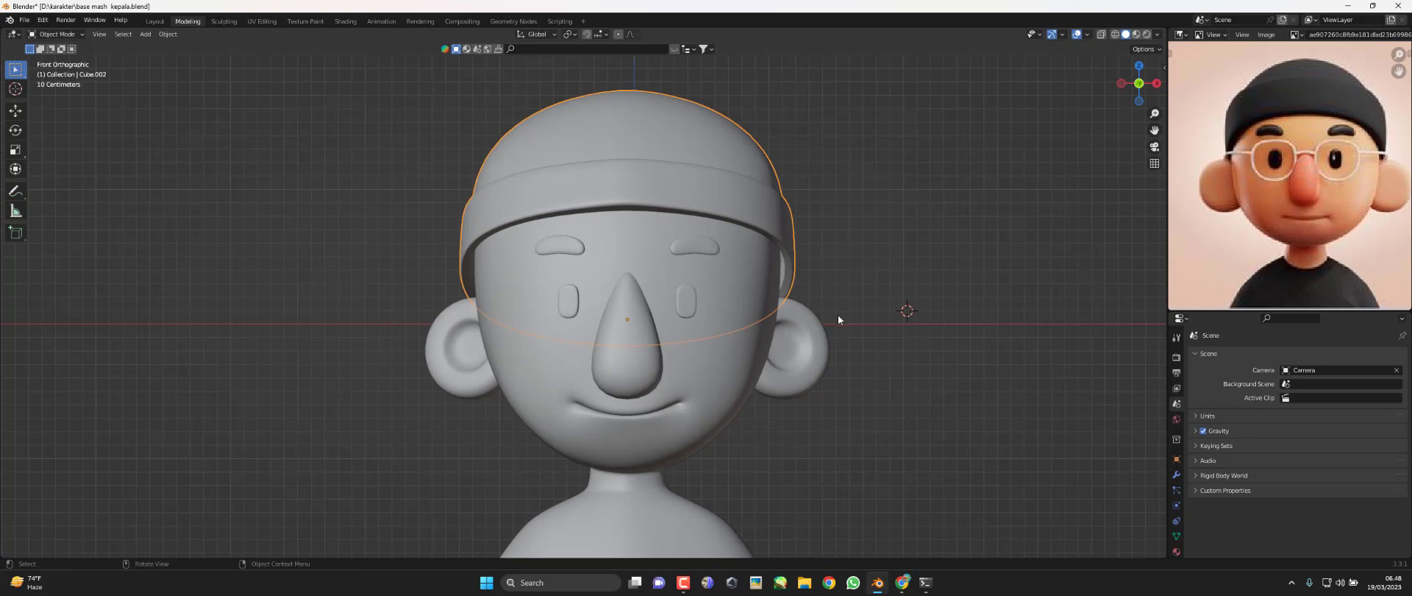
Nudge the beanie's bottom-rim edge loop slightly left using the transform tool
key(Tab)
scroll(838, 319, up, 1)
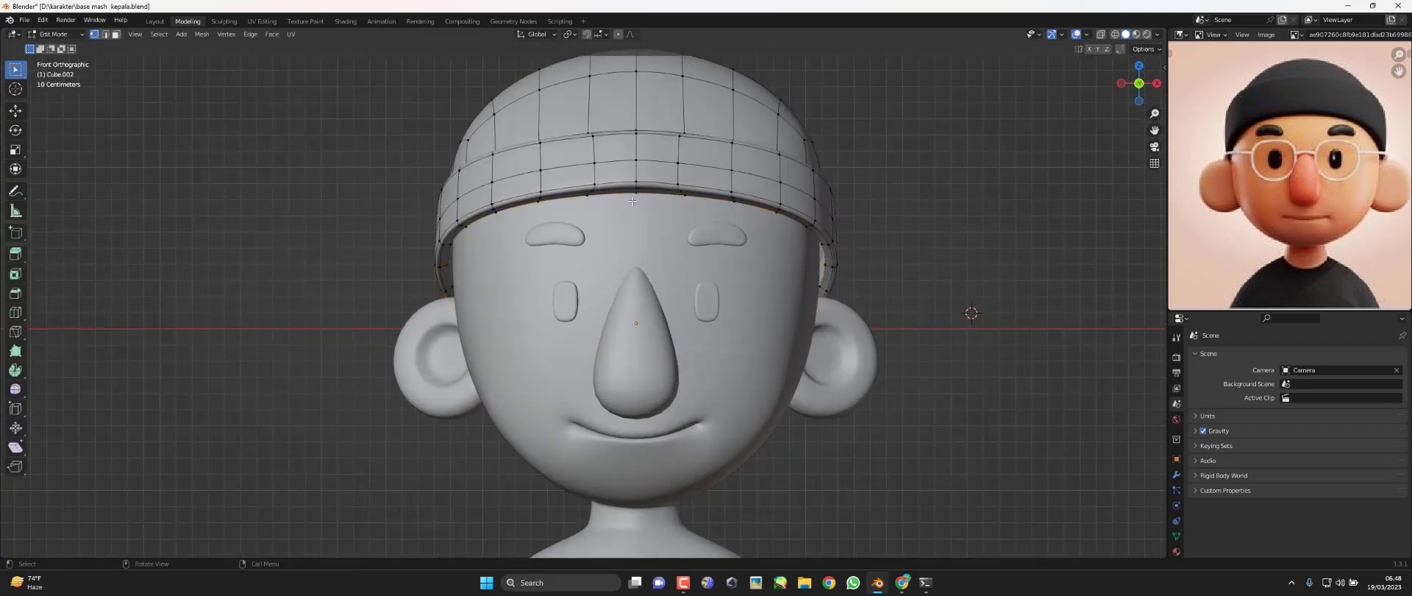
alt+click(829, 254)
scroll(820, 258, up, 2)
scroll(809, 261, up, 1)
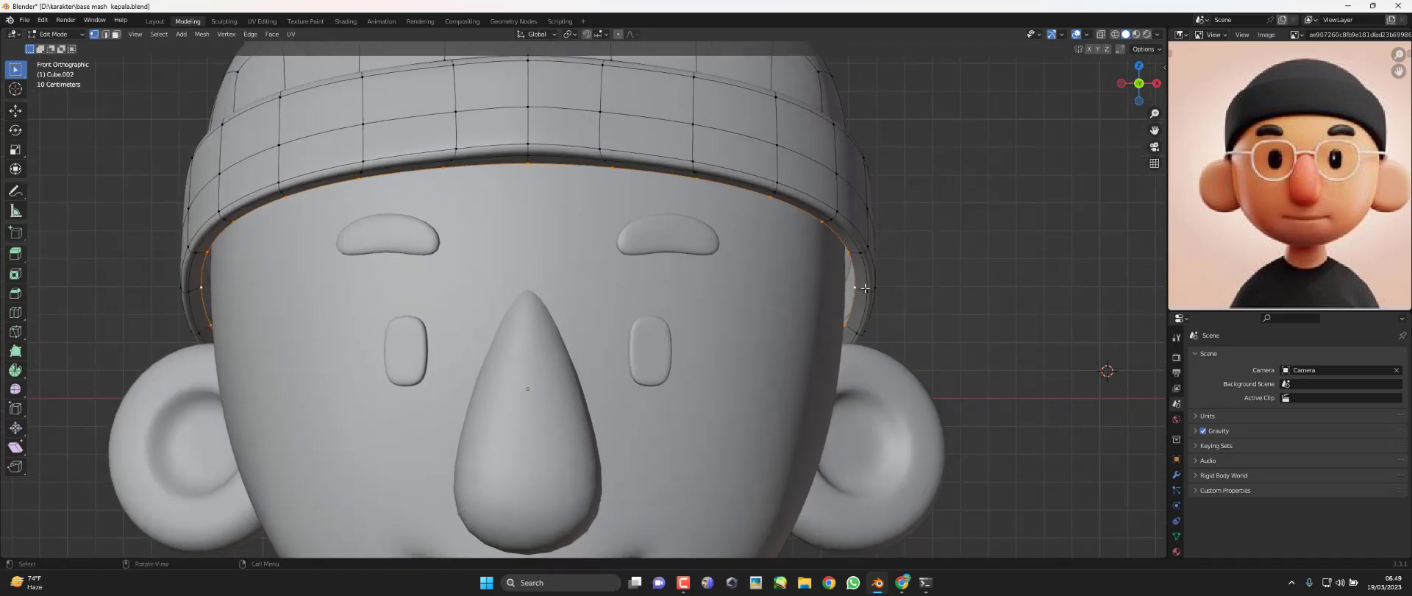
scroll(865, 288, down, 1)
click(28, 169)
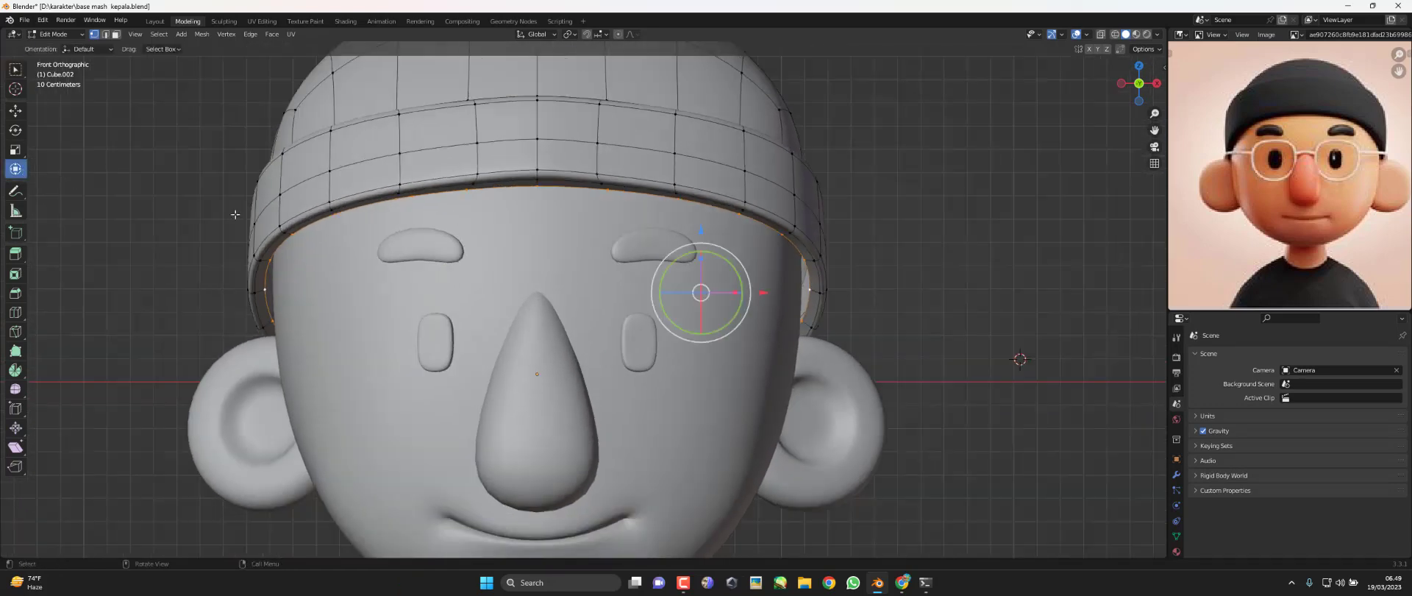
drag(766, 292, 758, 292)
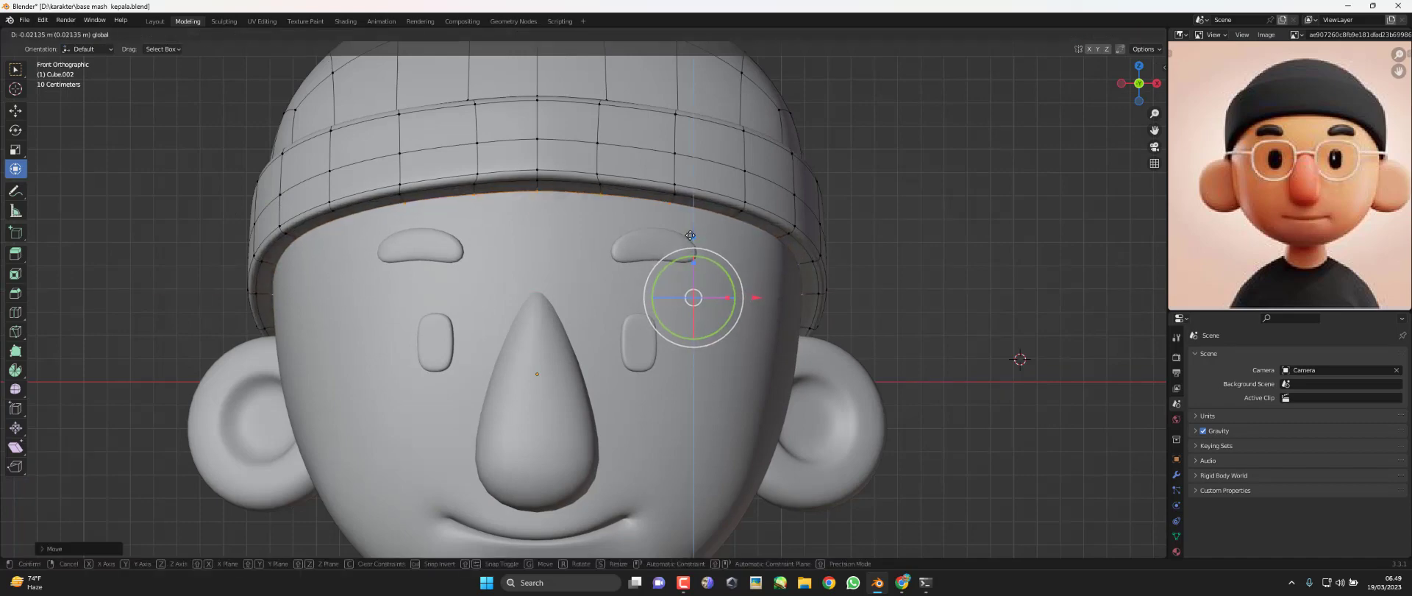
key(Tab)
mouse_move(811, 298)
middle_down()
mouse_move(777, 312)
mouse_move(566, 246)
middle_up()
Move the cuff's middle edge loop slightly and shrink it to about 0.956
key(Tab)
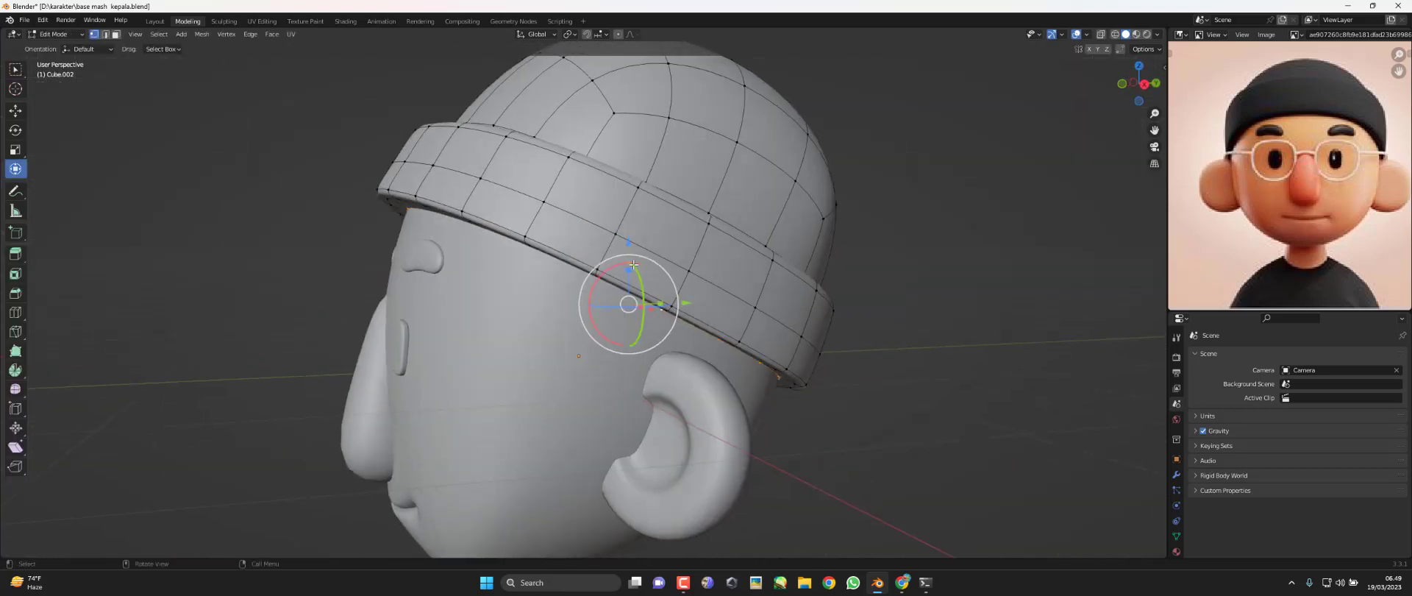
alt+click(443, 174)
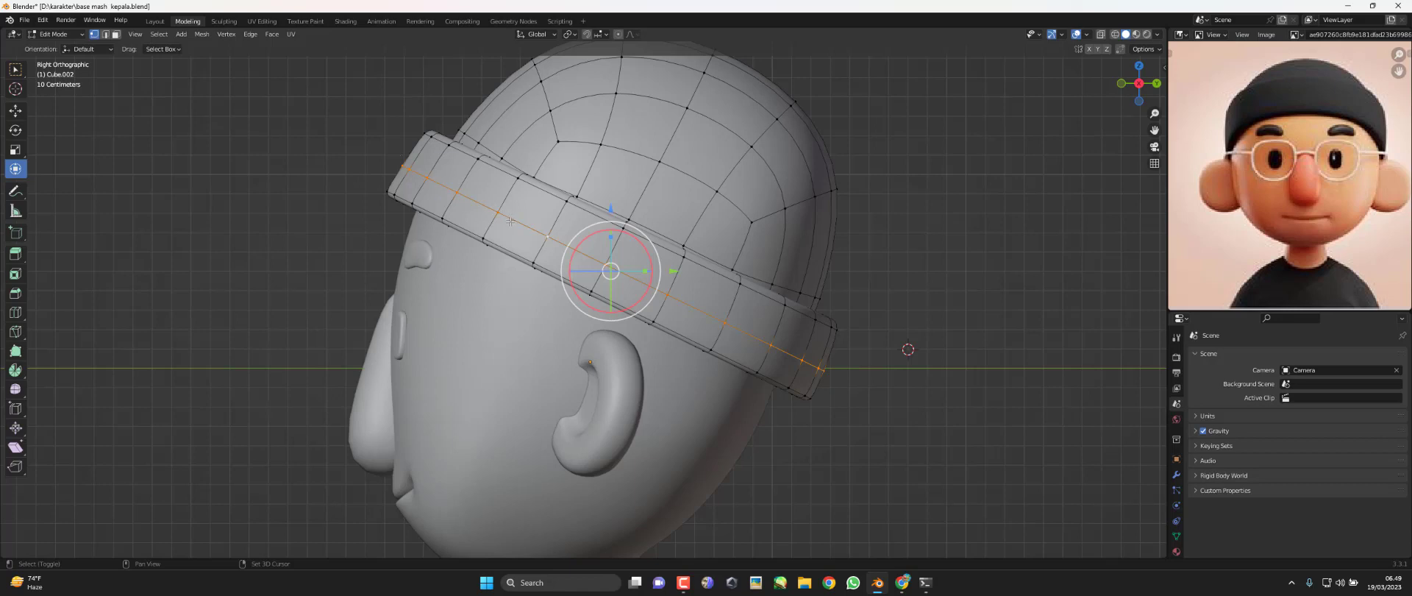
key(g)
click(828, 345)
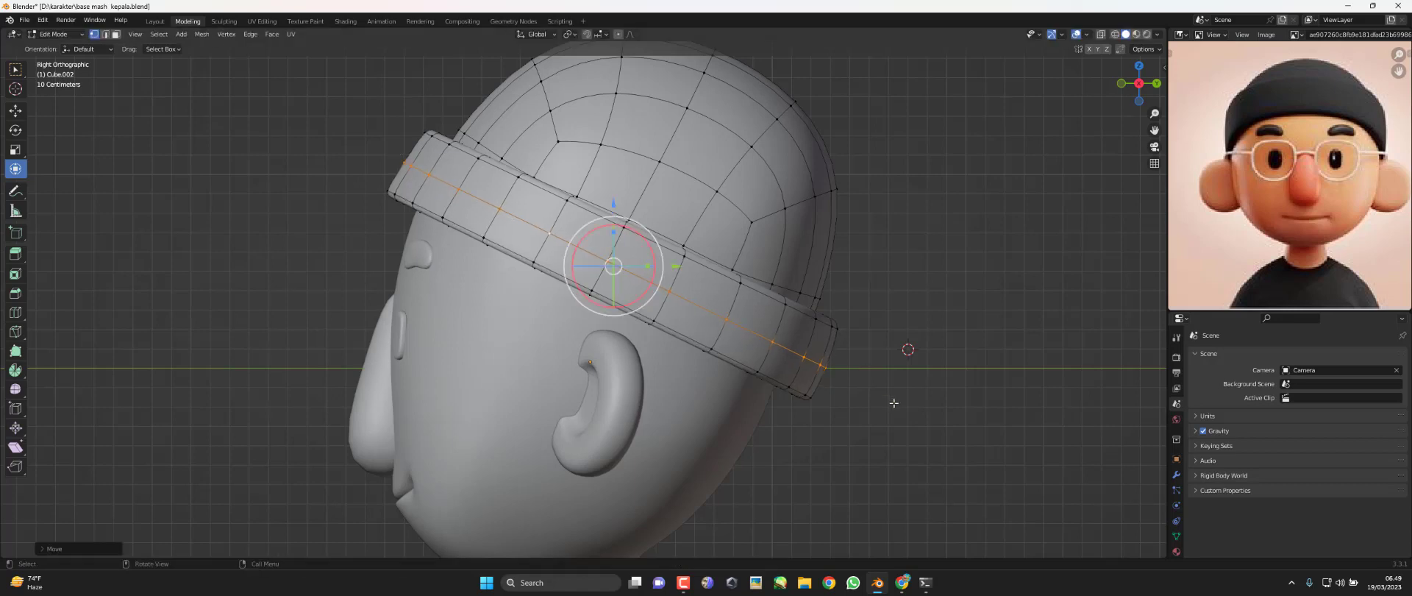
key(s)
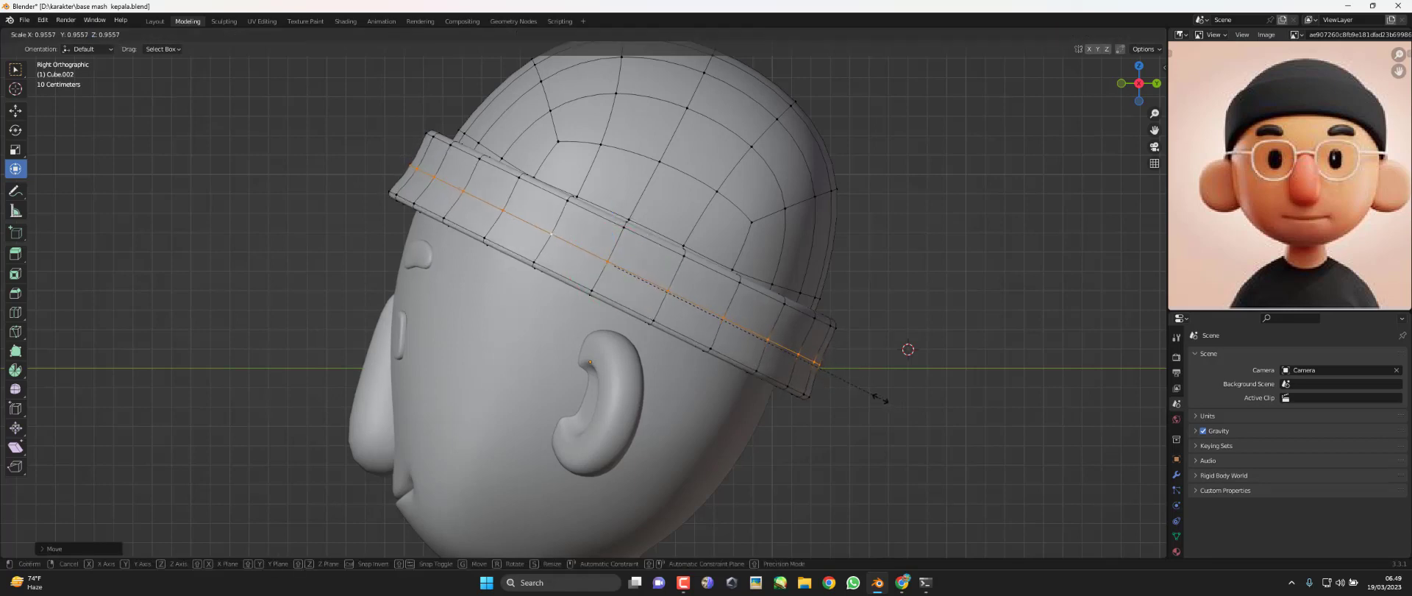
click(881, 398)
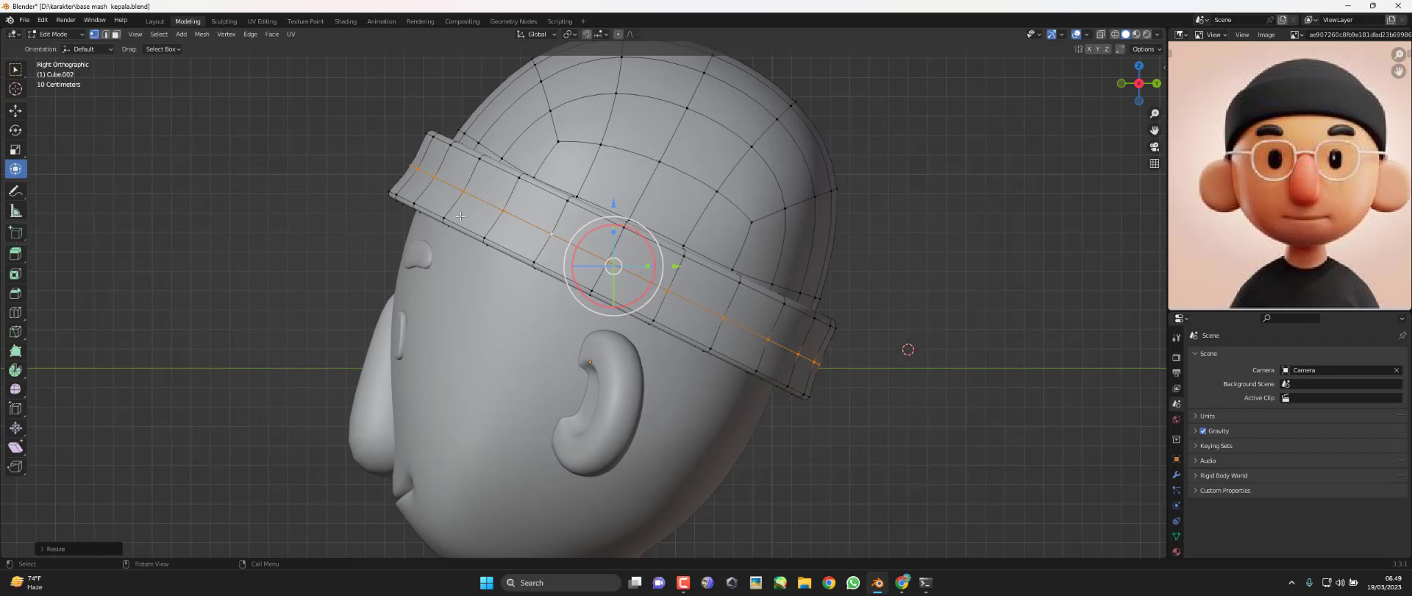
mouse_move(460, 215)
middle_down()
mouse_move(420, 187)
mouse_move(483, 145)
middle_up()
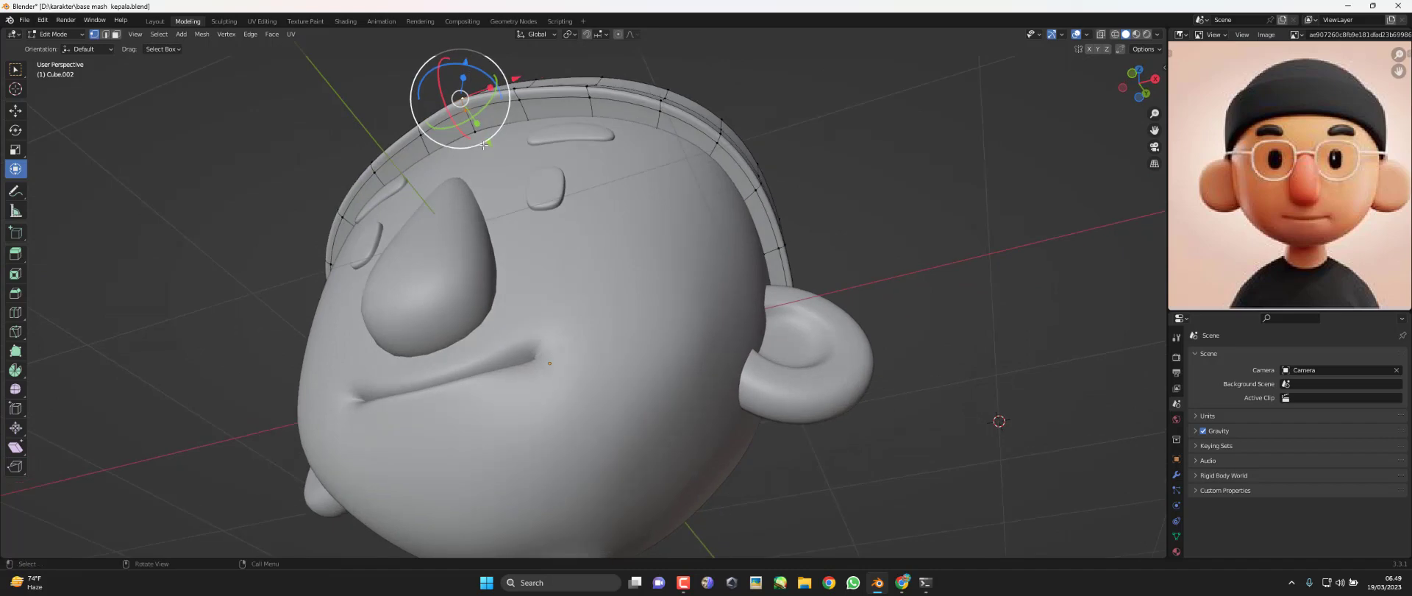
Slide the cuff's brim edge loop toward the rim and adjust it from the side view
drag(483, 145, 489, 143)
middle_drag(489, 144, 501, 144)
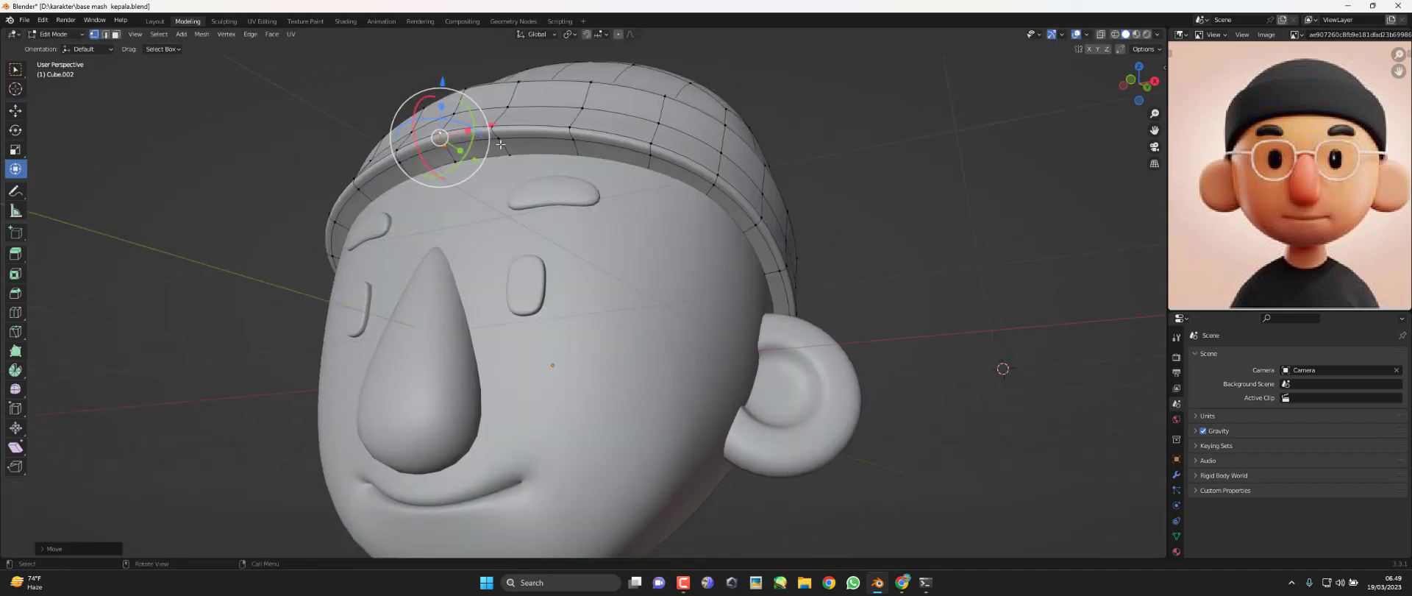
alt+shift+click(634, 165)
middle_drag(823, 263, 896, 257)
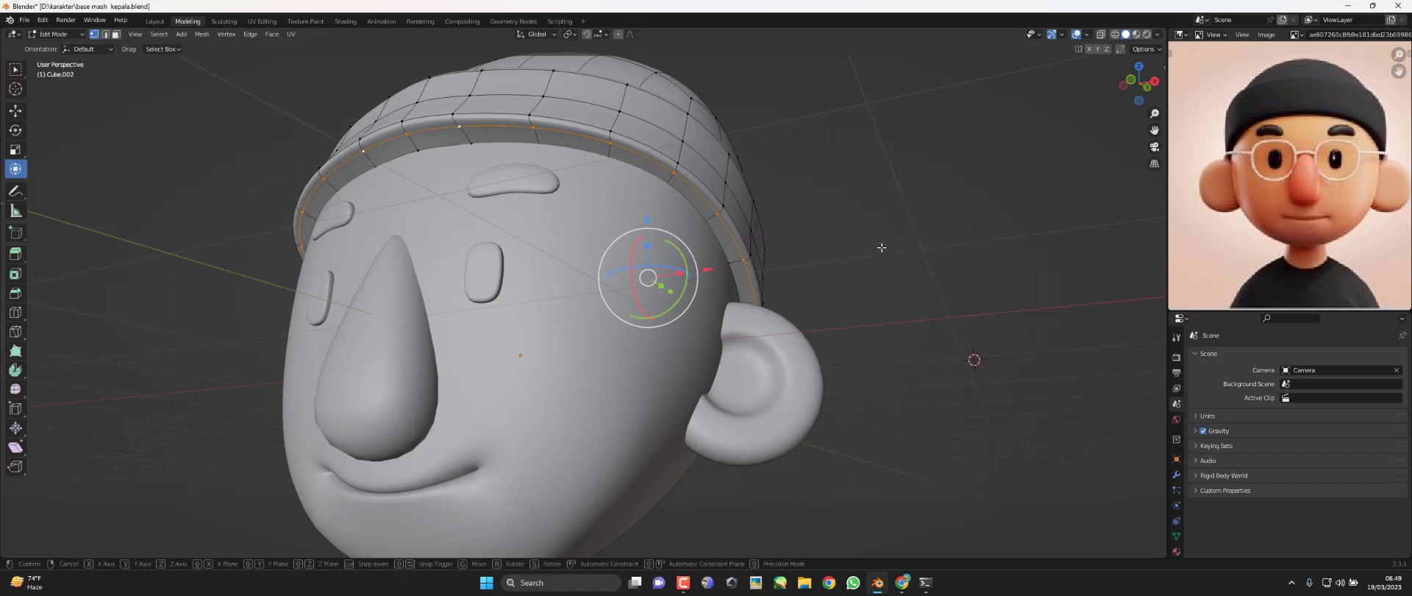
key(g)
key(g)
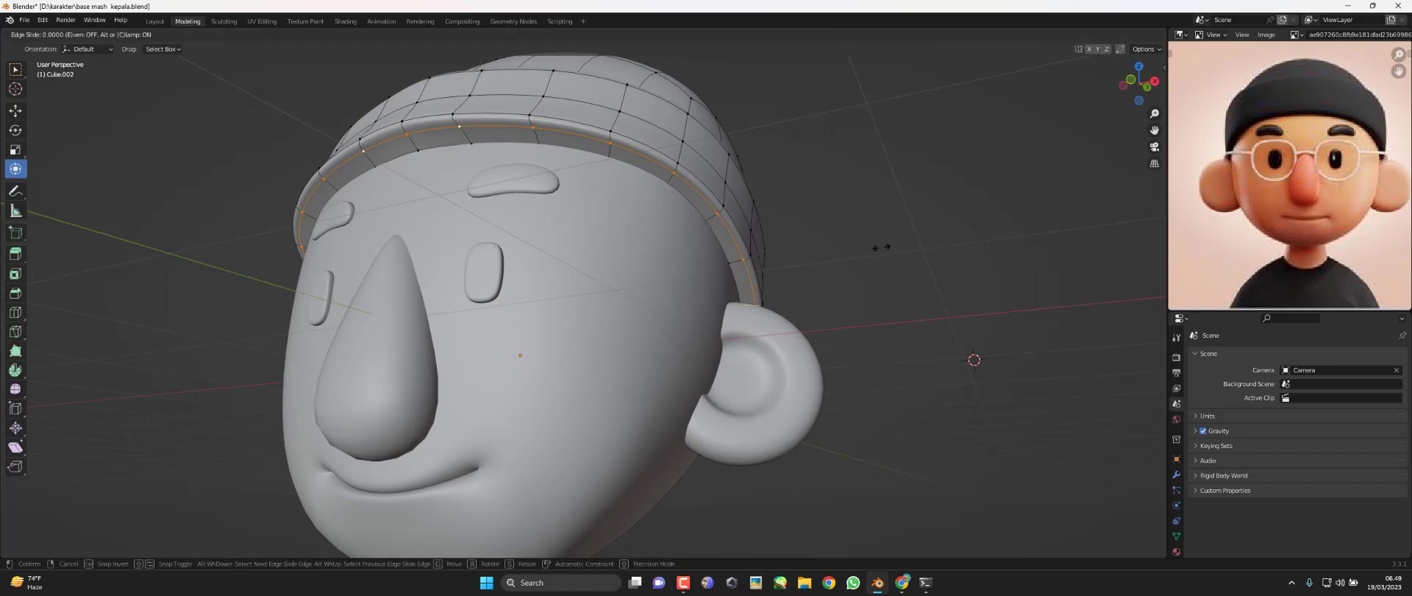
click(820, 219)
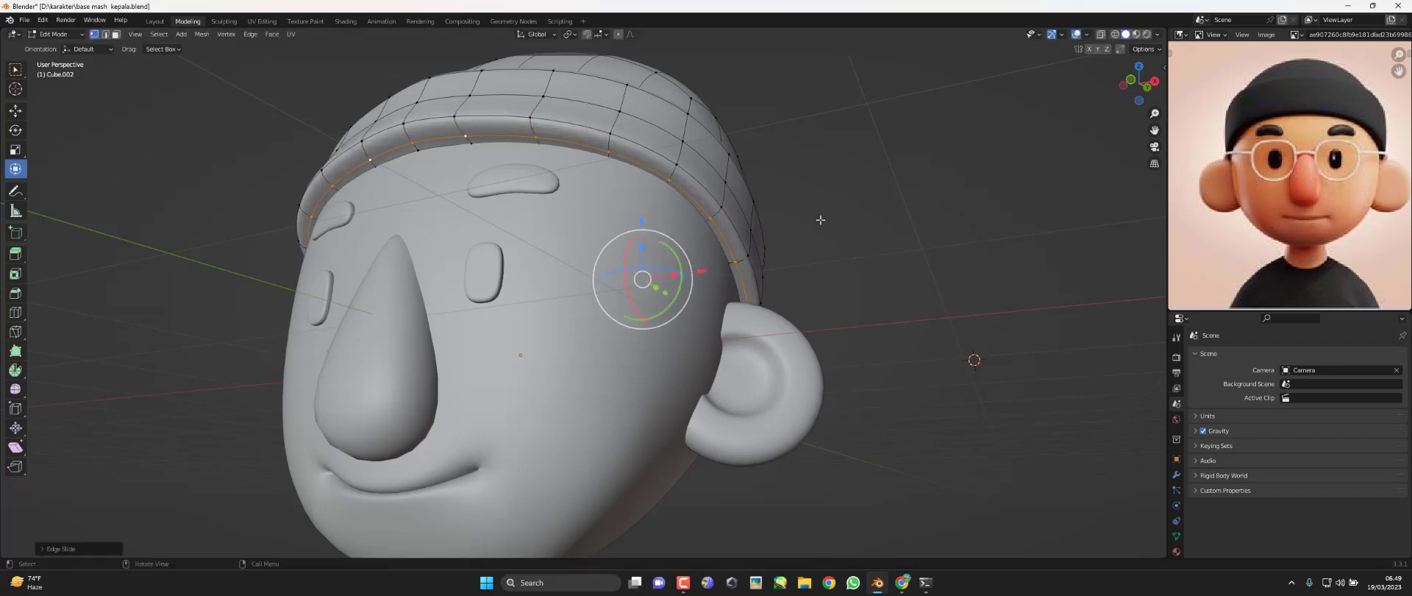
mouse_move(820, 218)
middle_down()
mouse_move(659, 230)
mouse_move(465, 169)
mouse_move(451, 208)
mouse_move(471, 220)
middle_up()
key(KP_3)
key(g)
click(660, 230)
Slide and adjust the band's inner ridge loop, then return to object mode
click(433, 150)
alt+click(434, 151)
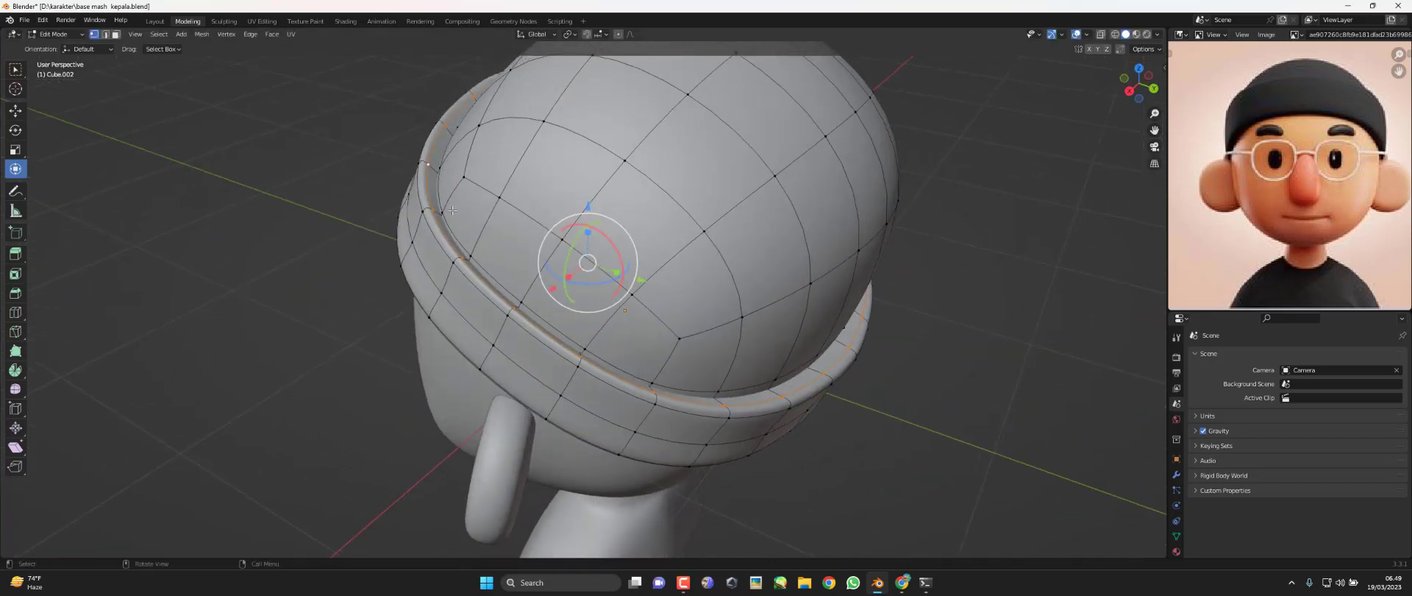
key(KP_3)
mouse_move(897, 309)
shift+middle_down()
mouse_move(894, 339)
mouse_move(955, 398)
shift+middle_up()
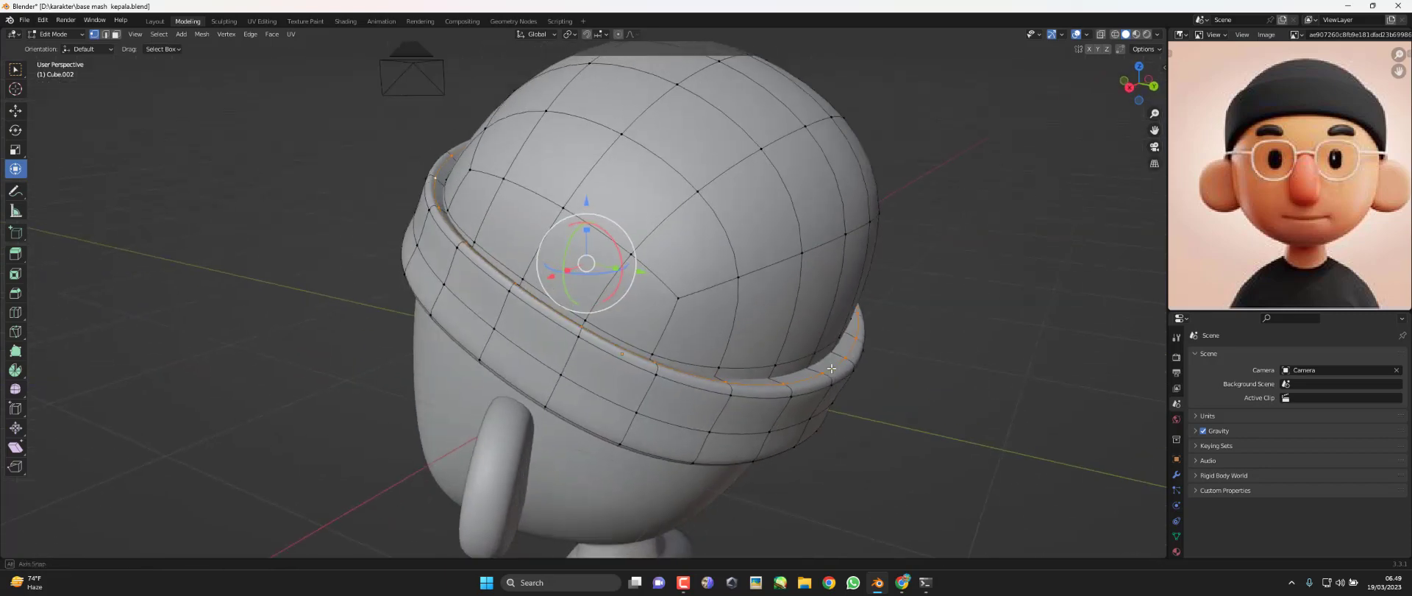
key(g)
key(g)
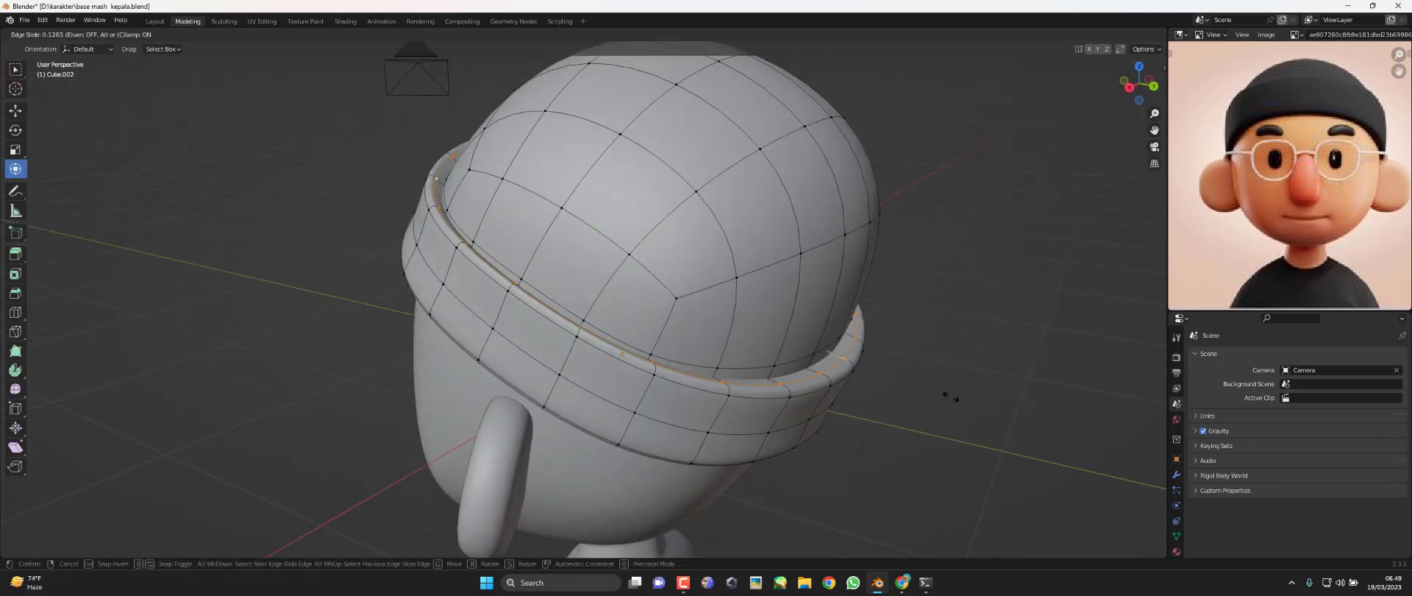
click(947, 393)
mouse_move(947, 394)
middle_down()
mouse_move(878, 332)
mouse_move(868, 343)
mouse_move(924, 352)
mouse_move(637, 298)
mouse_move(442, 183)
middle_up()
key(KP_3)
key(g)
click(870, 336)
key(Tab)
Inspect the head and beanie from front, side and perspective views
key(KP_3)
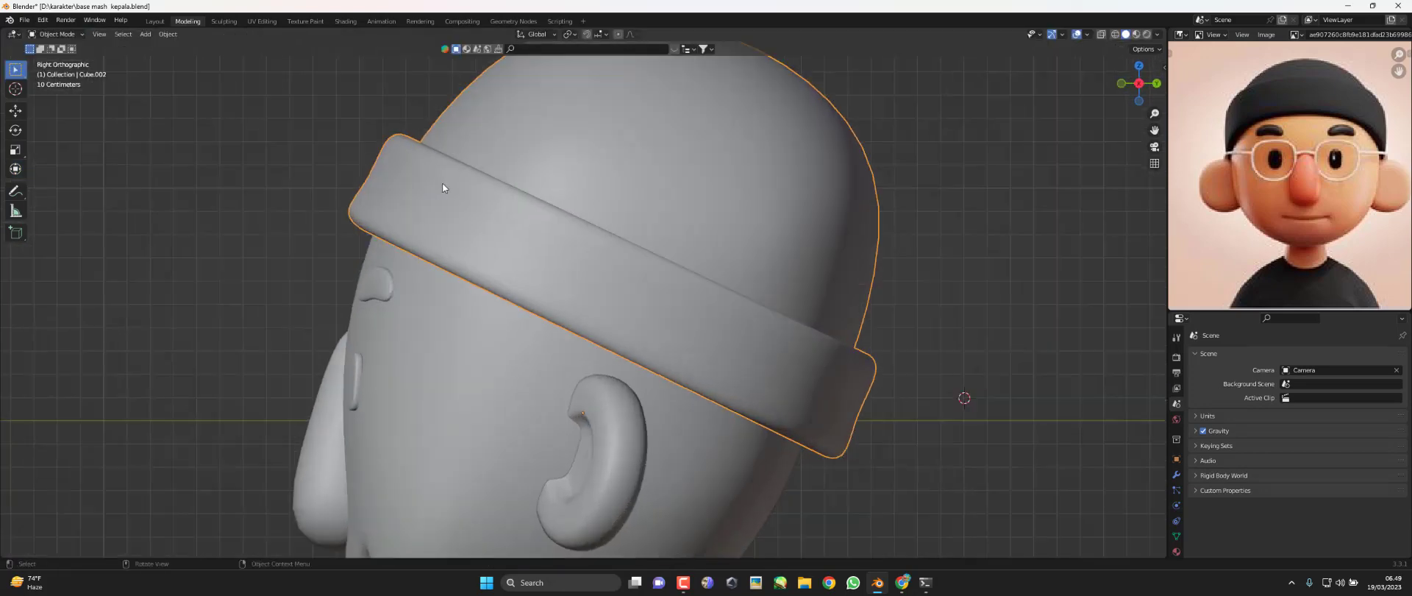
mouse_move(492, 309)
middle_down()
mouse_move(612, 253)
mouse_move(563, 223)
middle_up()
key(Tab)
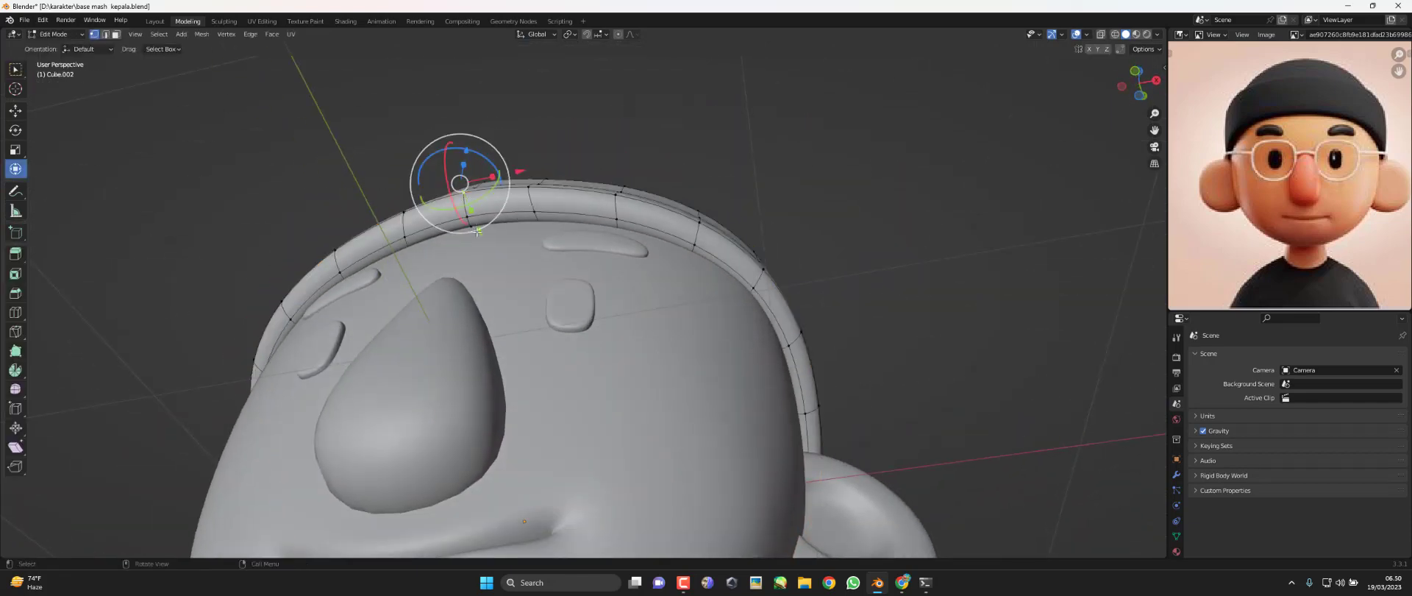
middle_drag(477, 232, 572, 300)
key(Tab)
key(KP_1)
scroll(572, 300, down, 5)
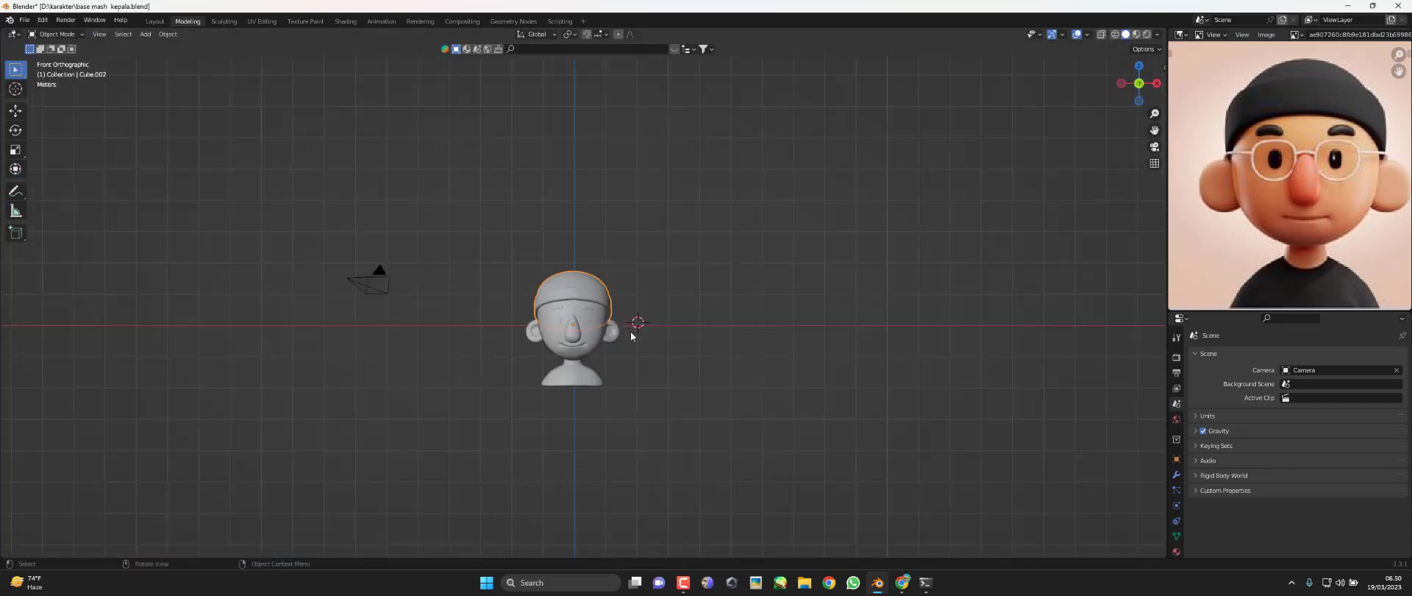
scroll(631, 336, up, 4)
middle_drag(824, 377, 576, 350)
scroll(576, 350, up, 3)
key(KP_3)
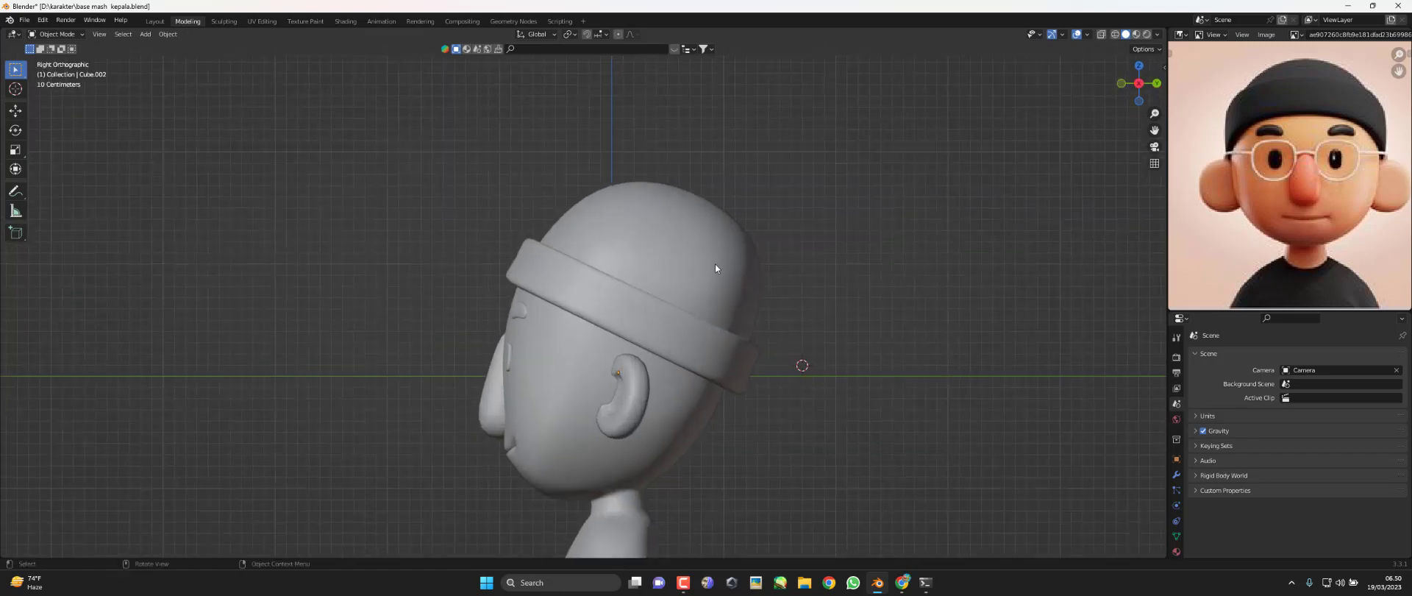
Reshape the beanie's crown by moving the vertices near its top
click(715, 264)
key(Tab)
scroll(610, 182, up, 1)
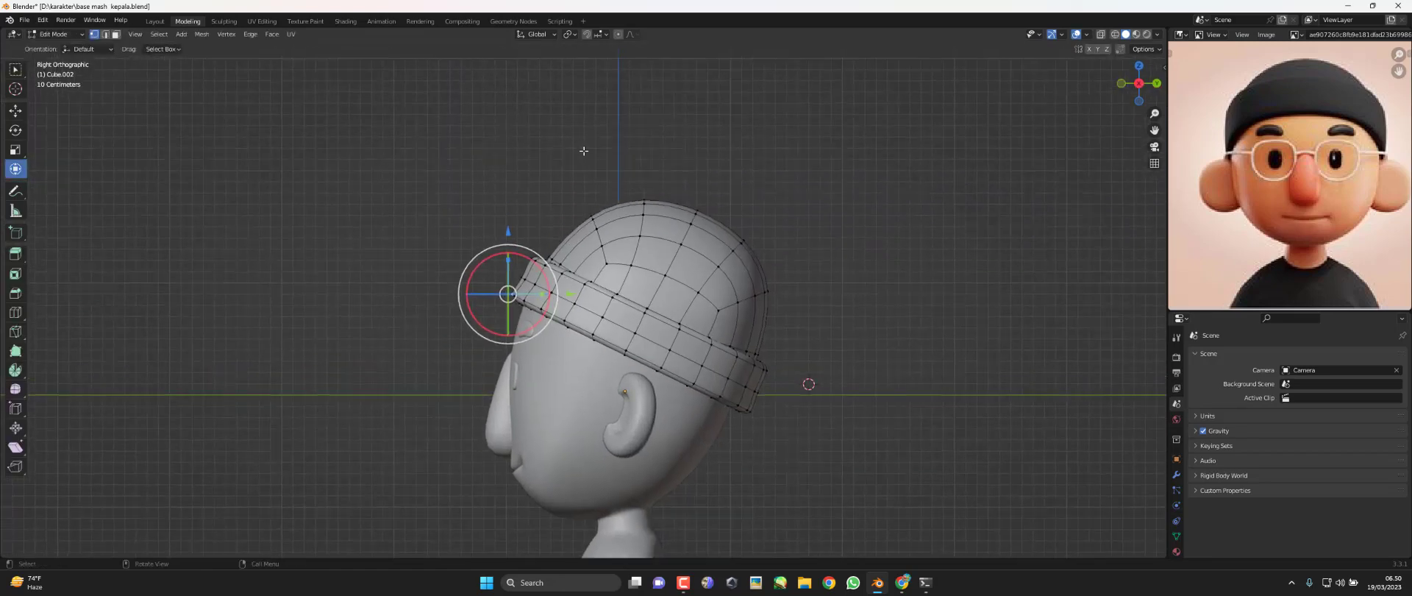
click(587, 175)
click(596, 229)
scroll(648, 214, up, 1)
drag(648, 214, 637, 191)
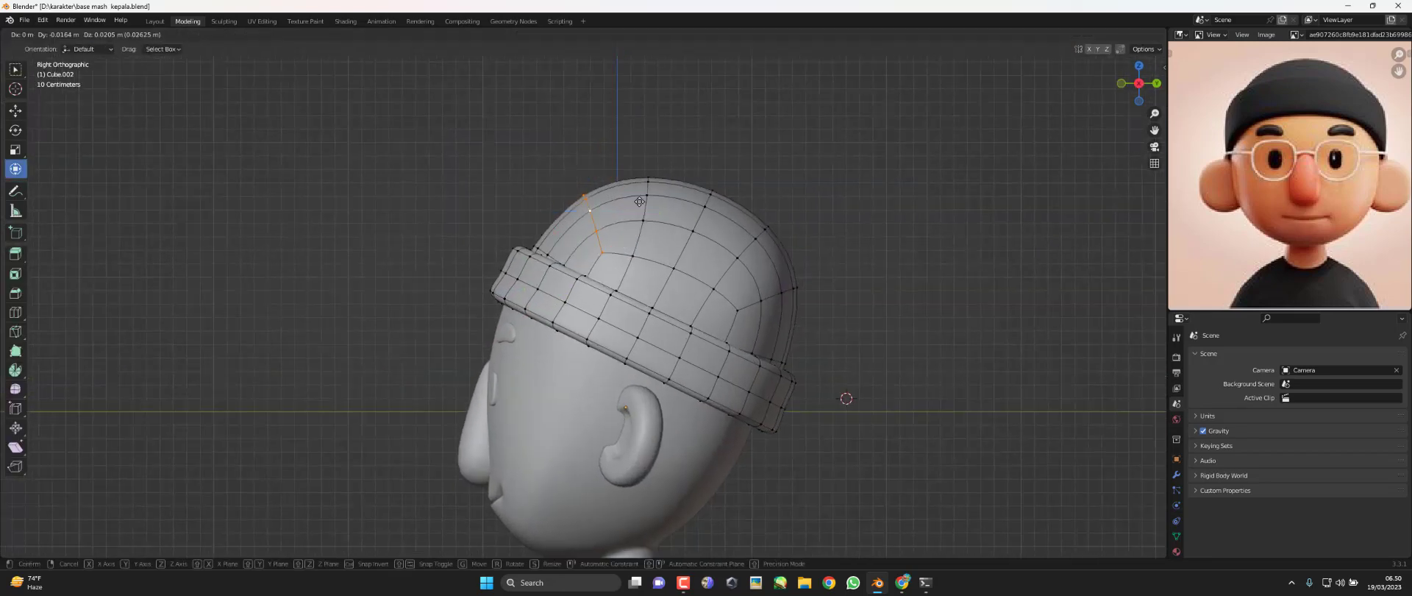
click(645, 178)
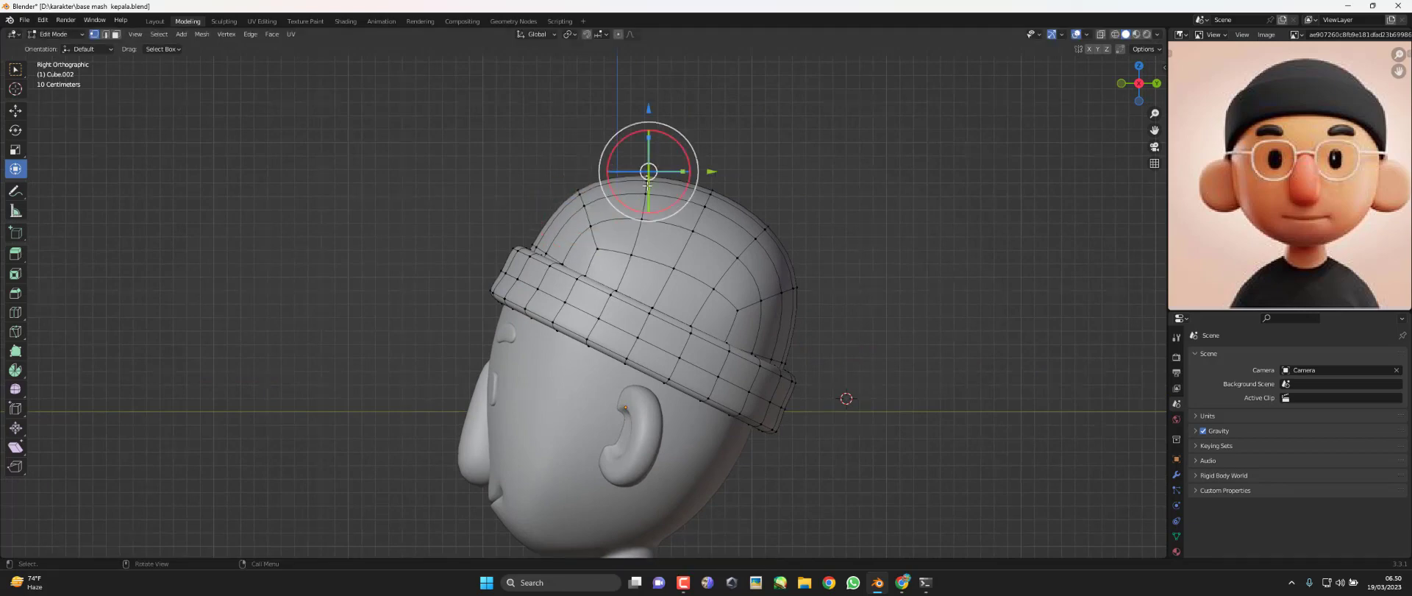
key(g)
click(634, 219)
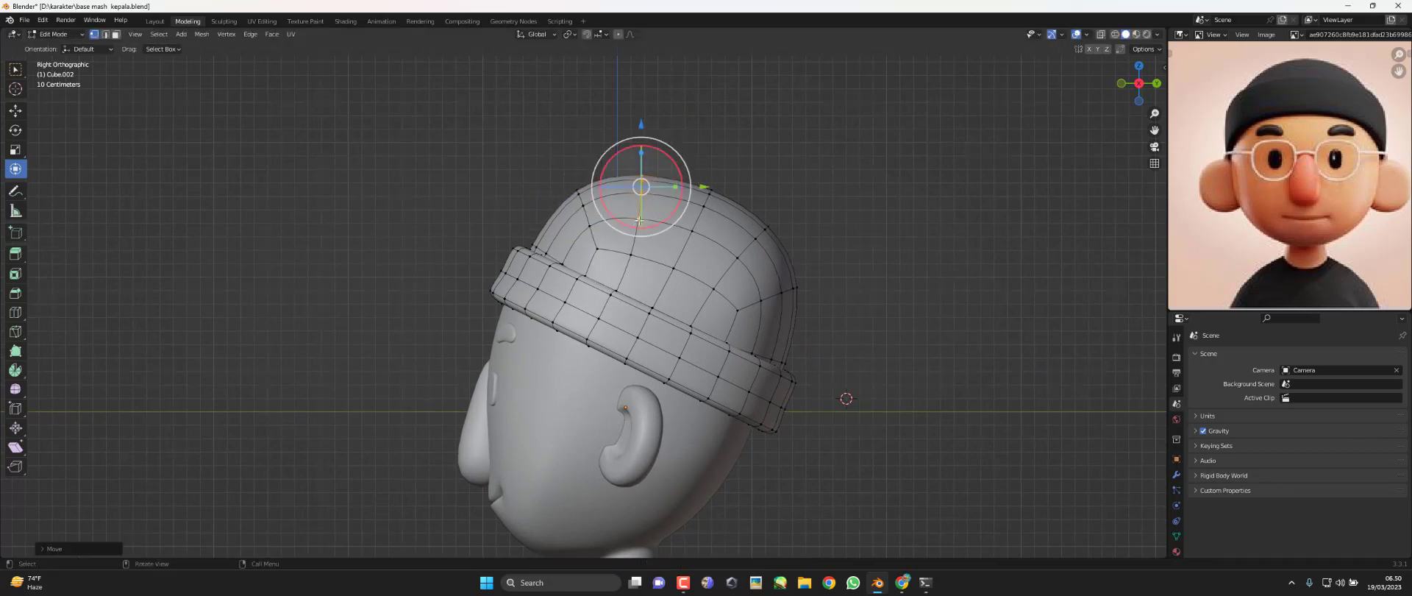
Nudge a vertex at the back of the dome, then view the finished head from the front
click(790, 293)
key(g)
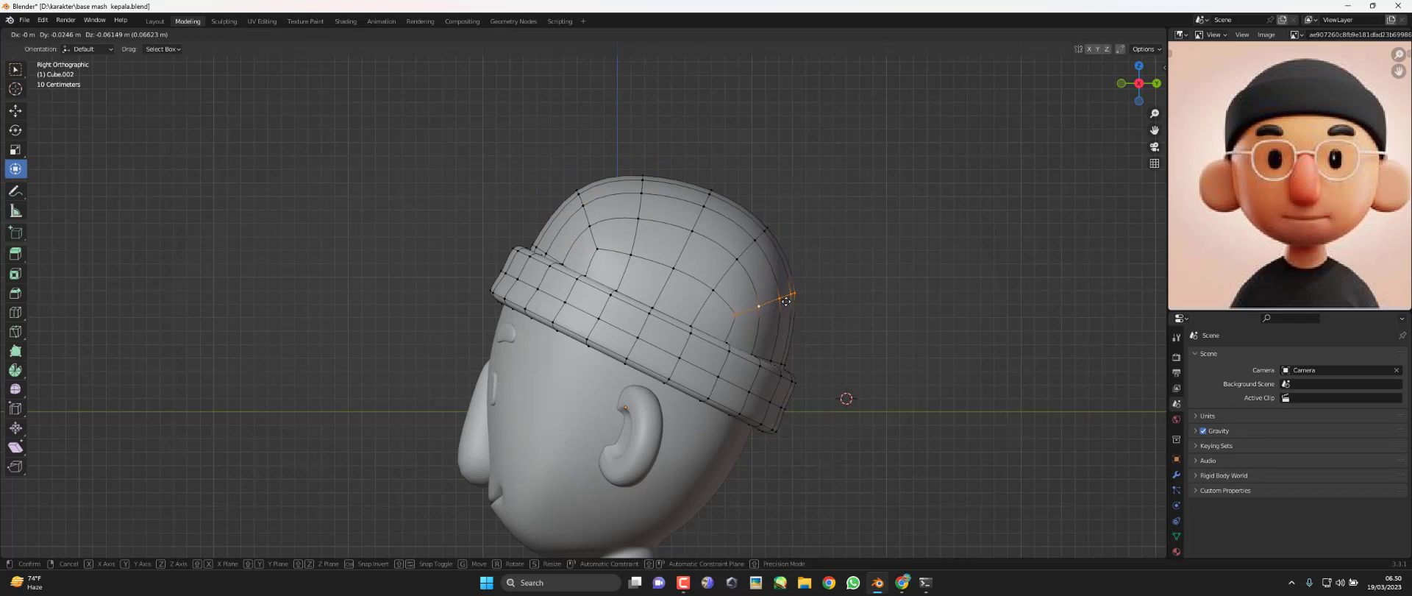
click(836, 299)
key(g)
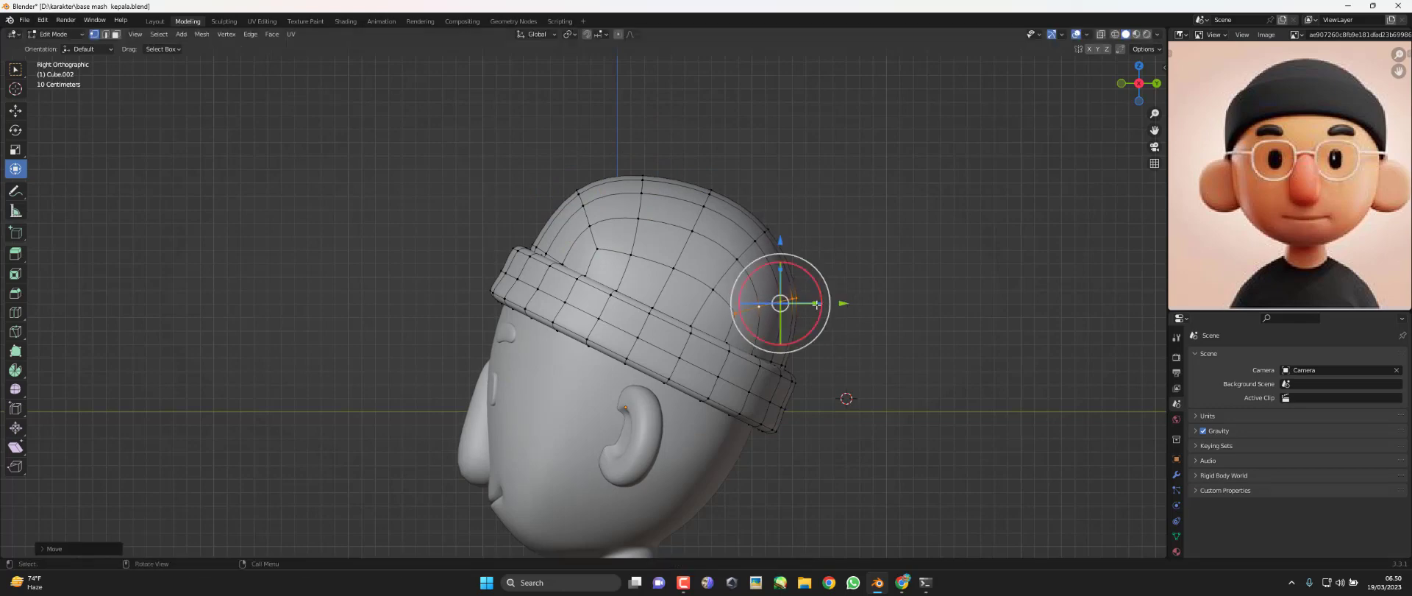
click(842, 305)
key(Tab)
key(KP_1)
mouse_move(768, 269)
middle_down()
mouse_move(751, 223)
mouse_move(763, 239)
mouse_move(709, 372)
middle_up()
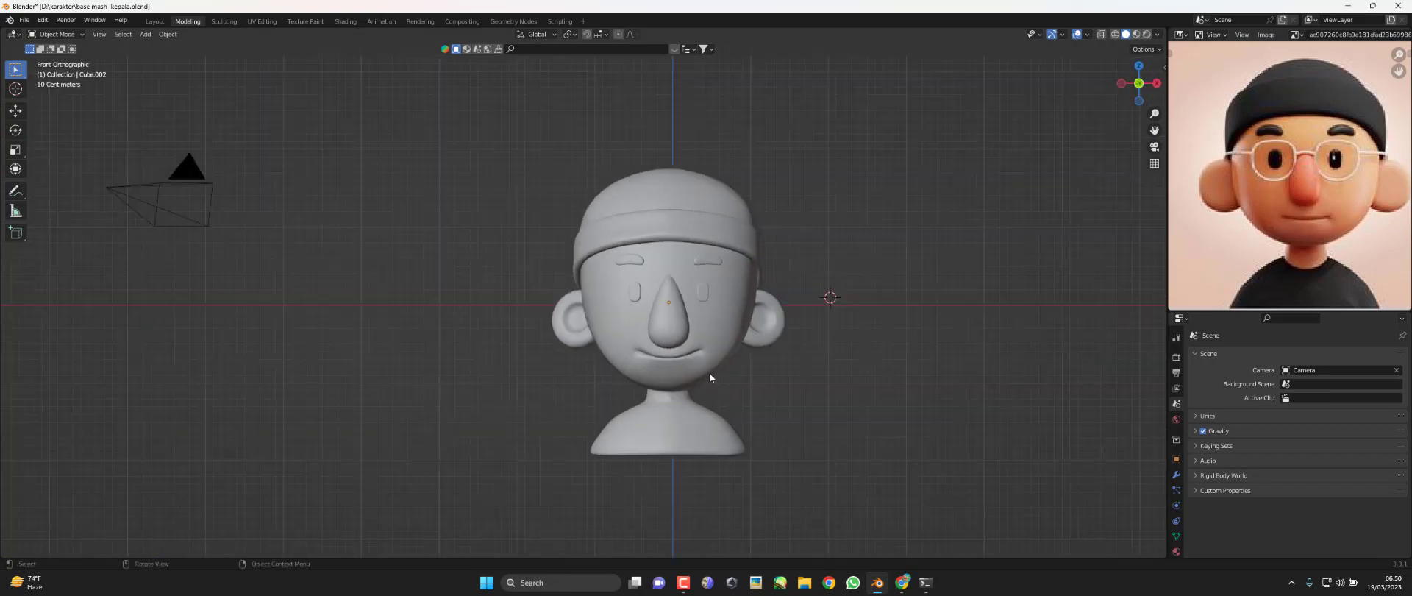
Edit the body mesh in wireframe view and box-select the lower torso vertices below the neck
scroll(642, 323, up, 2)
click(642, 324)
key(Tab)
scroll(796, 313, up, 3)
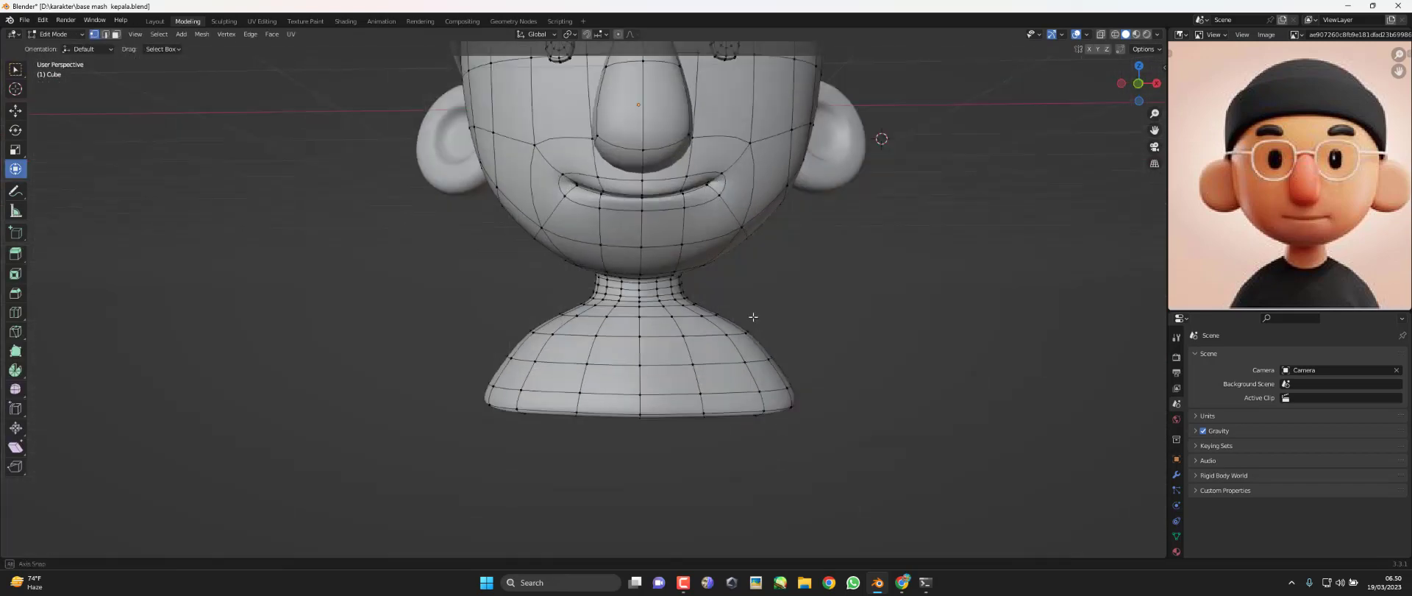
alt+middle_drag(795, 312, 687, 304)
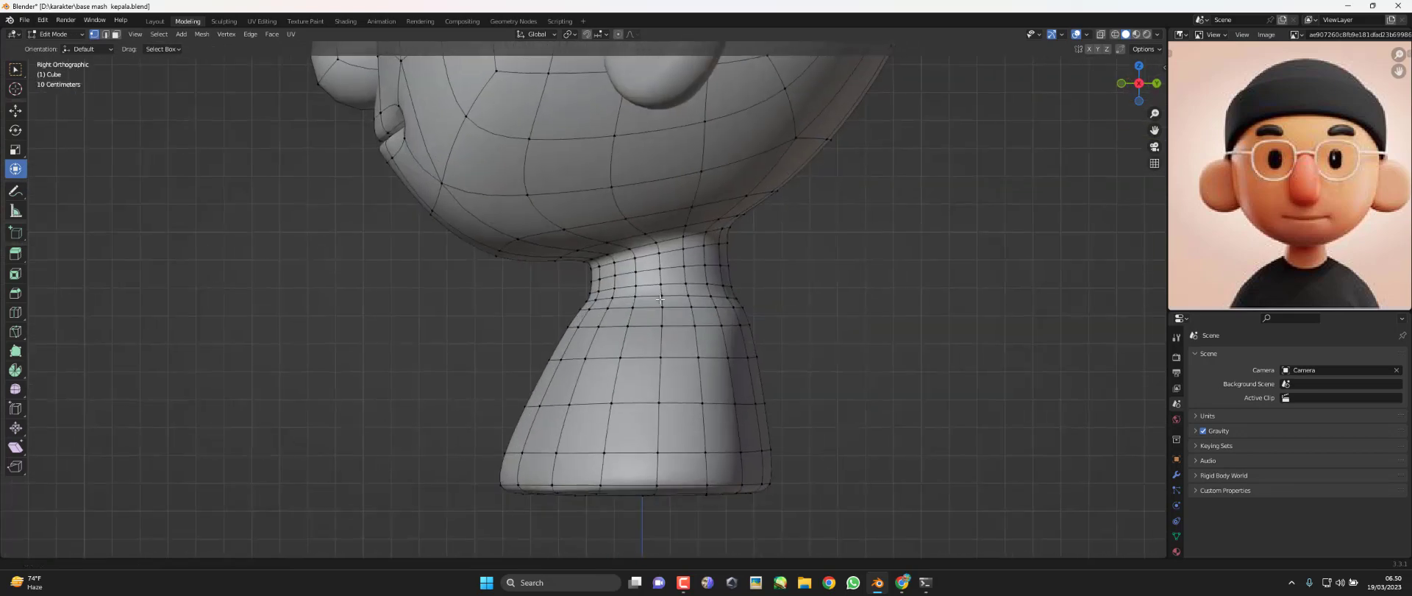
key(z)
click(583, 302)
key(b)
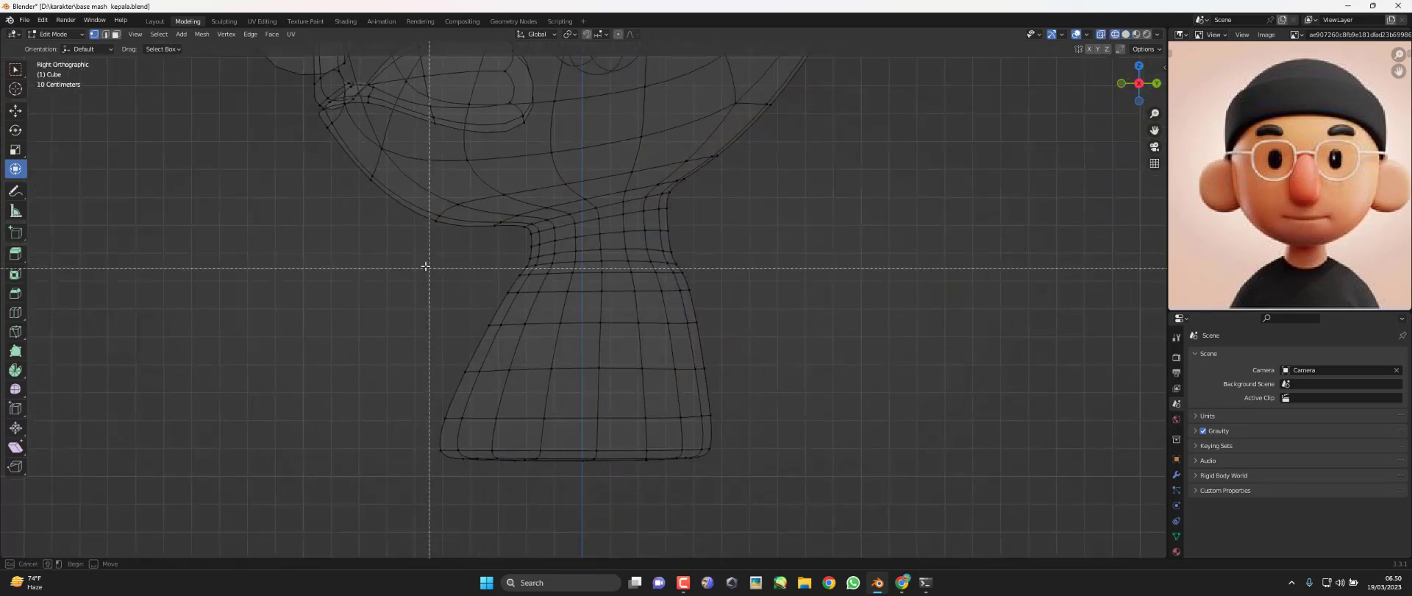
click(1115, 35)
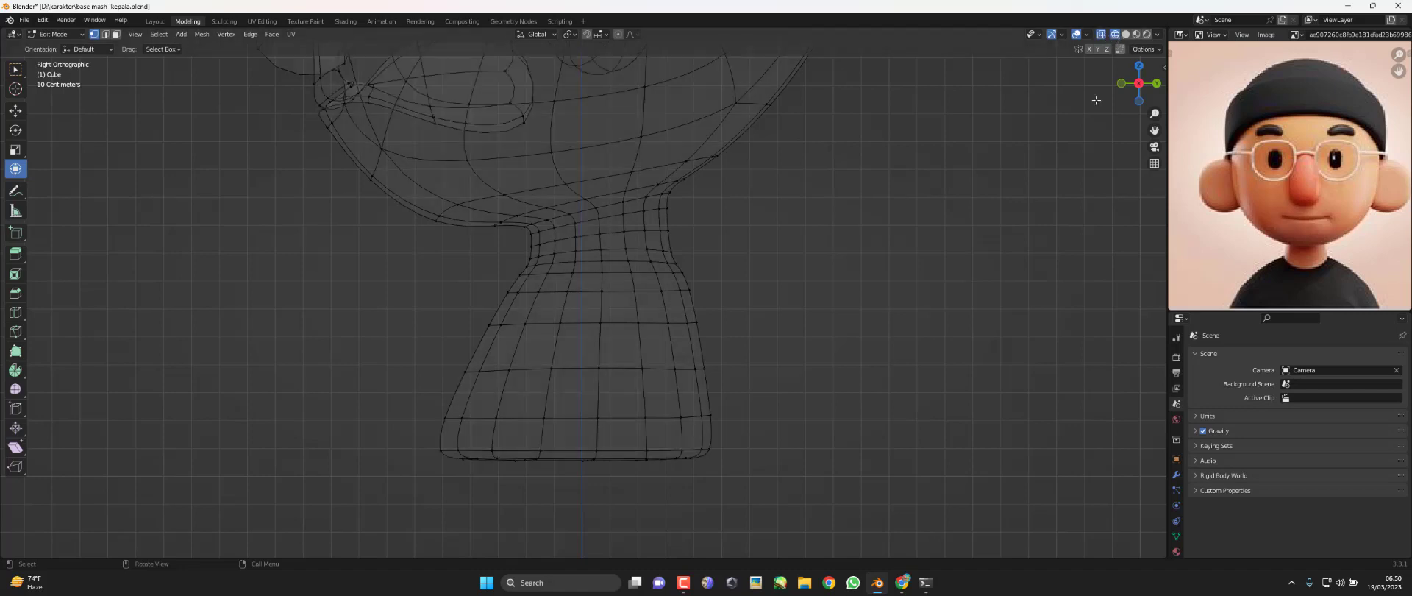
key(b)
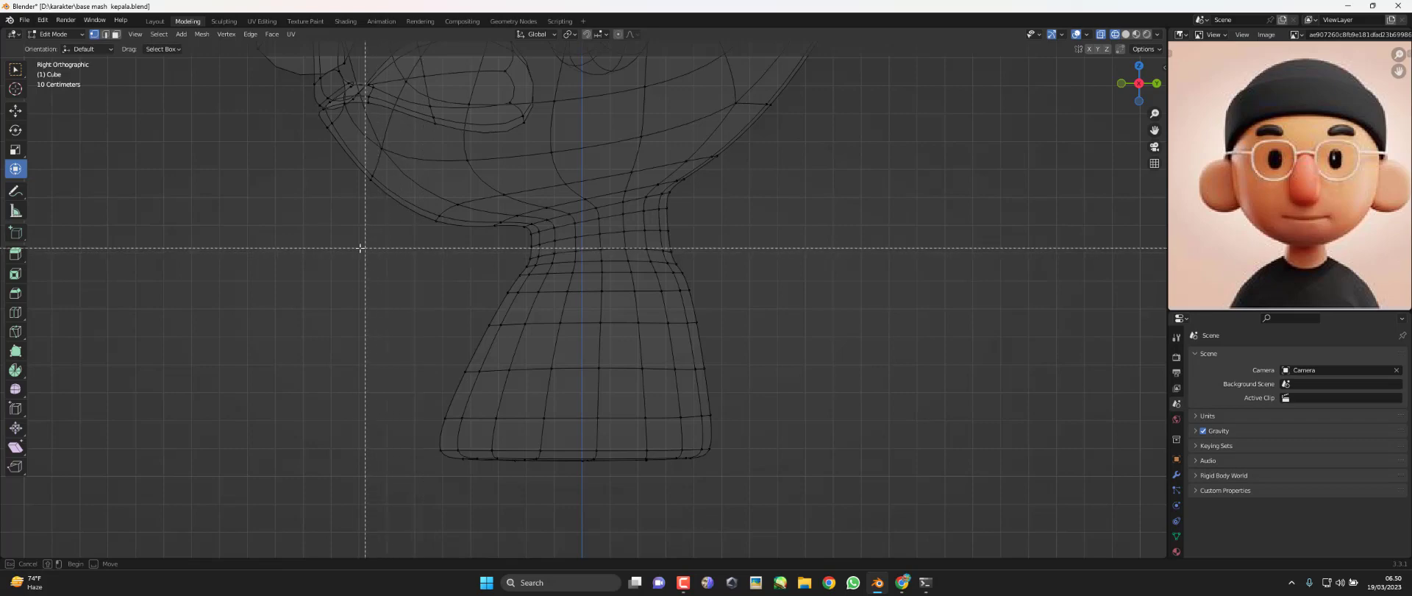
drag(328, 249, 839, 548)
Return to material preview shading, clear the selection, and frame the neck base
scroll(675, 365, up, 2)
key(KP_1)
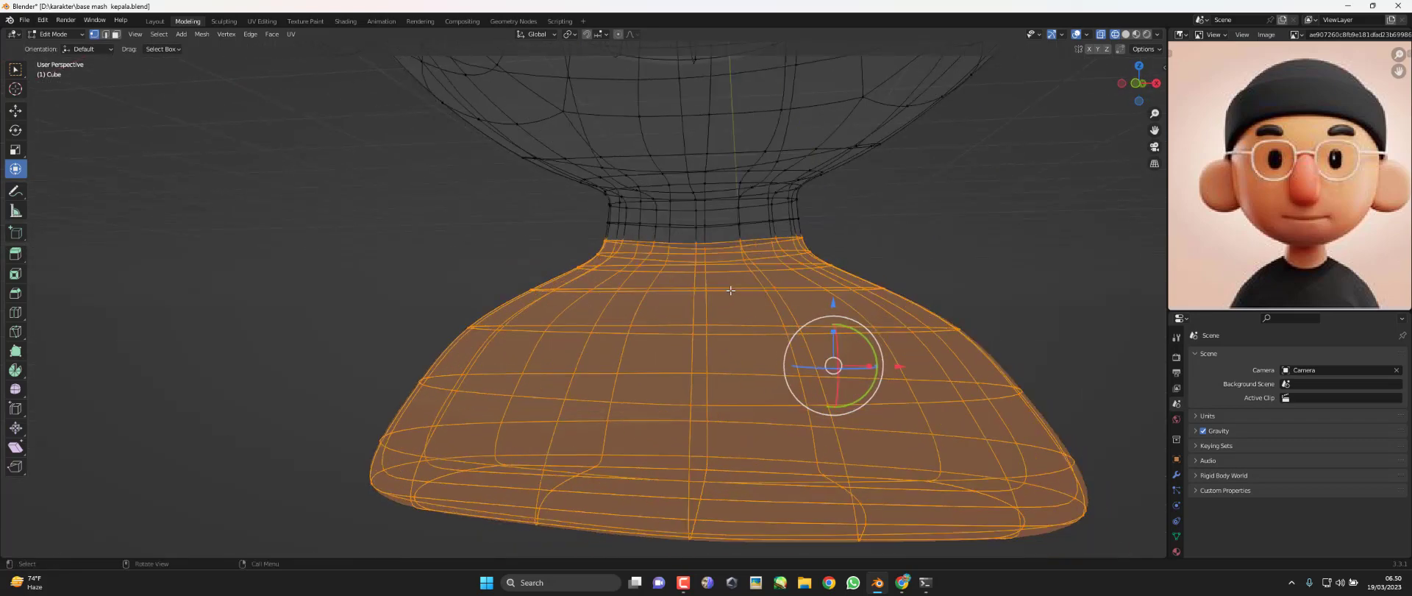
scroll(560, 250, down, 1)
scroll(560, 250, down, 1)
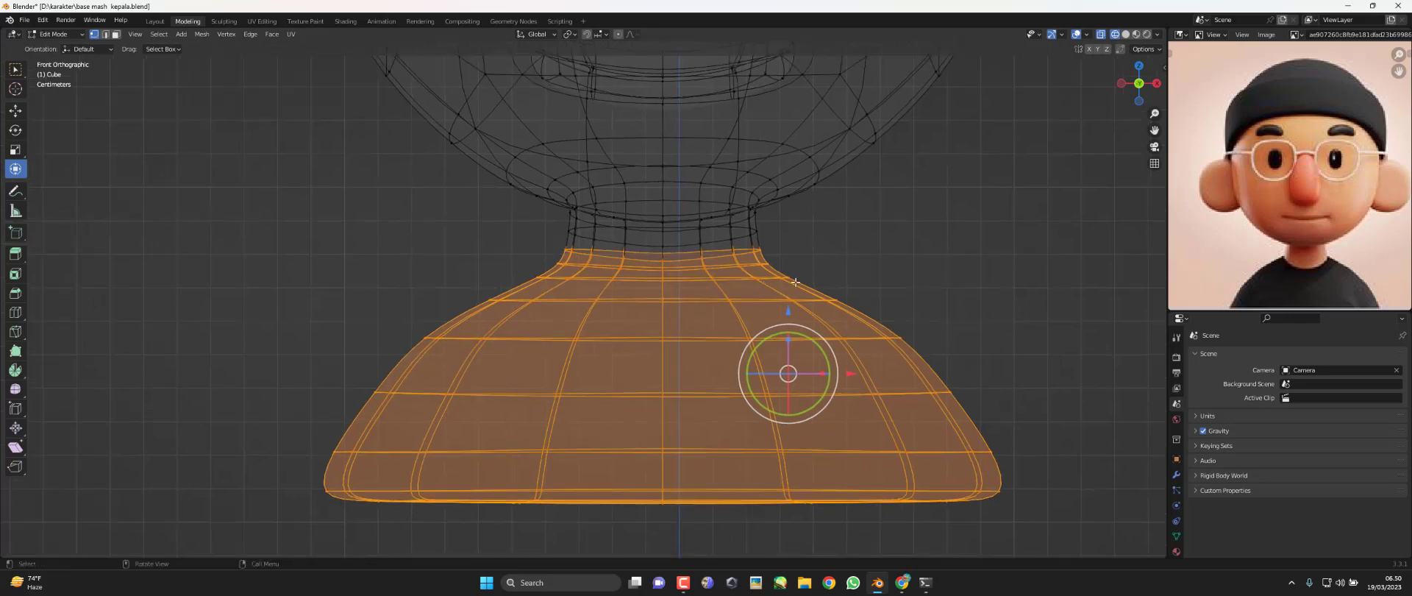
shift+middle_drag(795, 282, 779, 303)
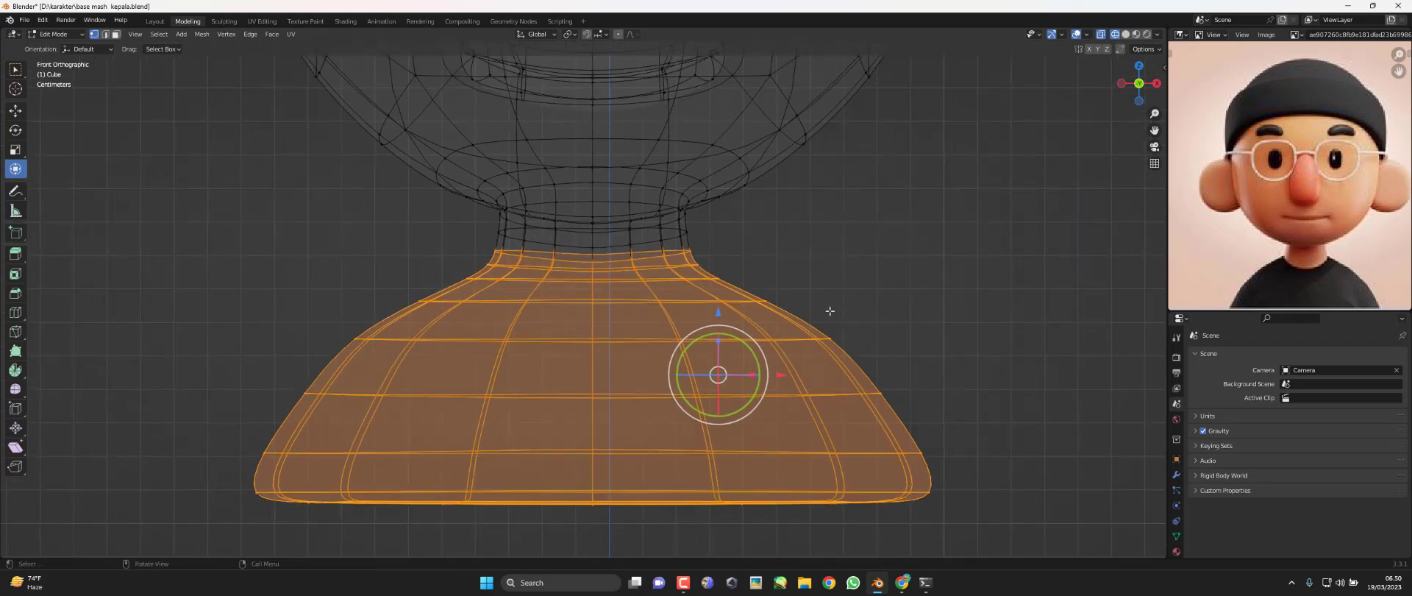
key(z)
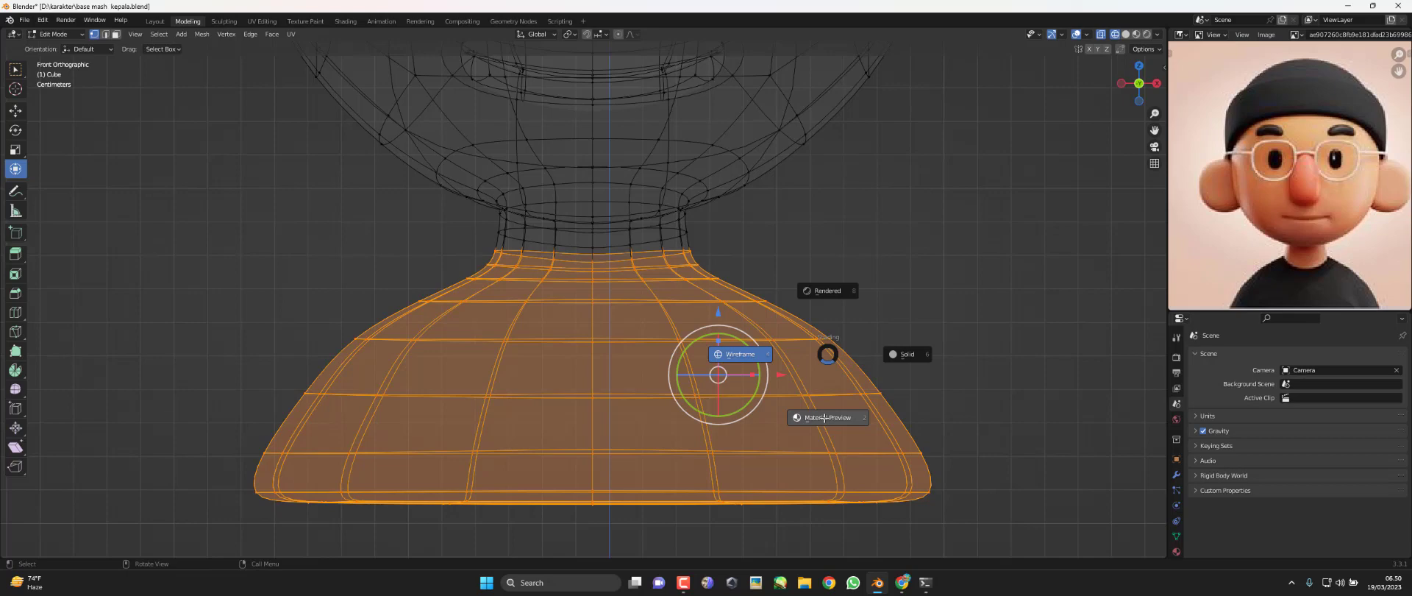
click(825, 417)
middle_drag(825, 417, 845, 334)
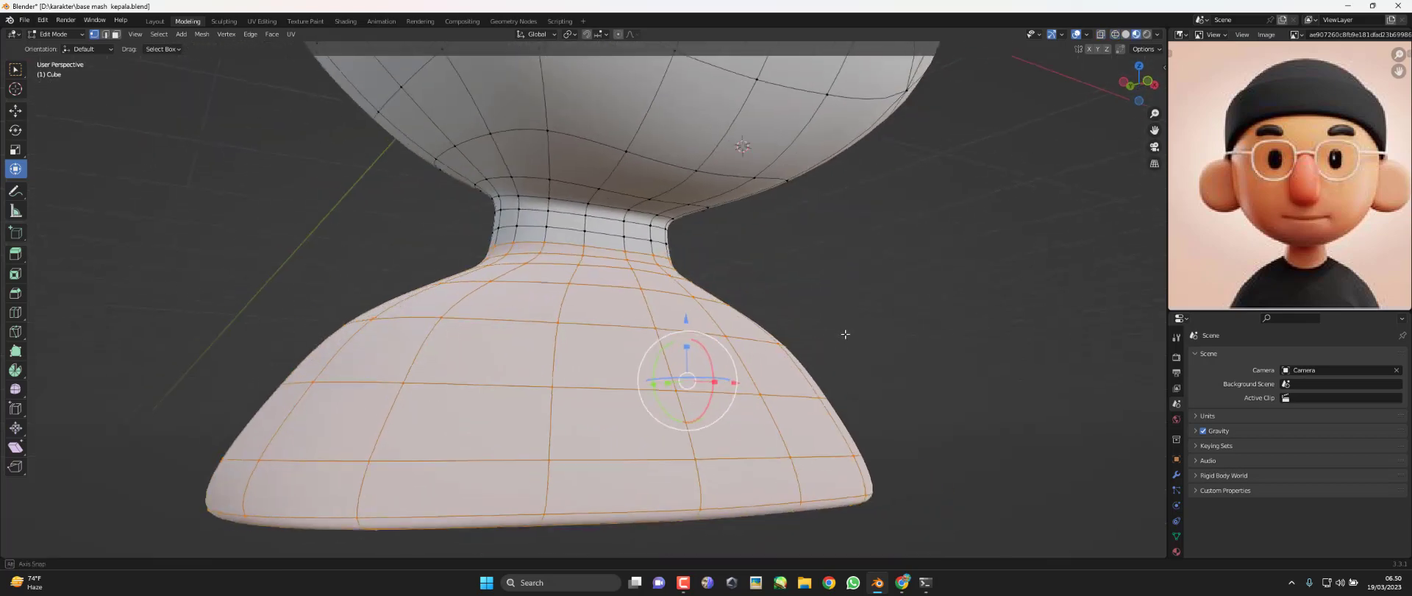
key(KP_1)
key(alt+a)
scroll(876, 281, up, 3)
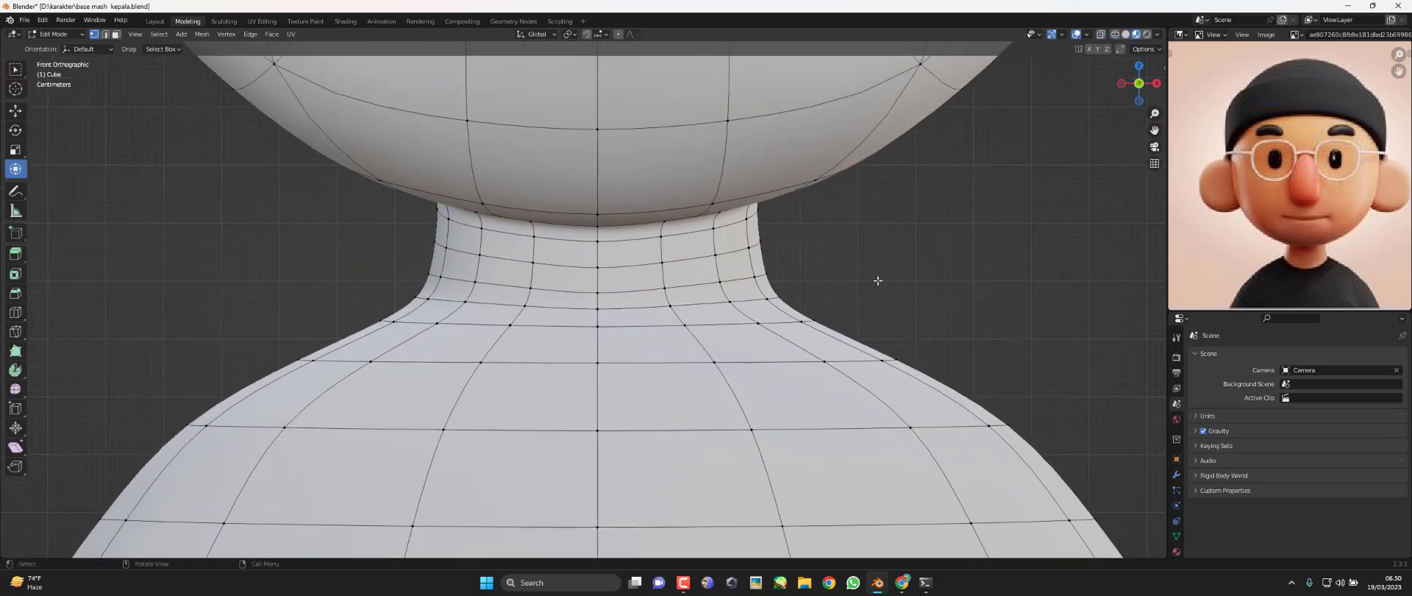
middle_drag(878, 280, 663, 262)
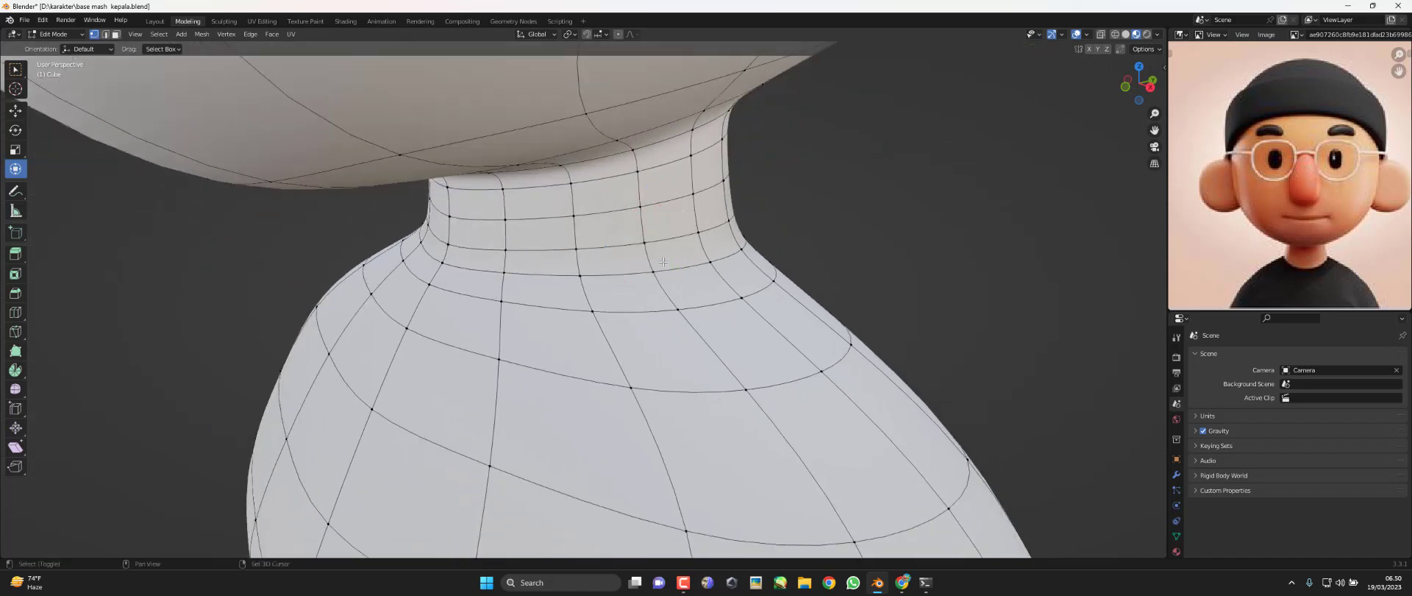
Select the neck-base edge loop, scale it wider and raise it
alt+click(676, 268)
key(KP_1)
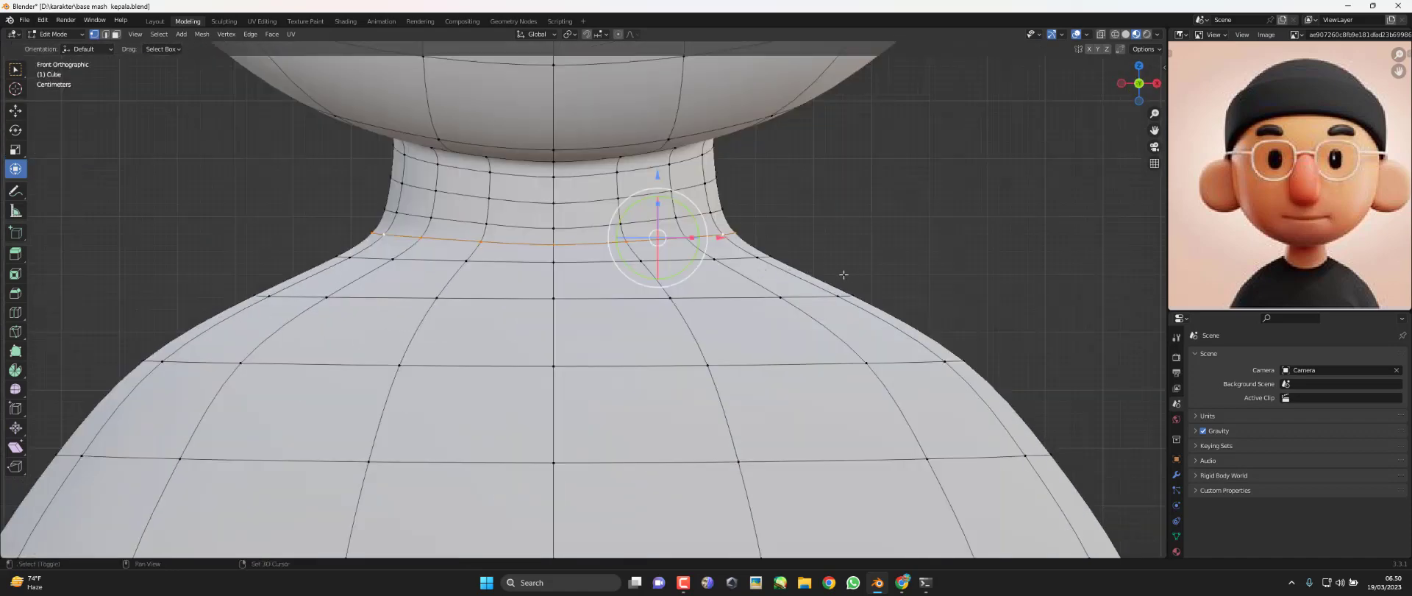
key(s)
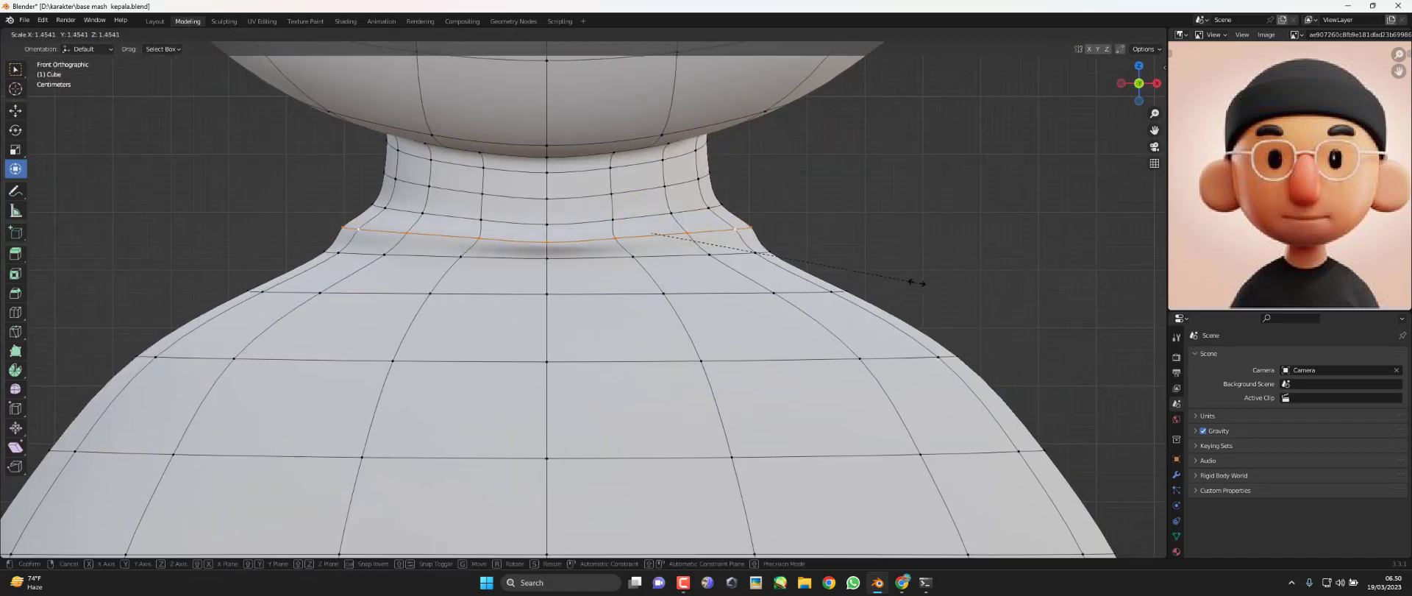
click(918, 281)
key(g)
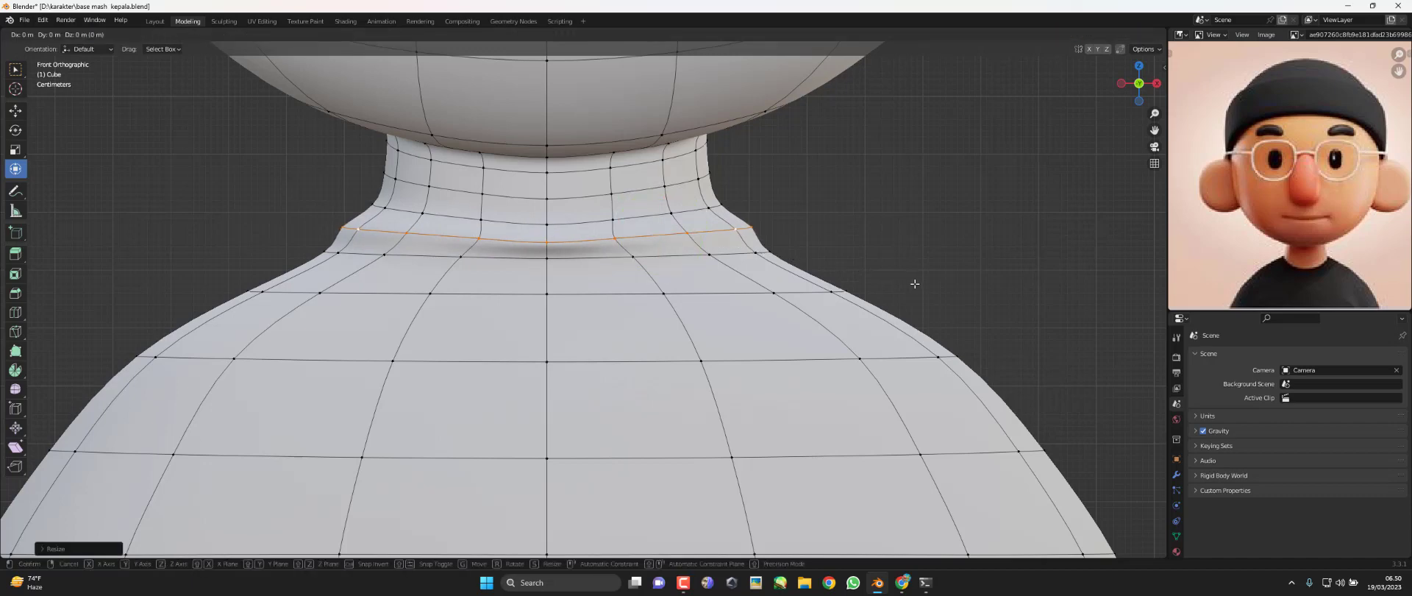
click(912, 266)
Move the left and right end vertices of the raised loop up and inward
middle_drag(912, 266, 761, 262)
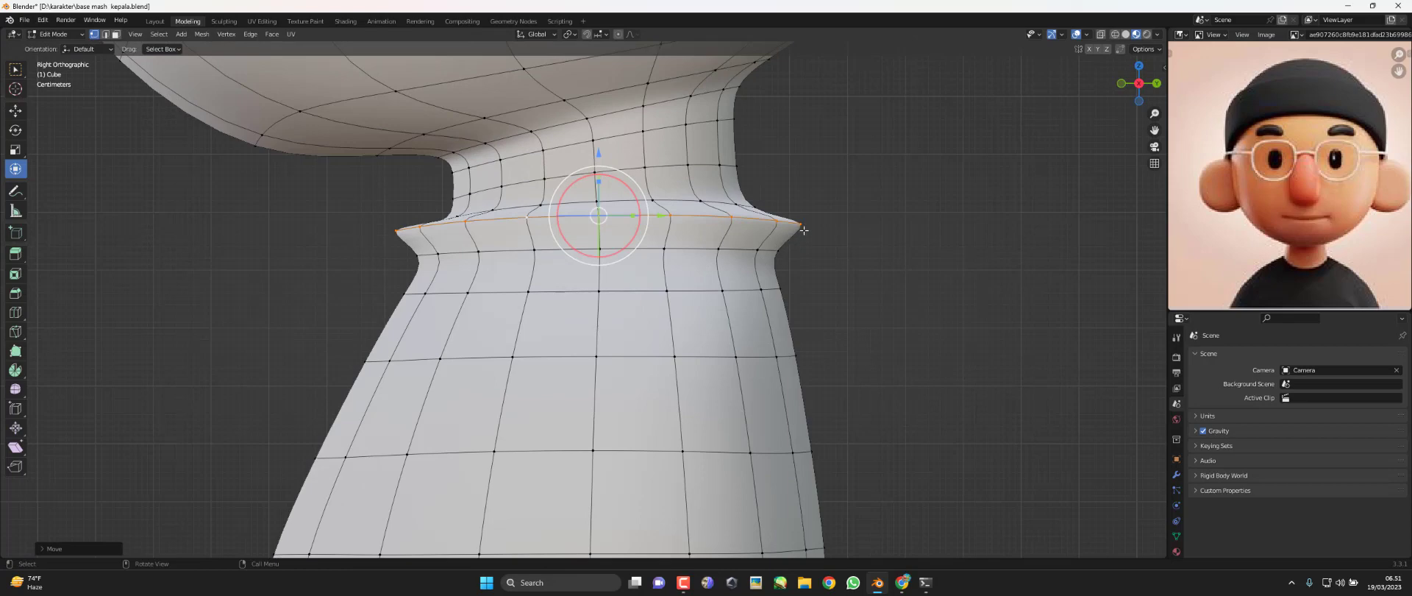
click(802, 227)
click(426, 228)
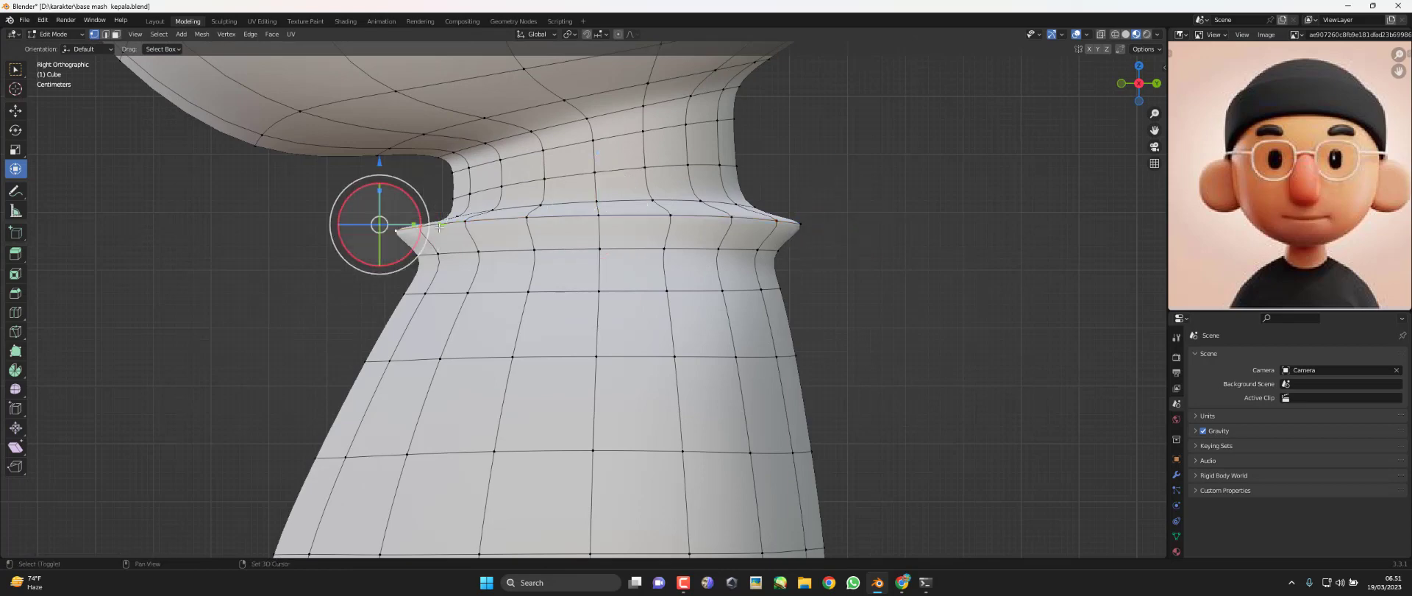
scroll(425, 228, up, 3)
key(g)
click(486, 241)
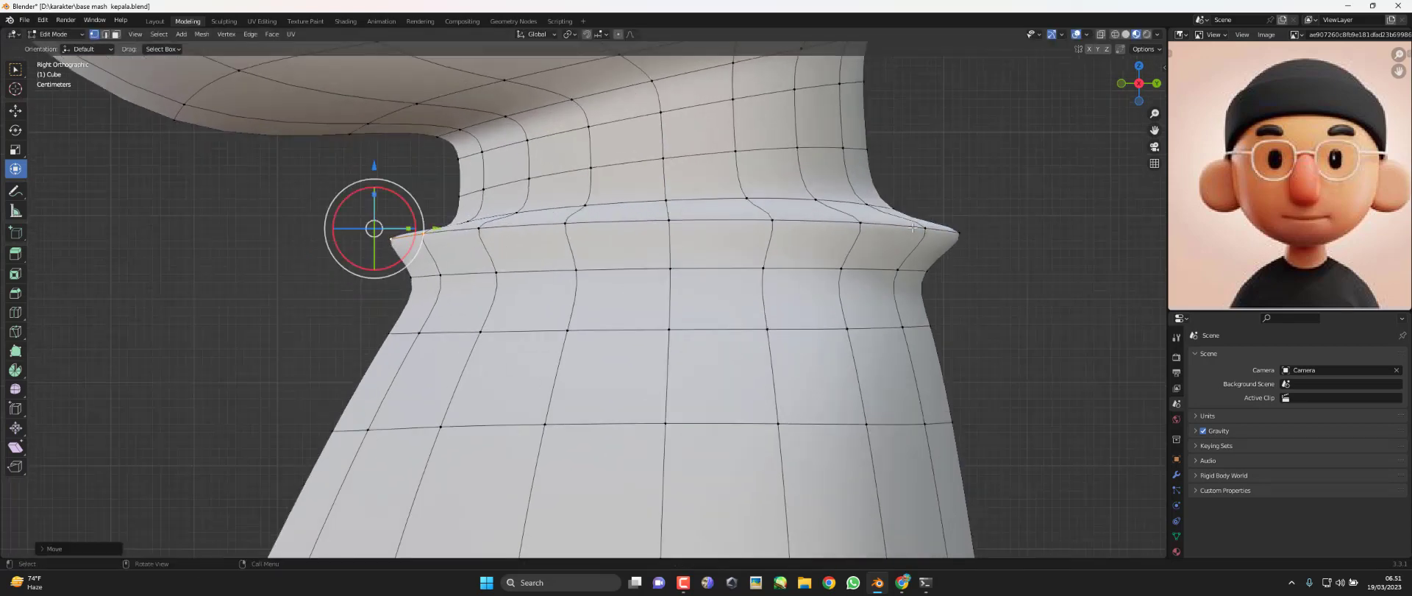
click(972, 230)
key(g)
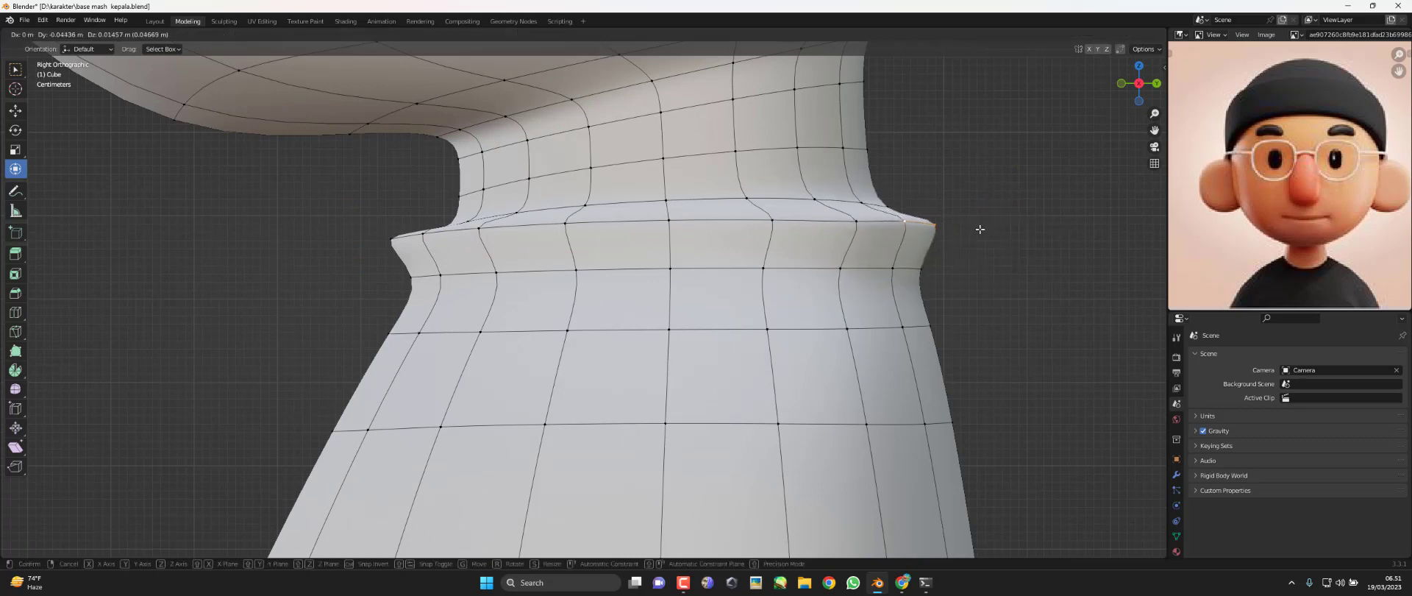
click(981, 227)
Flatten the collar ridge loop to one height with S Z 0, then scale it slightly
alt+click(719, 205)
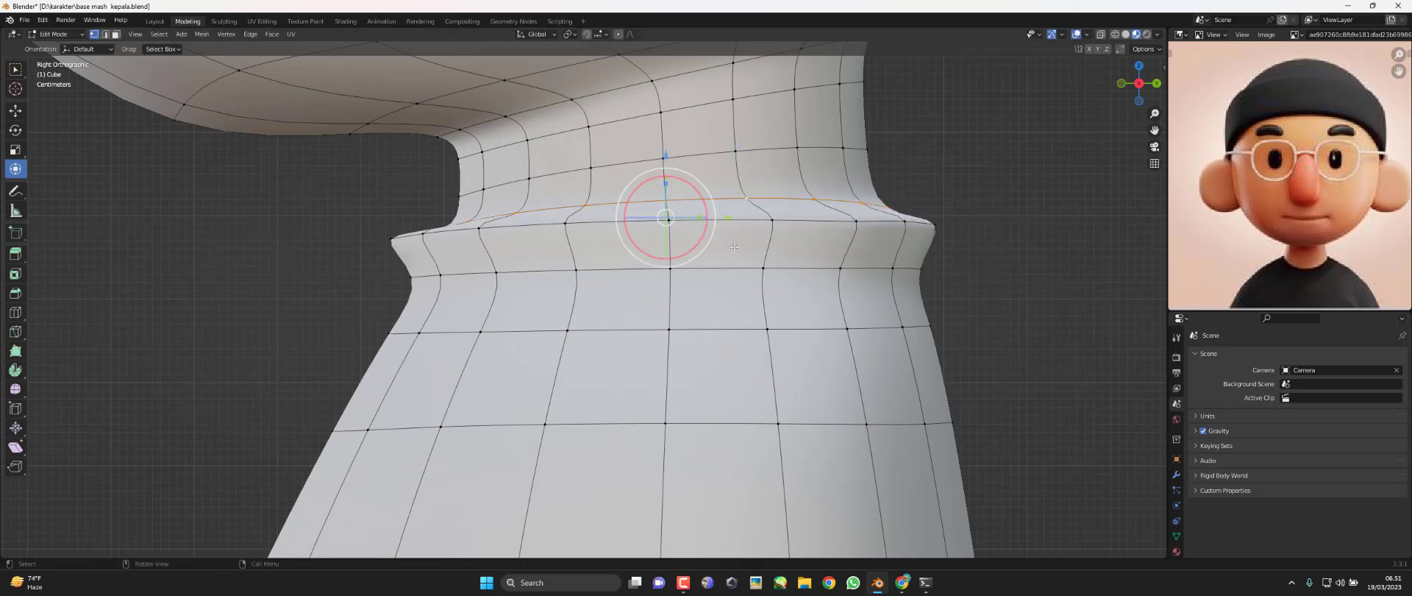
middle_drag(593, 179, 900, 279)
text(sz)
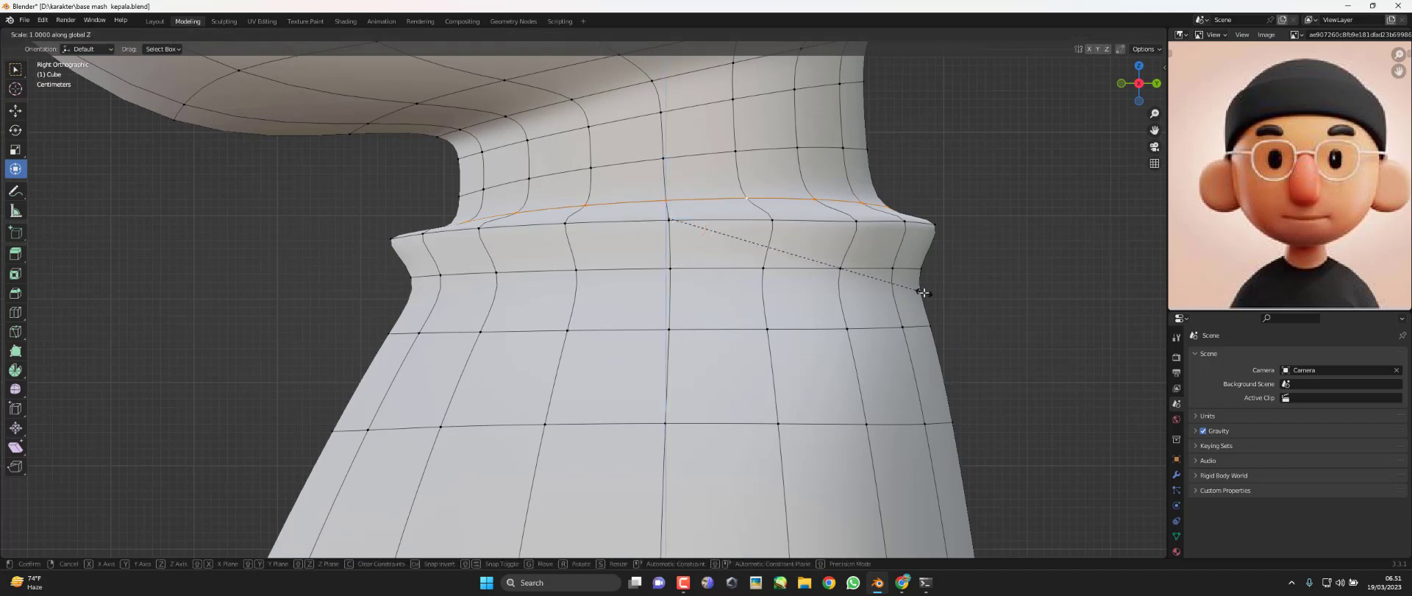
text(0)
key(Return)
key(s)
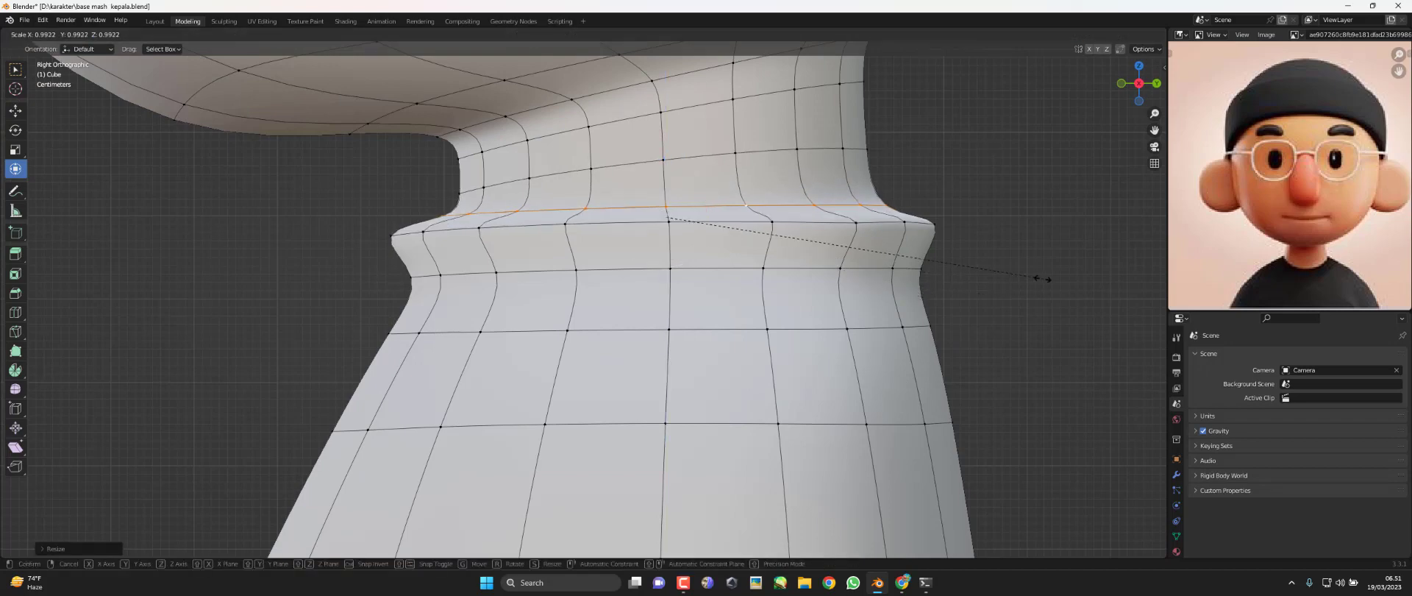
click(1025, 274)
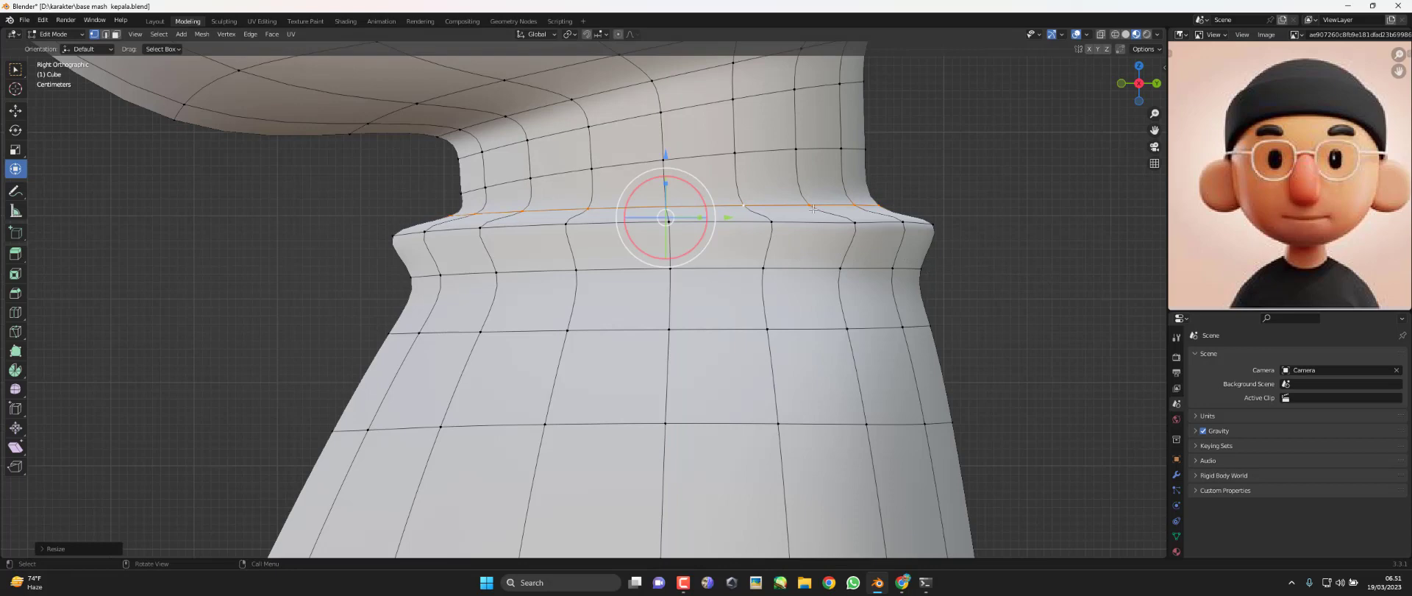
drag(664, 152, 665, 154)
mouse_move(665, 154)
middle_down()
mouse_move(750, 248)
mouse_move(814, 276)
middle_up()
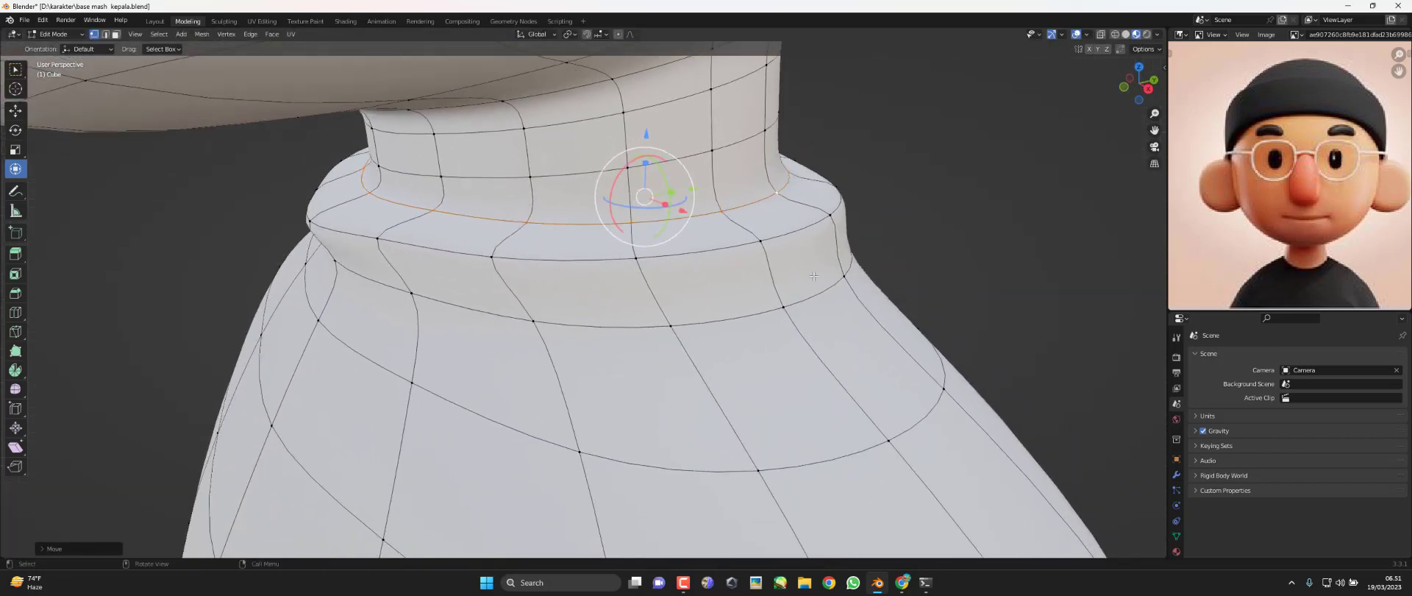
Bevel the collar edge loop and inspect the result
key(ctrl+b)
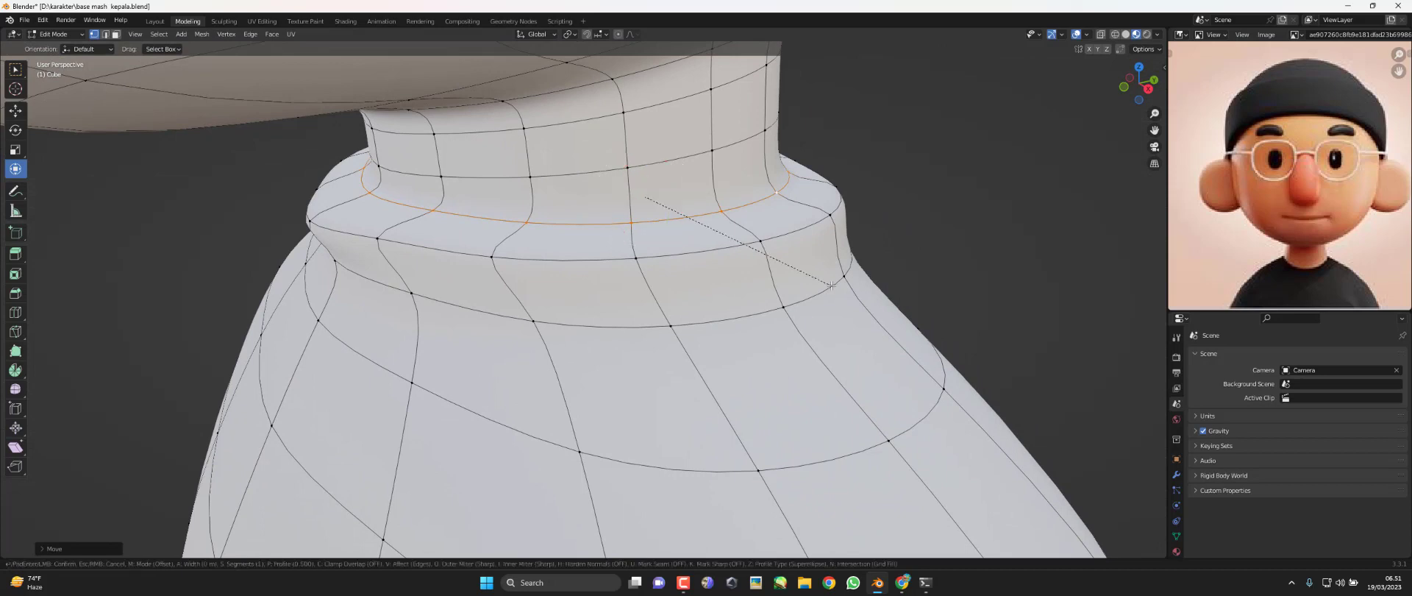
key(Escape)
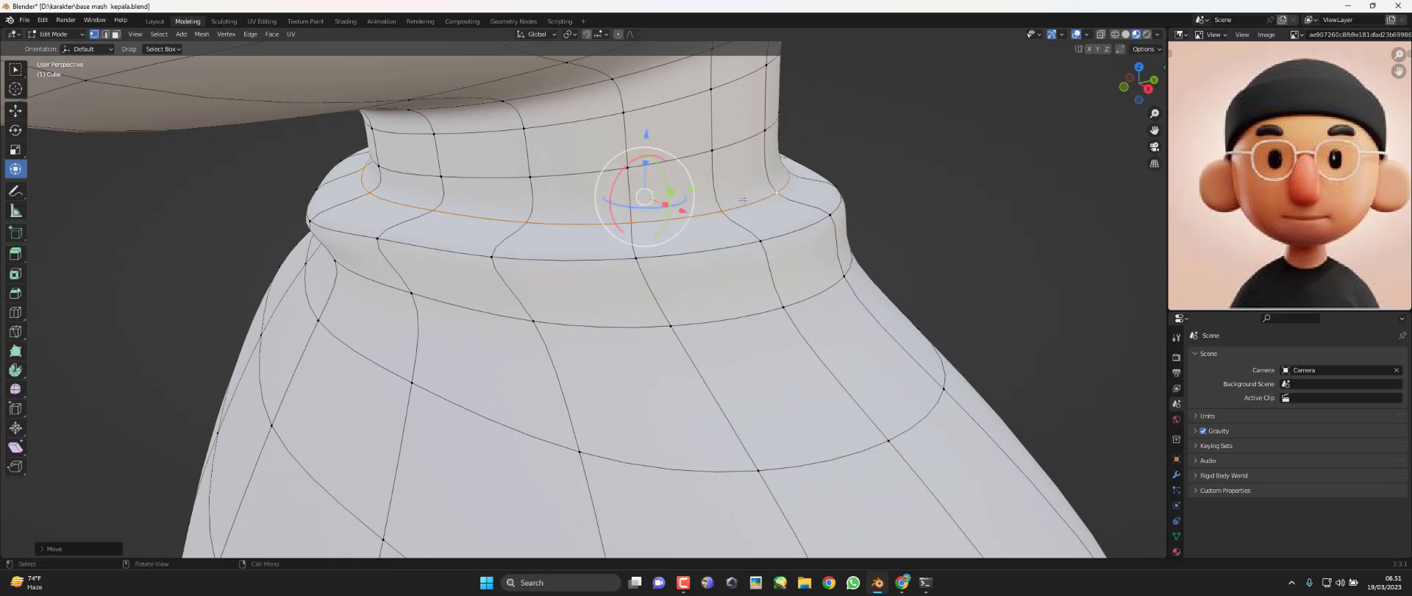
key(ctrl+b)
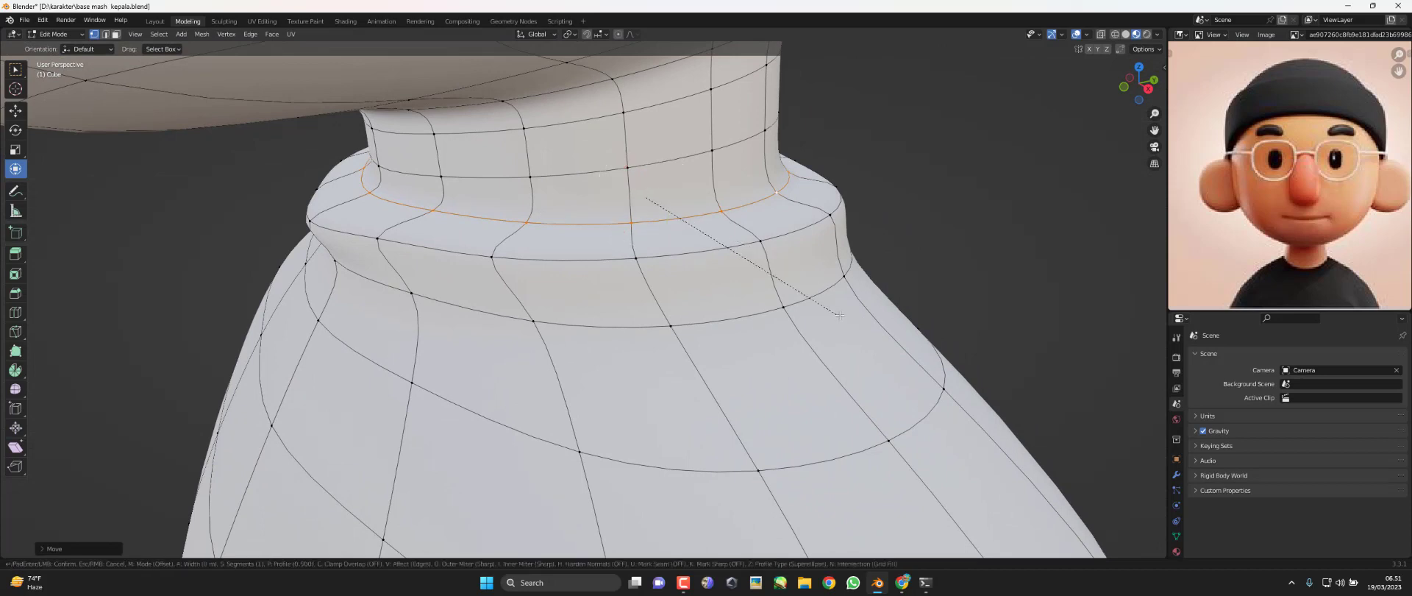
click(844, 319)
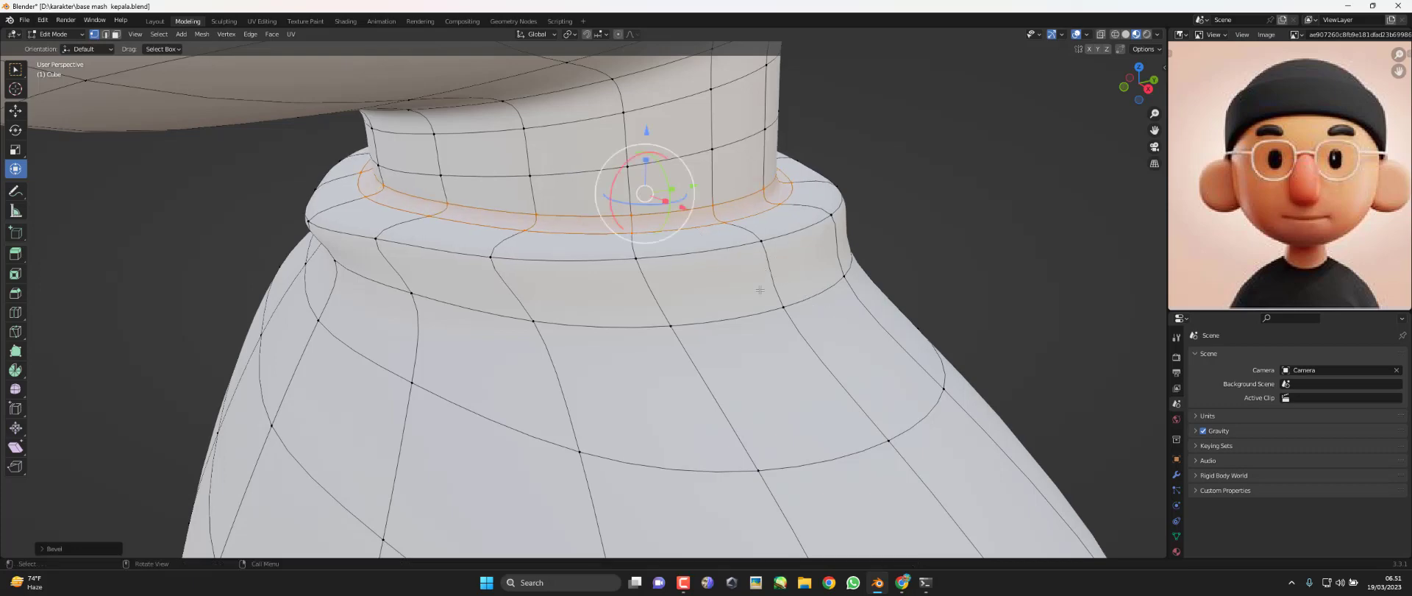
mouse_move(642, 204)
middle_down()
mouse_move(611, 218)
mouse_move(510, 176)
middle_up()
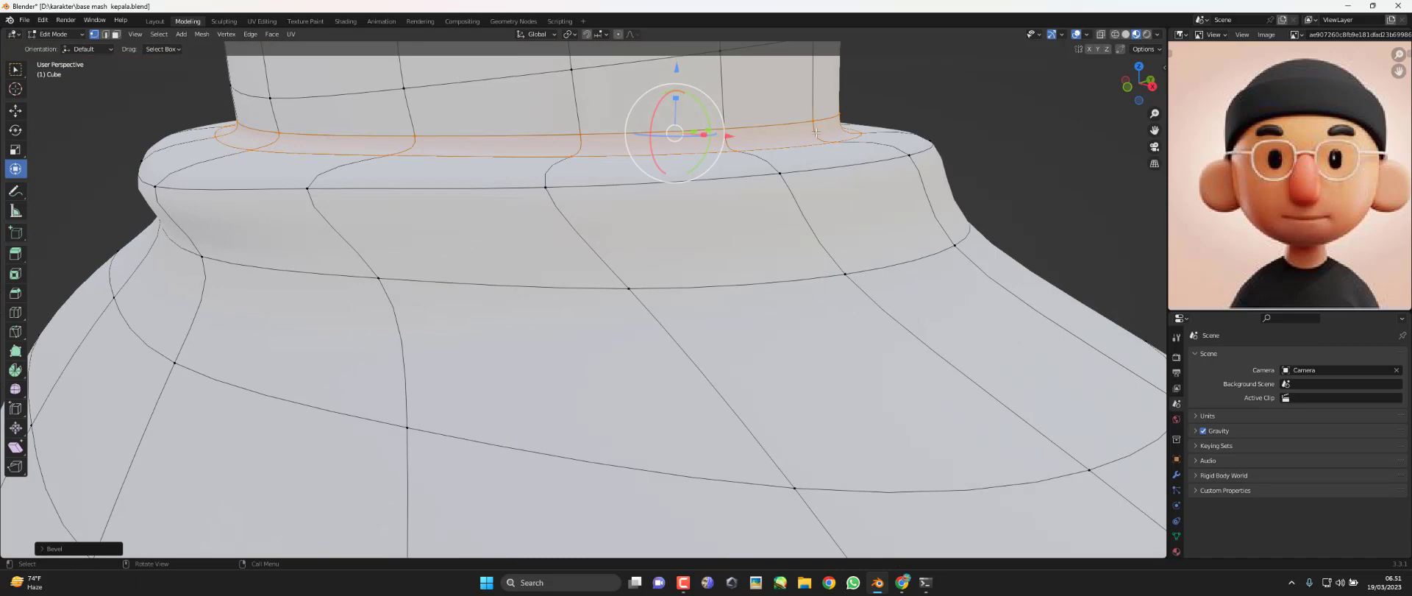
middle_drag(529, 152, 637, 181)
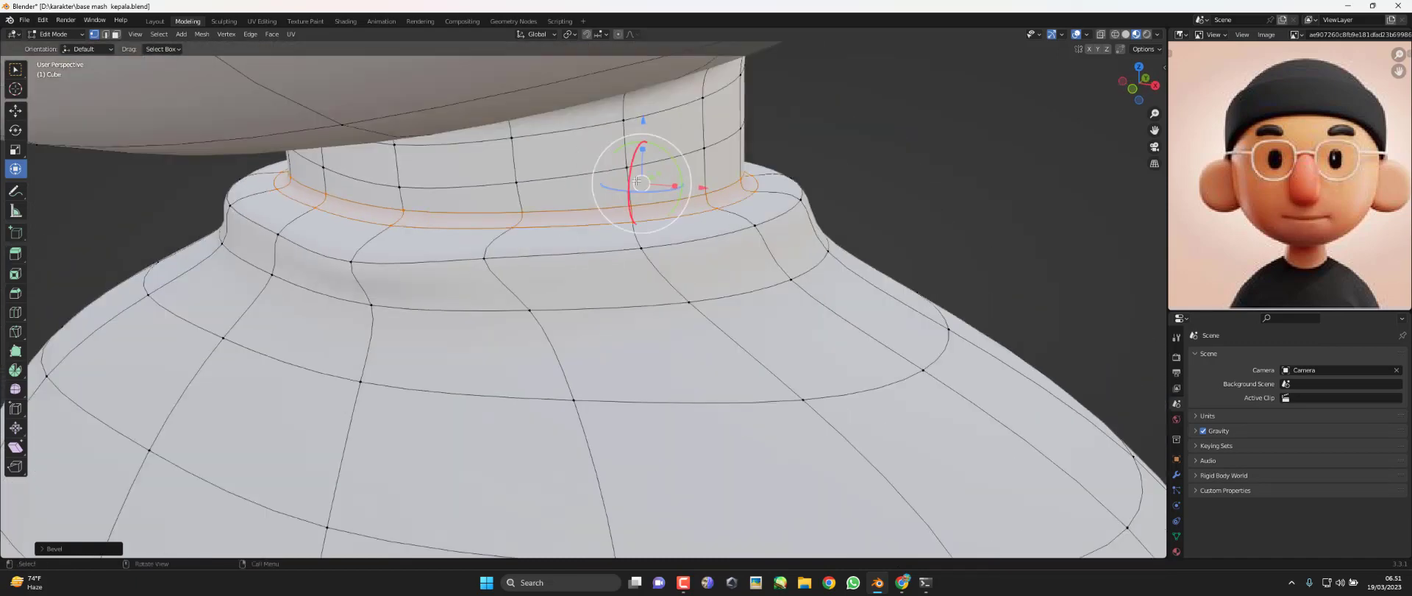
Move stray collar rim vertices, pulling outer ones inward, into an even ring
click(863, 133)
middle_drag(863, 133, 657, 224)
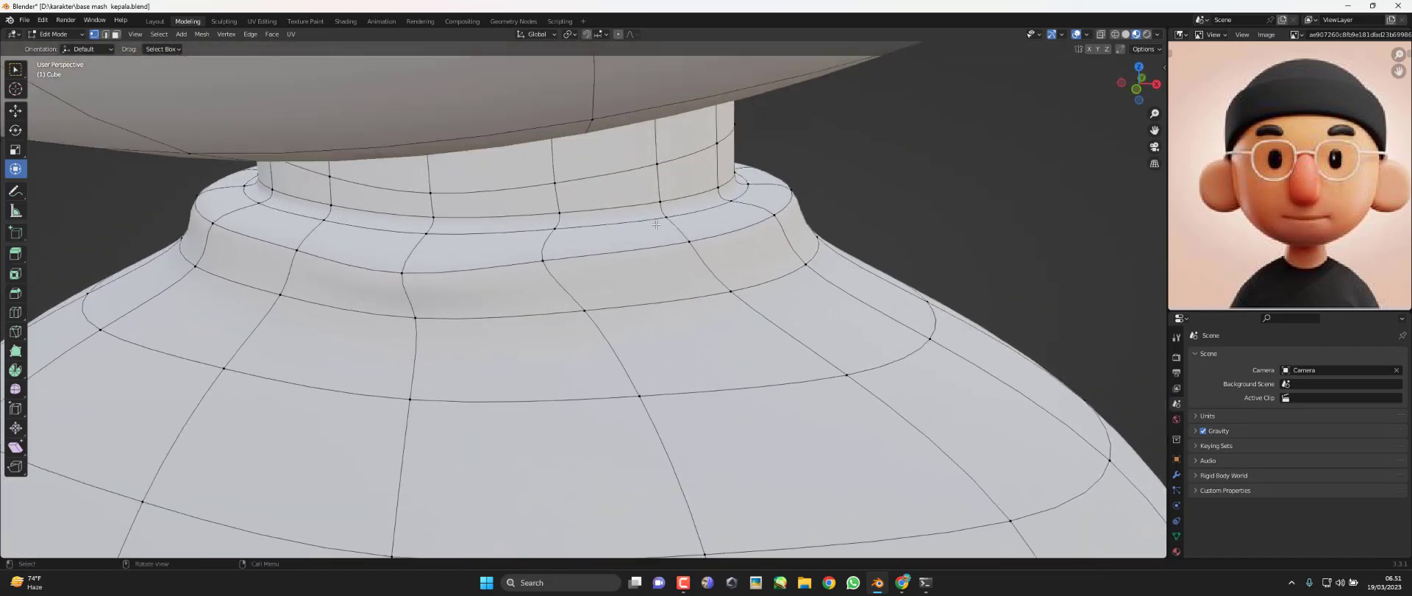
click(414, 264)
mouse_move(414, 264)
middle_down()
mouse_move(252, 268)
mouse_move(247, 247)
middle_up()
key(g)
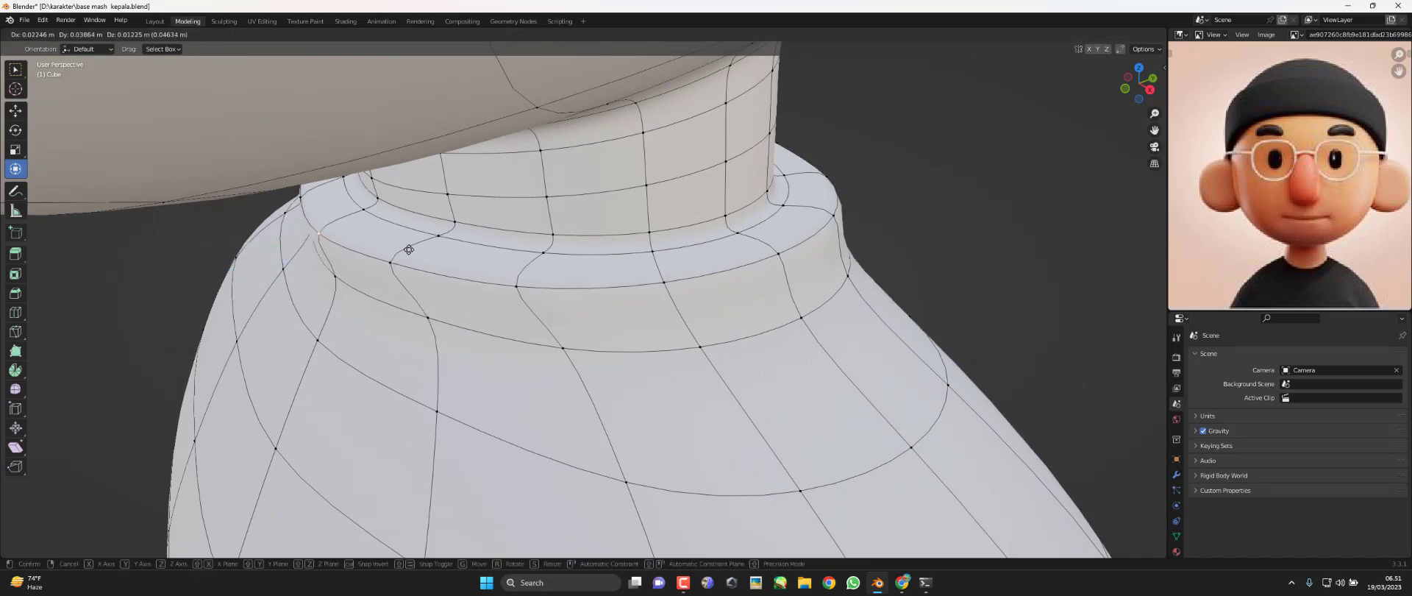
click(297, 235)
key(g)
click(346, 268)
key(g)
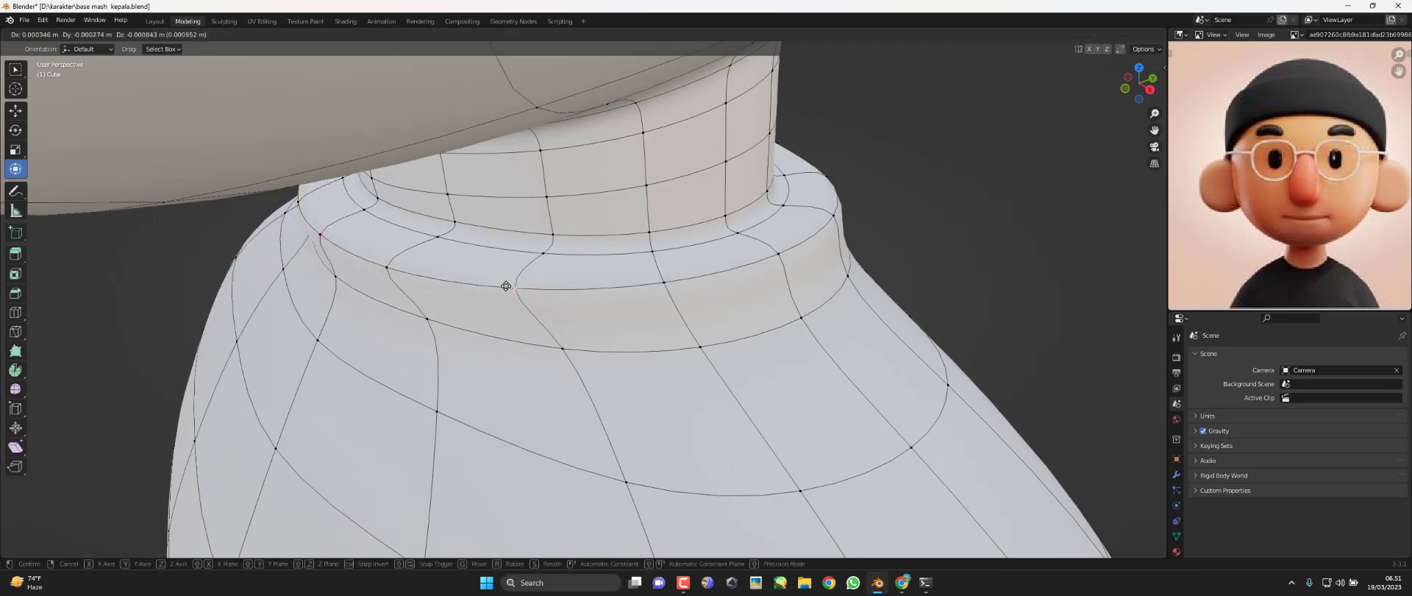
click(506, 286)
middle_drag(506, 286, 968, 213)
click(906, 228)
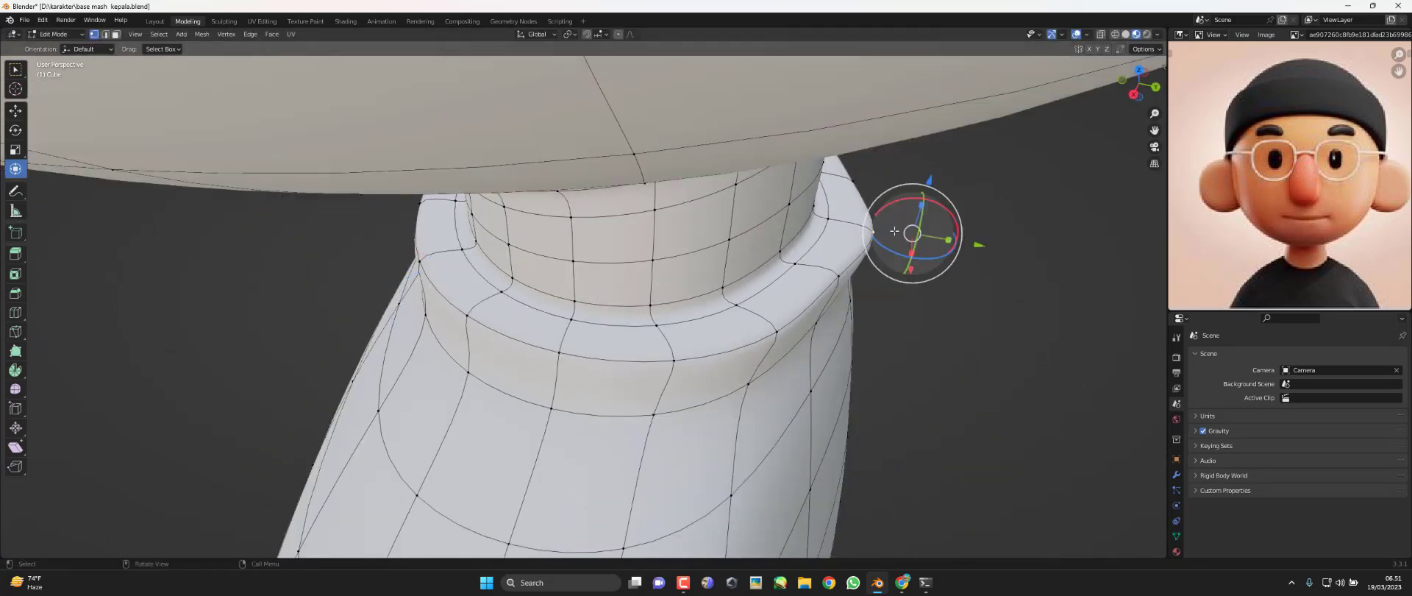
key(g)
click(812, 276)
Select the collar rim edge loop and give it a rounded bevel
alt+middle_drag(813, 276, 662, 250)
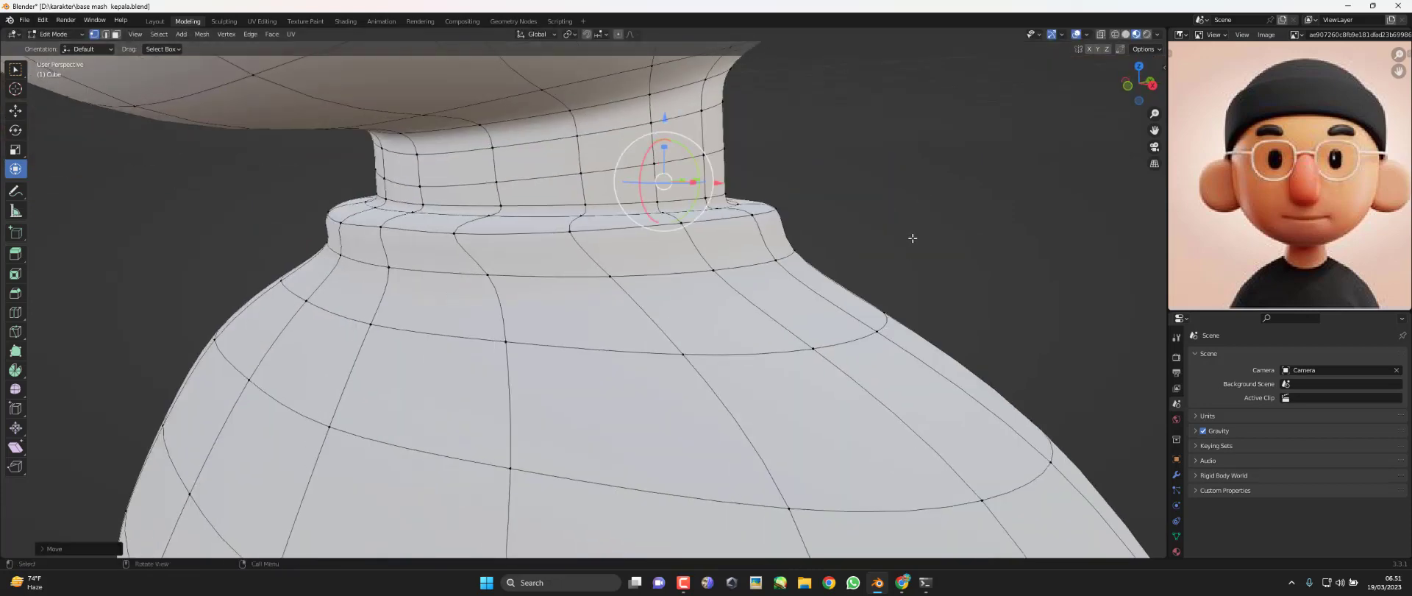
shift+middle_drag(515, 254, 650, 260)
alt+shift+click(738, 264)
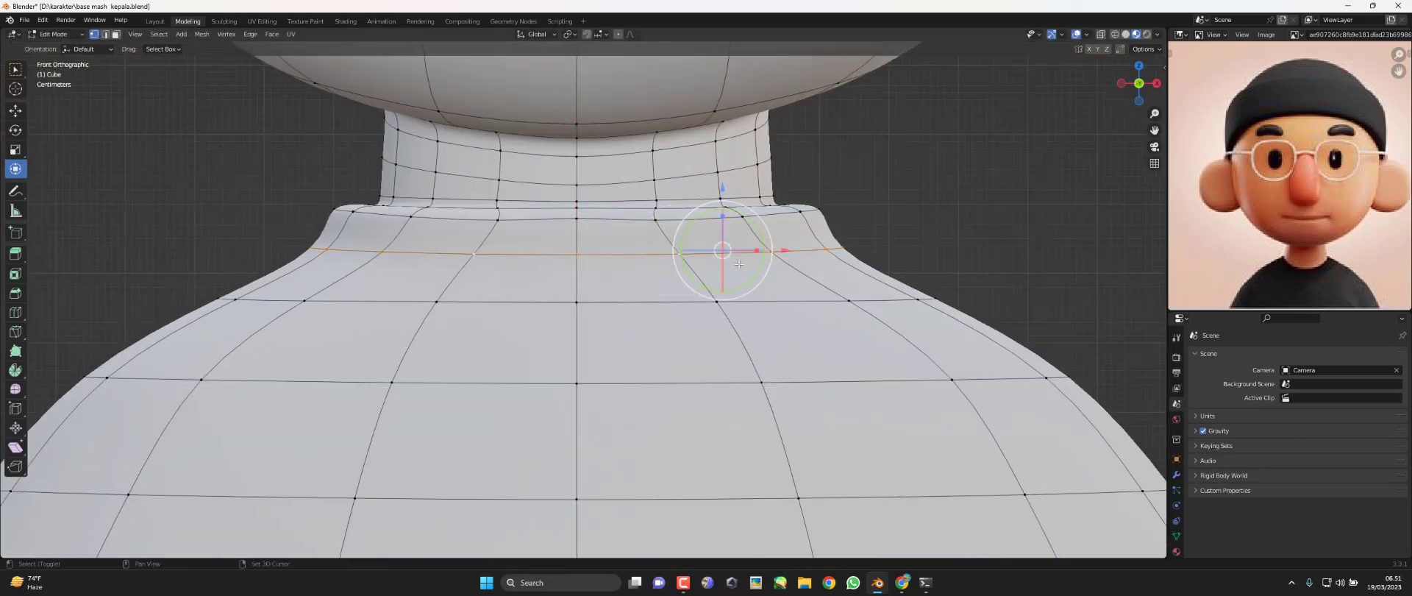
key(ctrl+b)
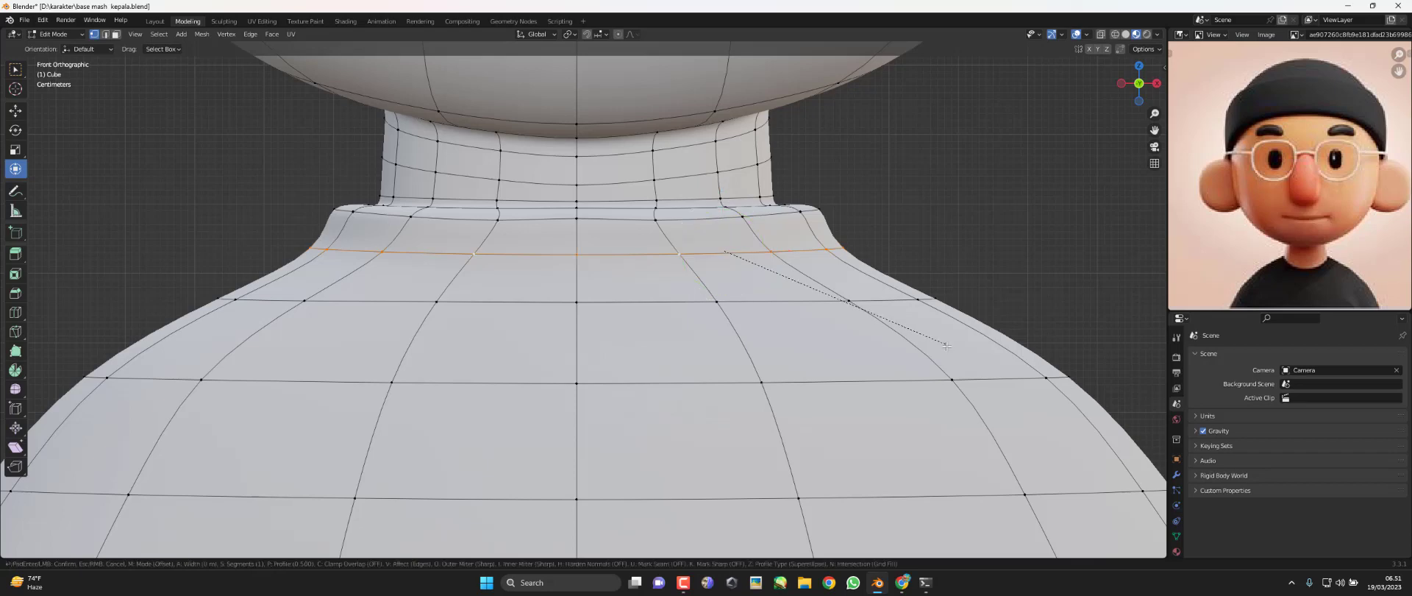
click(957, 294)
click(979, 262)
Check the collar in Object Mode, then return to Edit Mode and frame the neck column
key(Tab)
scroll(971, 263, down, 5)
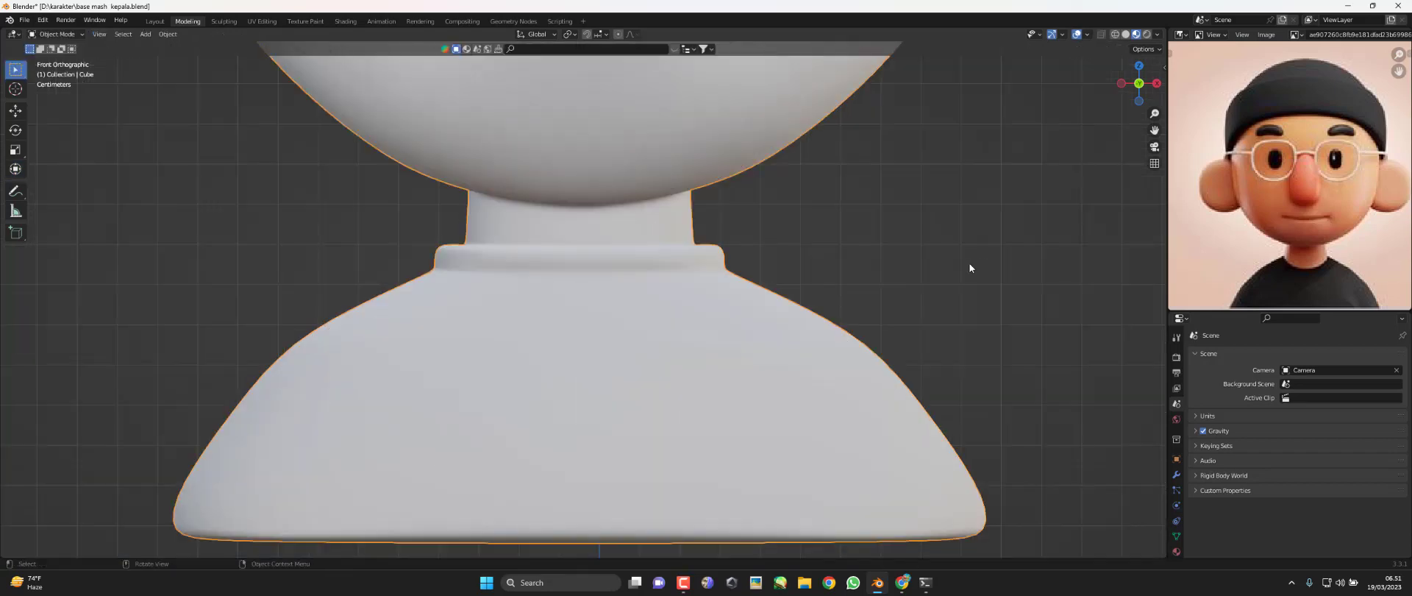
mouse_move(968, 263)
middle_down()
mouse_move(964, 288)
mouse_move(836, 309)
mouse_move(720, 278)
mouse_move(664, 304)
mouse_move(873, 280)
middle_up()
key(Tab)
scroll(720, 279, up, 4)
click(648, 263)
scroll(640, 262, up, 3)
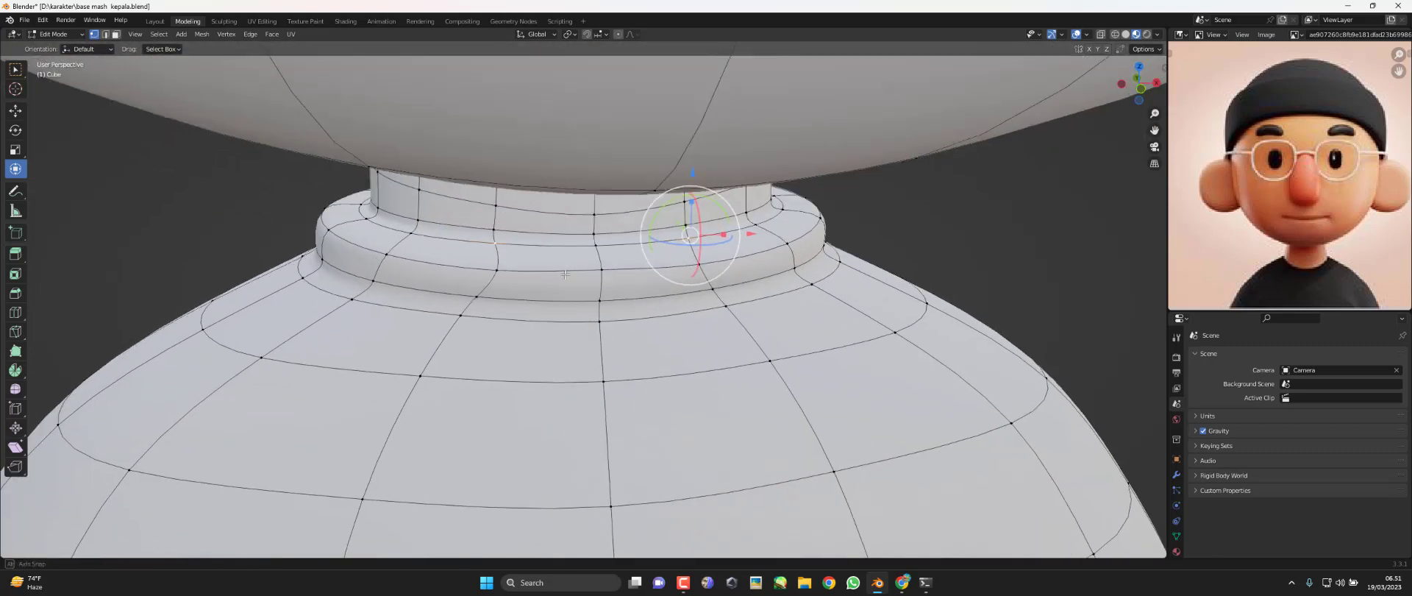
middle_drag(640, 262, 601, 239)
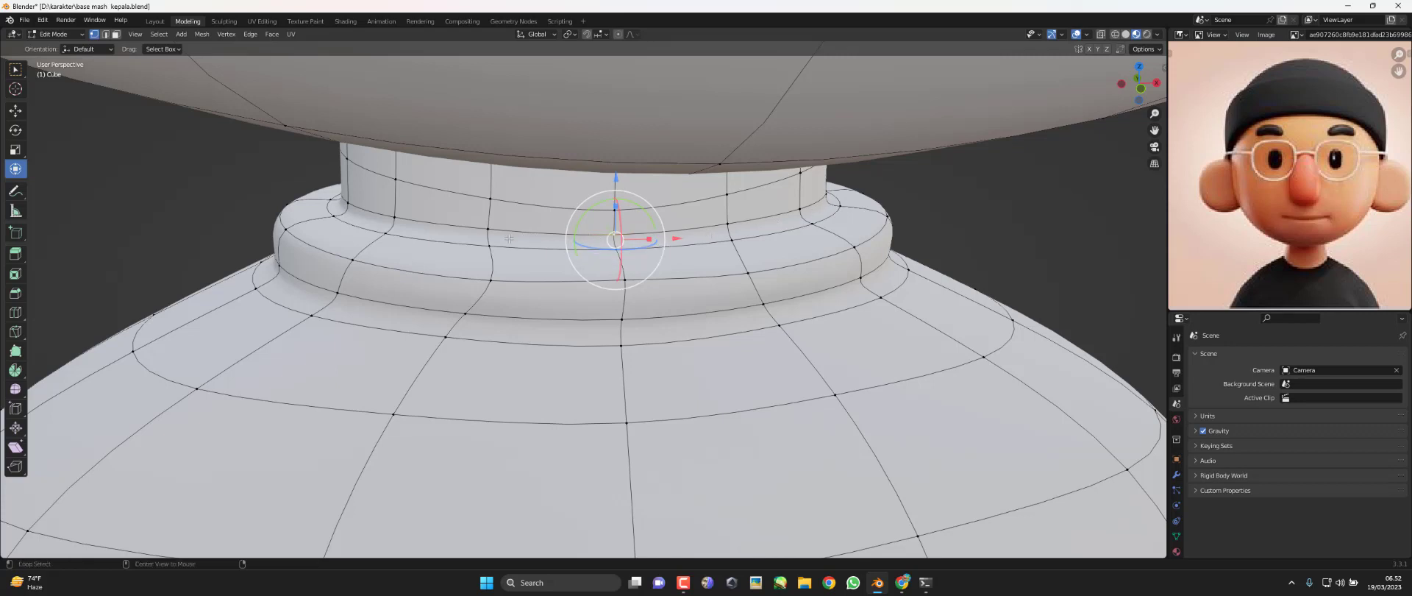
Loop-cut the neck at its centre and lower the new loop toward the collar's top edge
key(ctrl+r)
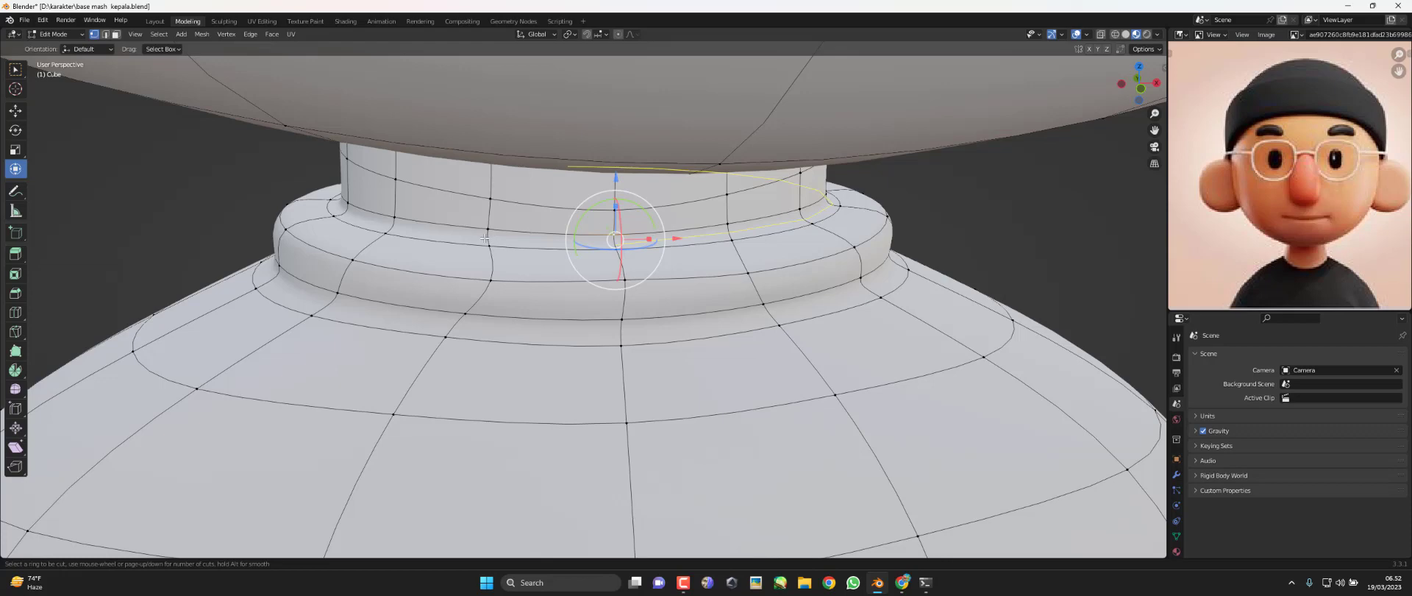
click(486, 238)
right_click(486, 238)
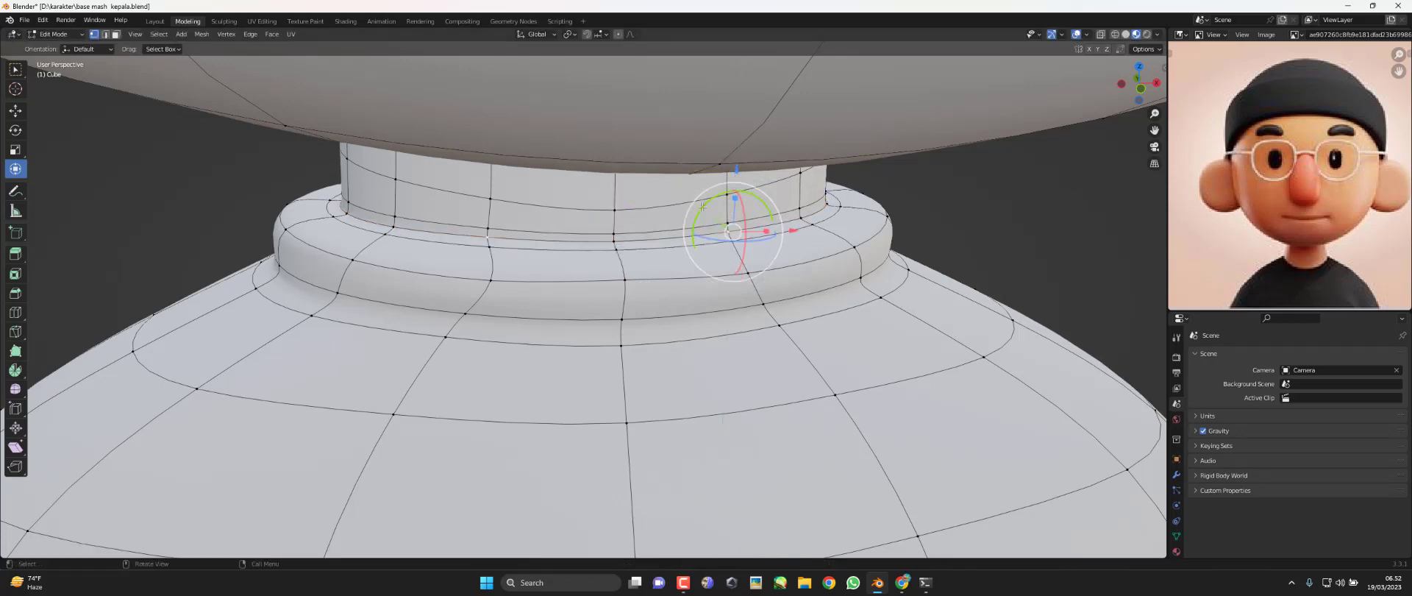
middle_drag(640, 238, 666, 210)
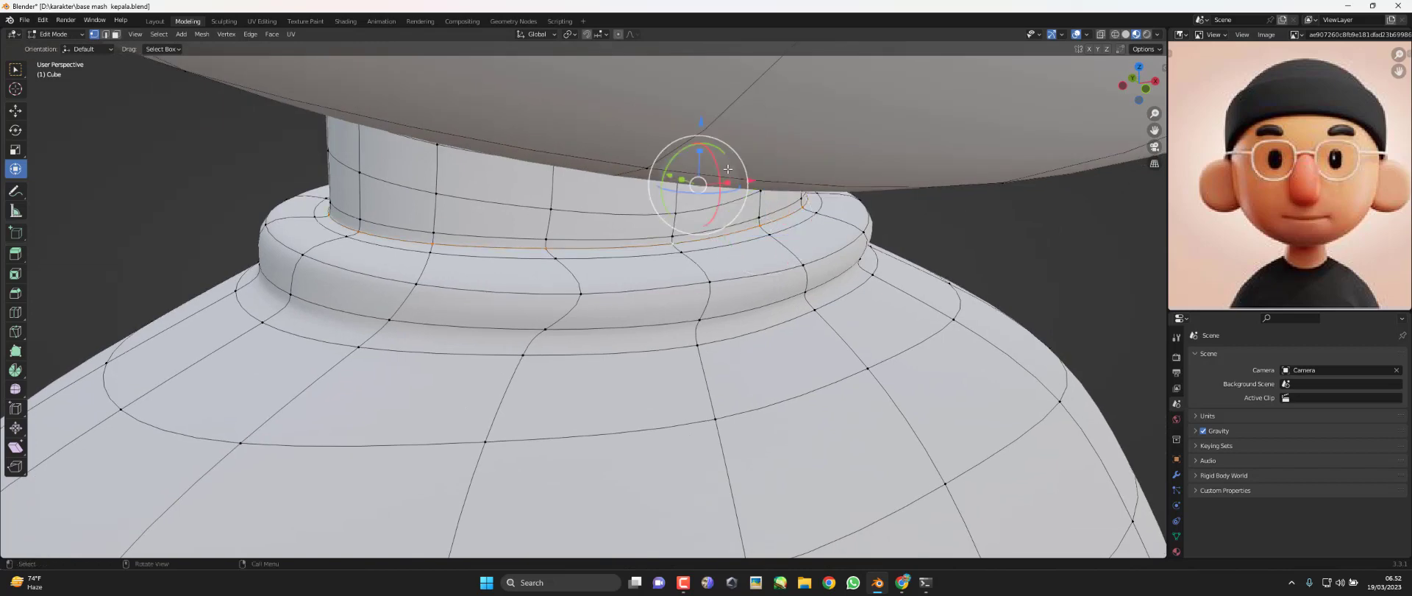
drag(698, 121, 807, 217)
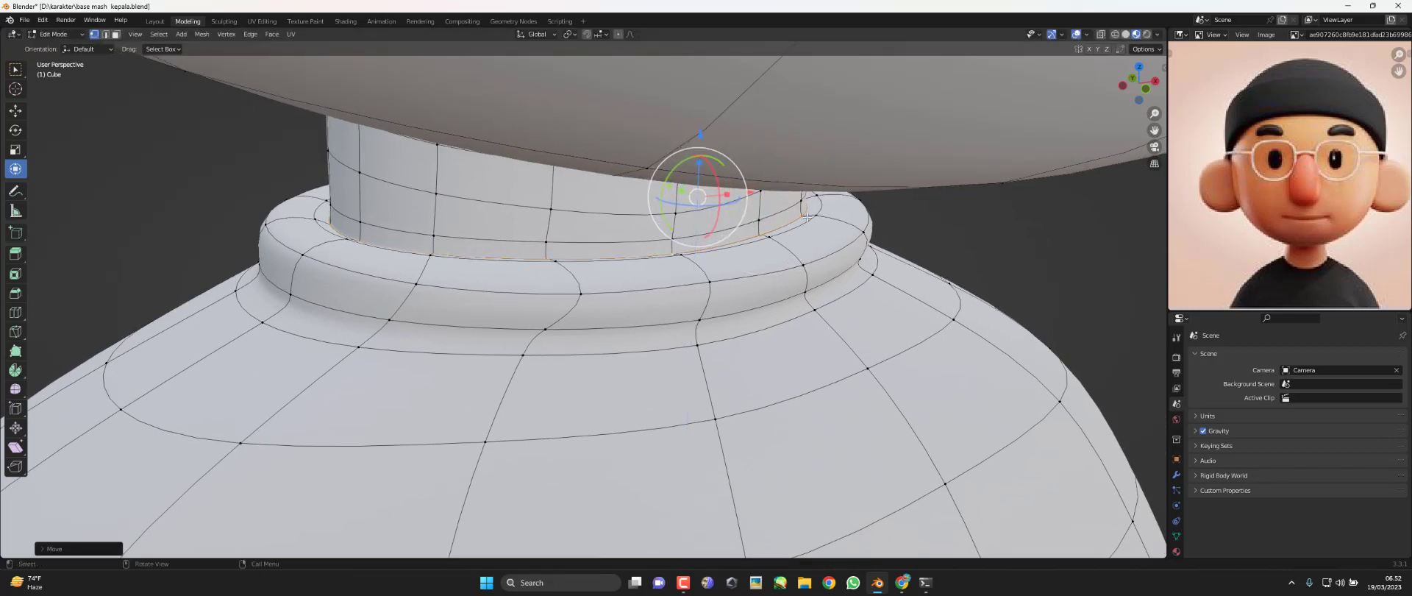
drag(709, 151, 783, 197)
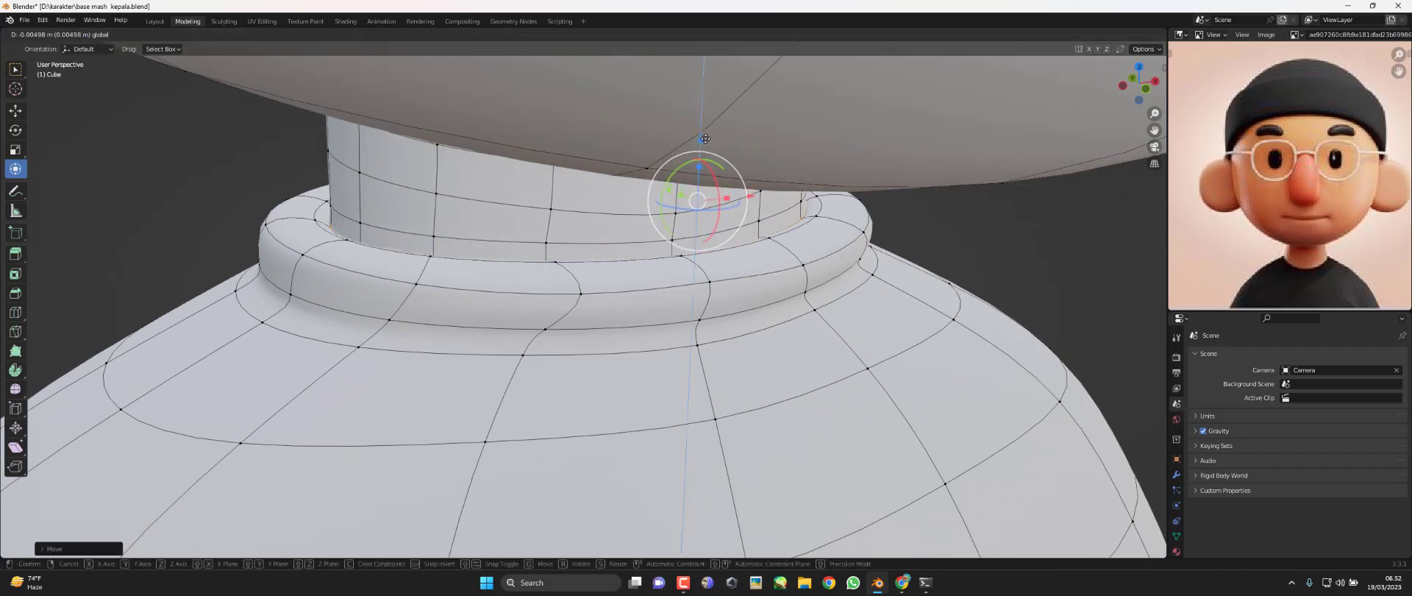
Review the neck shape from the front in Object Mode, then re-enter Edit Mode on the head
alt+click(763, 243)
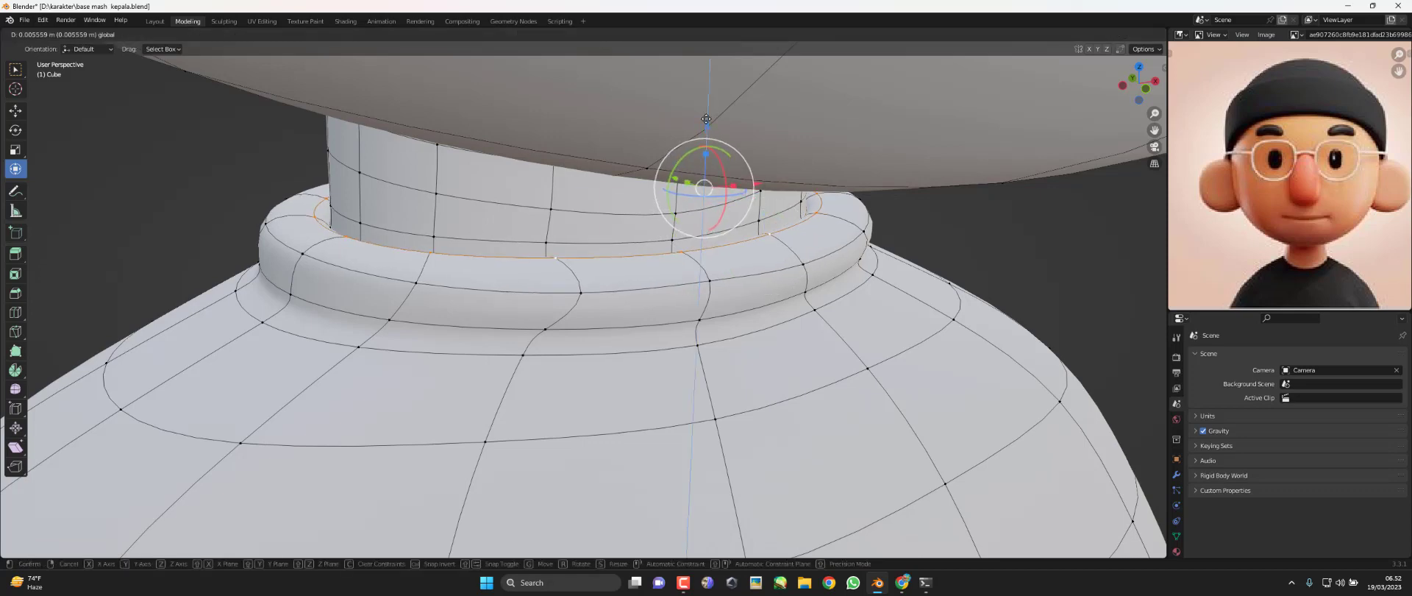
key(KP_1)
key(Tab)
mouse_move(848, 255)
middle_down()
mouse_move(697, 318)
mouse_move(665, 307)
mouse_move(696, 229)
mouse_move(699, 253)
mouse_move(640, 199)
mouse_move(530, 214)
mouse_move(610, 201)
mouse_move(589, 191)
mouse_move(617, 198)
middle_up()
scroll(700, 261, up, 1)
key(Tab)
scroll(530, 213, up, 2)
scroll(609, 201, up, 3)
Select both eye outline loops and enlarge them into glasses rims
scroll(589, 191, up, 2)
click(615, 140)
scroll(616, 199, up, 2)
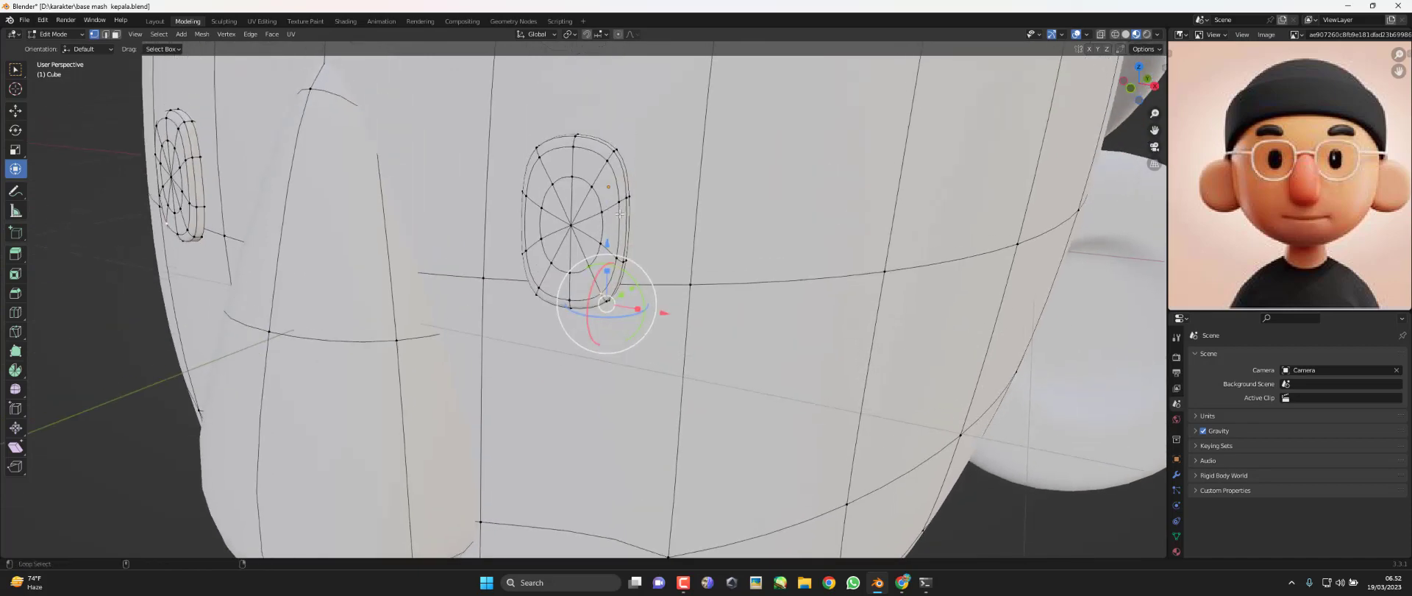
alt+click(621, 213)
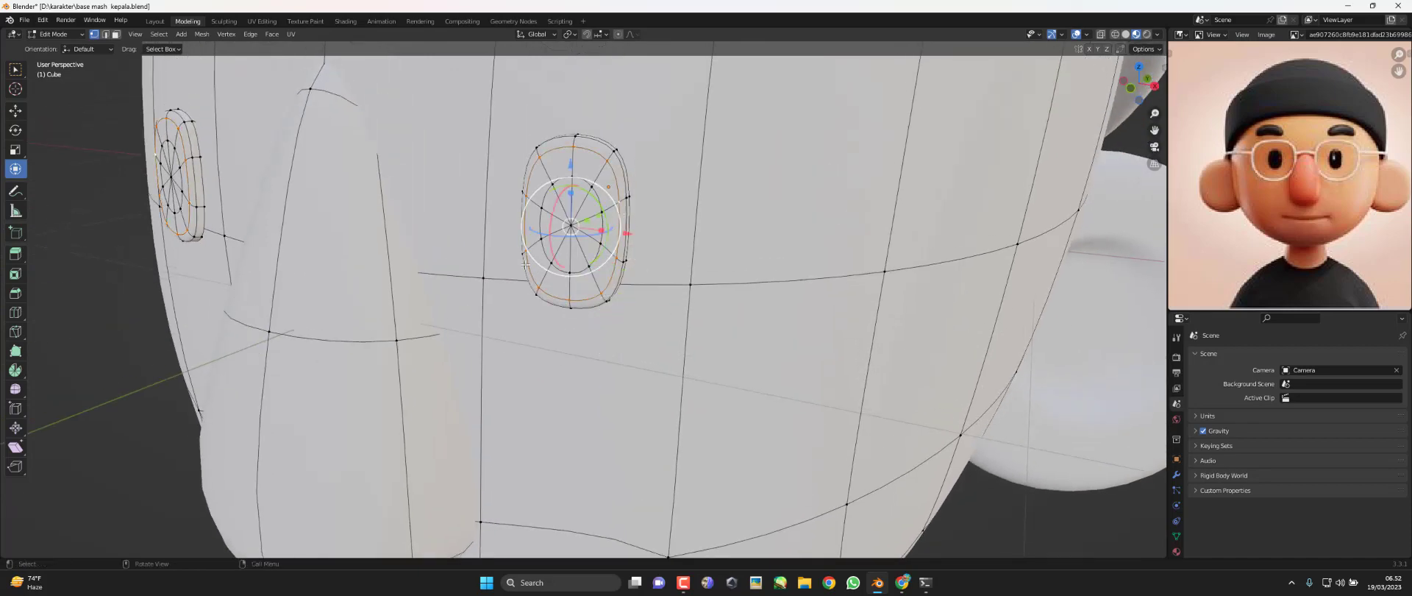
key(KP_1)
shift+middle_drag(818, 224, 723, 281)
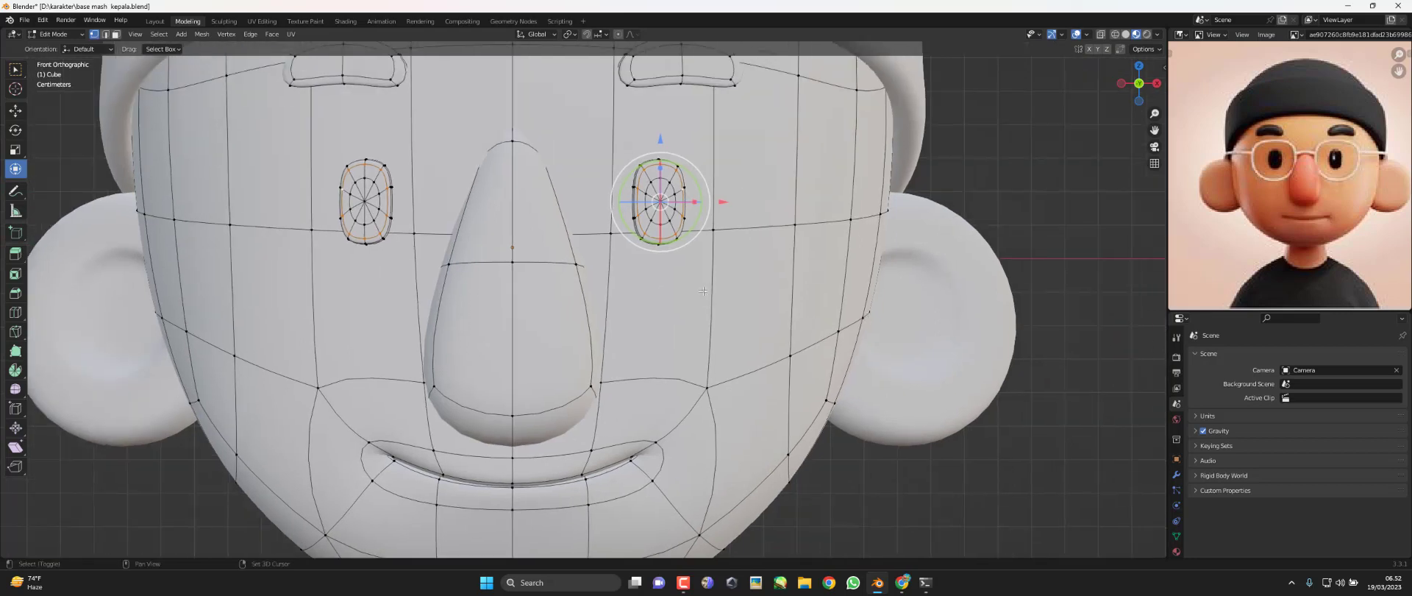
key(g)
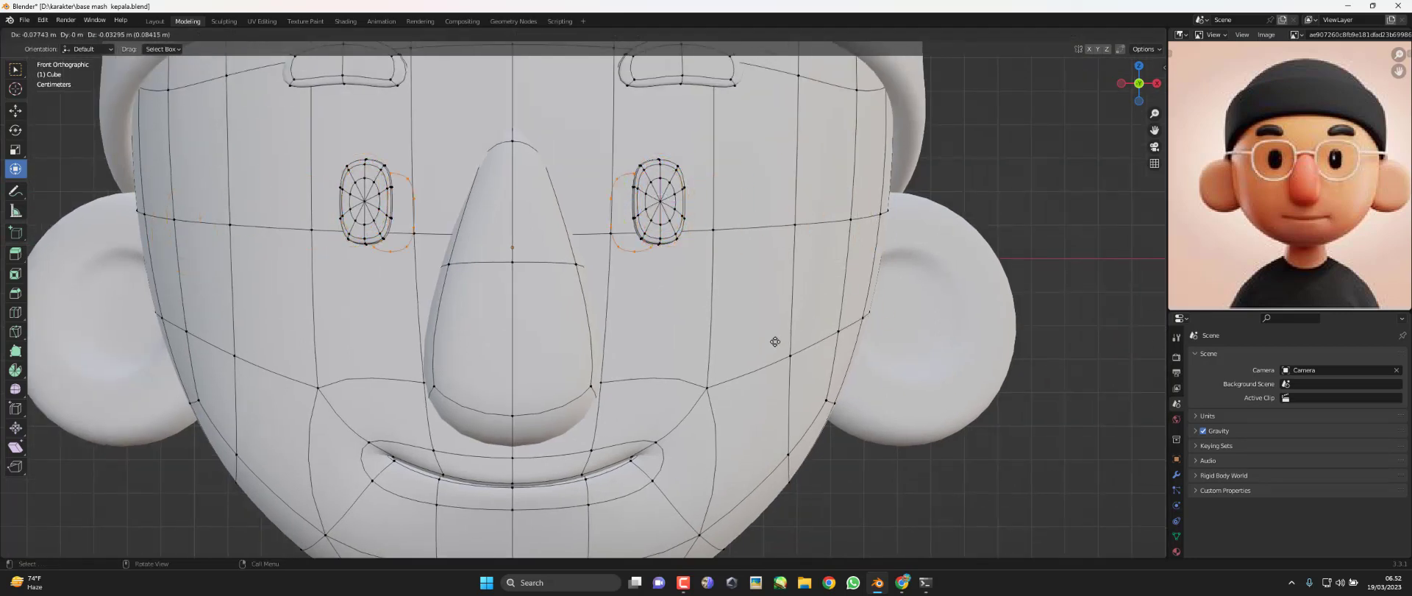
right_click(839, 297)
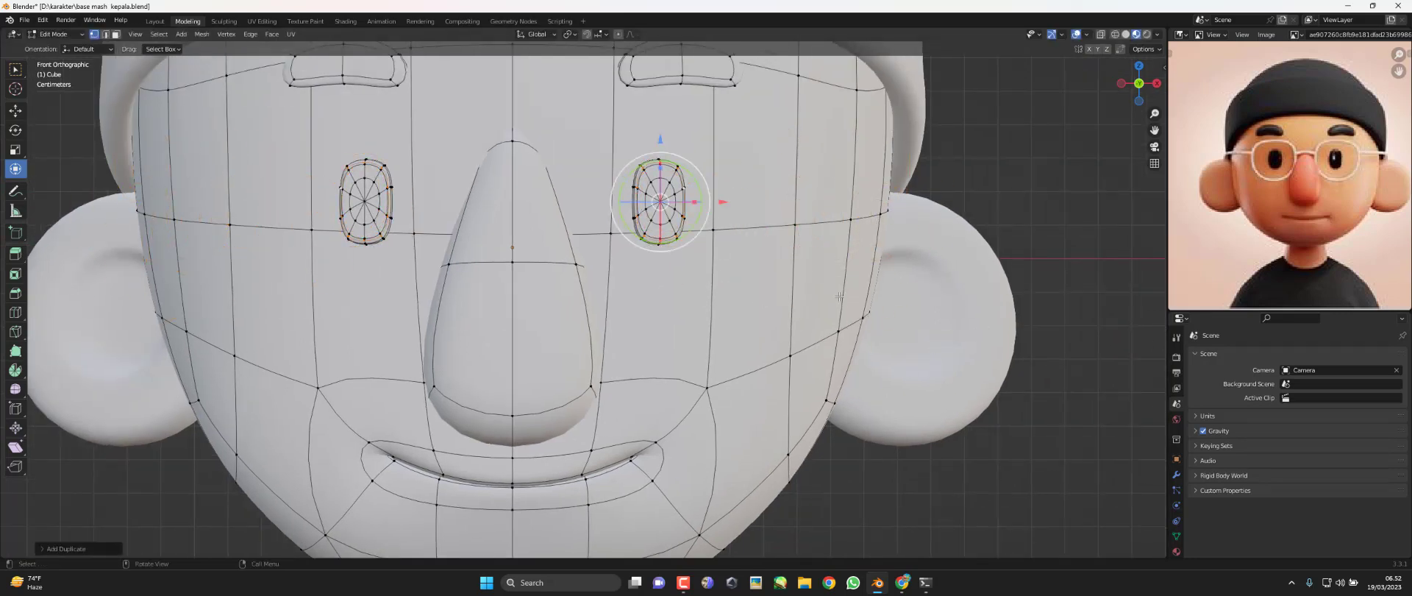
key(s)
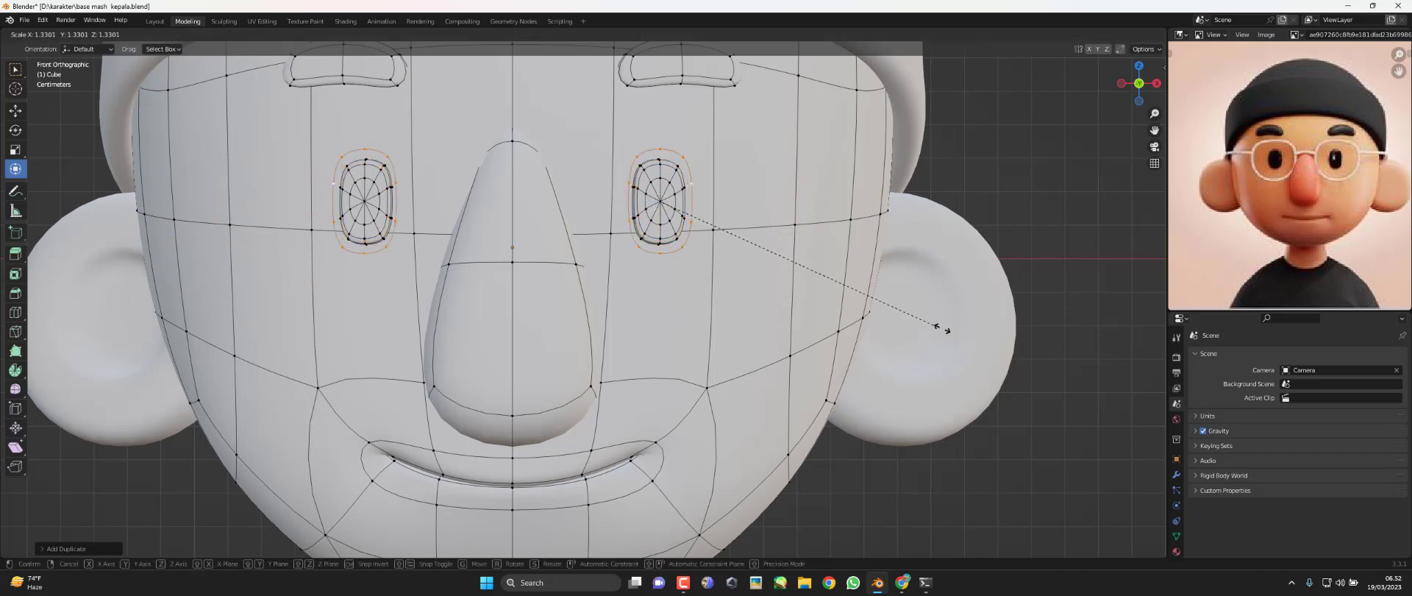
click(809, 224)
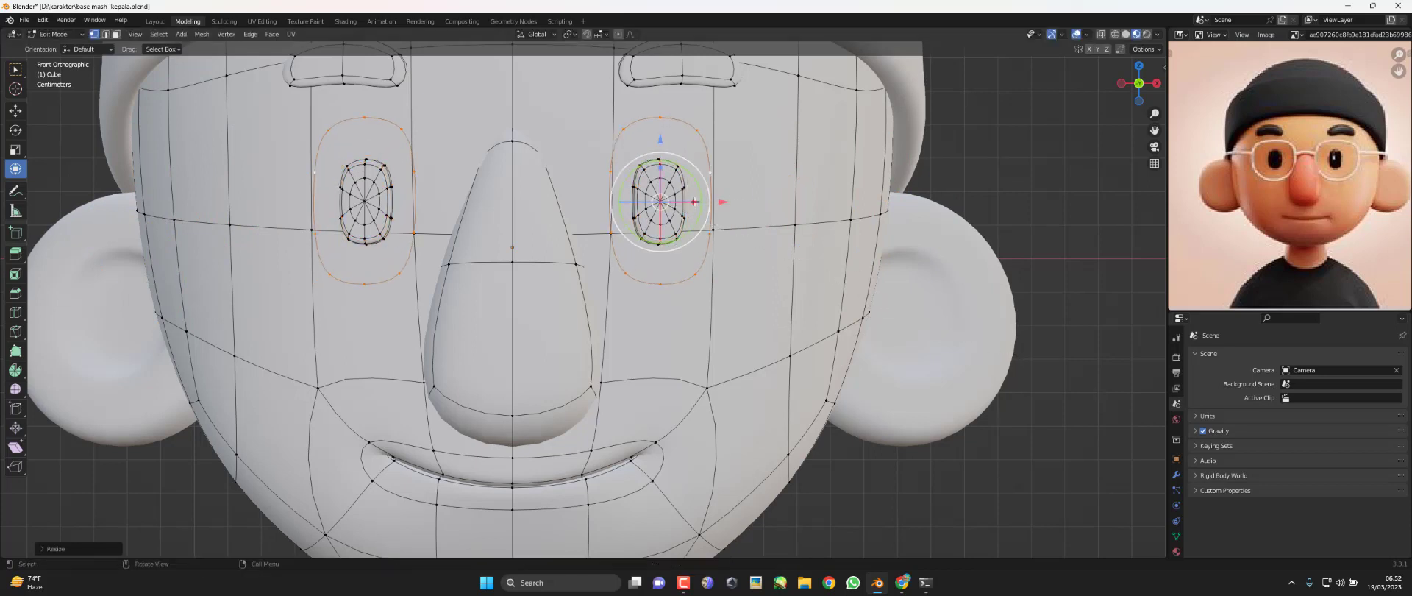
Stretch the glasses rims wider along the X axis
key(s)
key(x)
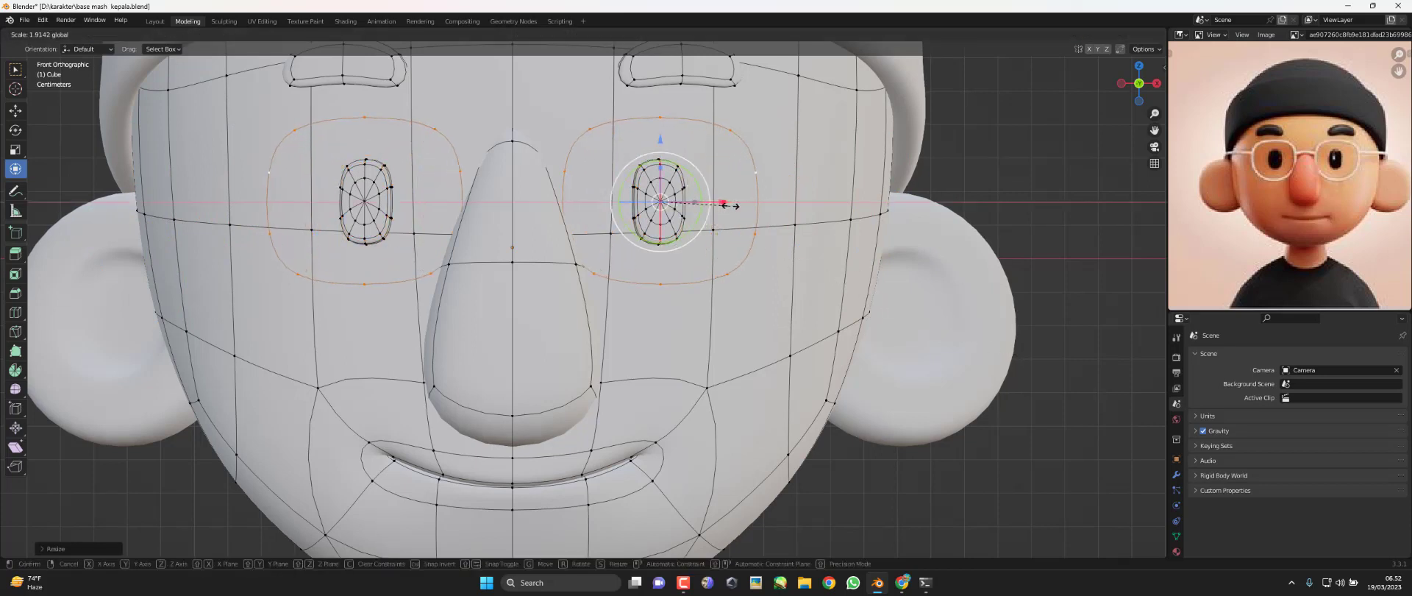
click(728, 206)
mouse_move(729, 205)
middle_down()
mouse_move(560, 245)
mouse_move(783, 304)
middle_up()
key(s)
key(x)
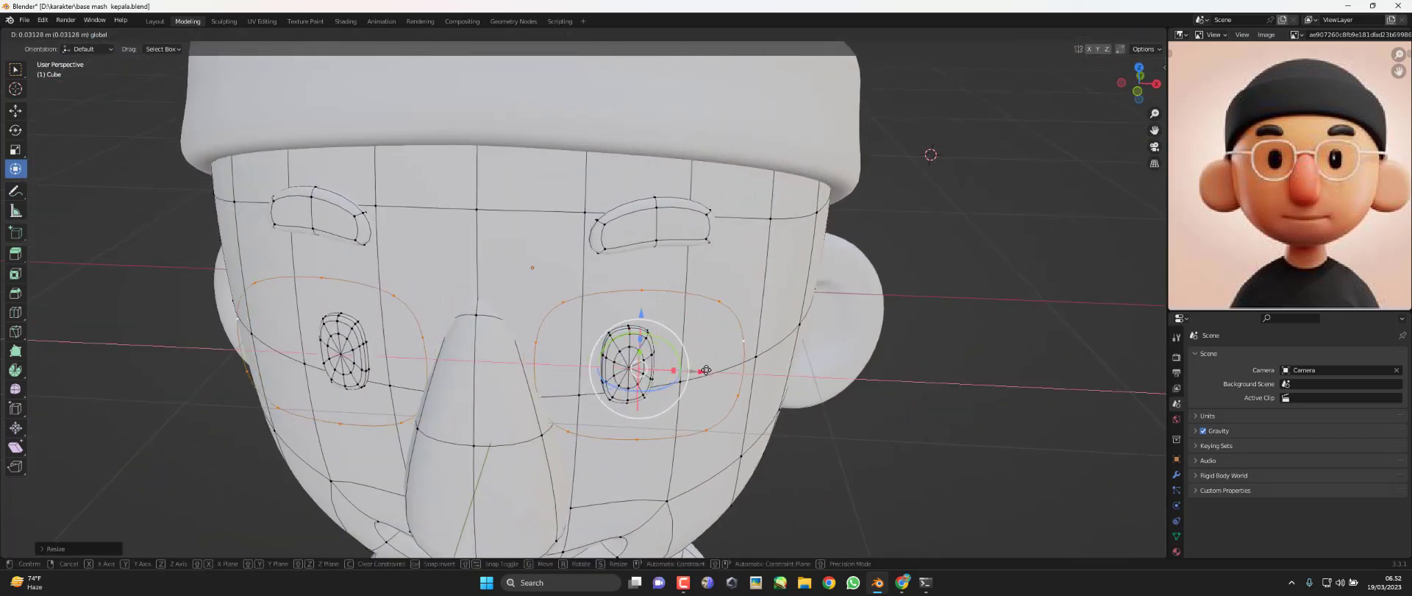
click(671, 374)
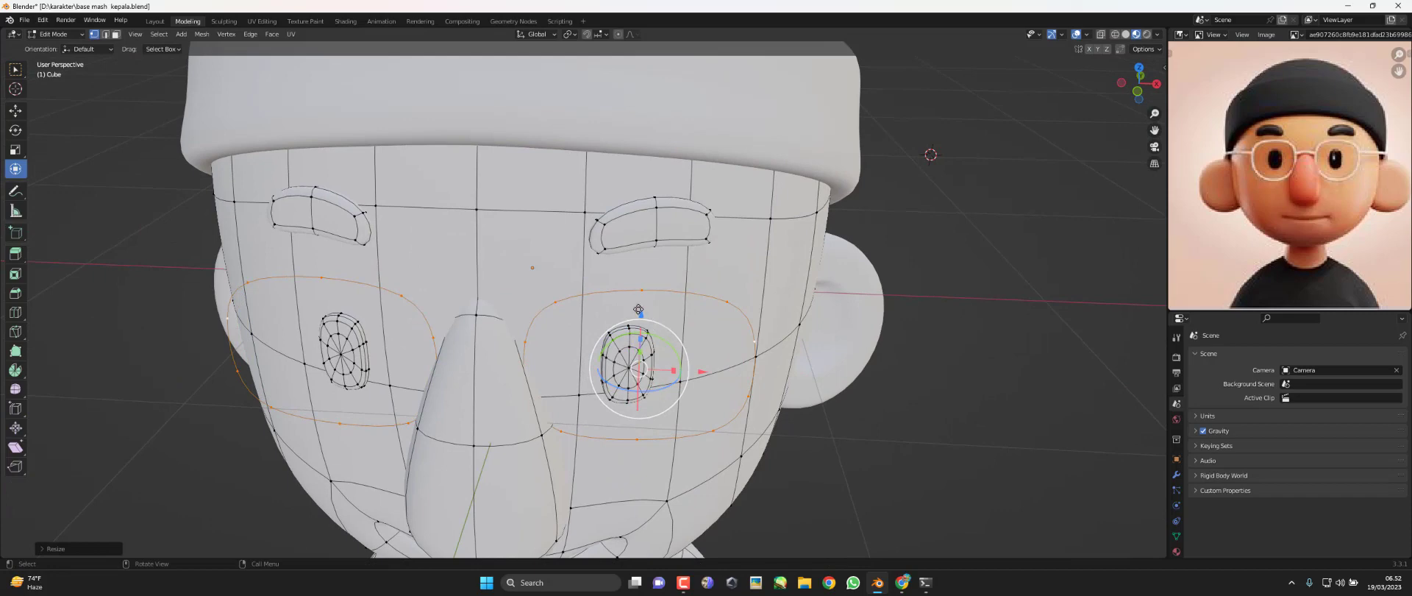
drag(639, 309, 640, 298)
Move the glasses rims into place on the face and narrow their lower edges
key(KP_1)
key(g)
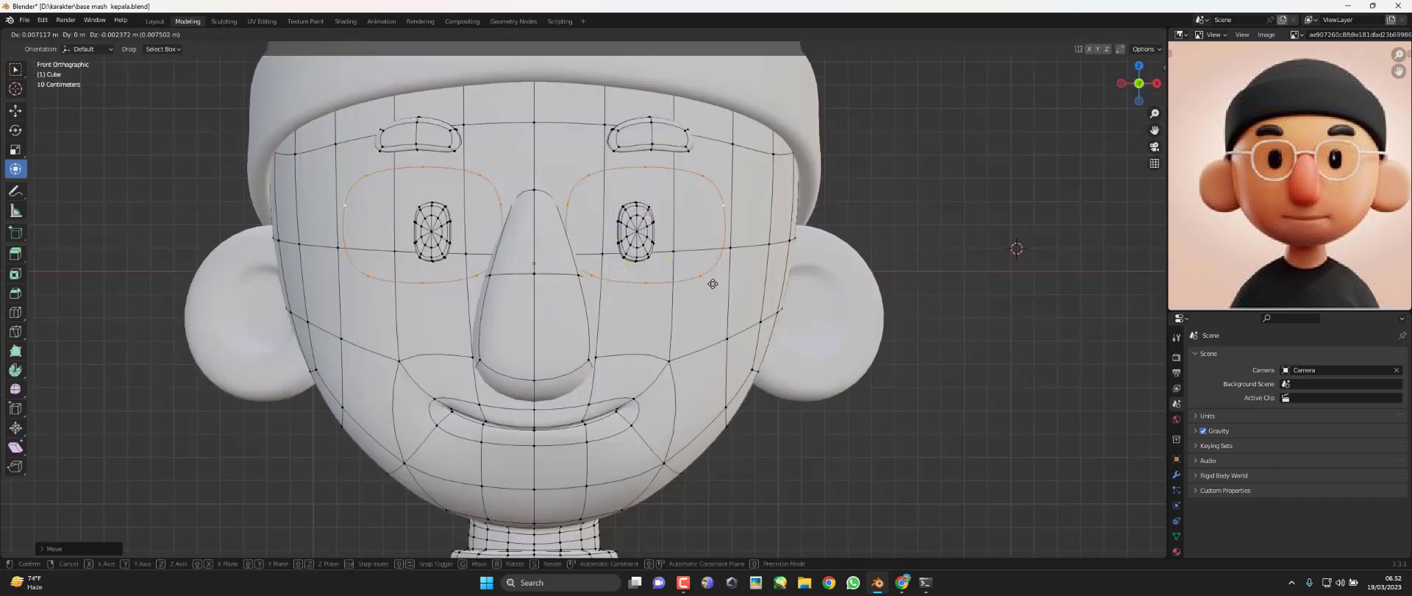
click(714, 283)
scroll(713, 283, up, 2)
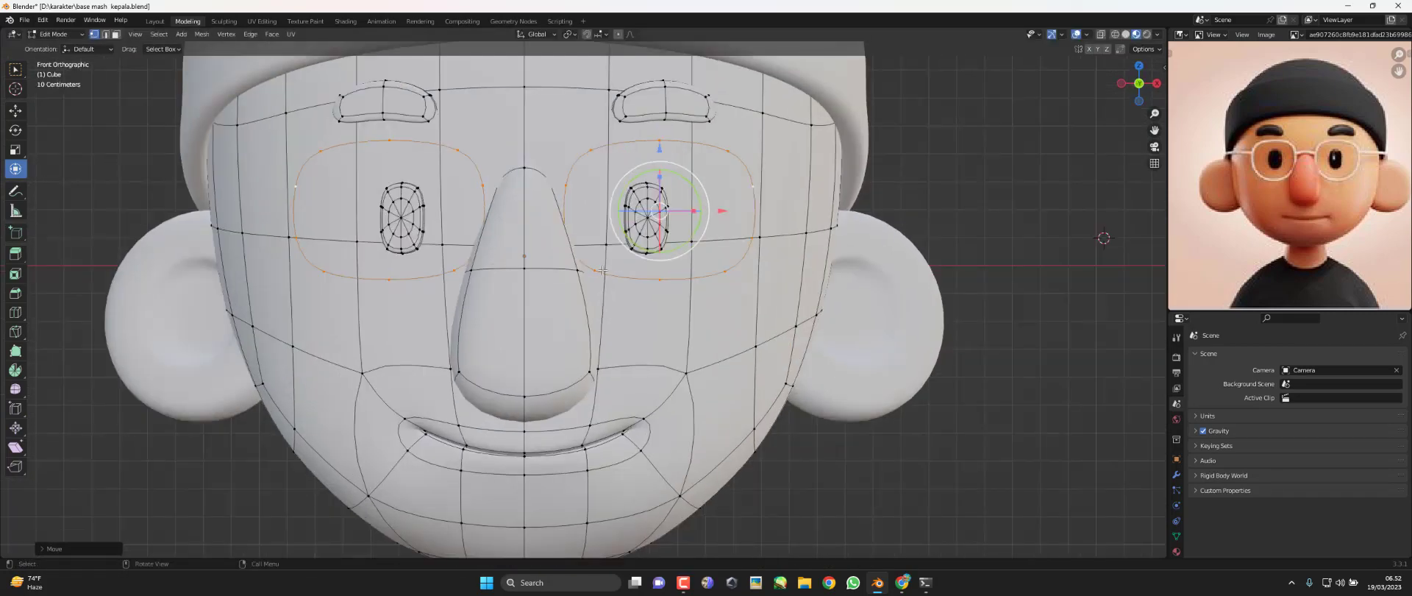
key(s)
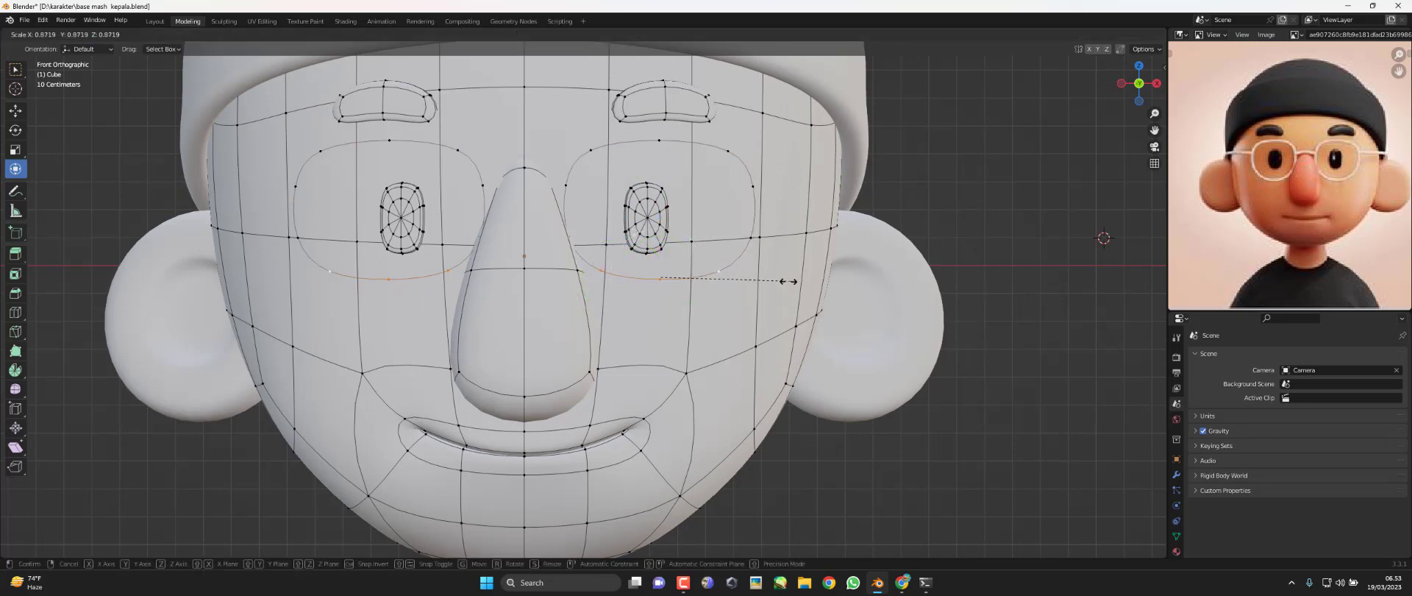
click(765, 286)
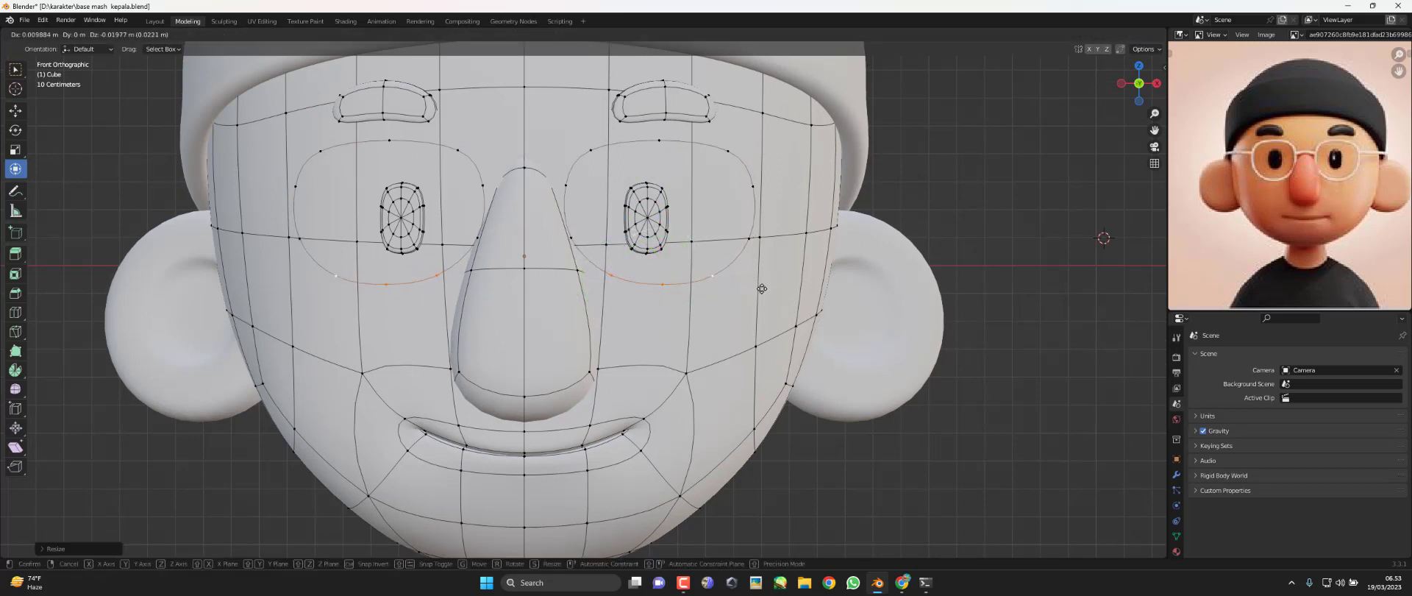
Shift the right lens's outer edge vertices and slightly rotate the nose-side vertices
drag(748, 260, 759, 177)
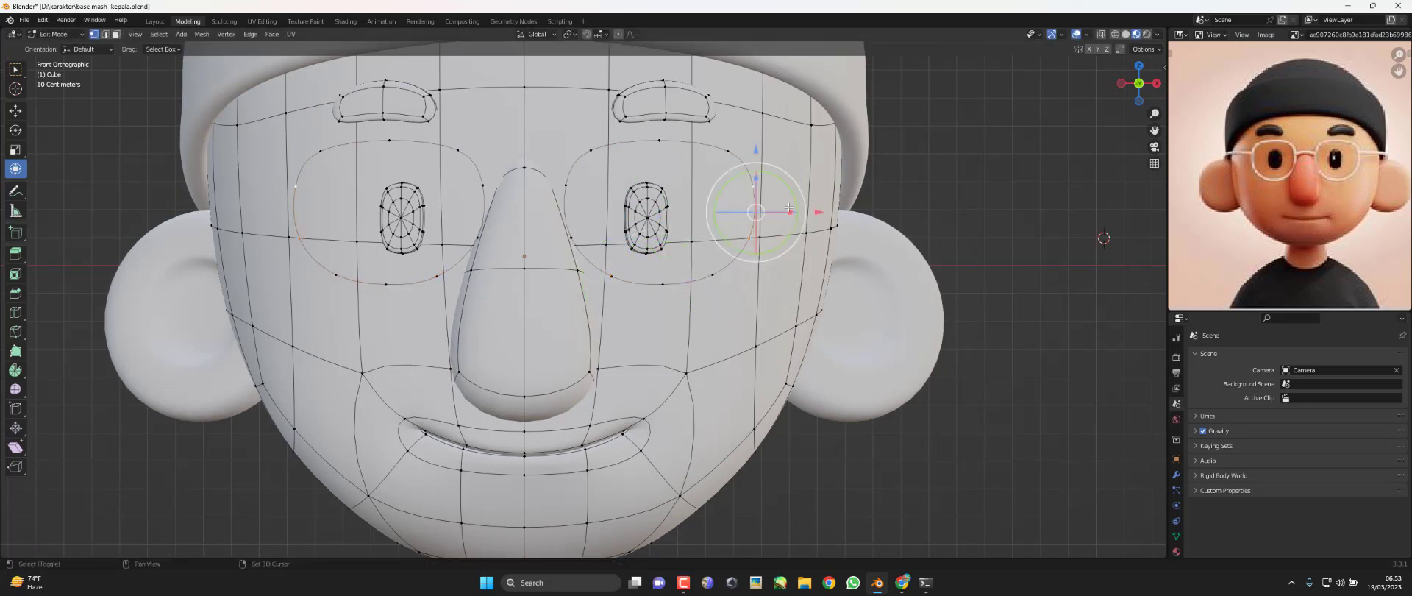
key(g)
drag(807, 215, 829, 220)
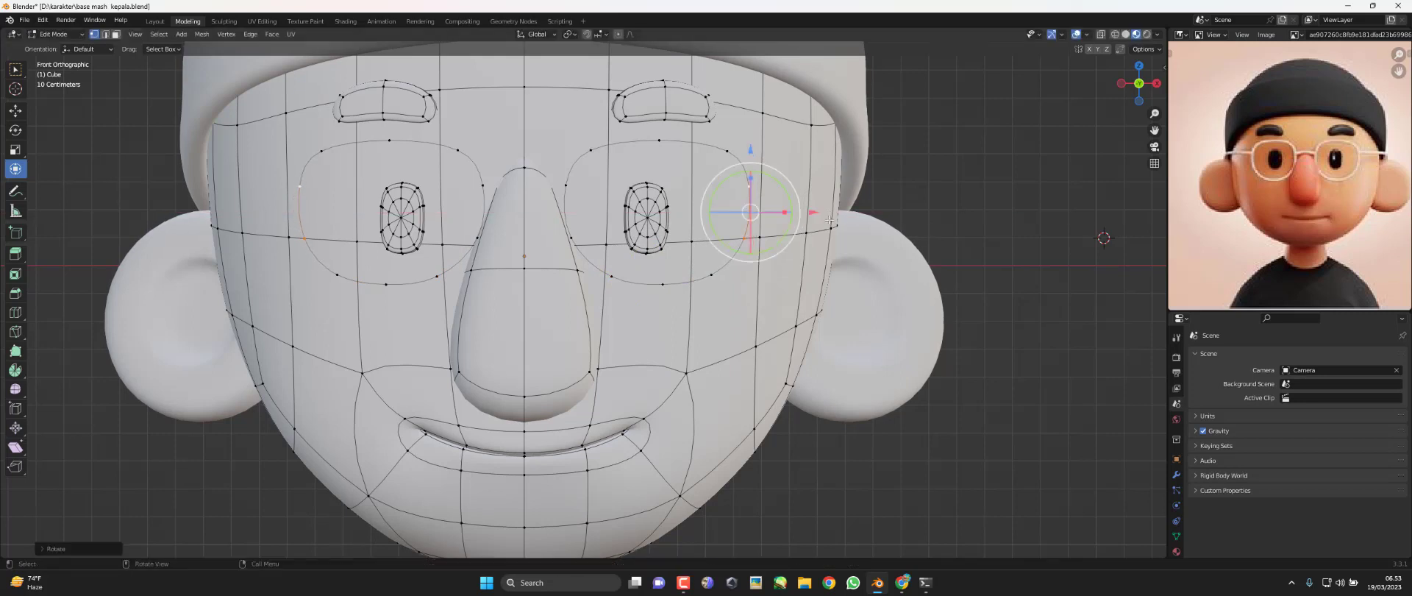
click(574, 181)
key(g)
click(575, 192)
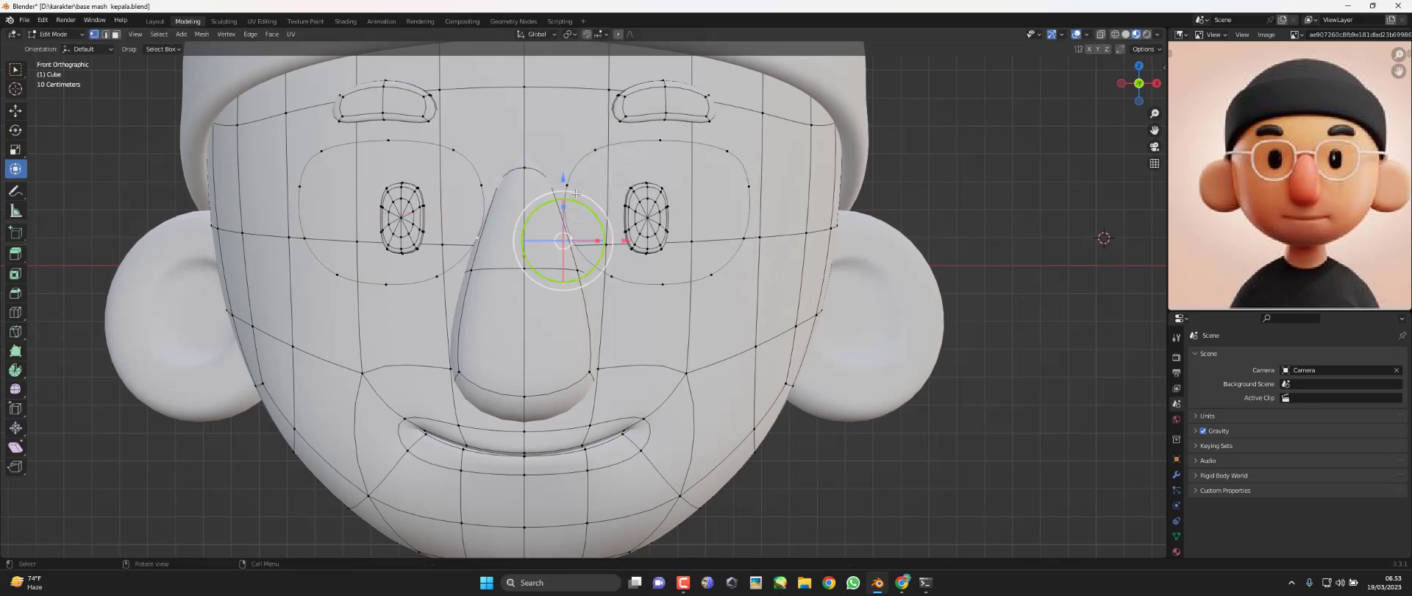
key(g)
click(617, 193)
key(r)
click(620, 195)
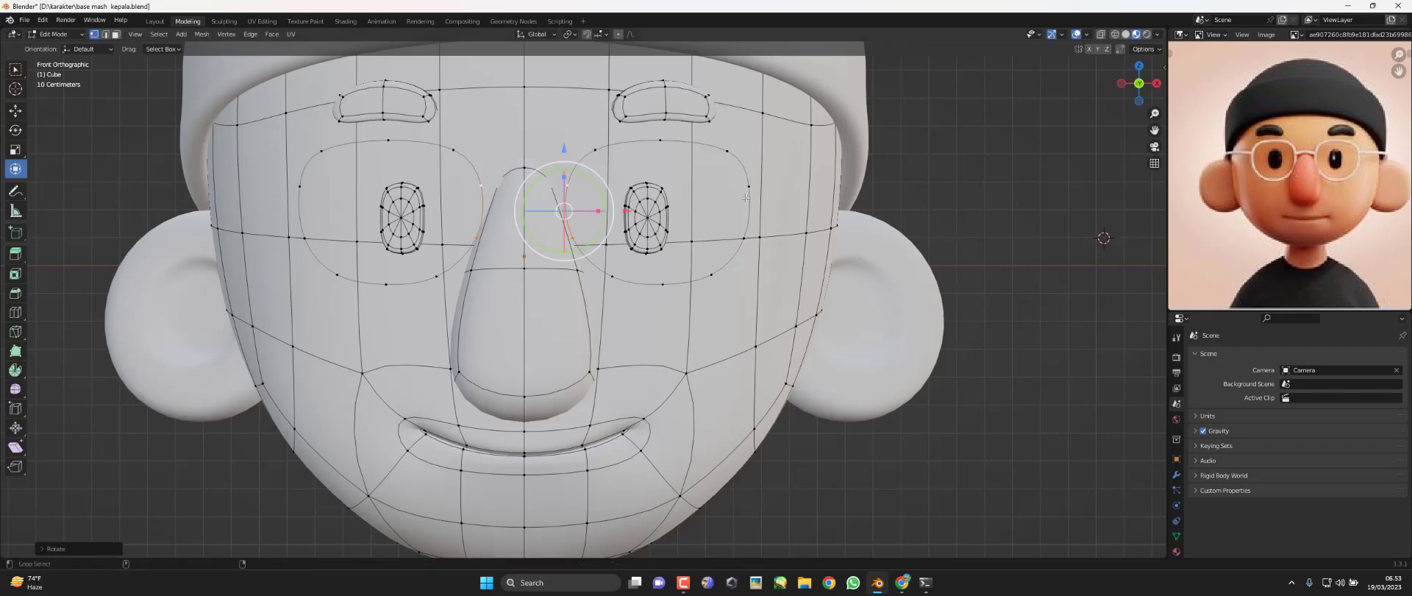
Select both glasses lens outlines and extrude them in place
alt+click(746, 197)
shift+middle_drag(738, 283, 712, 293)
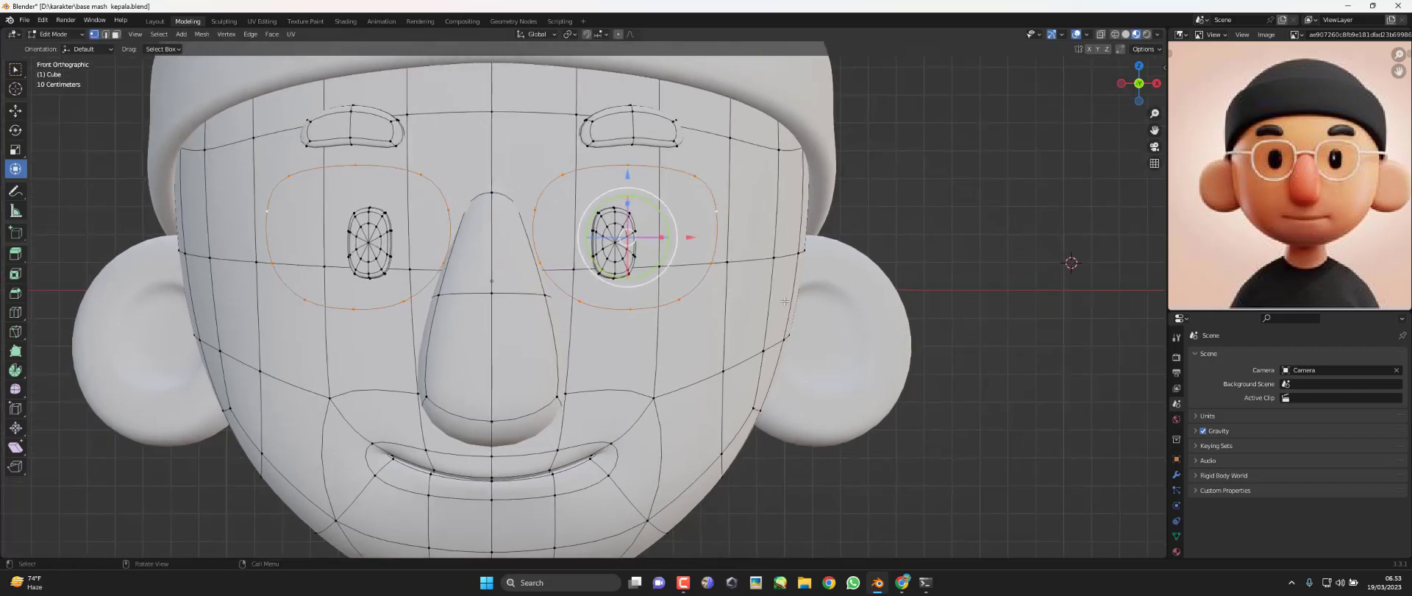
key(e)
right_click(849, 359)
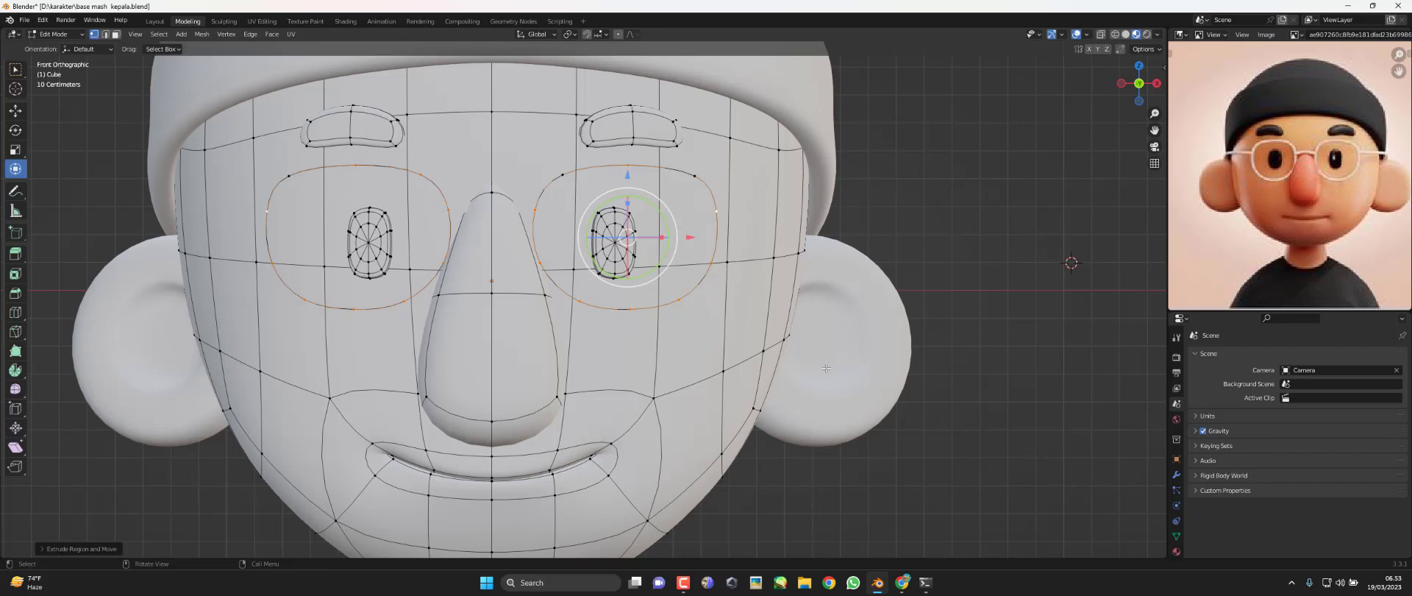
Shrink the lens rim loops to about 0.9, then extrude the rims outward about 0.0317 m for depth
key(s)
click(802, 356)
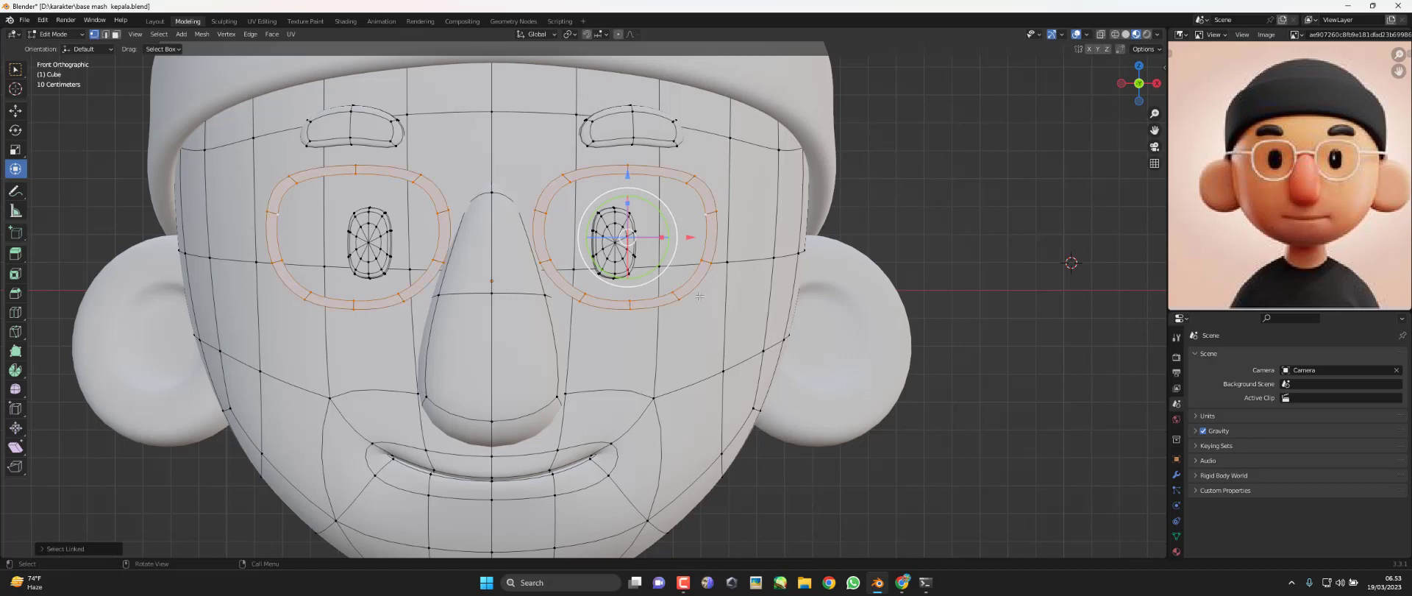
key(KP_3)
scroll(540, 274, up, 2)
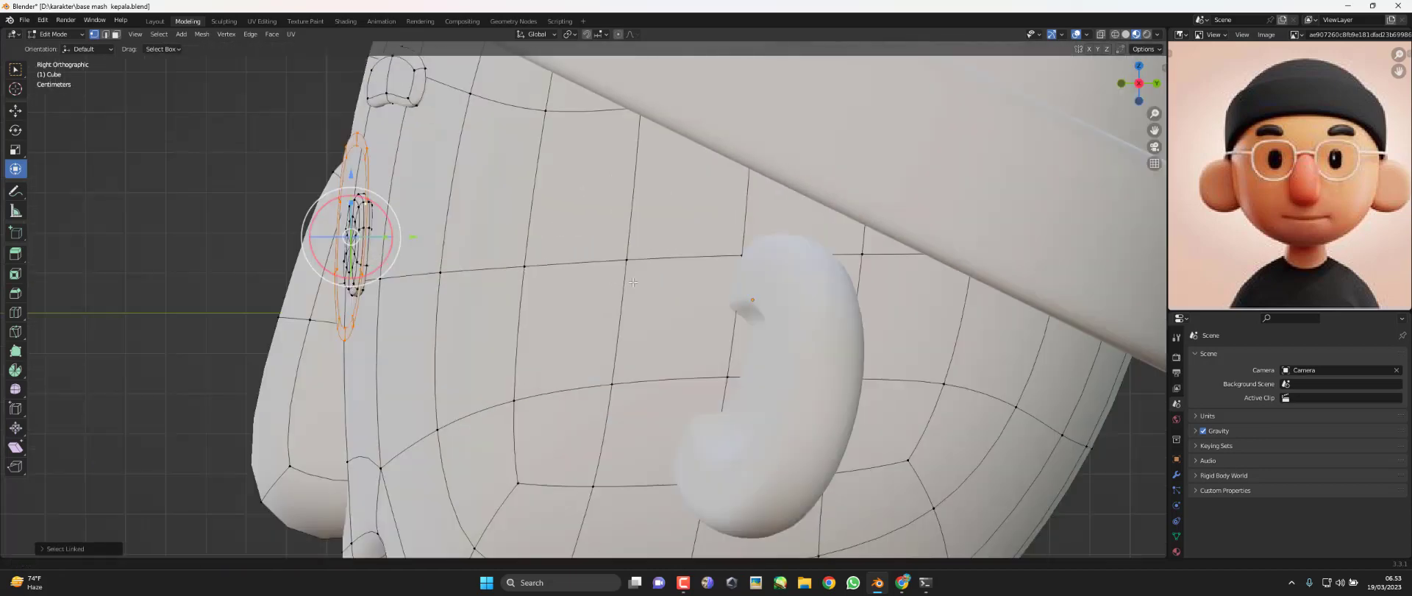
scroll(540, 274, up, 2)
key(e)
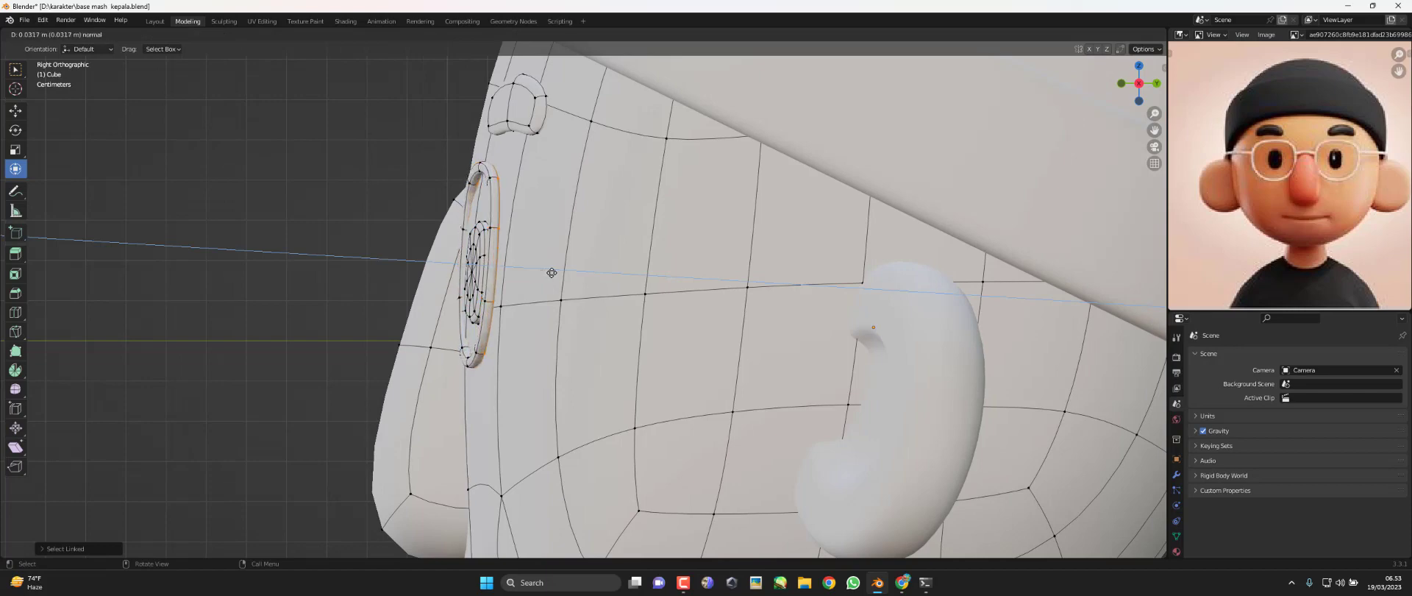
click(552, 271)
key(KP_1)
key(Tab)
scroll(690, 289, down, 2)
Reposition the glasses frame corner and bottom vertices to reshape the rims
key(Tab)
scroll(649, 314, up, 2)
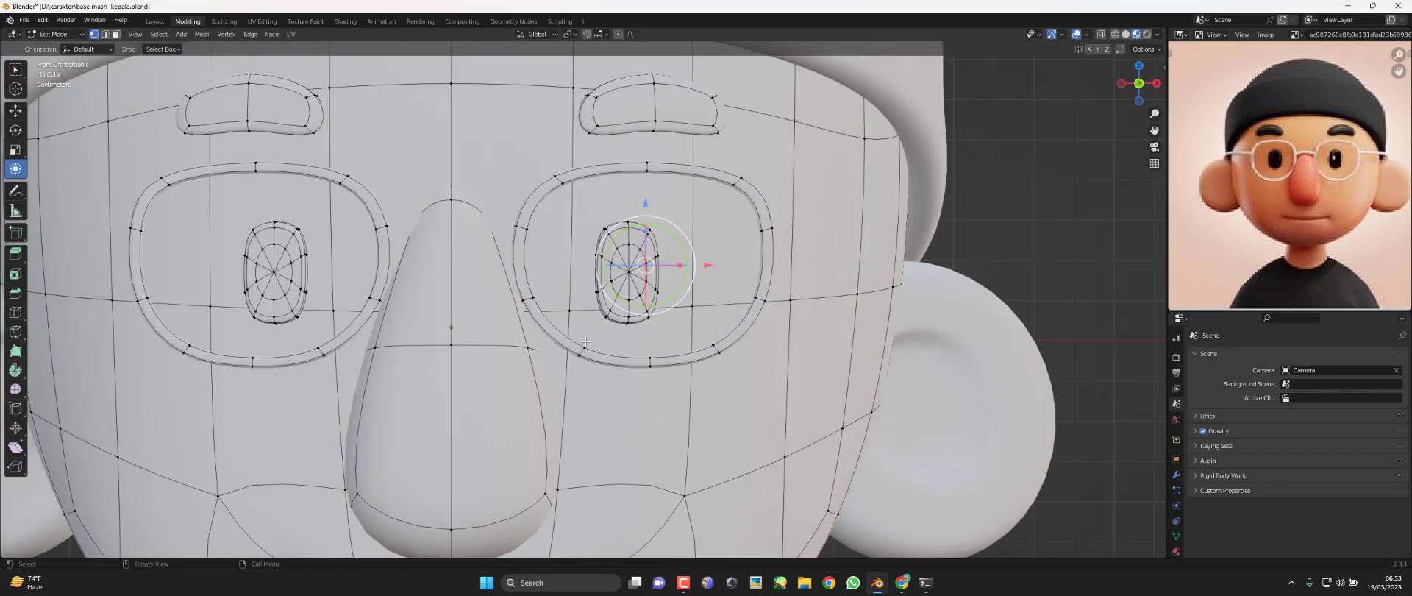
click(581, 352)
shift+middle_drag(580, 353, 581, 298)
key(g)
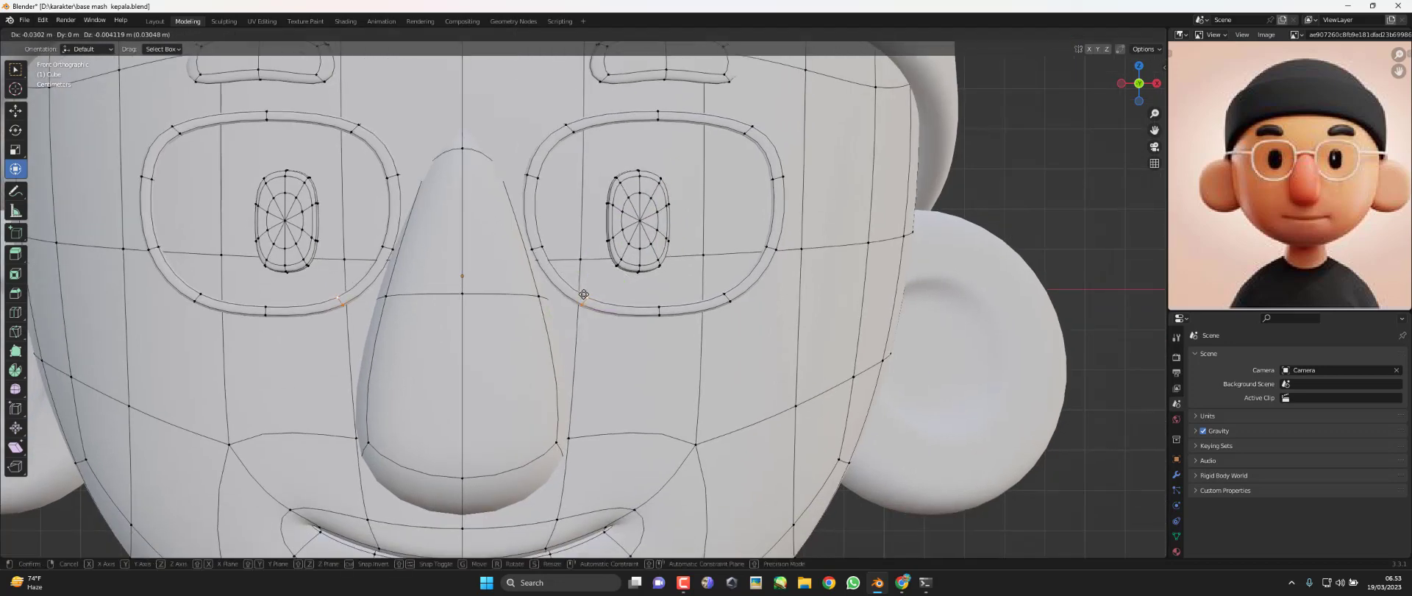
click(582, 294)
click(726, 299)
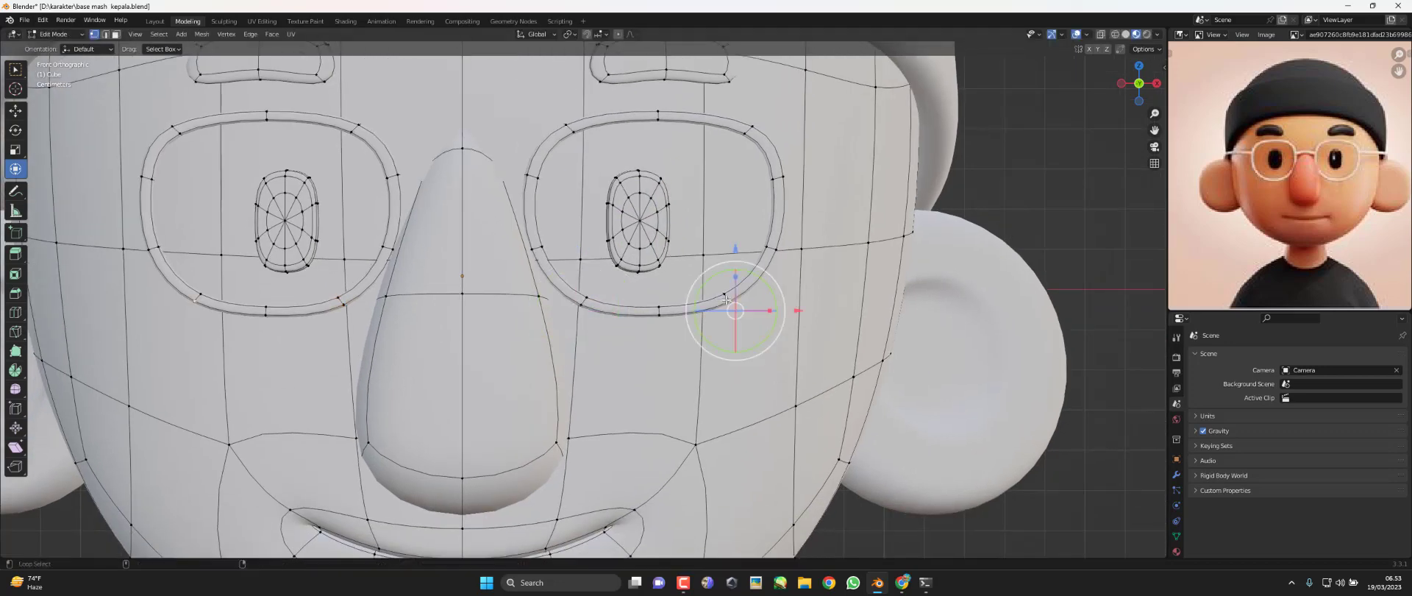
key(g)
click(734, 295)
click(656, 310)
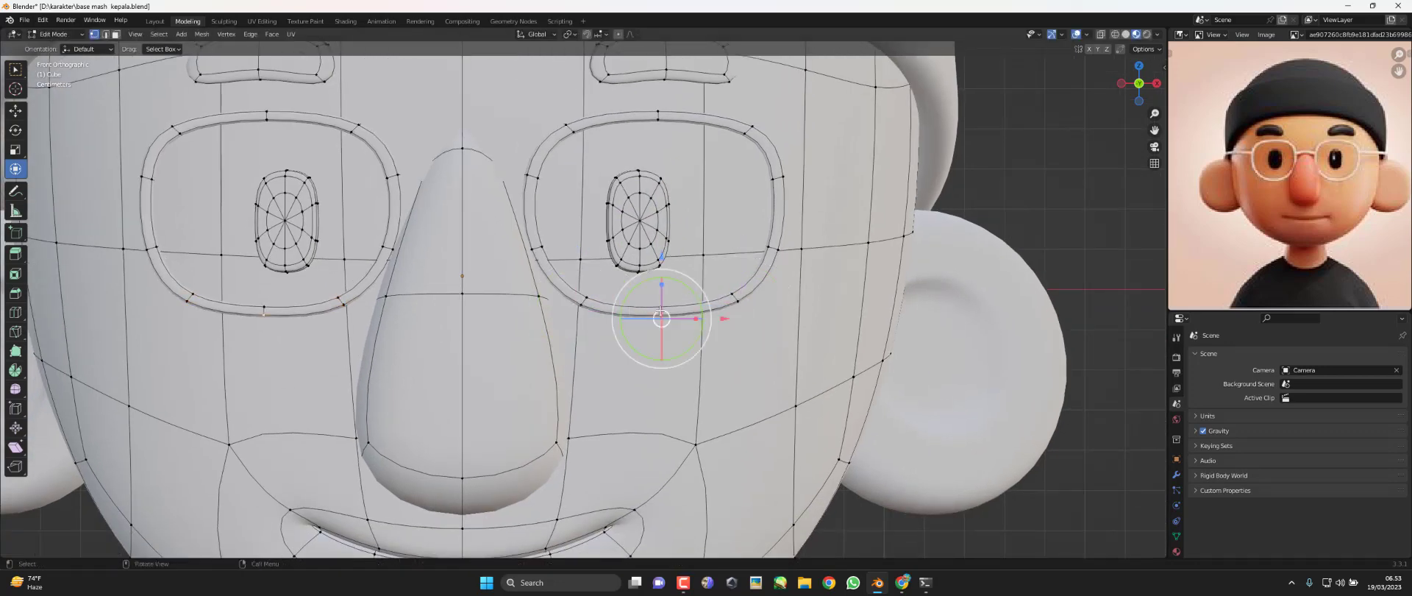
key(g)
click(661, 303)
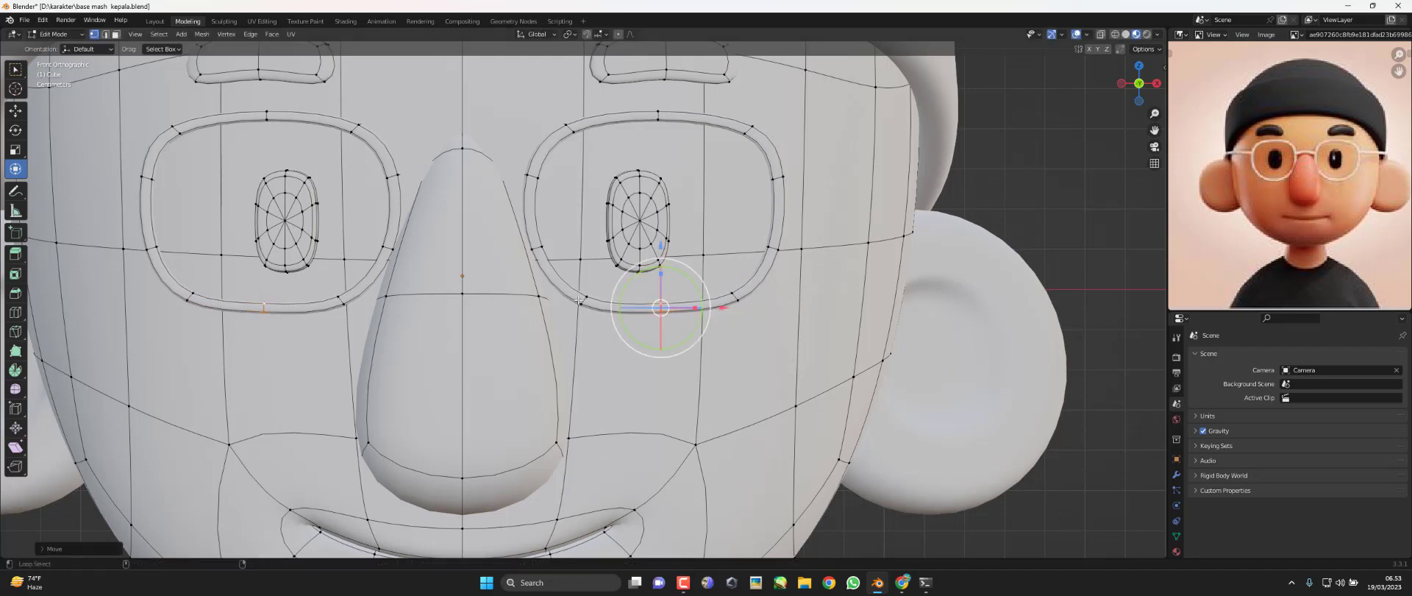
Move and tilt the frame's bottom edge loop, then check the head in Object Mode
alt+click(685, 302)
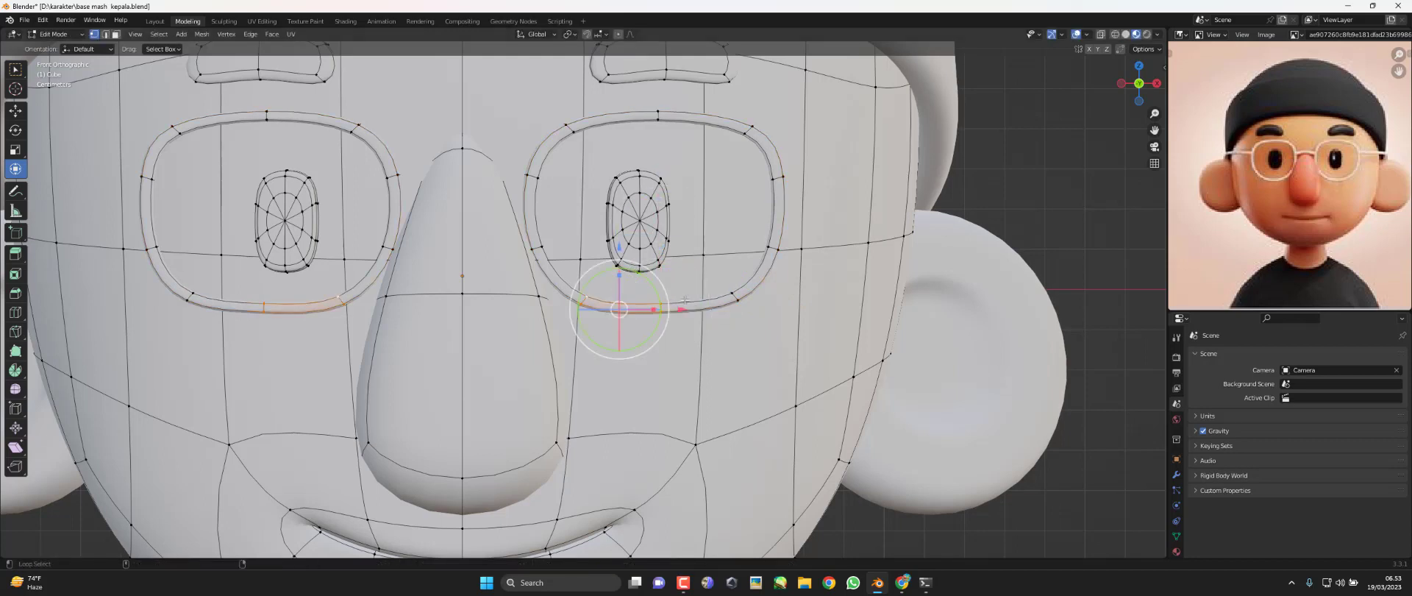
key(g)
click(732, 292)
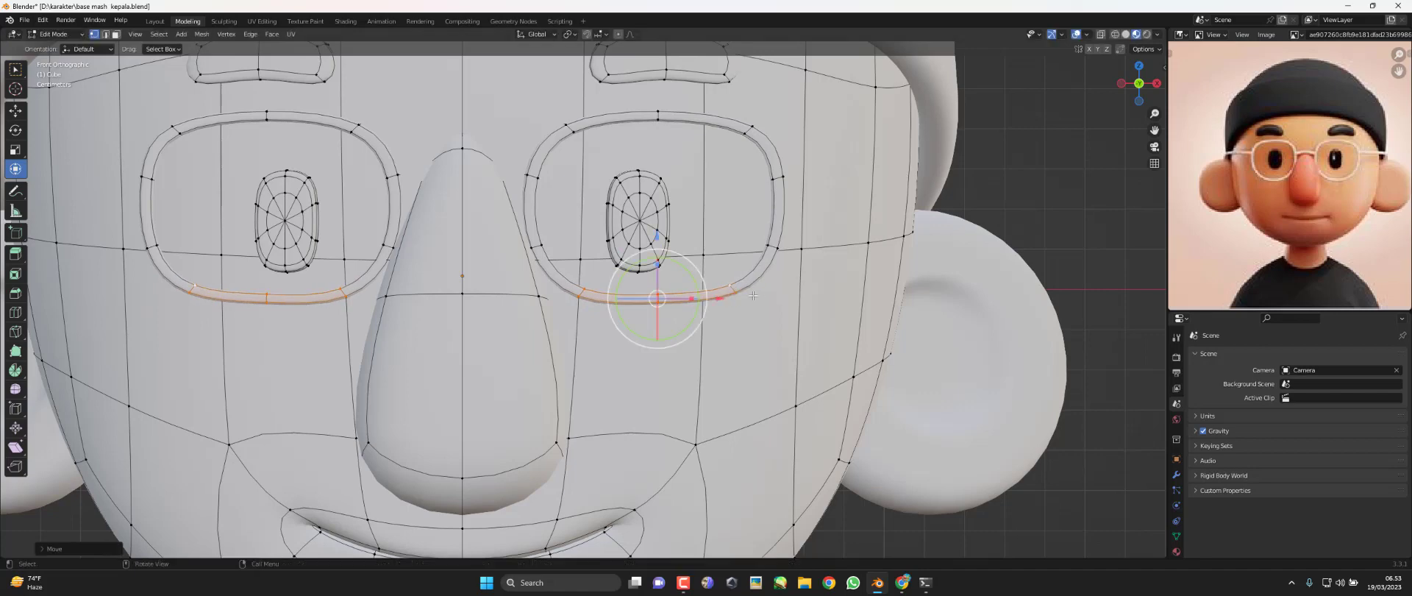
key(r)
click(759, 298)
click(658, 113)
key(Tab)
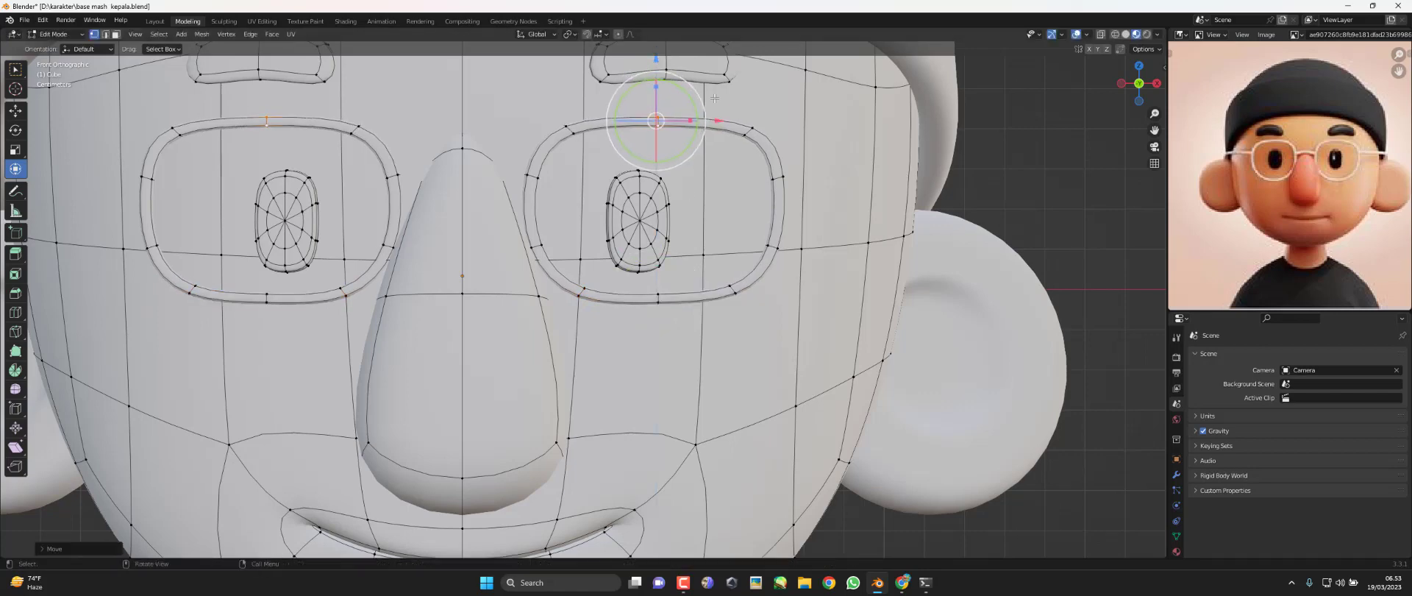
scroll(745, 233, down, 5)
mouse_move(745, 233)
middle_down()
mouse_move(719, 286)
mouse_move(678, 297)
middle_up()
key(Tab)
Duplicate a frame vertex, then rotate and move the copy to the top of the nose
key(KP_1)
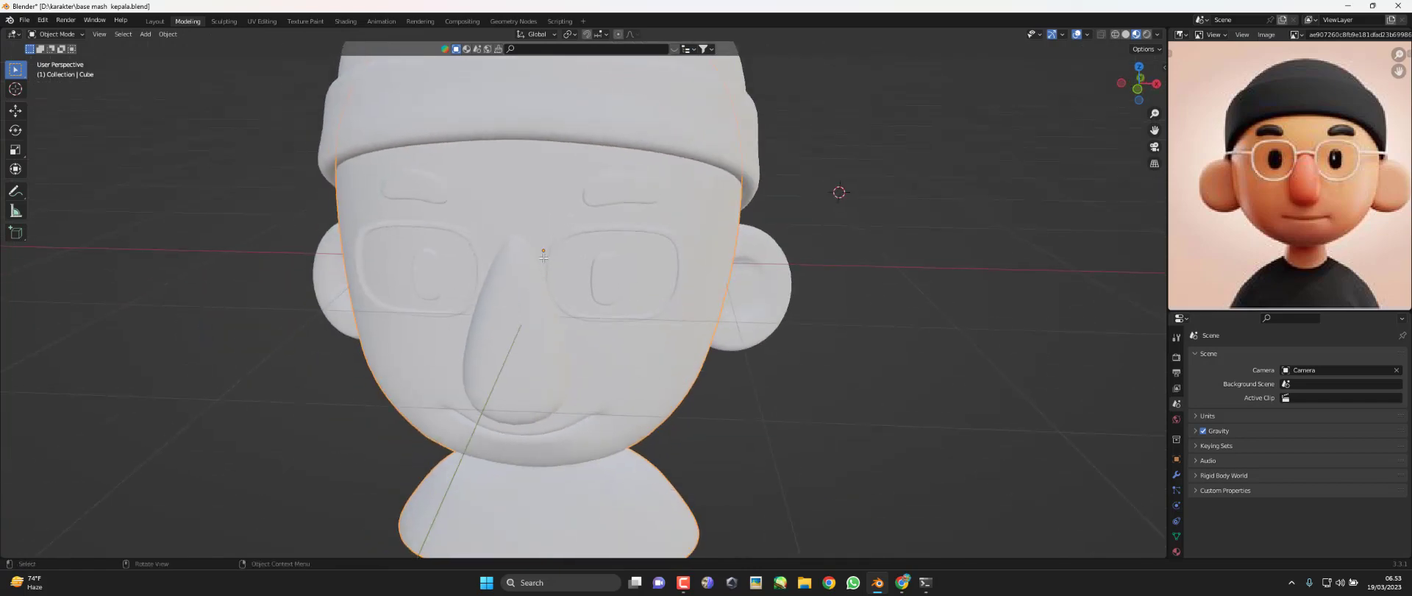
scroll(528, 230, up, 4)
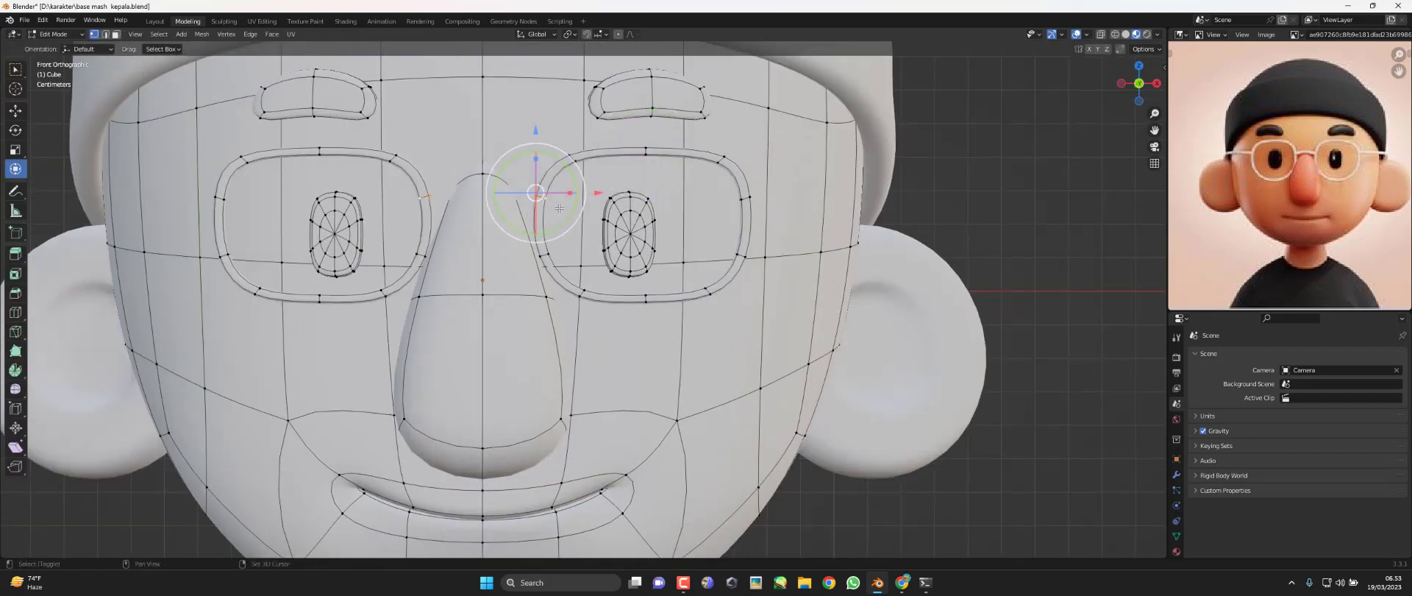
scroll(518, 209, up, 1)
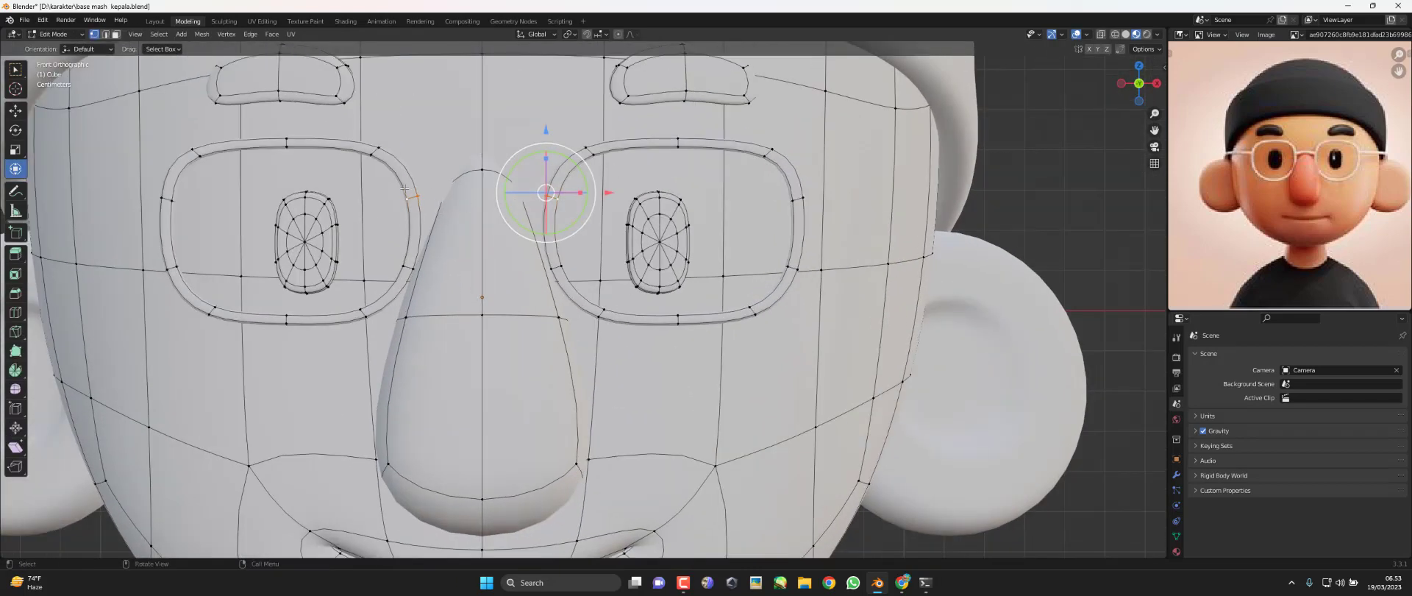
shift+middle_drag(404, 189, 422, 222)
key(shift+d)
click(614, 216)
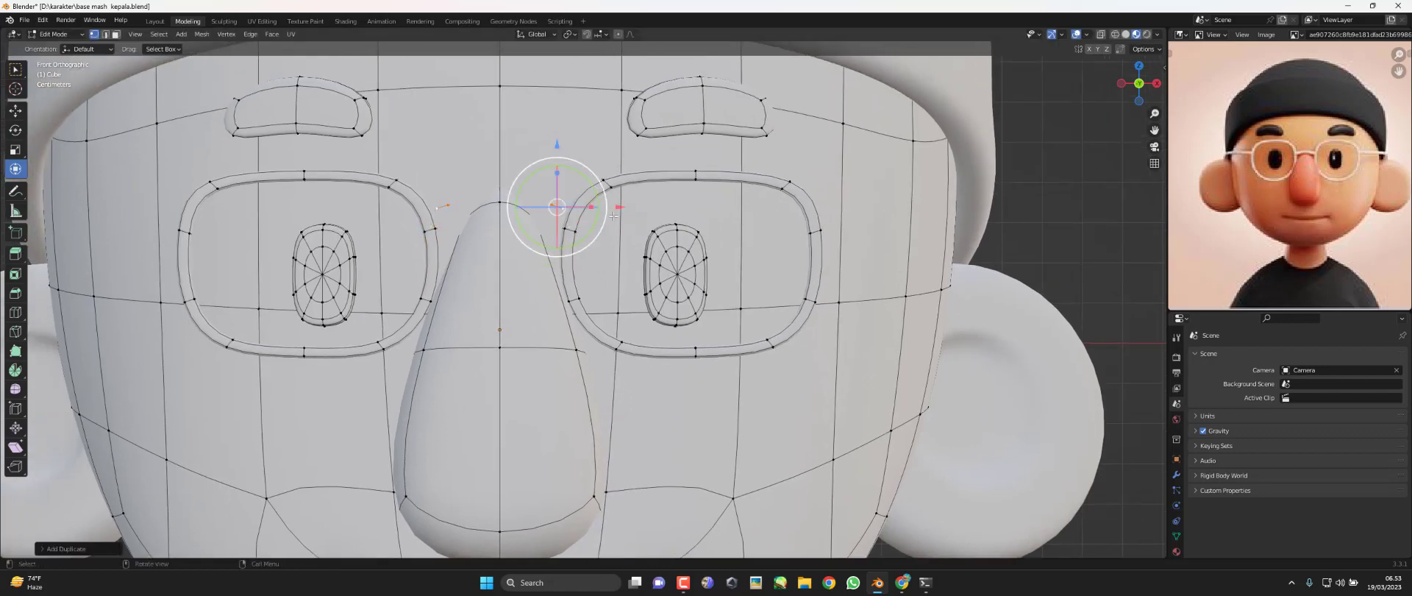
key(r)
click(578, 277)
key(g)
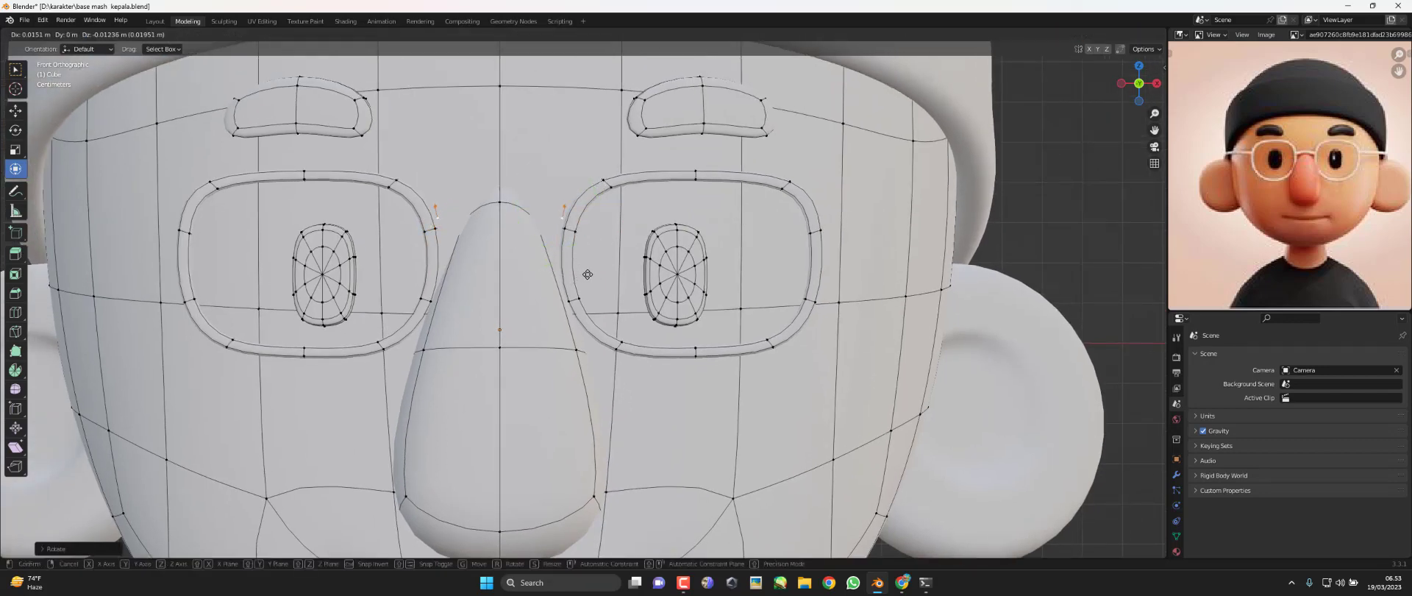
click(590, 293)
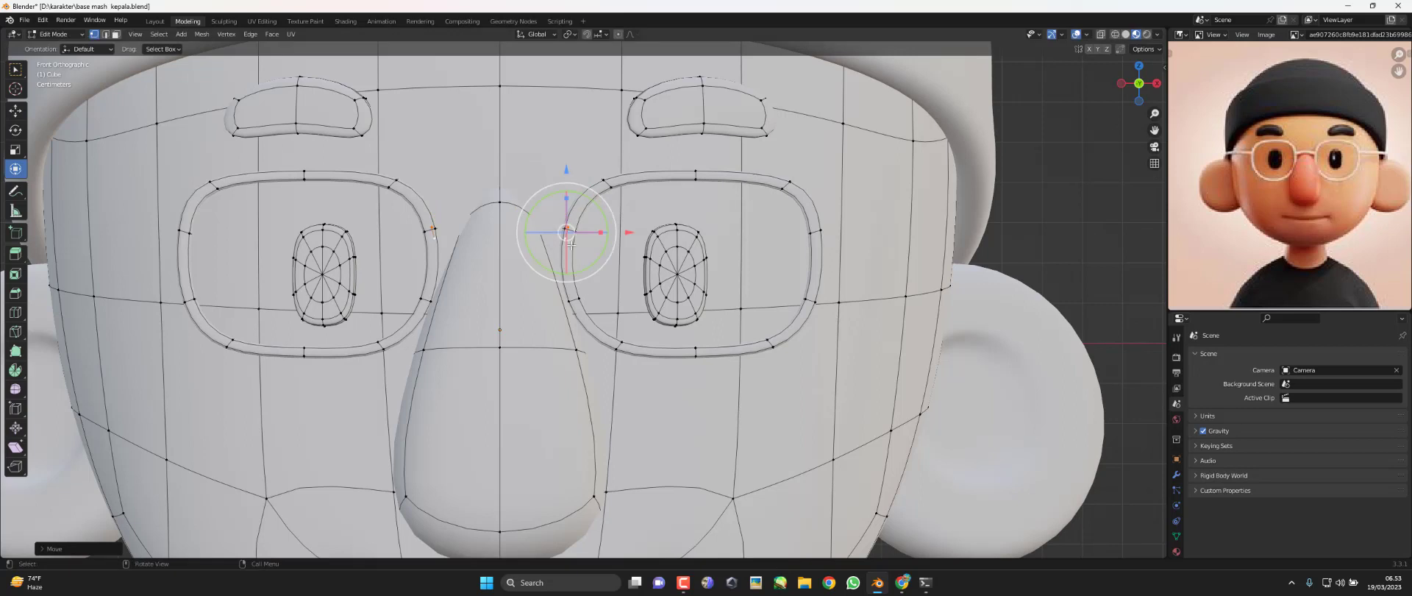
Extrude bridge edges across the nose and adjust both ends into a curved arch
key(e)
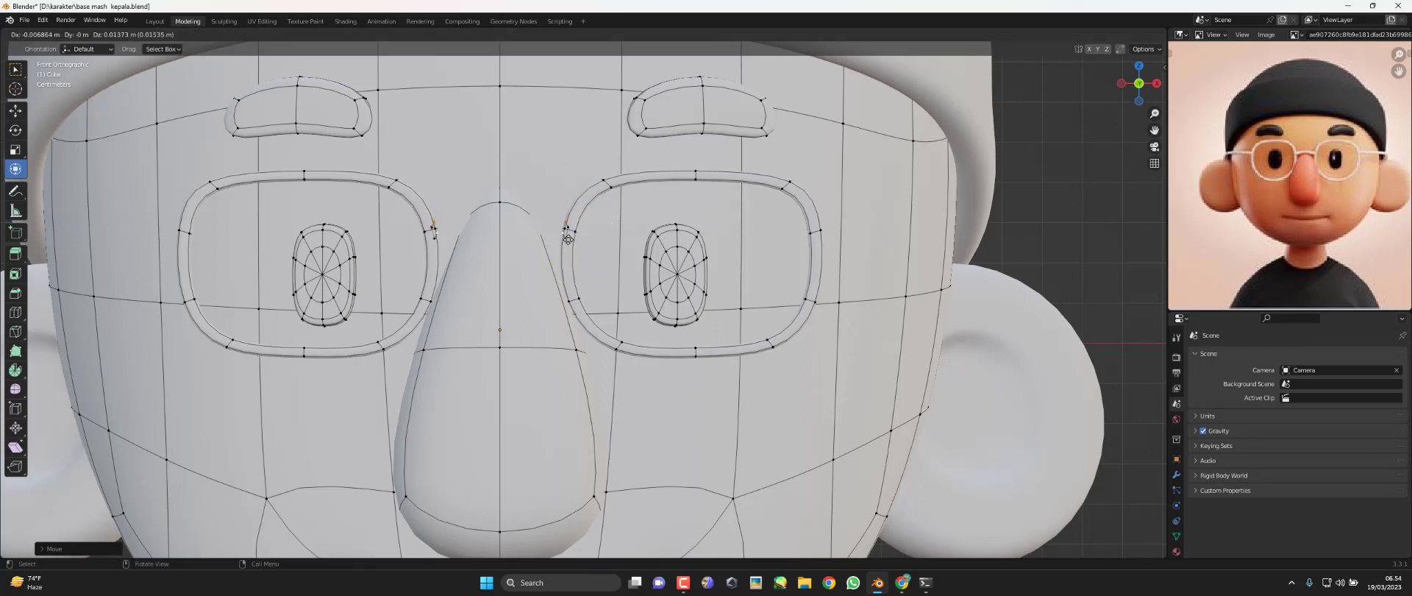
click(544, 222)
key(g)
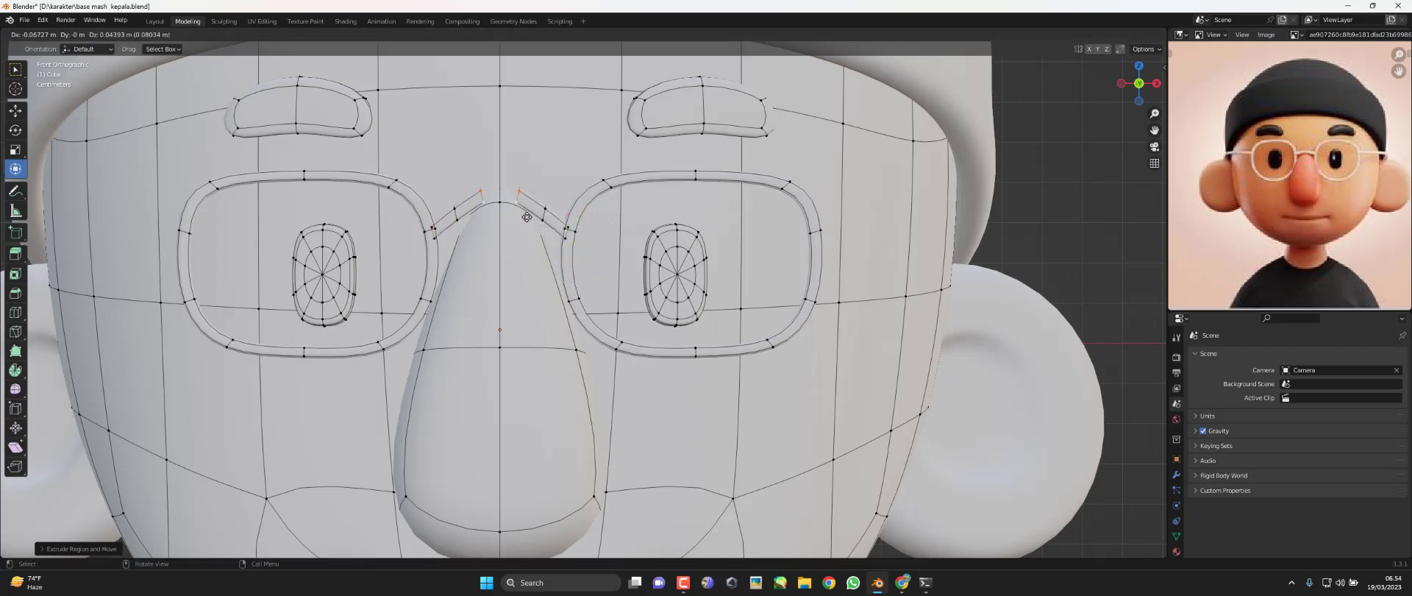
click(527, 217)
key(g)
right_click(487, 215)
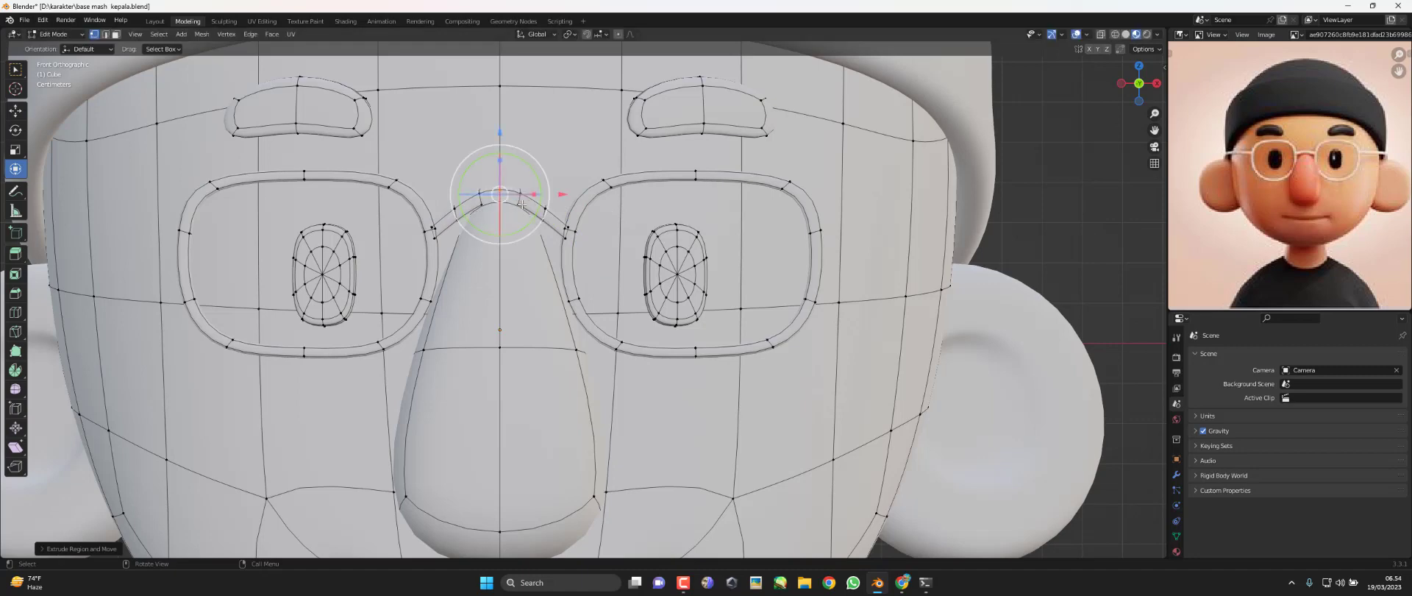
mouse_move(521, 204)
mouse_down()
mouse_move(548, 144)
mouse_move(530, 204)
mouse_up()
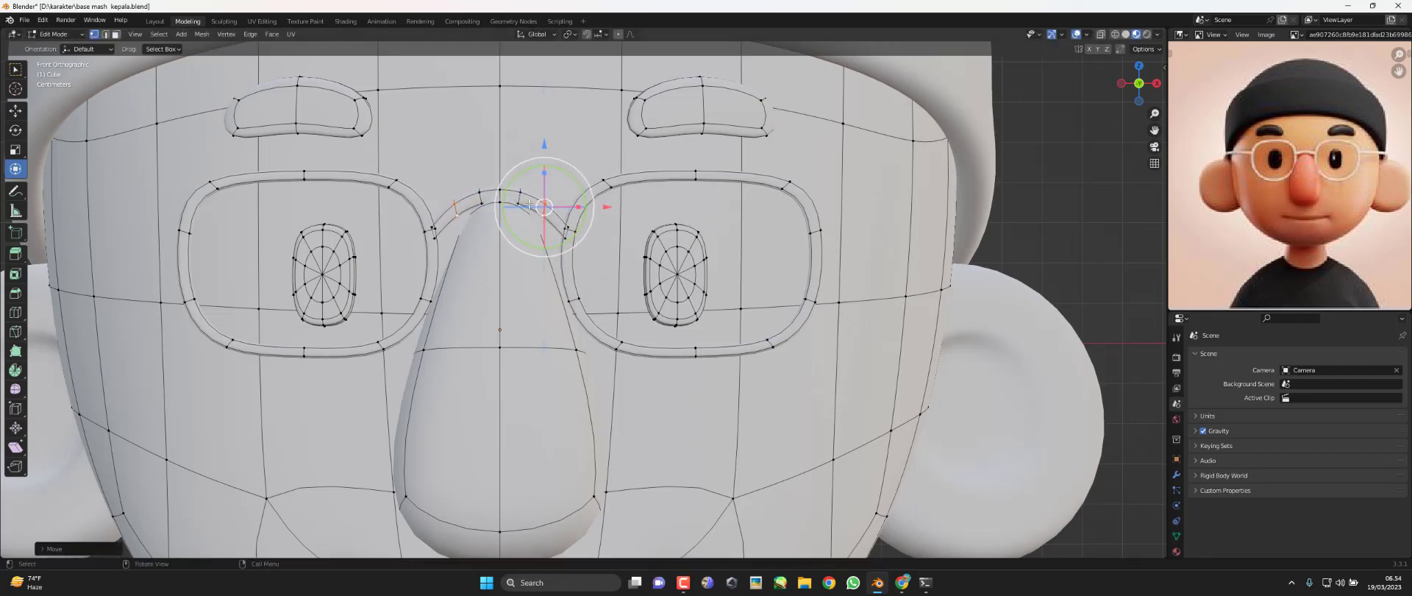
shift+click(567, 232)
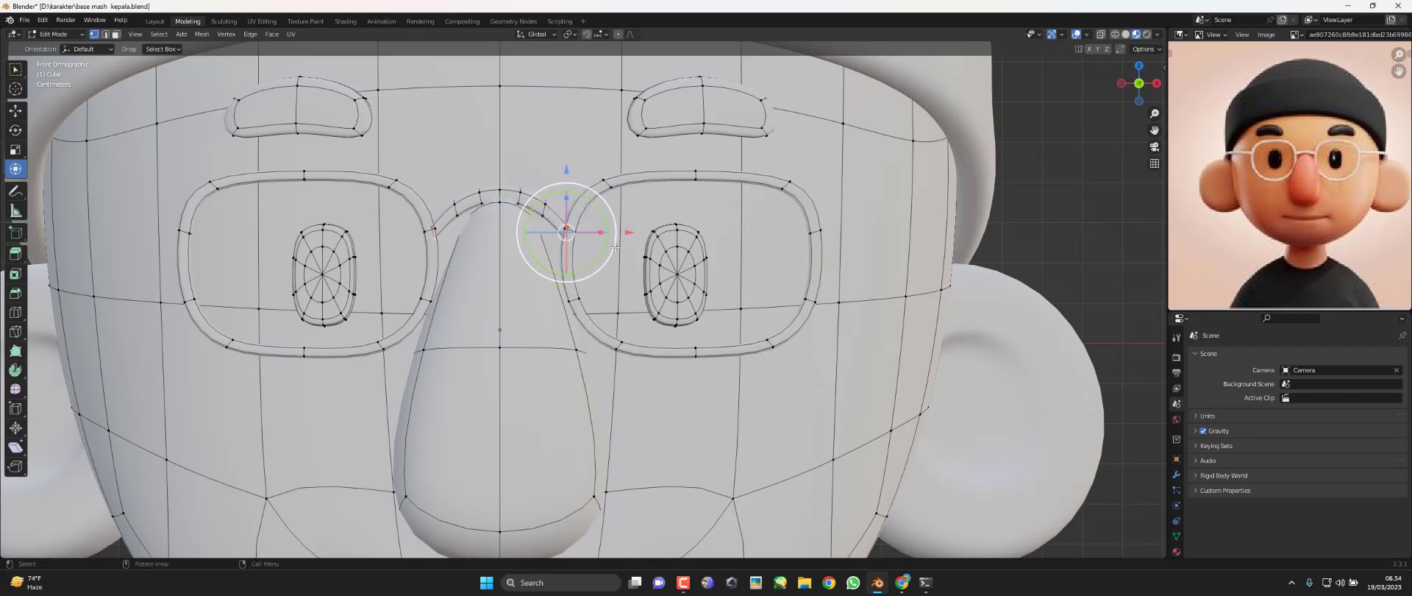
key(g)
click(596, 220)
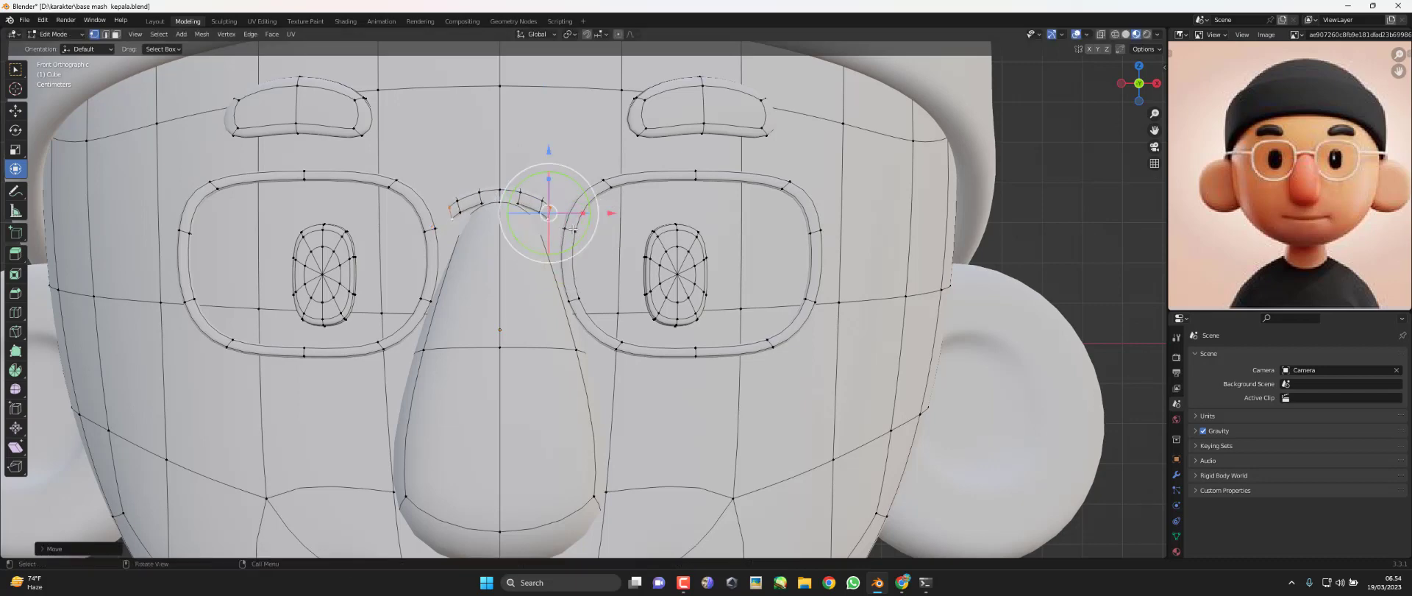
Move the connected frames inward toward the nose and shift the bridge vertices left along X
key(l)
key(g)
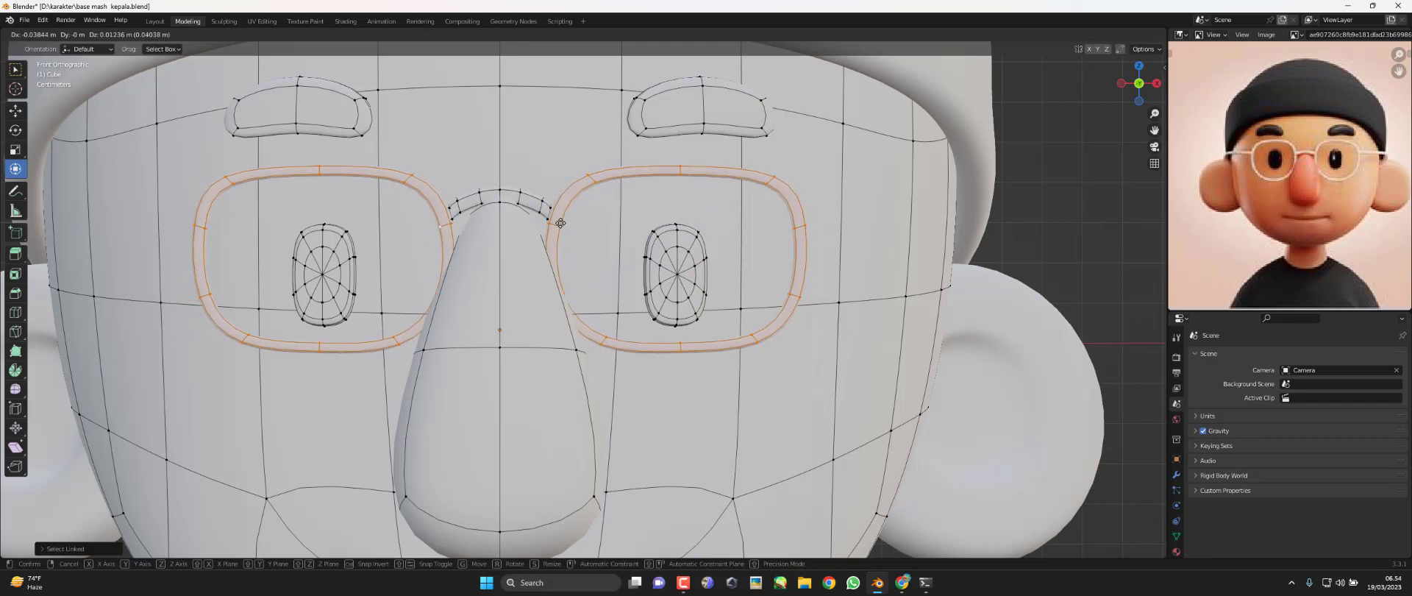
click(560, 221)
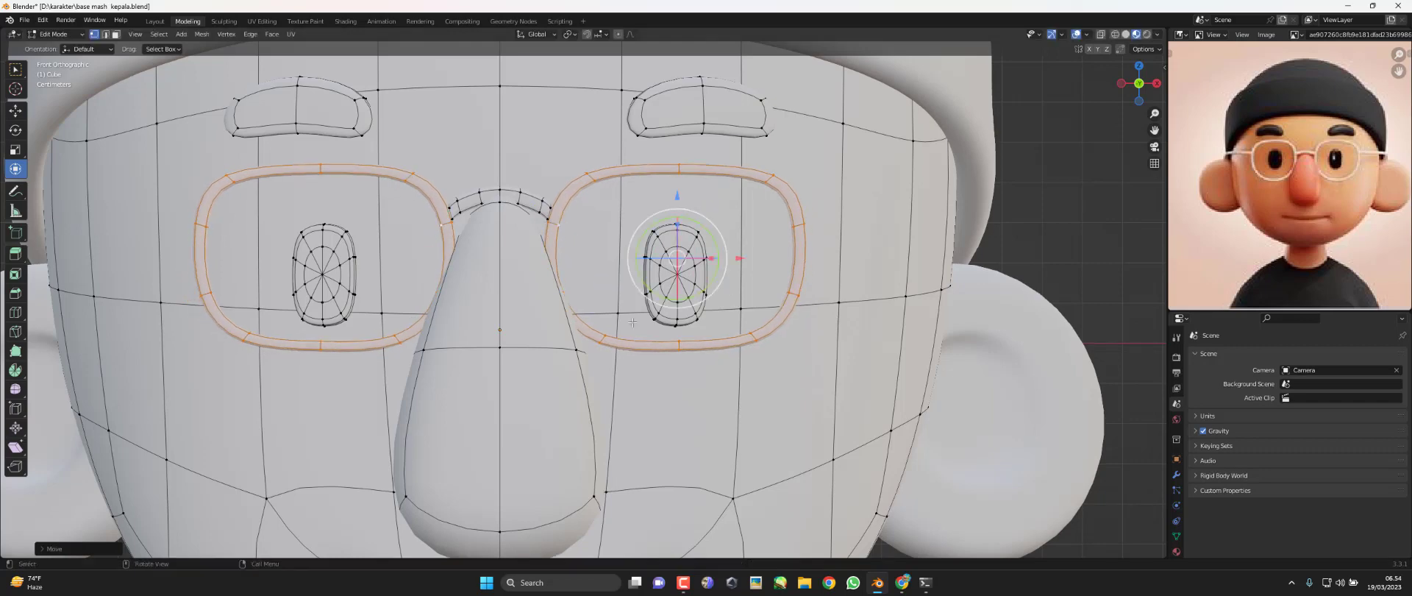
click(580, 347)
drag(651, 345, 626, 347)
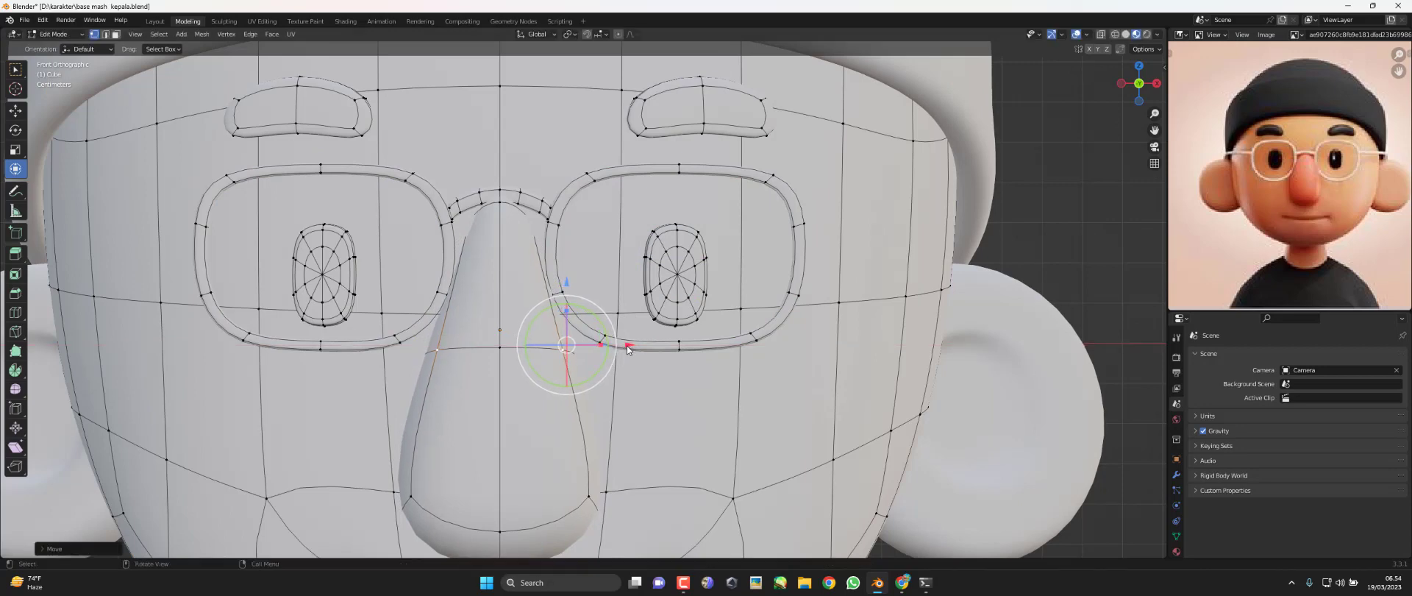
Preview the tightened frames and bridge in Object Mode from the side and front
key(Tab)
key(Tab)
click(500, 157)
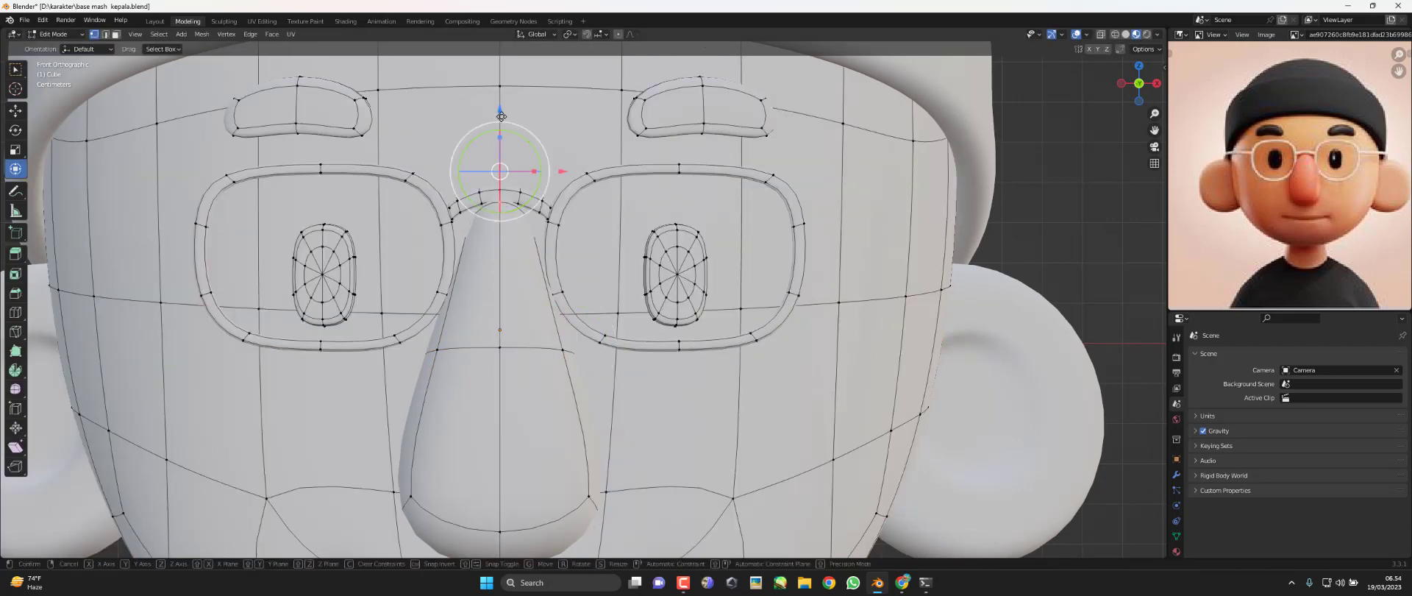
key(Tab)
scroll(739, 236, down, 4)
scroll(739, 234, down, 2)
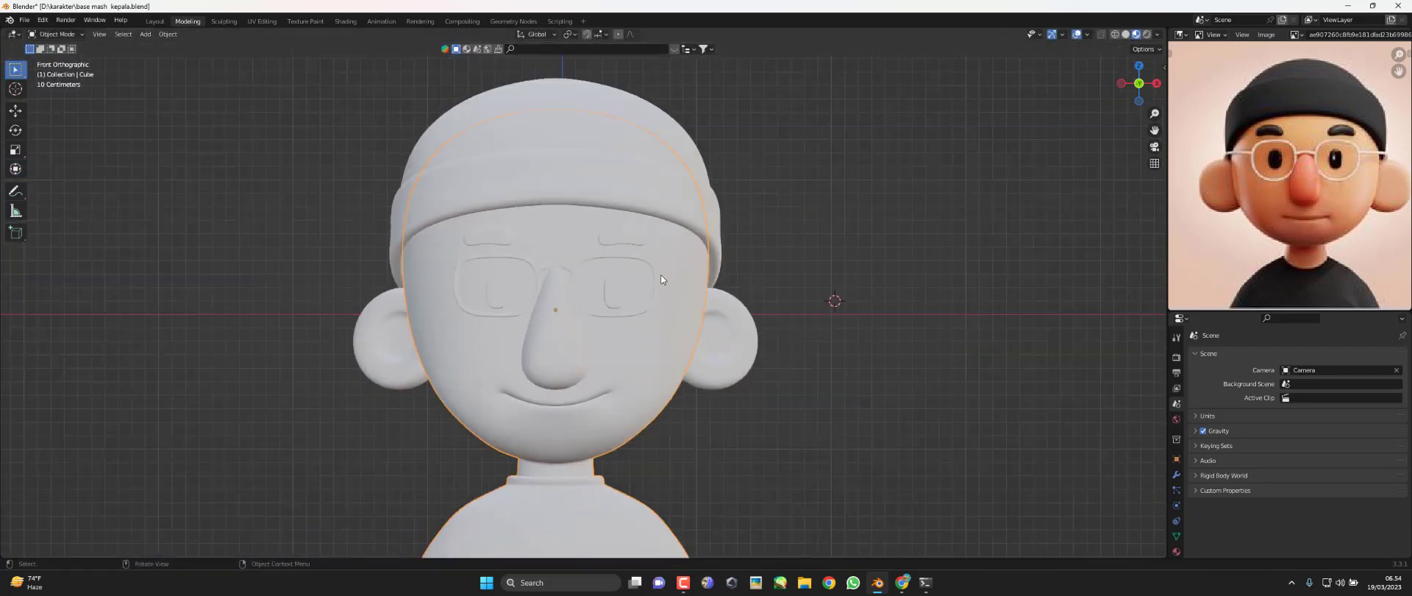
middle_drag(738, 234, 621, 276)
key(KP_1)
scroll(715, 279, up, 5)
key(Tab)
scroll(757, 282, up, 2)
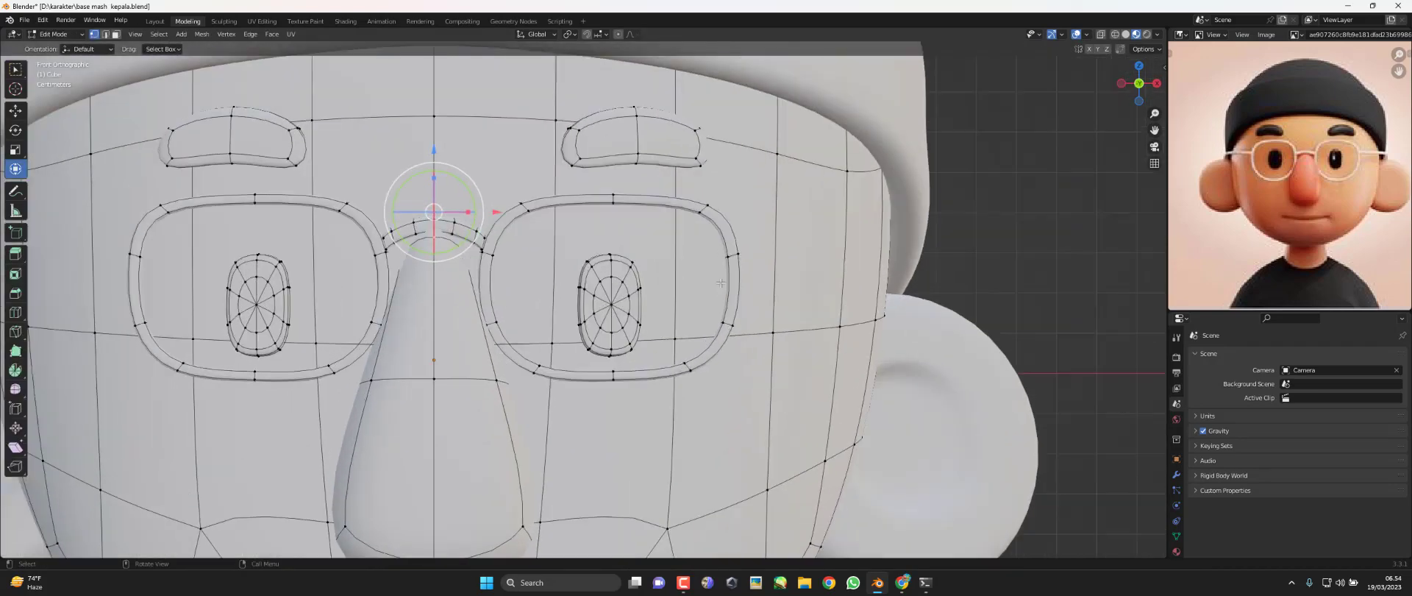
Select an outer vertex on the right glasses rim and inspect it from the side
click(731, 254)
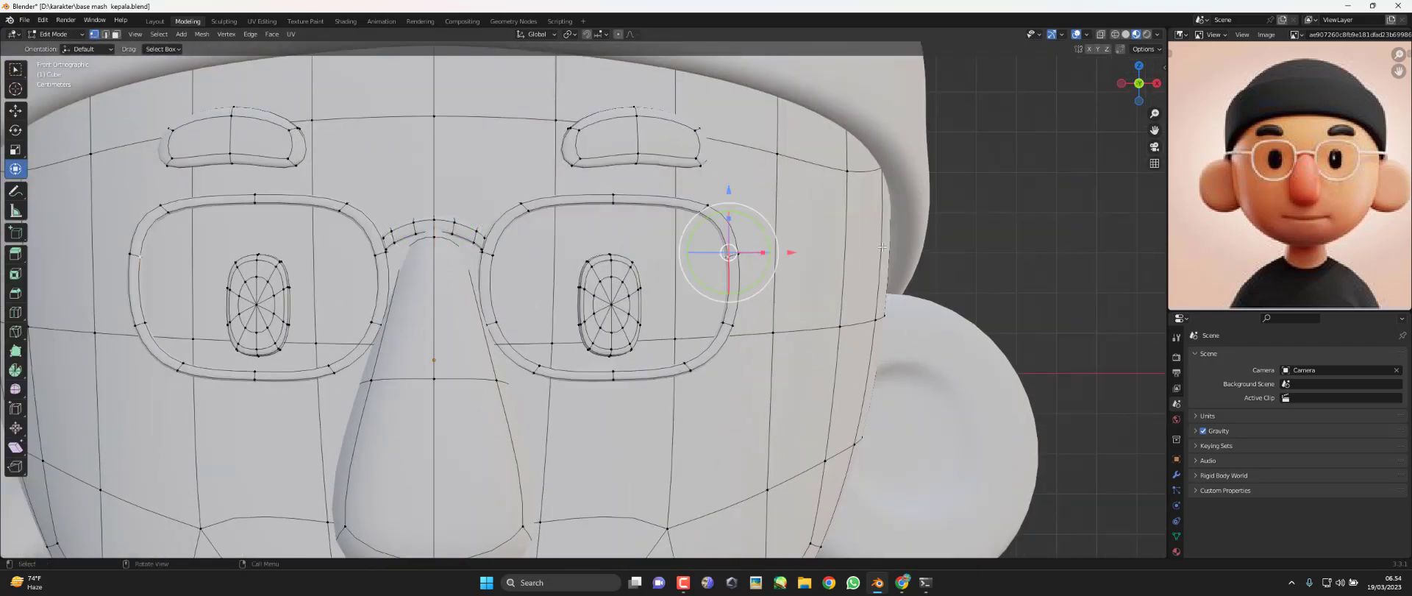
shift+middle_drag(763, 262, 701, 248)
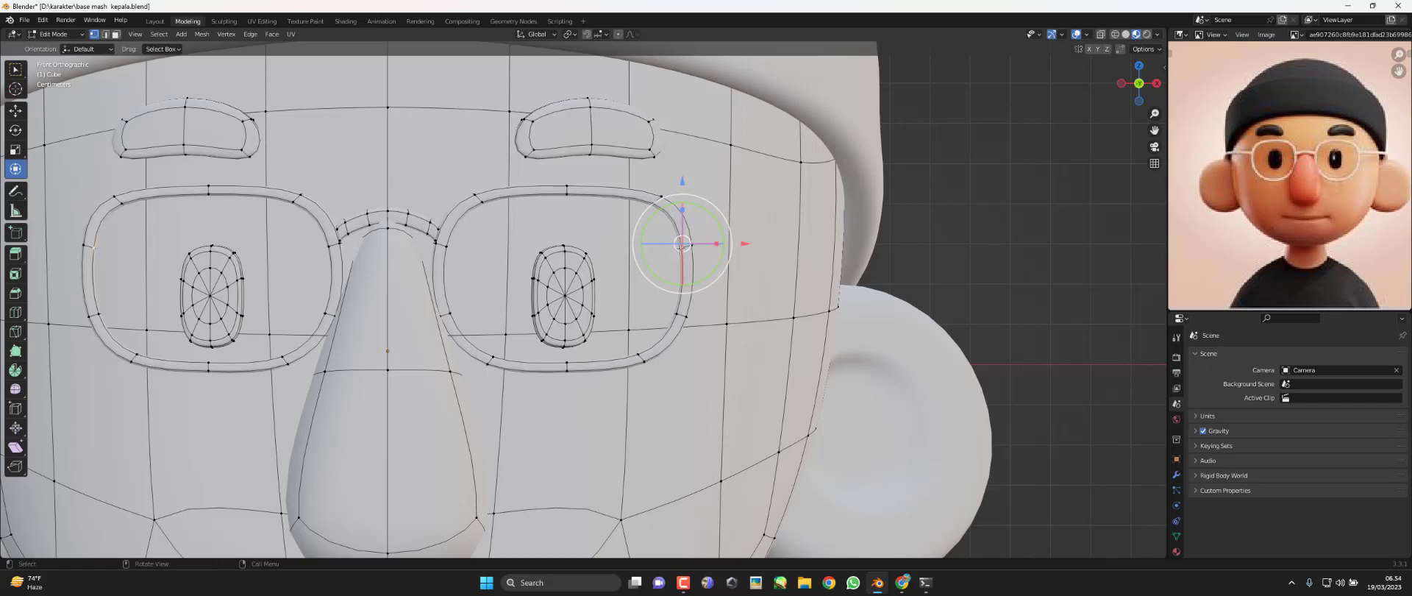
scroll(655, 251, up, 2)
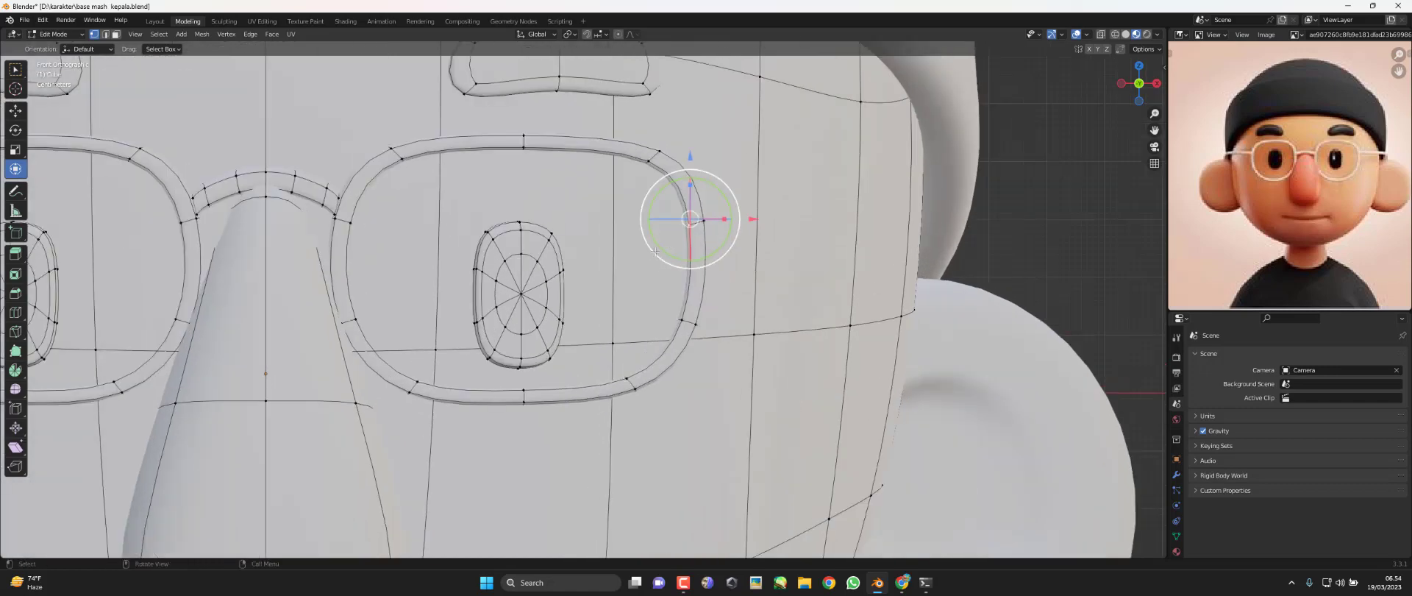
middle_drag(696, 220, 588, 253)
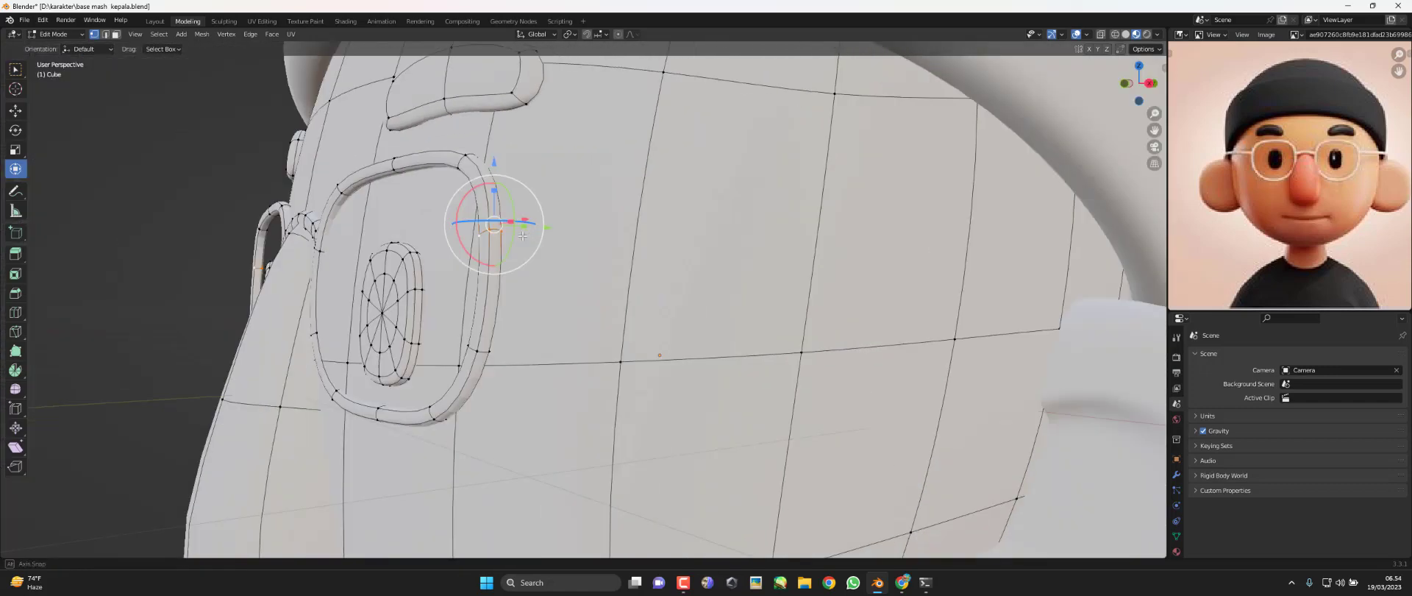
key(KP_1)
Duplicate the right rim's outer edge, rotate and place it, then slide it outward along X
key(g)
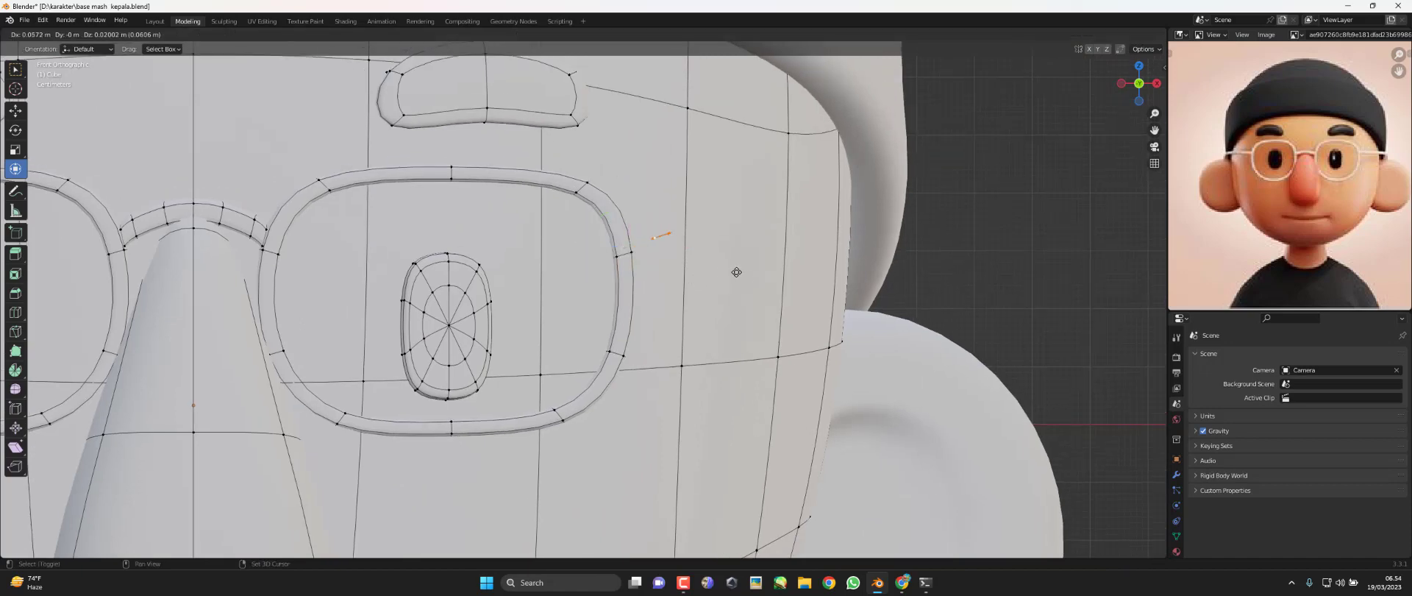
click(696, 315)
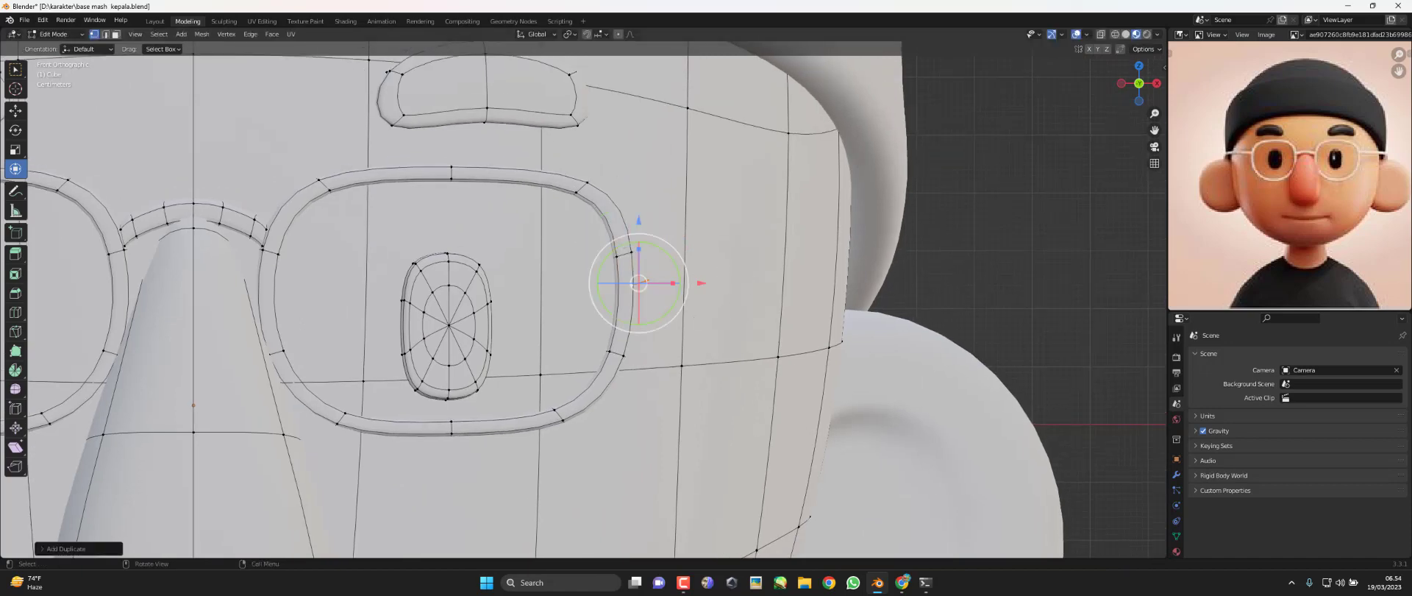
key(r)
click(684, 200)
key(g)
click(623, 294)
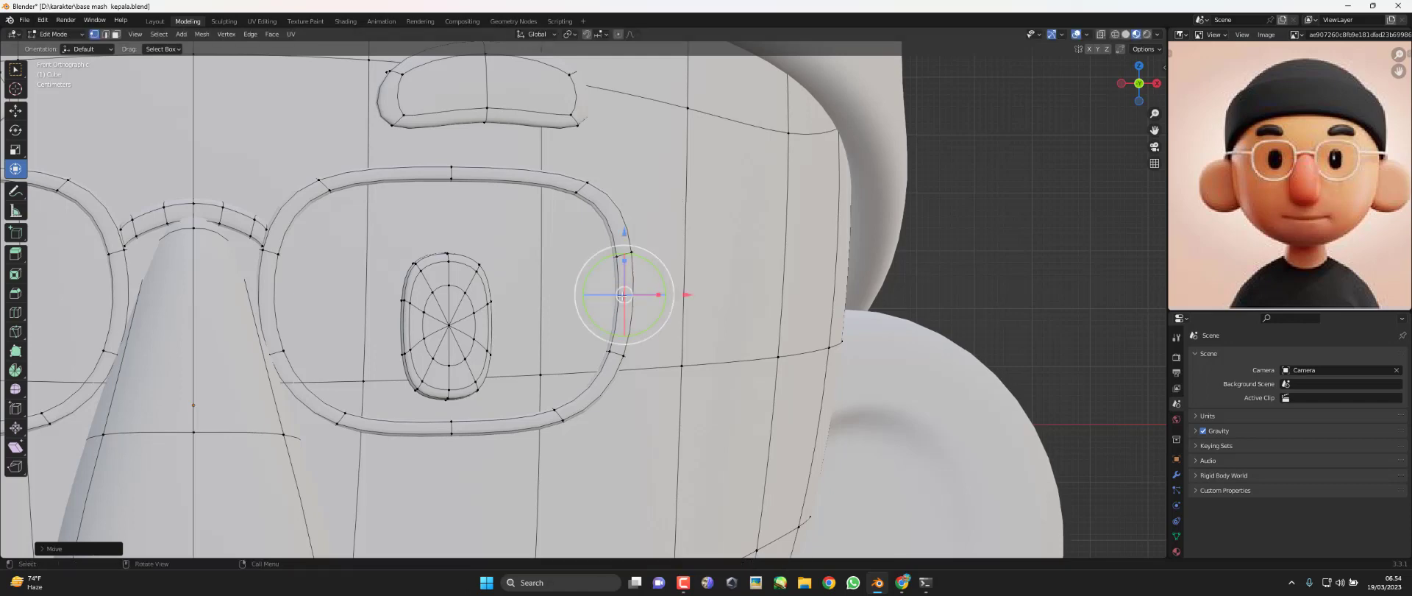
shift+middle_drag(675, 293, 655, 294)
key(e)
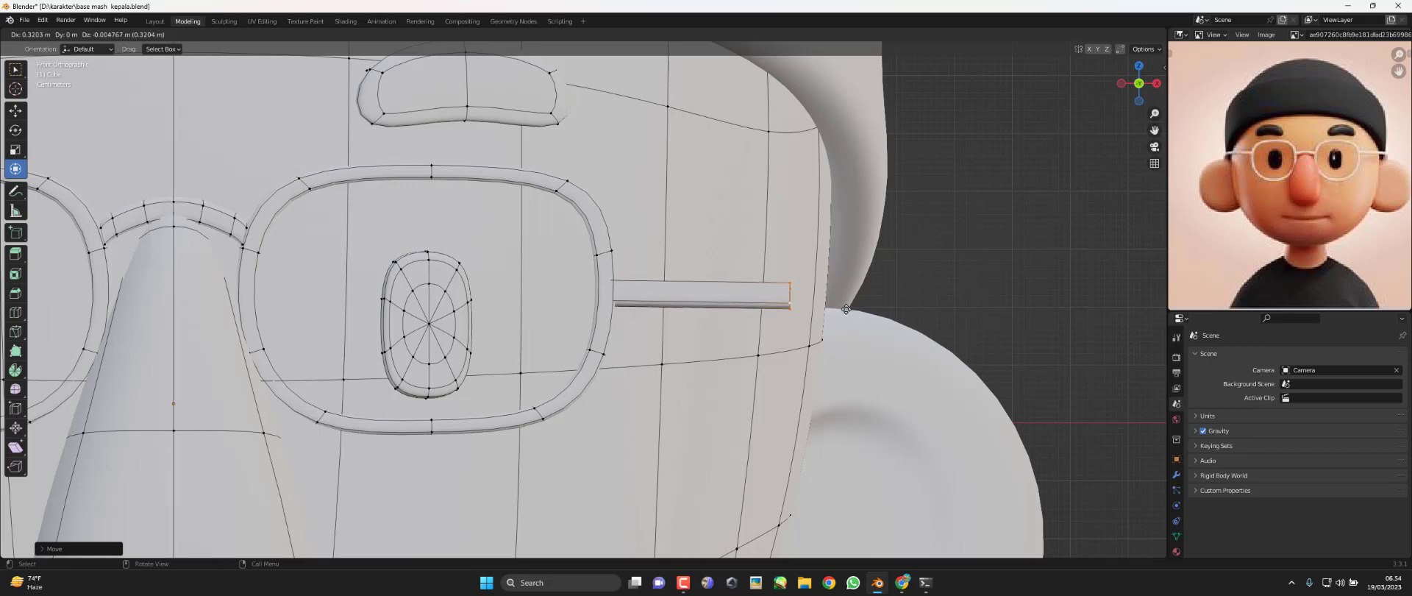
key(Escape)
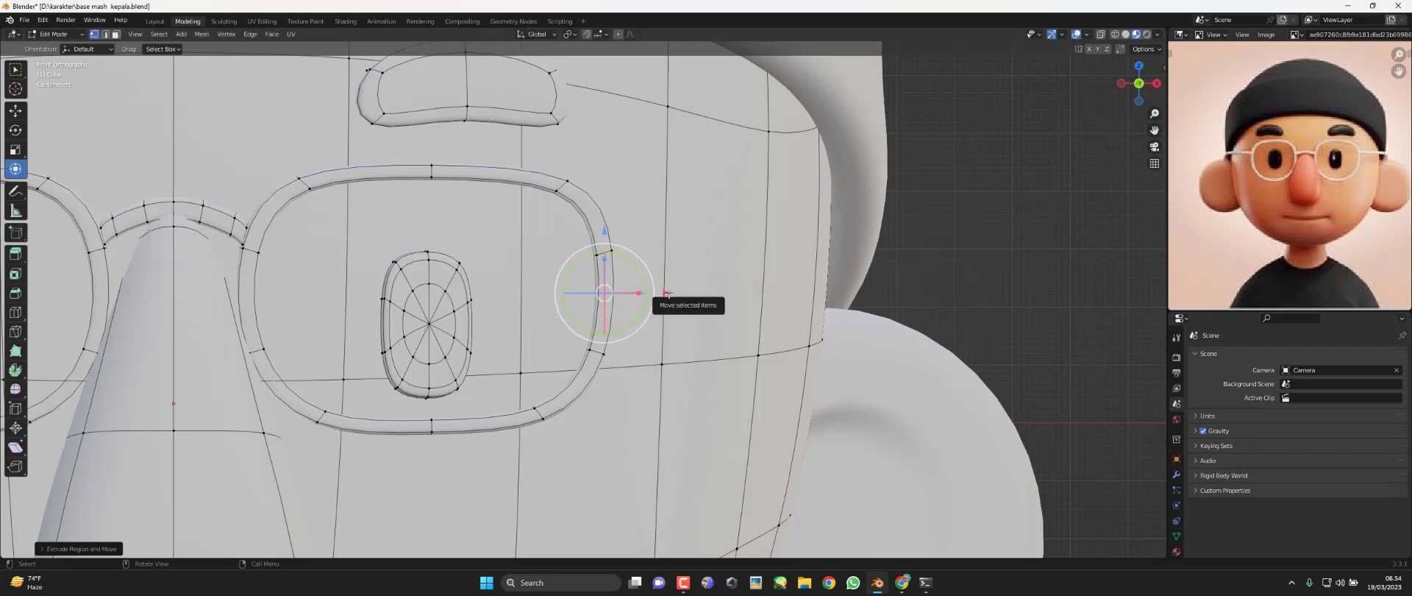
drag(675, 295, 726, 294)
mouse_move(725, 293)
middle_down()
mouse_move(663, 326)
mouse_move(617, 319)
mouse_move(586, 346)
middle_up()
From top view, rotate the temple arm ends and extrude them a segment outward
key(KP_7)
key(g)
key(r)
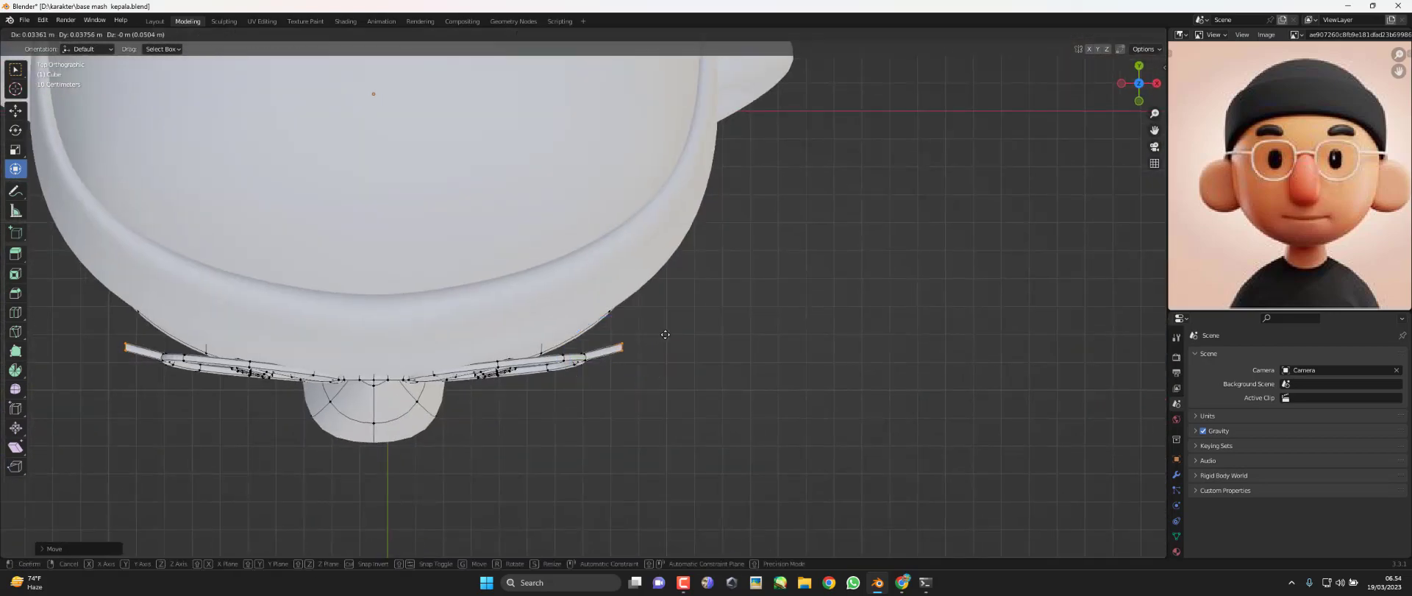
click(681, 297)
key(e)
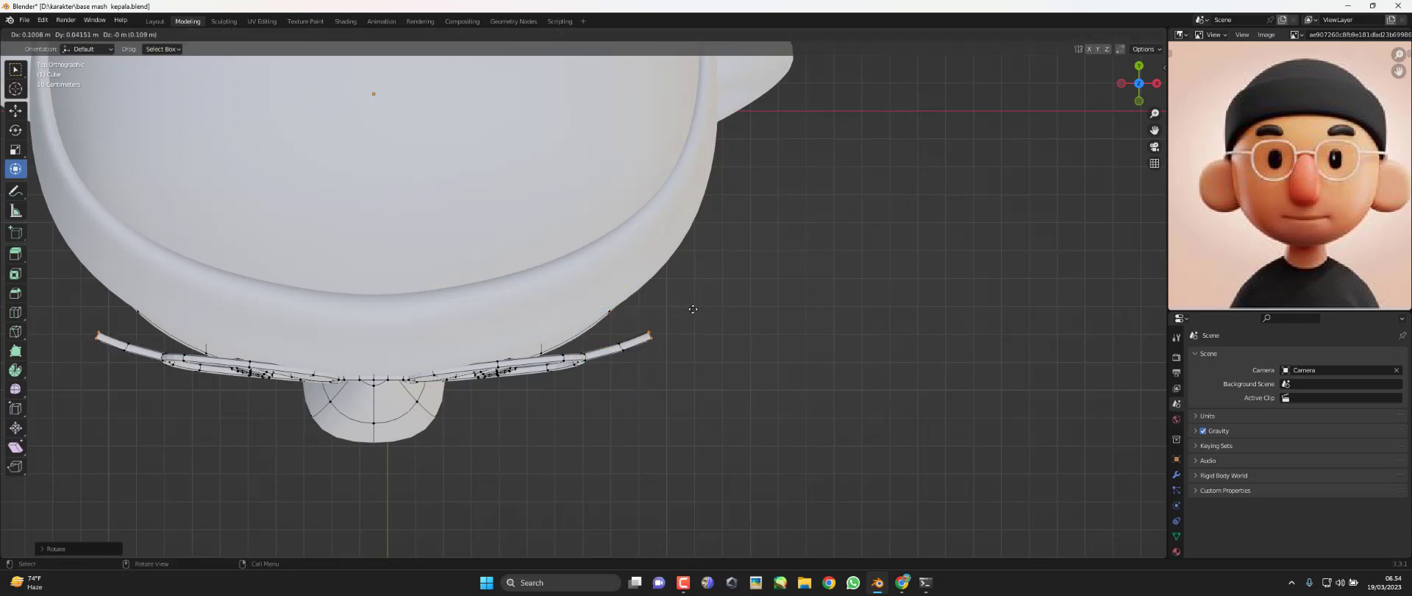
click(704, 303)
key(g)
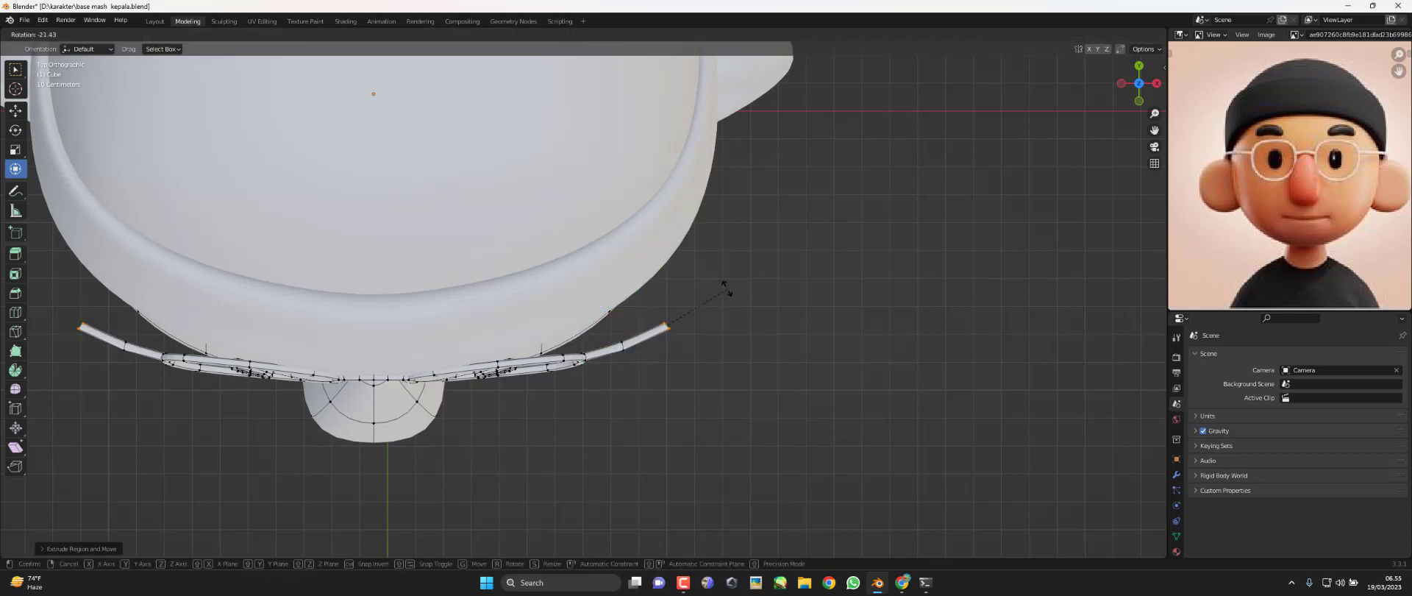
click(751, 311)
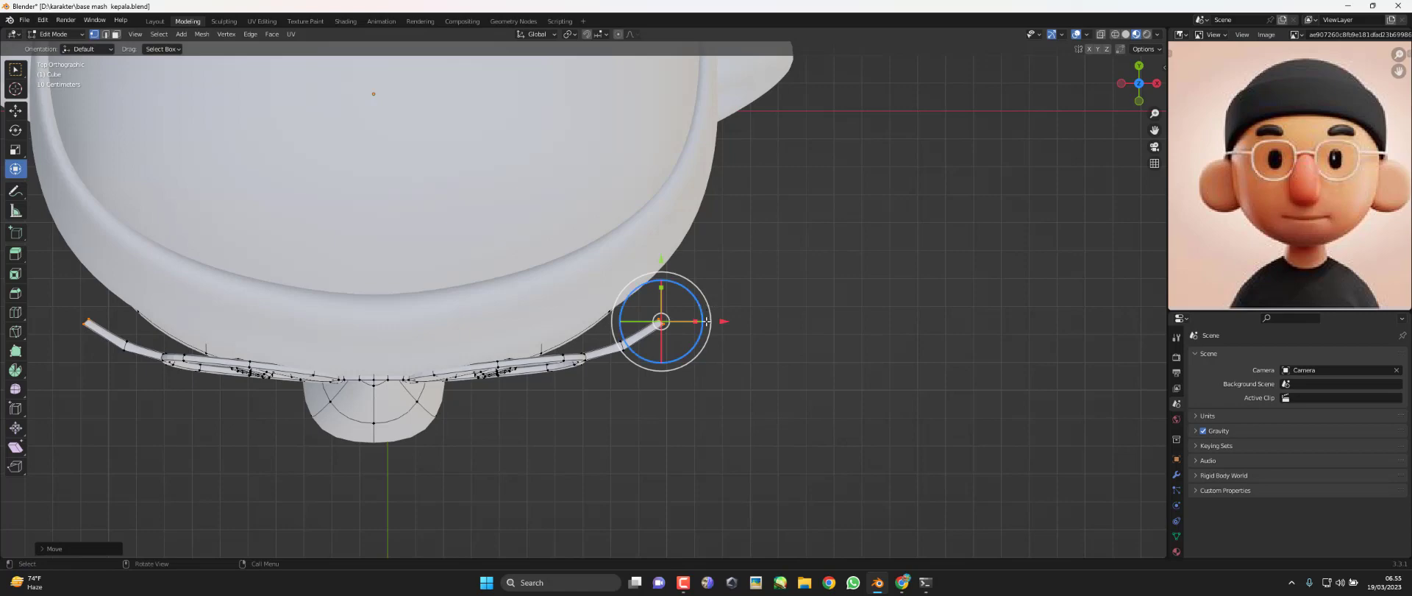
Extrude another arm segment back along the sides of the head
key(e)
click(744, 240)
key(r)
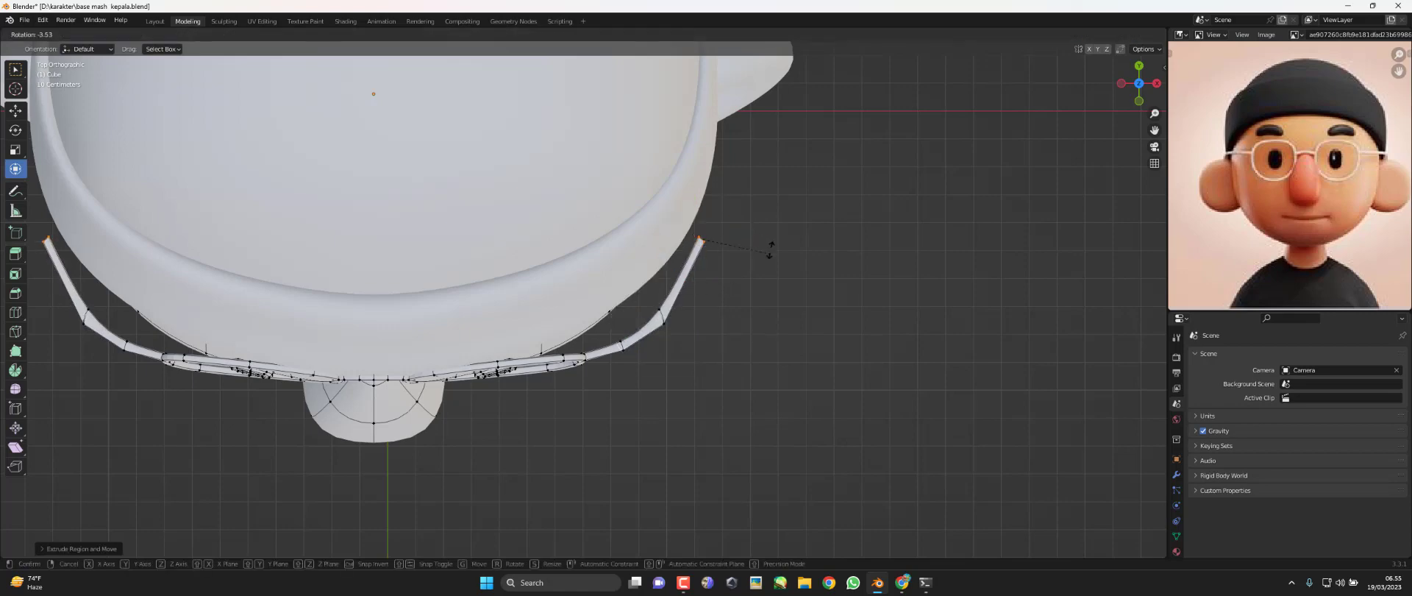
key(Escape)
key(ctrl+z)
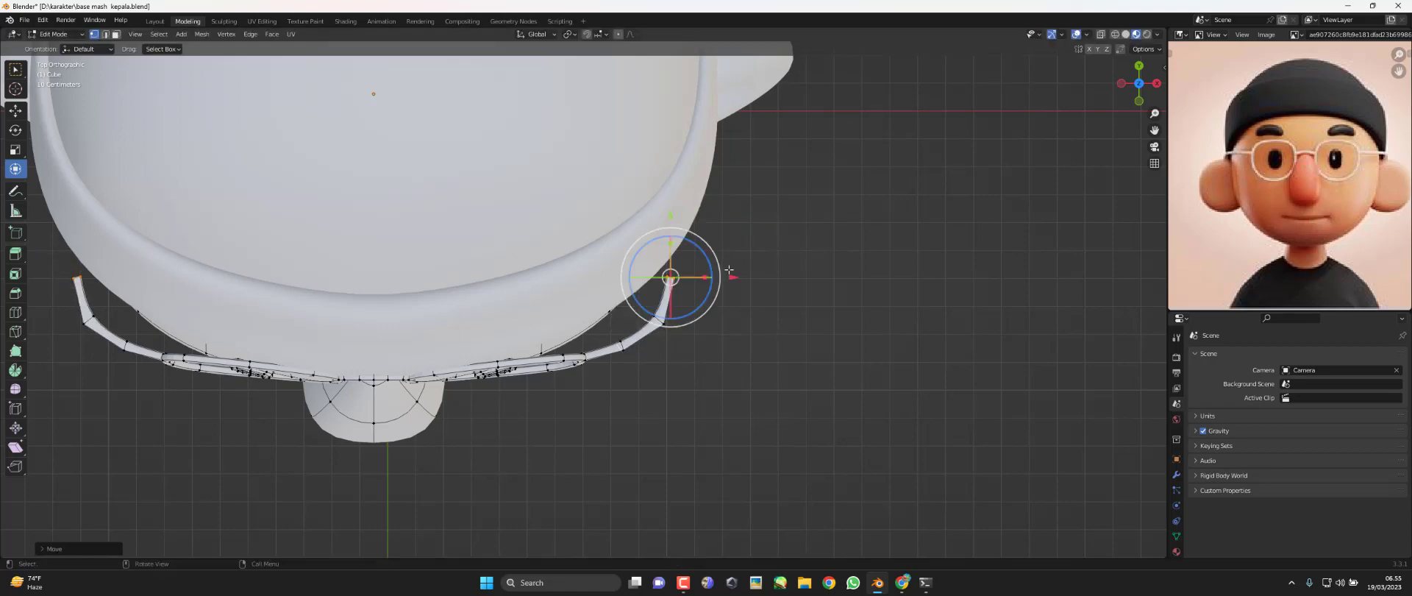
middle_drag(729, 270, 558, 270)
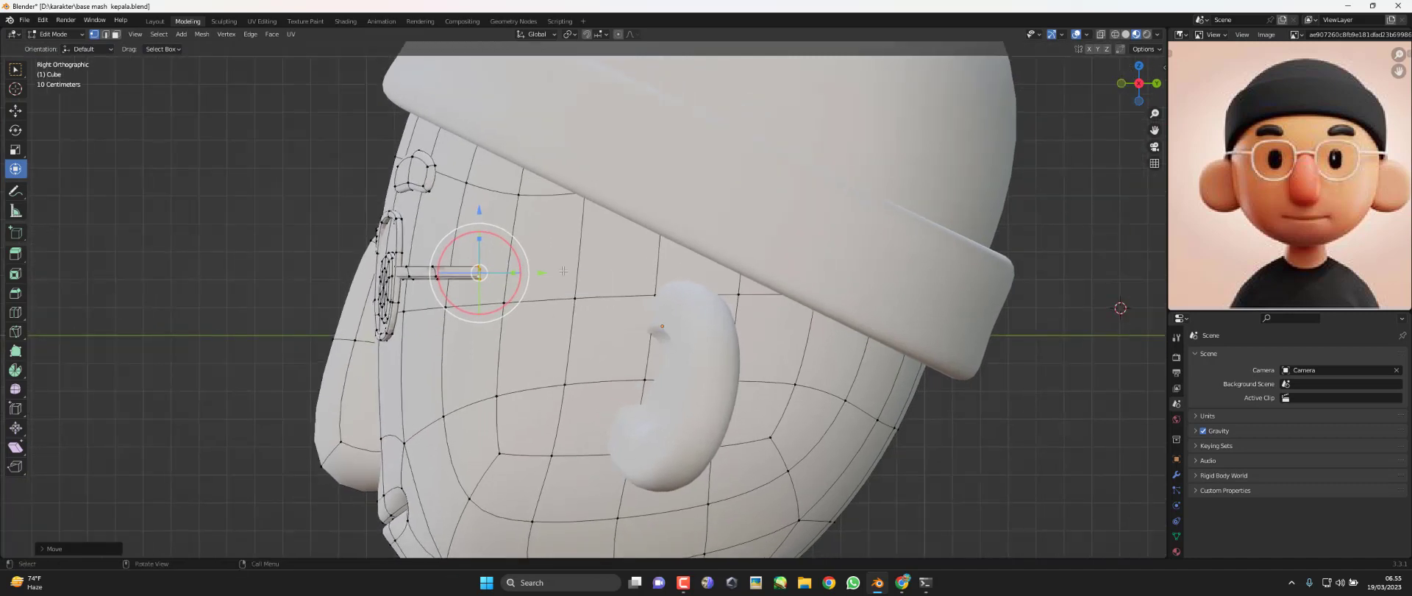
Extrude the temple arms back over the ears and adjust the arm vertex along X
key(e)
right_click(555, 271)
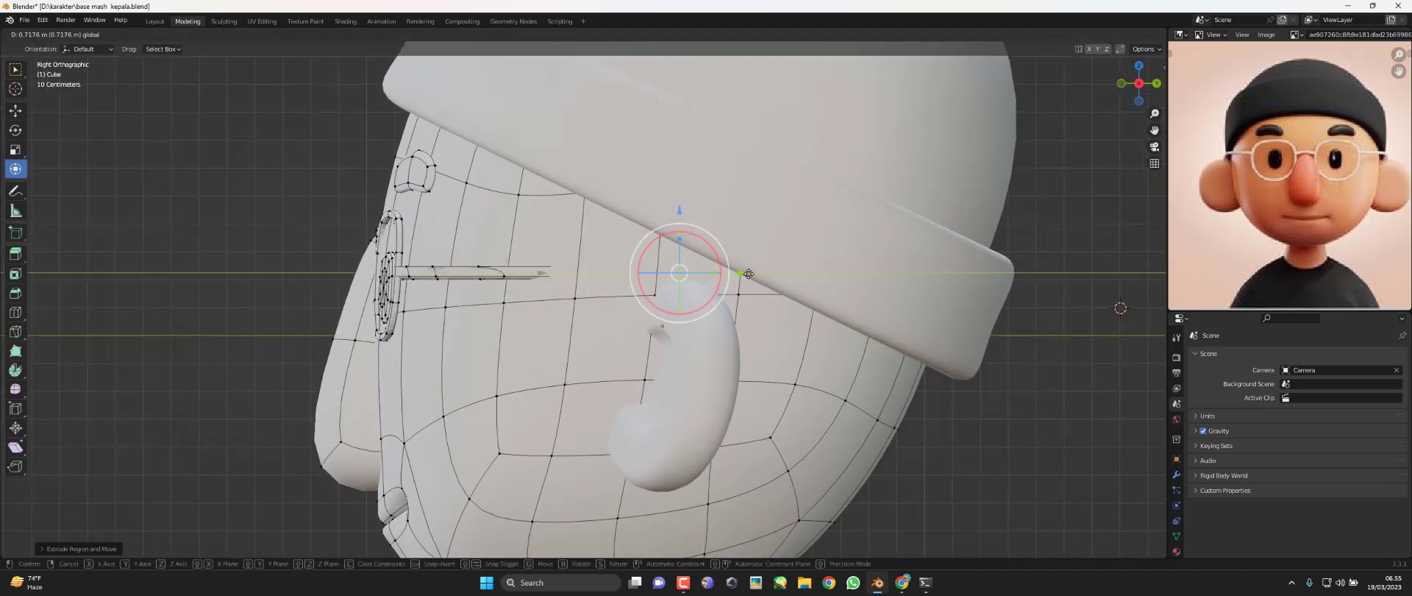
click(716, 280)
key(KP_1)
key(g)
key(x)
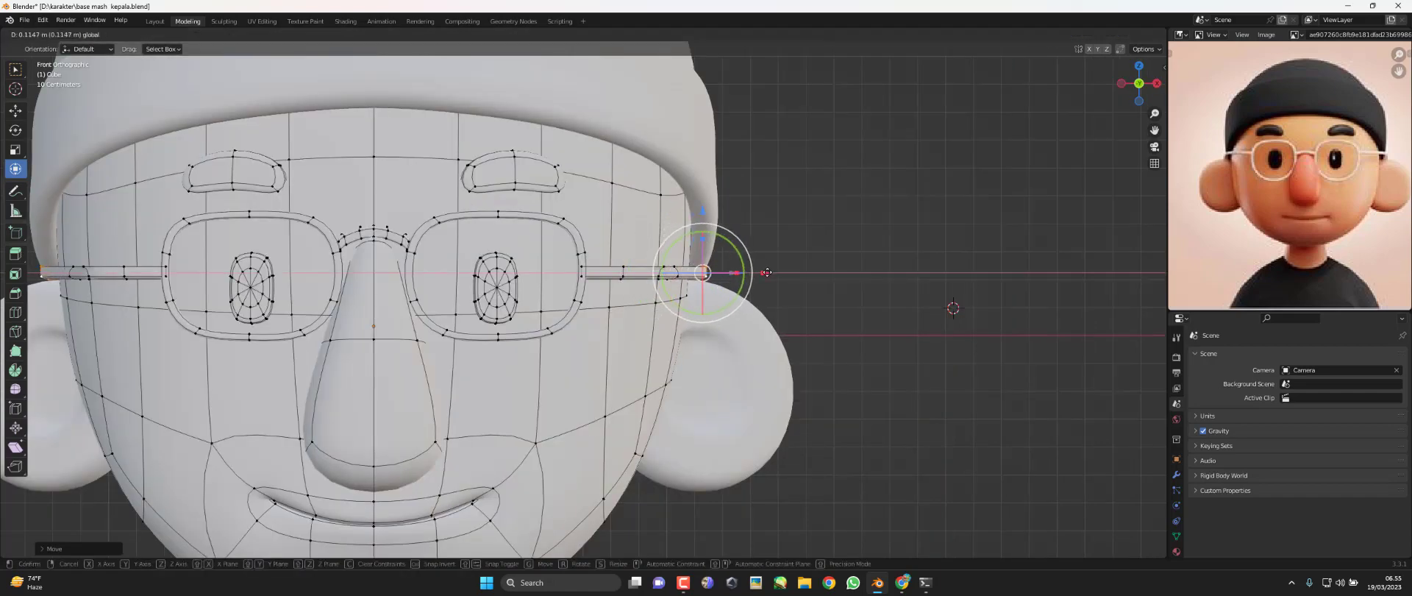
click(710, 272)
Inspect the finished arms in Object Mode and open the Viewport Overlays menu
mouse_move(710, 273)
middle_down()
mouse_move(656, 358)
mouse_move(701, 326)
mouse_move(766, 237)
mouse_move(769, 206)
middle_up()
scroll(656, 358, up, 4)
key(Tab)
scroll(656, 358, down, 3)
key(Tab)
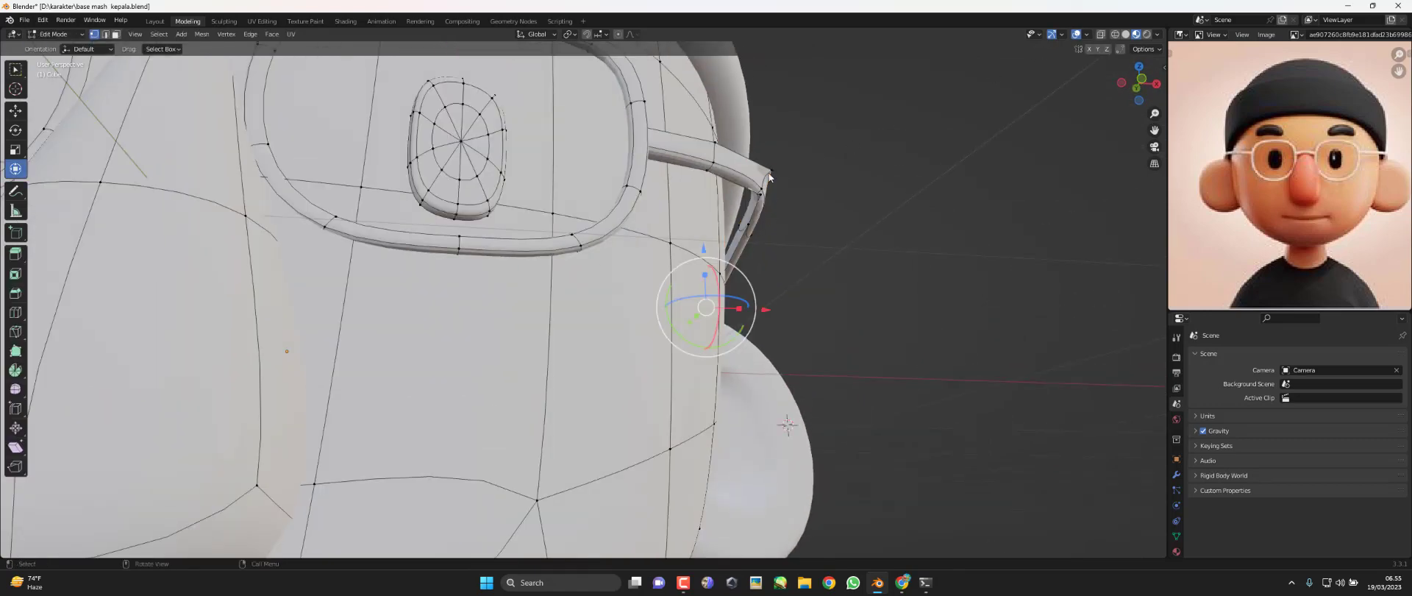
key(Tab)
click(1088, 35)
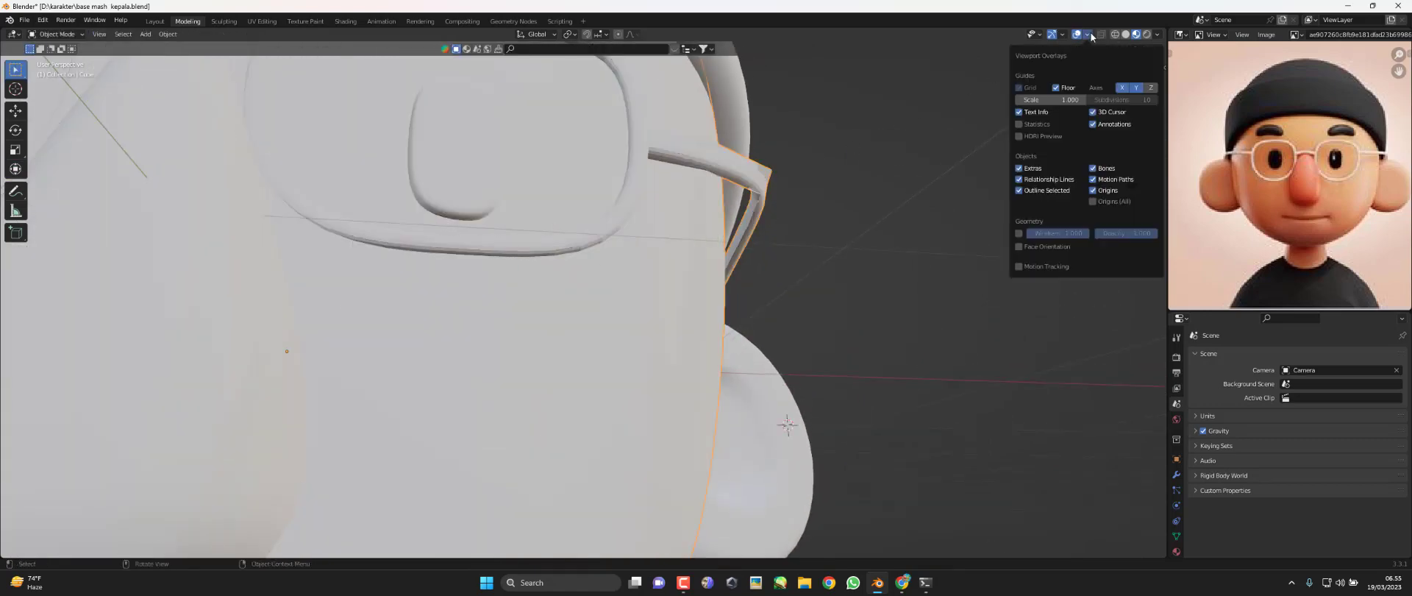
Turn on the Face Orientation overlay and inspect the head around the eyes
click(1018, 246)
mouse_move(820, 228)
middle_down()
mouse_move(728, 248)
mouse_move(781, 277)
middle_up()
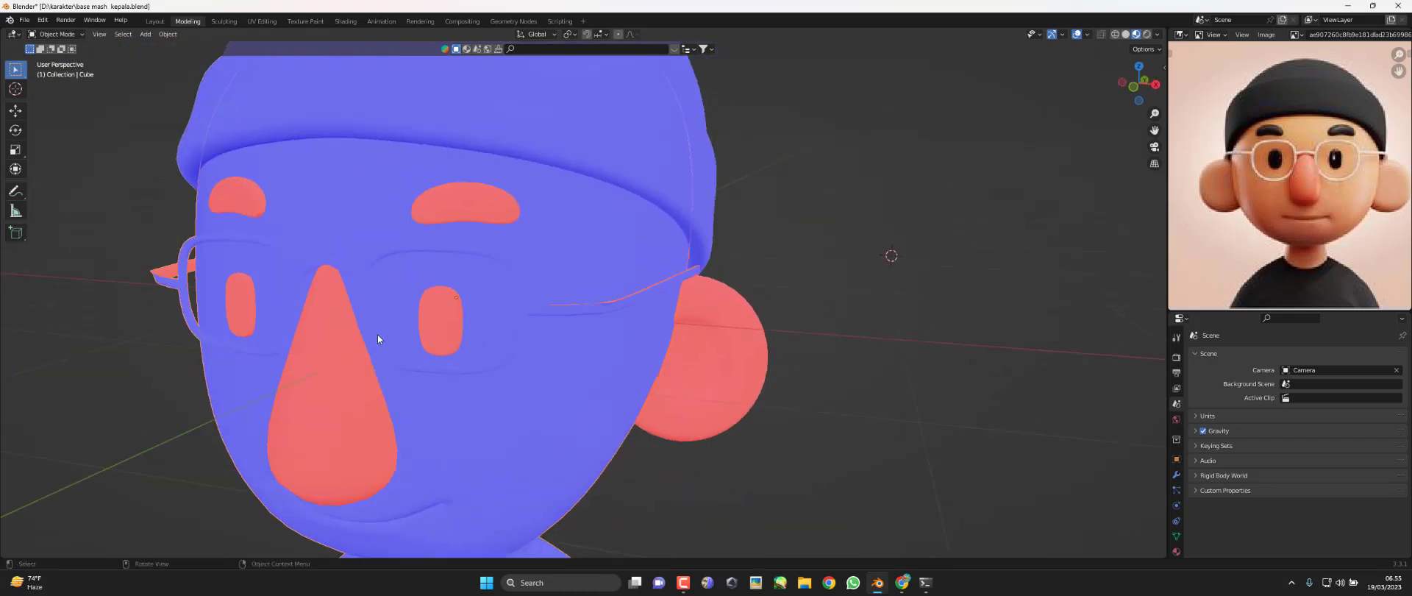
scroll(499, 287, up, 5)
mouse_move(499, 287)
middle_down()
mouse_move(705, 303)
mouse_move(691, 345)
mouse_move(641, 365)
mouse_move(750, 346)
middle_up()
scroll(745, 339, down, 2)
Recalculate the head mesh normals to face outside
key(Tab)
scroll(743, 331, down, 3)
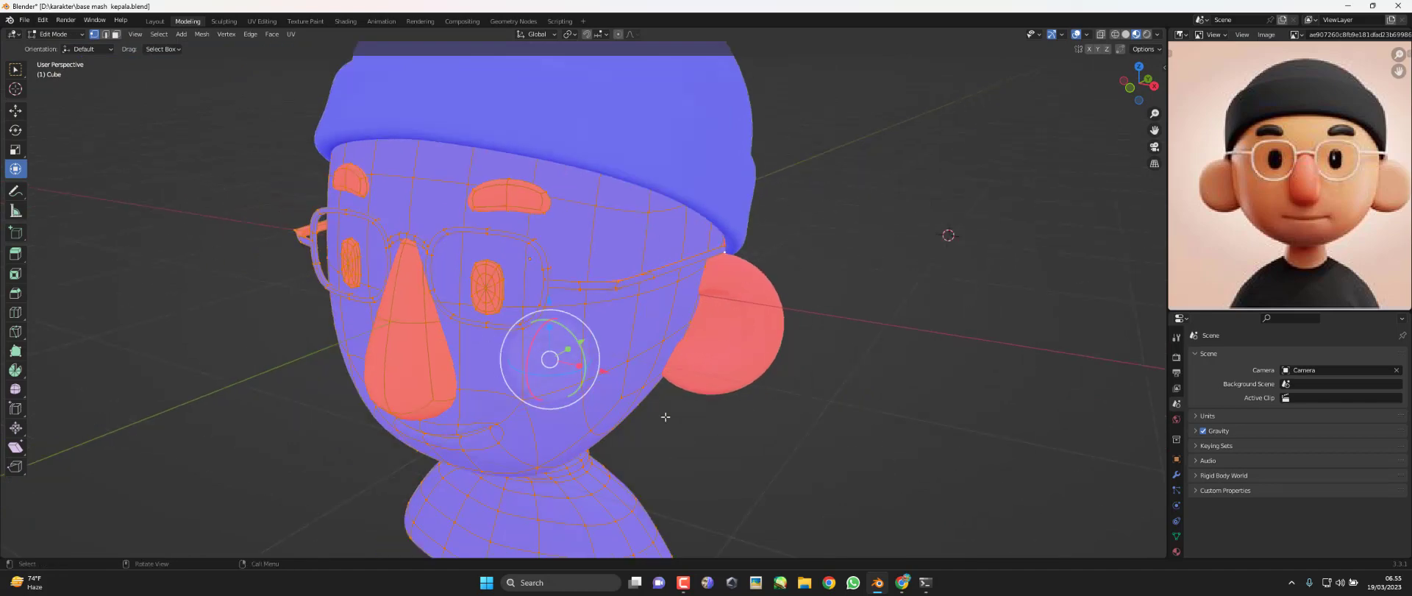
key(alt+n)
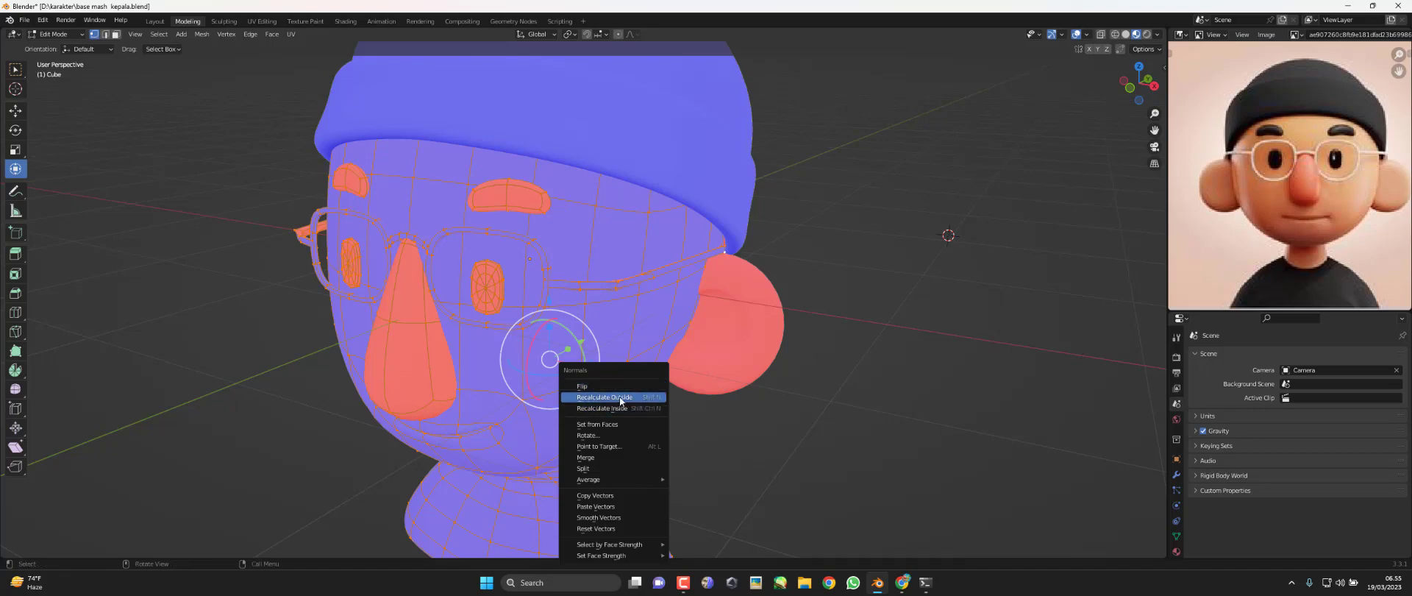
click(620, 401)
middle_drag(620, 401, 746, 319)
key(Tab)
Recalculate the ear mesh normals outside, then return to Object Mode in front view
key(Tab)
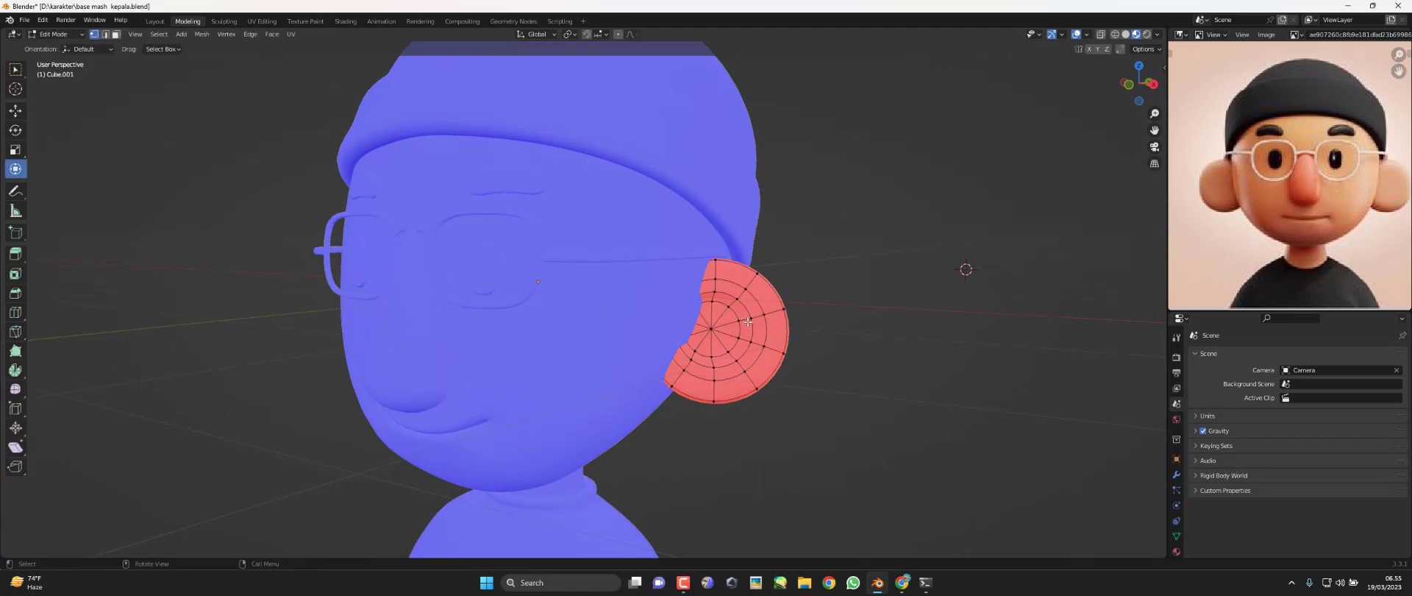
key(c)
key(Tab)
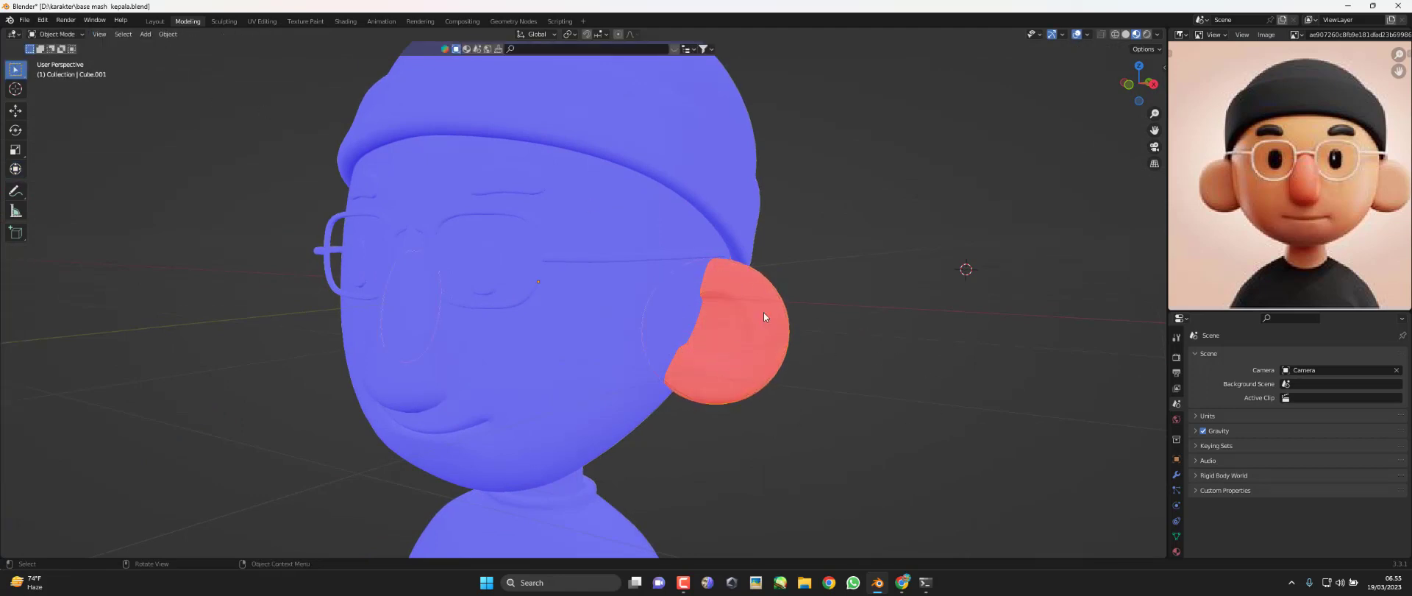
key(Tab)
middle_drag(797, 382, 785, 366)
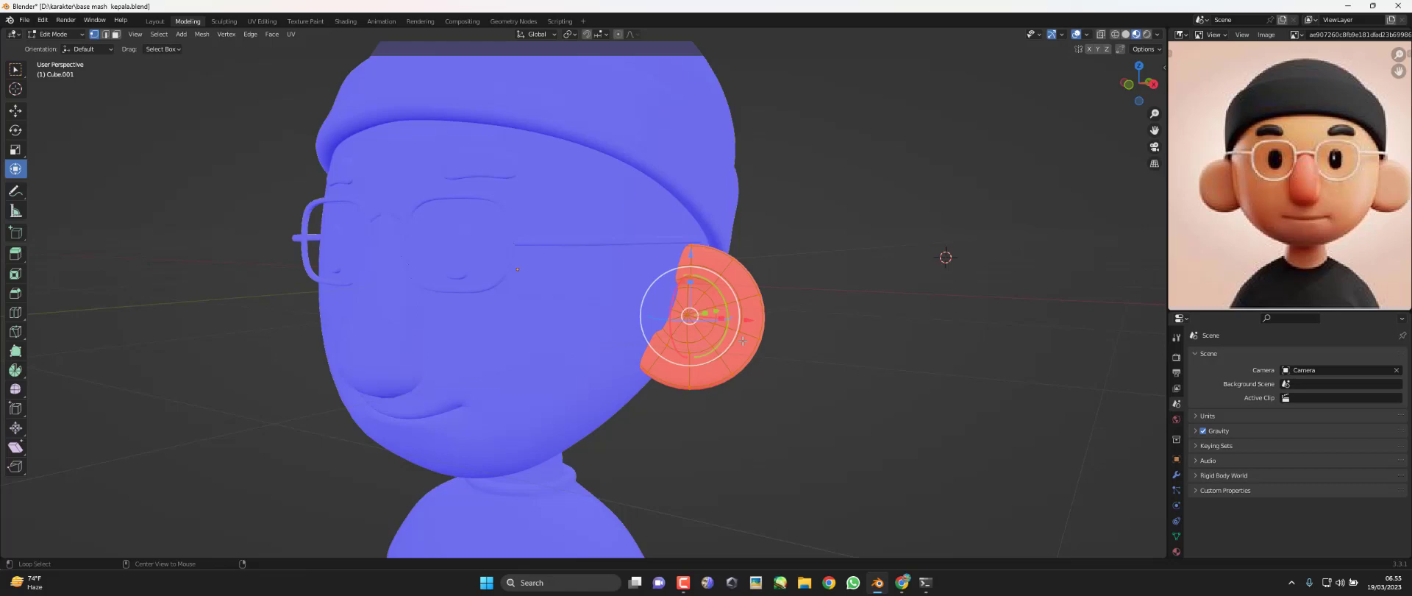
key(alt+n)
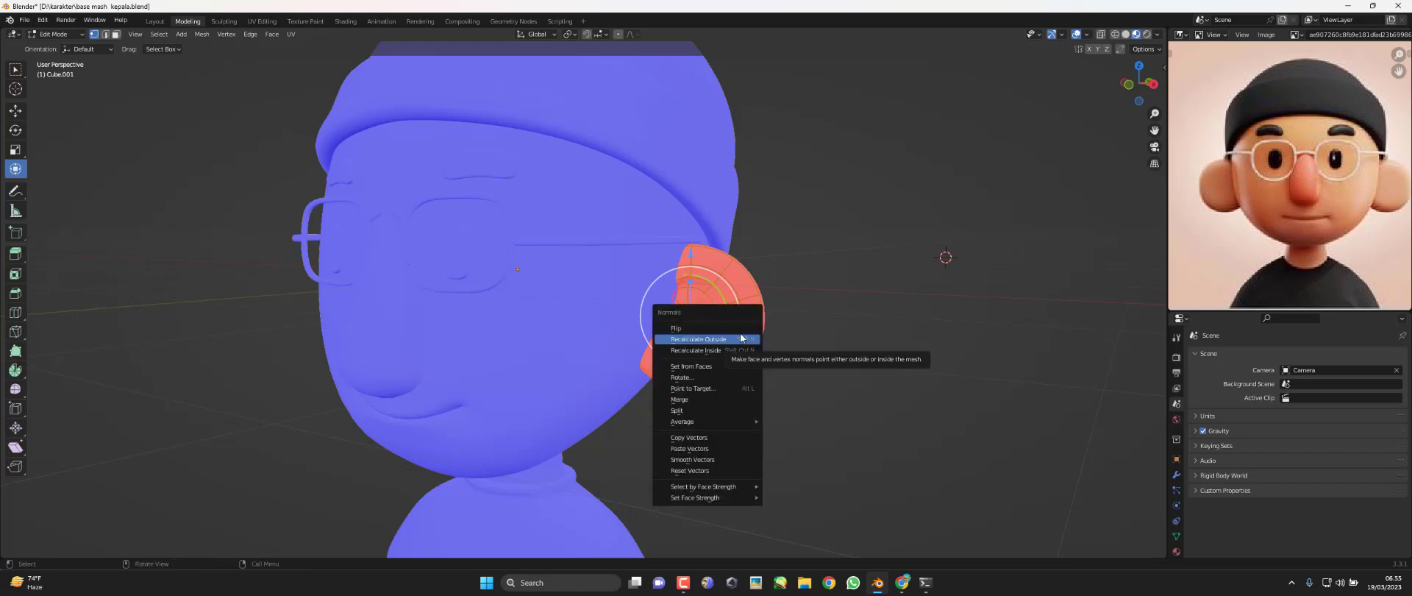
click(741, 338)
mouse_move(741, 338)
middle_down()
mouse_move(788, 376)
mouse_move(744, 374)
middle_up()
key(Tab)
scroll(787, 377, down, 4)
key(KP_1)
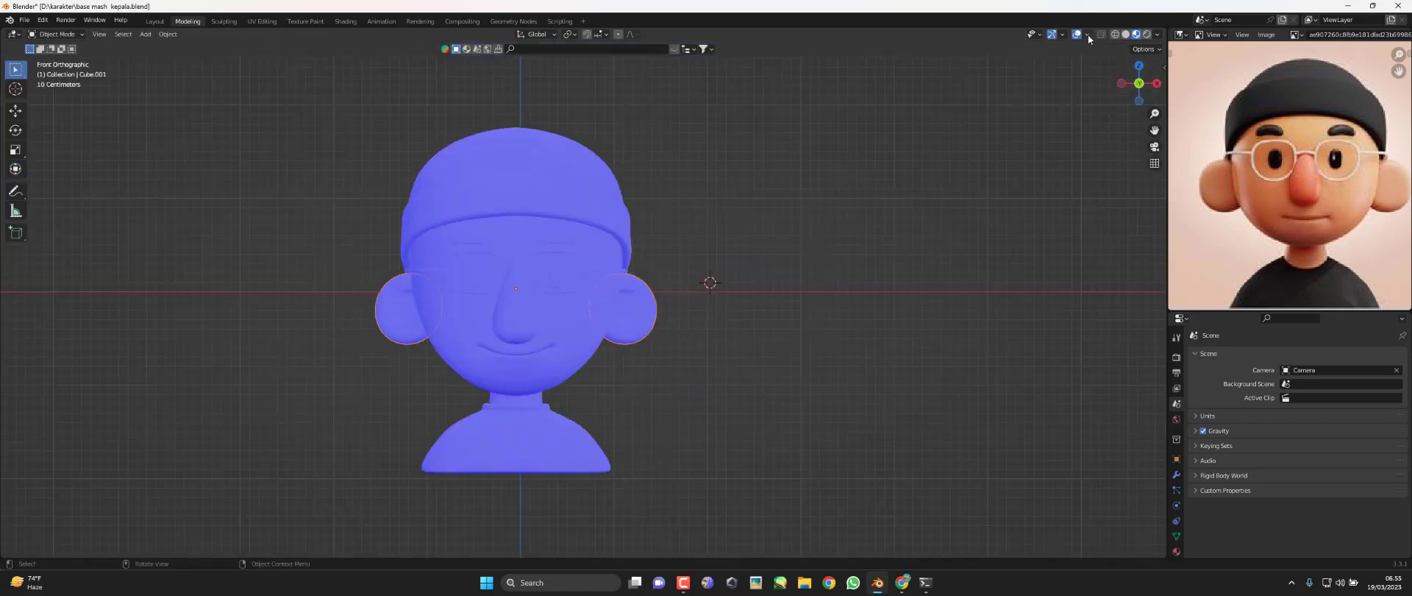
Turn off Face Orientation colouring in the Viewport Overlays
click(1088, 34)
click(1019, 247)
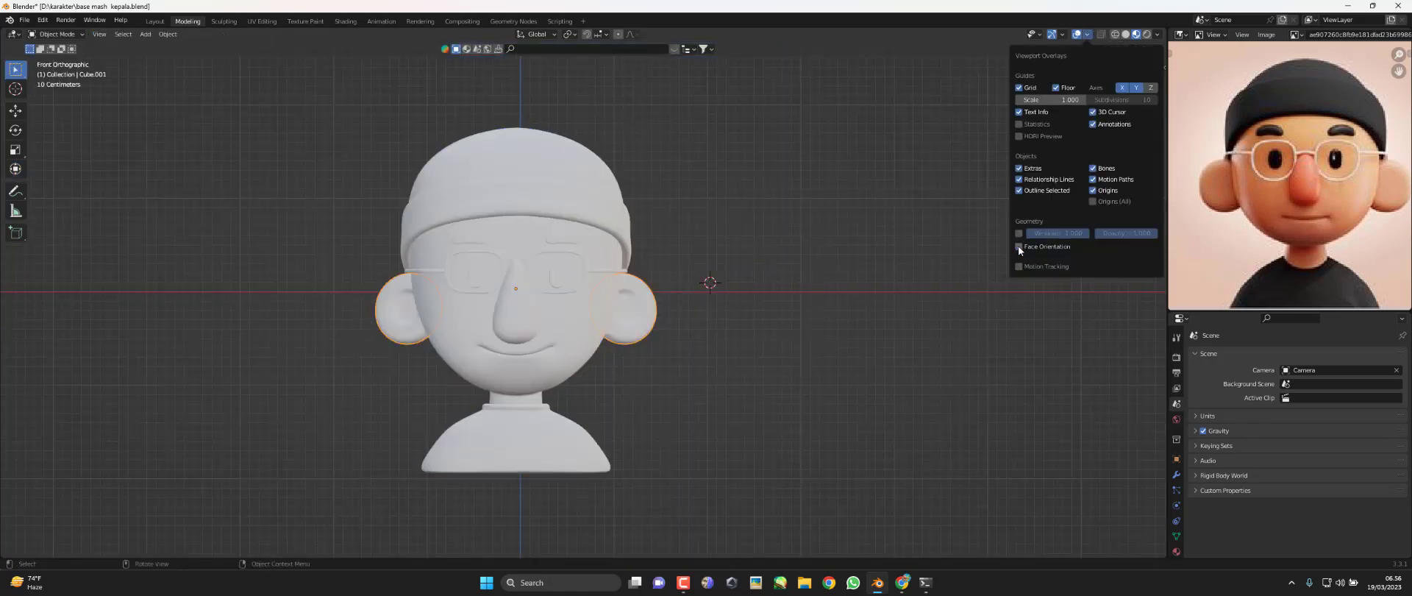
middle_drag(706, 287, 657, 298)
From the right side view, enter Edit Mode on the head and select the glasses arm's end vertex
key(KP_3)
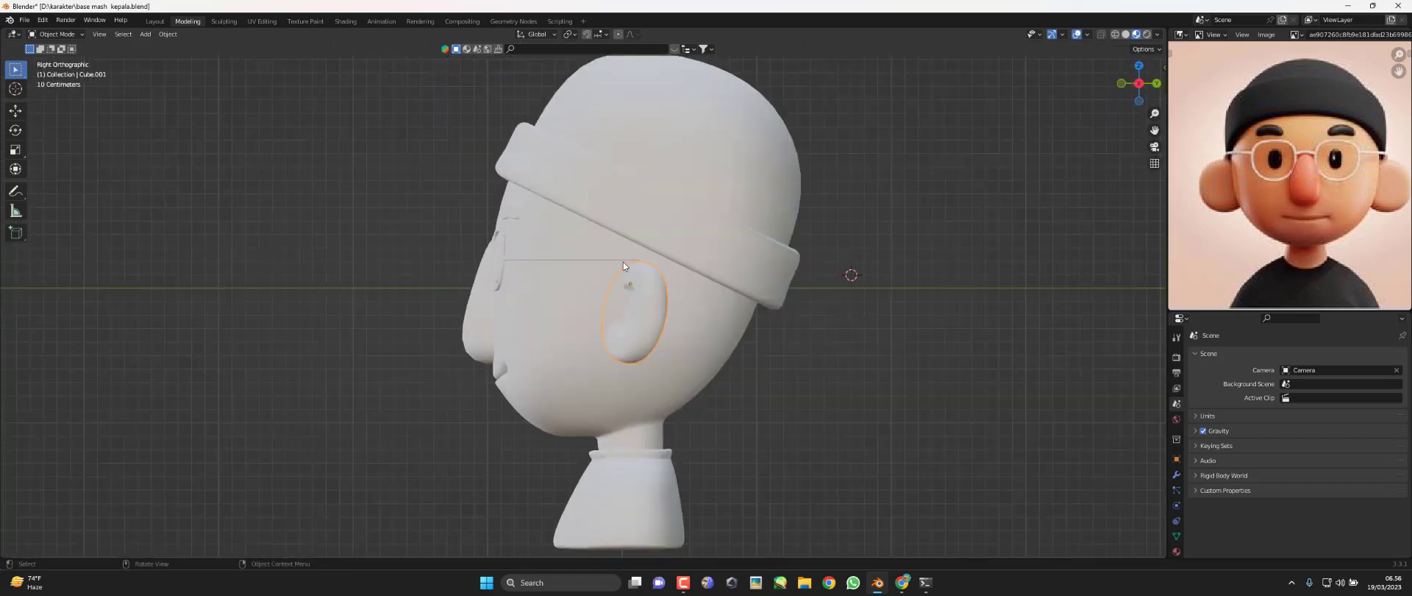
click(623, 262)
key(Tab)
scroll(701, 226, up, 4)
click(697, 214)
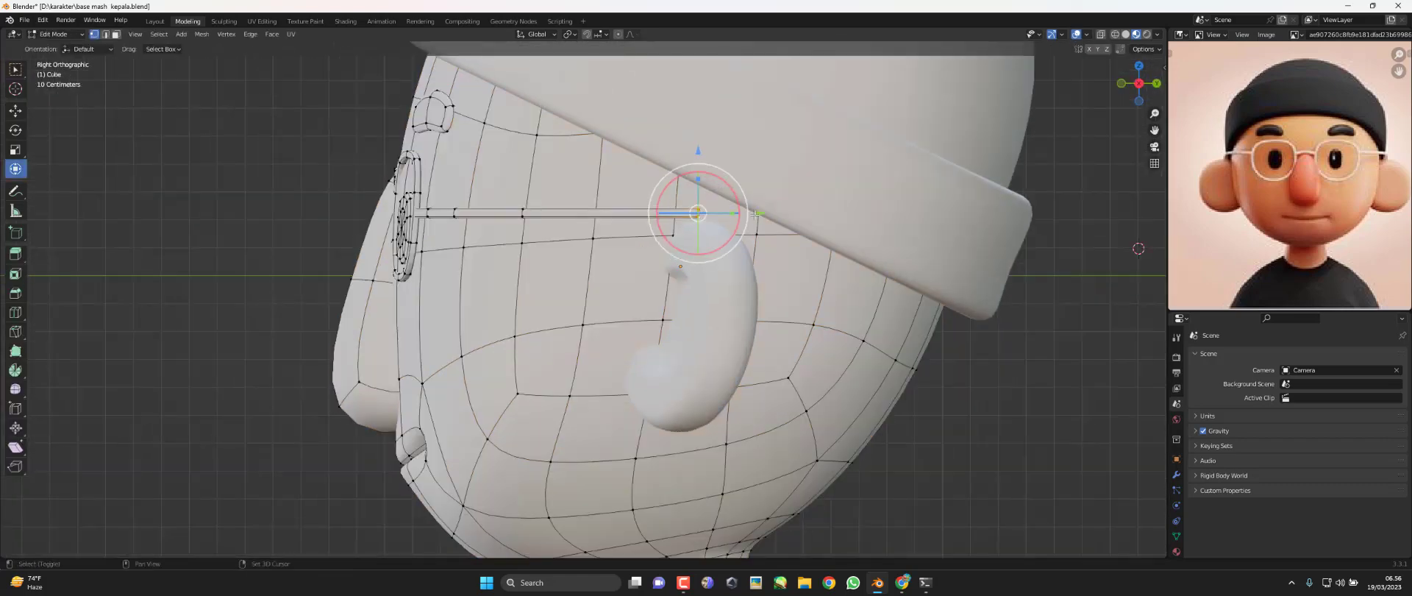
scroll(701, 226, up, 2)
shift+middle_drag(695, 242, 606, 256)
Extrude the temple arm past the ear, rotate its tip down, and extrude a downward-bending segment
key(e)
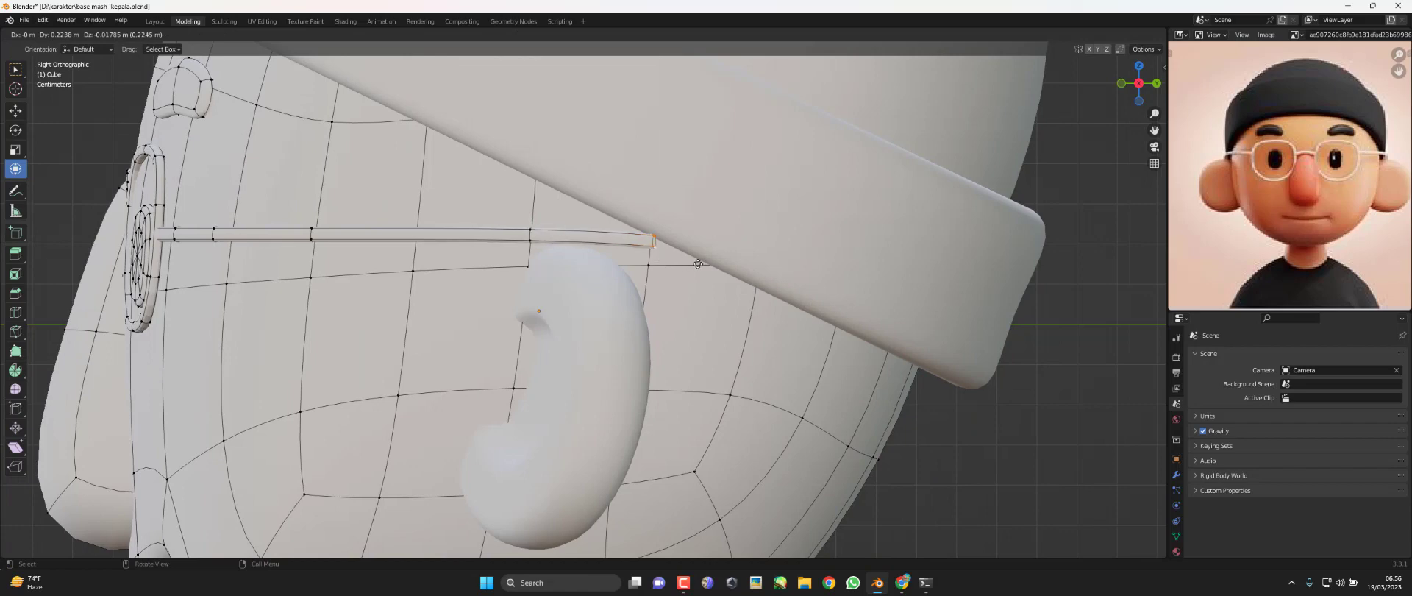
click(698, 231)
key(r)
click(708, 252)
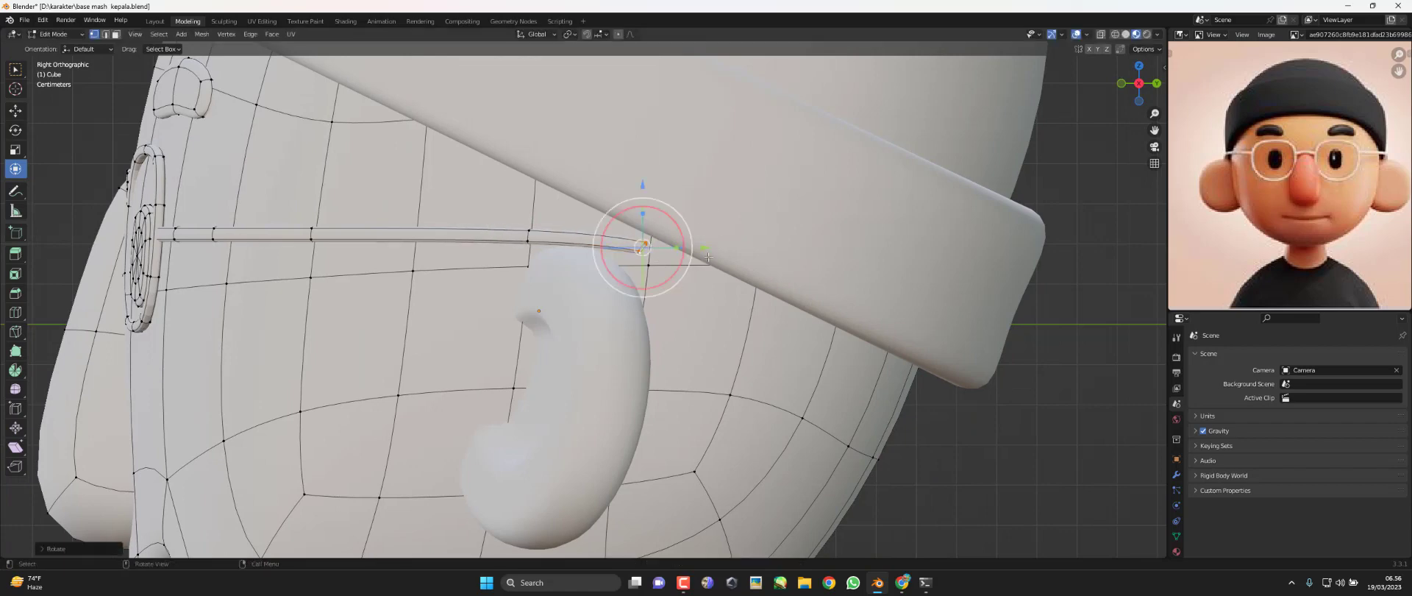
key(e)
click(724, 307)
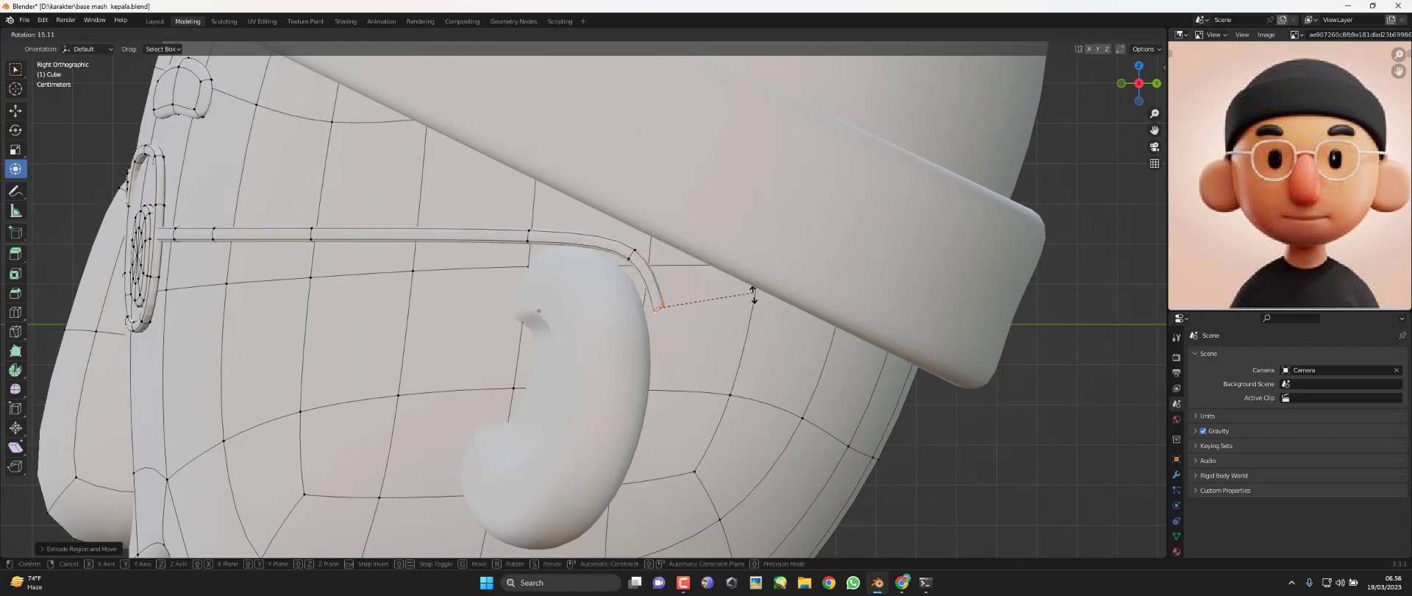
mouse_move(758, 333)
shift+middle_down()
mouse_move(747, 279)
mouse_move(589, 221)
shift+middle_up()
From the side view, extrude the arm end further down behind the ear
scroll(588, 221, up, 4)
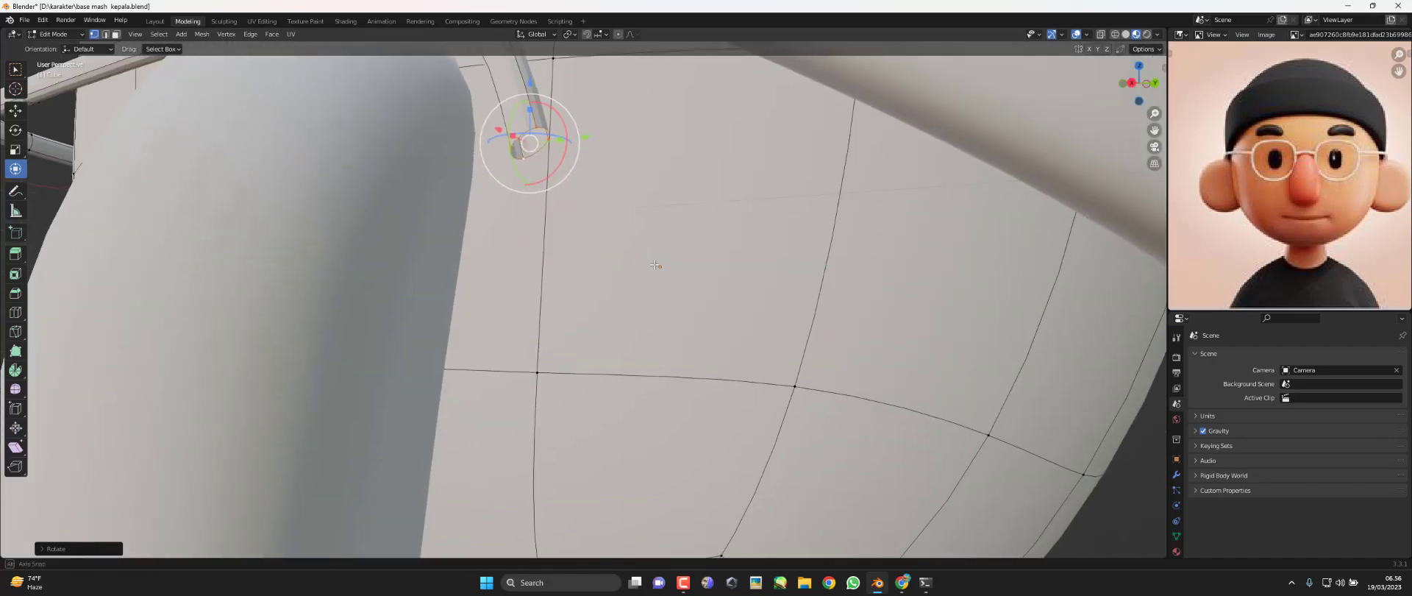
scroll(576, 176, down, 2)
mouse_move(576, 176)
middle_down()
mouse_move(647, 221)
mouse_move(639, 232)
middle_up()
key(KP_3)
key(e)
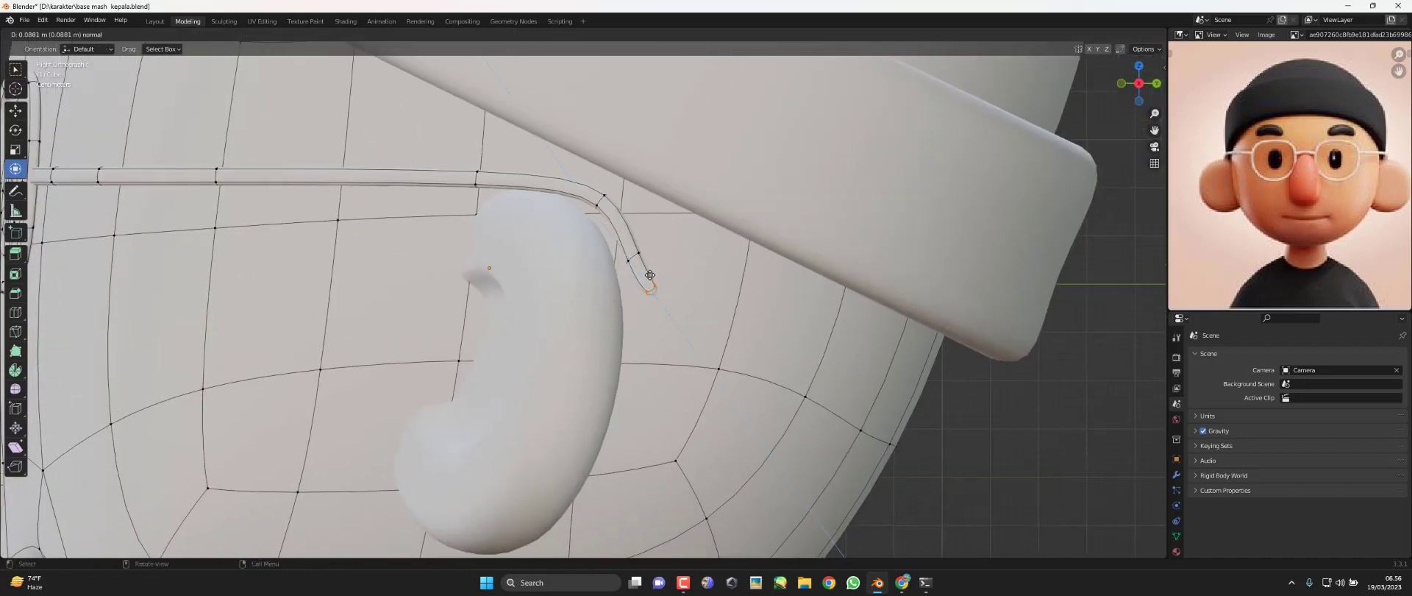
click(651, 280)
key(e)
right_click(665, 281)
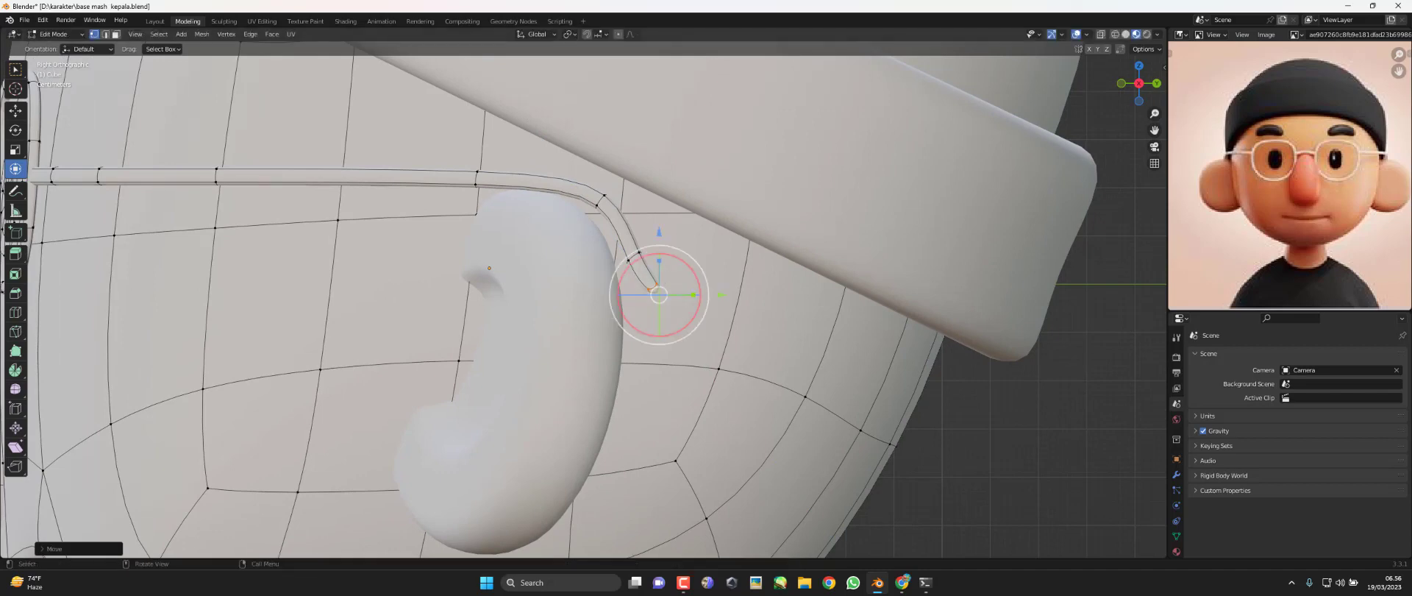
Shape the hook by scaling, rotating and moving the arm end down and back
key(s)
click(655, 271)
key(s)
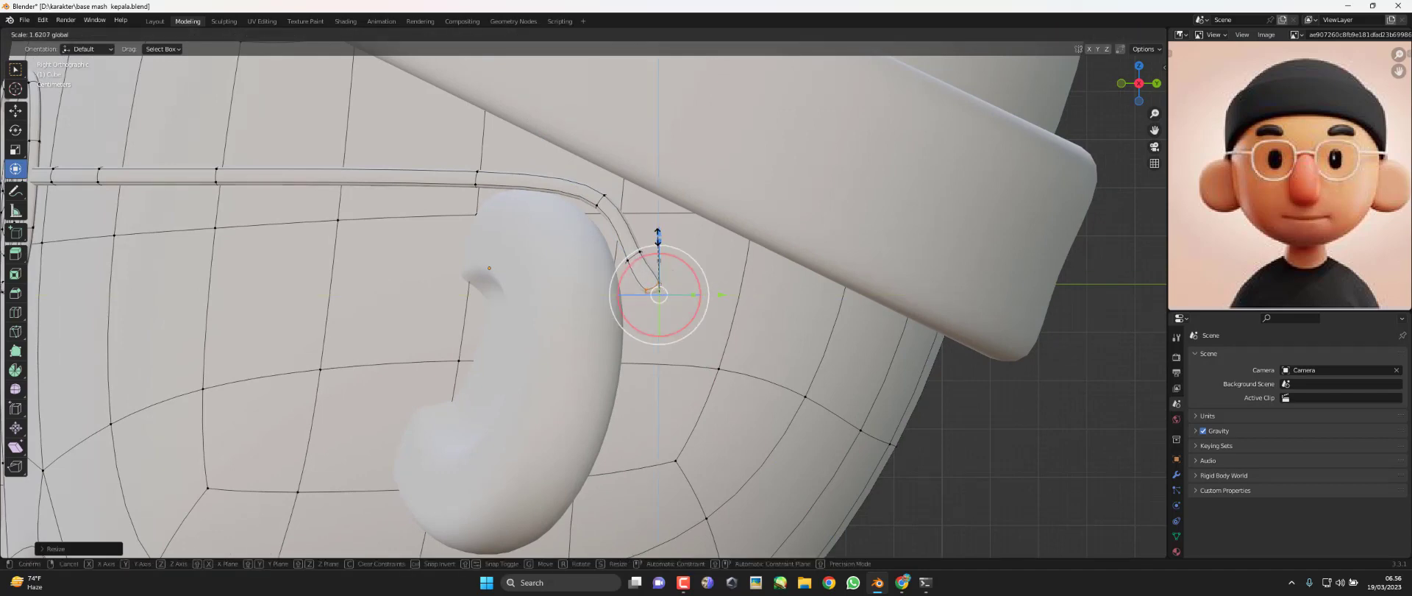
click(658, 234)
key(r)
click(684, 236)
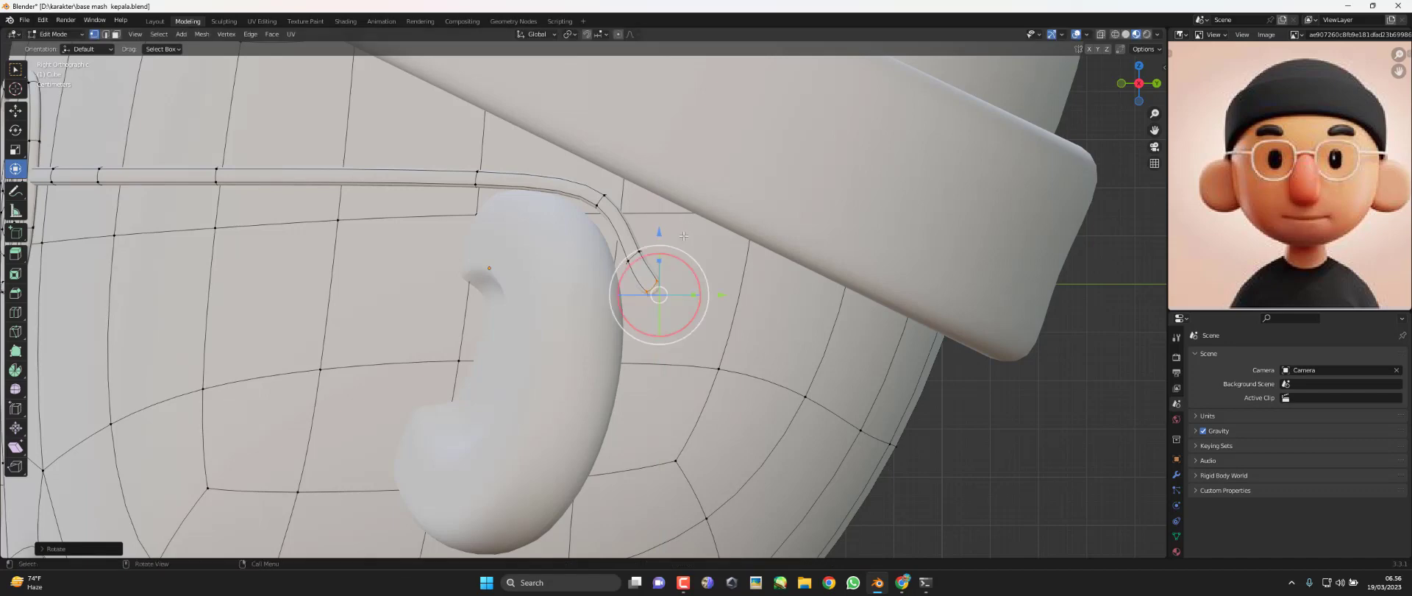
key(g)
click(708, 284)
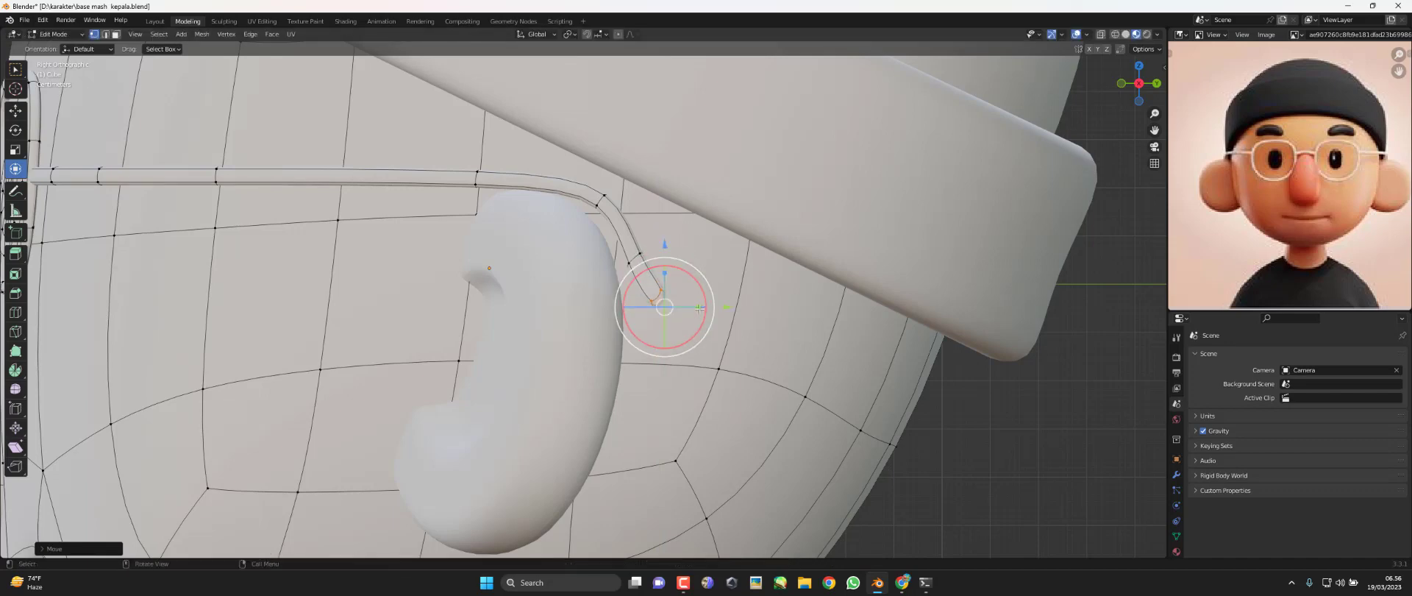
Scale the arm end along Y, then return to Object Mode viewing the bust from the front
key(s)
key(y)
click(721, 300)
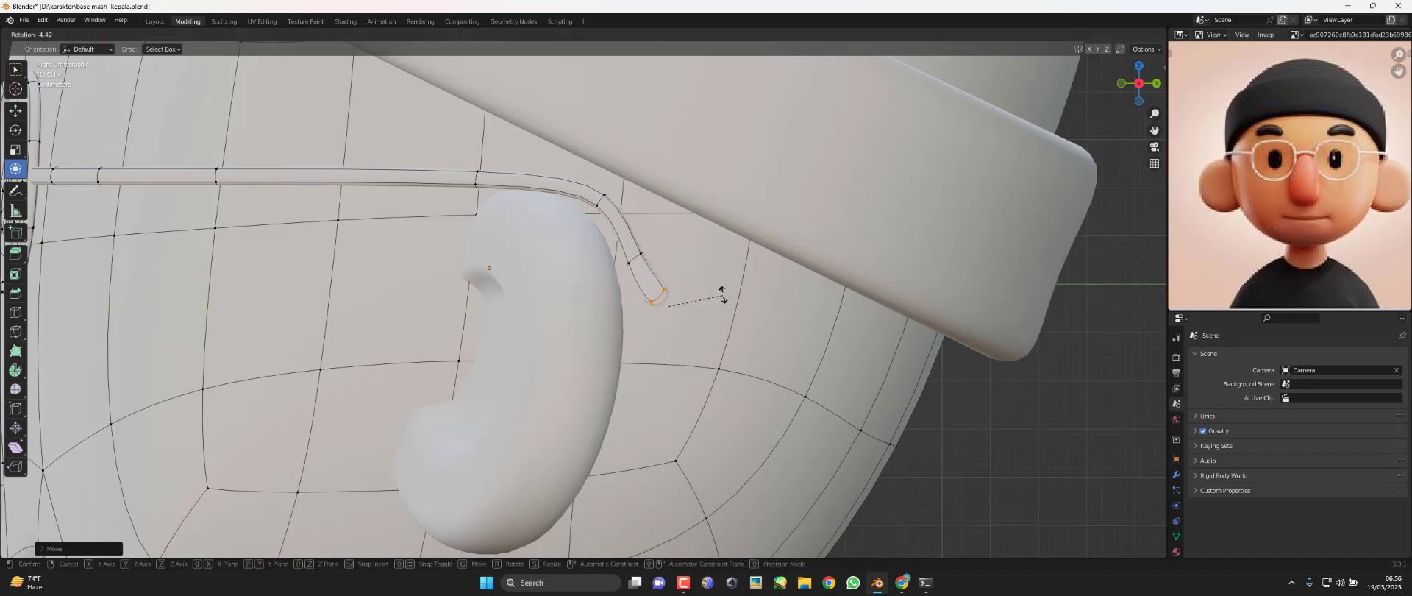
key(Tab)
scroll(709, 321, down, 5)
alt+middle_drag(709, 321, 756, 328)
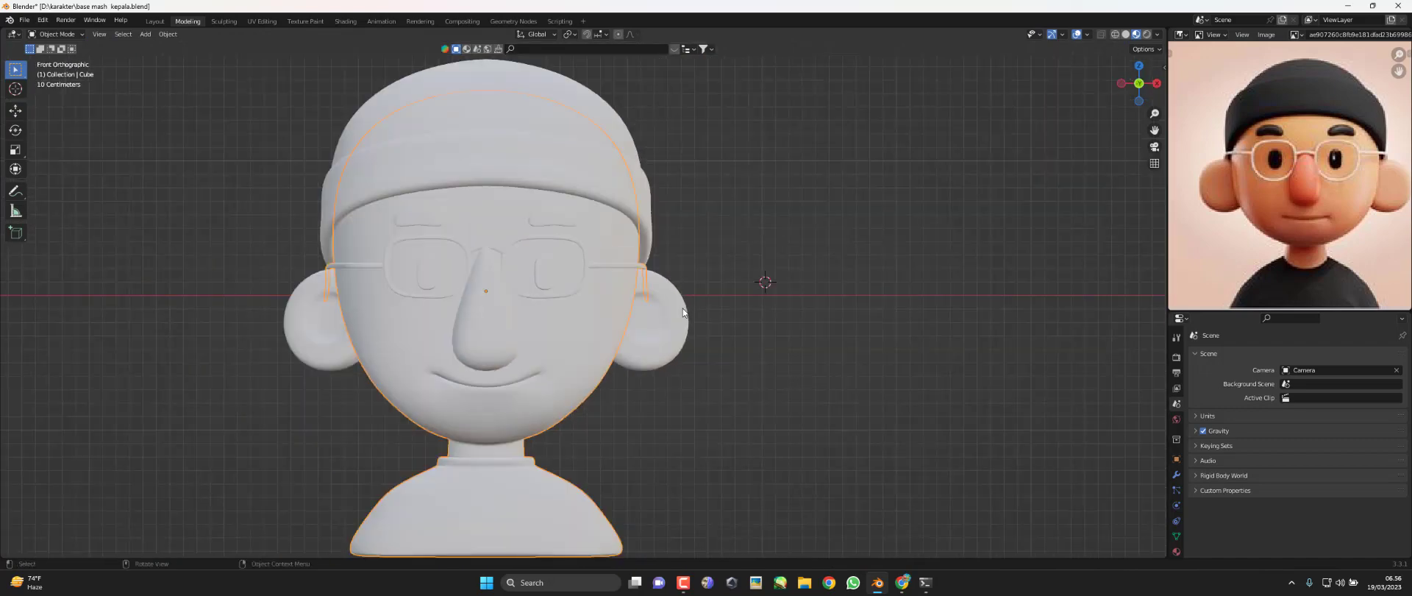
Orbit to check the head at an angle, re-enter Edit Mode, then switch to the browser
mouse_move(670, 306)
middle_down()
mouse_move(591, 290)
mouse_move(690, 297)
mouse_move(544, 331)
mouse_move(533, 320)
mouse_move(781, 318)
mouse_move(648, 283)
mouse_move(666, 290)
mouse_move(630, 339)
mouse_move(339, 357)
middle_up()
key(Tab)
scroll(644, 279, up, 4)
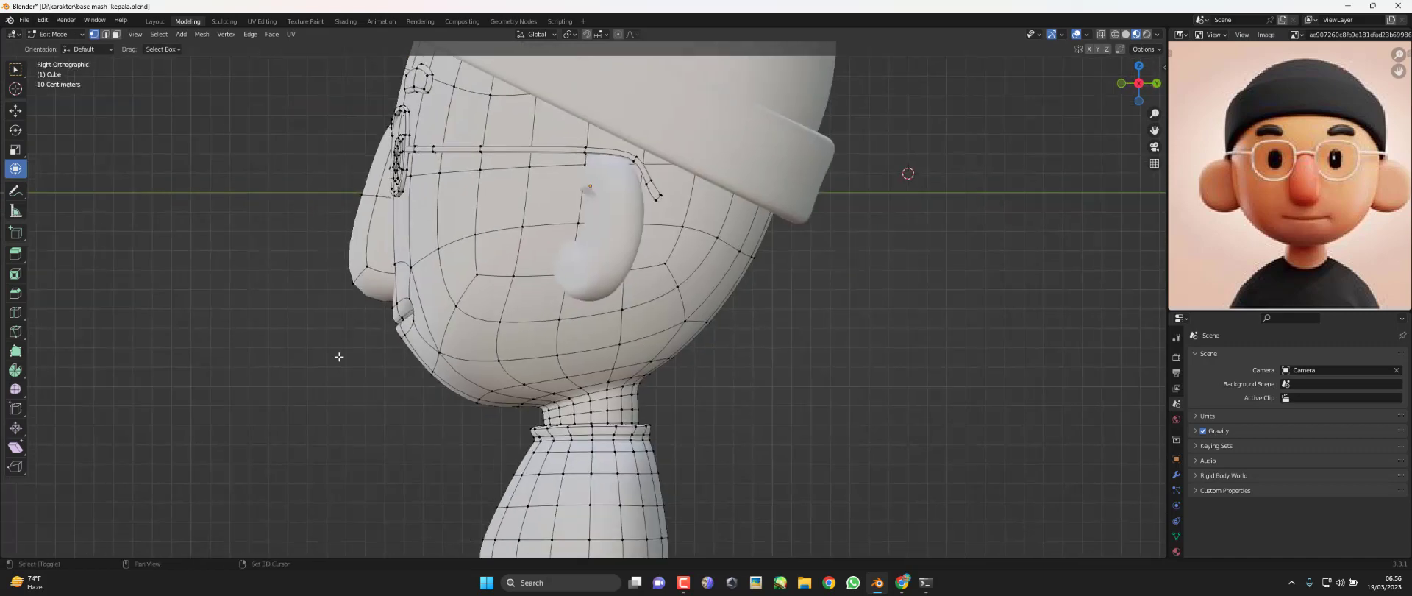
key(alt+Tab)
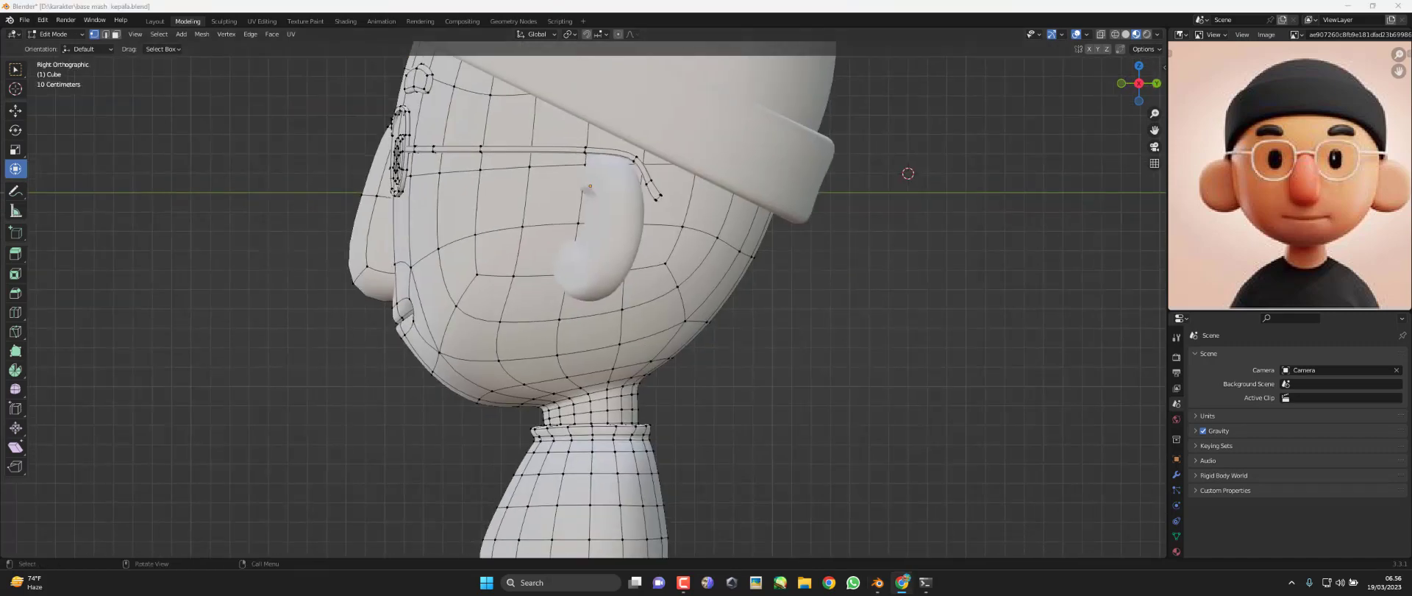
Maximise Chrome showing 'topologi wajah di blender' image results and scroll the tutorial preview
drag(412, 299, 515, 2)
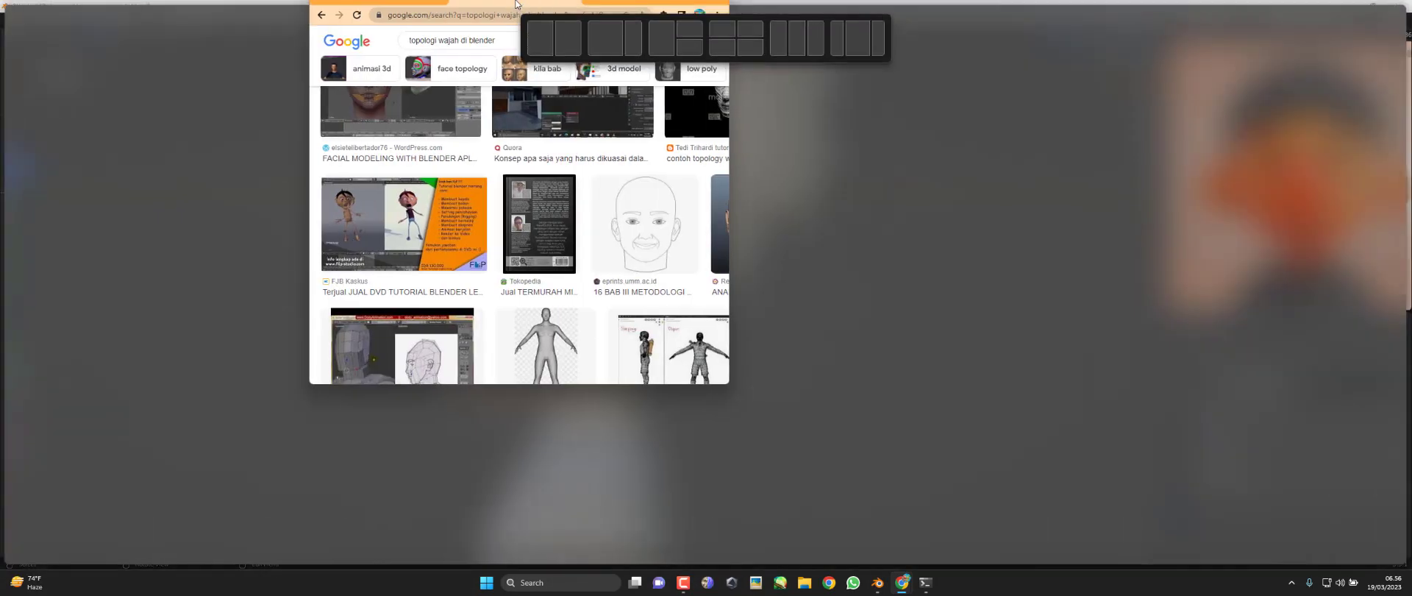
scroll(1142, 318, down, 1)
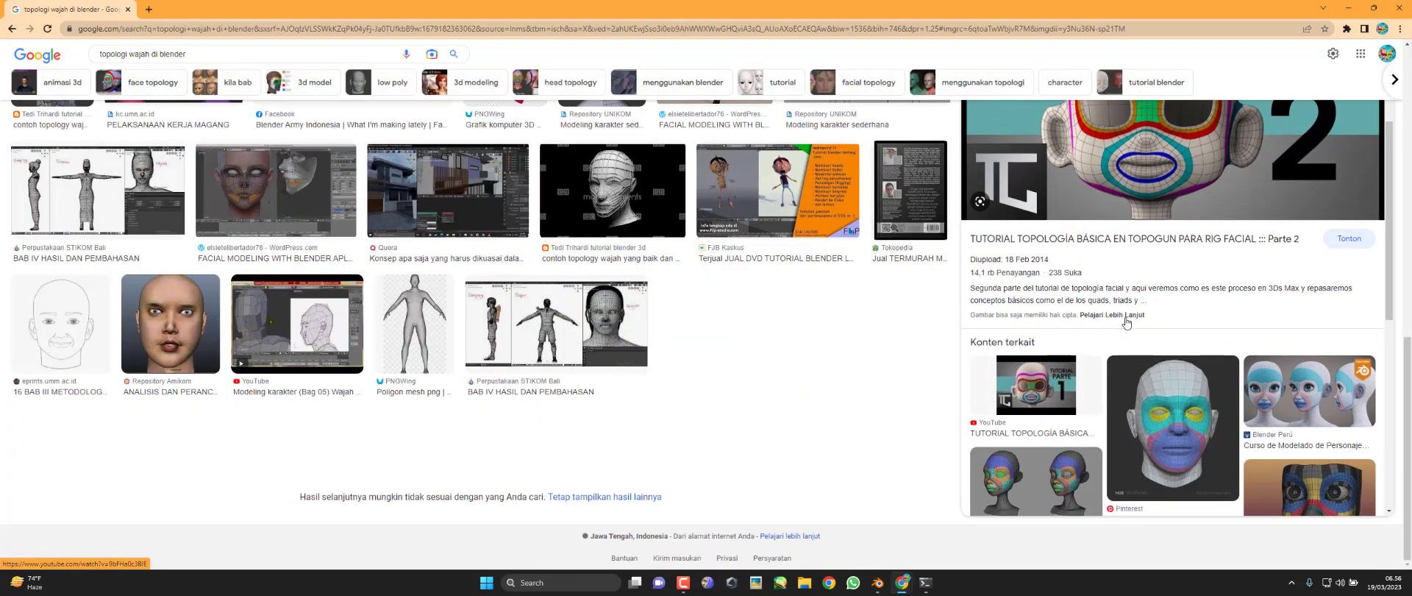
scroll(1142, 318, up, 1)
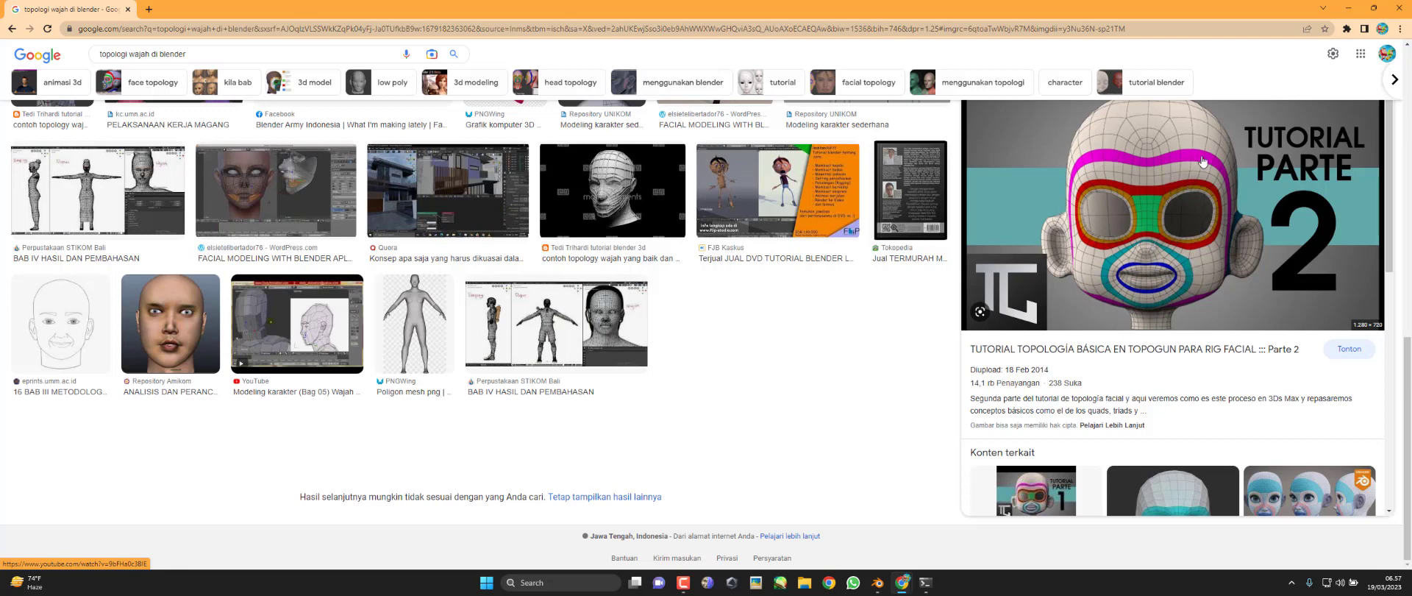
Enlarge the '75 3D topology ideas' face reference, then minimize Chrome and turn Blender's view toward the head
scroll(1164, 291, down, 3)
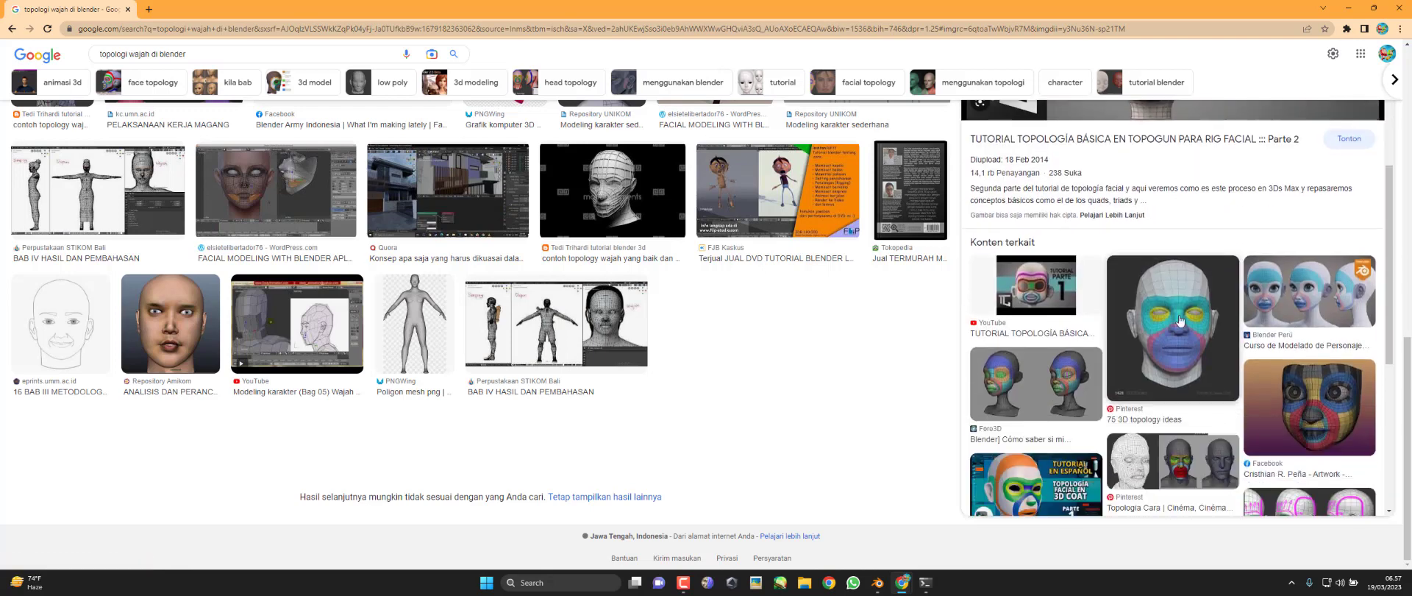
click(1170, 315)
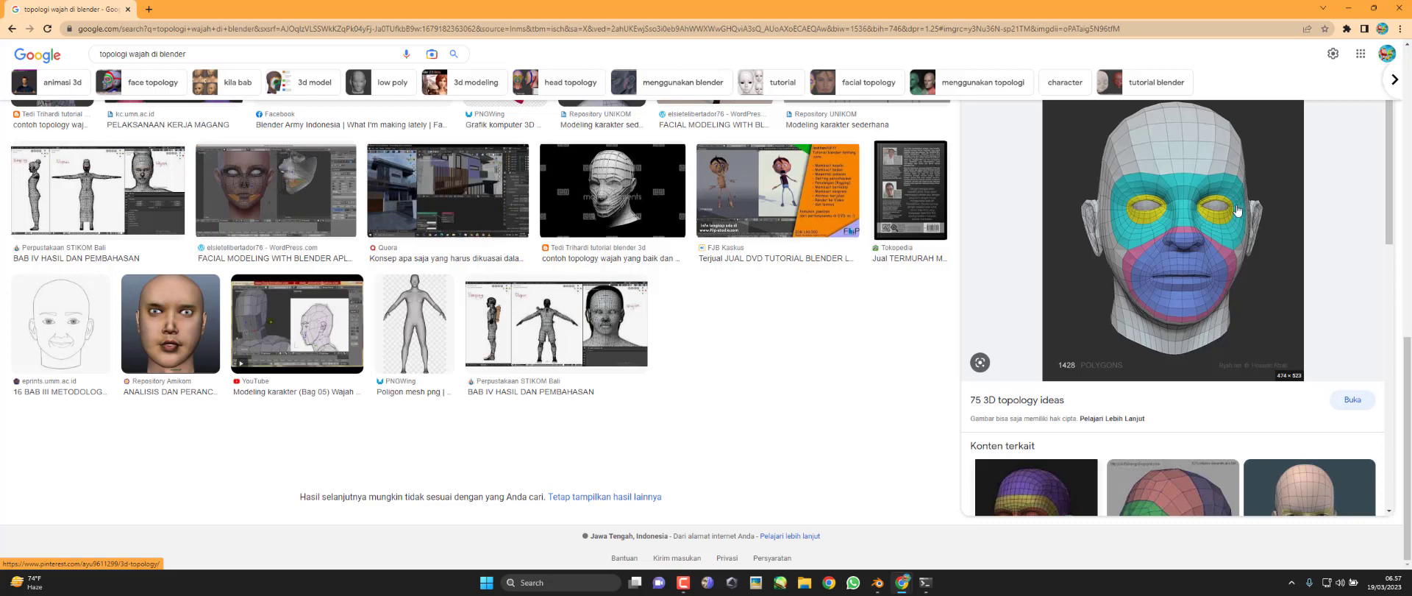
click(1348, 8)
middle_drag(659, 262, 562, 328)
Inspect the head mesh in Front and Right views, toggling between Object and Edit Mode
key(KP_1)
key(Tab)
key(KP_3)
scroll(501, 351, up, 3)
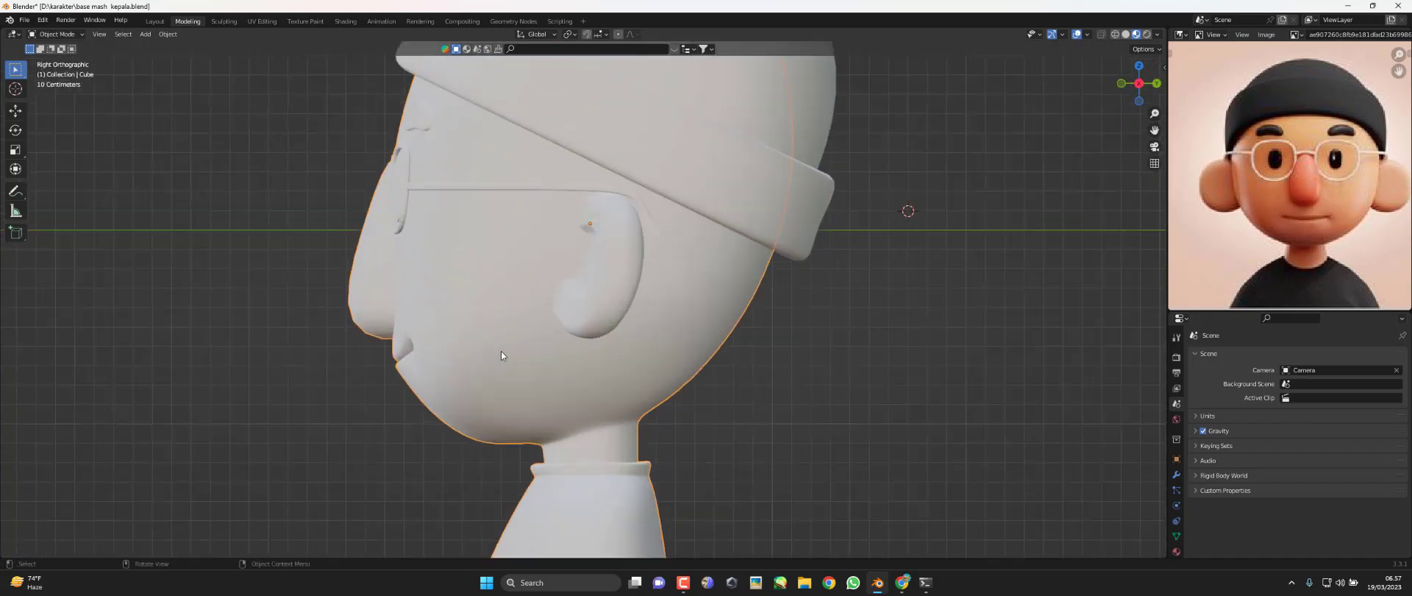
key(Tab)
shift+middle_drag(479, 364, 452, 402)
key(KP_1)
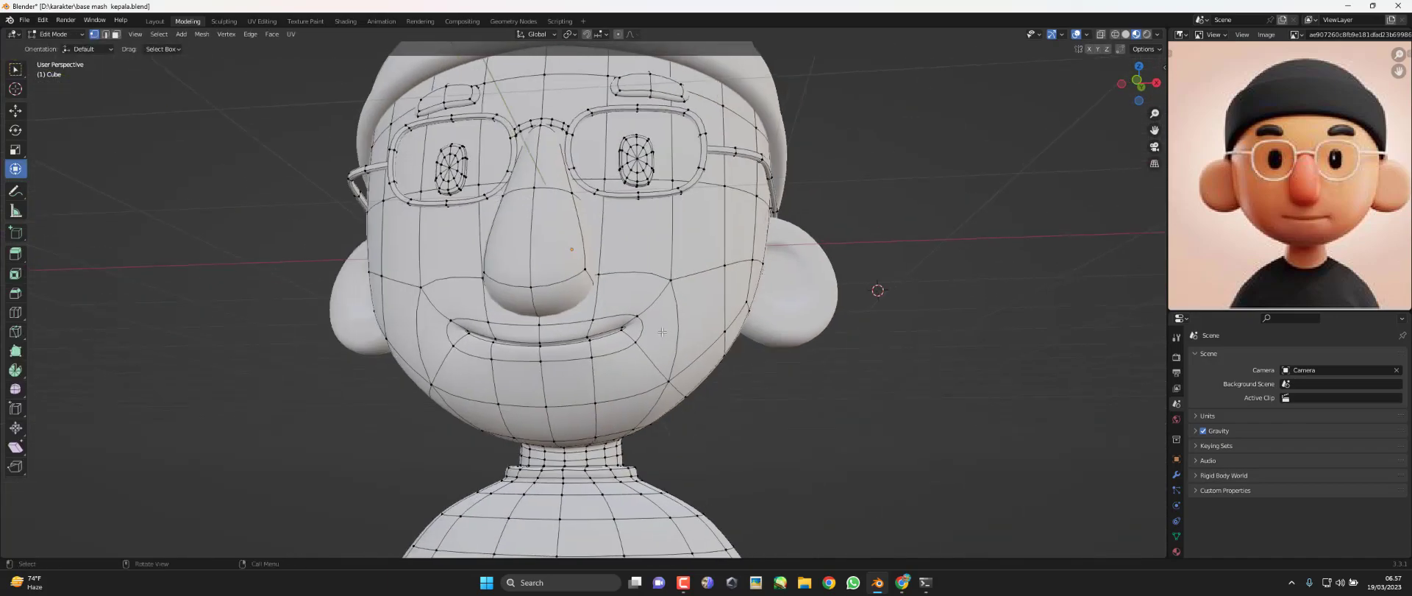
key(Tab)
key(Tab)
key(KP_3)
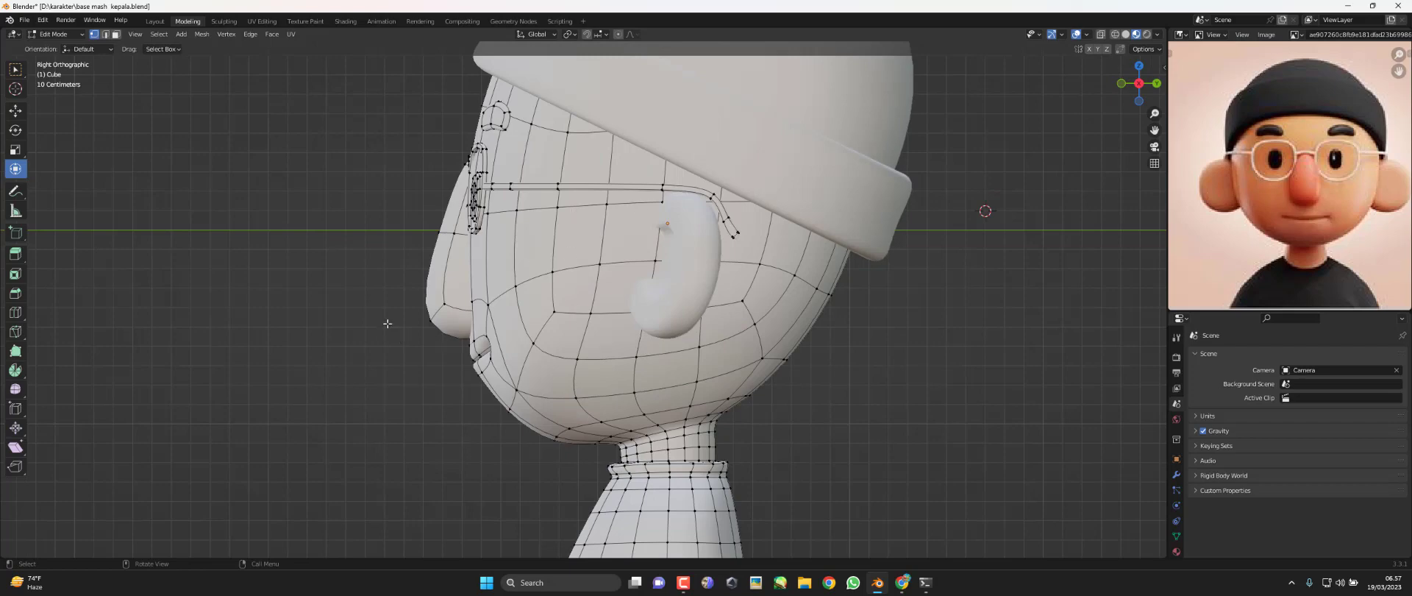
key(KP_1)
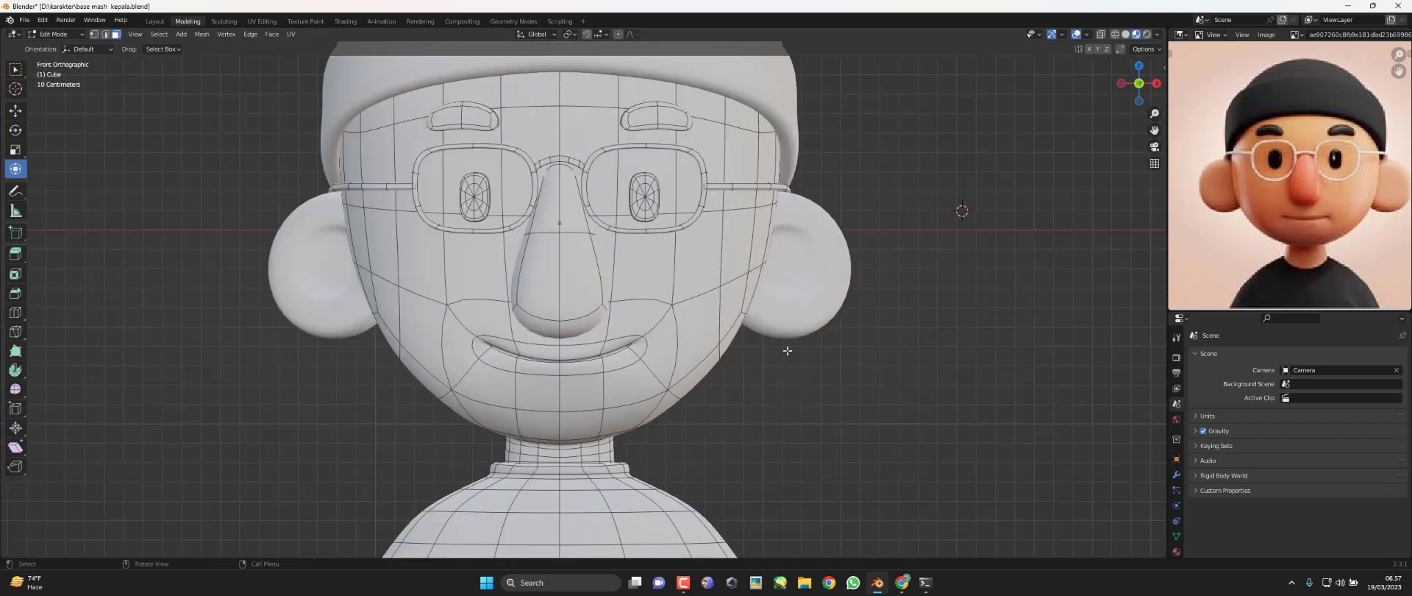
scroll(788, 353, up, 2)
Select the inner and outer face loops around the mouth, then bring the Chrome topology reference back
alt+shift+click(667, 323)
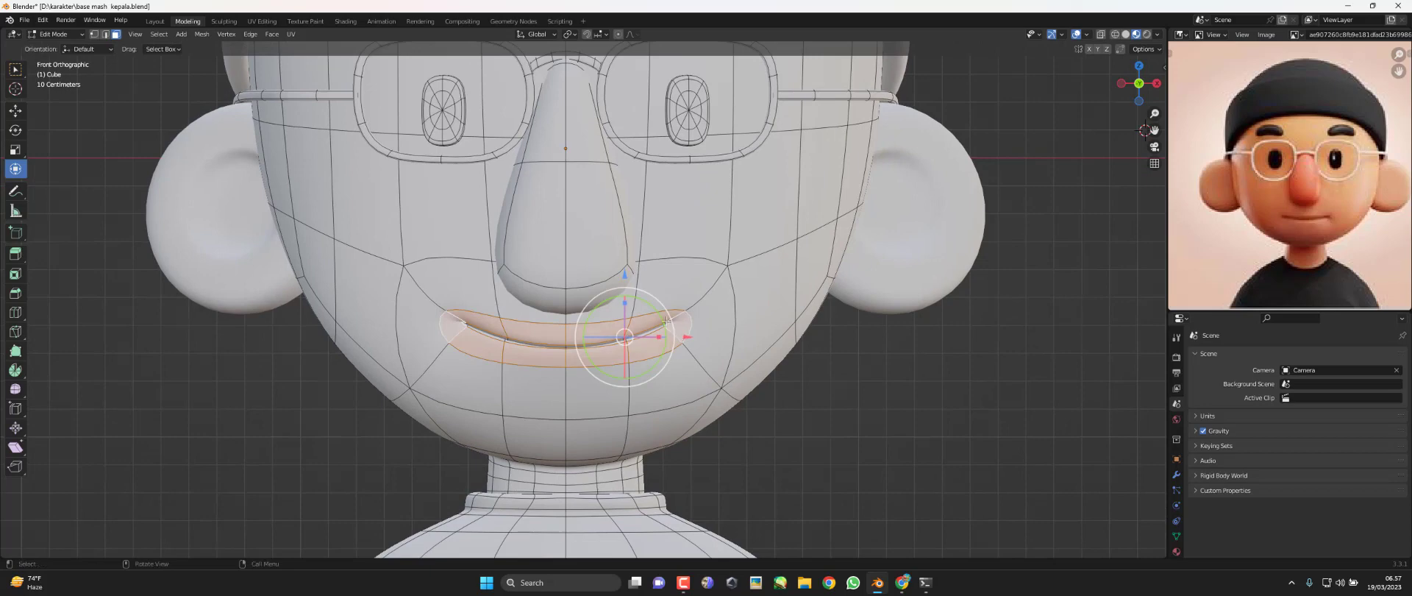
alt+shift+click(704, 296)
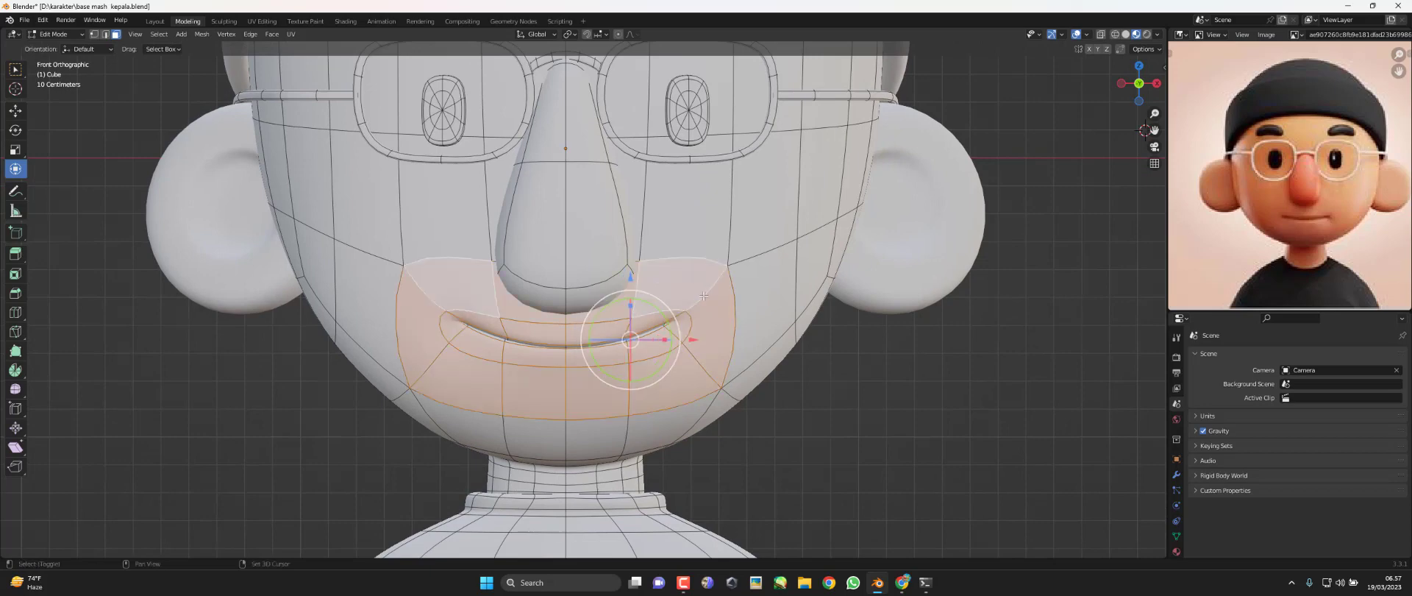
alt+middle_drag(603, 366, 566, 278)
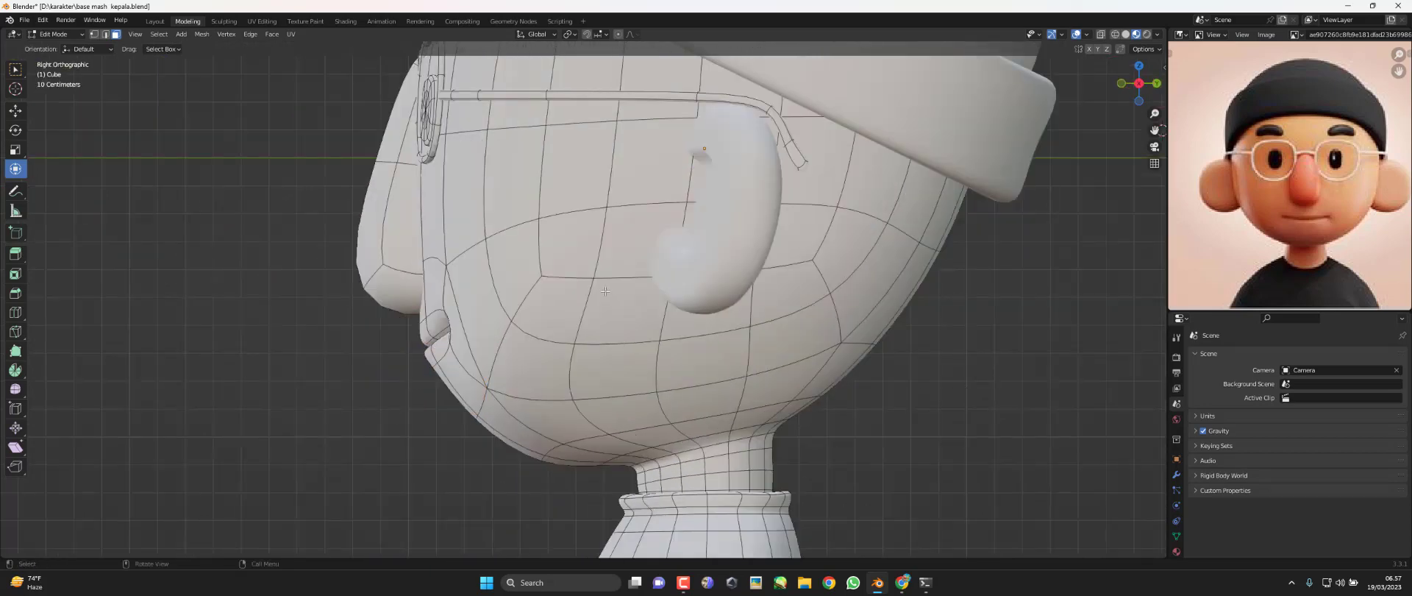
scroll(586, 127, down, 3)
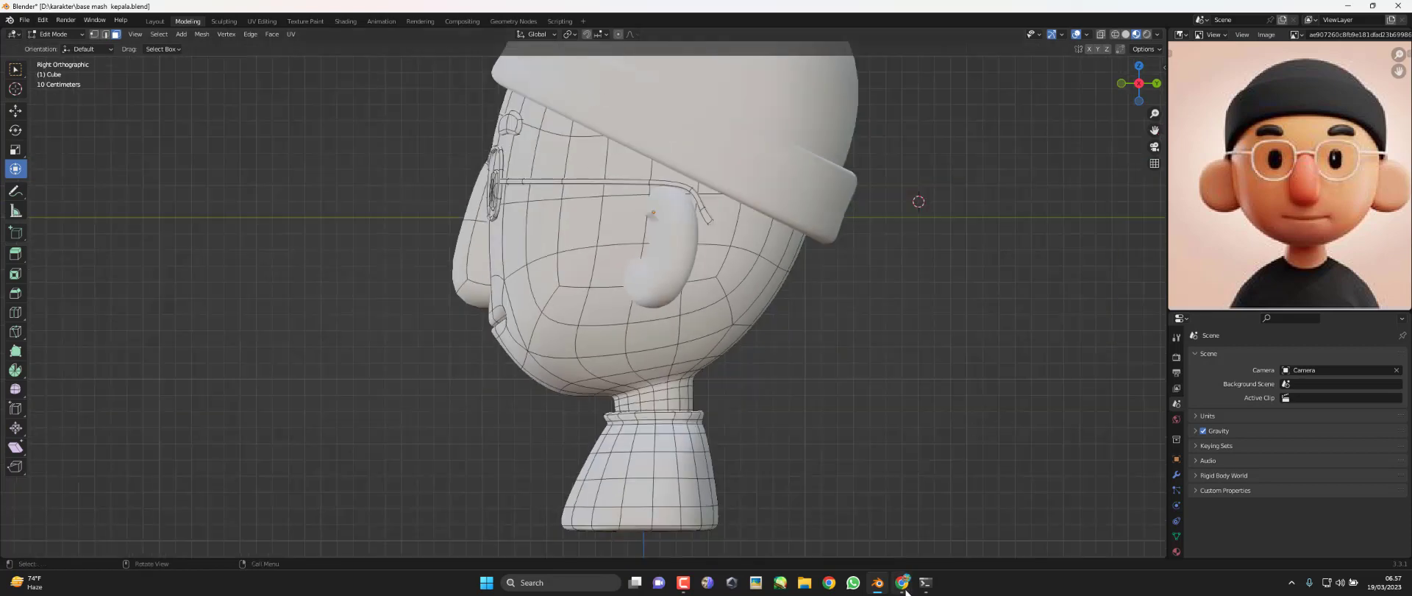
mouse_move(903, 582)
click(947, 553)
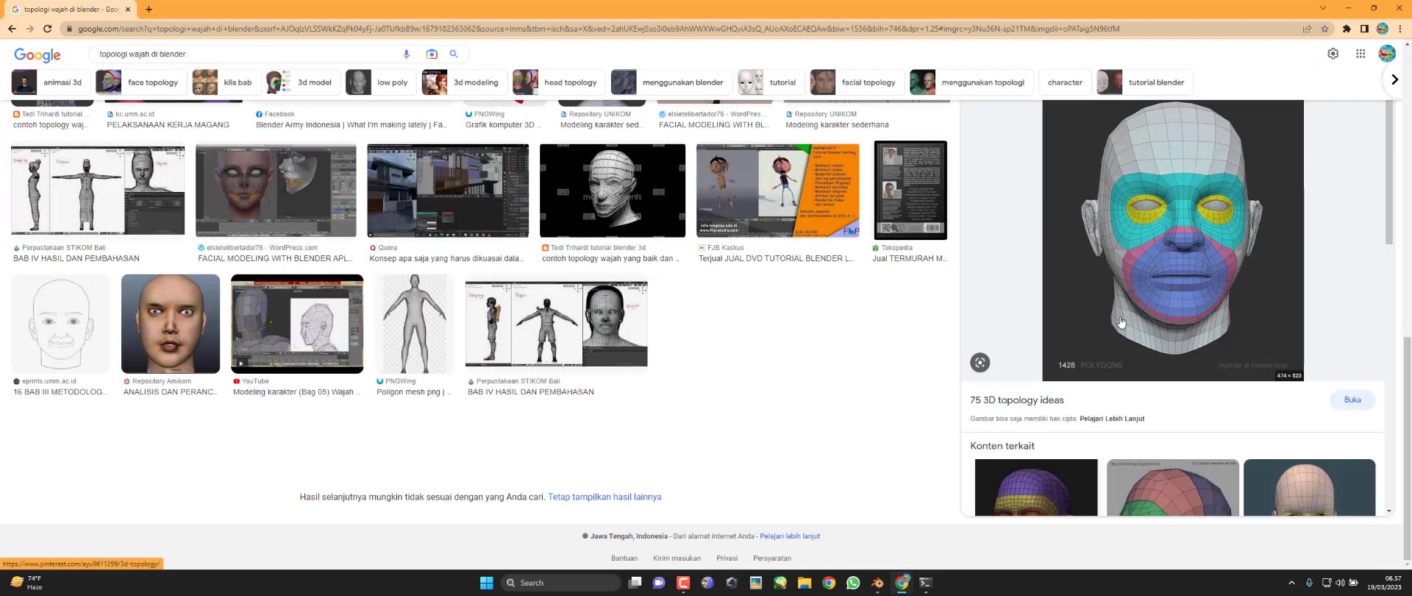
View the colourful '50 Face topology ideas' image enlarged, then minimize Chrome back to Blender
scroll(1121, 320, down, 3)
scroll(1193, 335, down, 2)
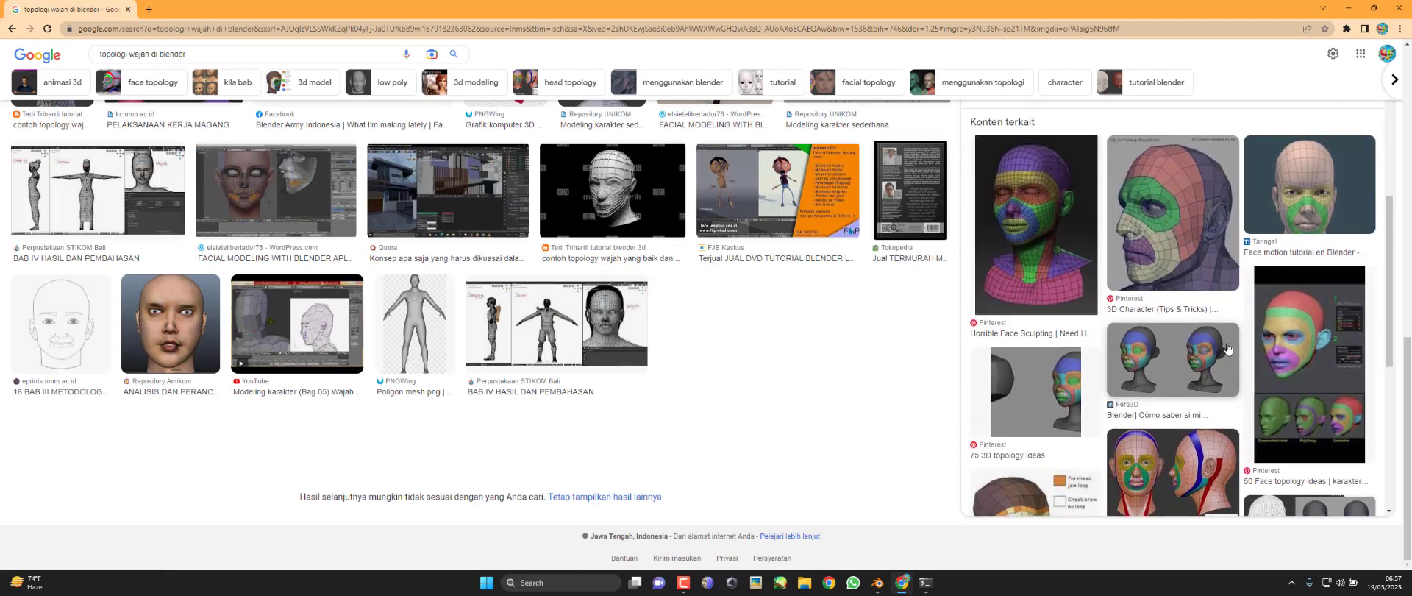
click(1280, 334)
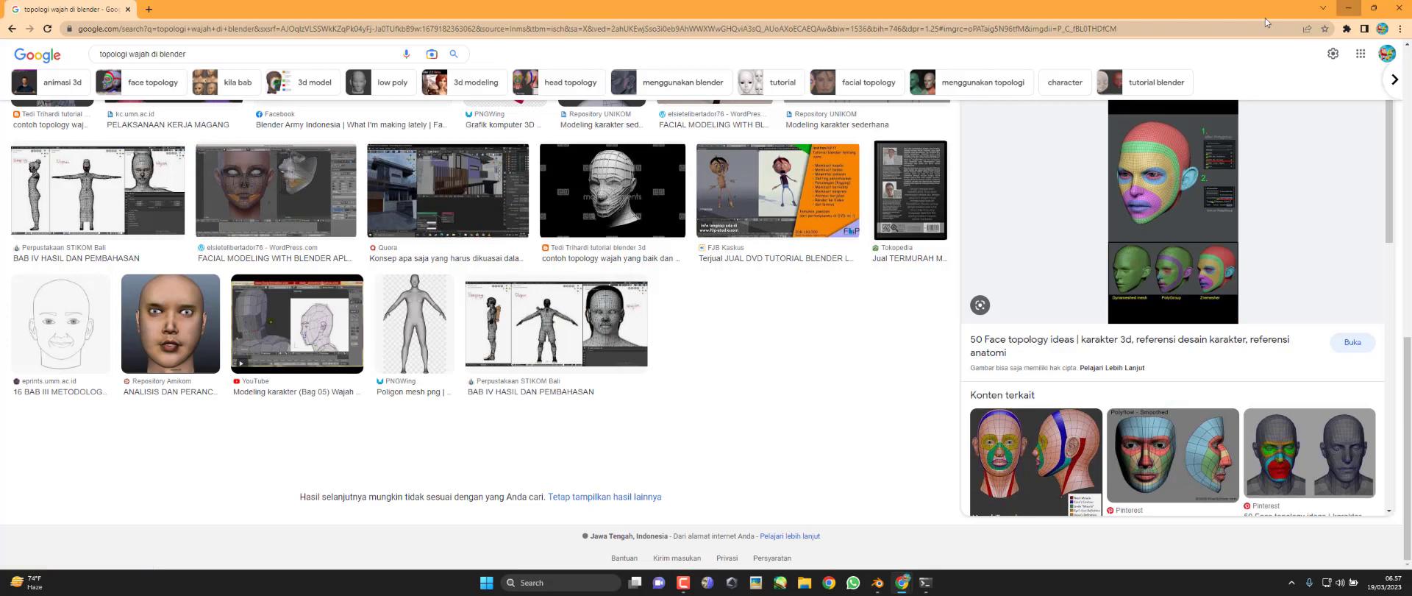
click(1348, 8)
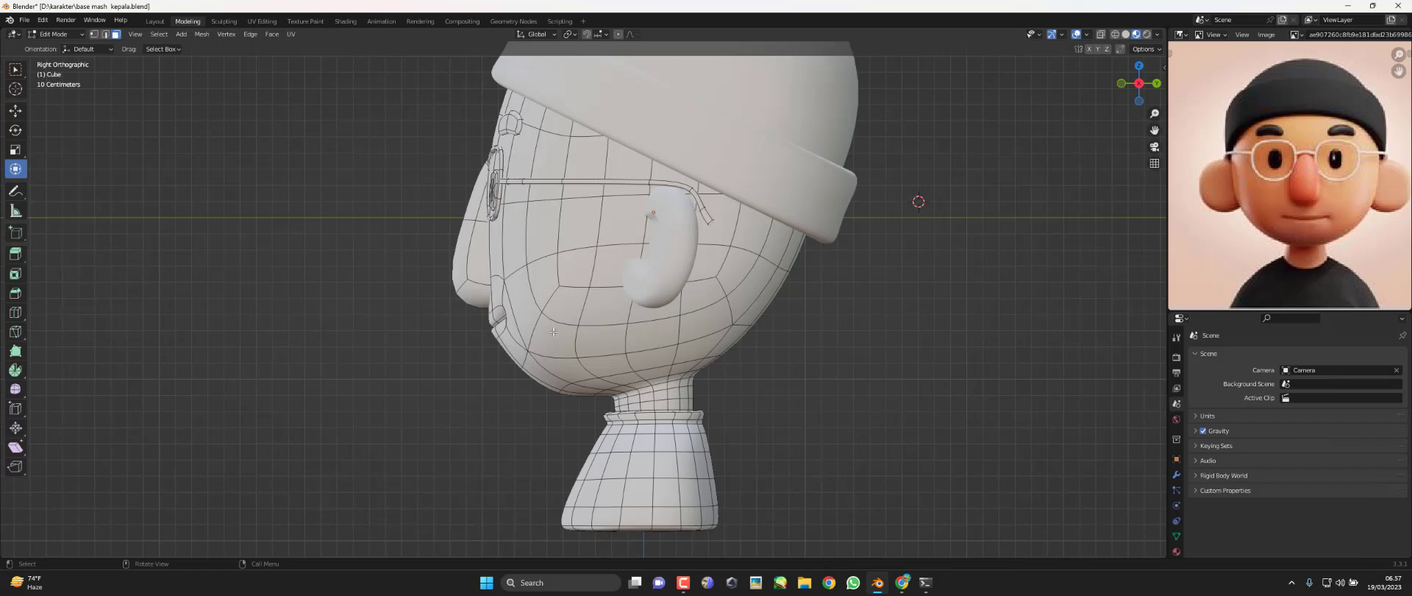
Switch to vertex select, cancel a trial knife cut, and show the Cube's Mirror and Subdivision modifiers
middle_drag(553, 332, 600, 273)
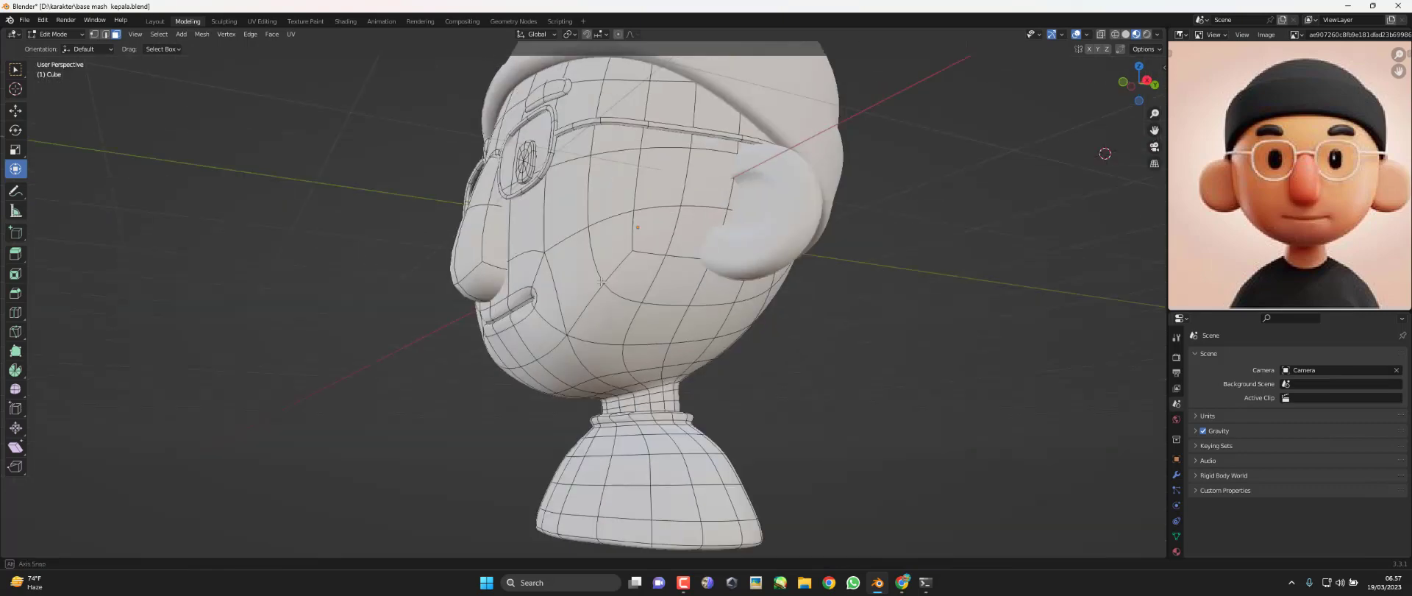
click(92, 35)
scroll(645, 289, up, 2)
scroll(646, 289, up, 2)
scroll(646, 289, up, 2)
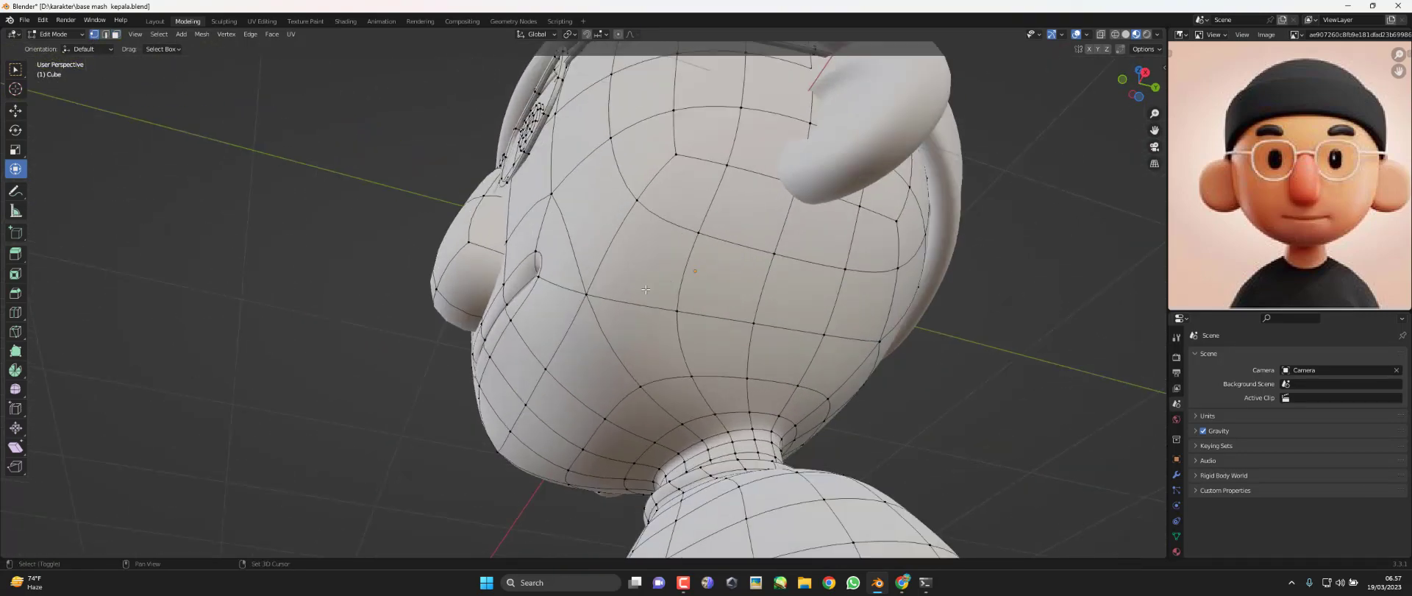
shift+scroll(646, 289, down, 3)
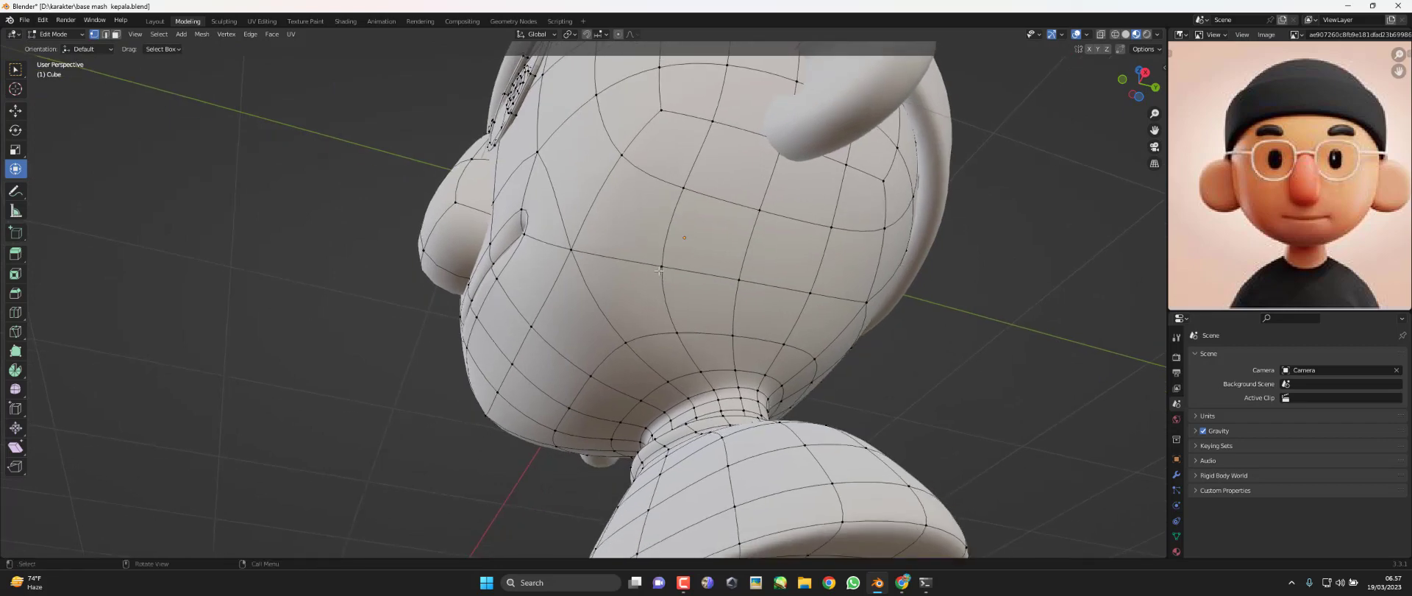
key(k)
key(Escape)
click(1178, 475)
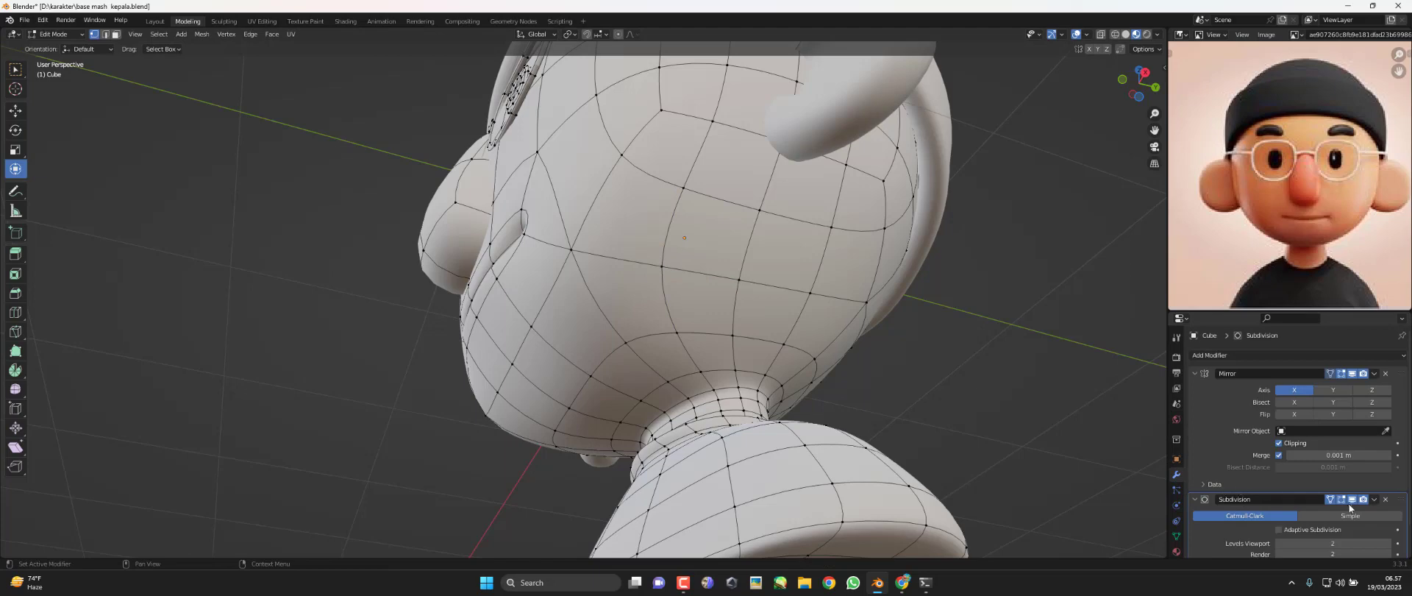
Turn off the Subdivision modifier's edit-mode display to see the low-poly cage
middle_drag(1354, 502, 1356, 467)
click(1352, 464)
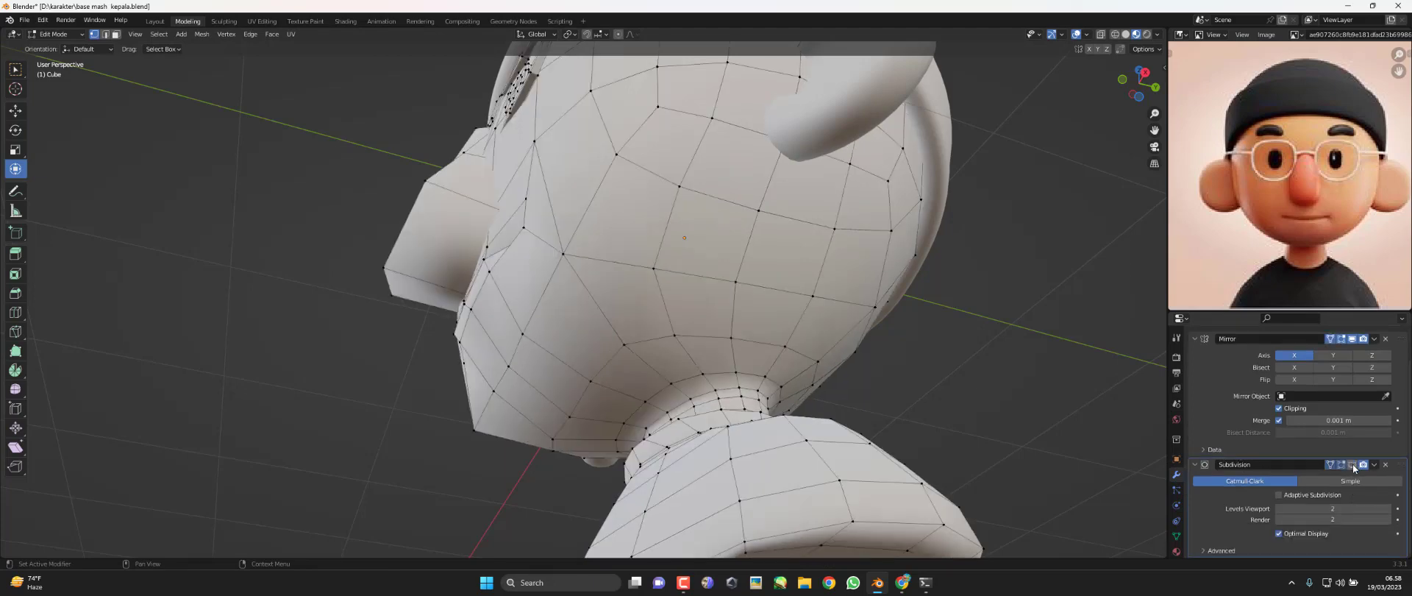
mouse_move(581, 309)
middle_down()
mouse_move(624, 298)
mouse_move(643, 251)
middle_up()
Knife-cut a new three-point edge across the lower side of the head
key(k)
click(717, 125)
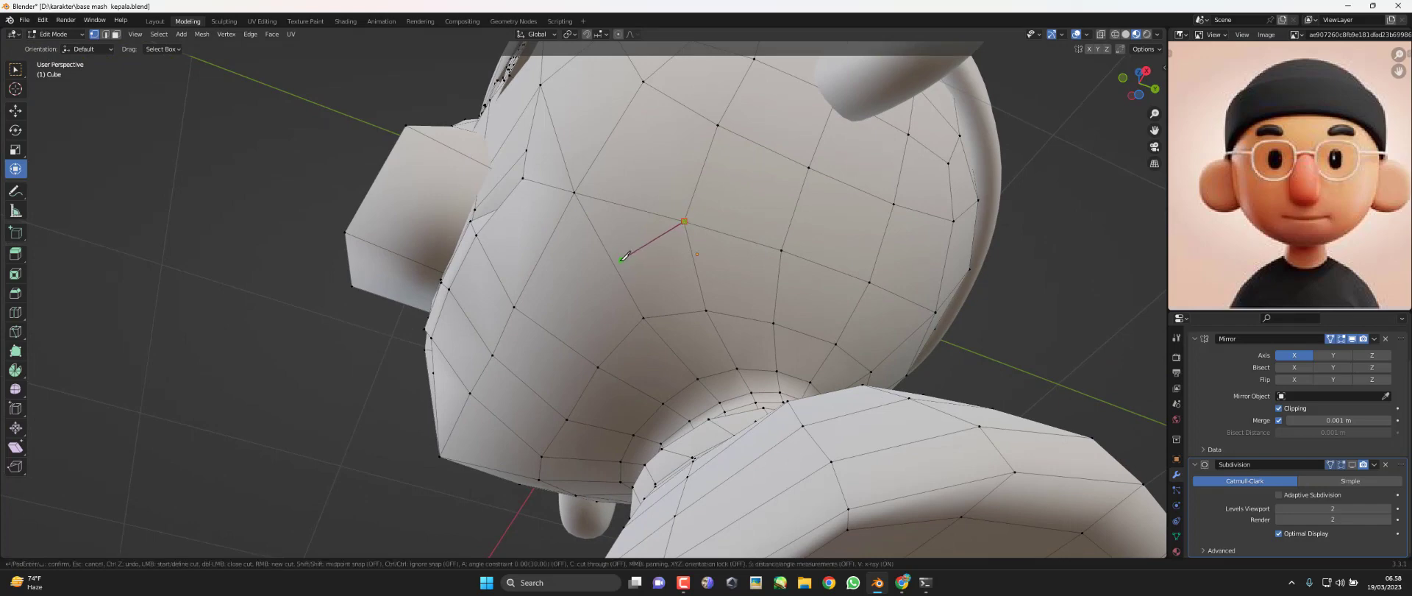
click(555, 336)
click(525, 381)
key(Return)
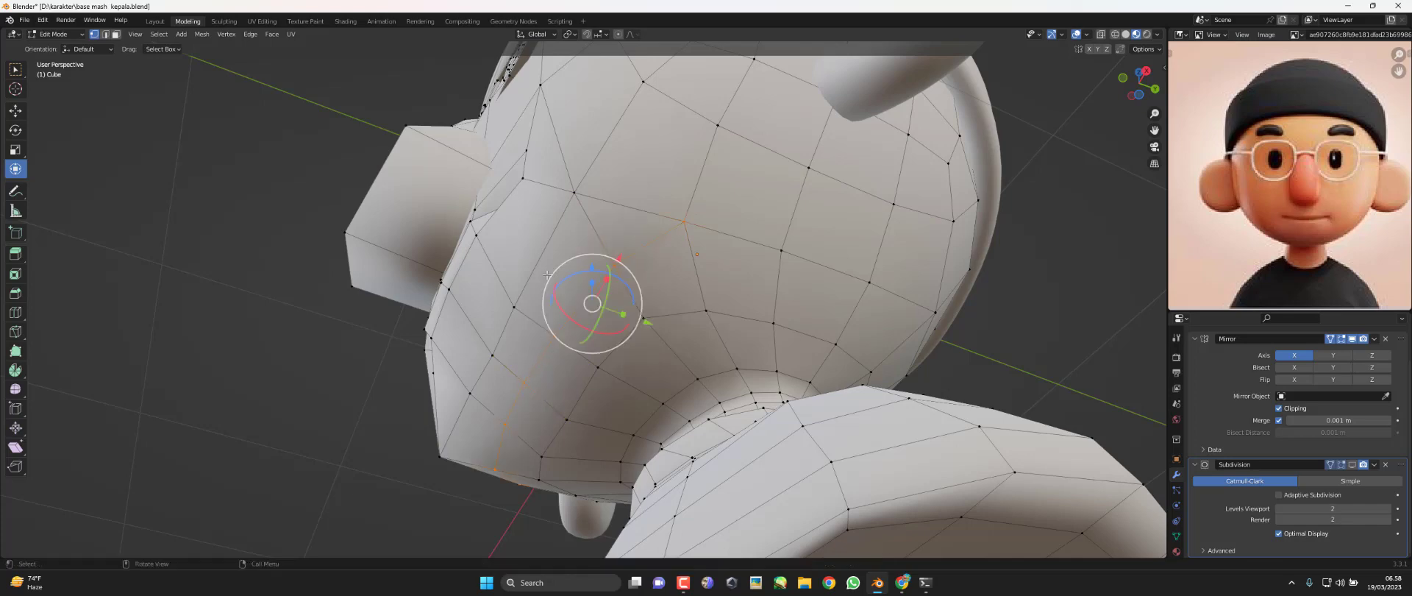
click(613, 265)
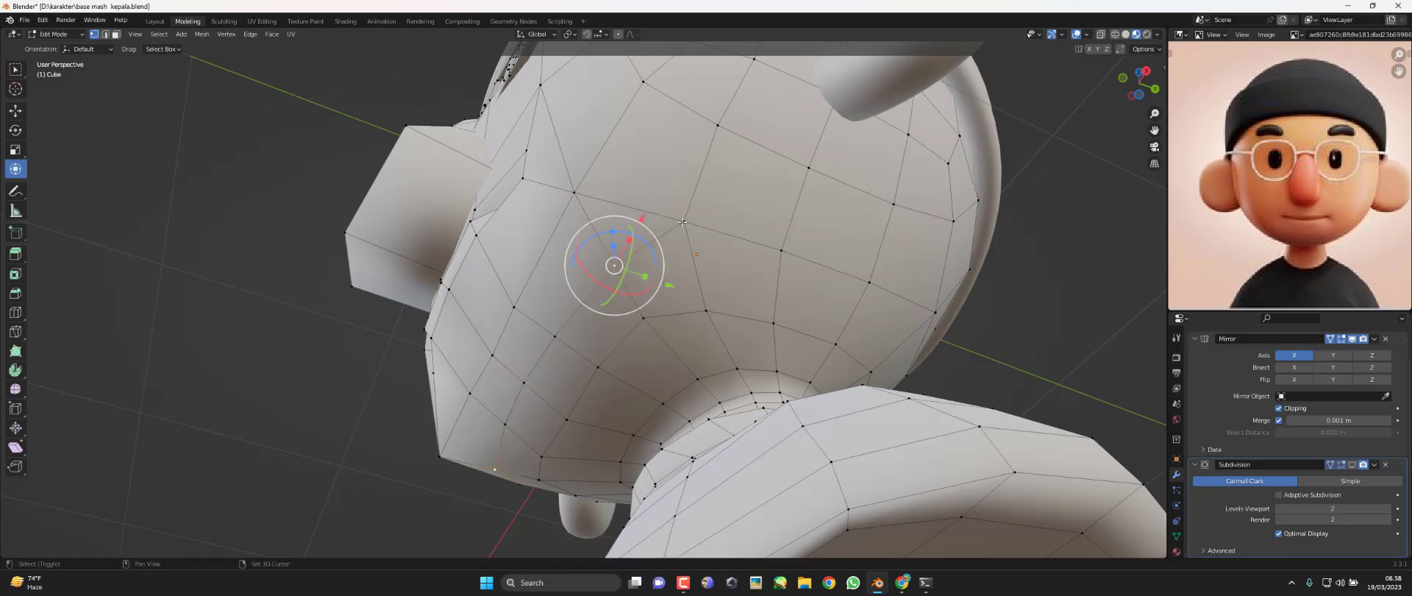
mouse_move(652, 221)
middle_down()
mouse_move(716, 243)
mouse_move(761, 325)
middle_up()
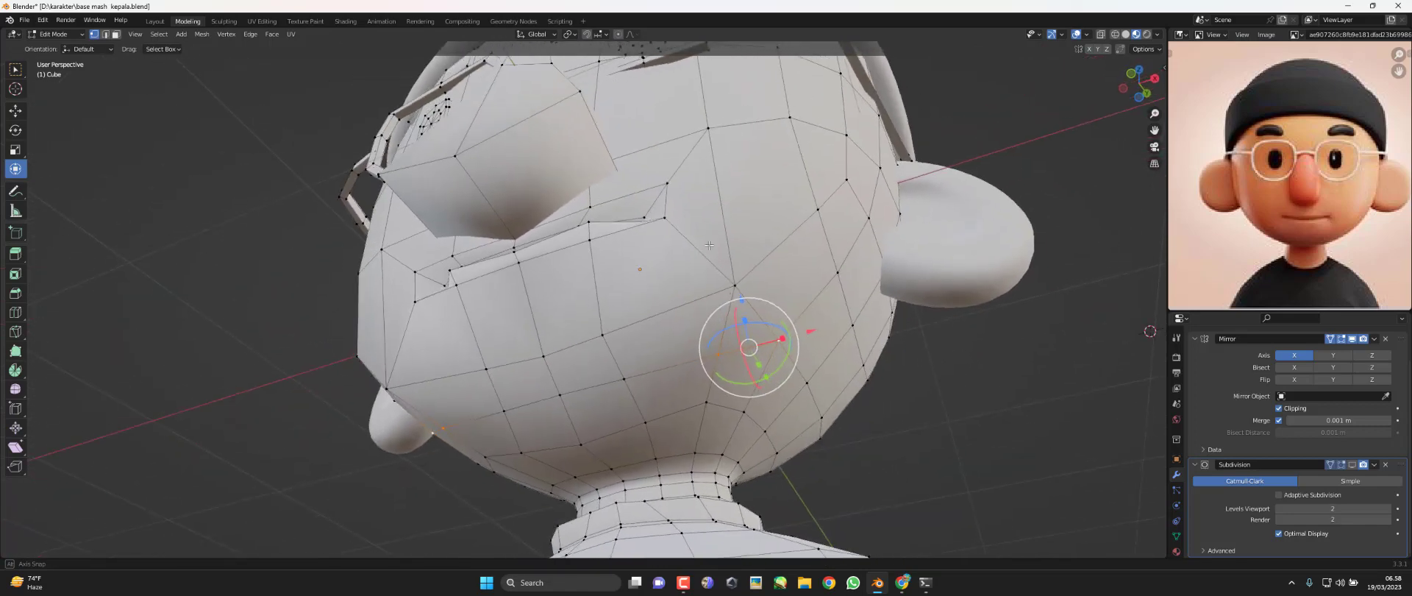
key(m)
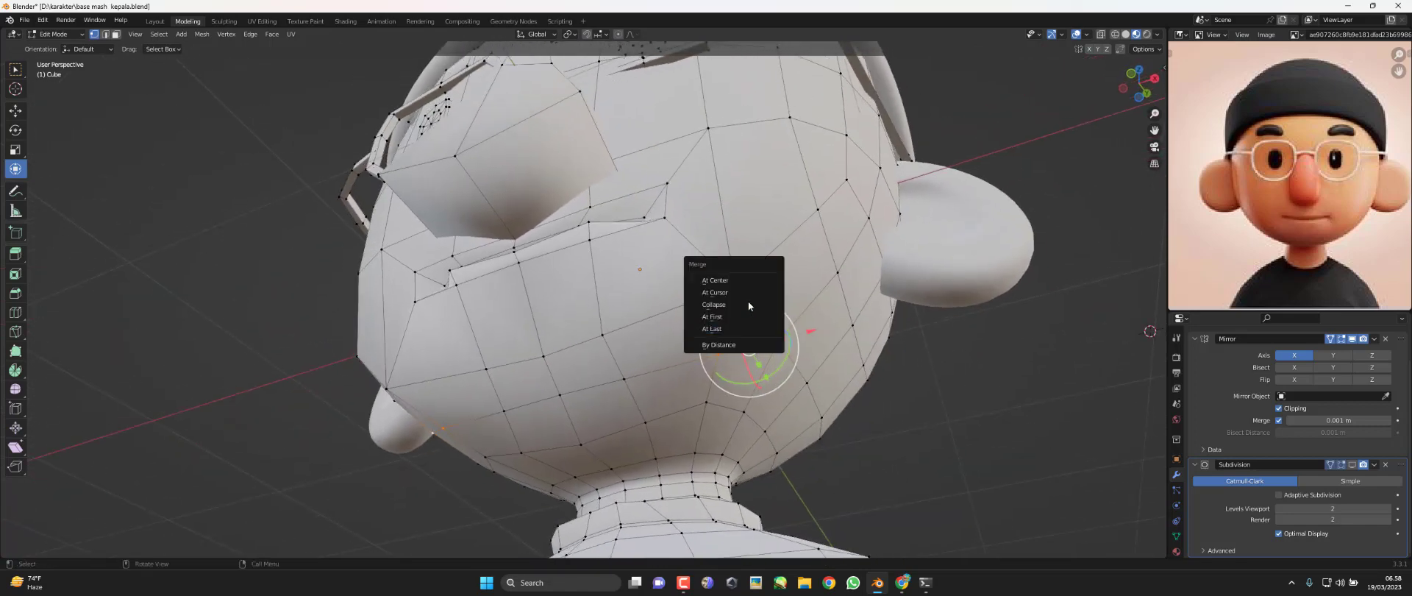
click(740, 279)
click(116, 35)
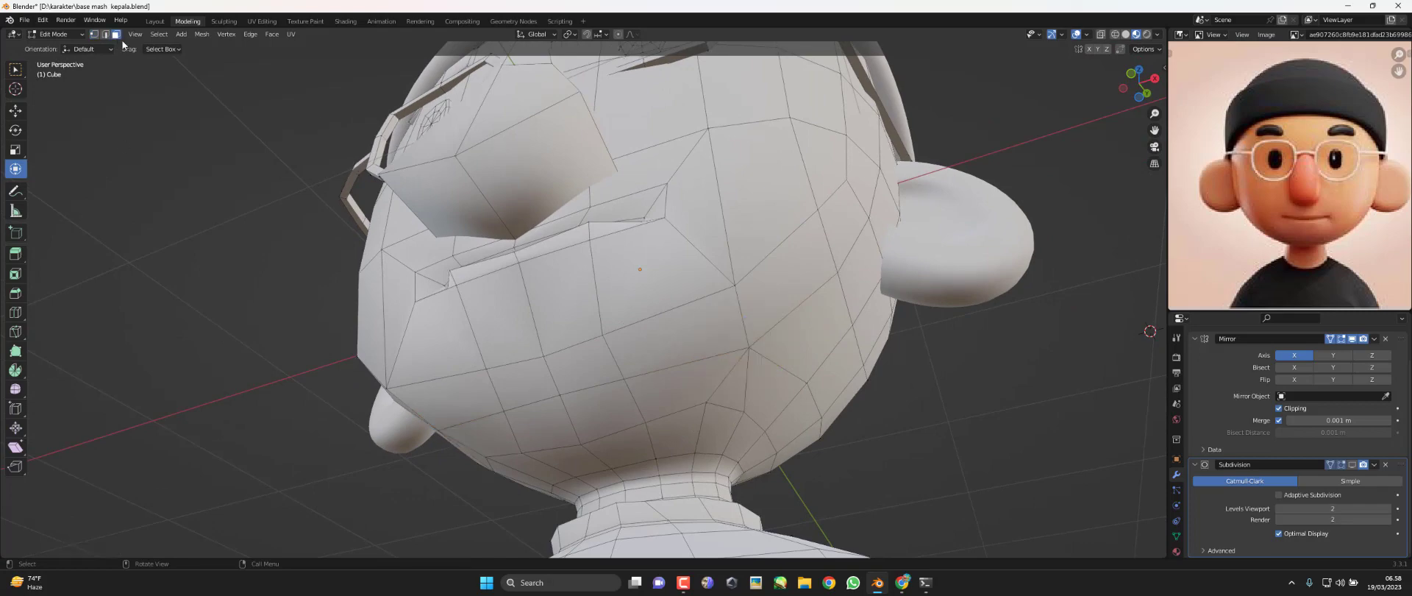
alt+click(757, 331)
middle_drag(757, 331, 684, 199)
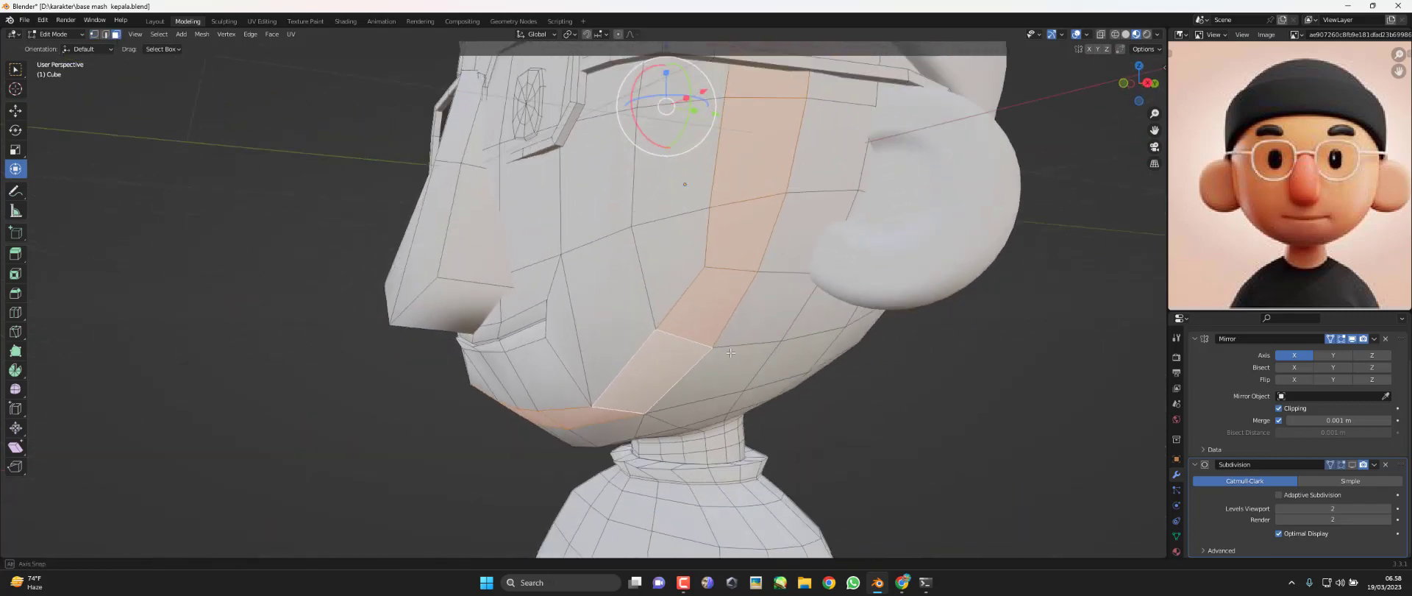
middle_drag(634, 344, 662, 350)
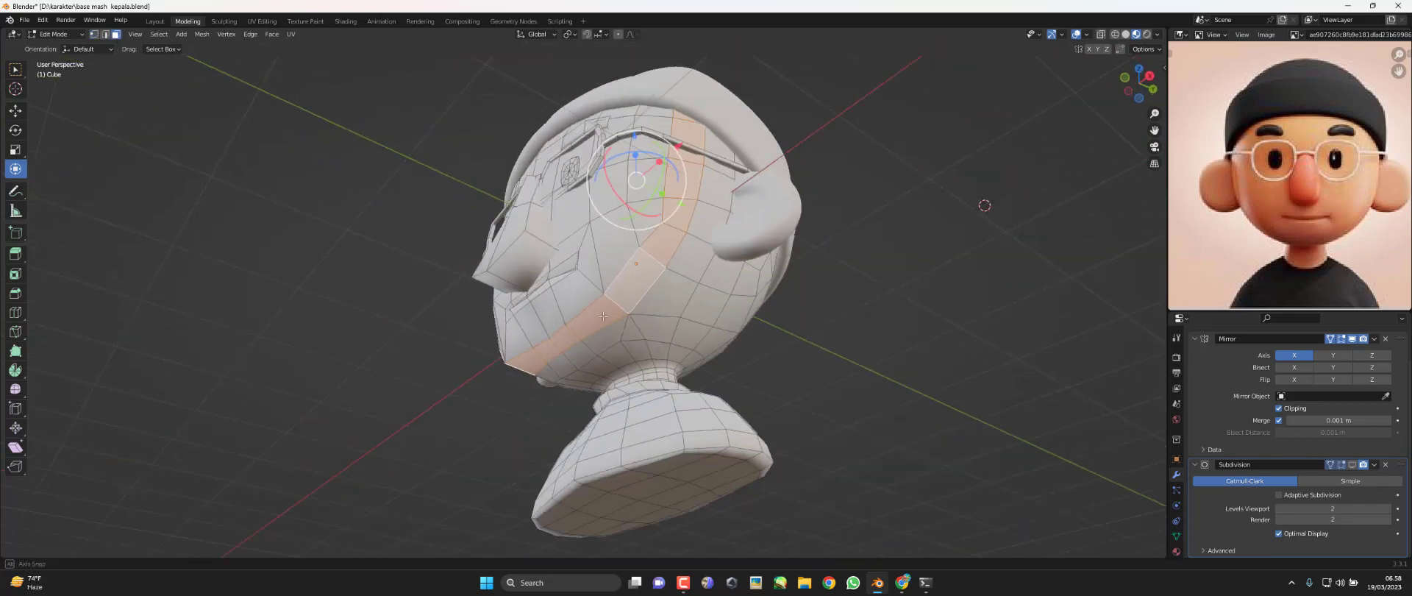
scroll(666, 352, up, 4)
scroll(670, 354, up, 2)
scroll(675, 355, up, 2)
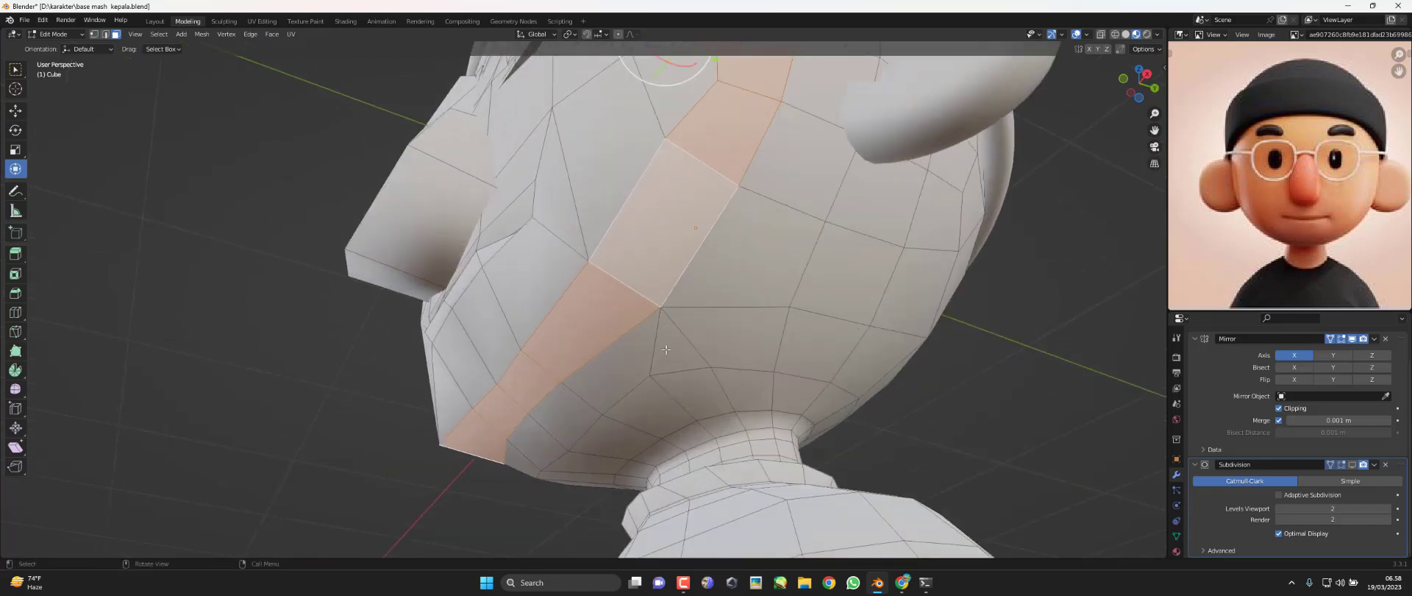
mouse_move(672, 355)
middle_down()
mouse_move(684, 287)
mouse_move(637, 251)
middle_up()
click(684, 284)
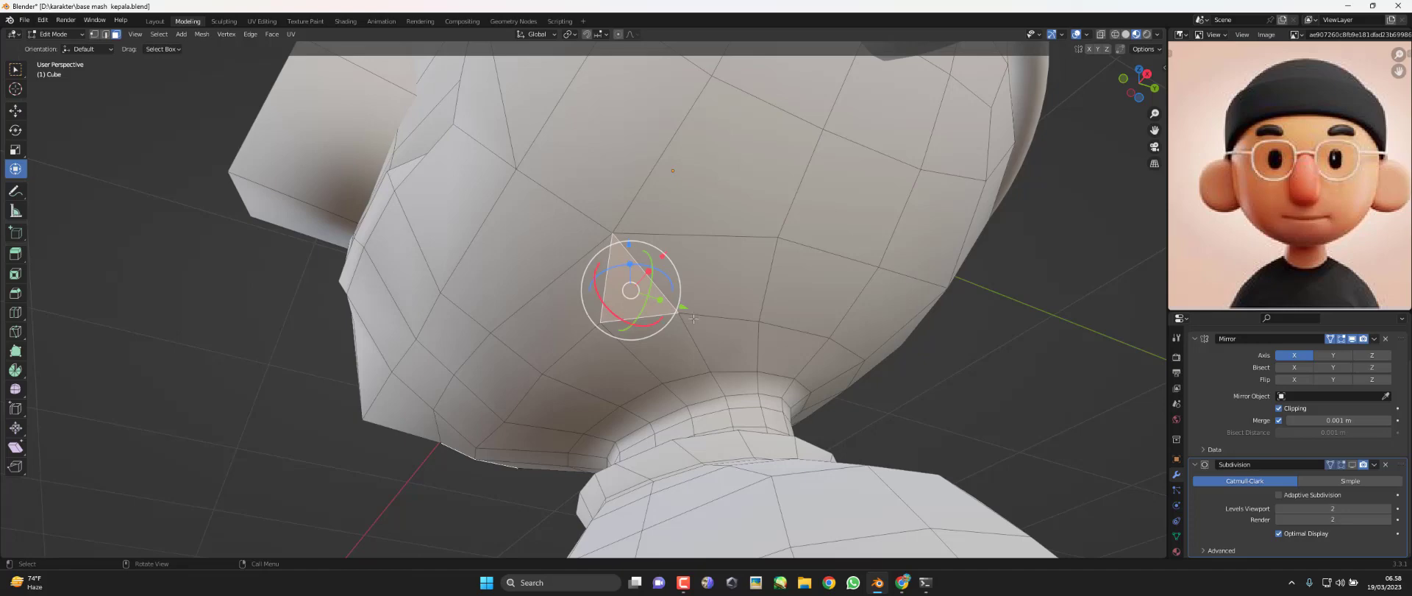
click(553, 215)
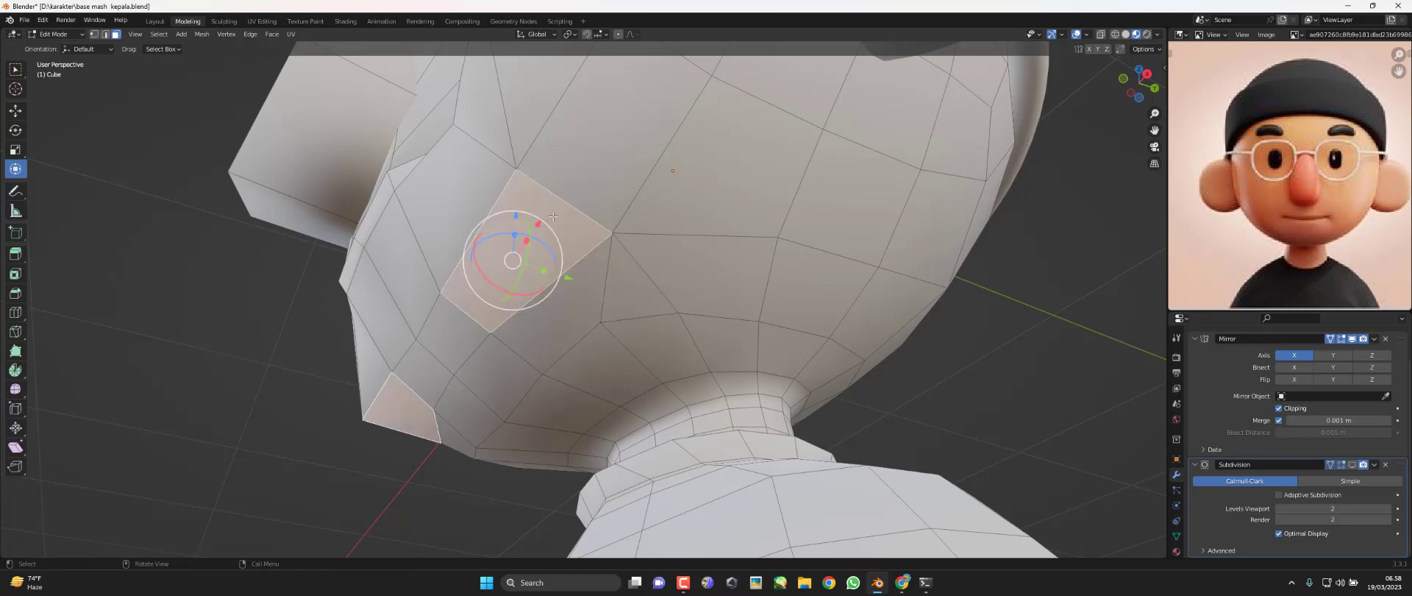
mouse_move(636, 196)
middle_down()
mouse_move(663, 314)
mouse_move(538, 289)
middle_up()
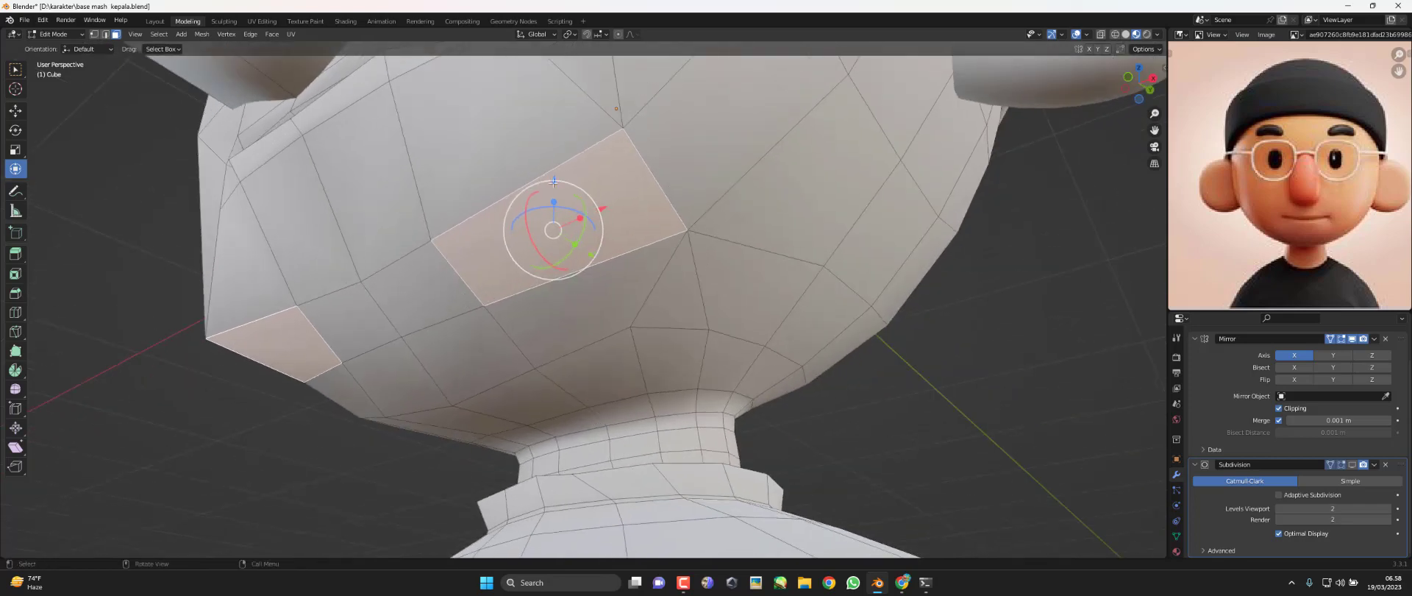
click(512, 337)
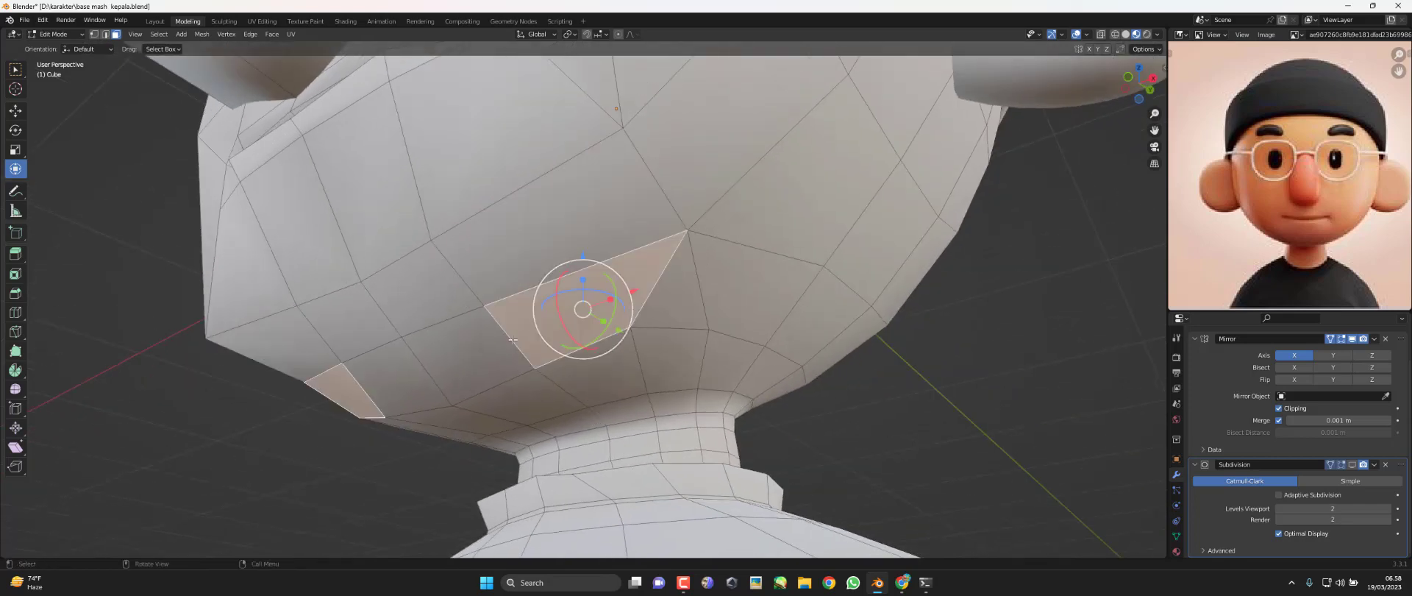
click(638, 326)
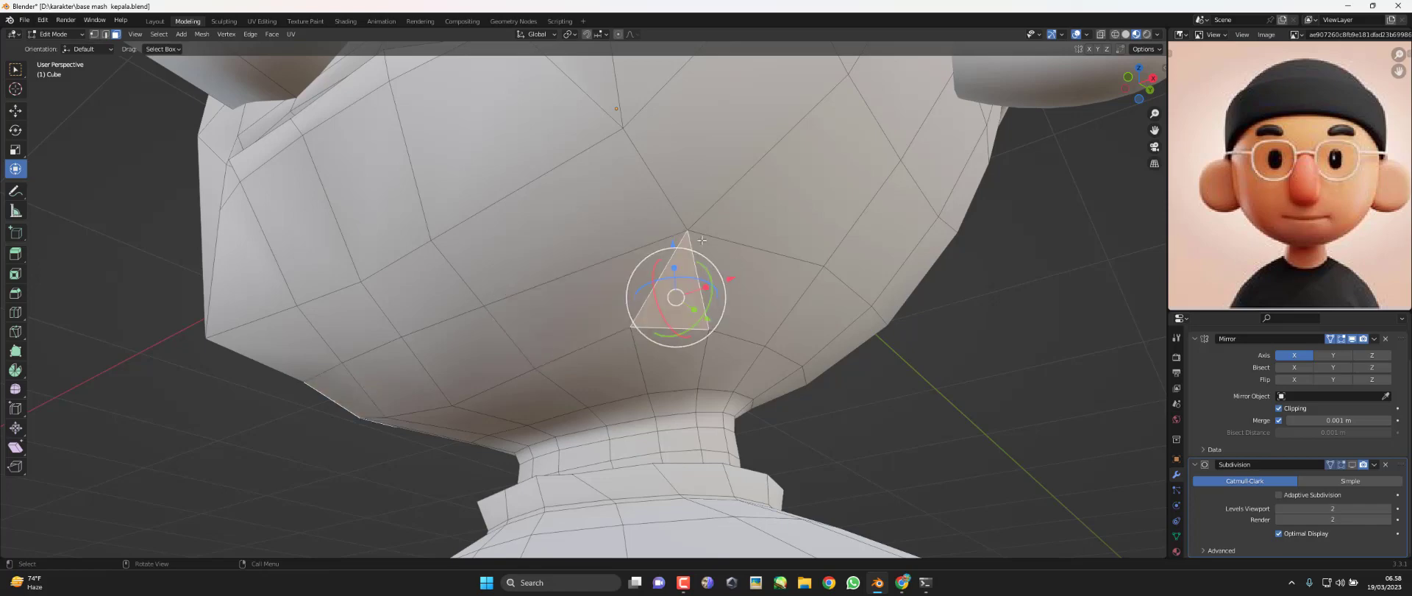
middle_drag(702, 240, 166, 164)
Merge two jaw vertices at their centre, after undoing a trial bevel
click(98, 34)
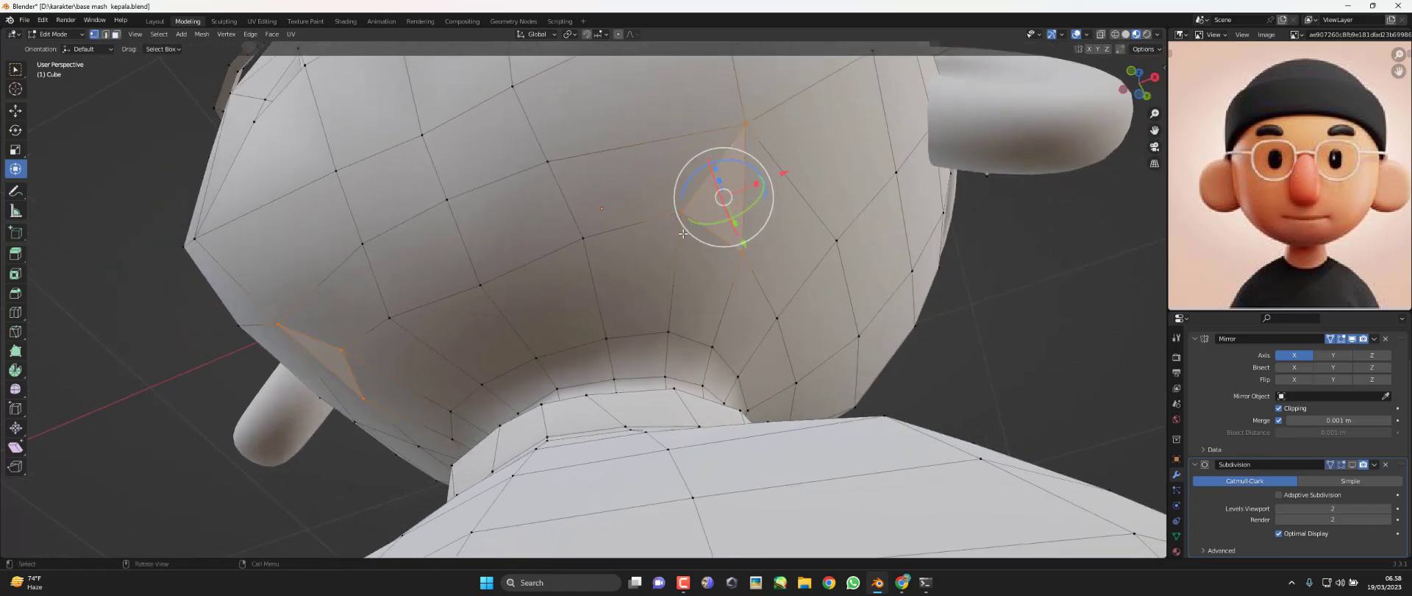
key(alt+a)
alt+shift+click(674, 217)
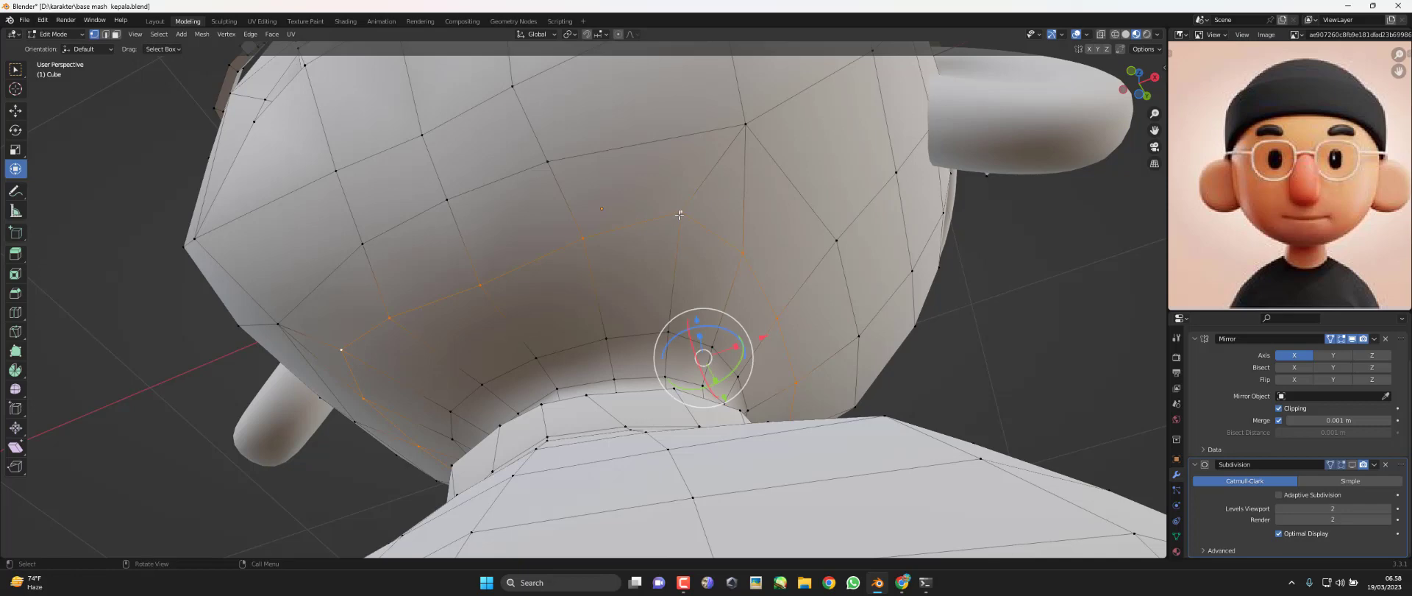
click(681, 213)
shift+click(583, 238)
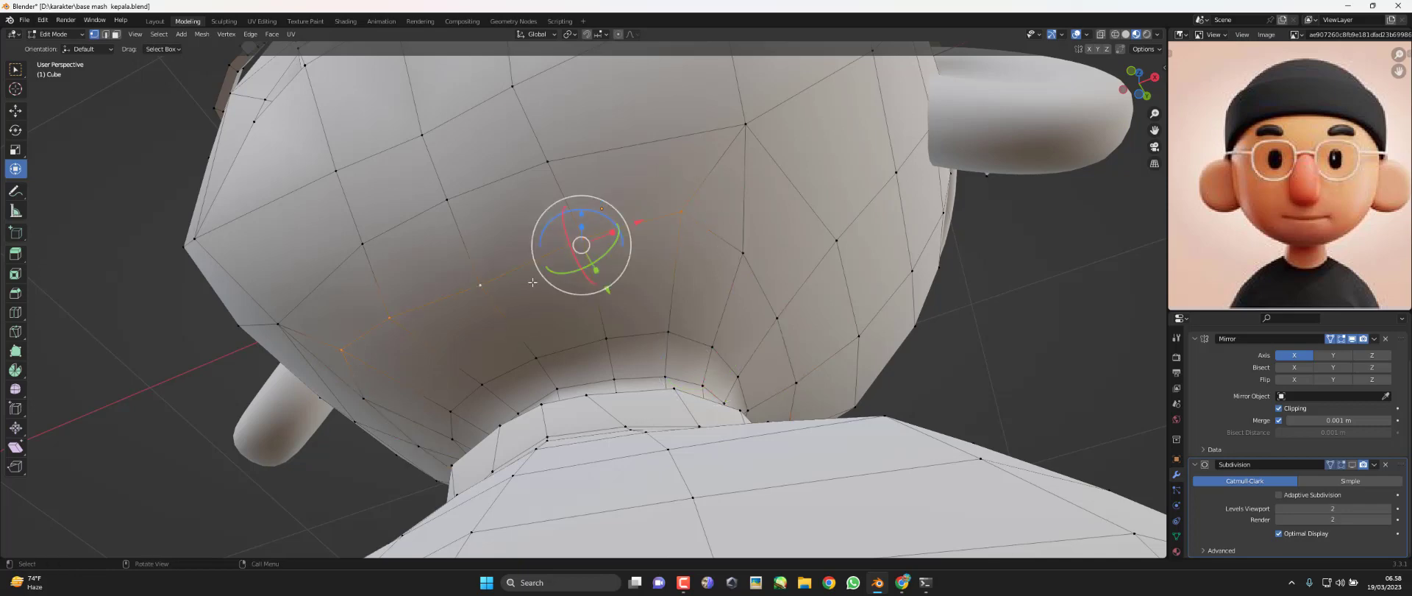
mouse_move(513, 265)
middle_down()
mouse_move(683, 235)
mouse_move(655, 287)
middle_up()
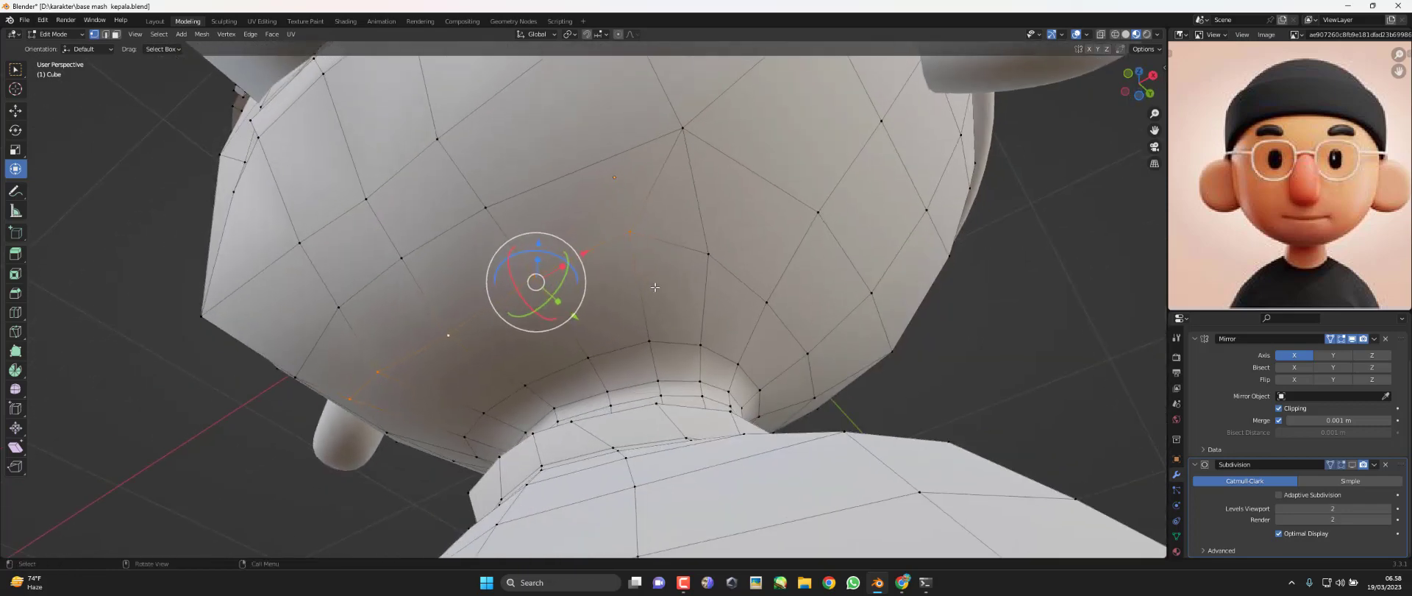
key(ctrl+b)
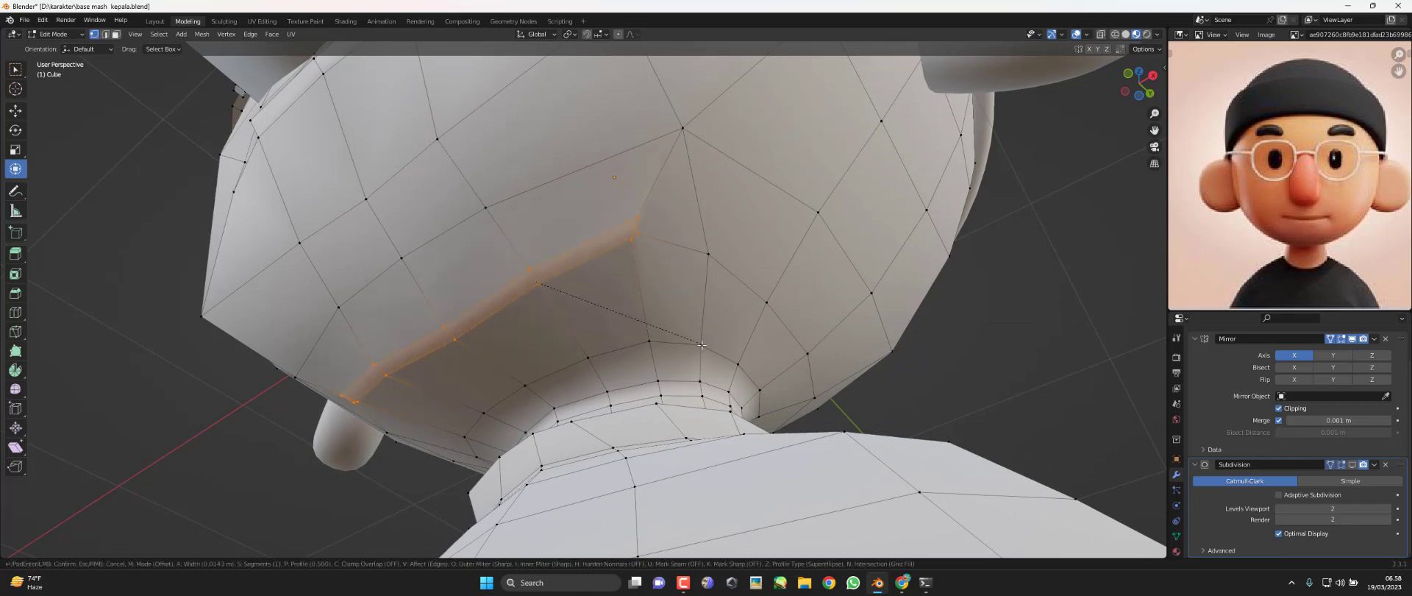
click(714, 354)
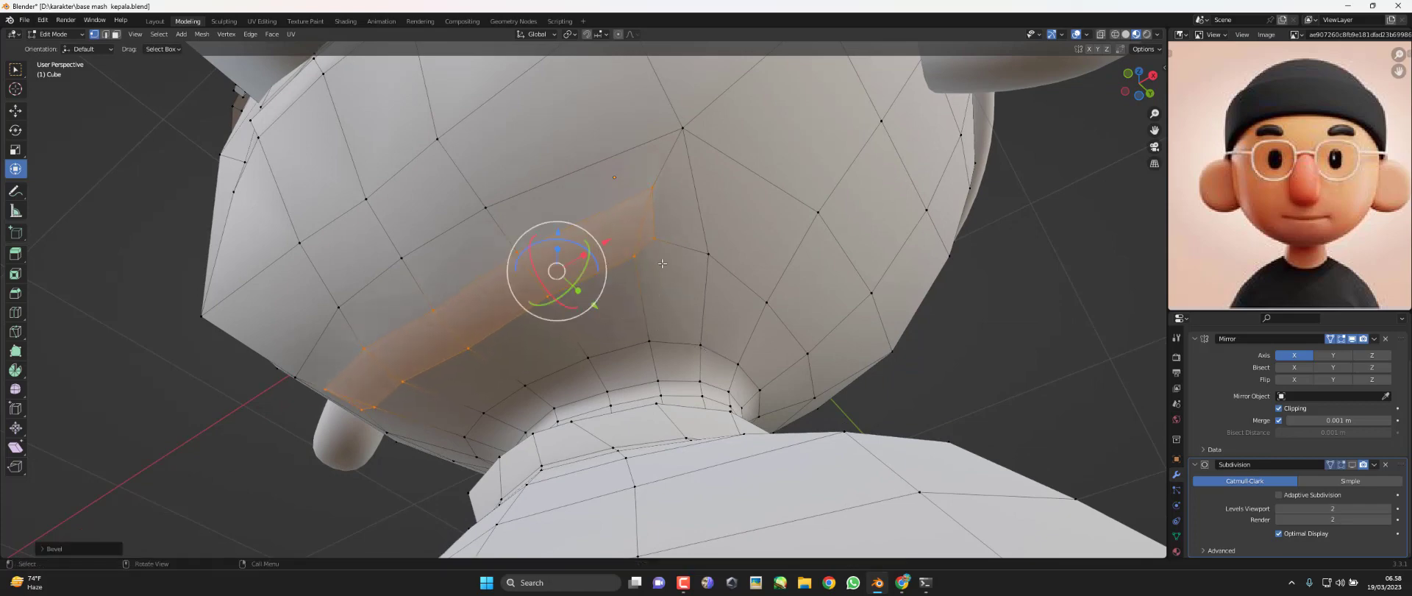
key(ctrl+z)
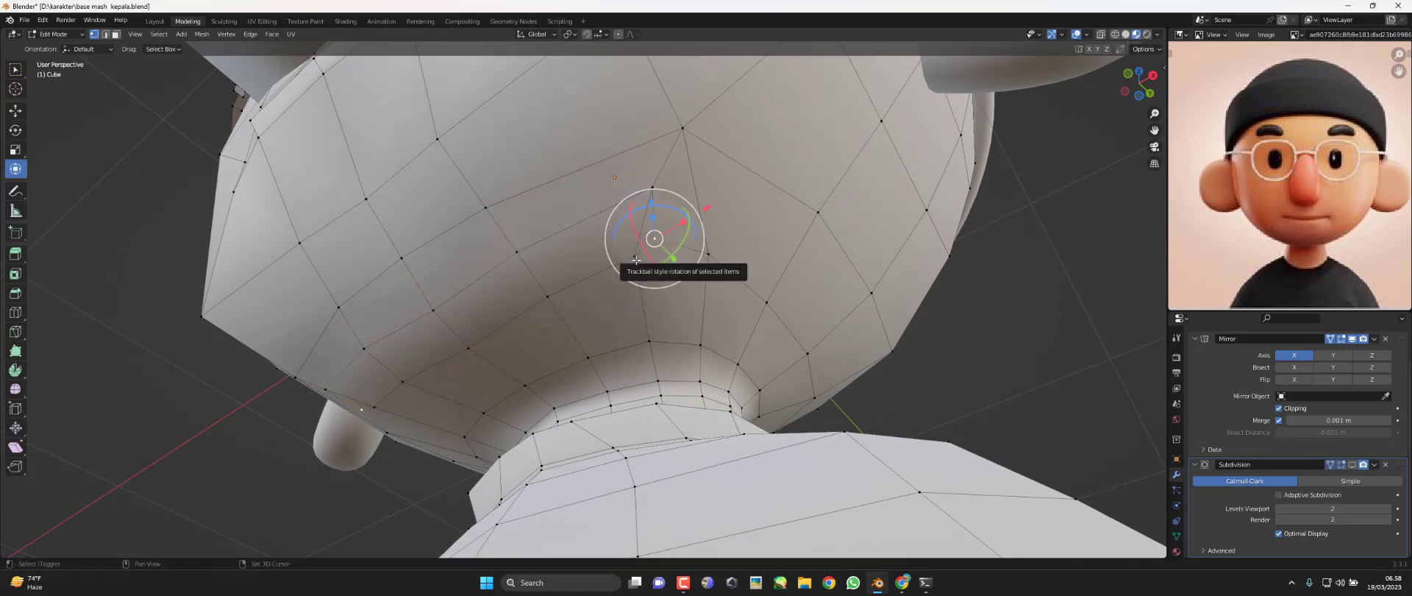
key(ctrl+z)
key(m)
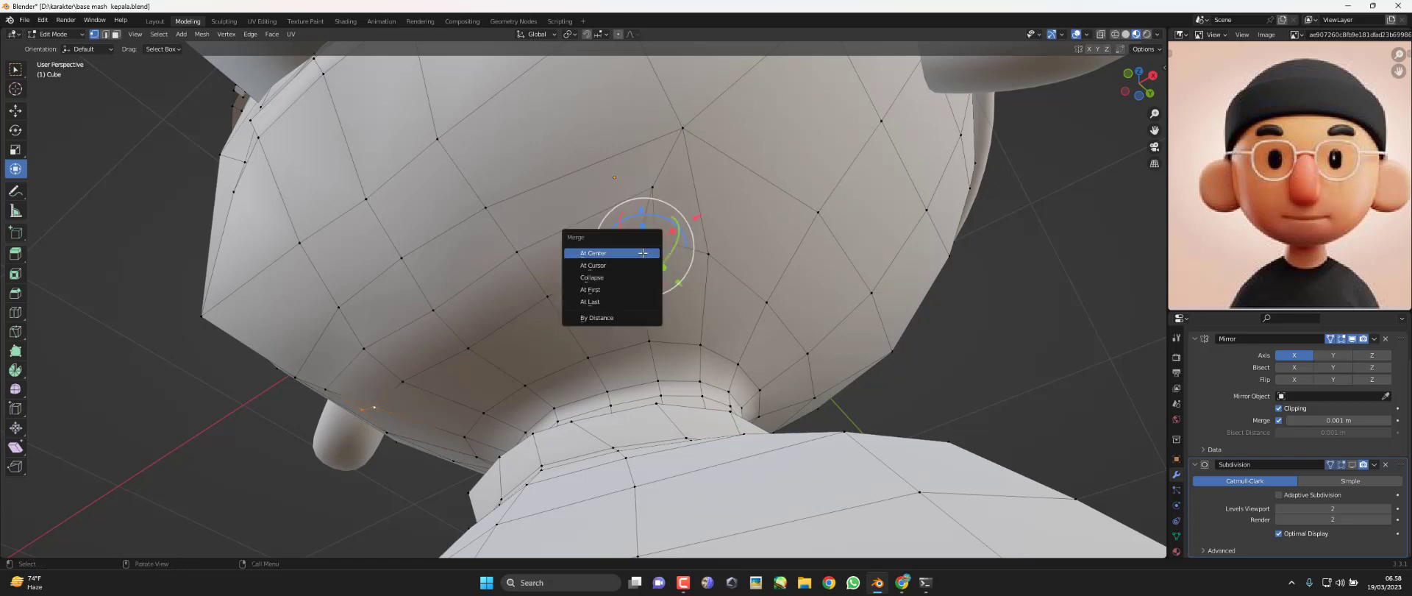
click(644, 255)
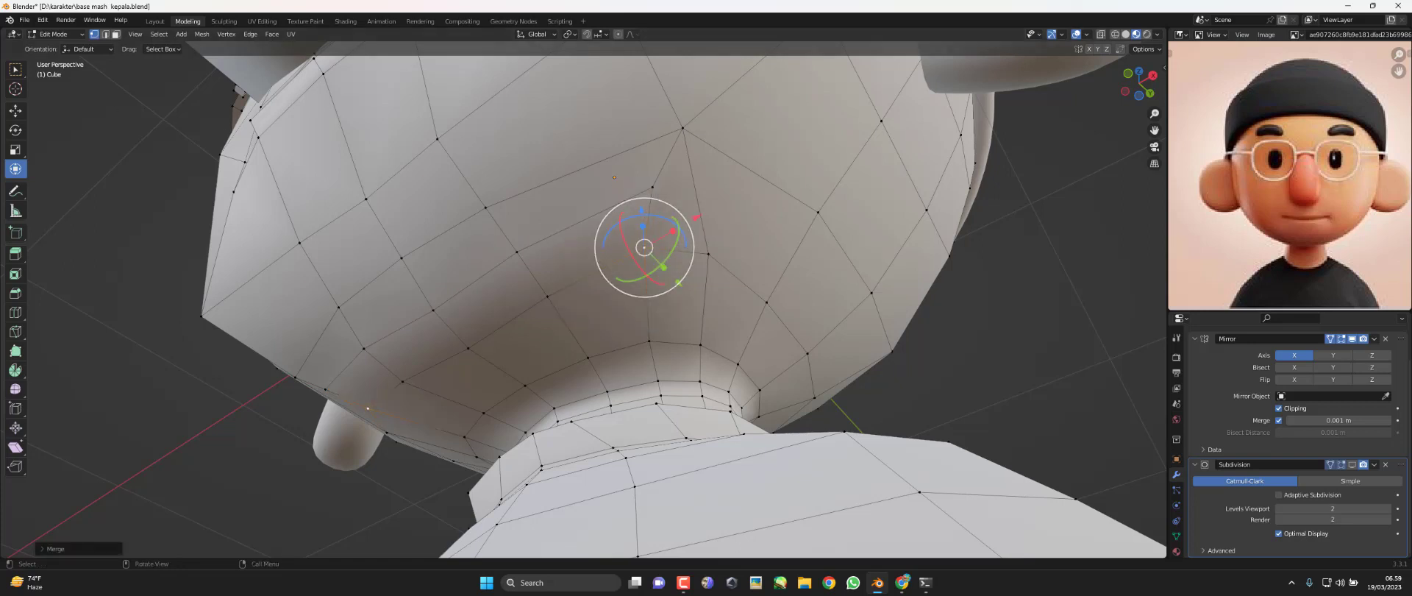
Select a row of faces under the head toward the jaw, then undo the selection
click(115, 34)
click(654, 214)
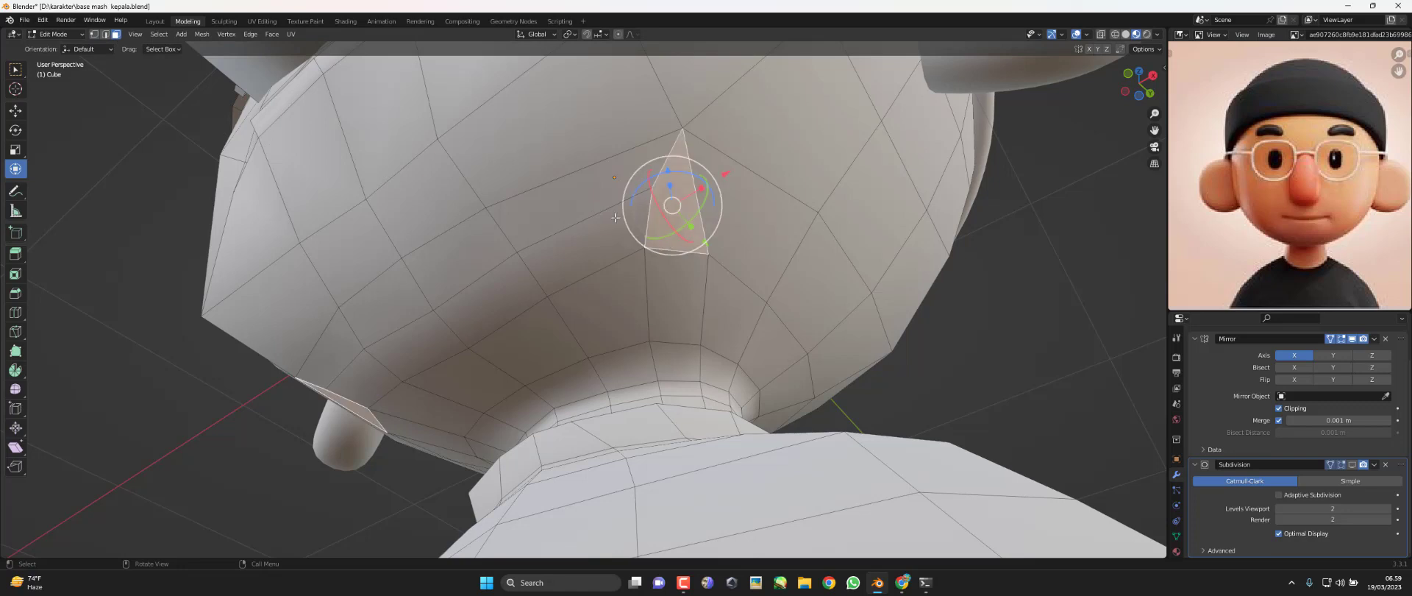
click(577, 200)
click(453, 258)
click(471, 313)
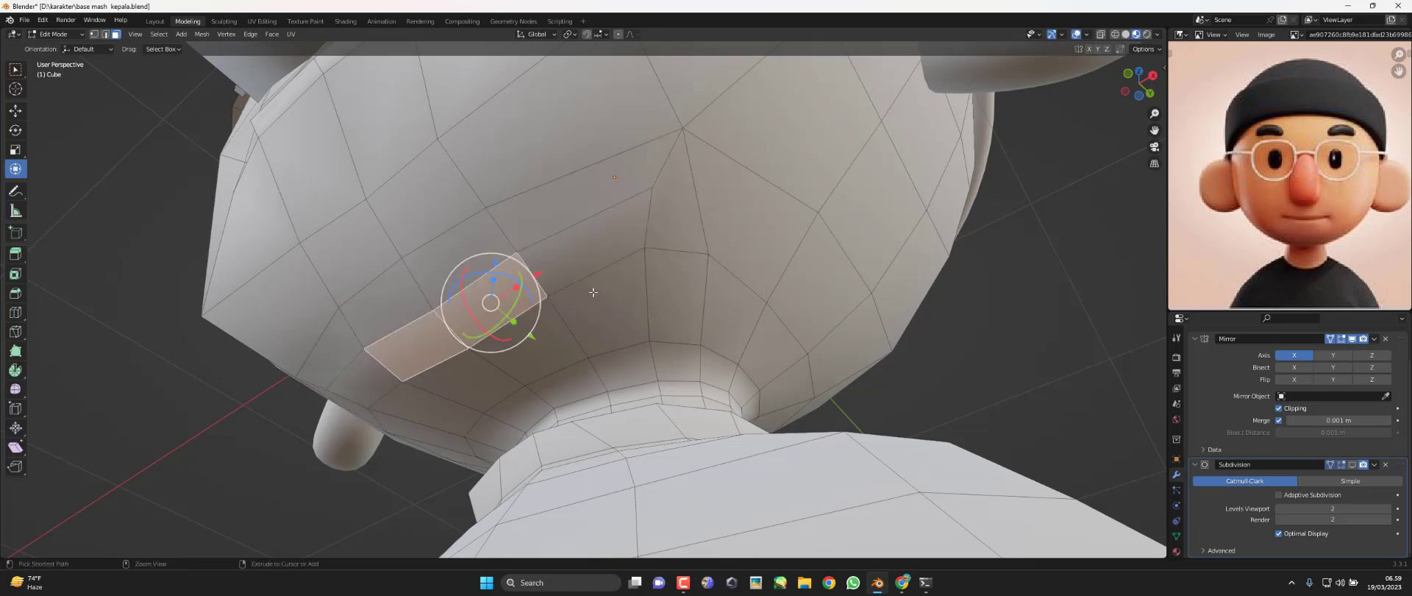
key(ctrl+z)
key(ctrl+z)
key(ctrl+z)
key(ctrl+z)
key(ctrl+z)
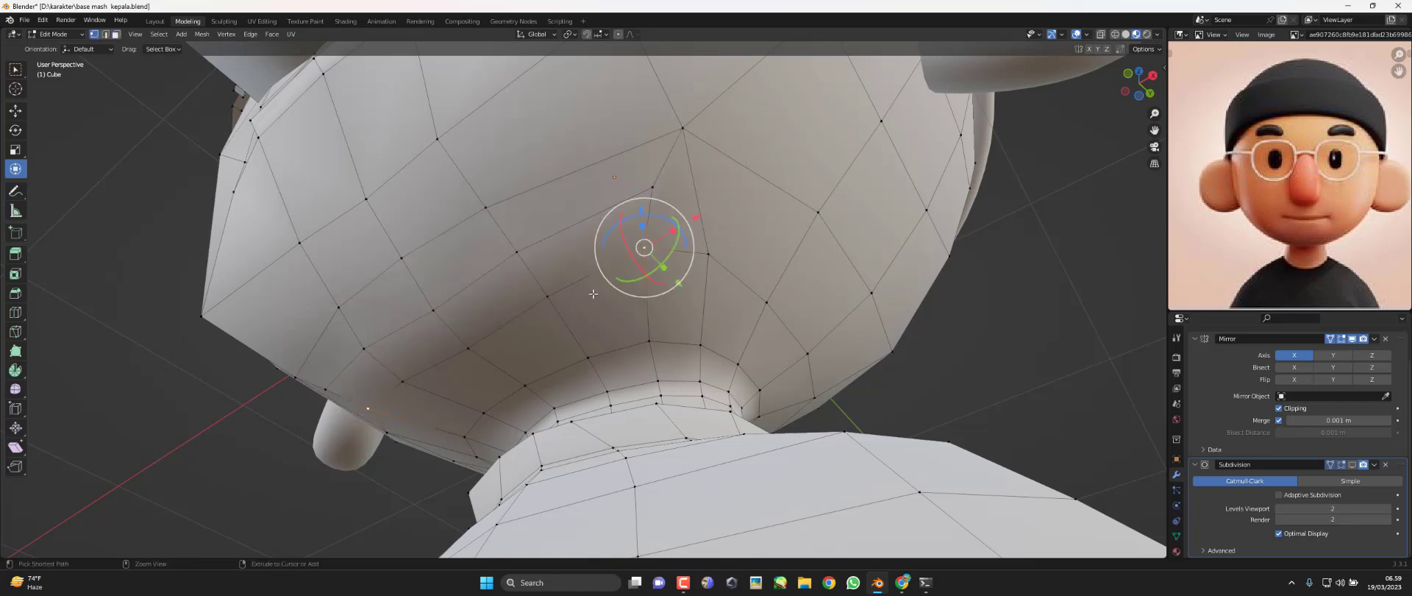
key(ctrl+z)
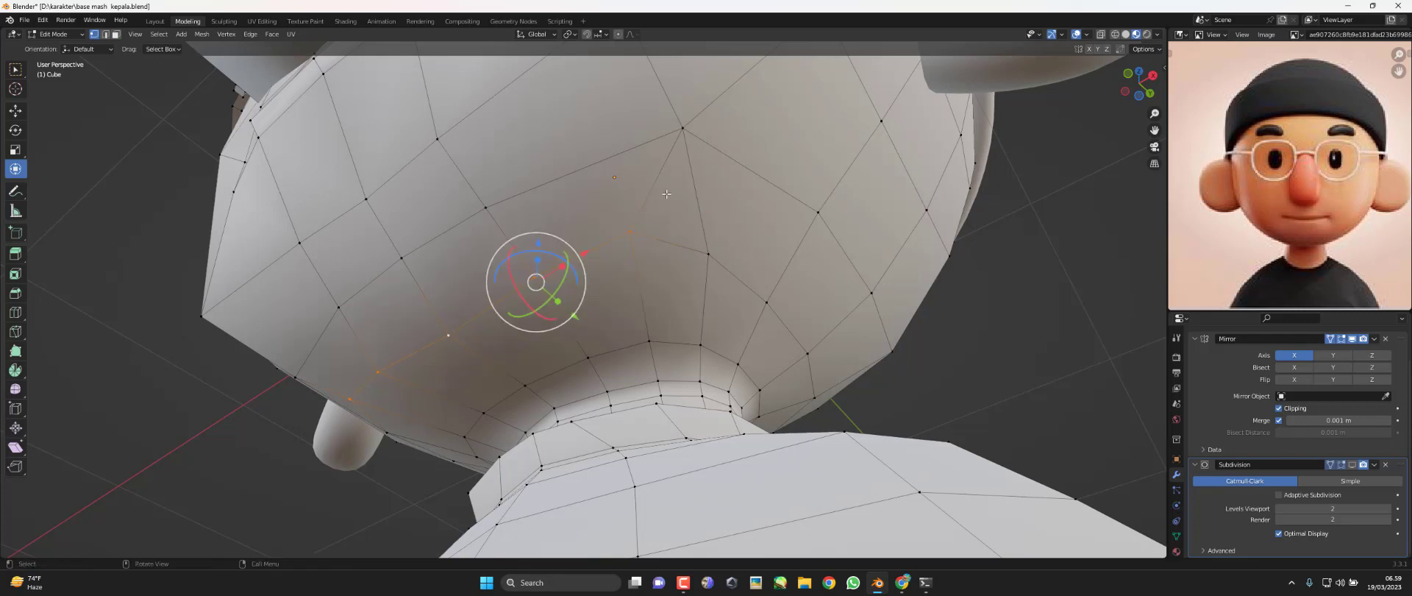
middle_drag(594, 295, 654, 181)
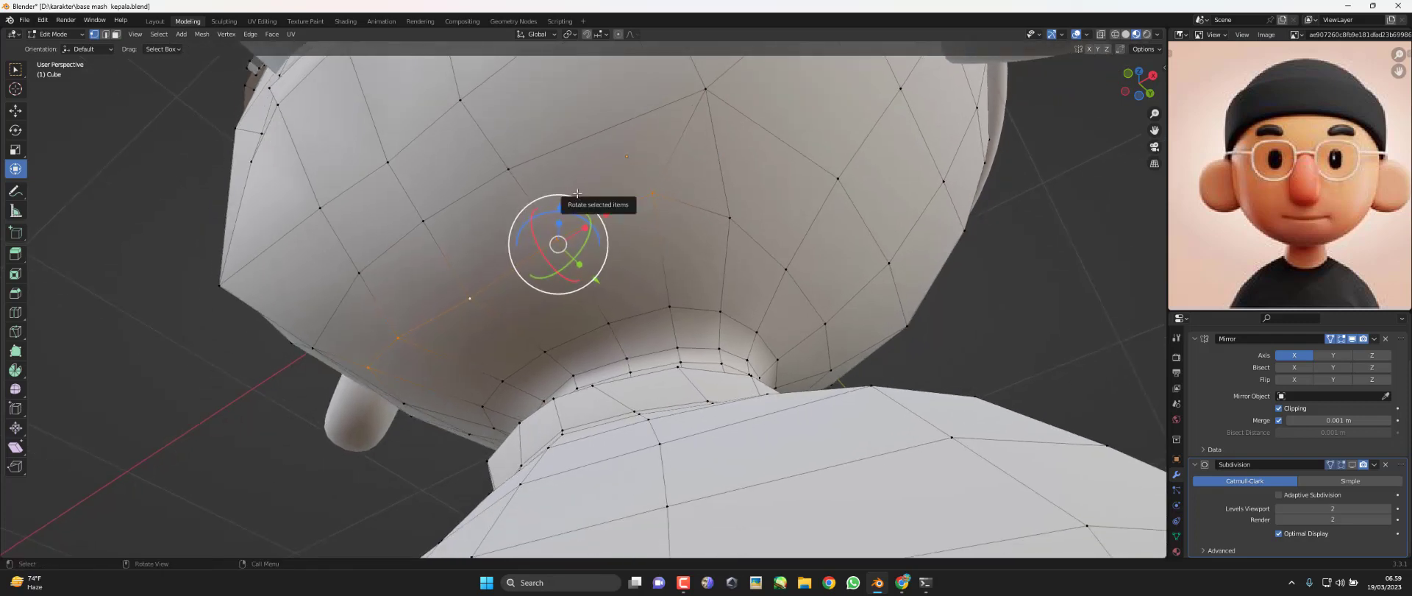
Add a Ctrl+R edge loop across the head's underside and slide it into place
key(ctrl+r)
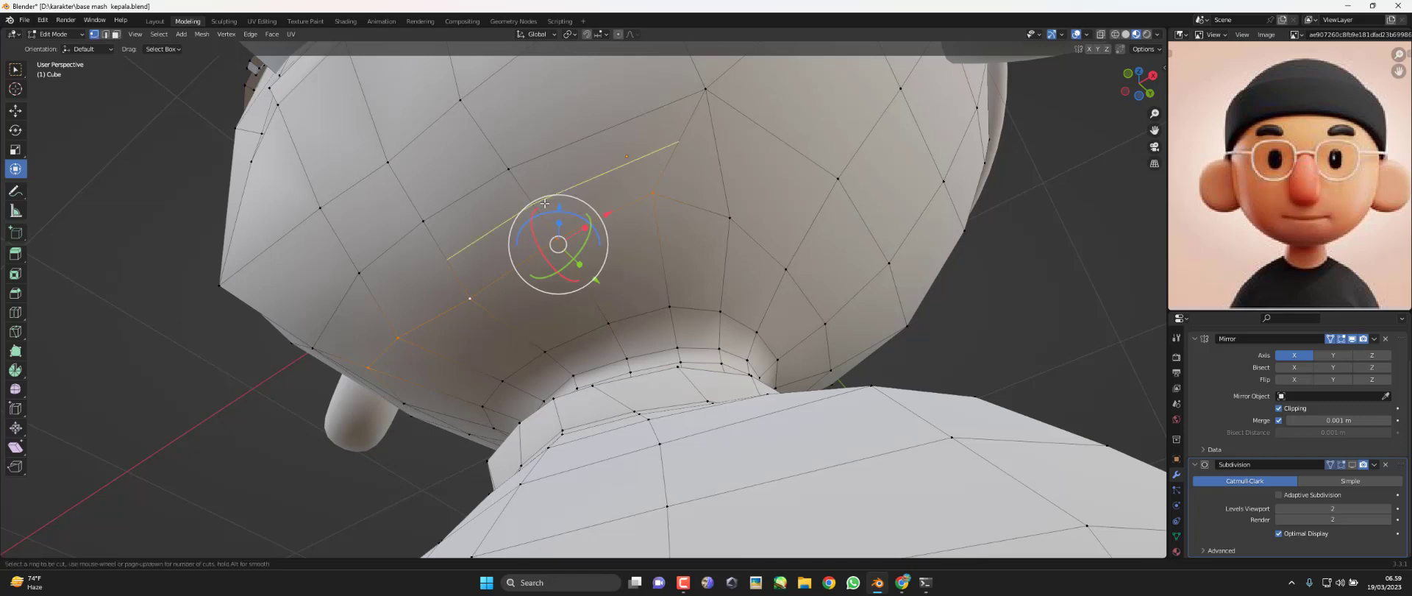
click(659, 150)
click(658, 150)
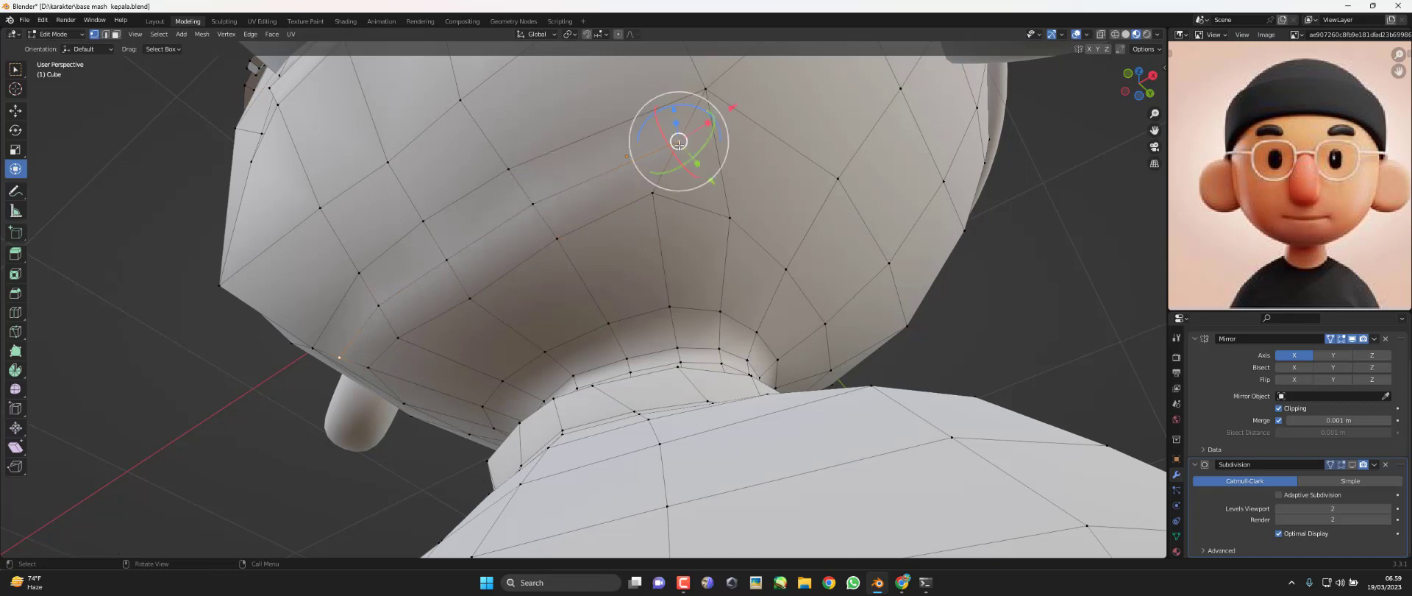
drag(672, 147, 651, 156)
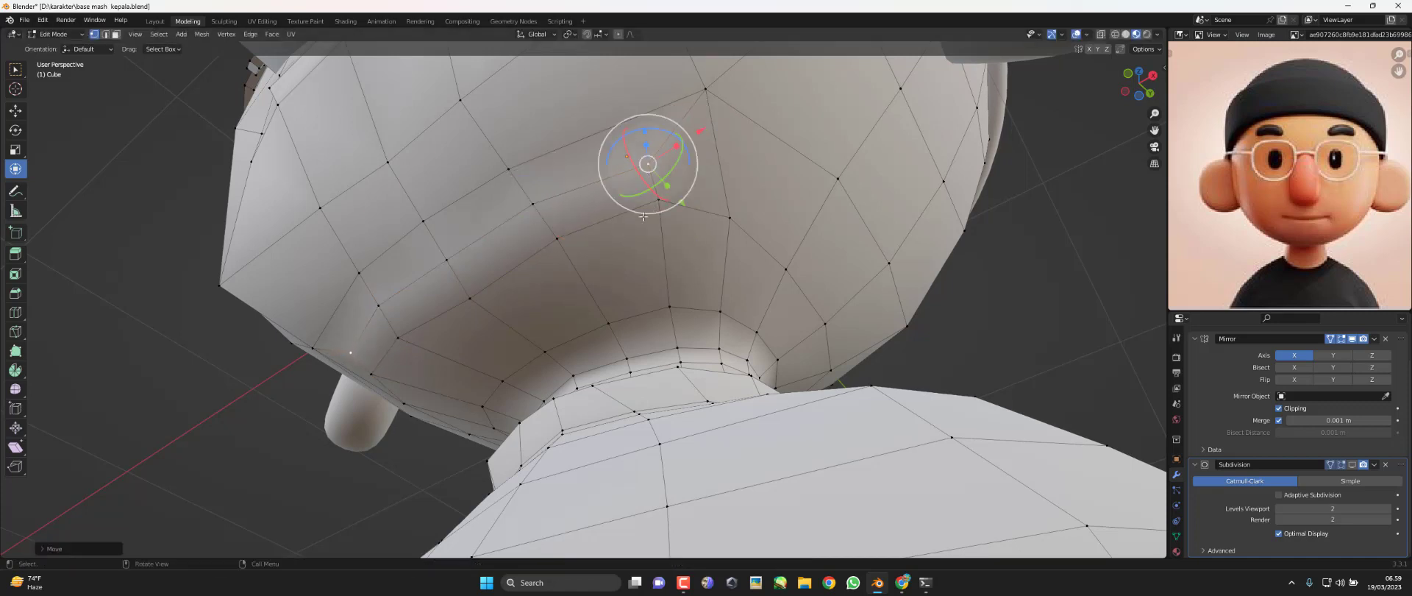
alt+shift+click(497, 271)
key(g)
key(g)
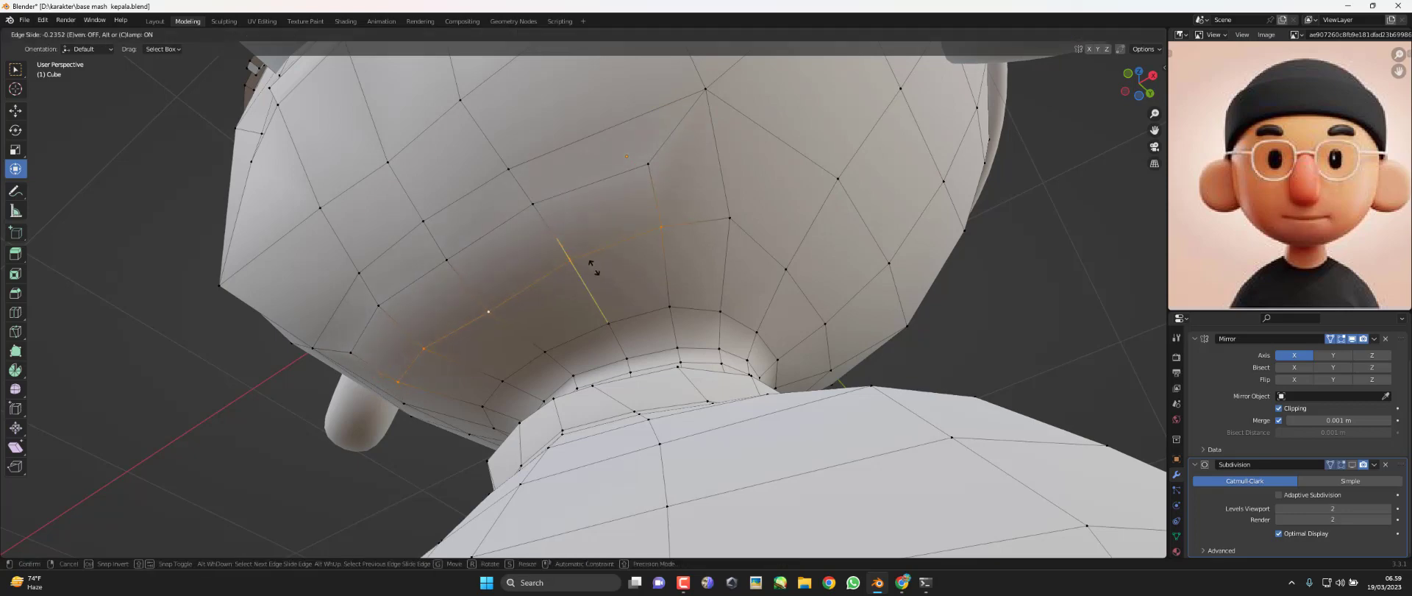
click(592, 267)
Edge-slide a second selected loop along the underside surface
alt+click(640, 164)
alt+click(514, 228)
key(g)
key(g)
click(460, 254)
alt+middle_drag(460, 254, 566, 230)
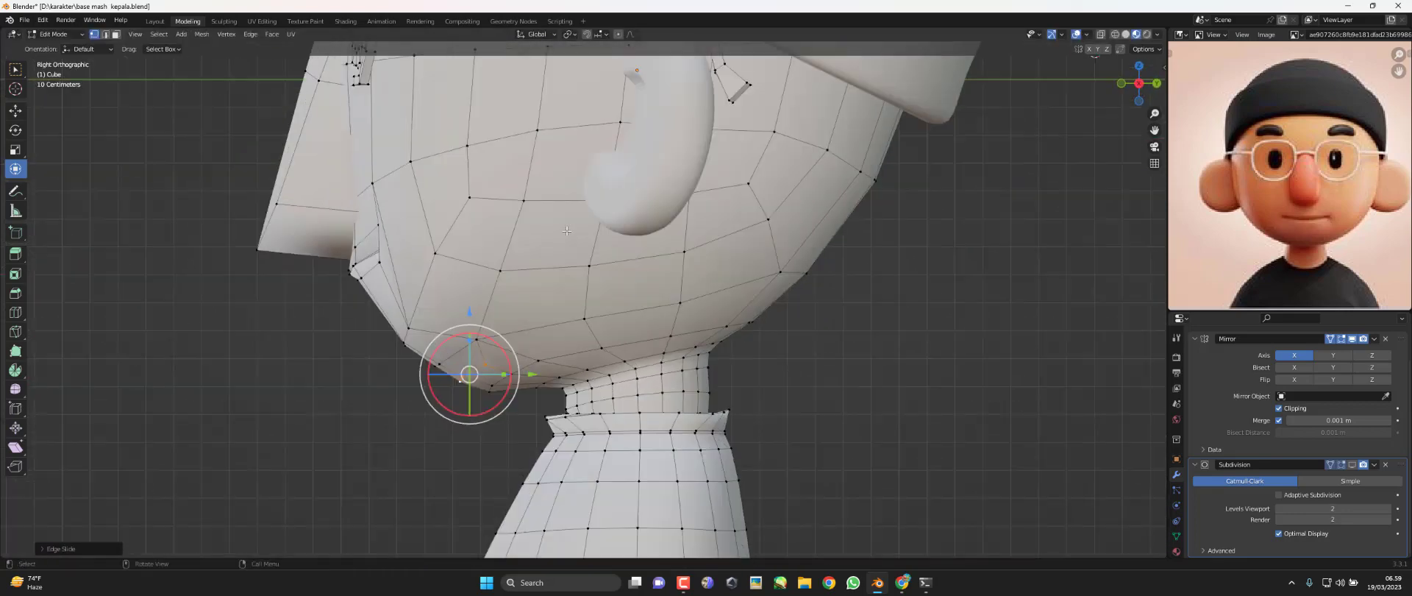
Move the chin vertex up and forward with proportional falloff to round the chin
scroll(566, 231, up, 2)
mouse_move(566, 231)
shift+middle_down()
mouse_move(647, 233)
mouse_move(656, 213)
shift+middle_up()
key(g)
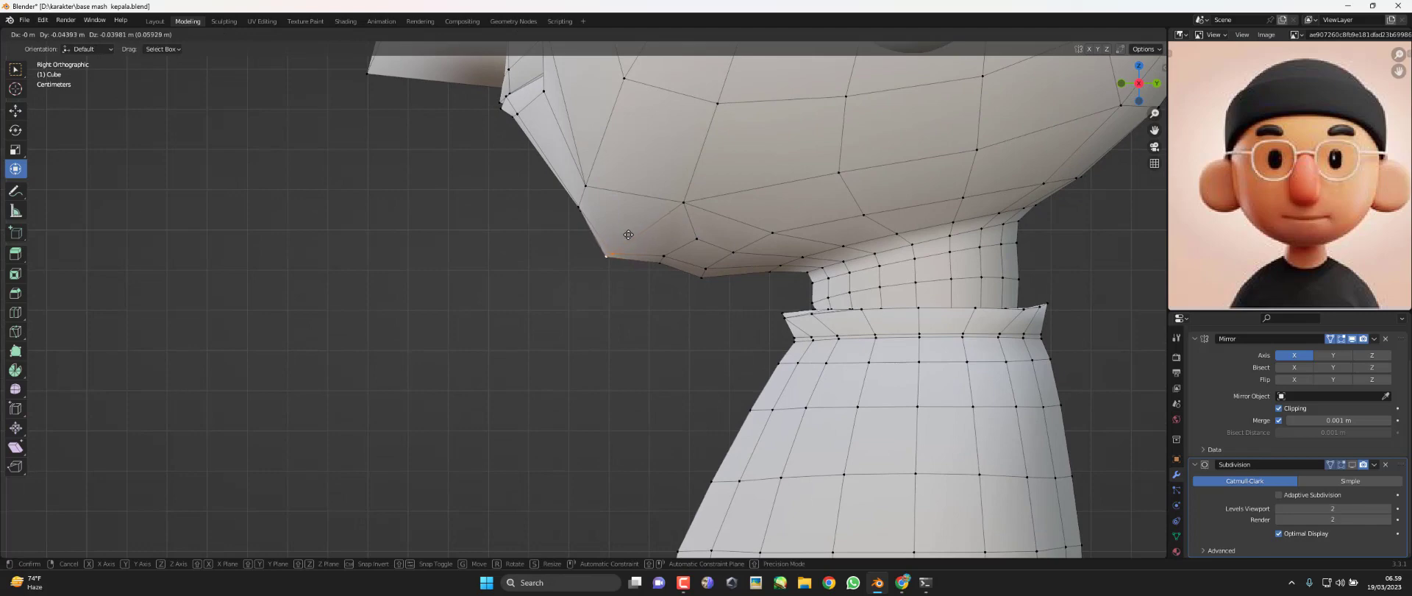
key(o)
key(o)
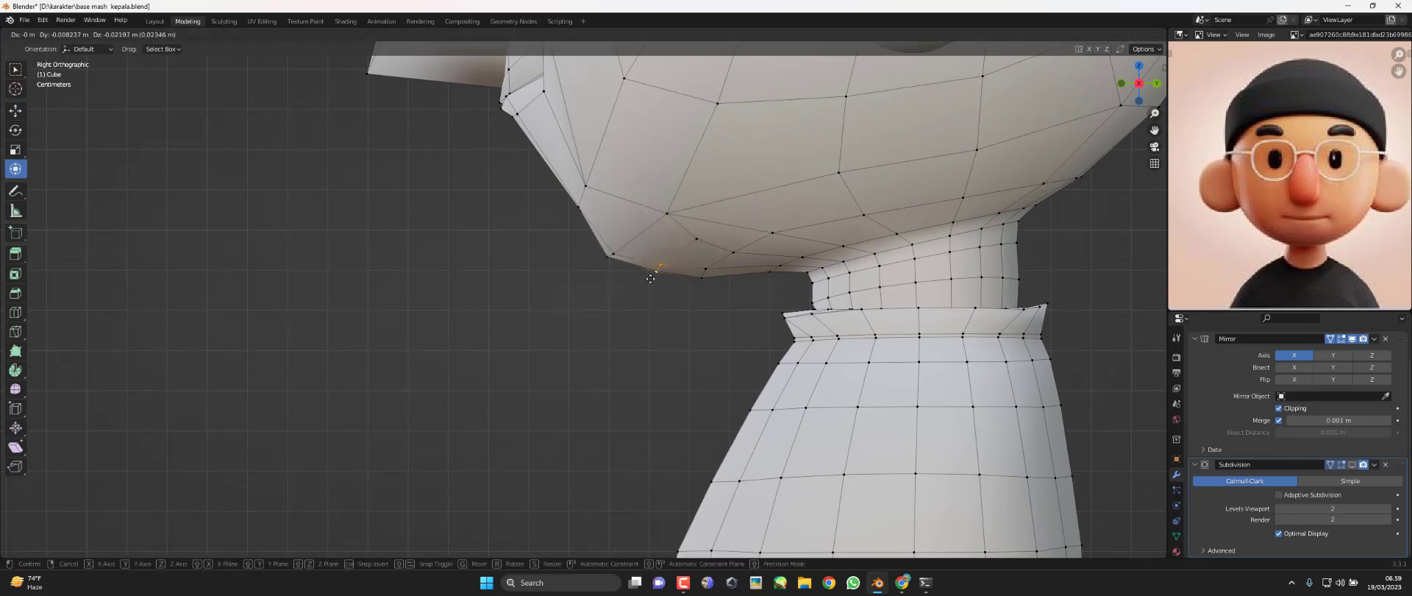
key(o)
click(573, 197)
middle_drag(574, 197, 591, 214)
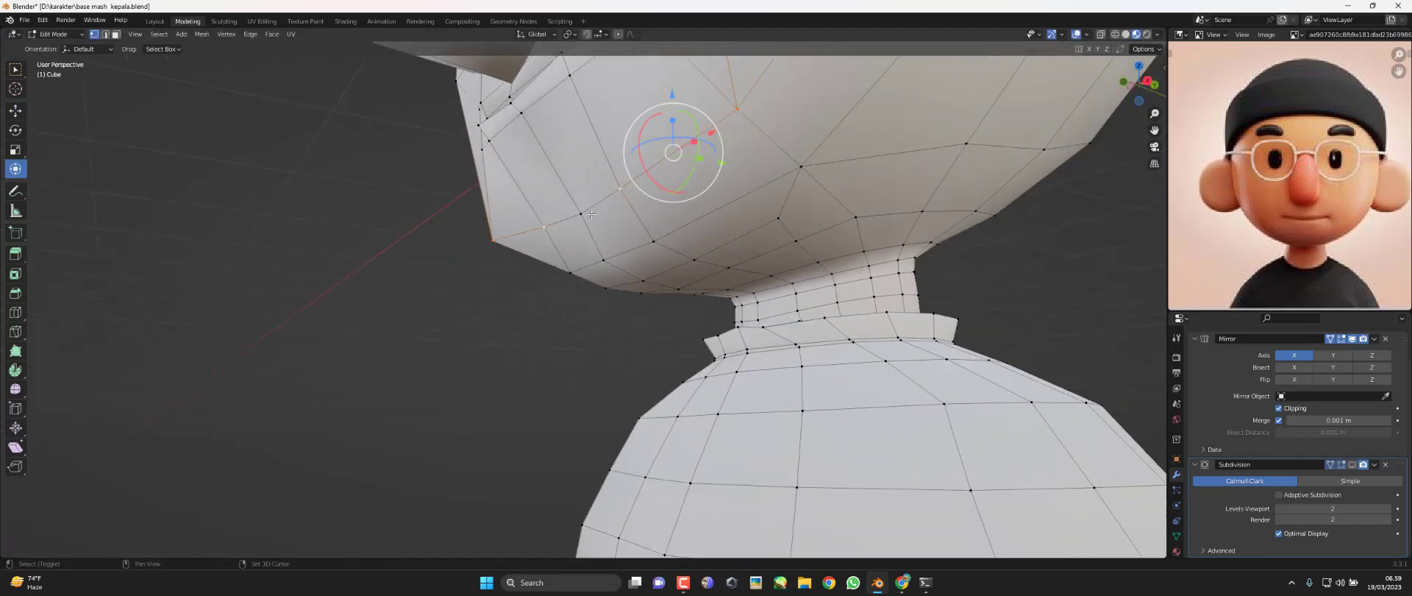
key(KP_3)
key(g)
click(574, 195)
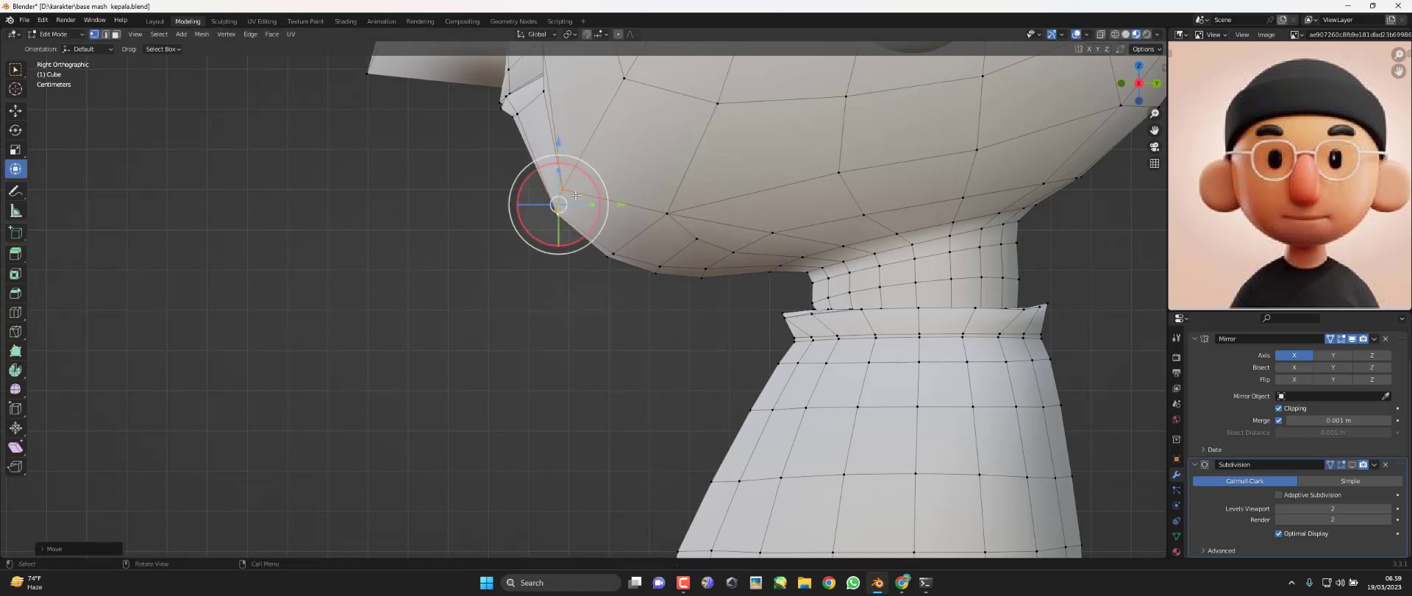
key(g)
click(599, 148)
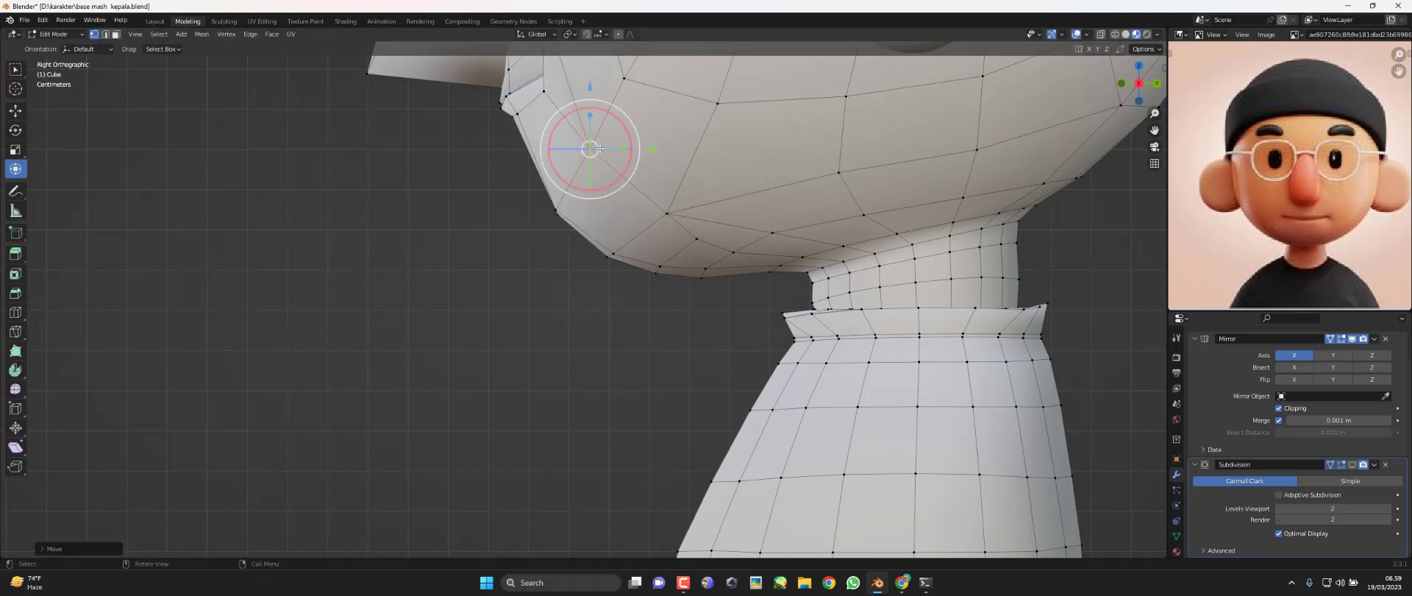
Enable the Subdivision modifier's viewport display, then re-enter Edit Mode in Right view on a chin vertex
scroll(600, 148, down, 3)
key(Tab)
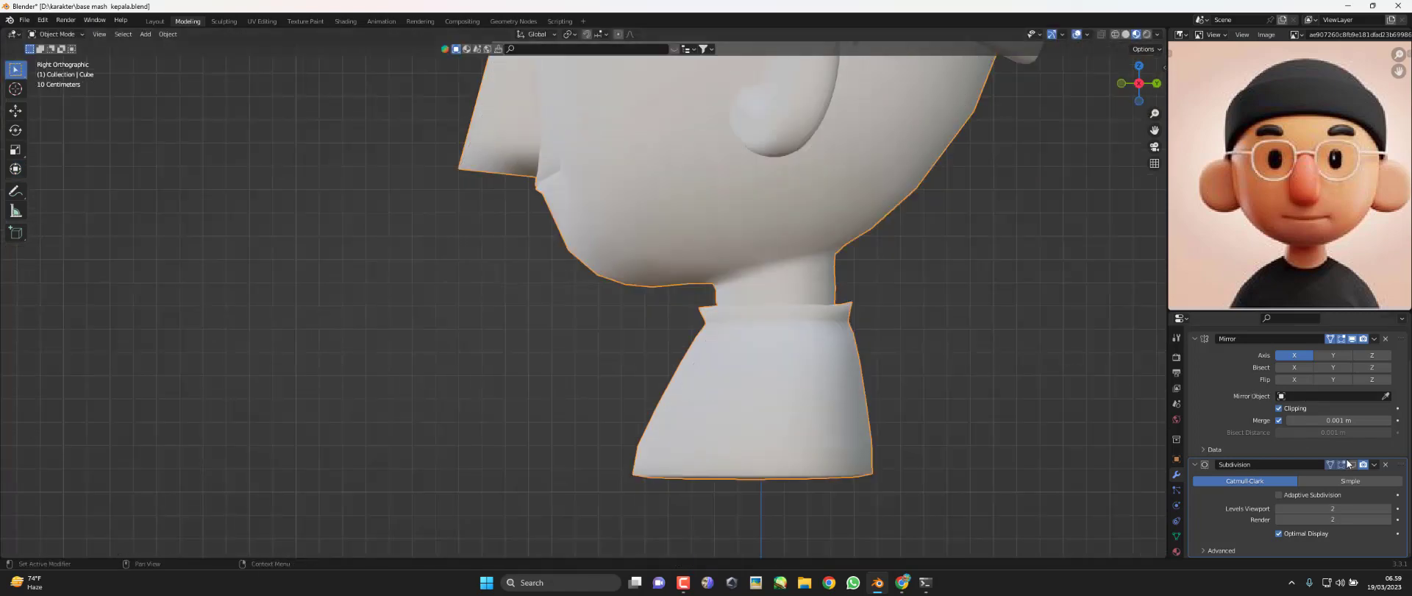
click(1352, 464)
middle_drag(618, 272, 584, 263)
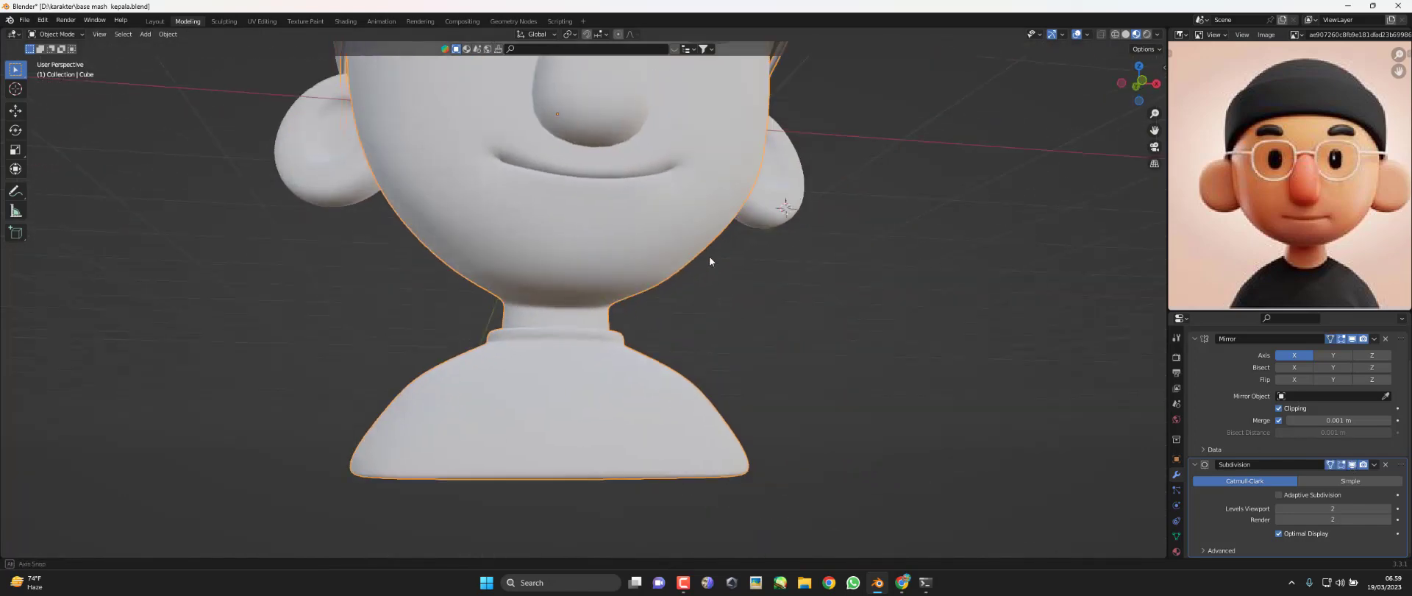
key(Tab)
key(KP_3)
click(606, 262)
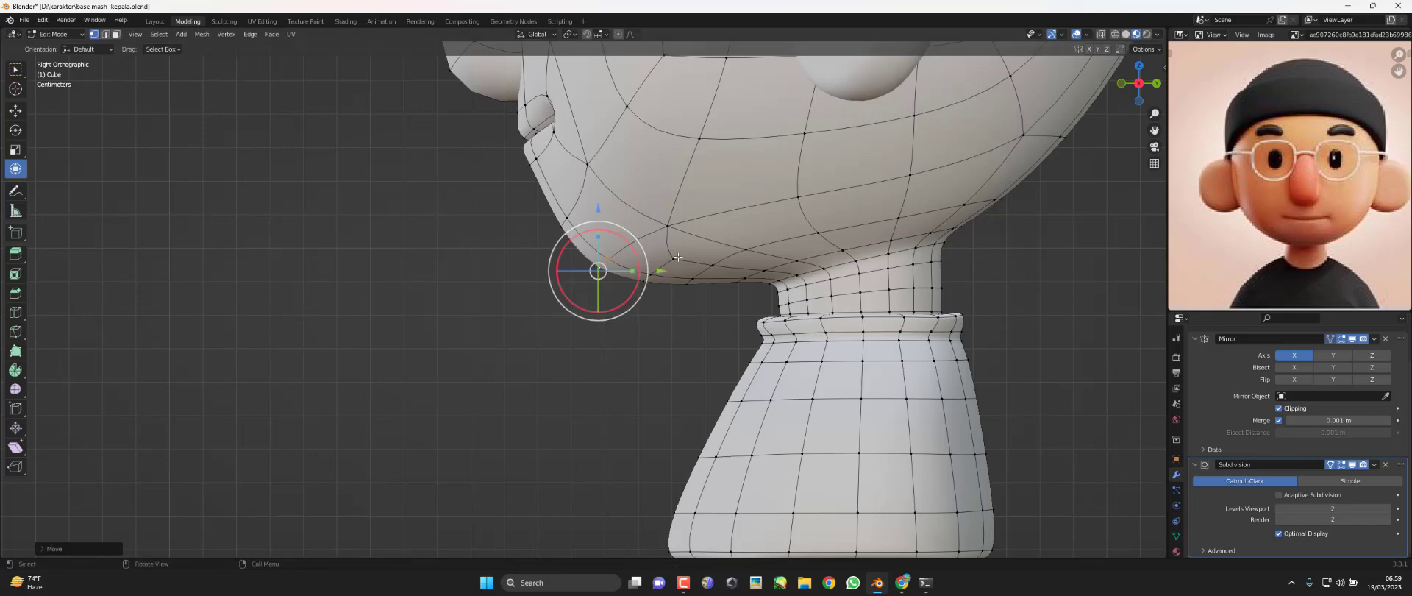
Select and move vertices under the chin to new positions
mouse_move(628, 248)
middle_down()
mouse_move(684, 195)
mouse_move(684, 221)
middle_up()
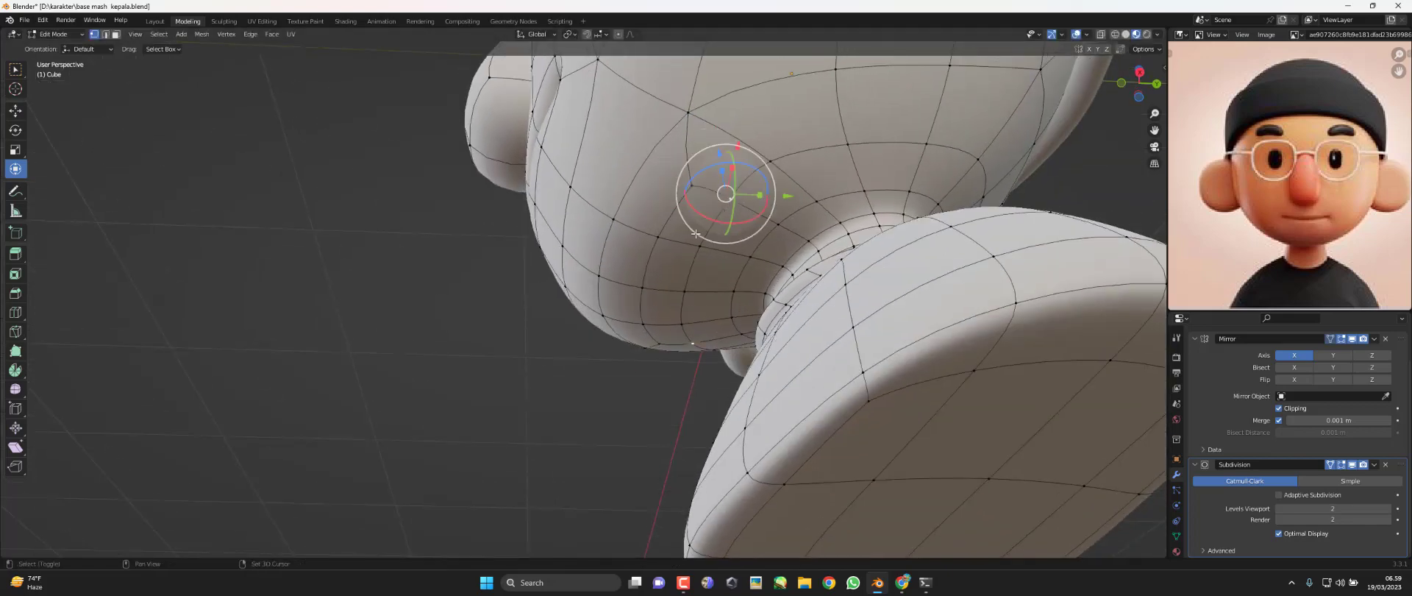
shift+click(682, 323)
key(g)
click(699, 301)
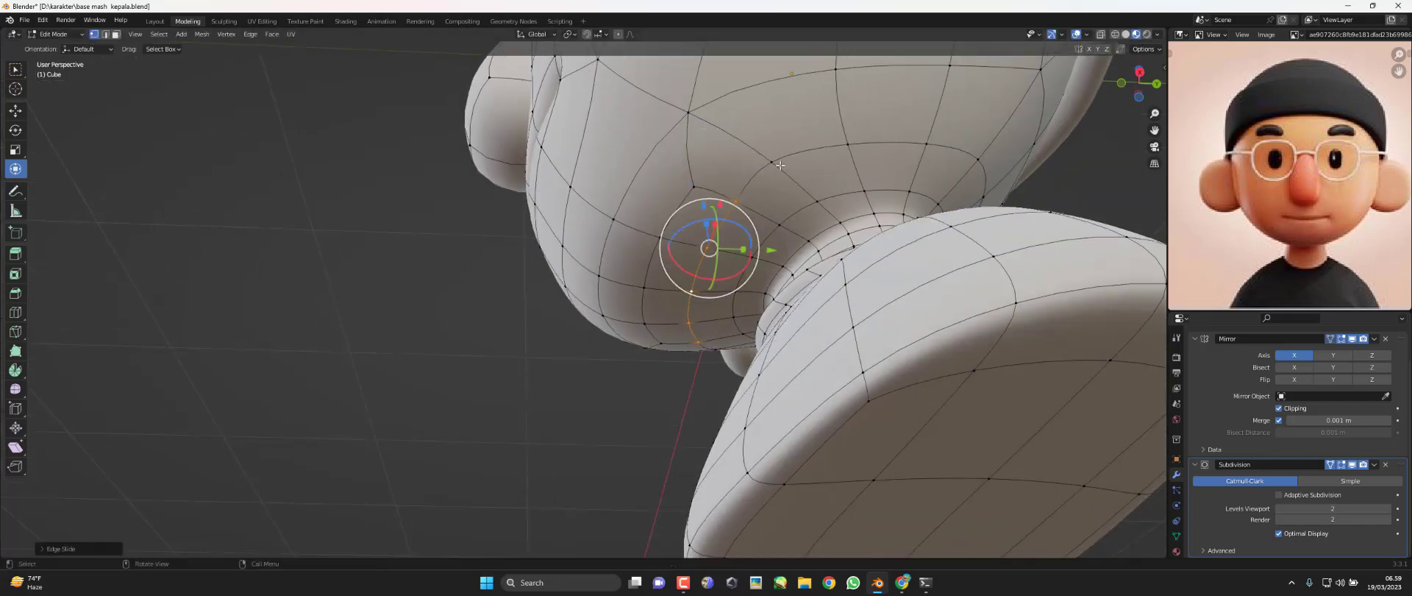
shift+click(846, 145)
key(g)
click(853, 151)
Push the chin-tip vertex outward in Right view, checking the profile in Object Mode and Front view
key(KP_3)
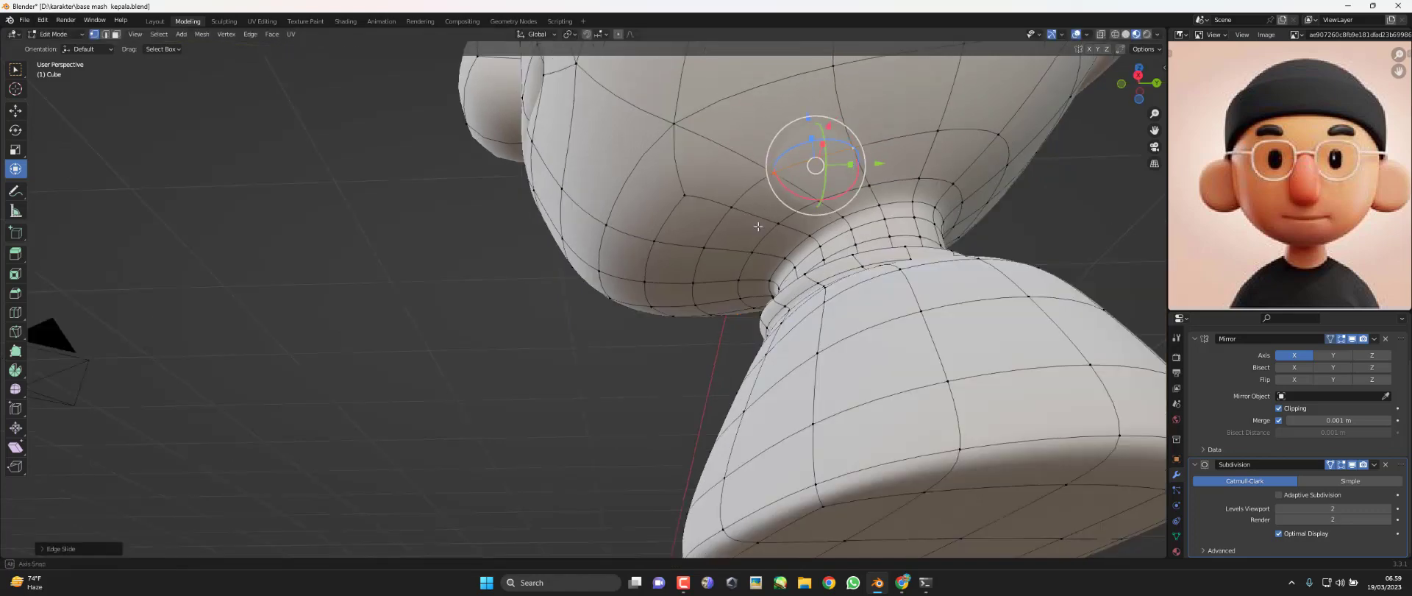
key(Tab)
scroll(692, 267, down, 5)
key(Tab)
scroll(598, 298, up, 4)
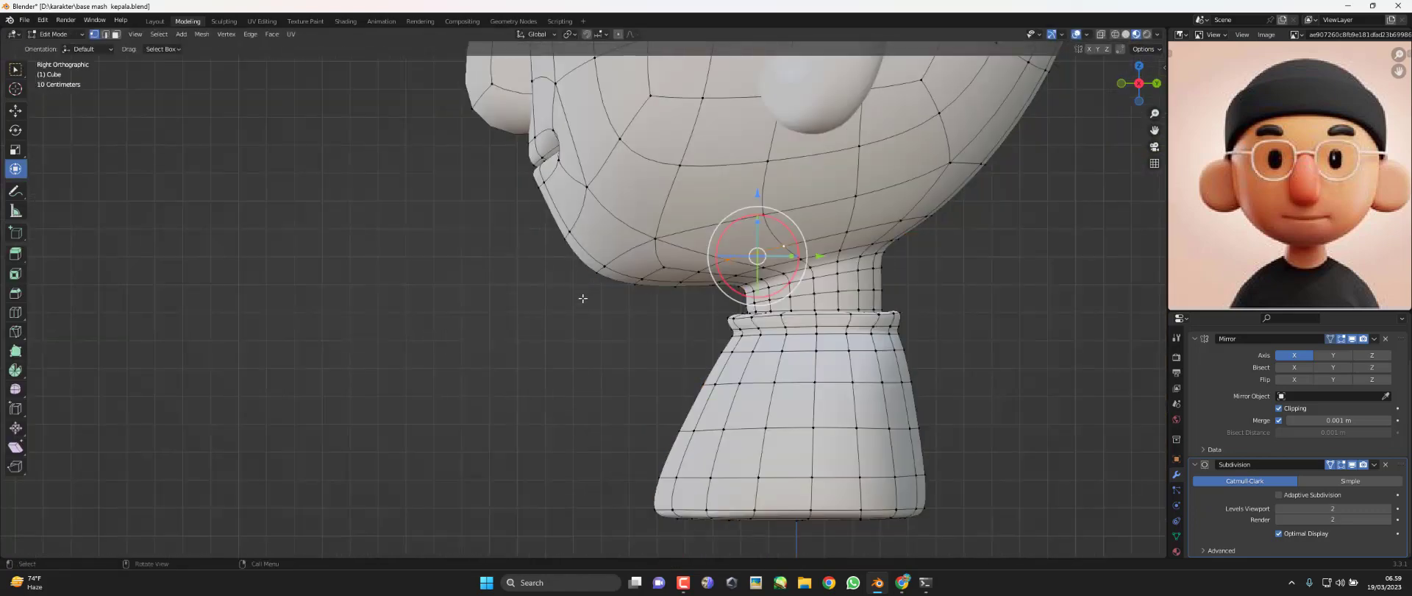
click(601, 271)
key(g)
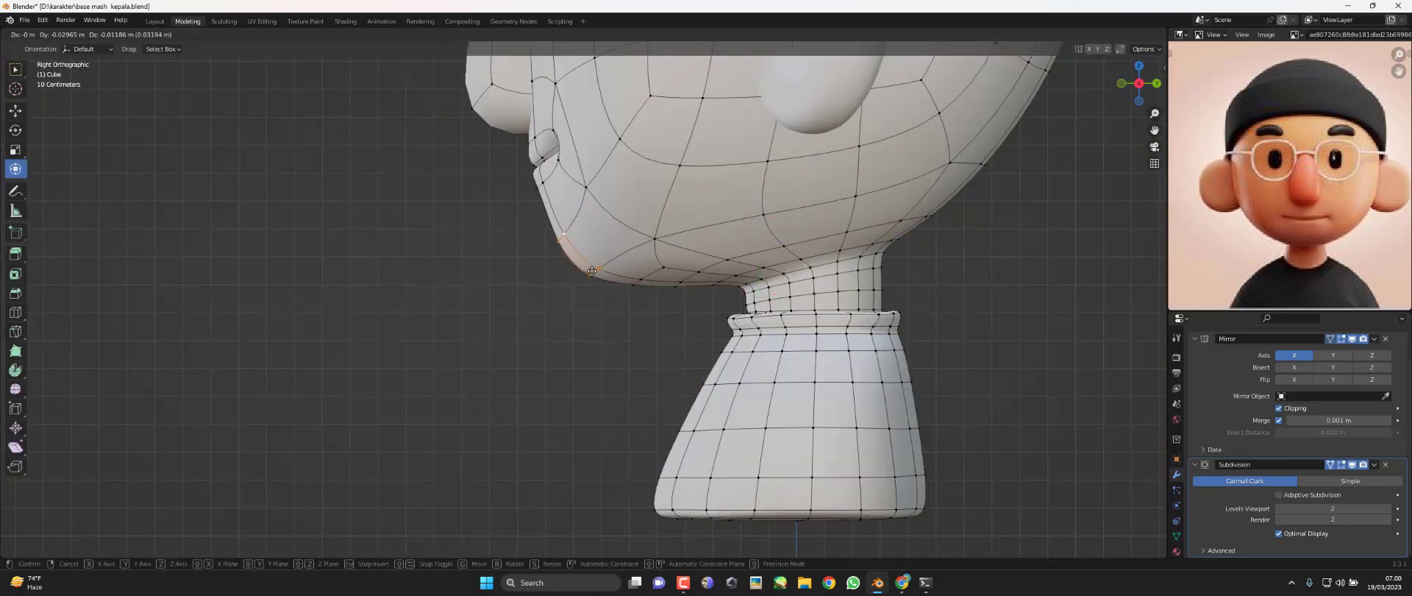
click(594, 275)
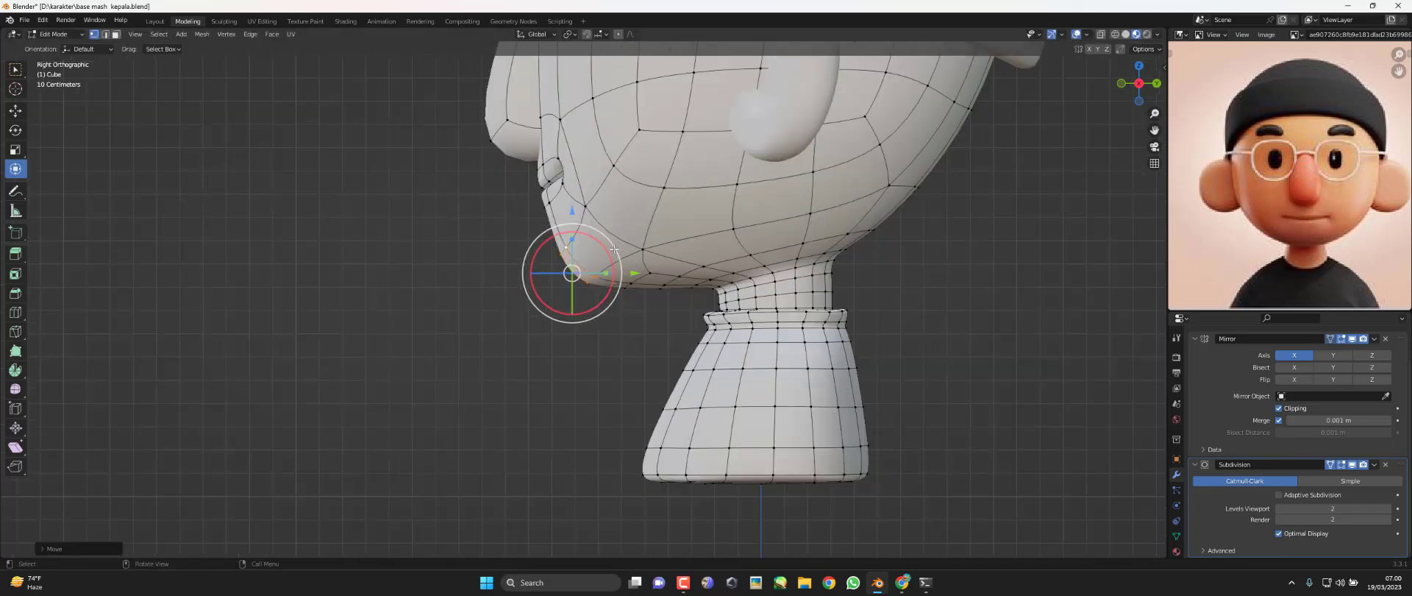
key(Tab)
key(KP_1)
key(Tab)
scroll(711, 237, down, 3)
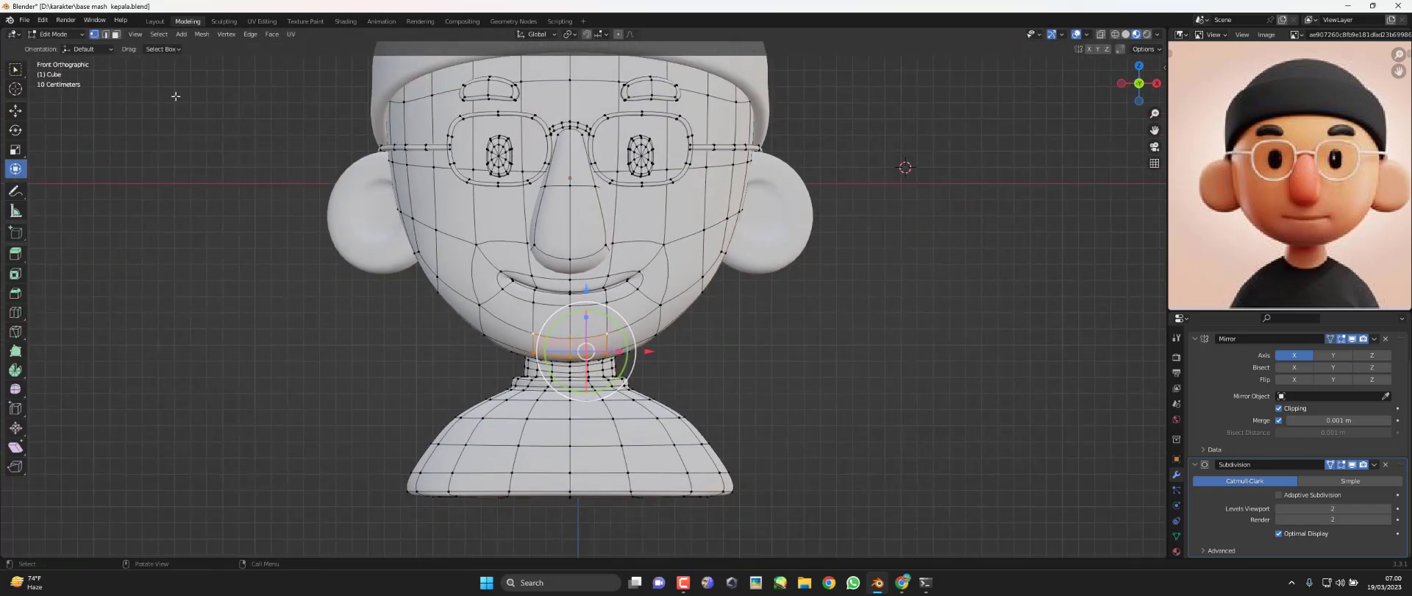
In face select, pick the chin-to-crown face loop and add the ring under the chin
click(116, 34)
scroll(607, 283, up, 2)
middle_drag(607, 283, 620, 337)
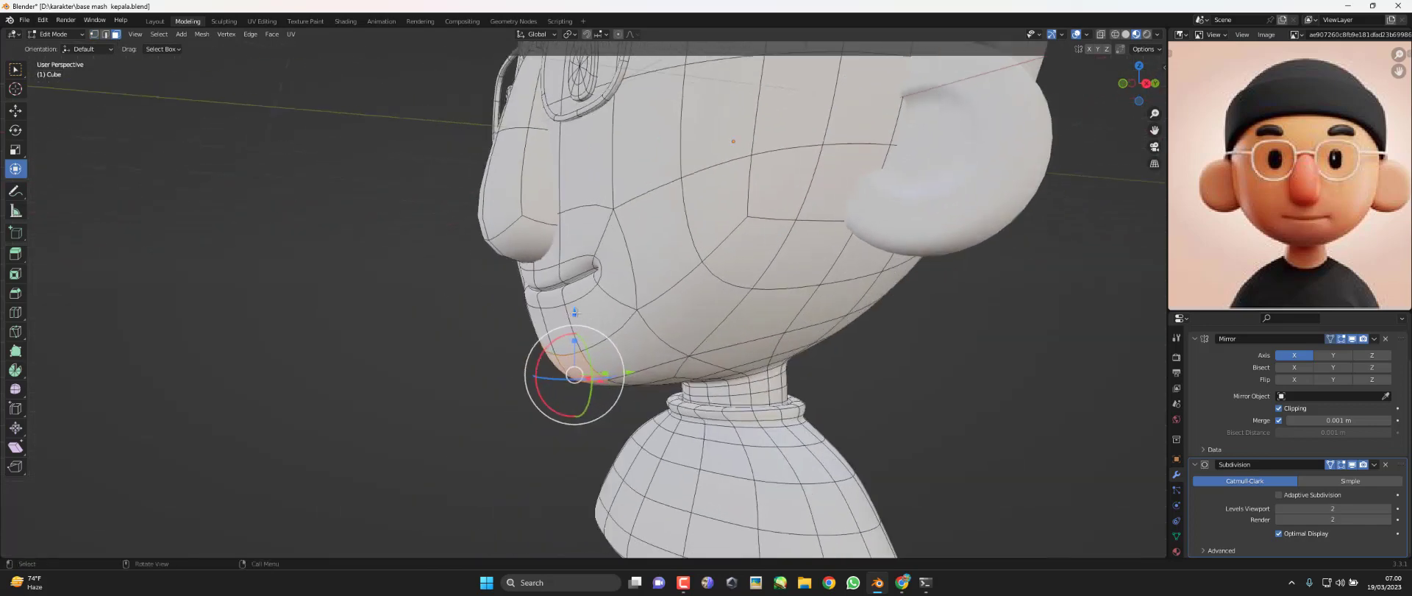
alt+click(620, 336)
shift+middle_drag(673, 150, 658, 213)
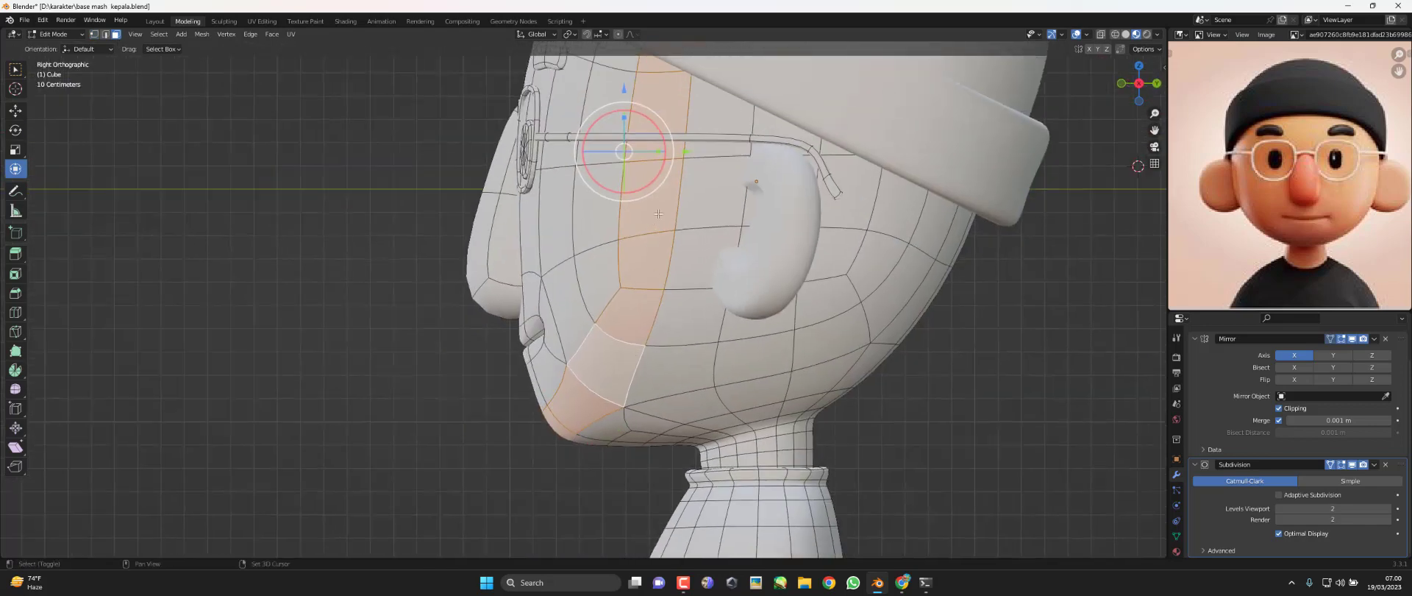
middle_drag(601, 315, 649, 190)
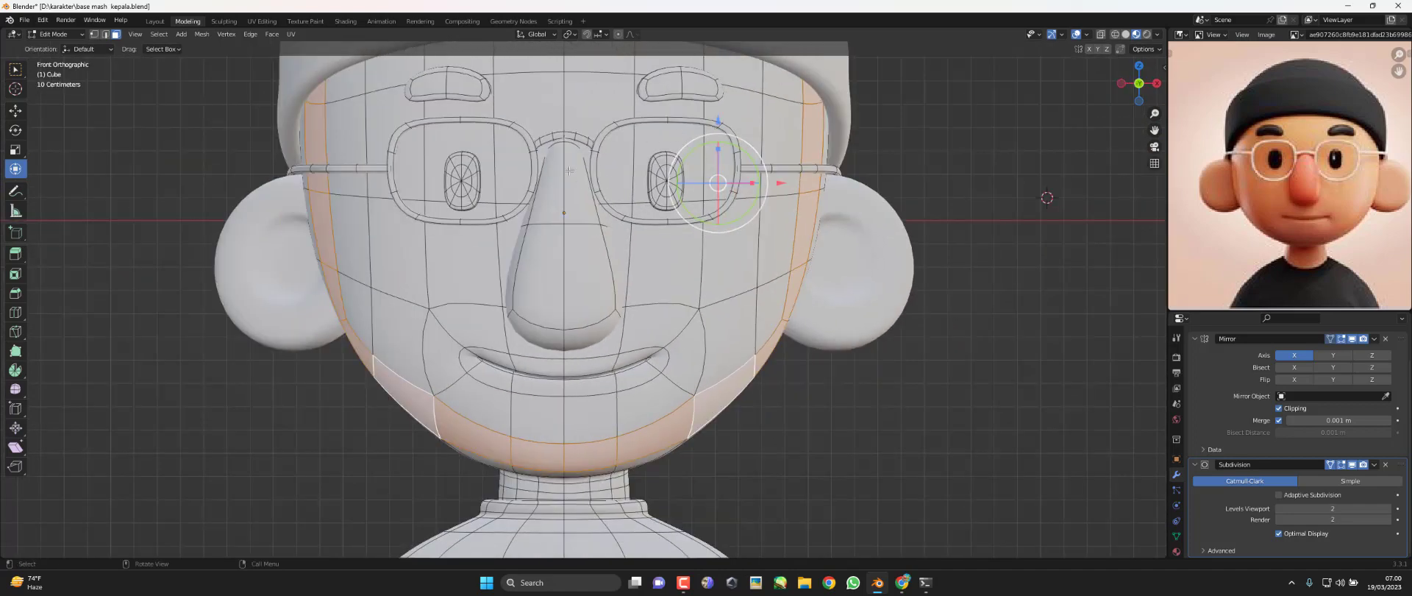
mouse_move(776, 329)
middle_down()
mouse_move(639, 323)
mouse_move(671, 349)
middle_up()
scroll(639, 322, up, 3)
scroll(647, 324, down, 3)
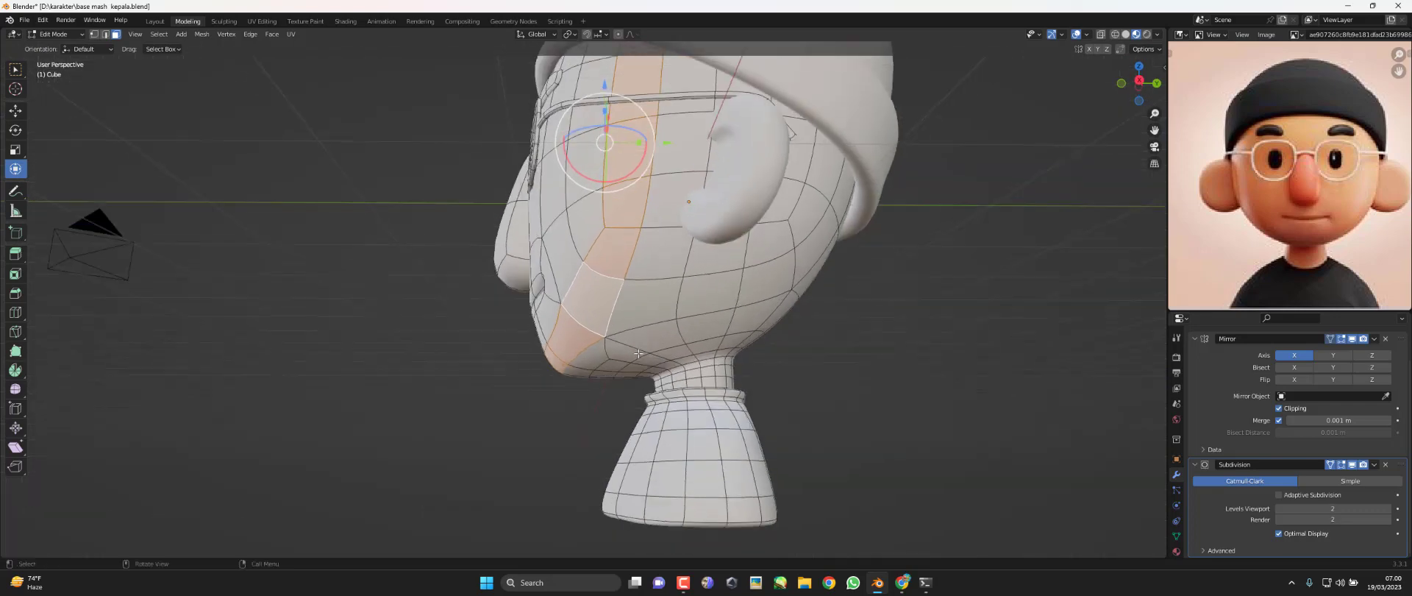
scroll(671, 348, up, 3)
alt+shift+click(797, 378)
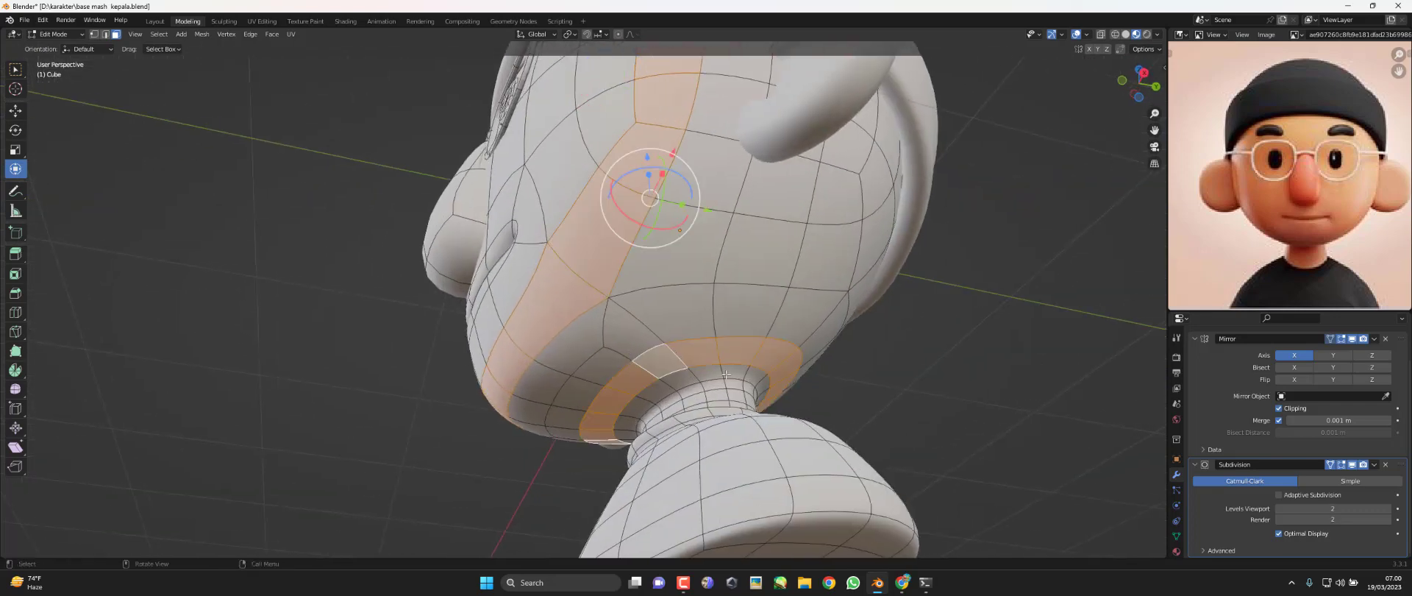
Reselect the jaw face loop plus the loop around the mouth, then return to Object Mode
middle_drag(765, 392, 658, 201)
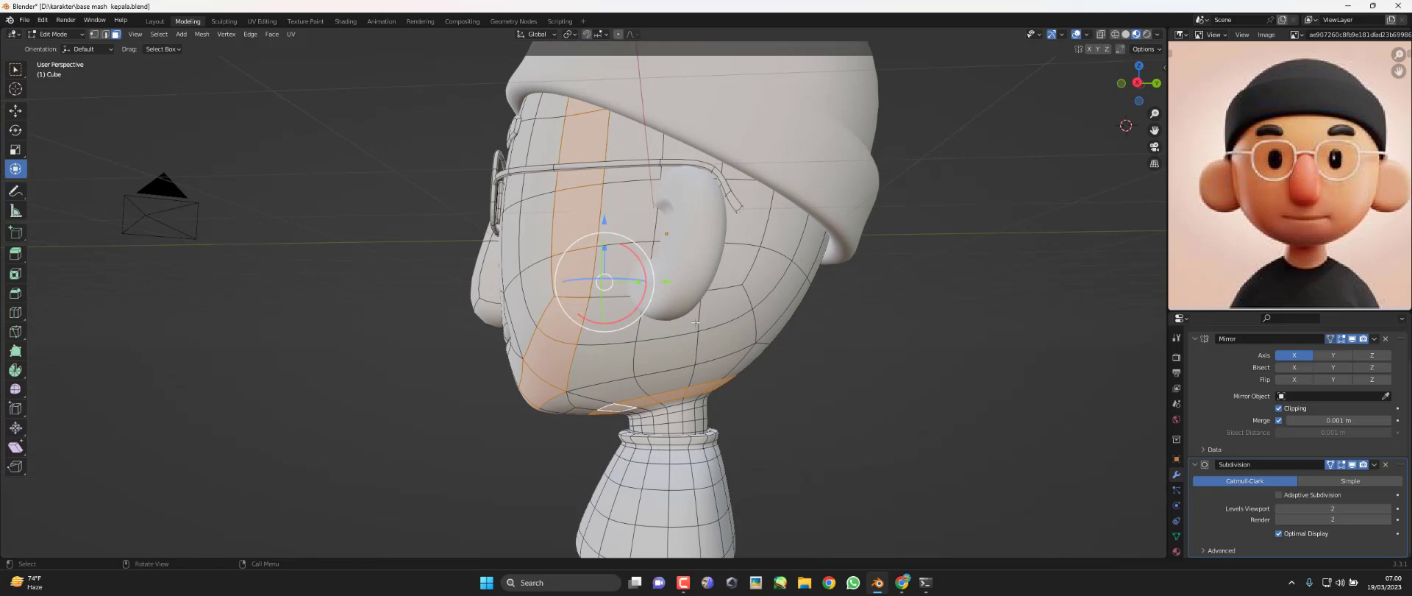
key(KP_1)
key(KP_1)
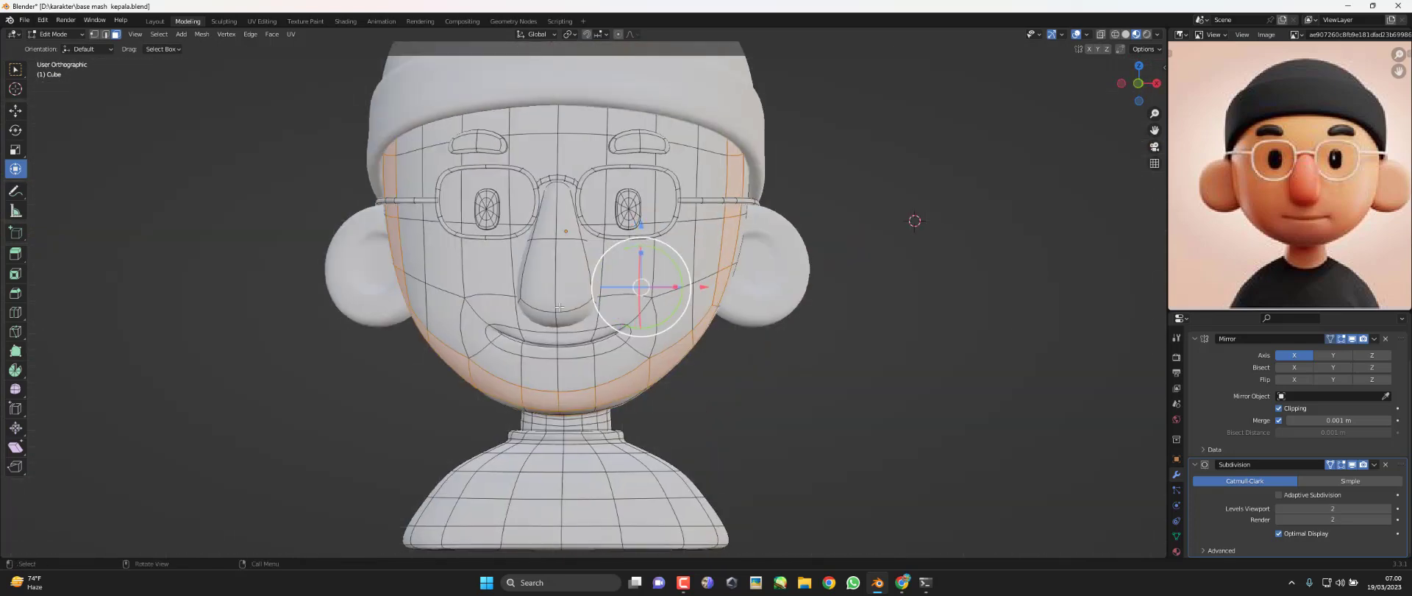
mouse_move(599, 322)
middle_down()
mouse_move(672, 291)
mouse_move(659, 351)
middle_up()
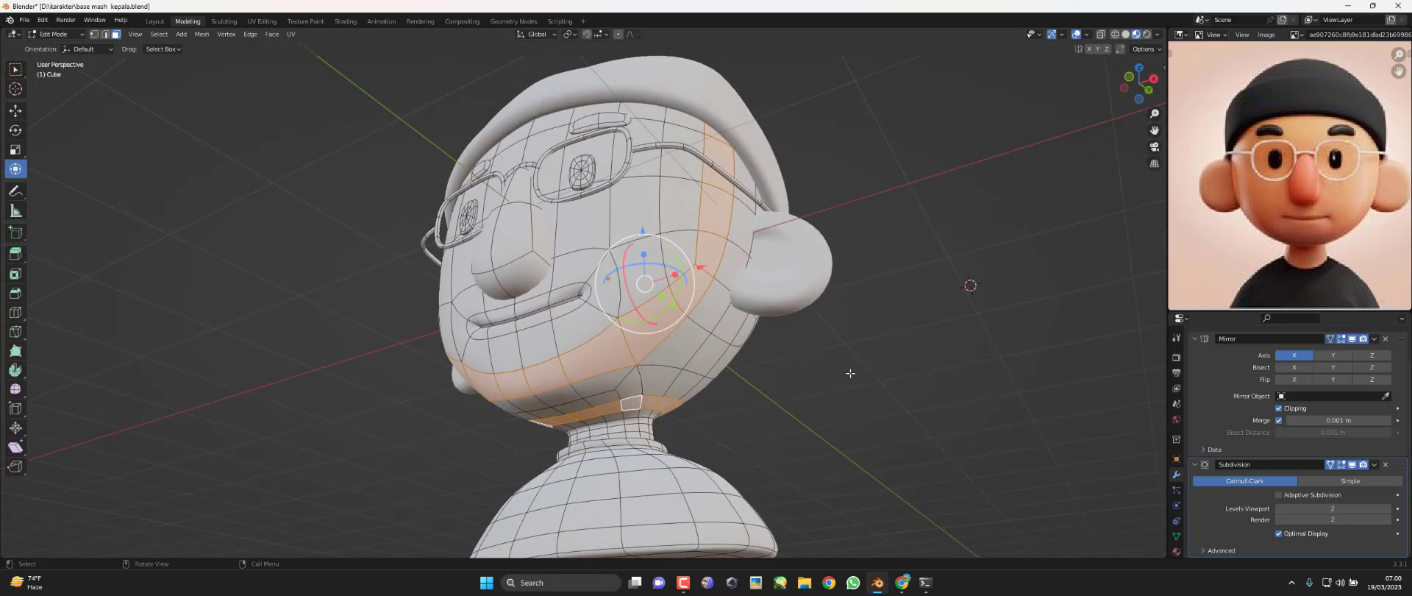
key(alt+a)
alt+click(659, 351)
scroll(659, 351, up, 2)
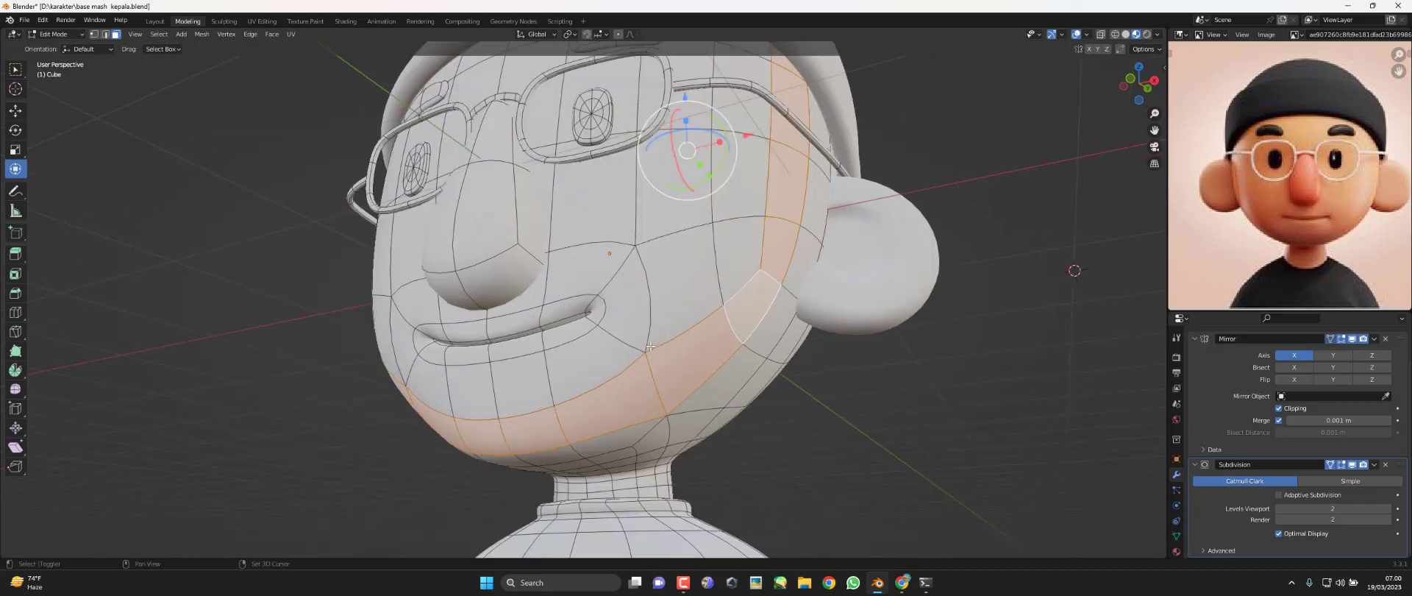
shift+middle_drag(769, 223, 755, 216)
middle_drag(603, 383, 663, 257)
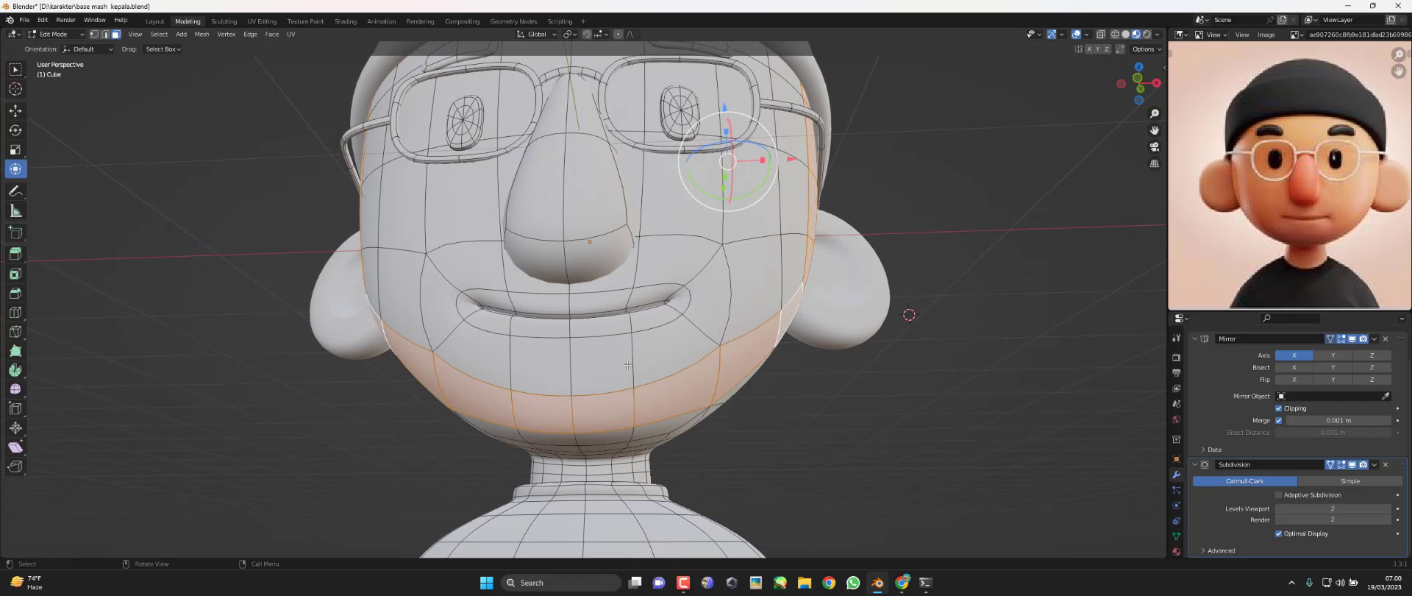
alt+shift+click(635, 364)
alt+middle_drag(694, 303, 655, 206)
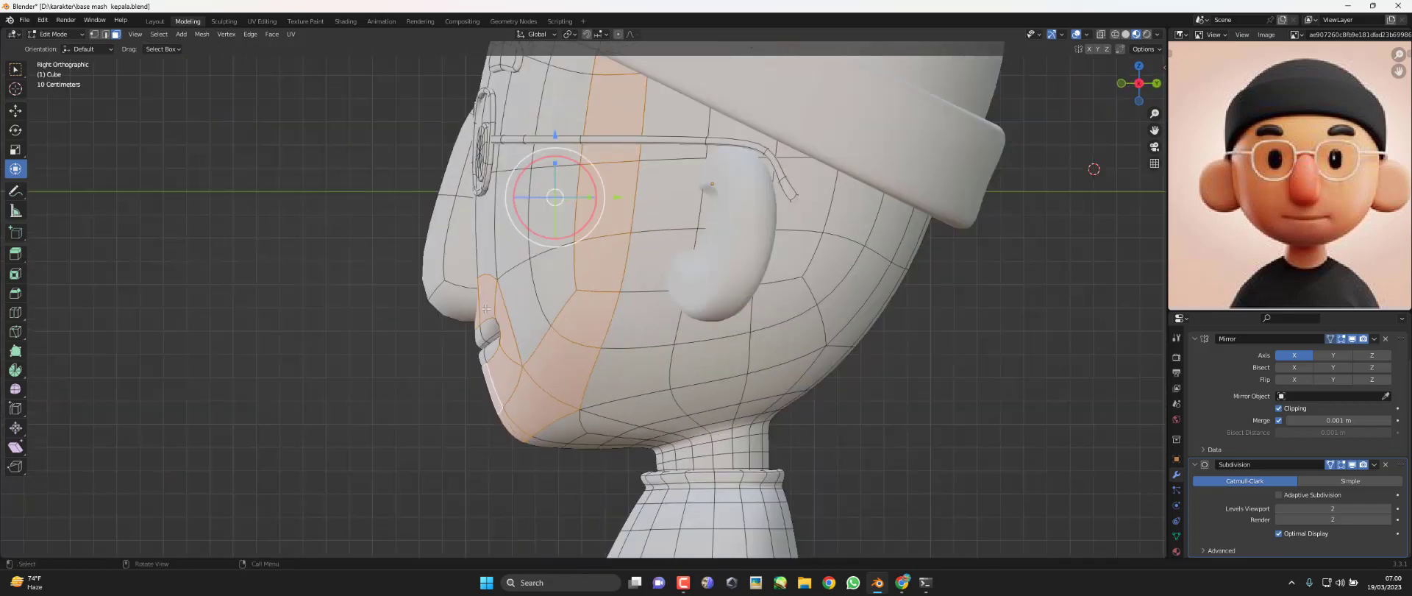
shift+middle_drag(587, 334, 578, 323)
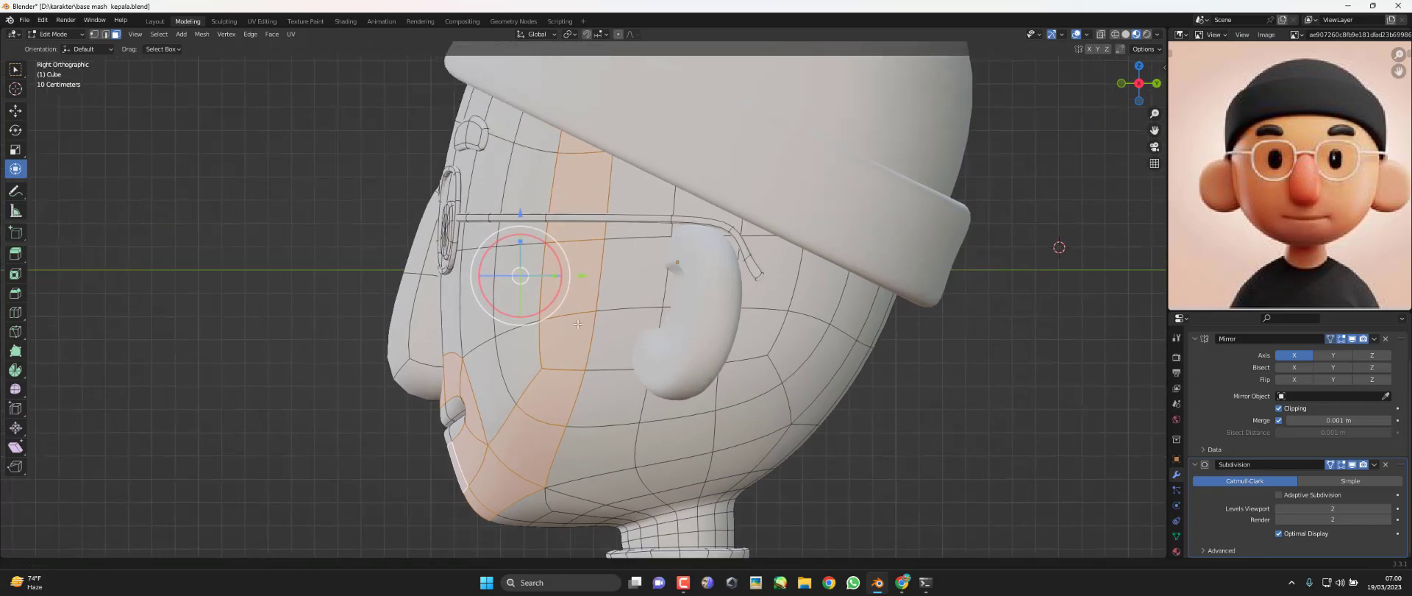
key(Tab)
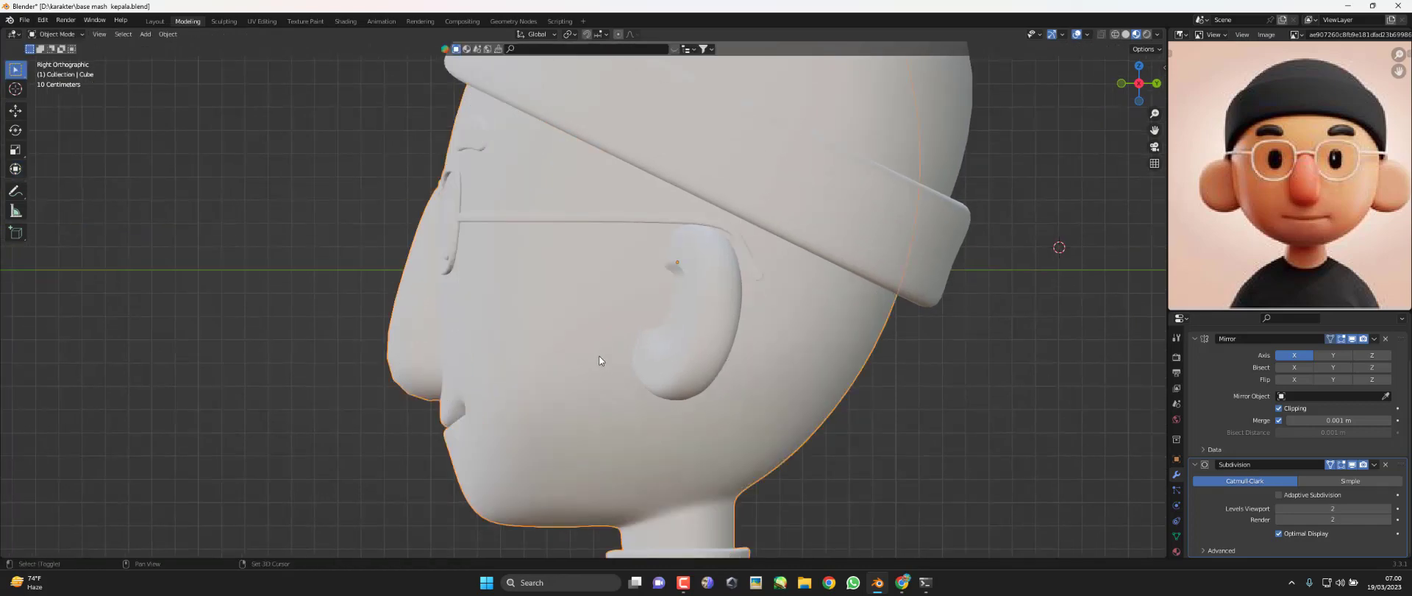
Select only the head, hide the beanie and ear with Shift+H, and switch to Edit Mode
click(924, 401)
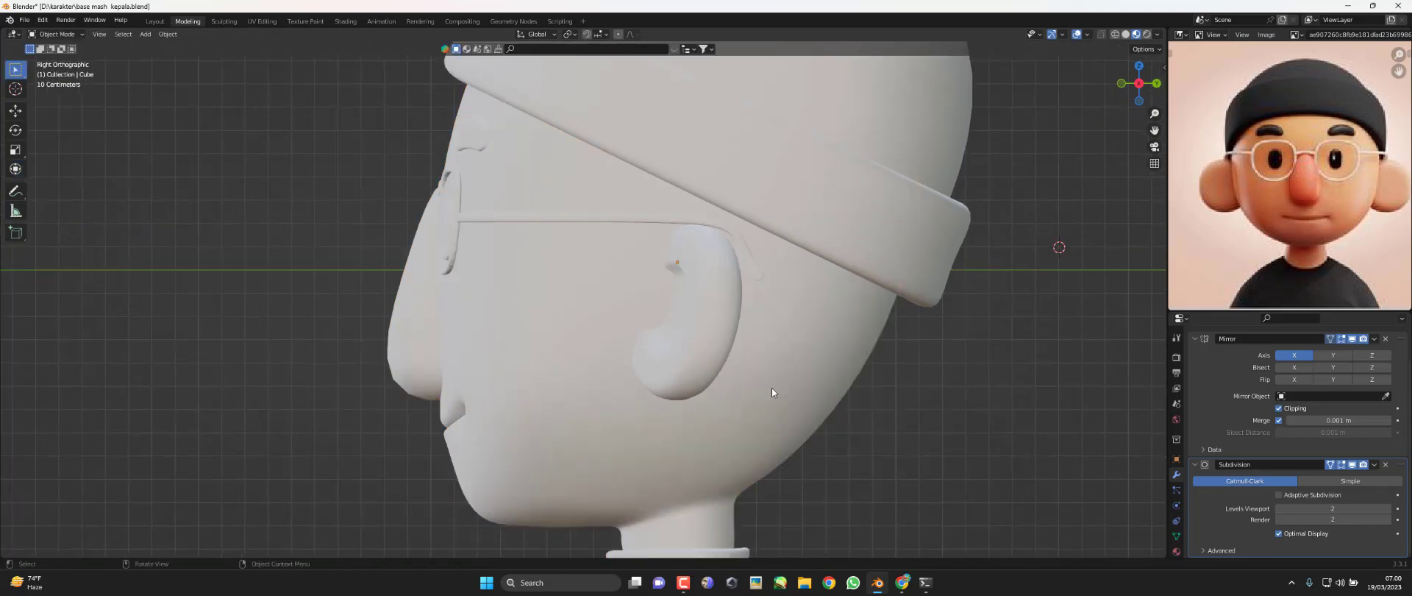
click(427, 351)
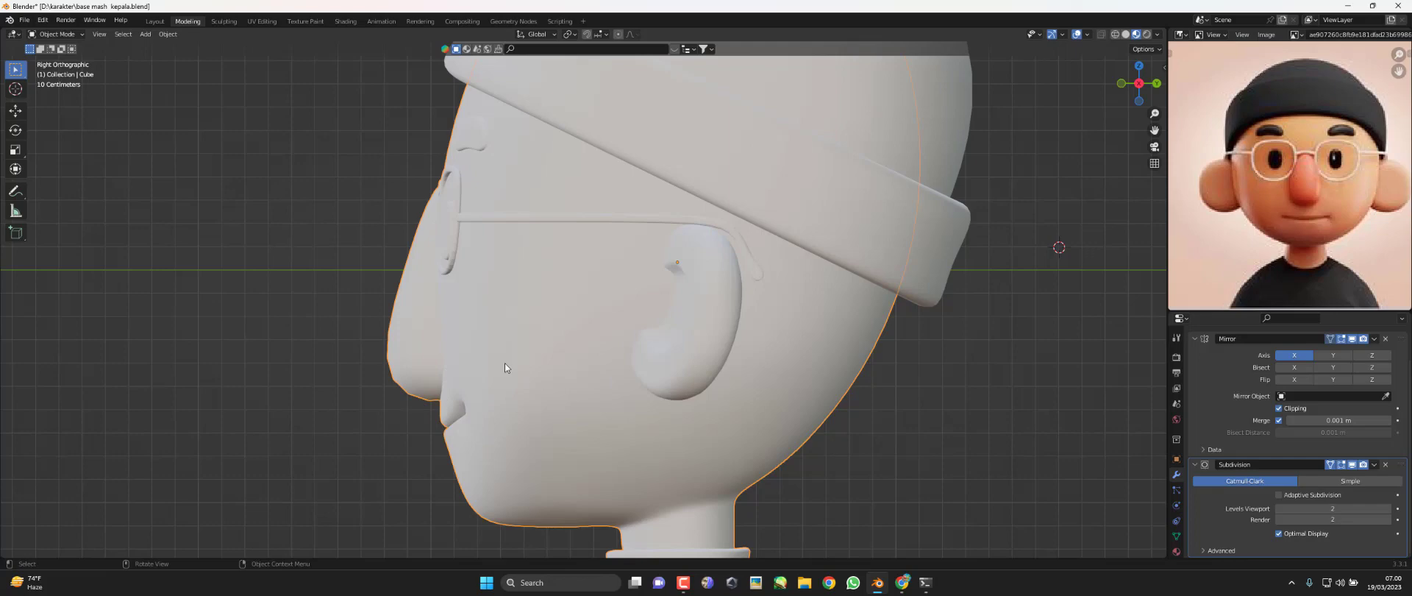
key(shift+h)
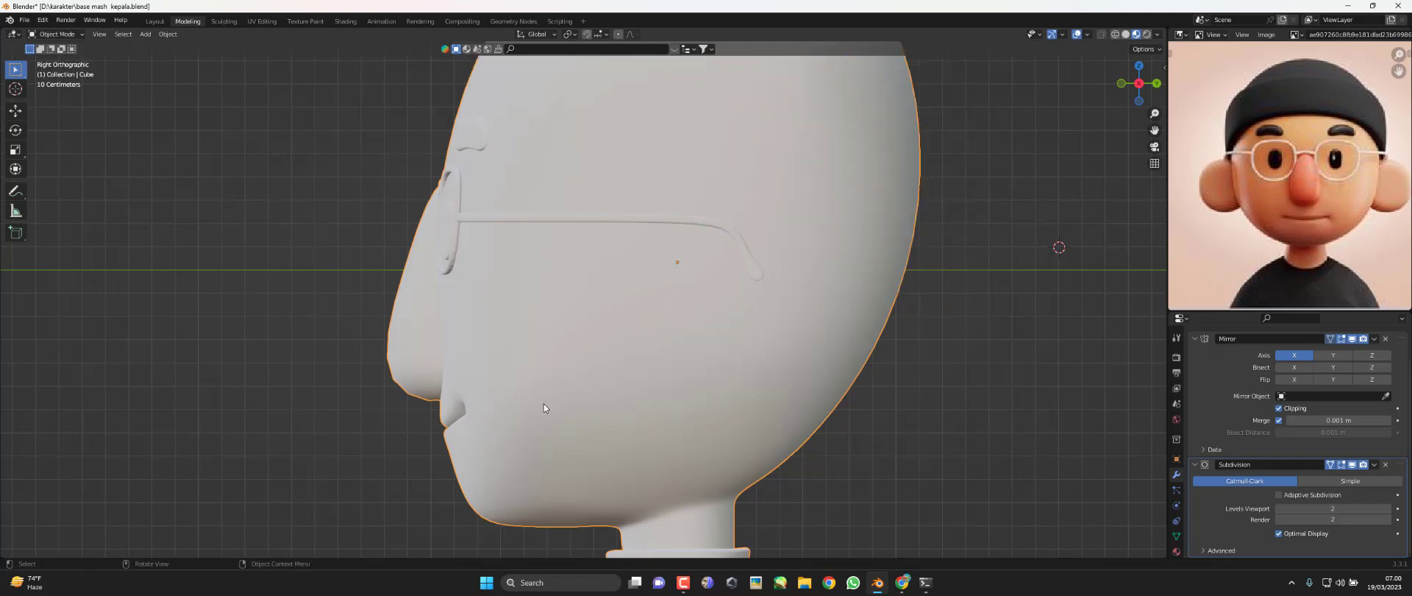
click(66, 40)
In Edit Mode, box-select the upper head (hair) and beard faces
click(58, 62)
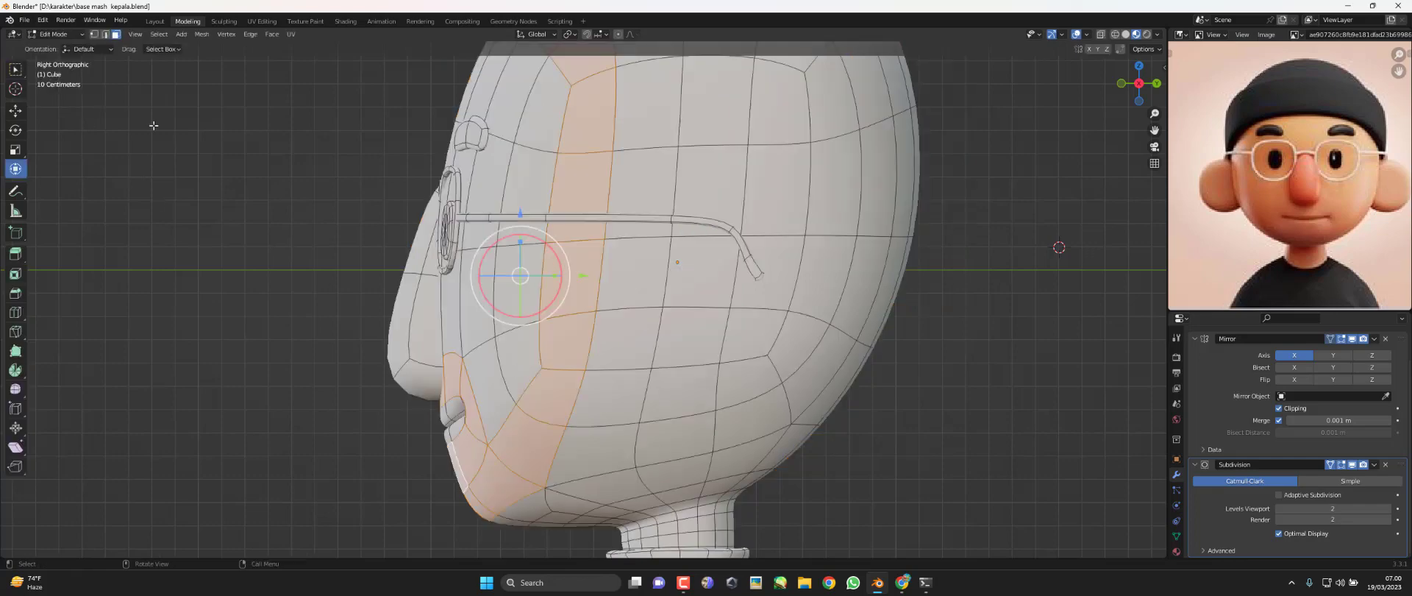
scroll(602, 252, down, 3)
scroll(603, 251, up, 1)
shift+middle_drag(602, 252, 605, 266)
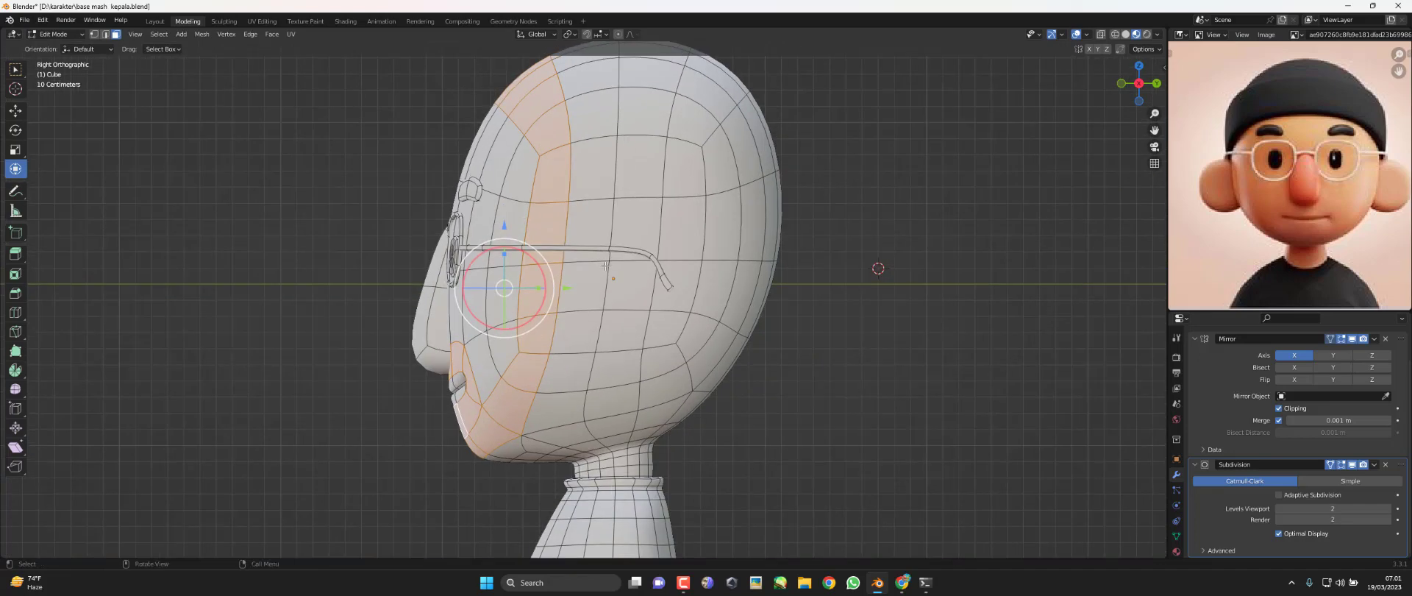
key(F3)
key(Return)
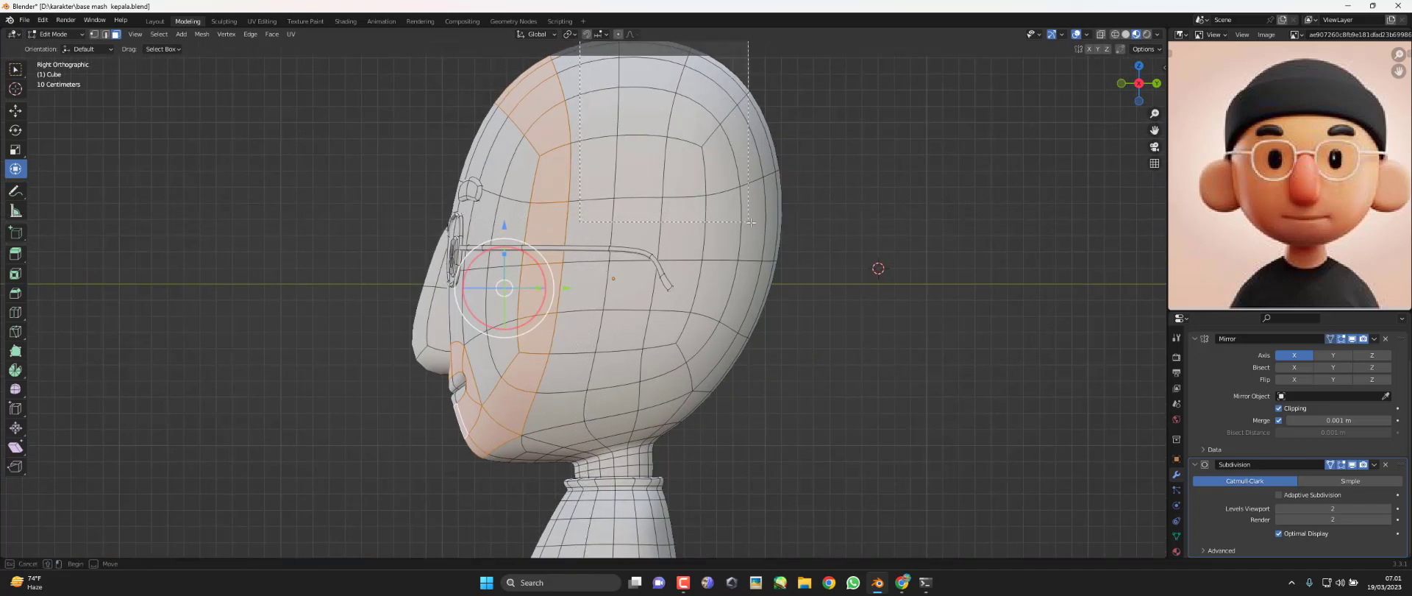
drag(751, 222, 751, 222)
key(b)
drag(841, 170, 708, 340)
key(b)
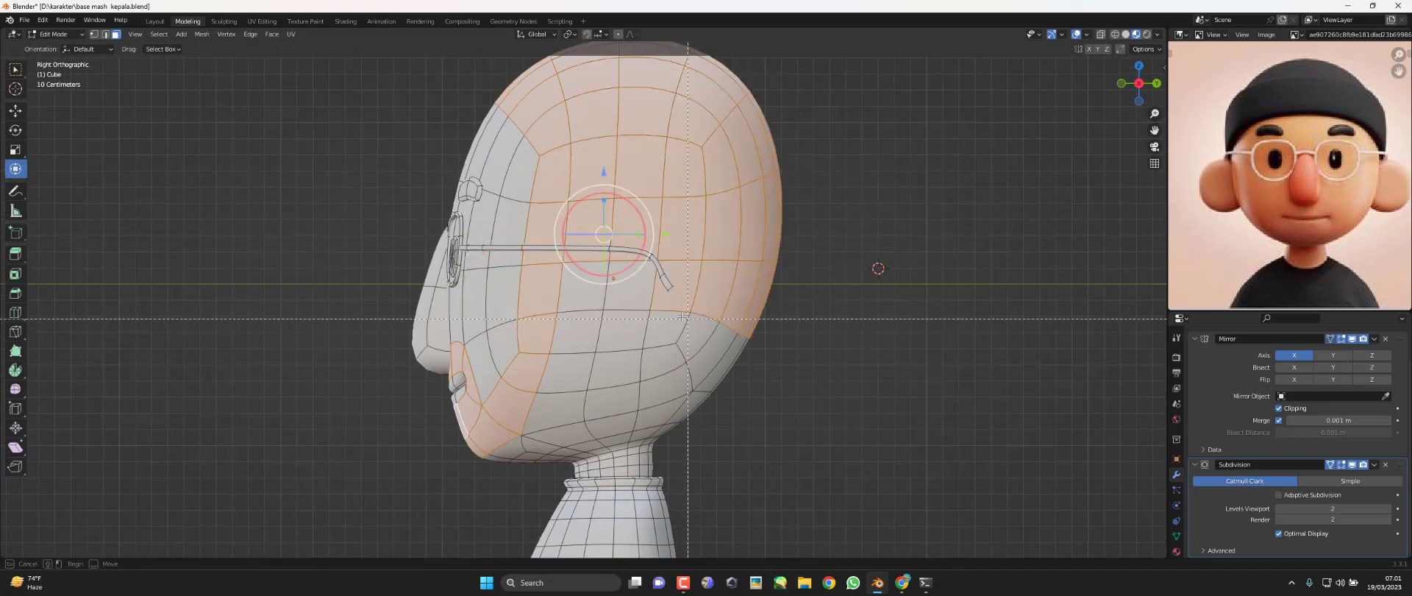
key(Escape)
scroll(779, 367, down, 3)
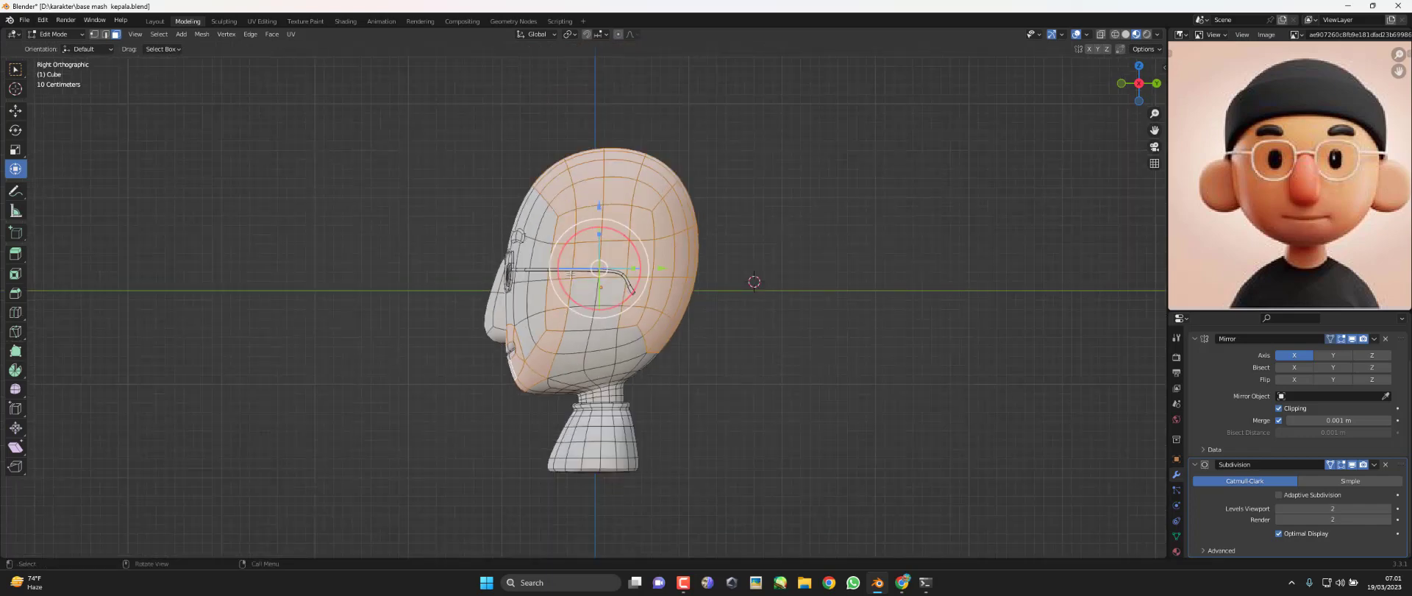
scroll(590, 329, up, 2)
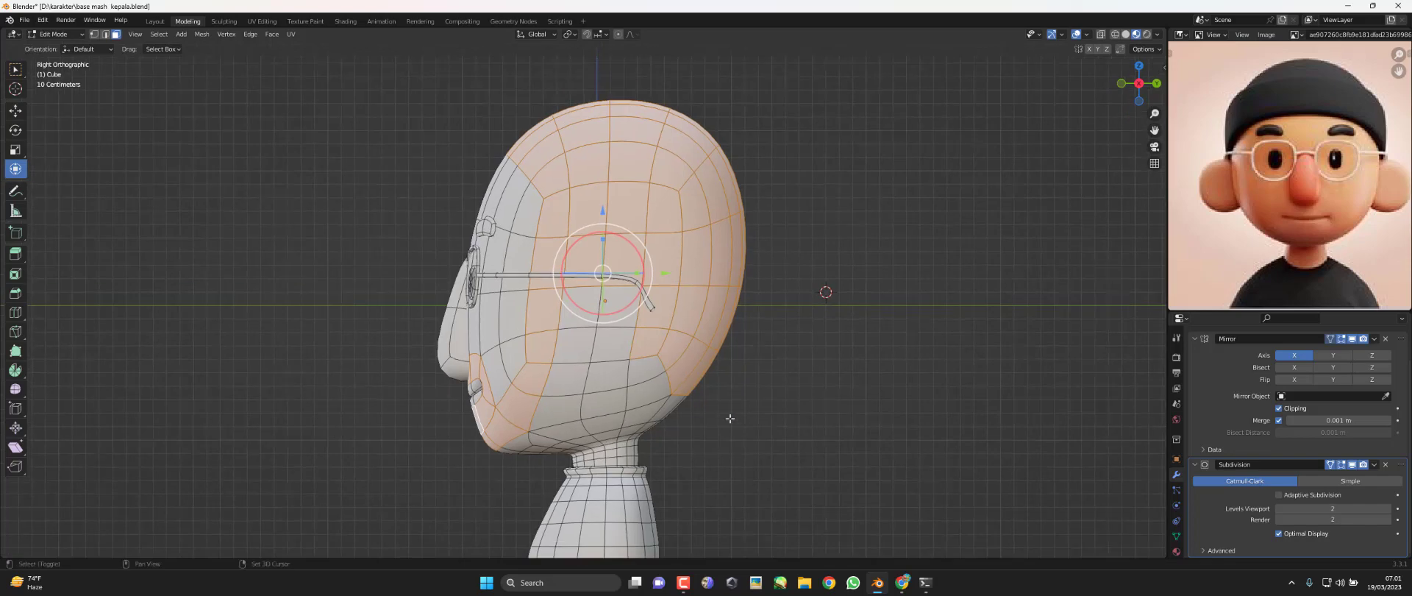
shift+middle_drag(751, 401, 753, 392)
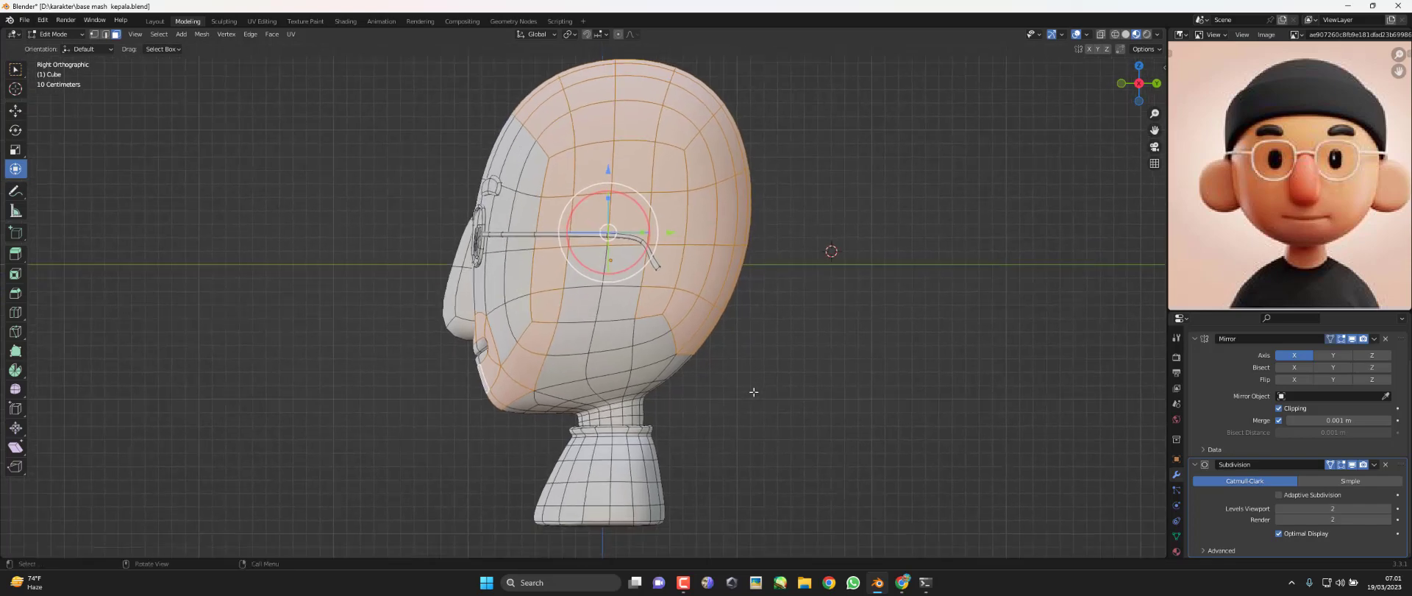
Duplicate the selected faces in place, enlarge them slightly, and separate them into a new object
key(shift+d)
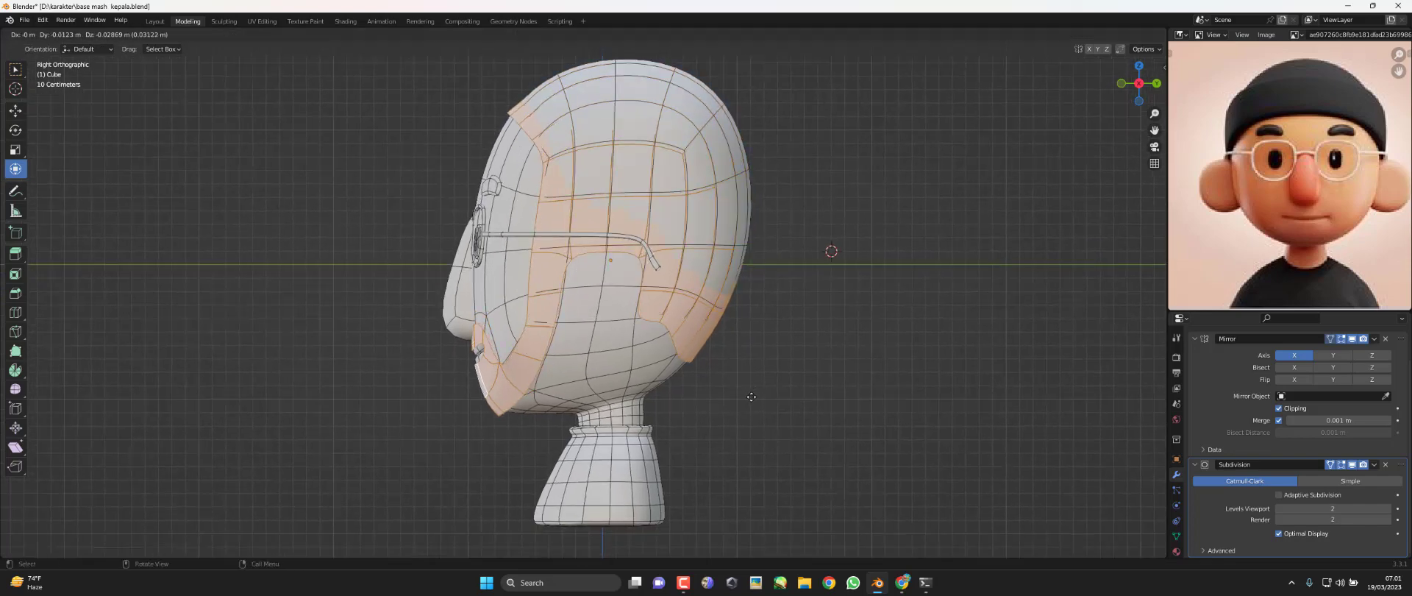
right_click(768, 400)
key(s)
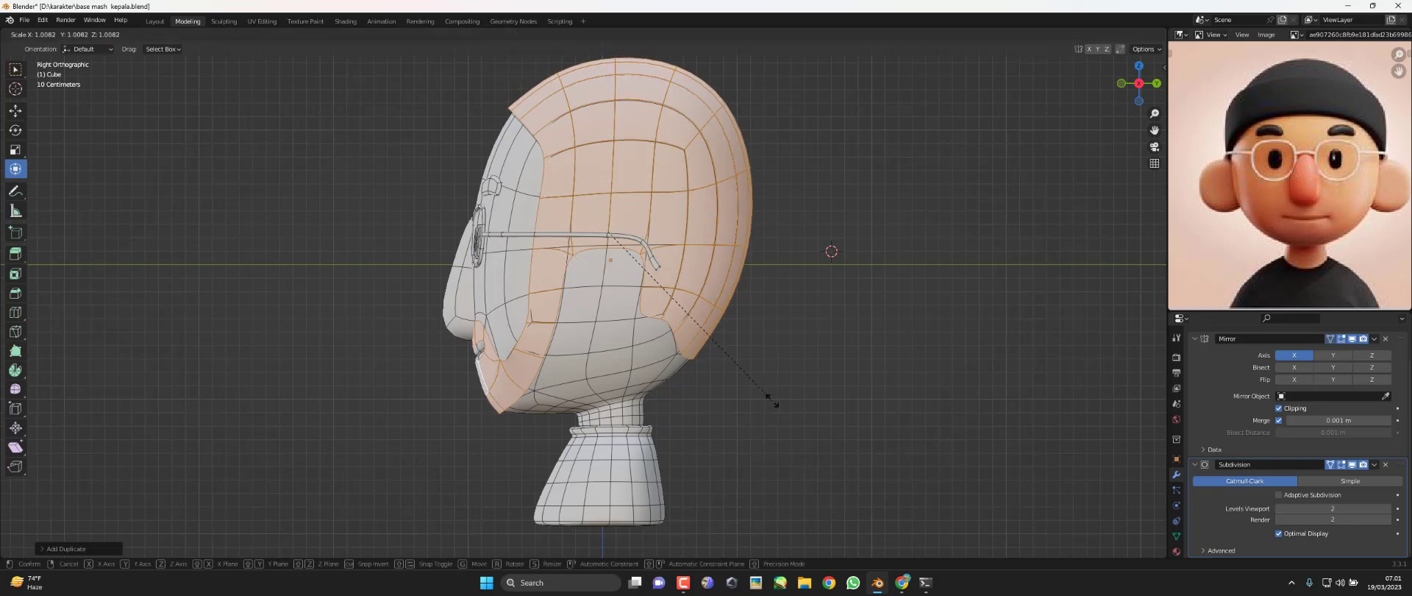
click(772, 401)
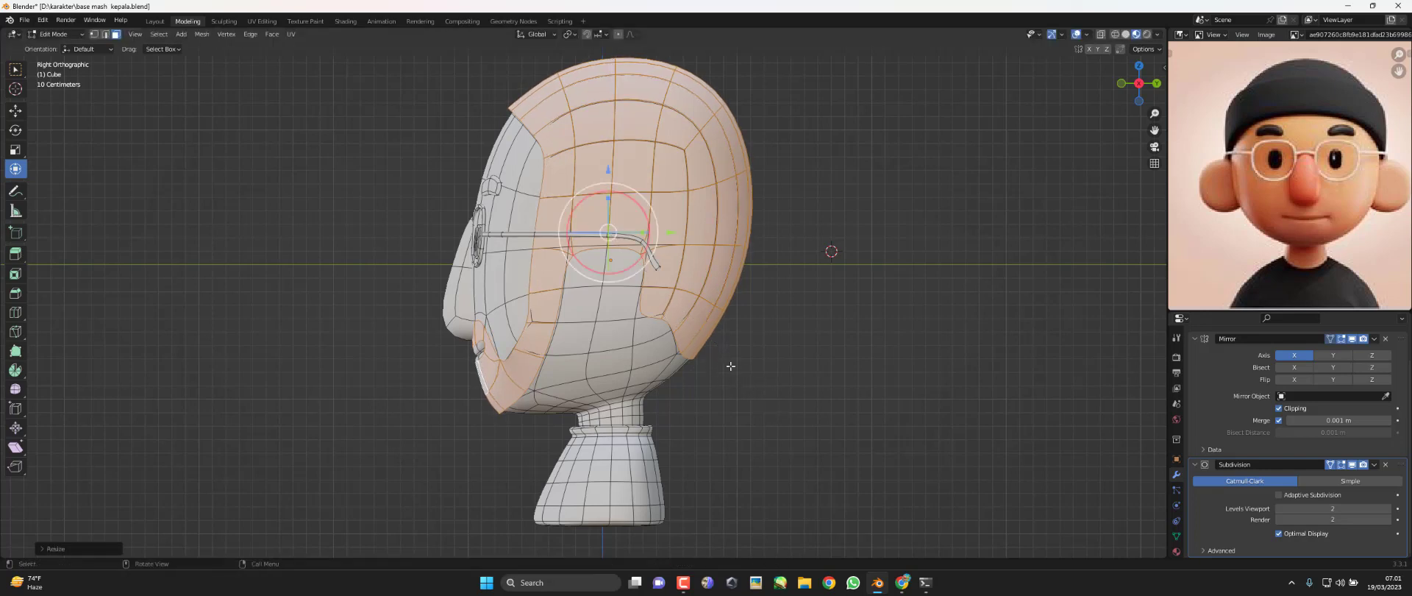
key(p)
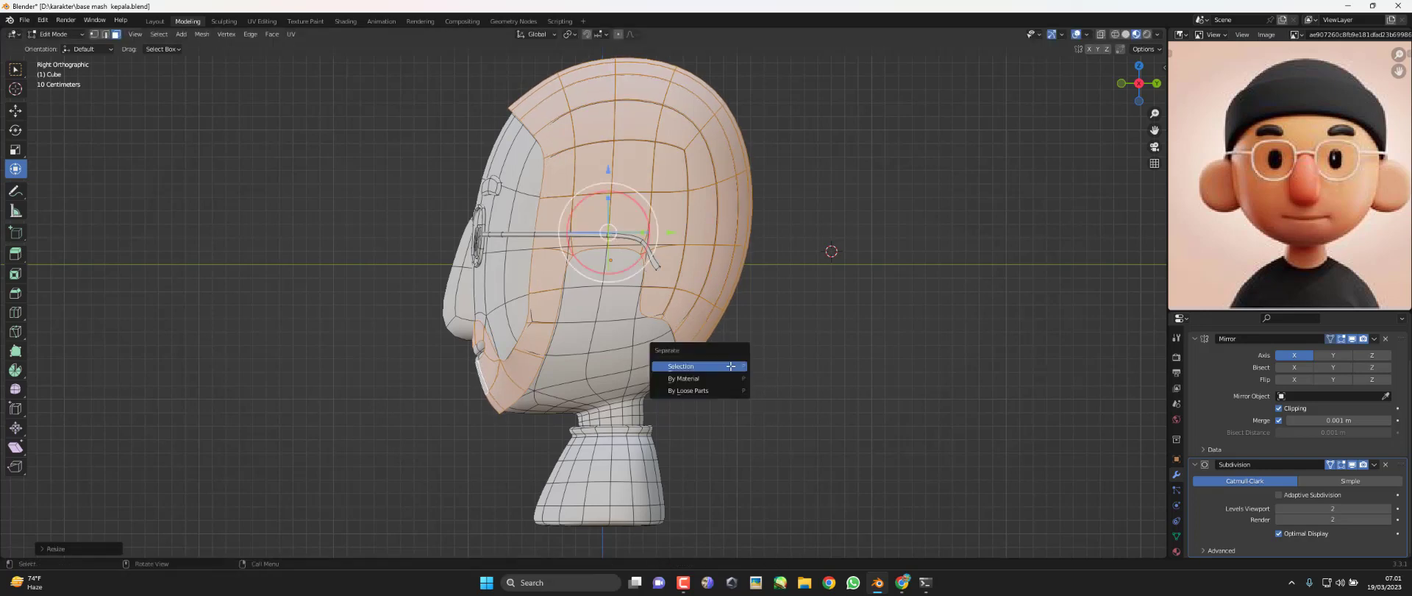
click(732, 366)
Return to Object Mode, select the separated Cube.003, and view it from the front
key(Tab)
click(634, 358)
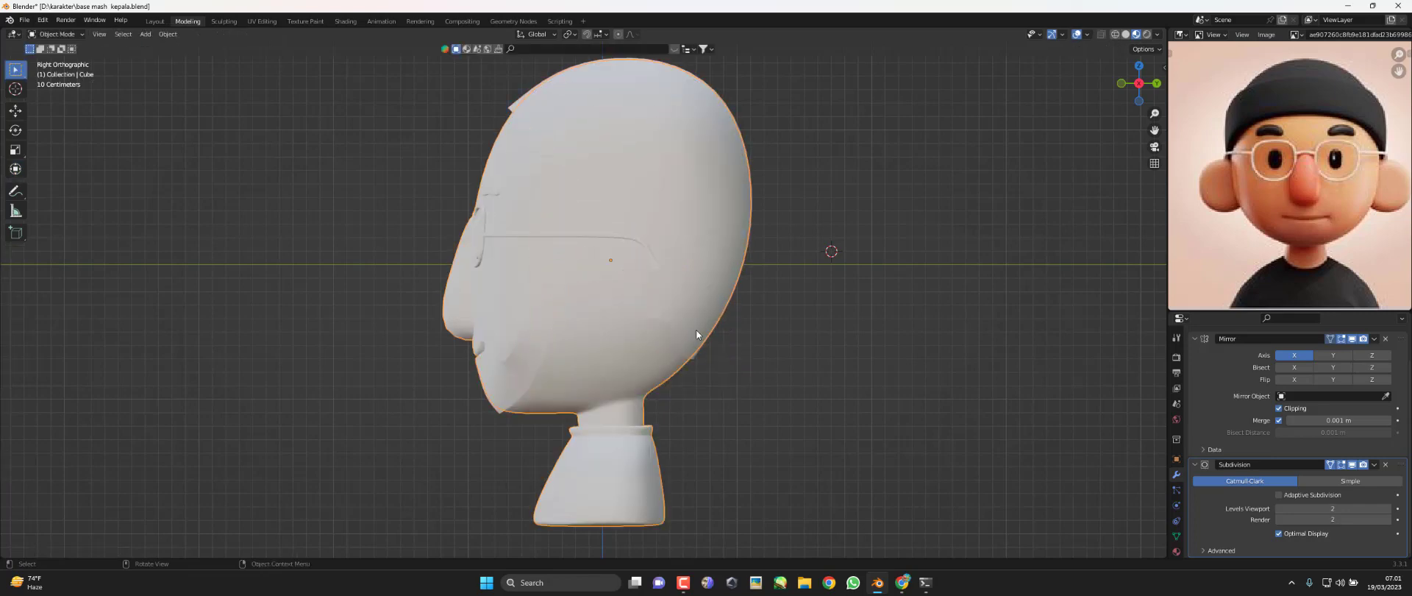
middle_drag(643, 368, 771, 347)
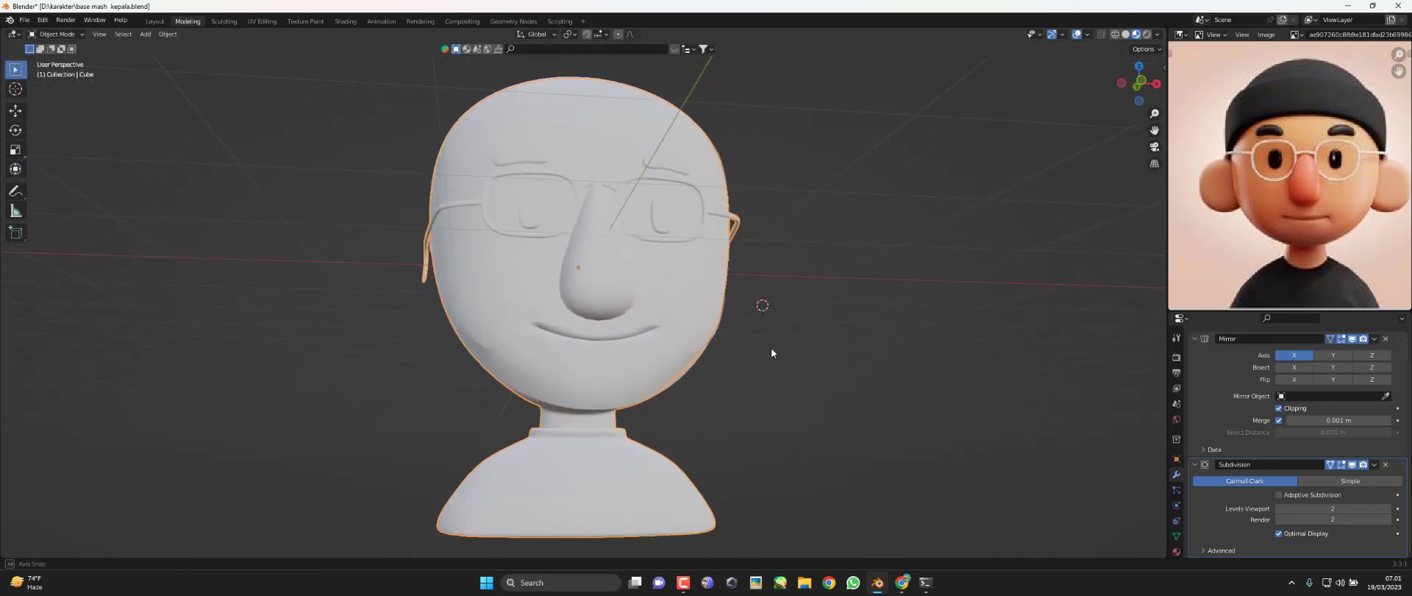
key(KP_3)
key(Tab)
key(Tab)
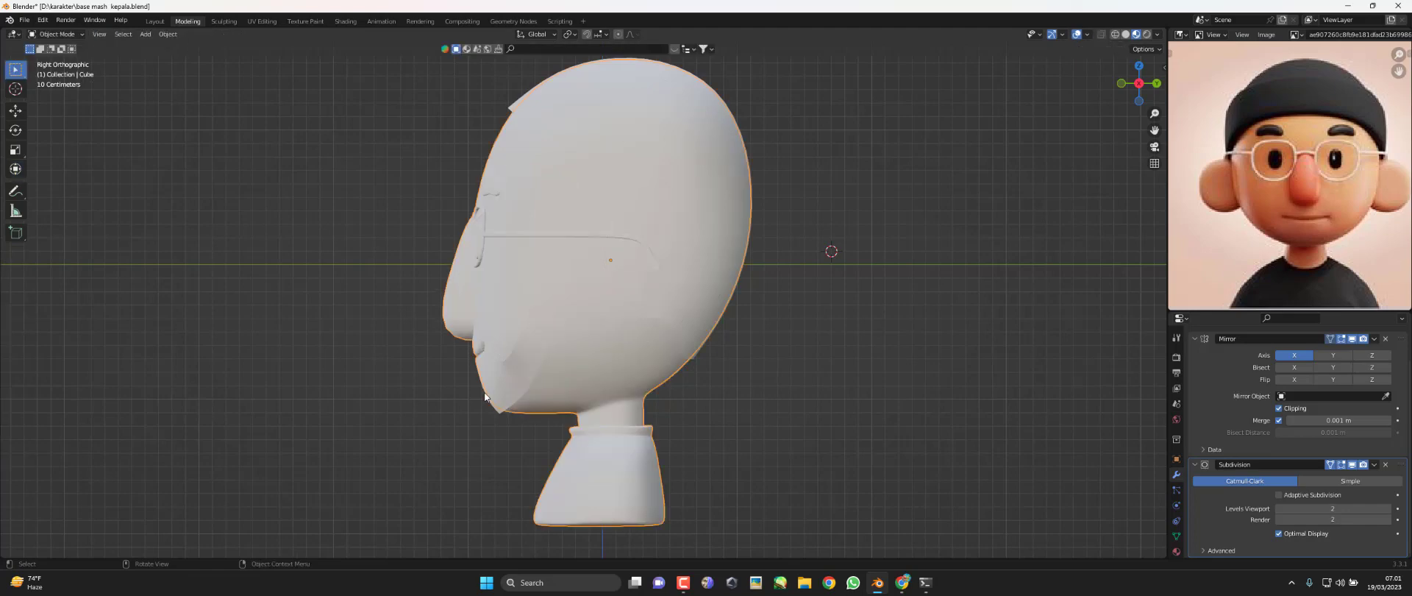
click(477, 386)
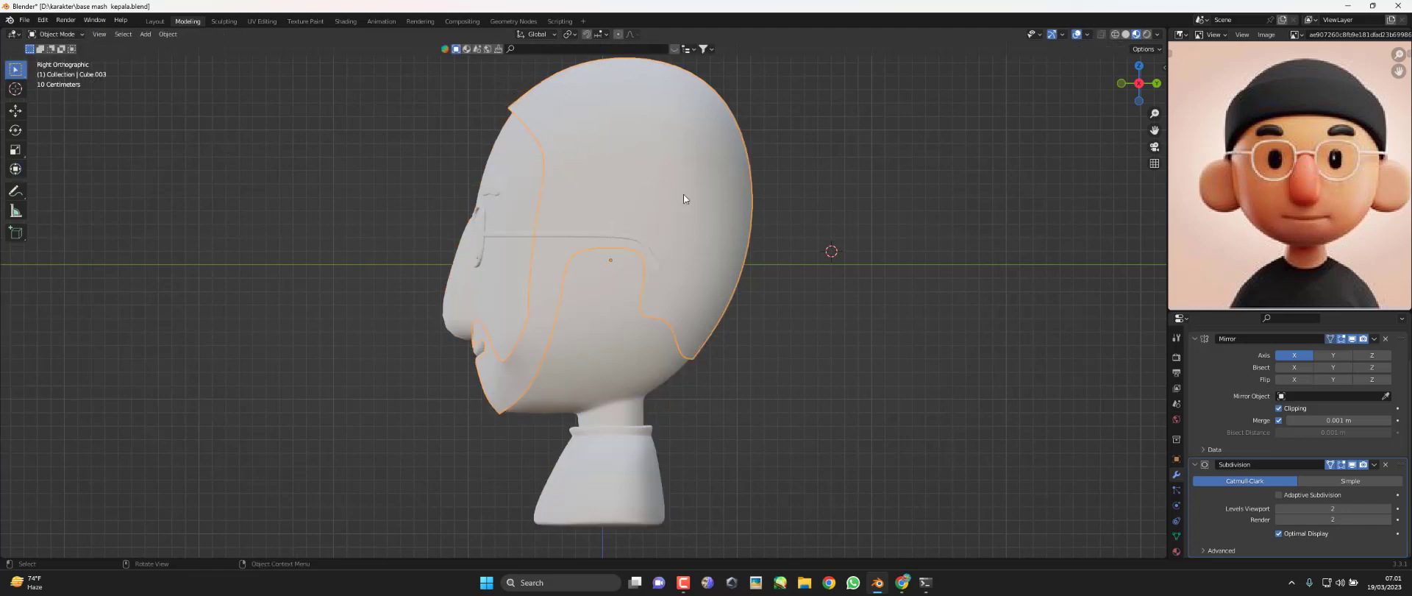
key(KP_1)
Enter Edit Mode on Cube.003 and select all of its faces in side view
click(1126, 35)
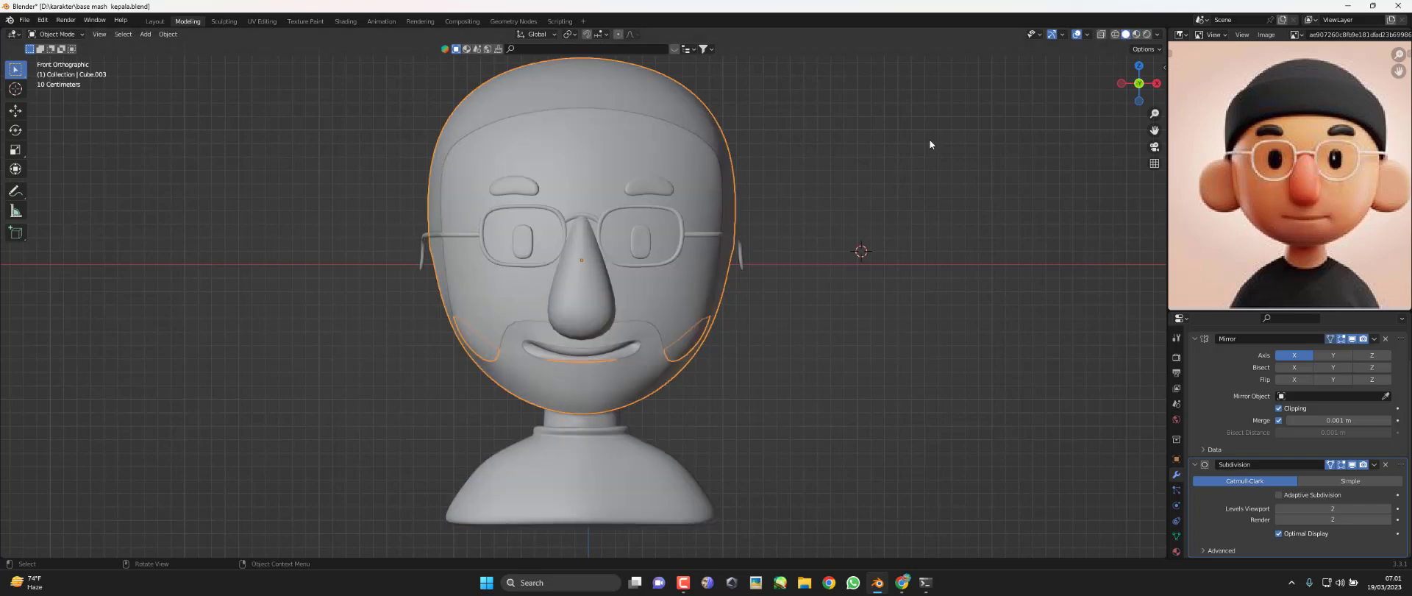
key(KP_3)
key(Tab)
key(KP_1)
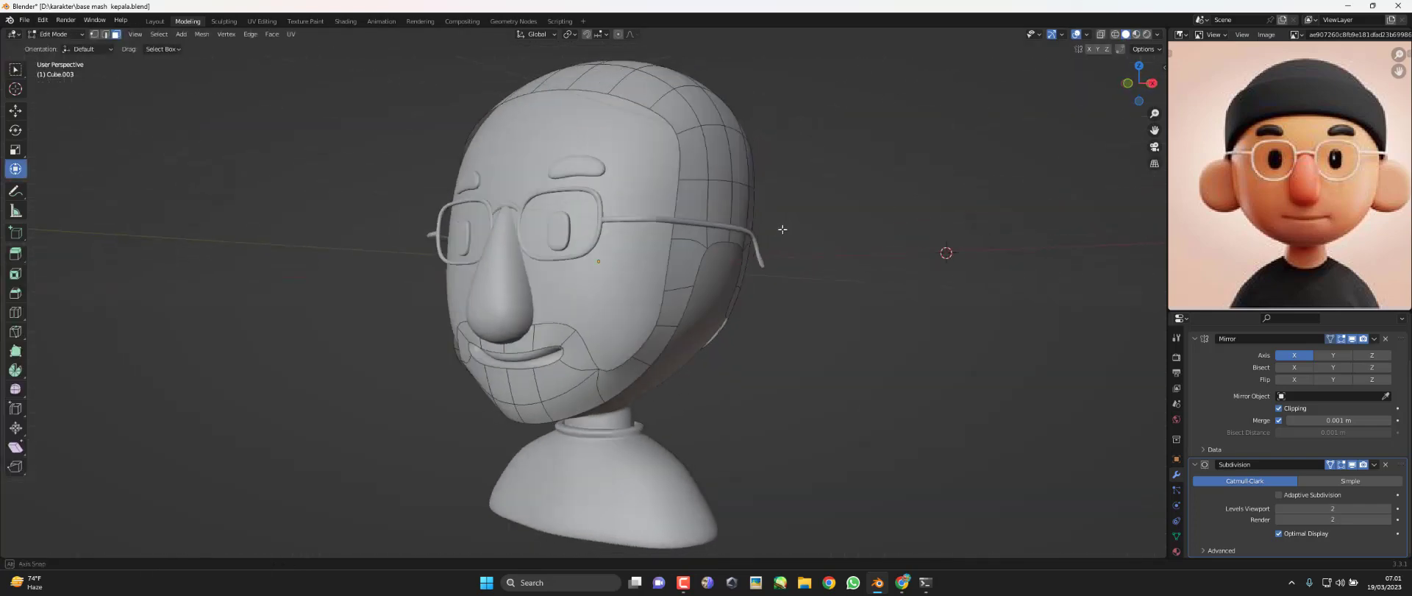
key(a)
key(KP_3)
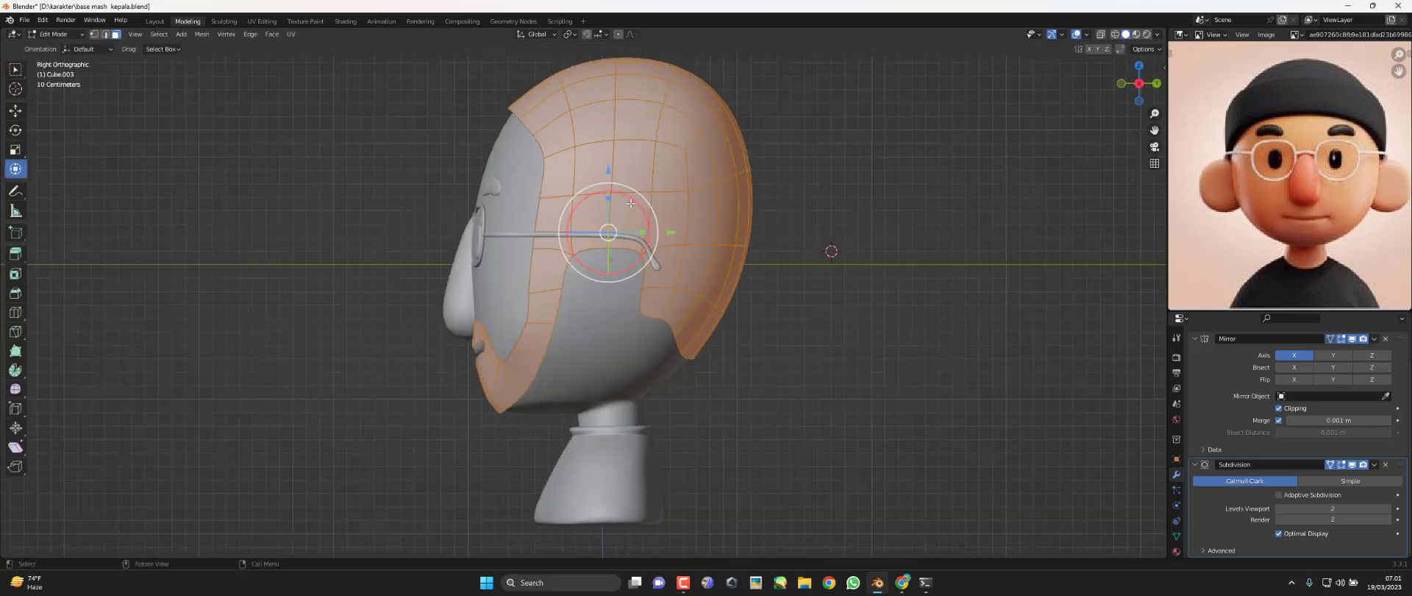
shift+middle_drag(784, 241, 779, 237)
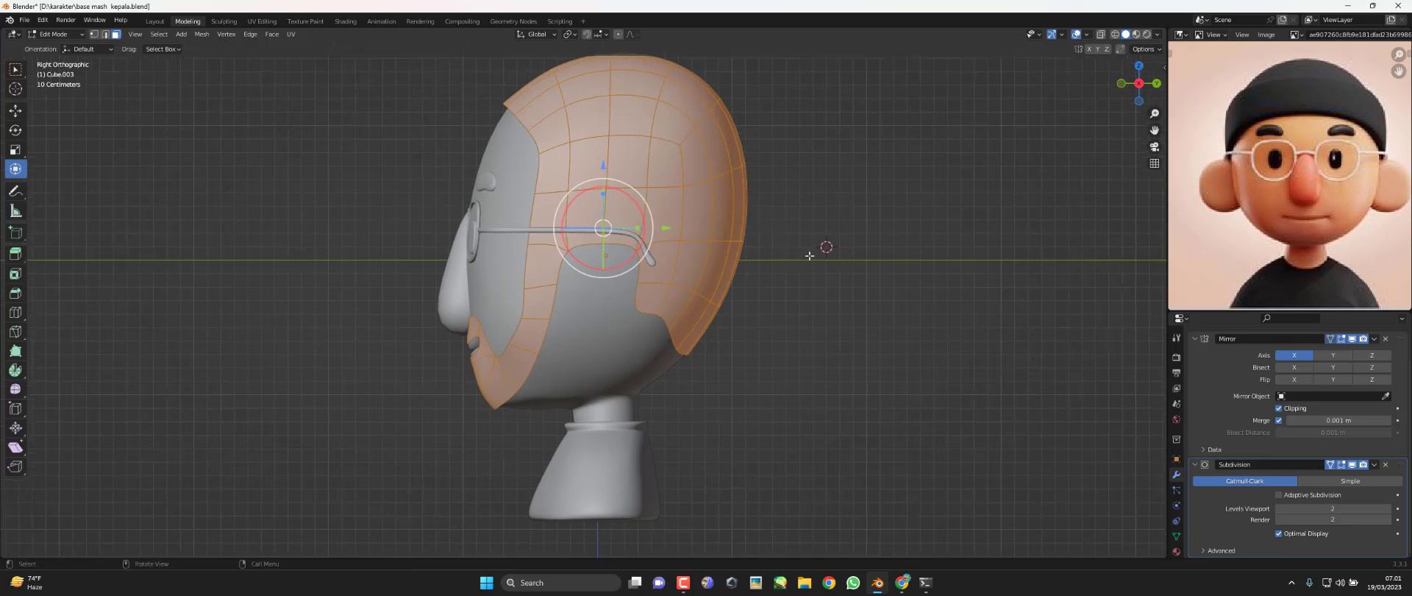
Extrude the shell's faces in place and scale them up to about 1.027
key(e)
right_click(809, 255)
key(s)
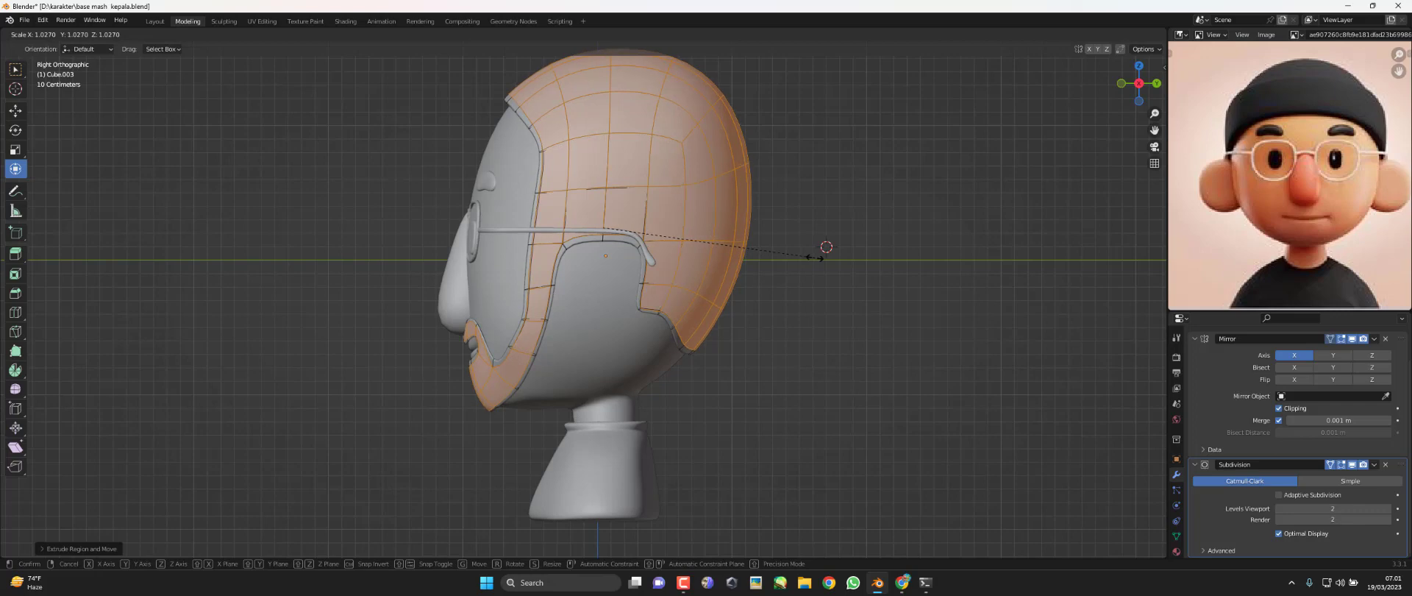
click(814, 257)
key(Tab)
middle_drag(814, 258, 836, 263)
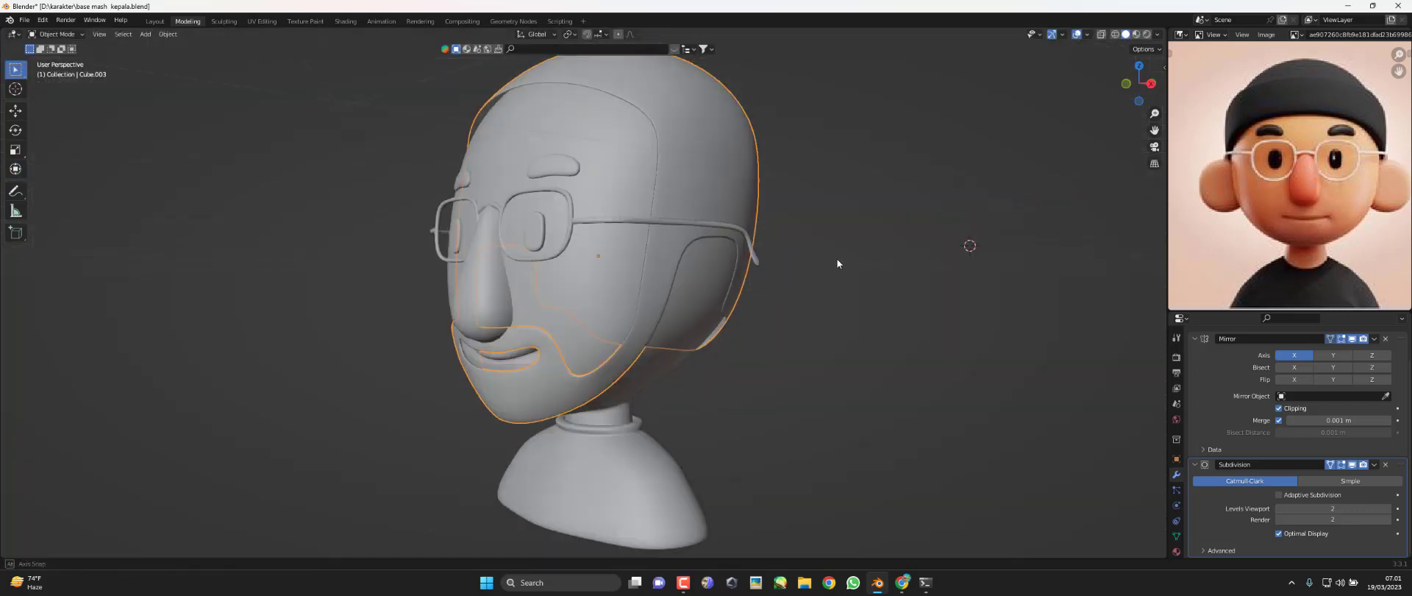
key(KP_1)
Back in Edit Mode and side view, bring up the Add Modifier list
key(Tab)
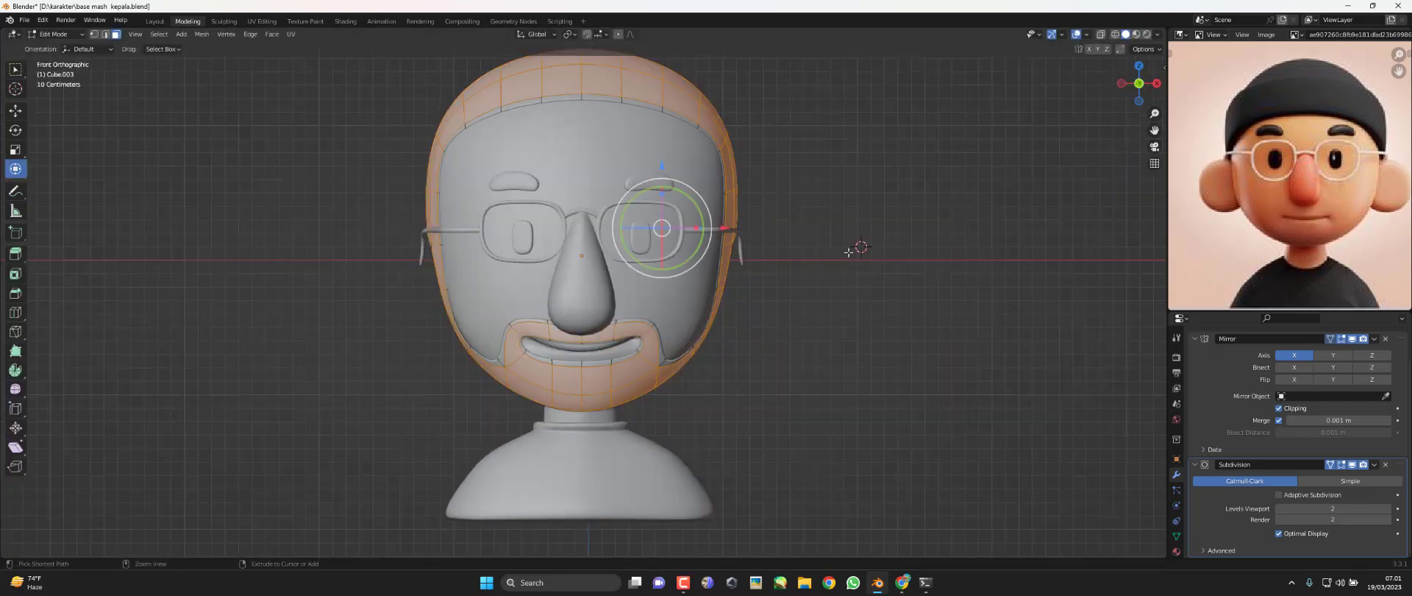
alt+middle_drag(851, 246, 696, 246)
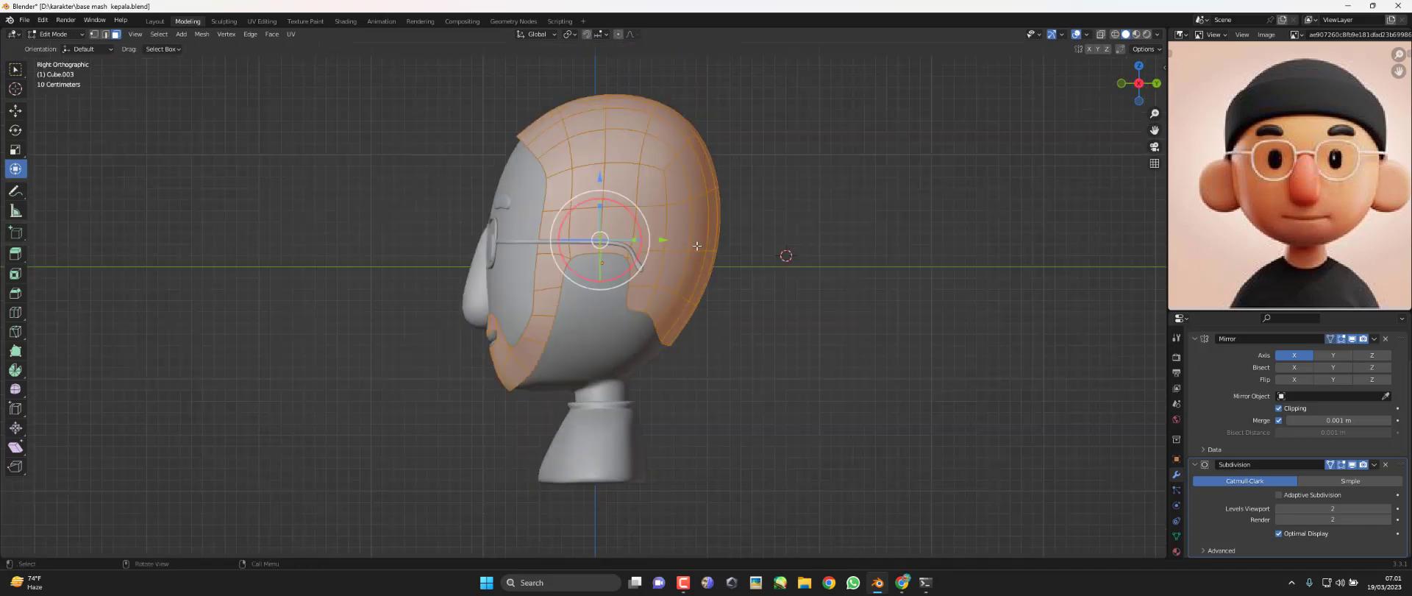
scroll(1219, 400, up, 2)
click(1205, 355)
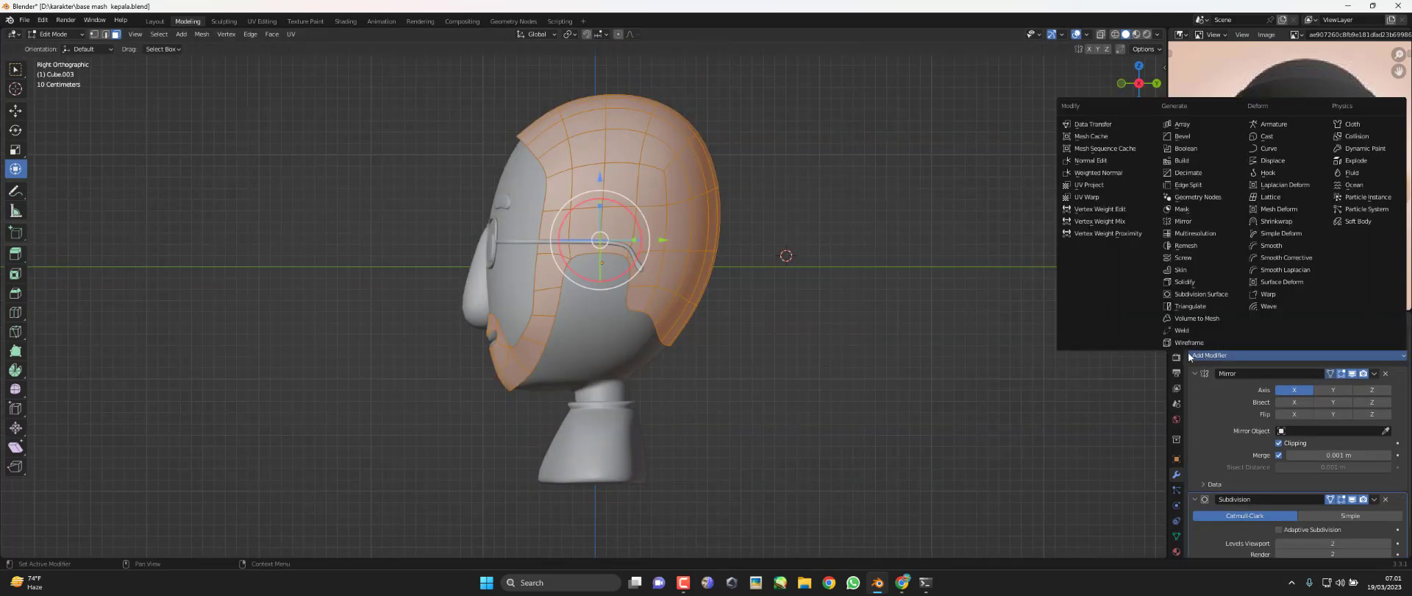
Add a Solidify modifier and move it above Subdivision in the stack
click(1180, 282)
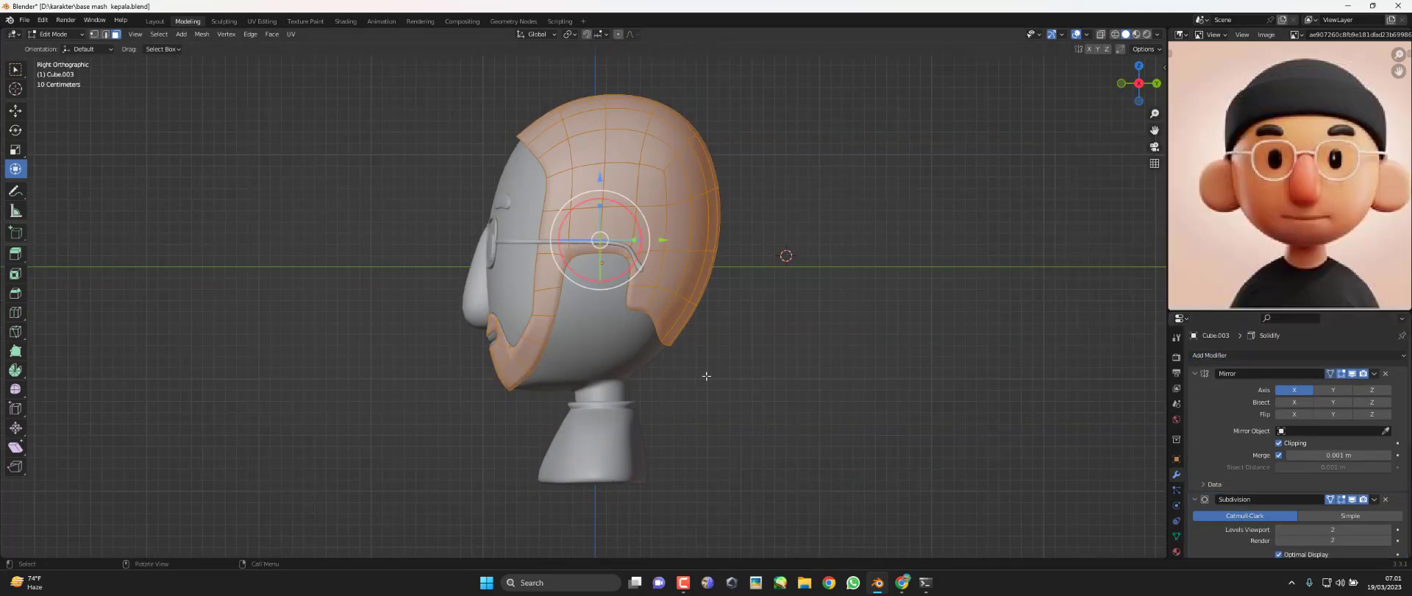
middle_drag(706, 379, 757, 378)
scroll(757, 378, up, 5)
scroll(1389, 536, down, 3)
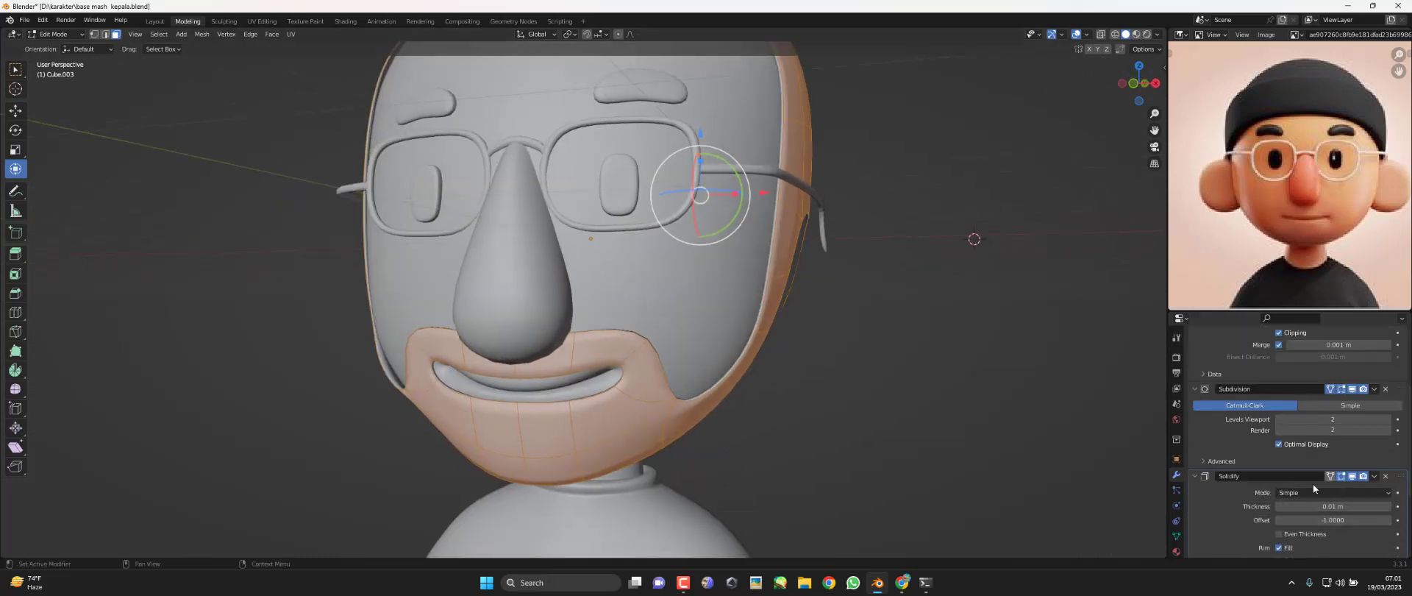
scroll(1405, 494, up, 1)
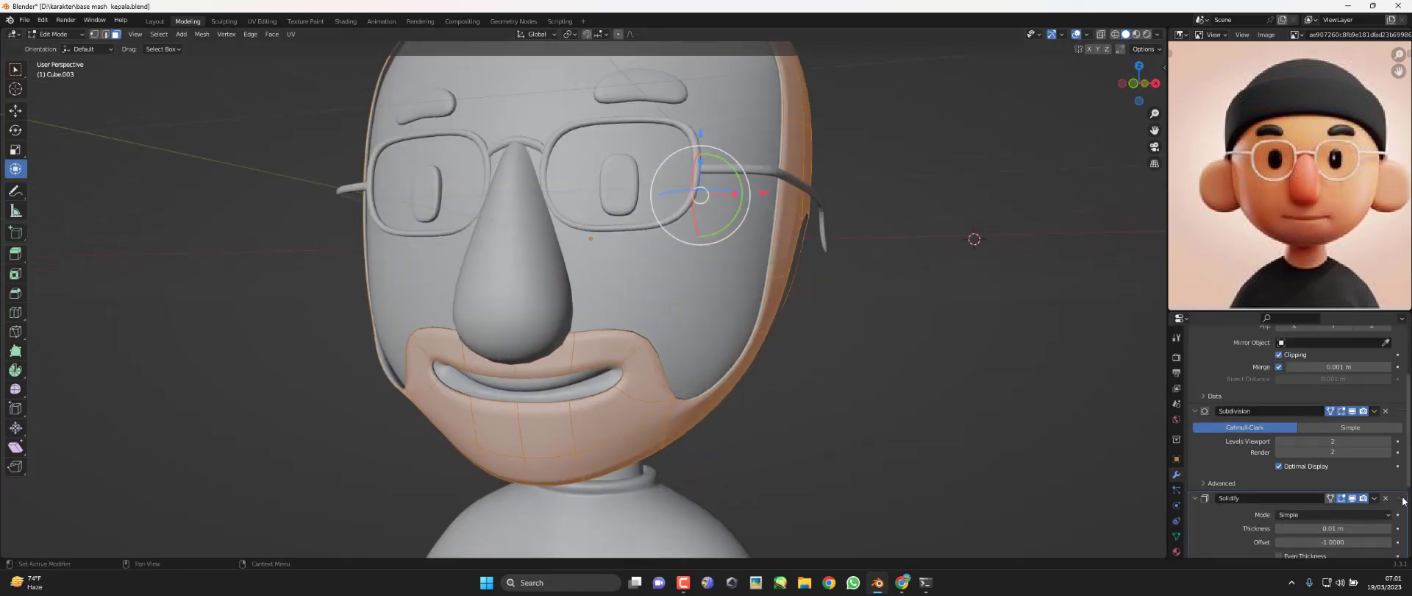
drag(1404, 501, 1401, 410)
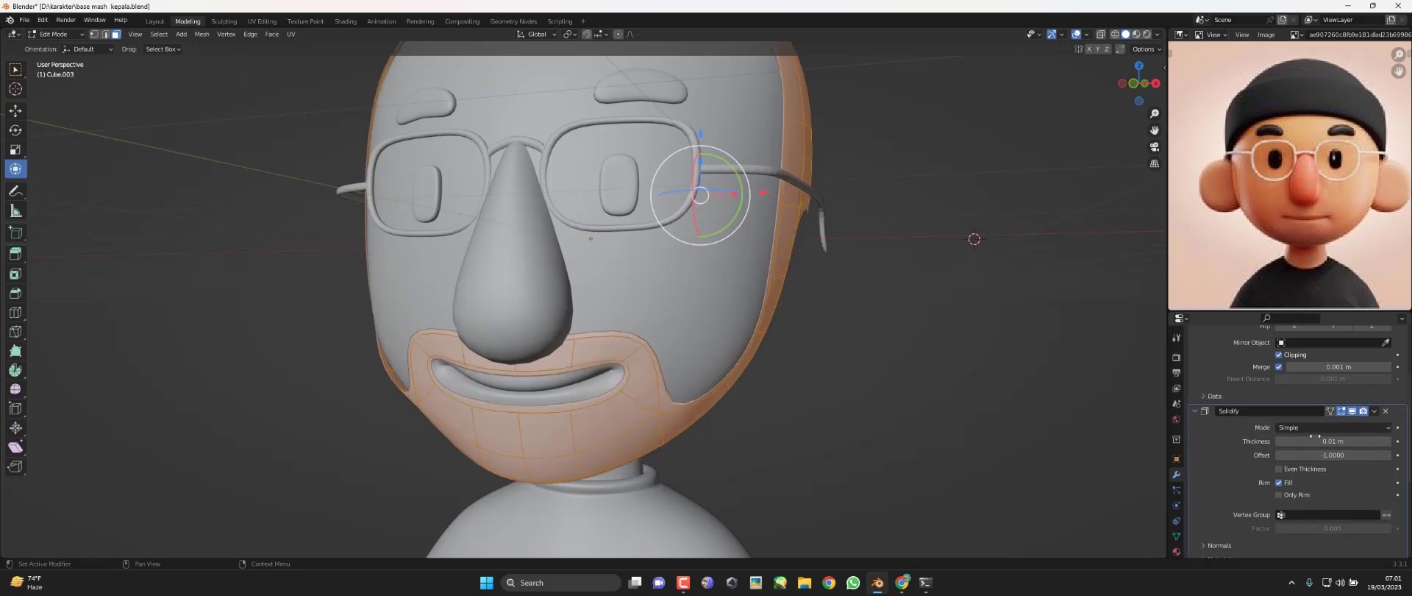
Set the Solidify thickness to 0.05 m
scroll(1231, 456, down, 2)
scroll(1231, 456, down, 2)
mouse_move(1067, 478)
middle_down()
mouse_move(826, 397)
mouse_move(603, 359)
middle_up()
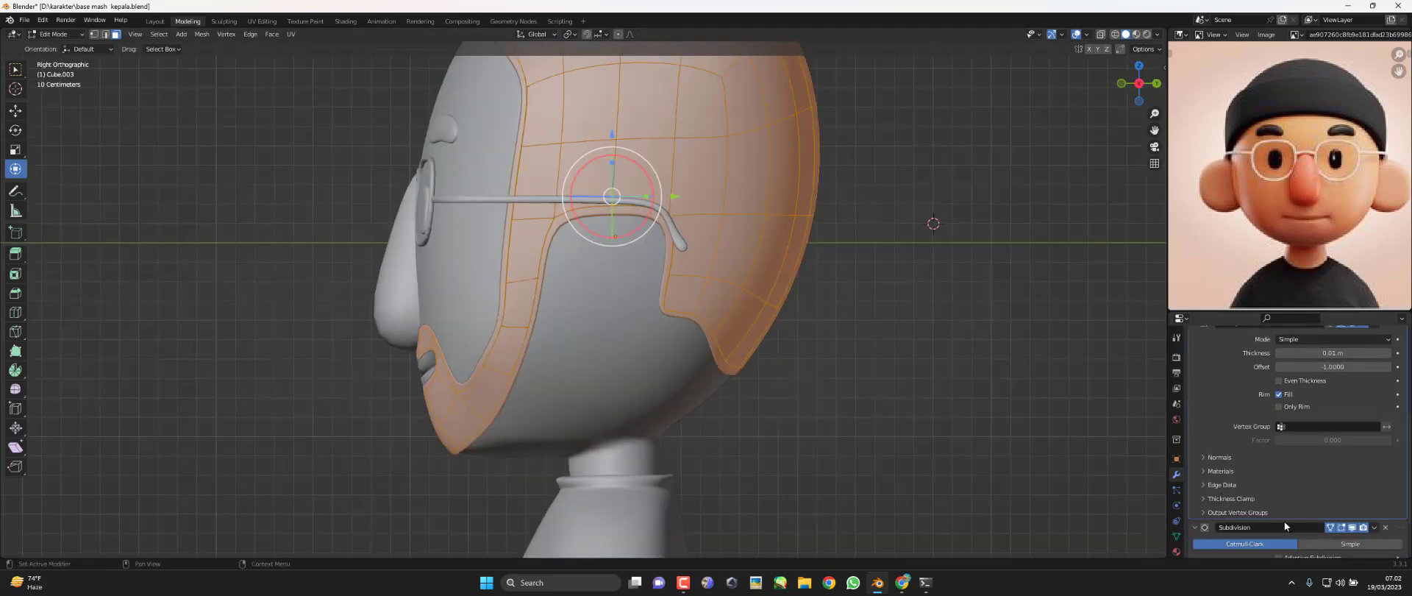
scroll(1302, 500, up, 1)
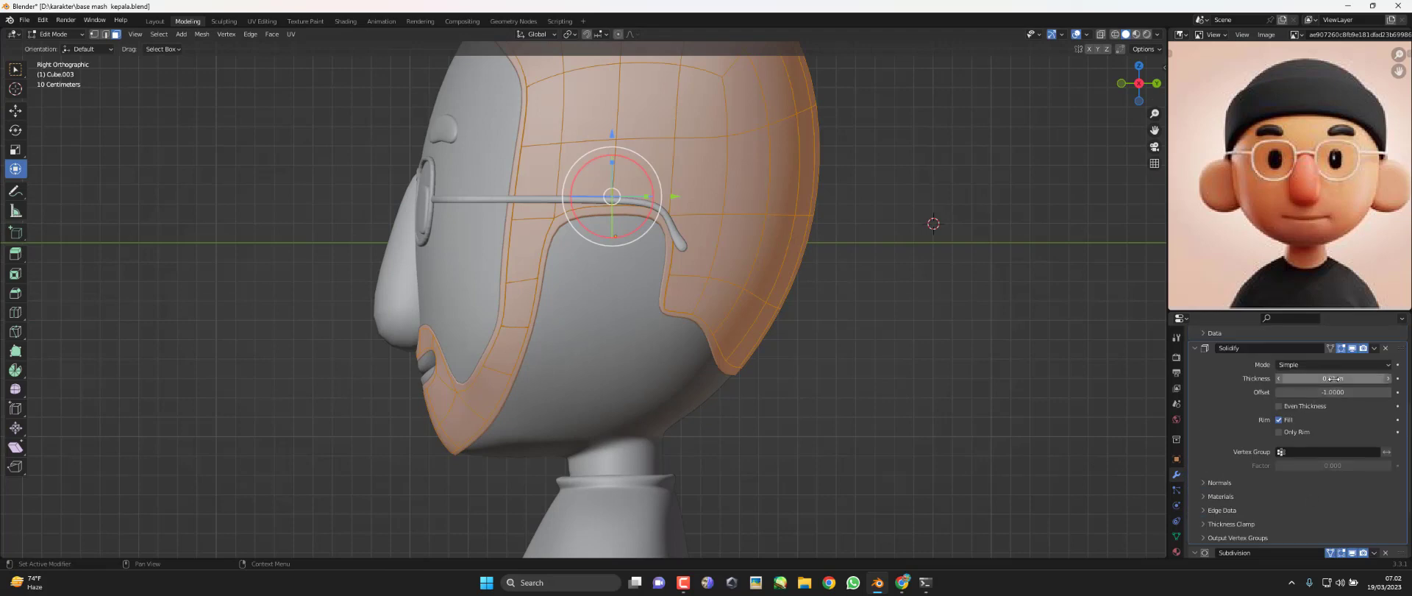
scroll(1343, 397, up, 2)
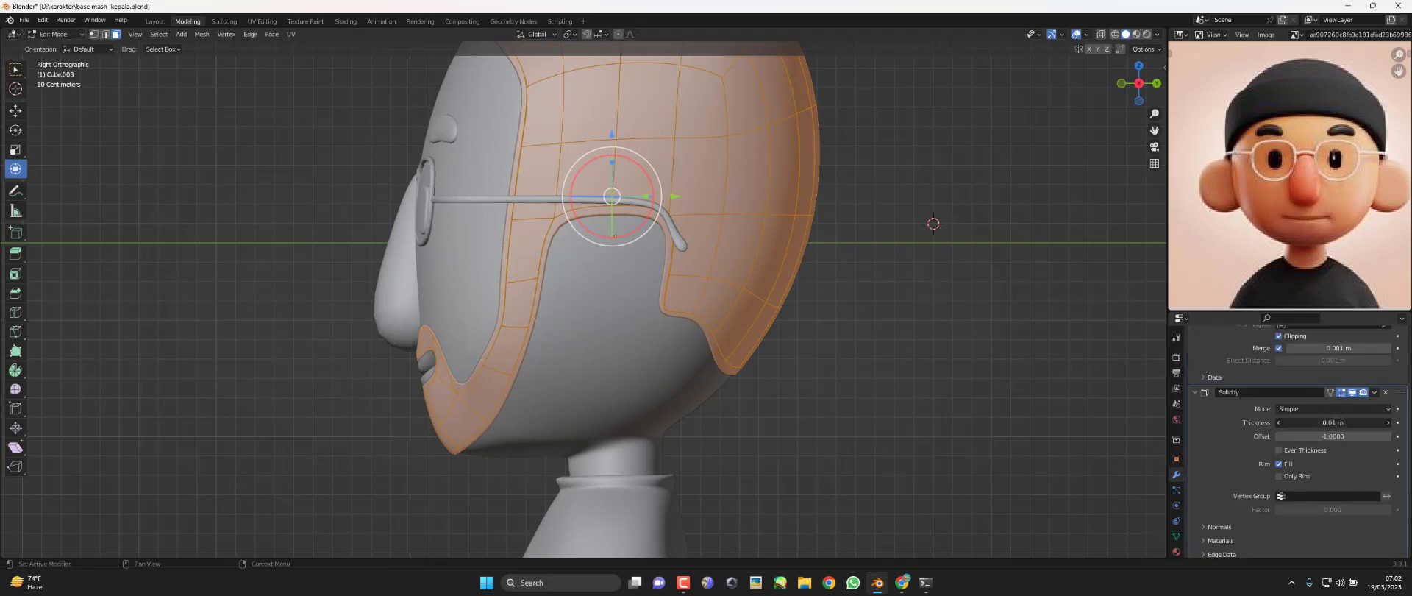
mouse_move(1333, 422)
mouse_down()
mouse_move(1376, 422)
mouse_move(1287, 422)
mouse_up()
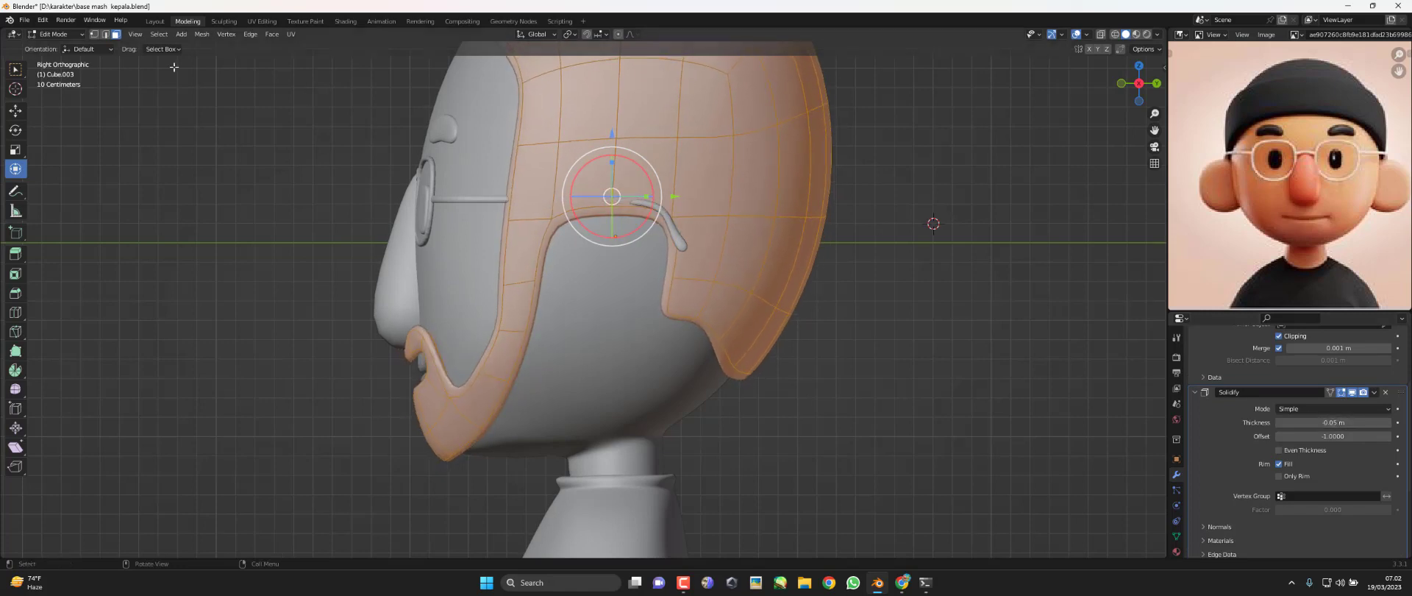
In vertex select, pull the sideburn vertex back toward the ear and raise the strip's top
click(96, 34)
click(863, 337)
scroll(863, 336, up, 1)
shift+click(717, 319)
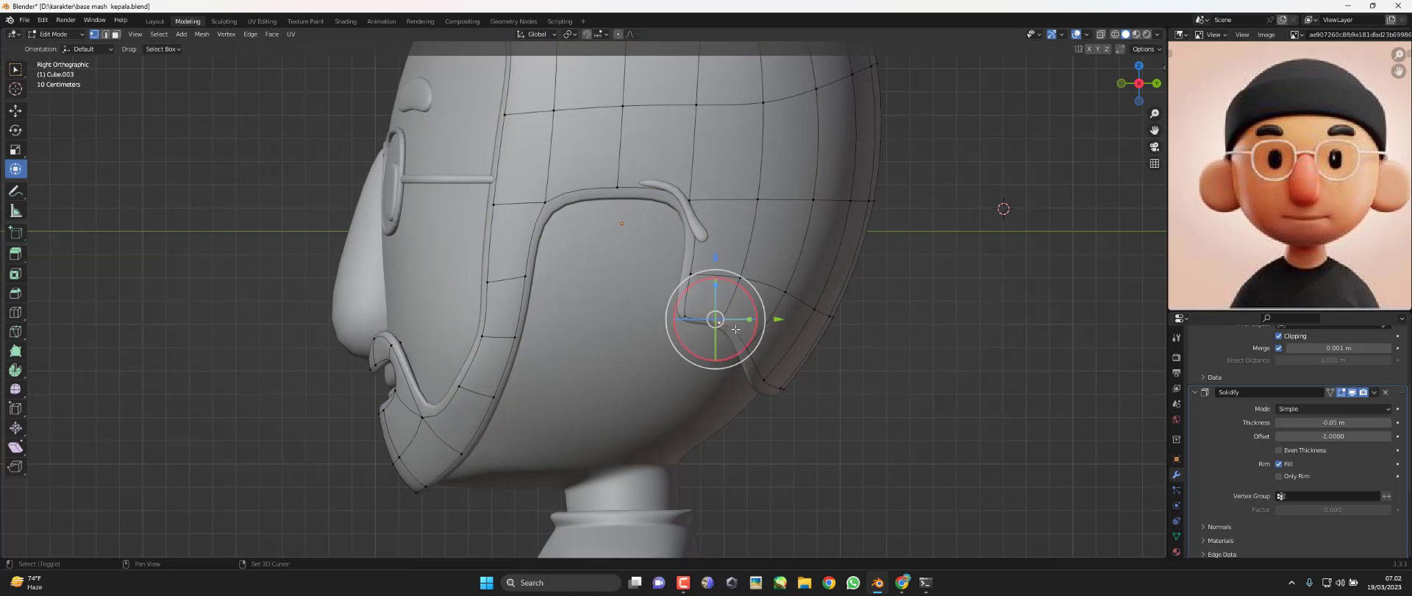
shift+middle_drag(753, 345, 743, 323)
key(g)
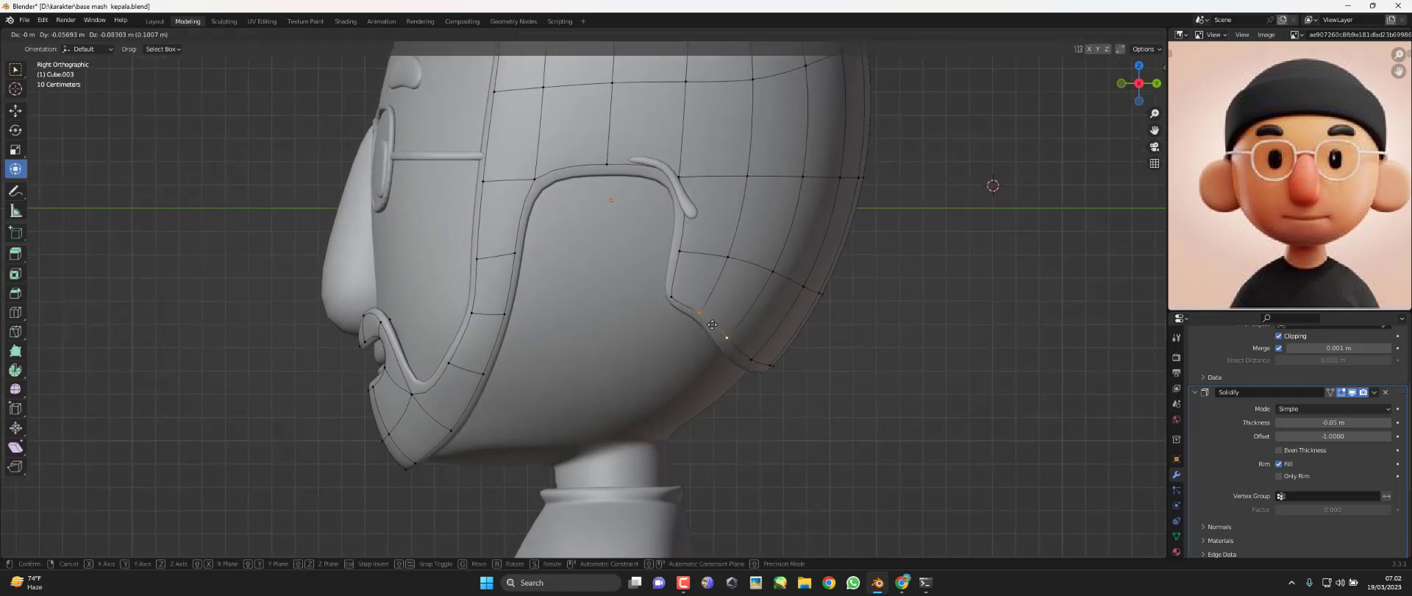
click(712, 325)
mouse_move(714, 331)
mouse_down()
mouse_move(732, 336)
mouse_move(654, 275)
mouse_up()
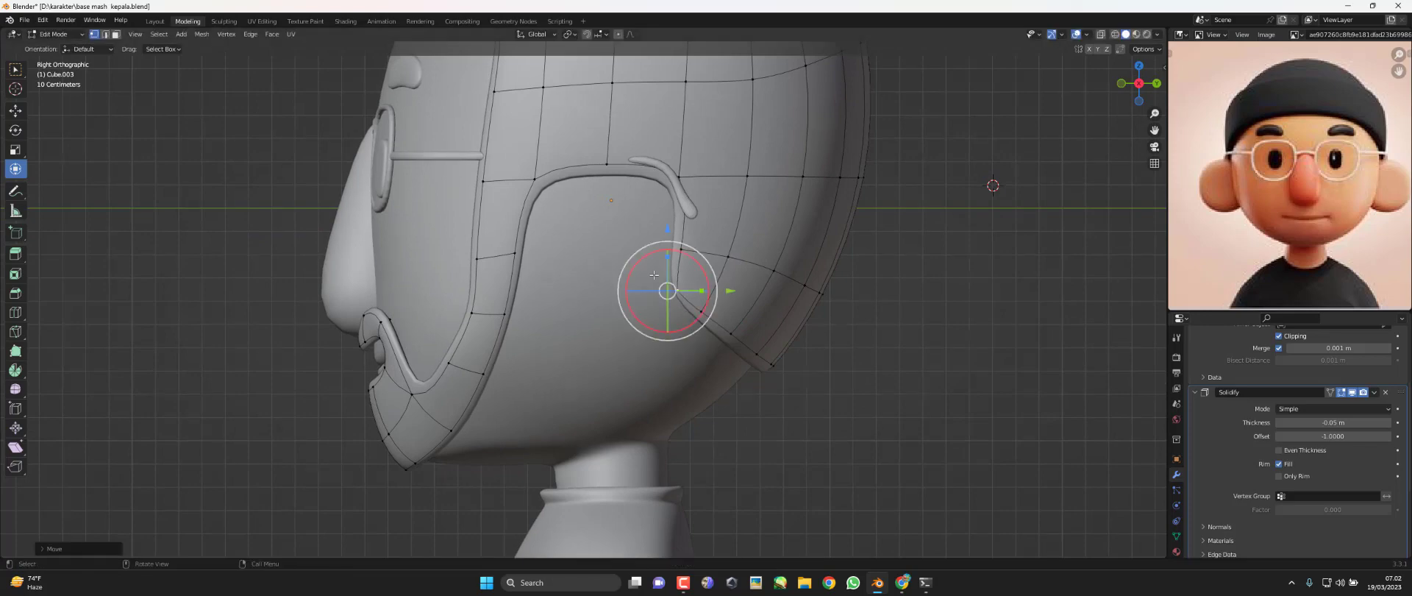
drag(608, 167, 606, 157)
Reshape the cheek and jaw vertices so the beard strip hugs the face
drag(491, 249, 481, 251)
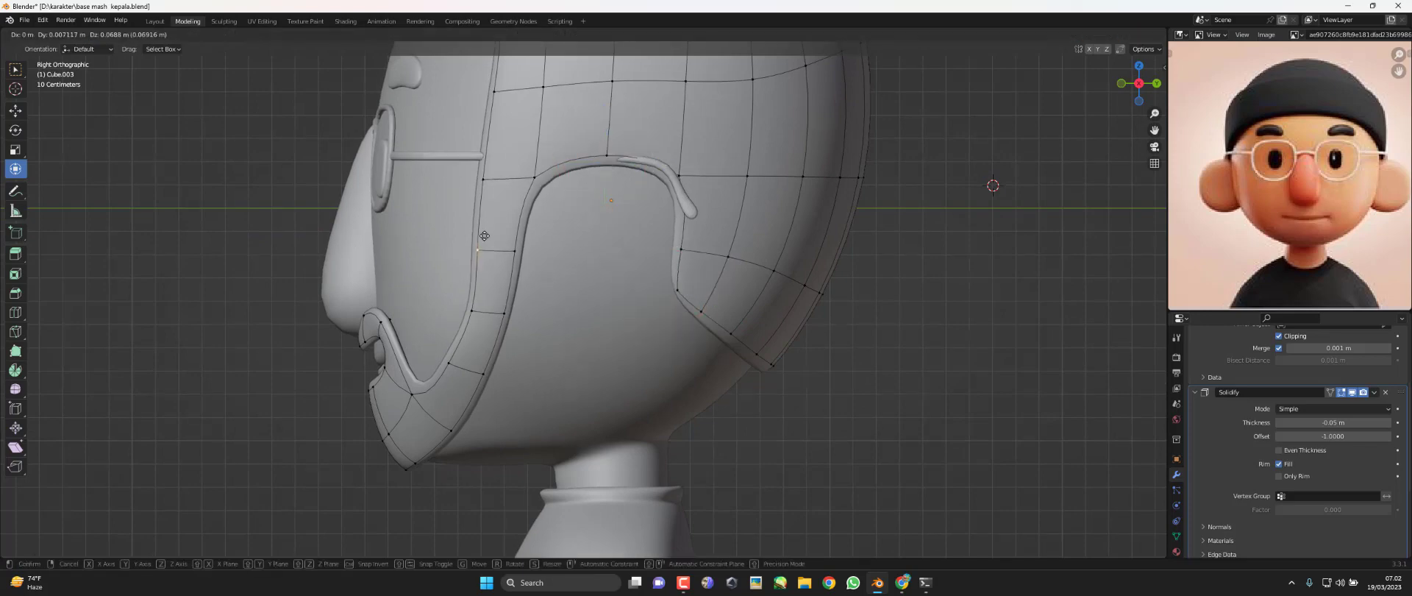
click(467, 306)
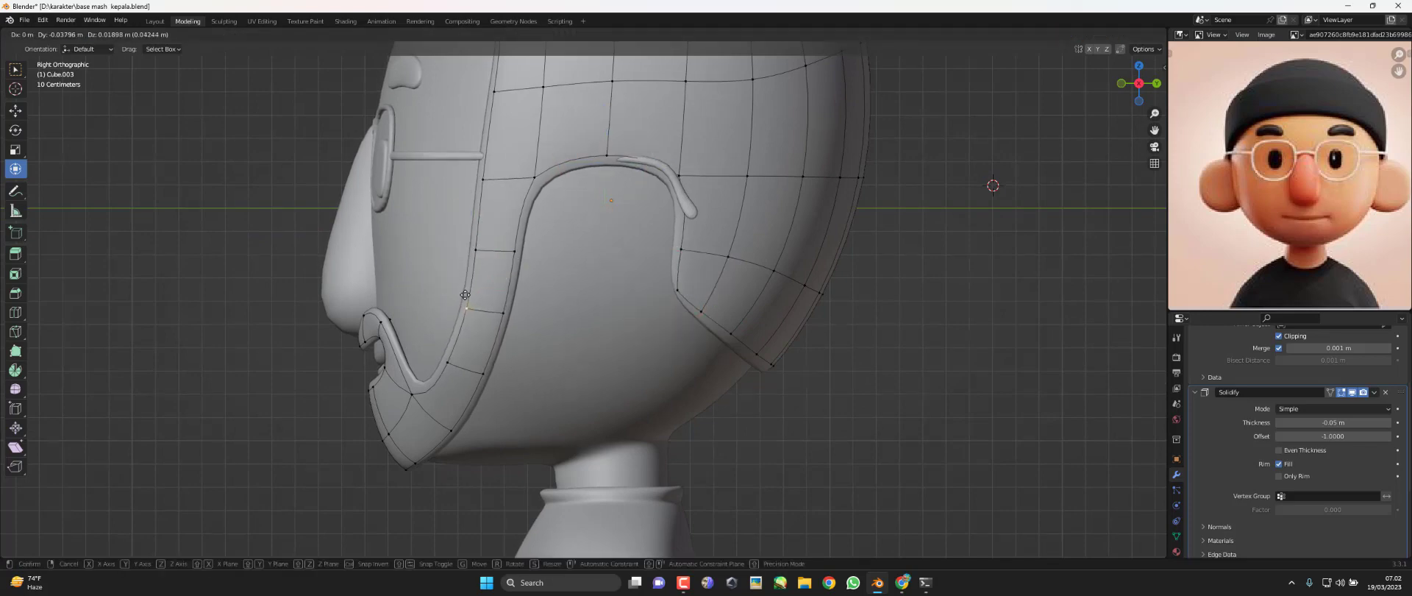
drag(454, 346, 448, 342)
shift+click(446, 359)
click(451, 430)
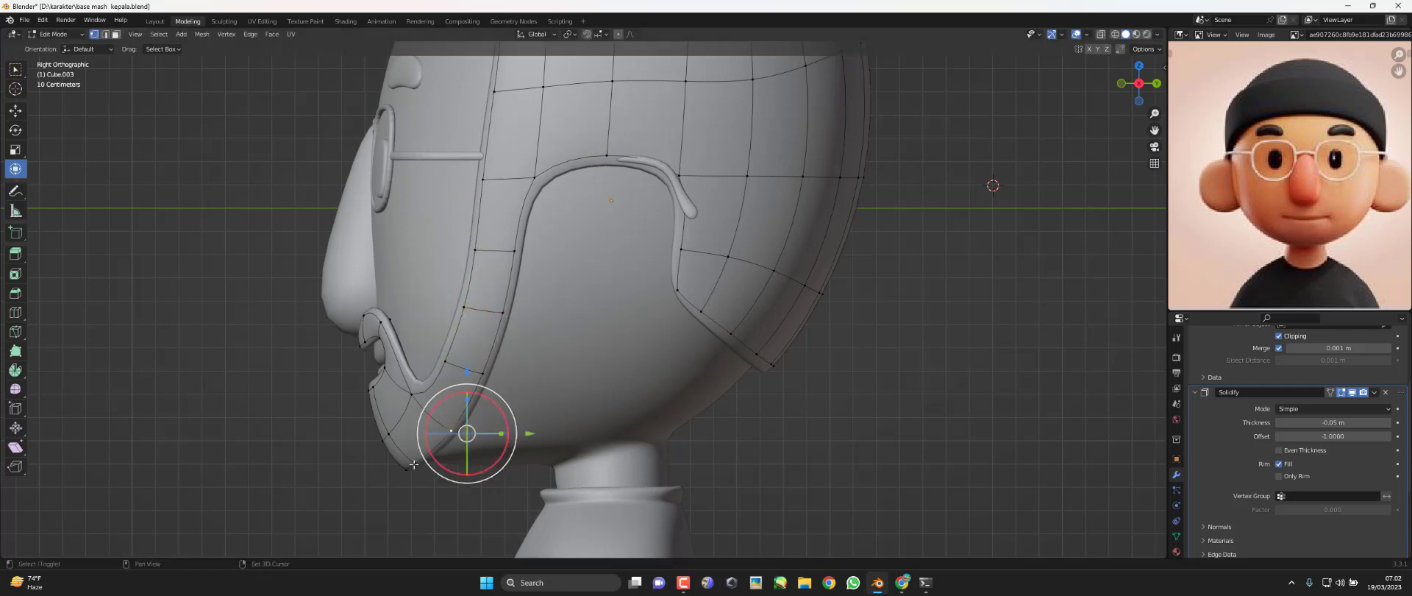
shift+click(410, 470)
drag(436, 455, 472, 433)
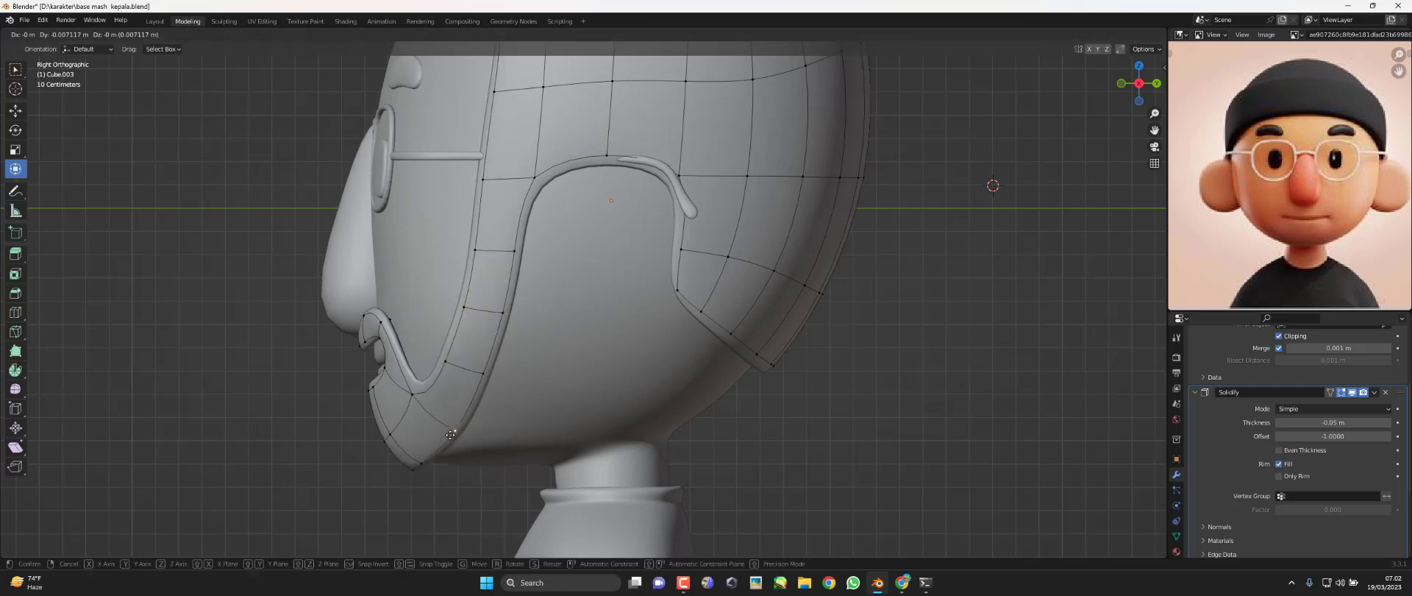
click(479, 374)
drag(495, 368, 511, 338)
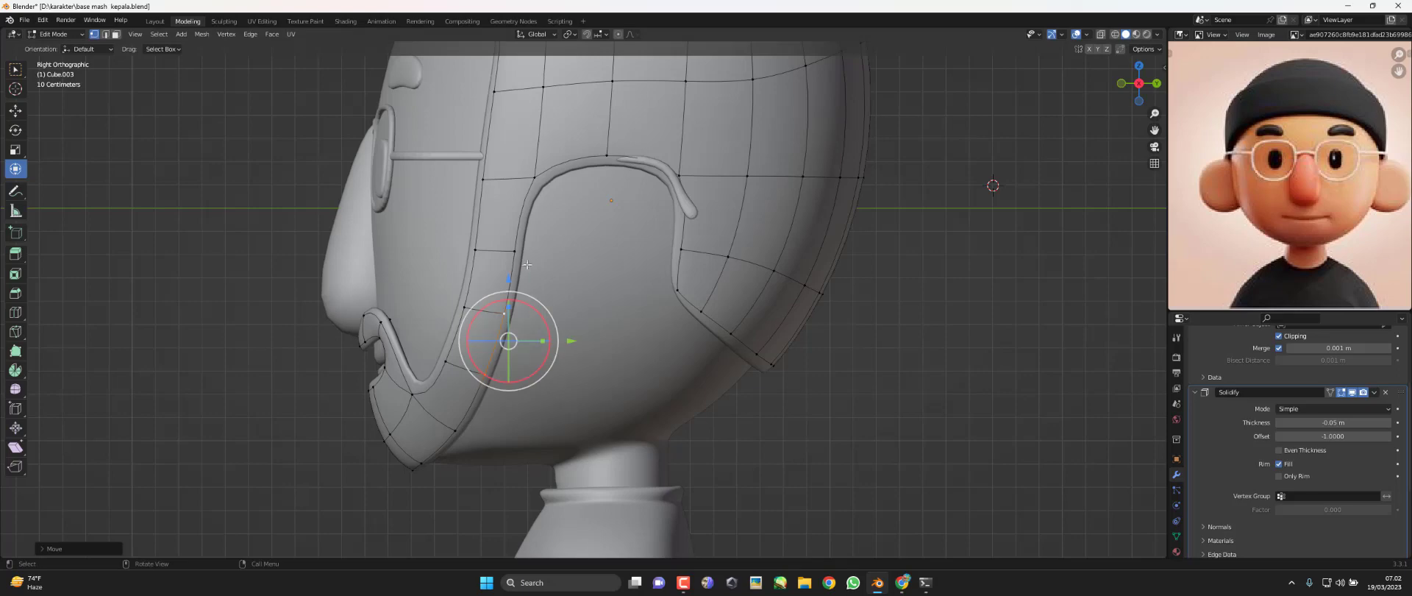
drag(514, 251, 536, 158)
In front view, pull the mouth-corner vertices closer to the mouth, then check the overall shape
key(Tab)
mouse_move(527, 287)
middle_down()
mouse_move(582, 361)
mouse_move(616, 320)
middle_up()
key(KP_1)
scroll(620, 342, up, 3)
key(Tab)
click(722, 325)
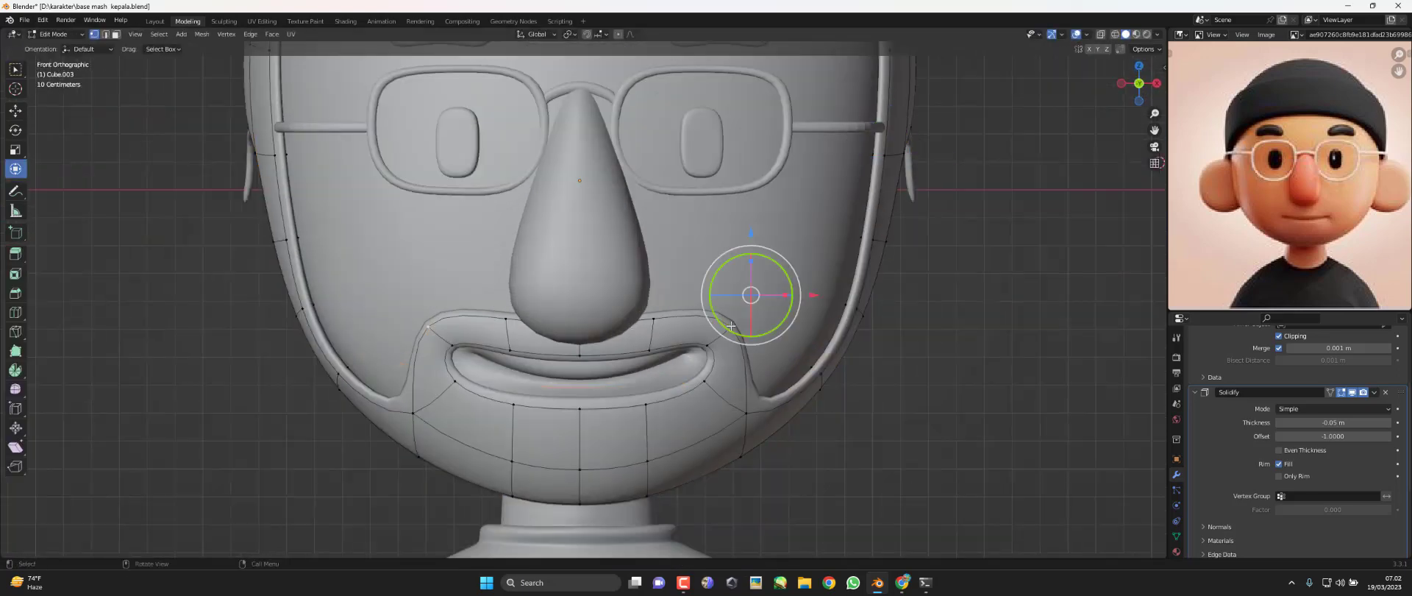
shift+middle_drag(721, 325, 676, 316)
mouse_move(675, 316)
mouse_down()
mouse_move(662, 315)
mouse_move(646, 354)
mouse_up()
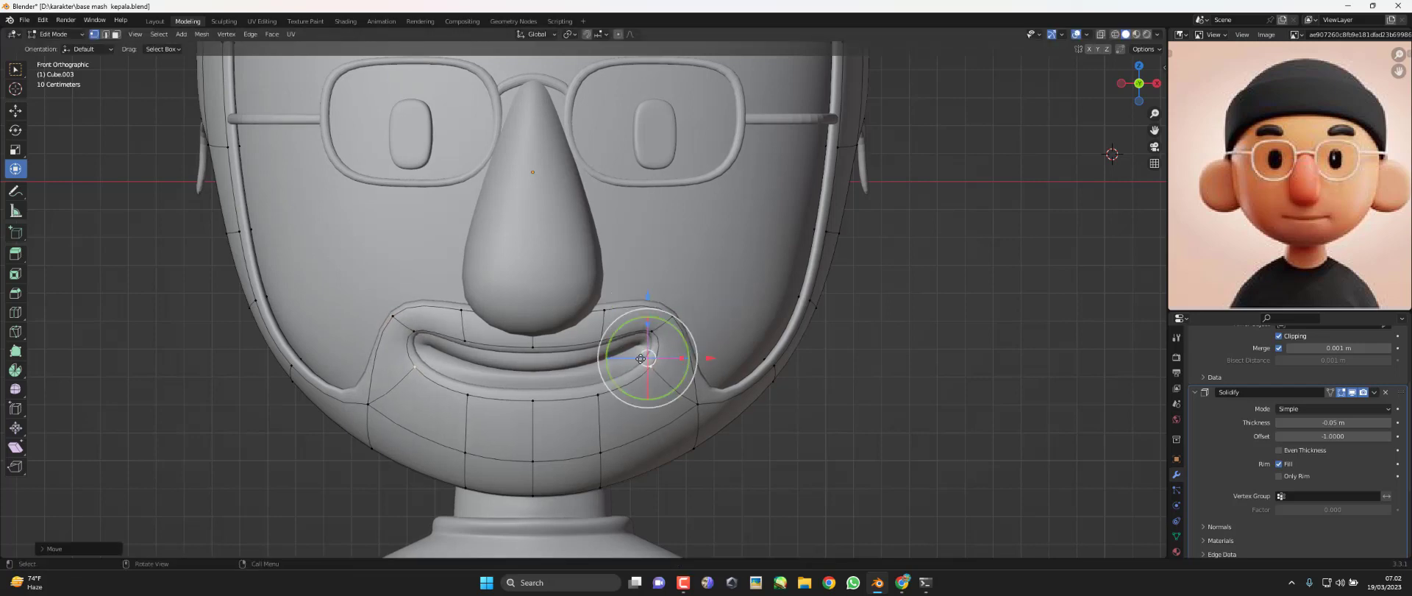
click(594, 391)
key(Tab)
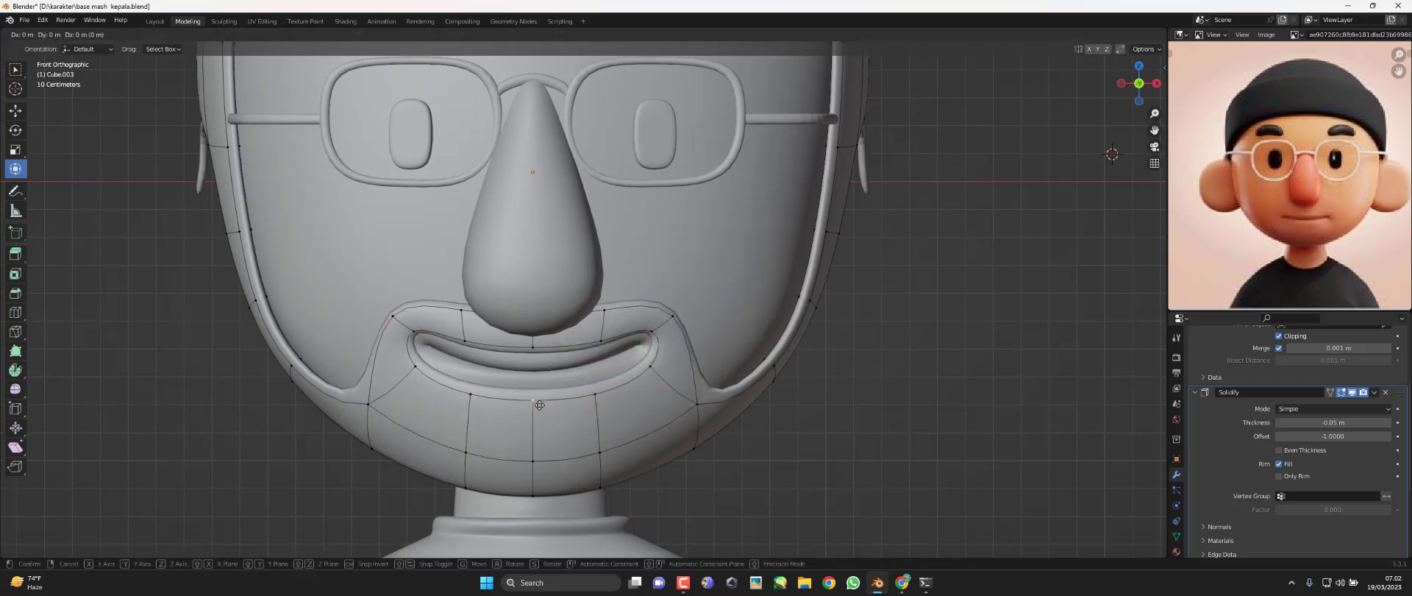
scroll(588, 390, down, 4)
middle_drag(621, 376, 695, 377)
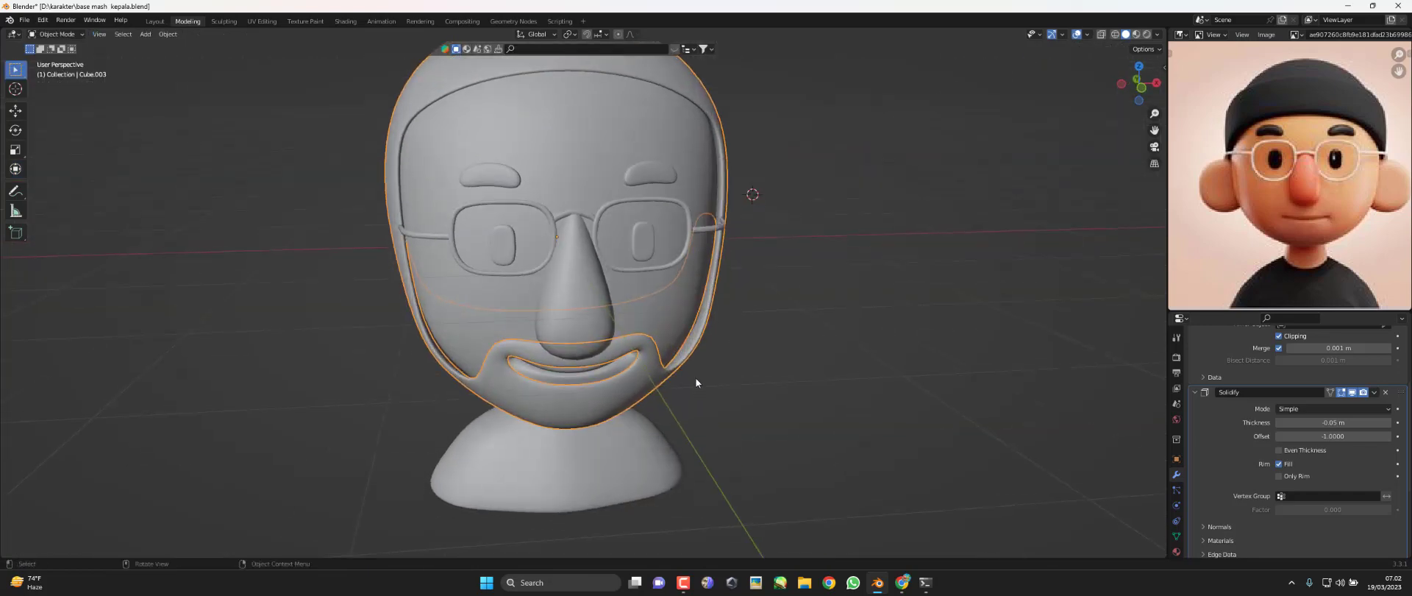
Re-enter Edit Mode and move the mouth vertex with soft falloff
scroll(695, 377, up, 3)
scroll(752, 348, up, 1)
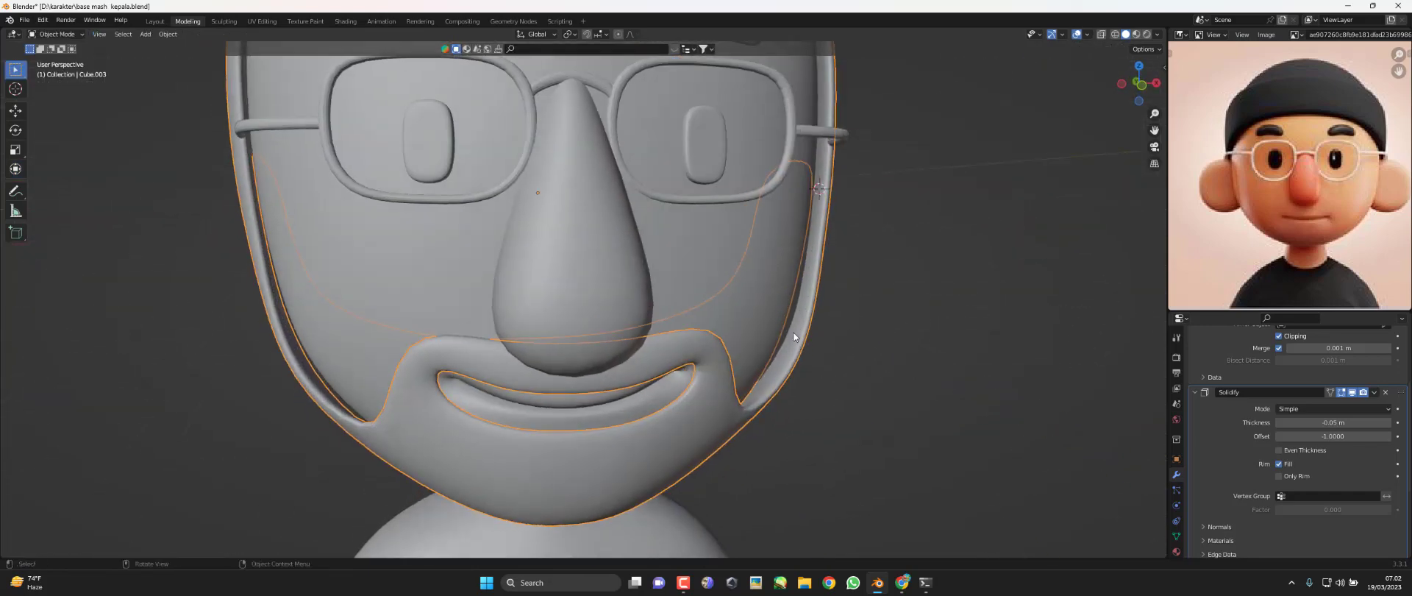
key(Tab)
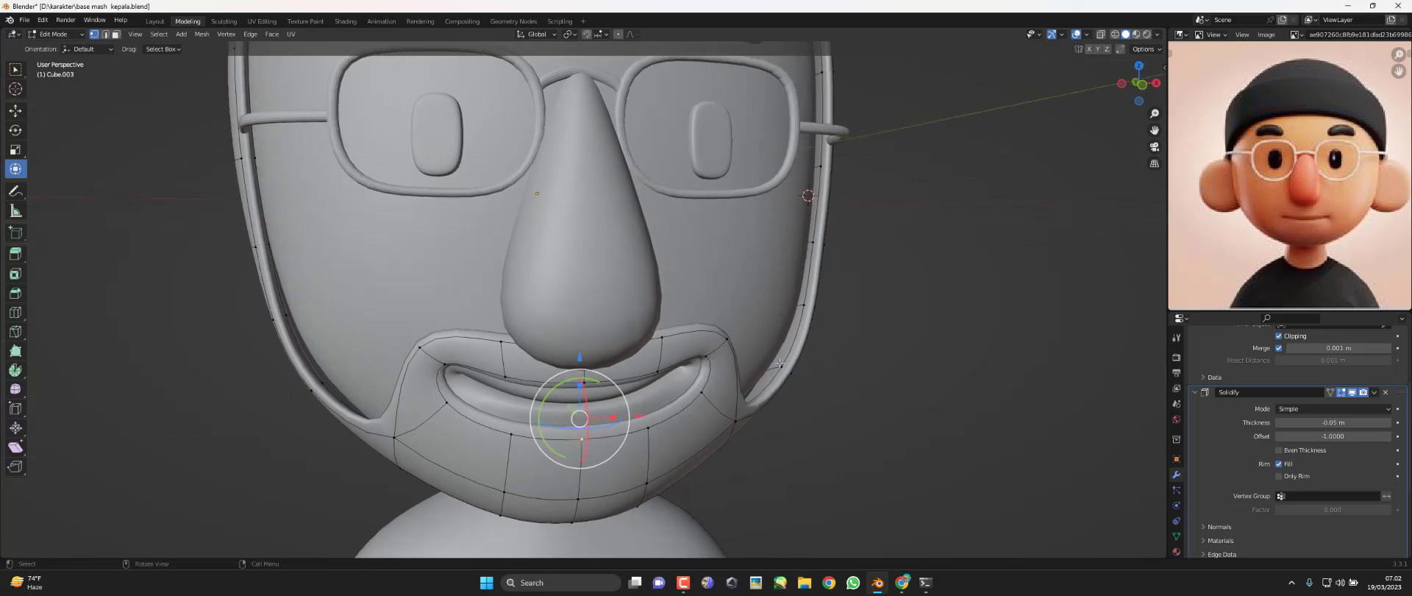
key(g)
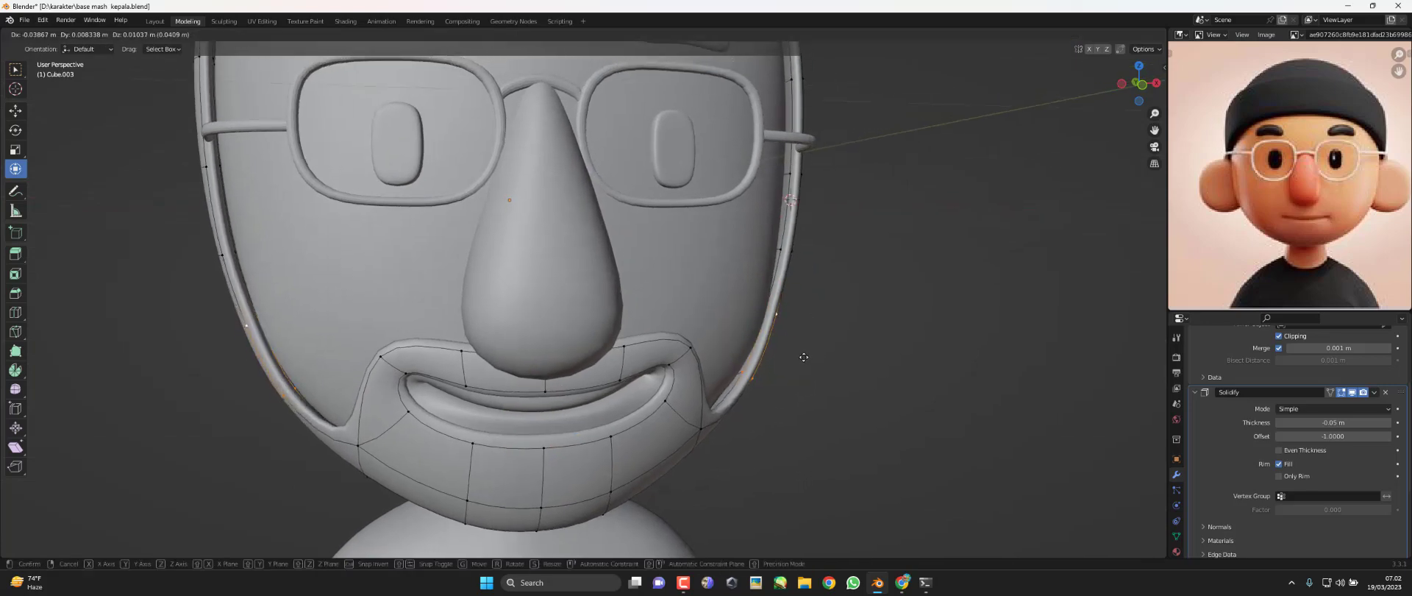
scroll(765, 346, up, 3)
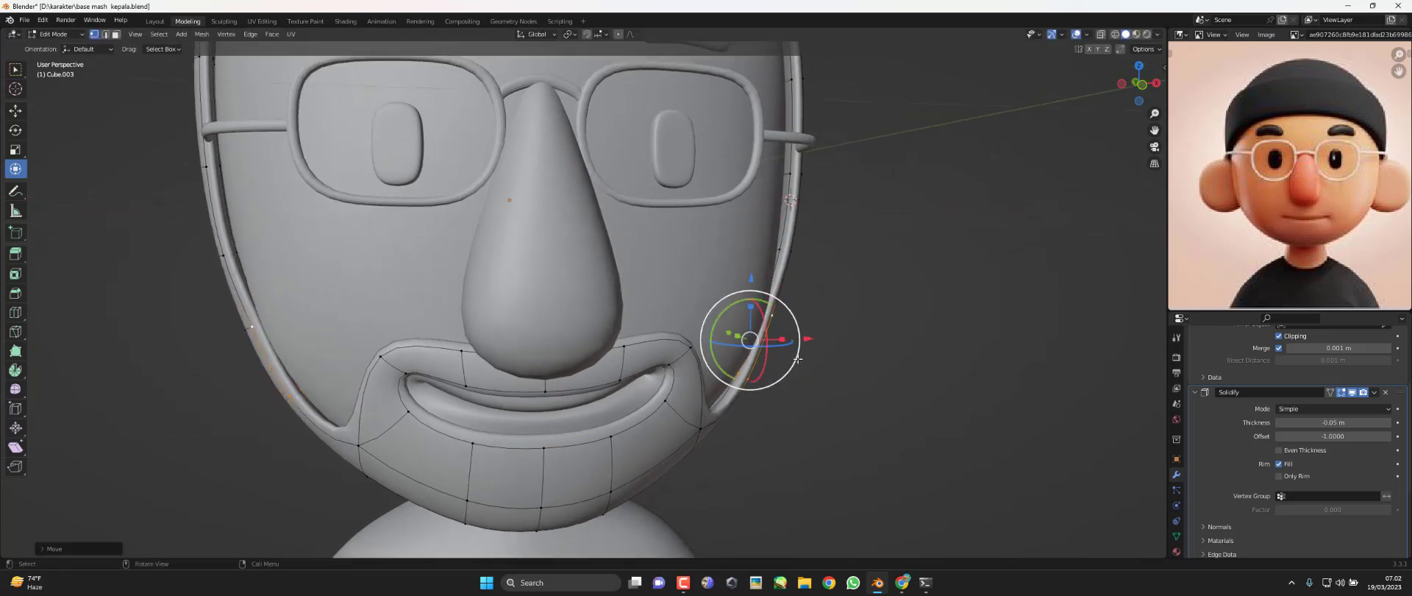
click(752, 377)
Raise and tilt the chin vertices from a side view
middle_drag(706, 426, 582, 470)
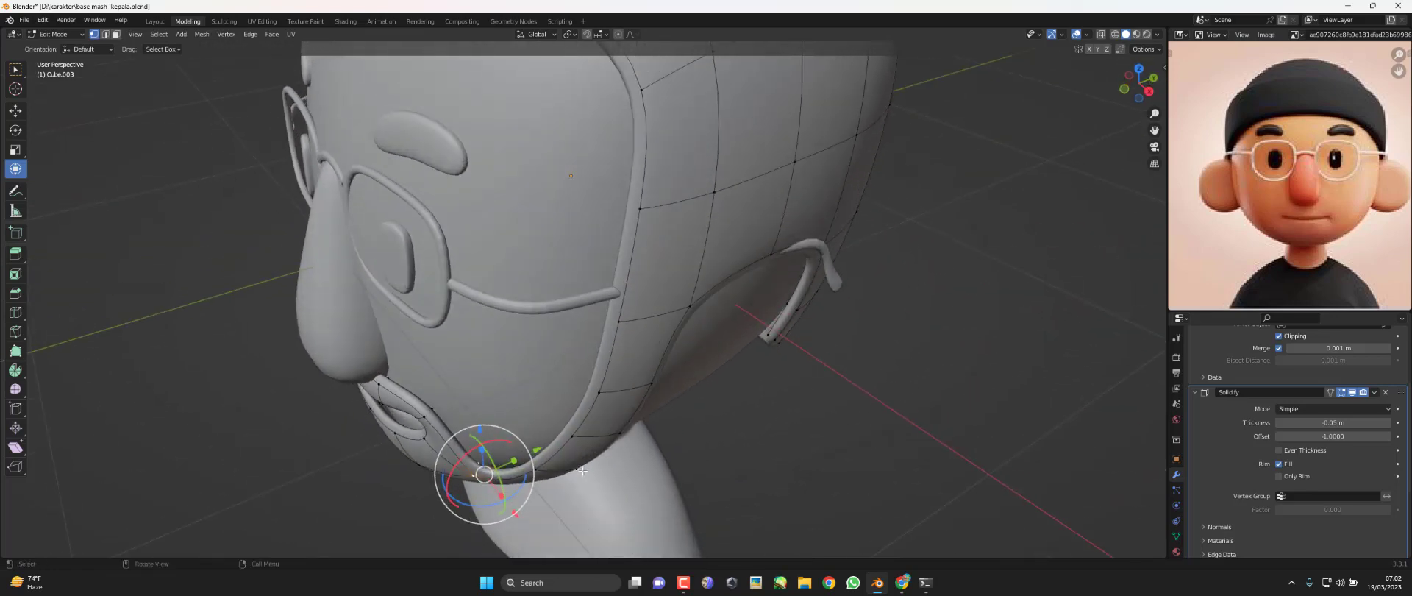
drag(492, 462, 491, 445)
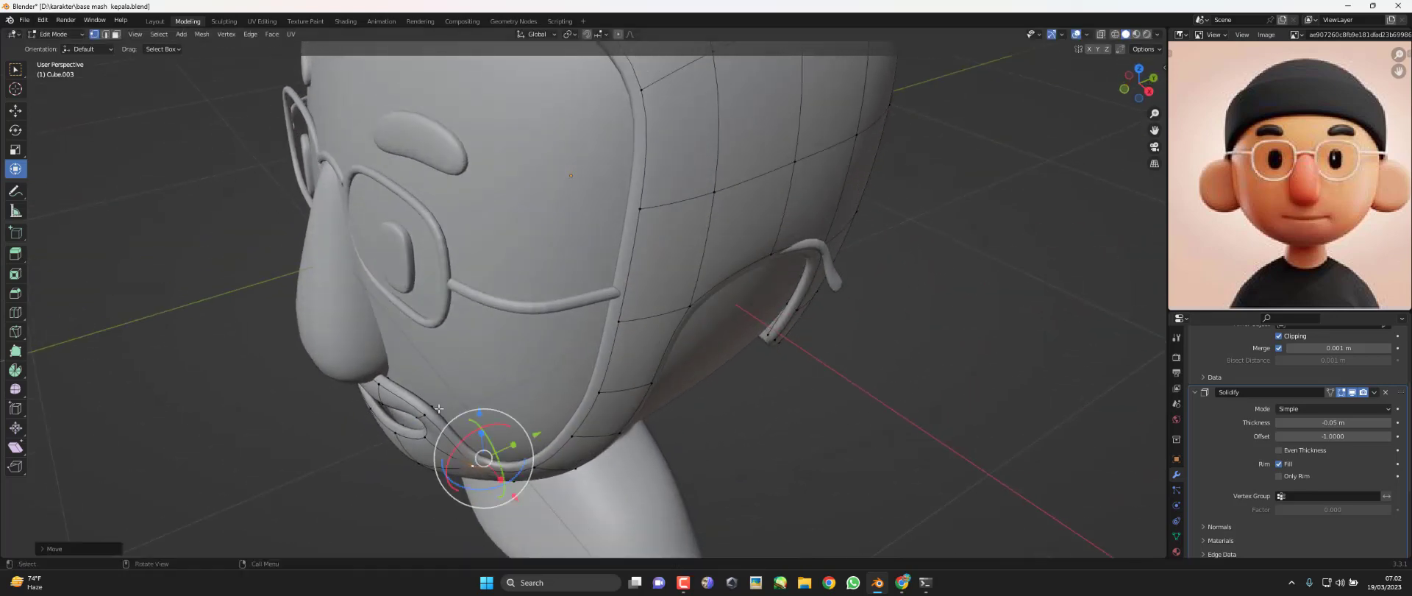
middle_drag(439, 408, 386, 354)
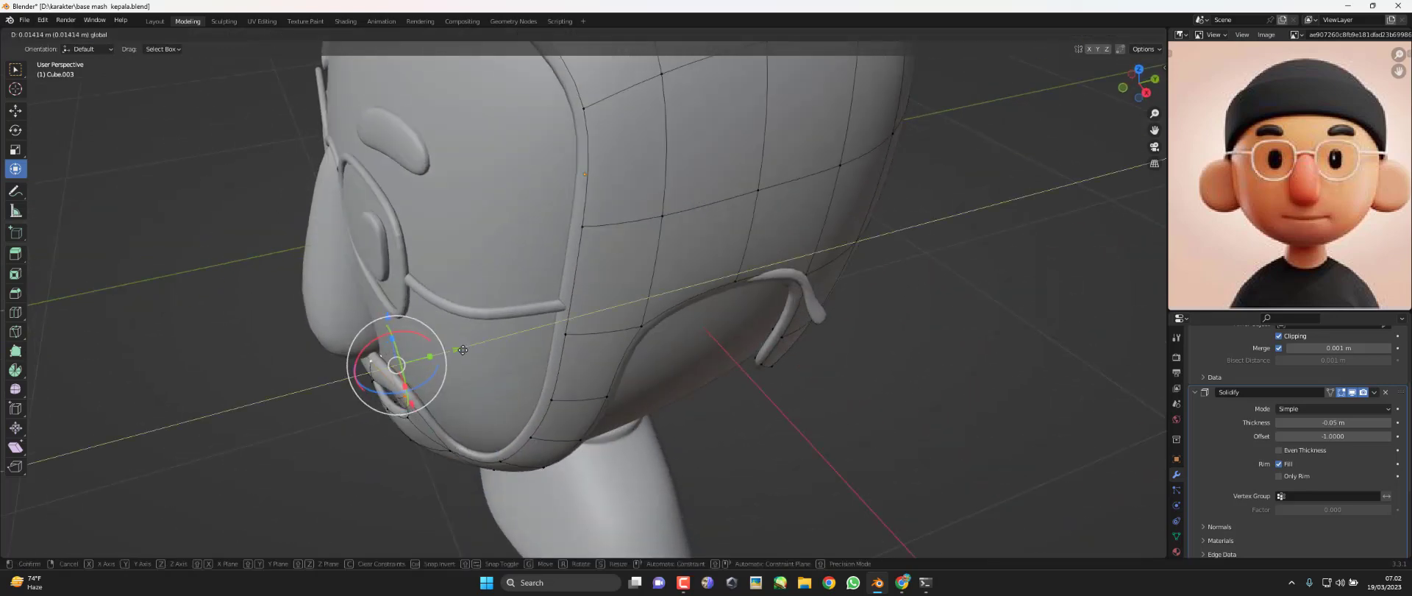
drag(438, 354, 487, 361)
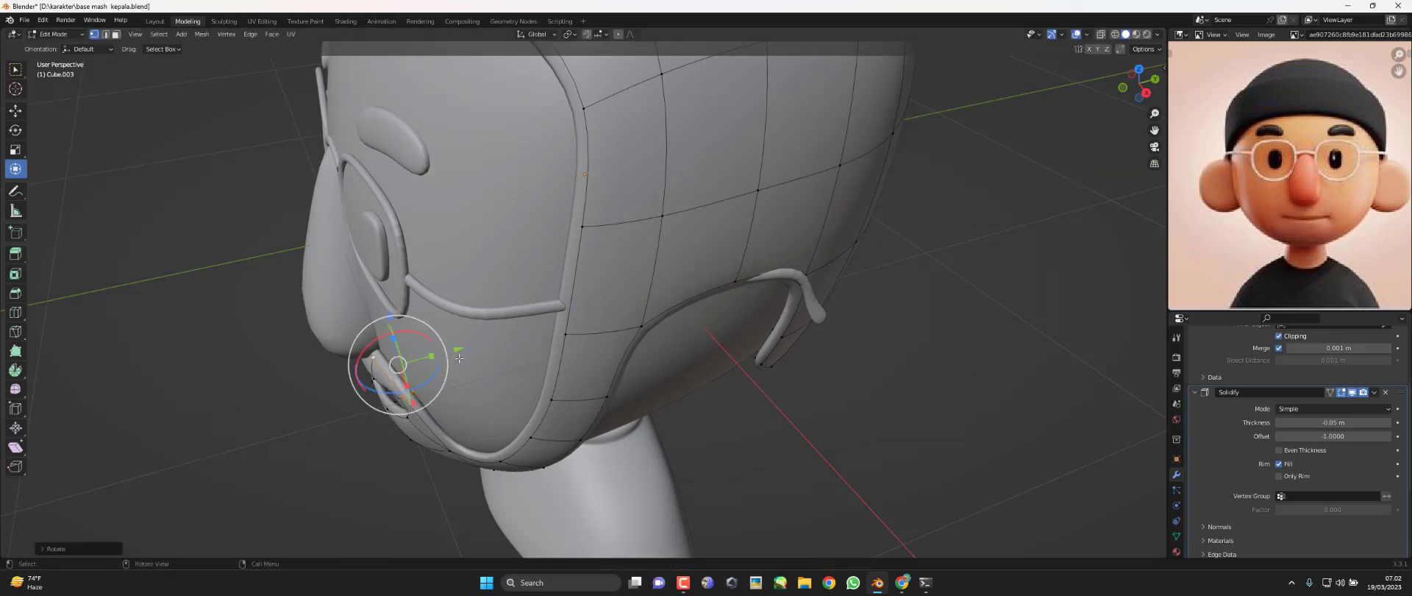
scroll(468, 353, up, 1)
mouse_move(468, 353)
middle_down()
mouse_move(599, 264)
mouse_move(572, 200)
mouse_move(593, 289)
middle_up()
key(g)
right_click(572, 200)
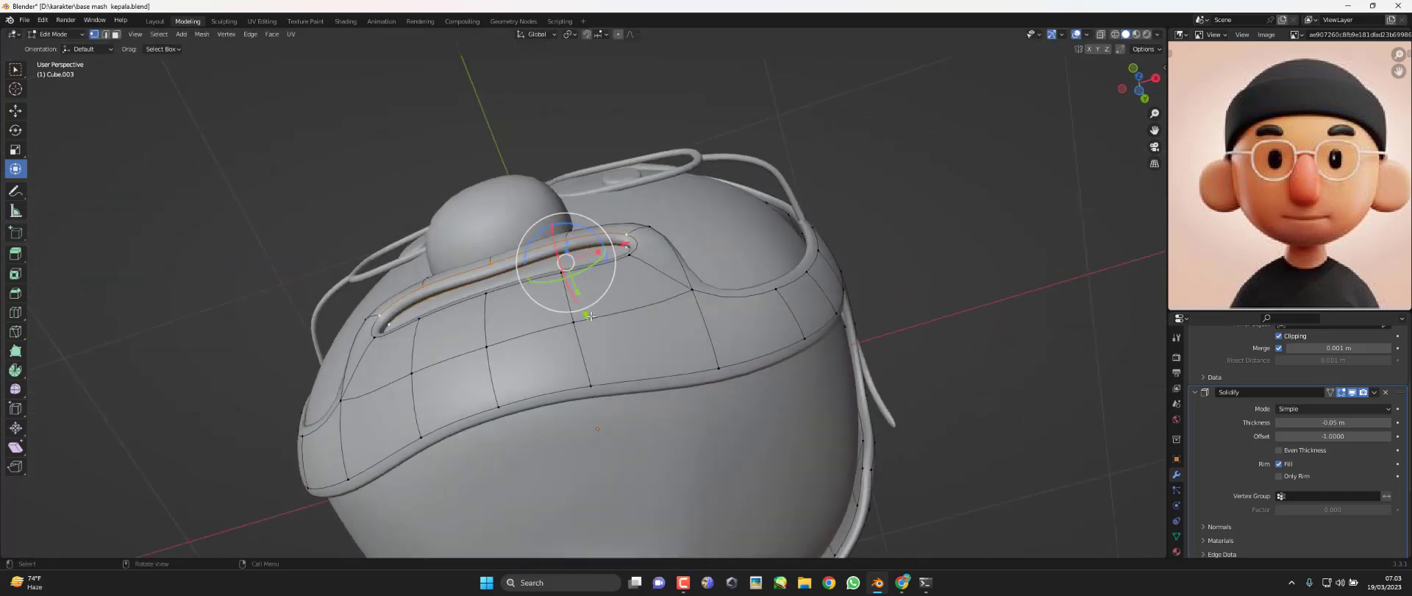
Rotate the selected strip part slightly and slide it along the Y axis
key(r)
click(689, 288)
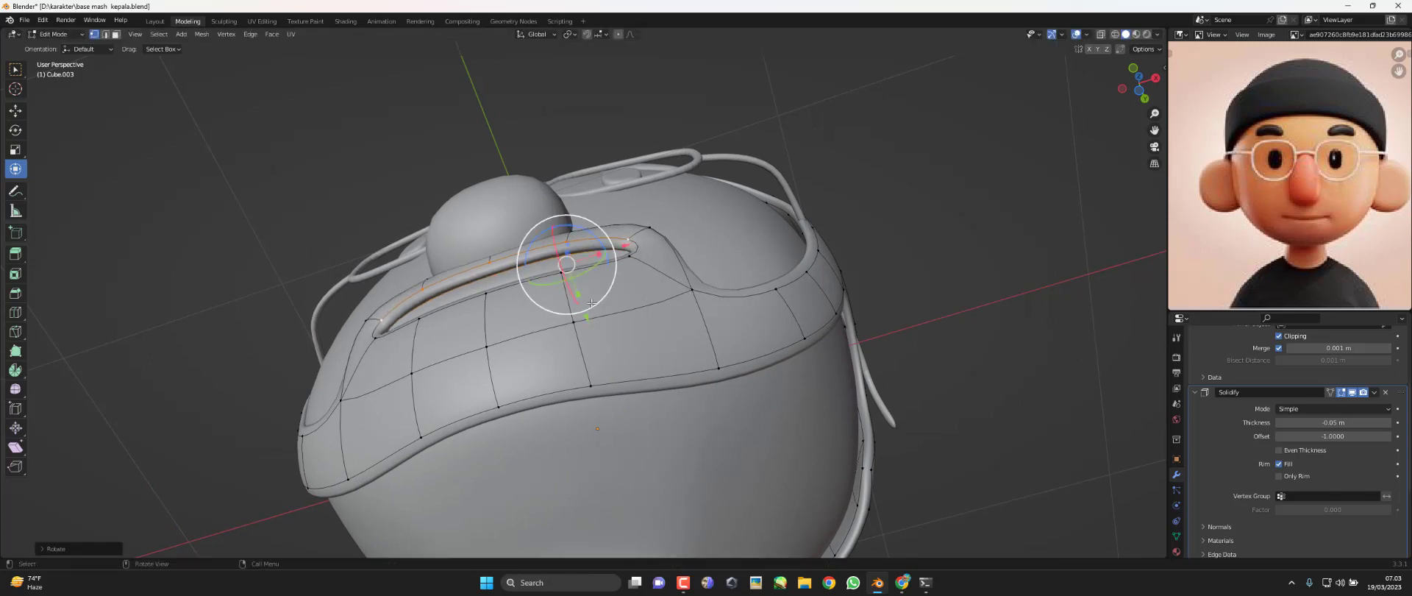
key(r)
click(668, 300)
key(r)
click(670, 301)
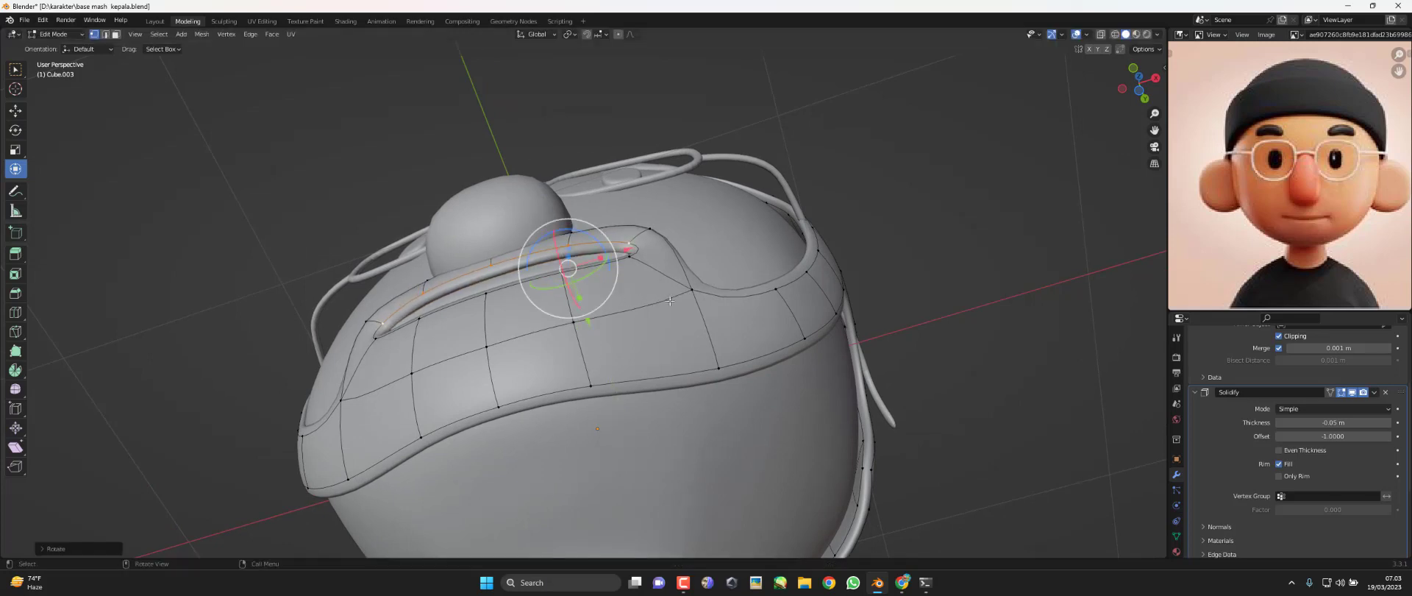
drag(587, 325, 592, 330)
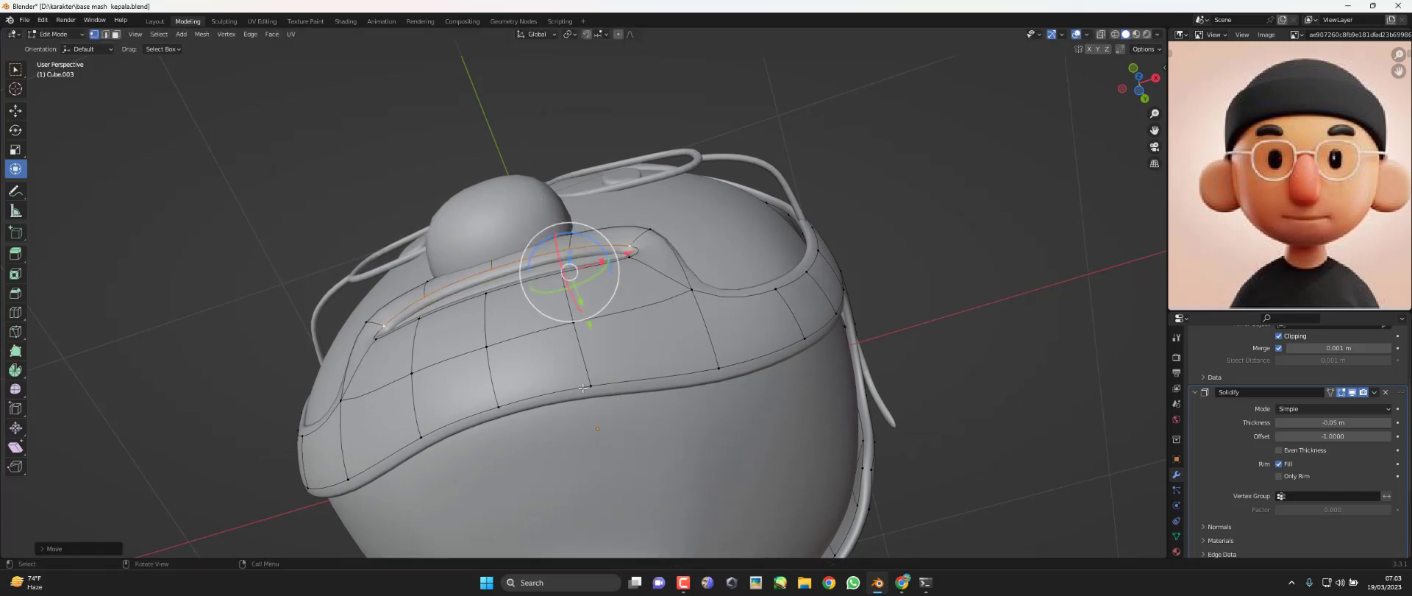
click(576, 402)
From the right-side view, move the selected chin vertex on the strip
key(KP_3)
middle_drag(588, 357, 593, 328)
scroll(602, 334, up, 3)
scroll(599, 341, up, 2)
key(g)
click(608, 334)
Reposition two more vertices along the strip's edge
click(469, 403)
middle_drag(403, 245, 432, 347)
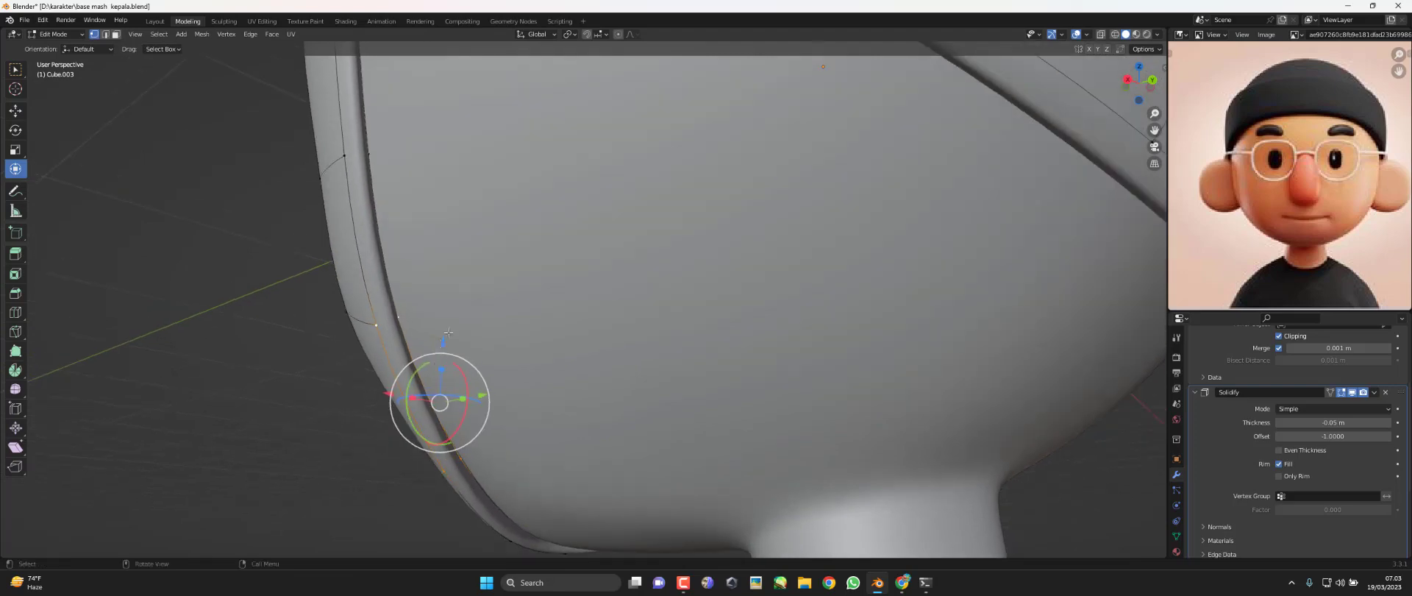
key(g)
click(440, 338)
scroll(441, 515, down, 3)
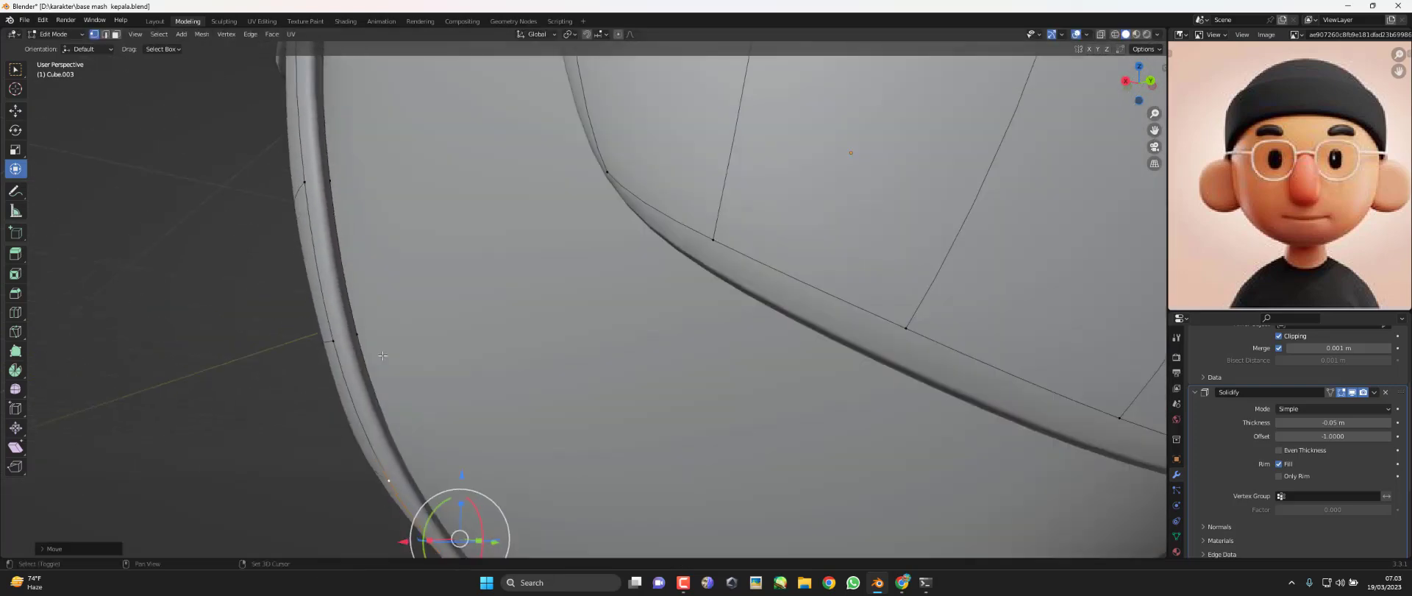
click(359, 337)
scroll(367, 346, down, 2)
scroll(454, 353, down, 2)
key(g)
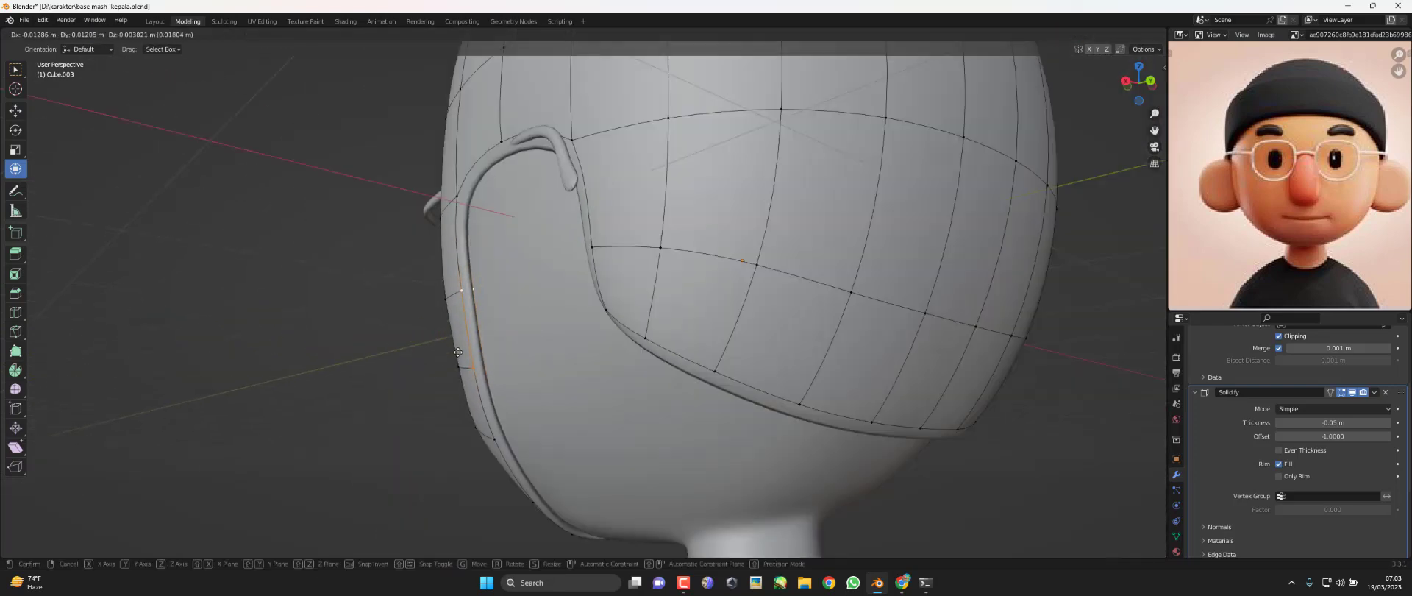
click(453, 354)
Pull the top glasses-arm vertex into place and lower it against the head
middle_drag(454, 353, 463, 309)
click(457, 214)
middle_drag(466, 256, 447, 276)
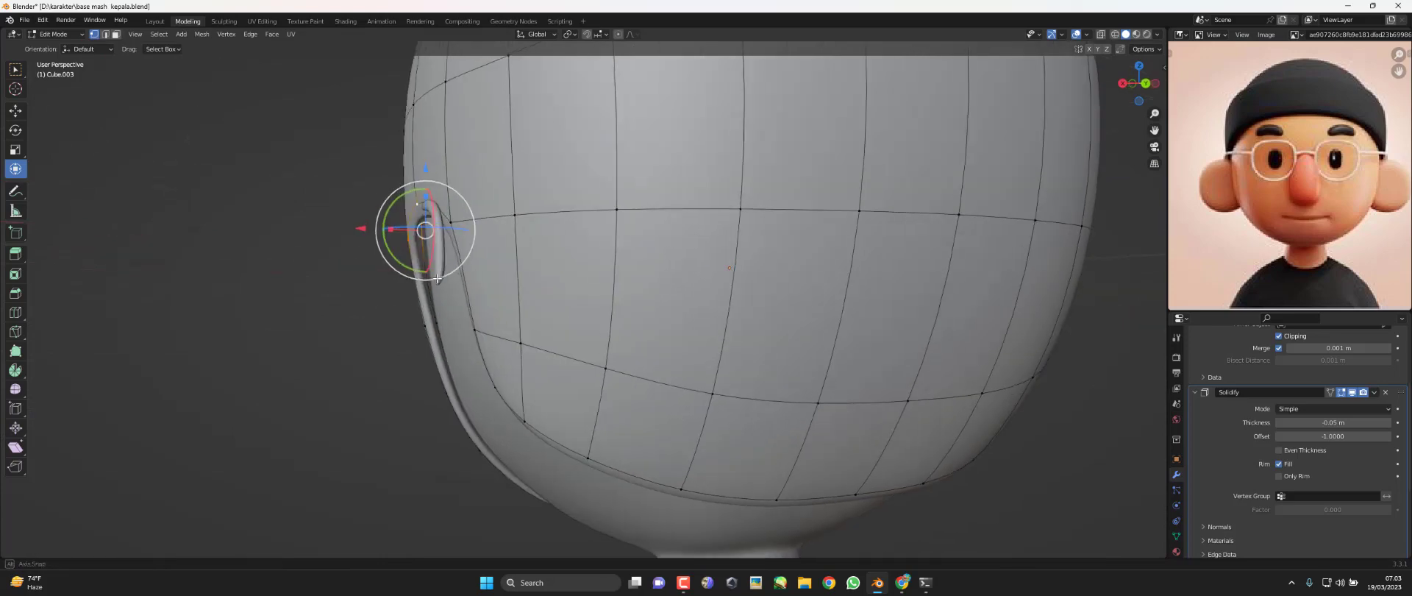
key(g)
click(462, 224)
key(g)
mouse_move(462, 224)
middle_down()
mouse_move(464, 267)
mouse_move(660, 337)
middle_up()
click(465, 266)
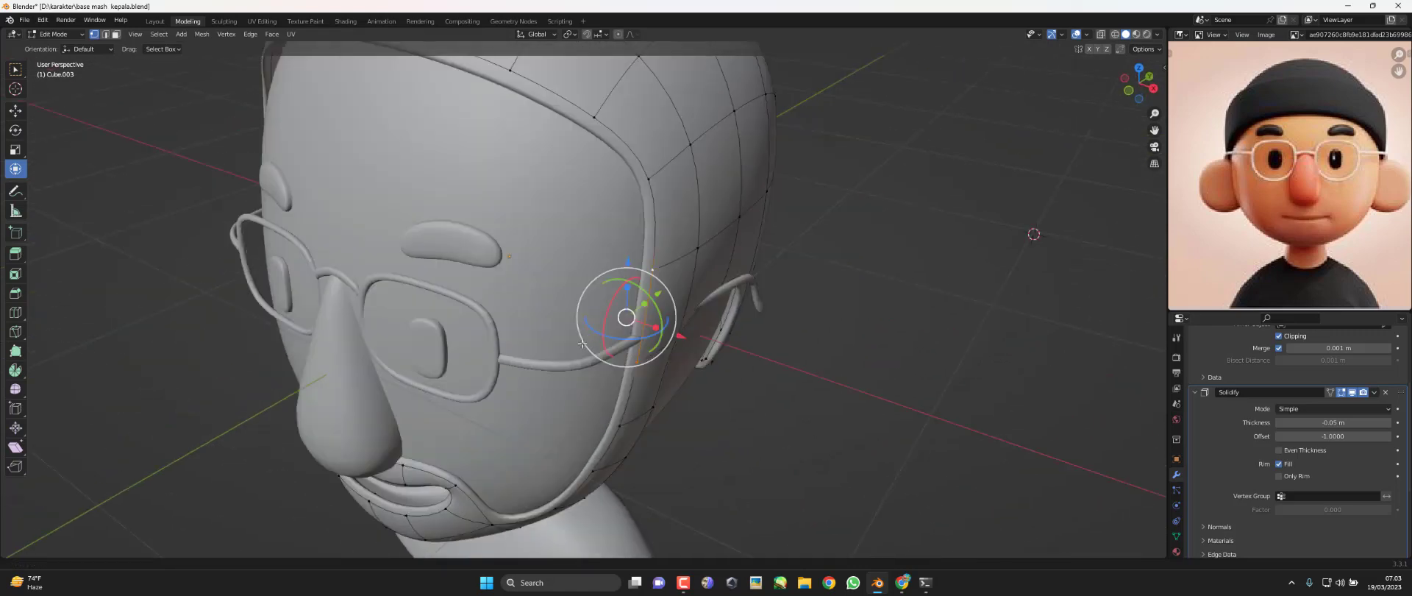
key(g)
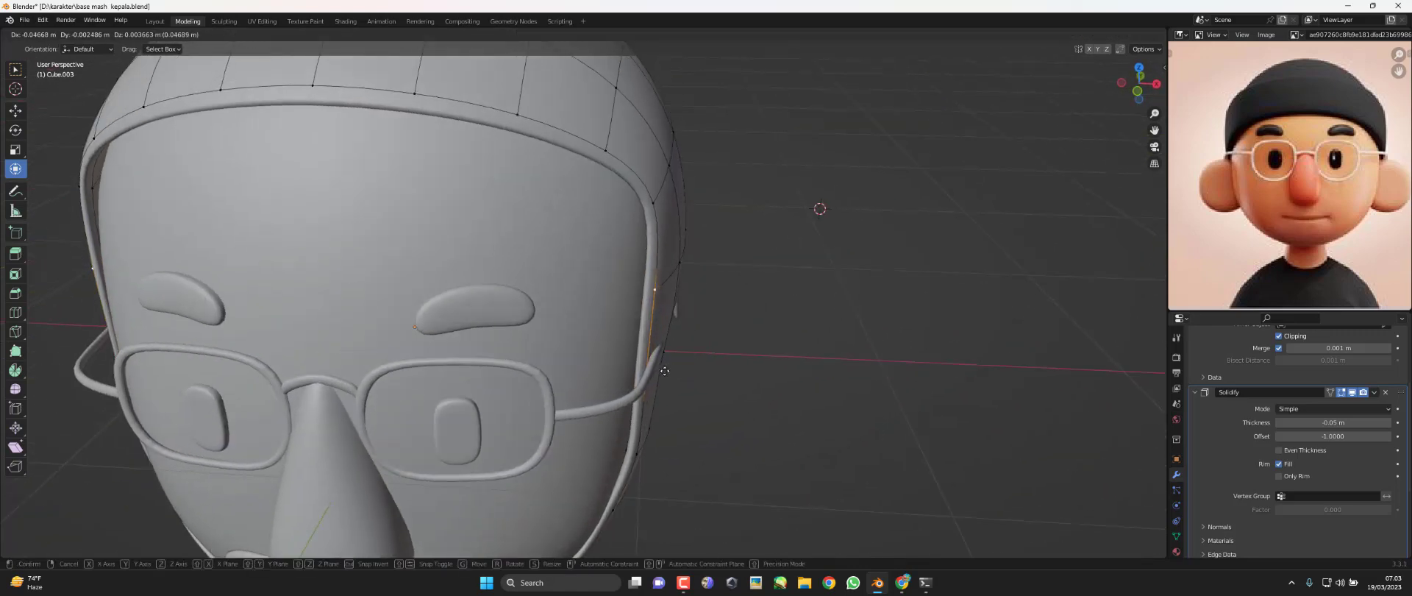
click(664, 371)
key(g)
click(647, 484)
Adjust the glasses-arm end vertex and a higher outline vertex
middle_drag(647, 485, 630, 382)
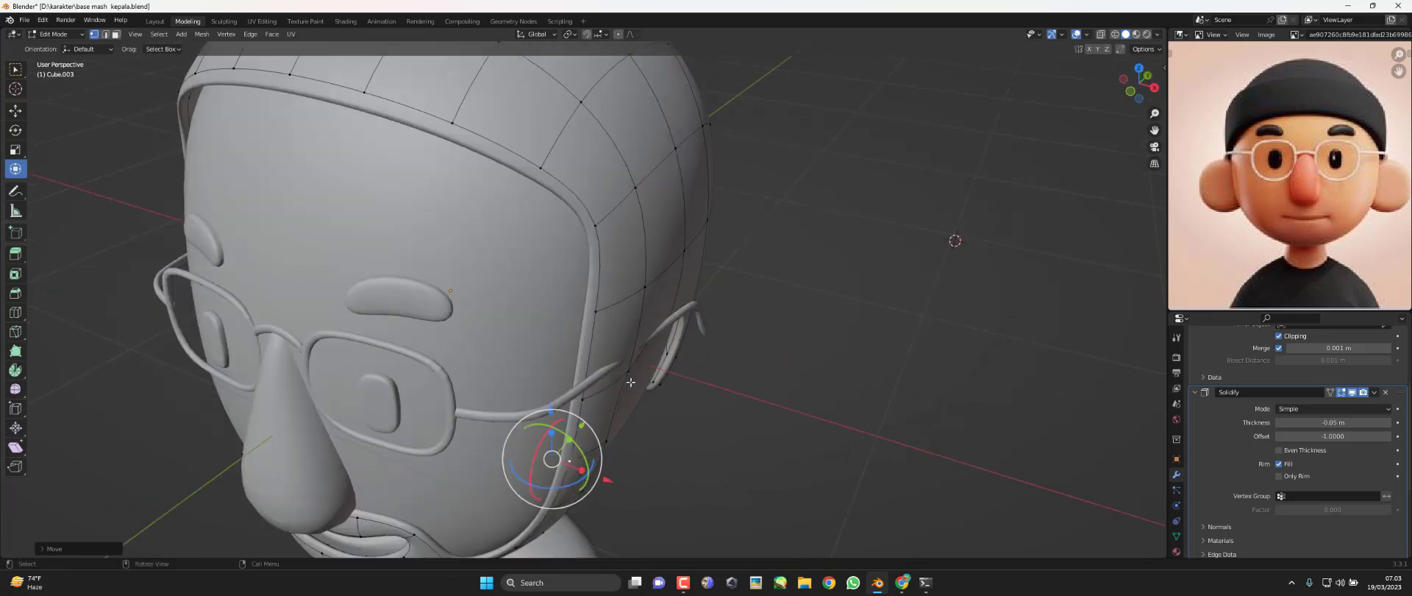
click(630, 382)
key(g)
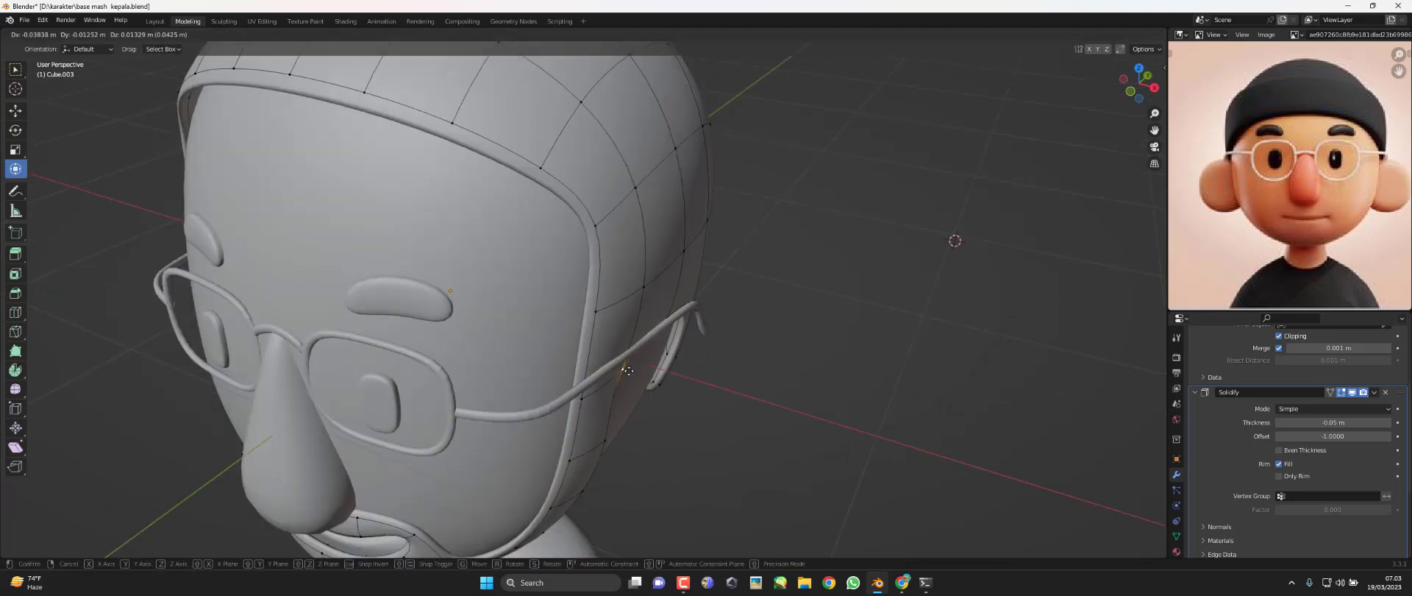
click(629, 370)
click(637, 277)
middle_drag(637, 277, 653, 313)
key(g)
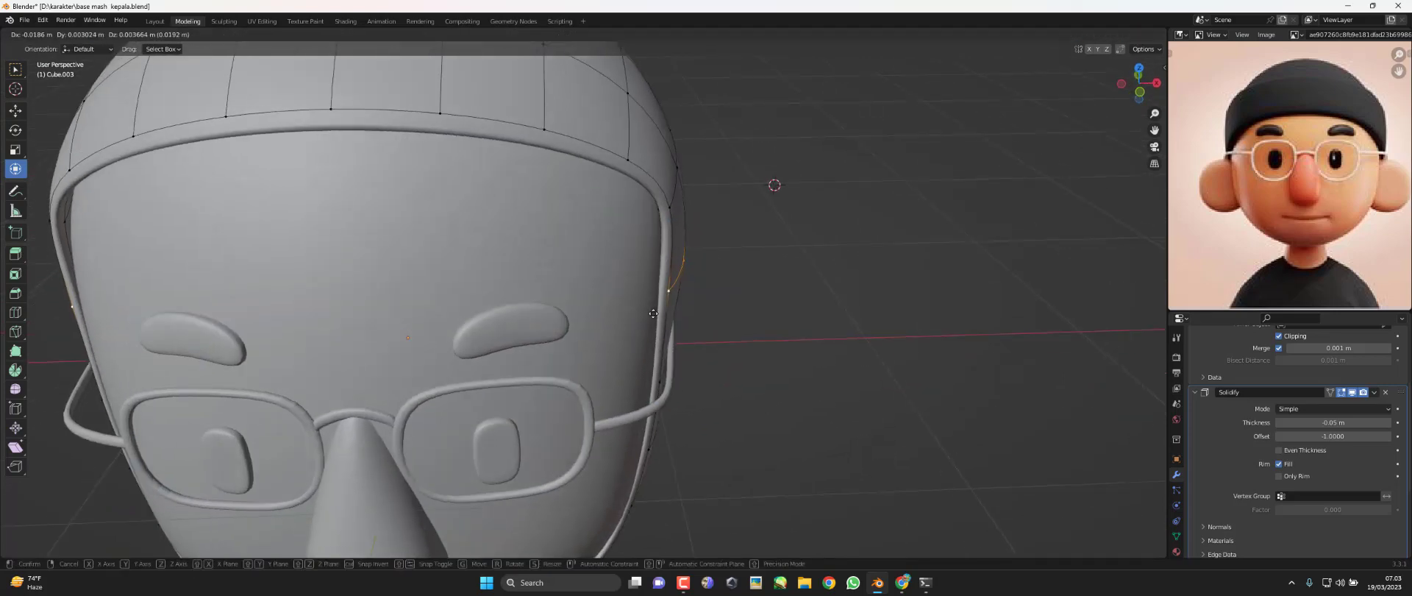
click(652, 298)
click(665, 197)
Enlarge the forehead edge loop in front view and lower it
alt+click(556, 135)
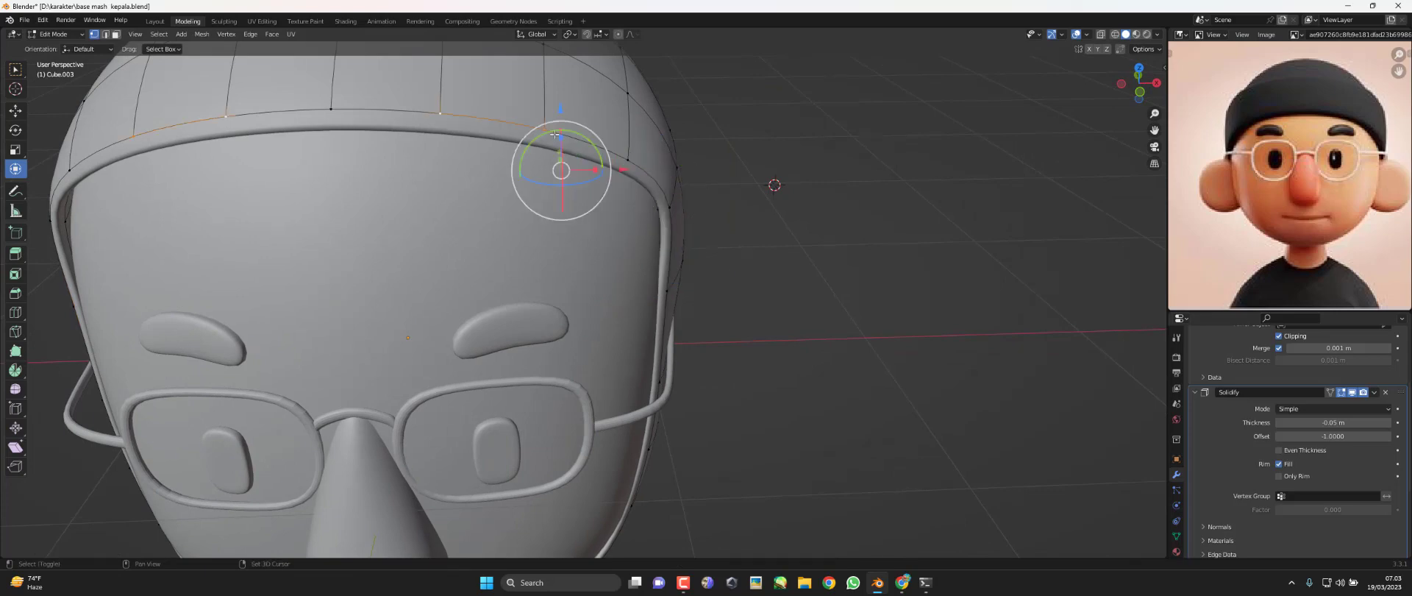
shift+middle_drag(445, 137, 449, 184)
key(KP_1)
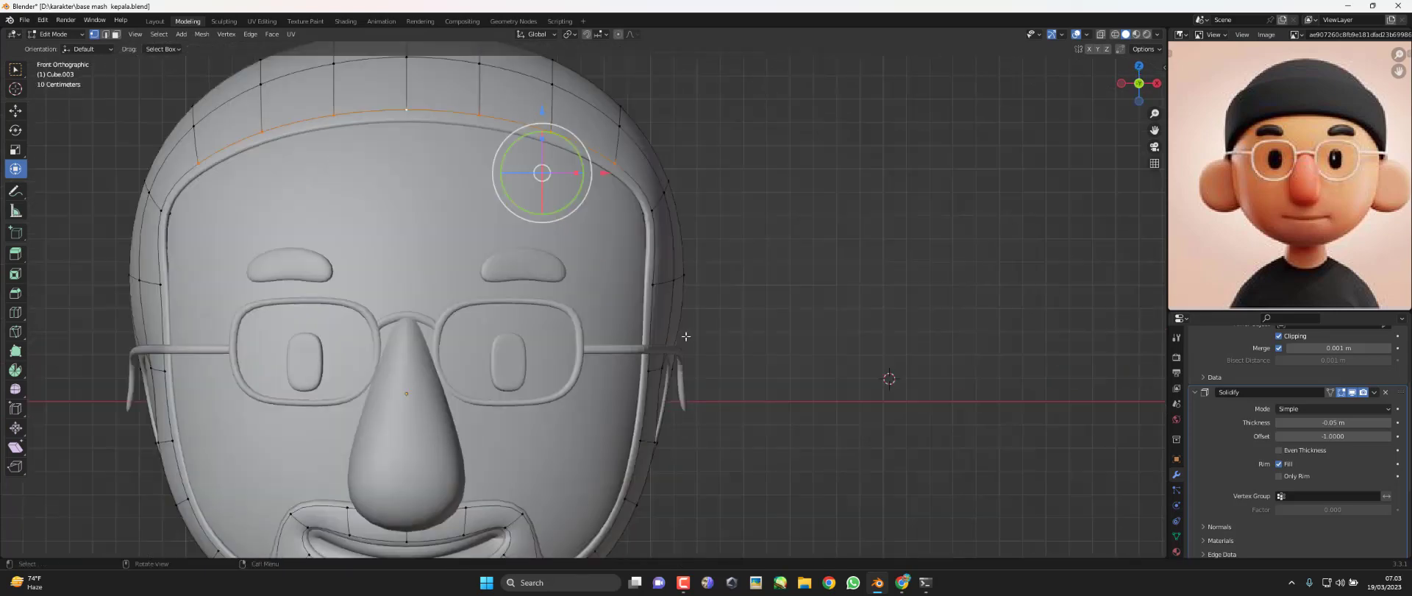
key(s)
click(691, 309)
drag(601, 179, 583, 179)
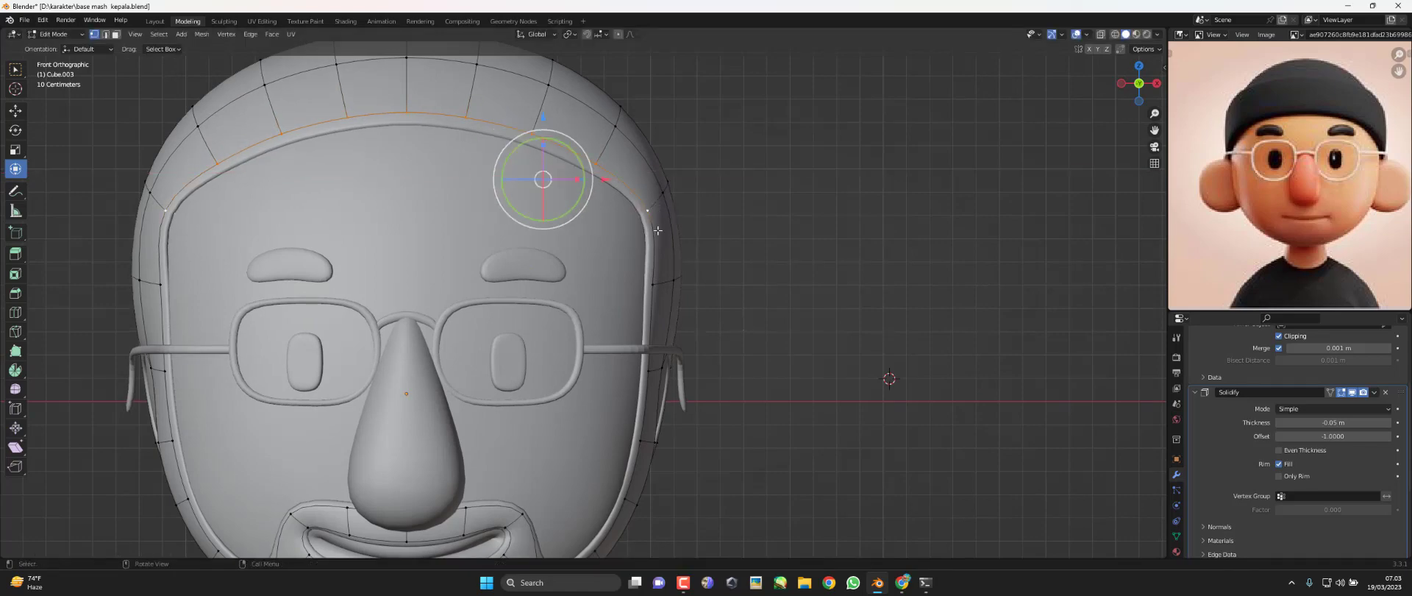
key(g)
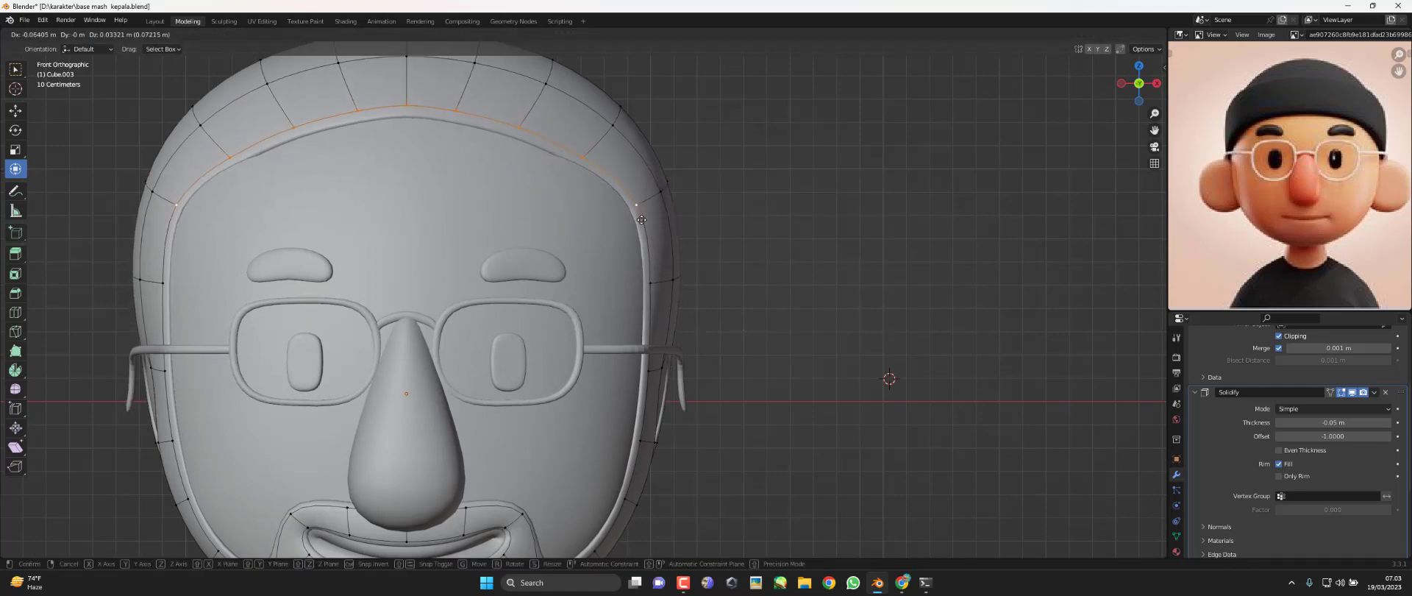
click(552, 220)
scroll(574, 221, down, 3)
Pull the jaw vertices near the ear into shape from the right-side view
key(Tab)
mouse_move(495, 289)
middle_down()
mouse_move(613, 327)
mouse_move(612, 311)
mouse_move(648, 346)
middle_up()
key(Tab)
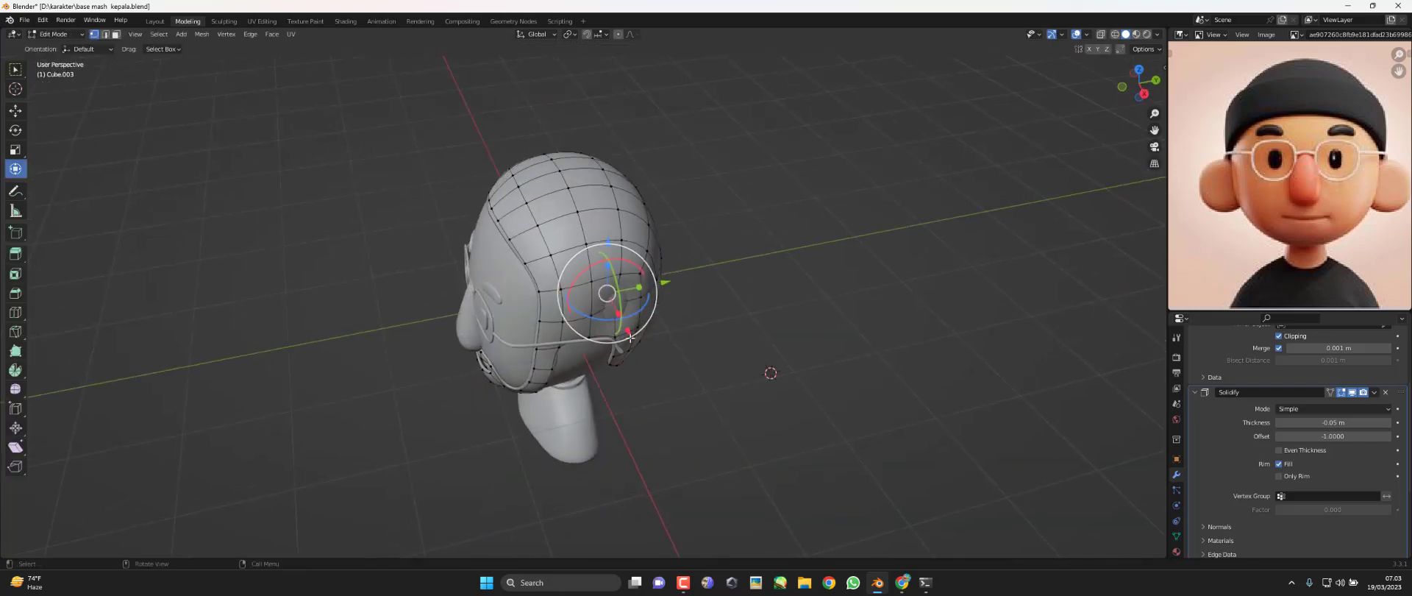
drag(627, 331, 637, 347)
middle_drag(637, 347, 706, 434)
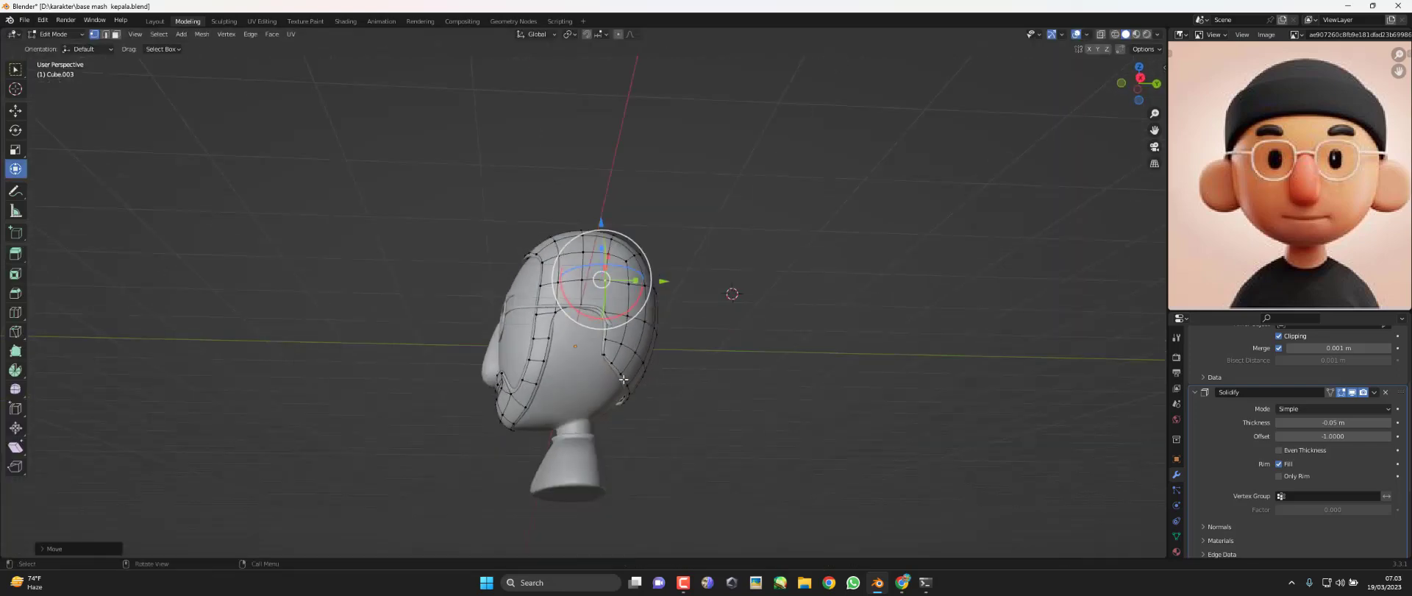
key(KP_3)
scroll(710, 436, up, 2)
key(g)
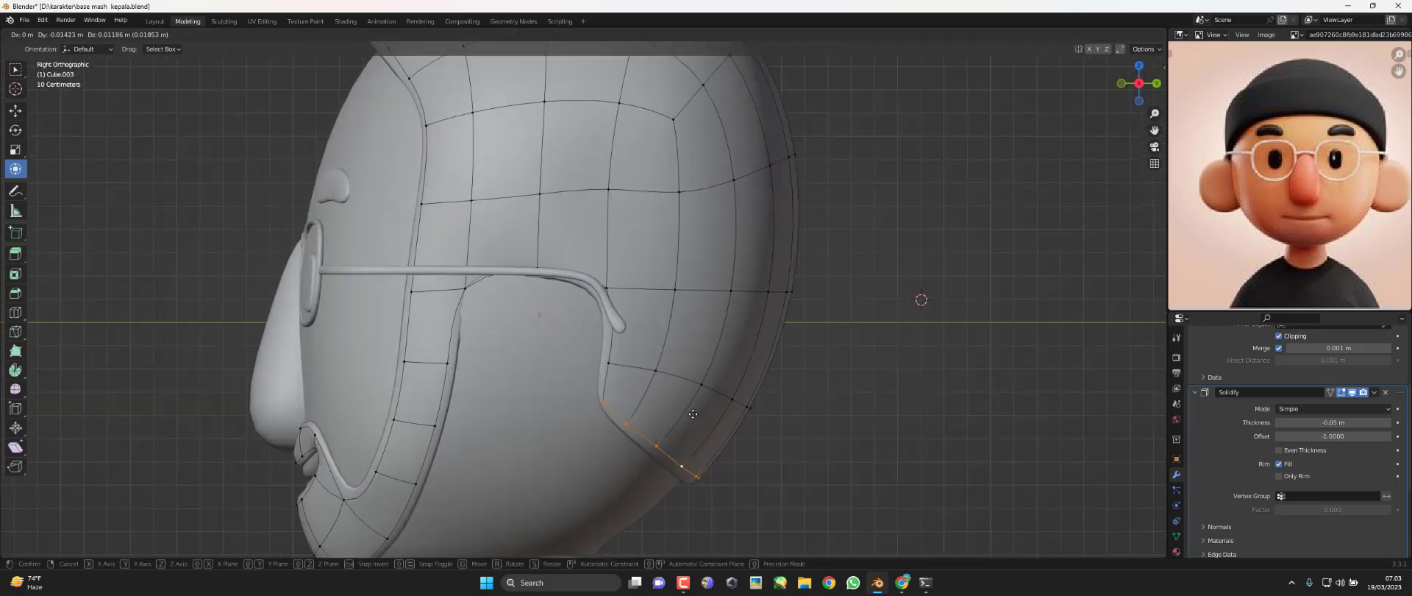
click(687, 410)
middle_drag(632, 441, 646, 442)
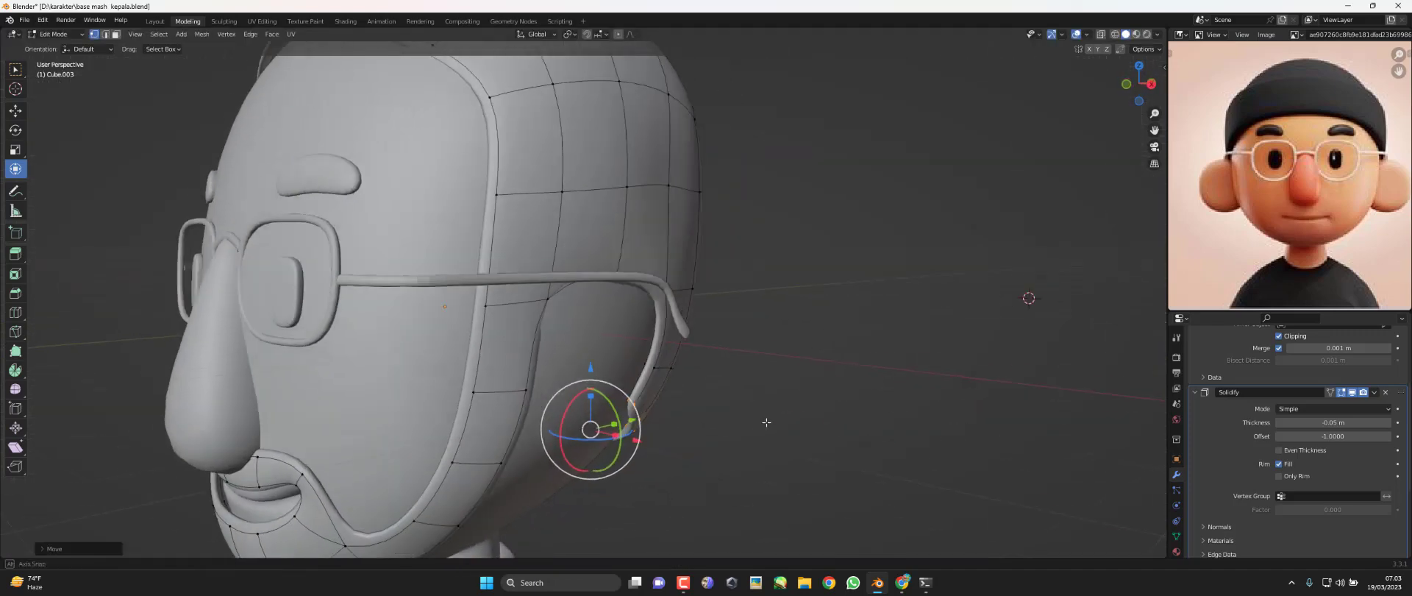
drag(646, 442, 639, 440)
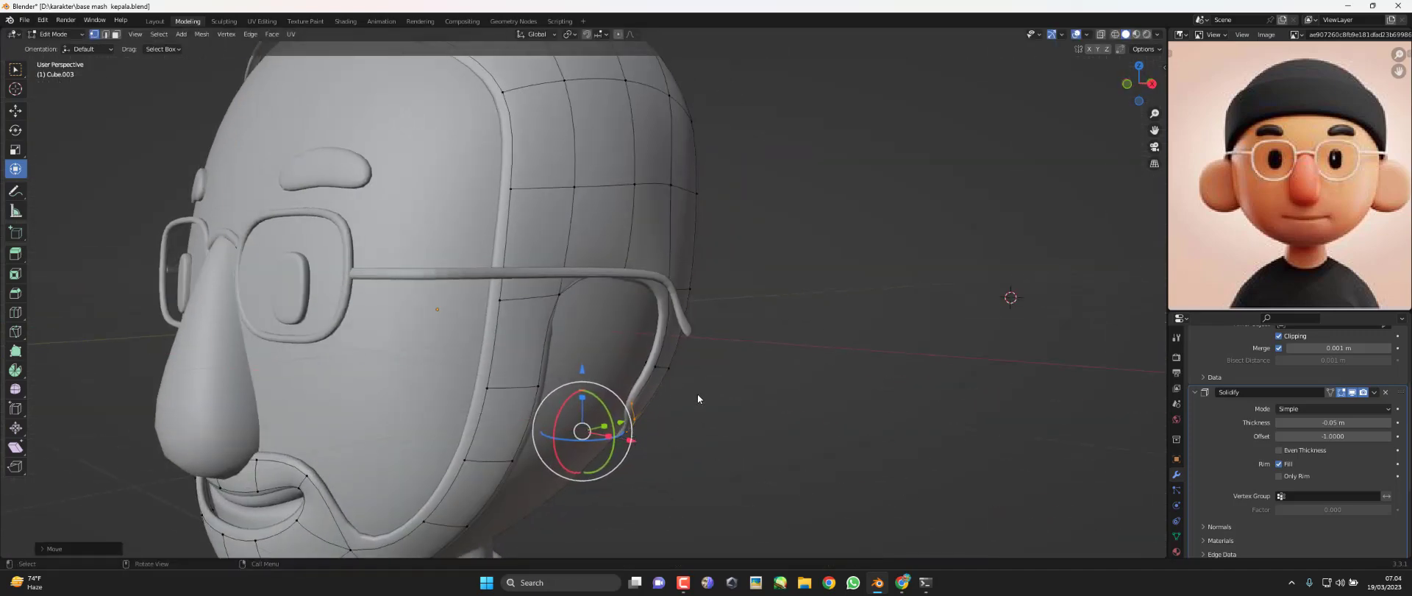
Leave Edit Mode and check the outline from side and front views
key(Tab)
key(KP_3)
scroll(590, 382, down, 3)
key(KP_1)
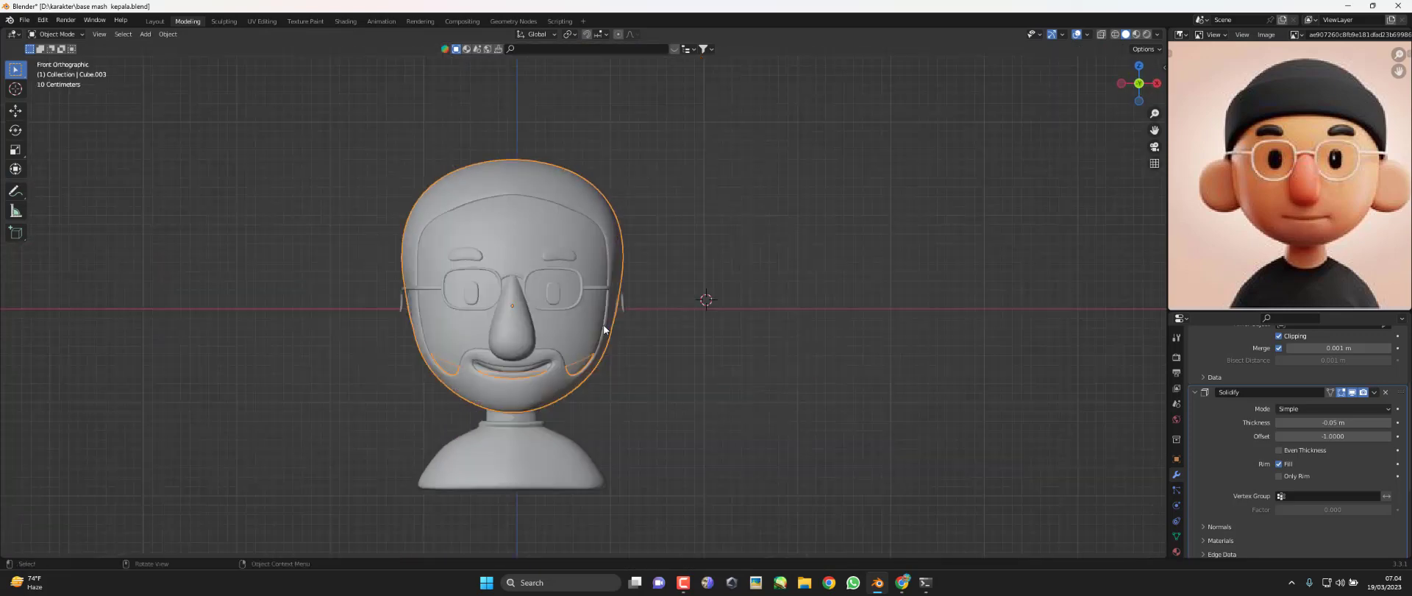
Nudge the outline's top vertices from above, then exit Edit Mode in front view
key(Tab)
middle_drag(510, 190, 531, 234)
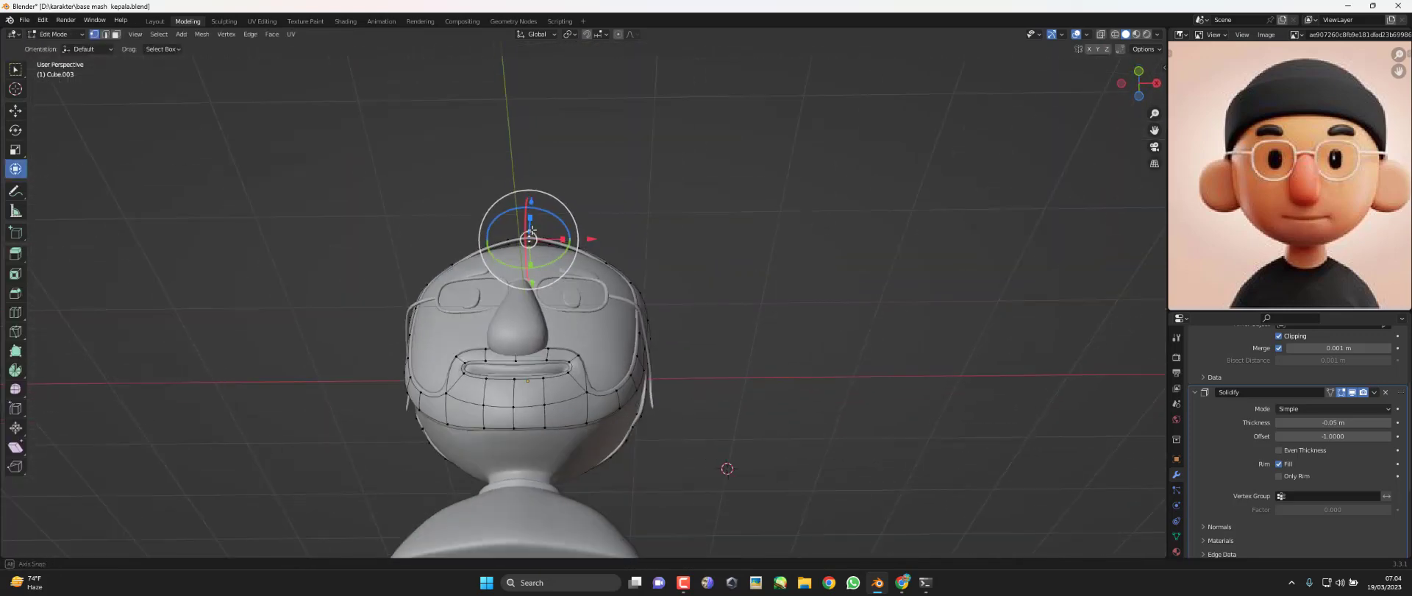
drag(530, 235, 556, 251)
key(r)
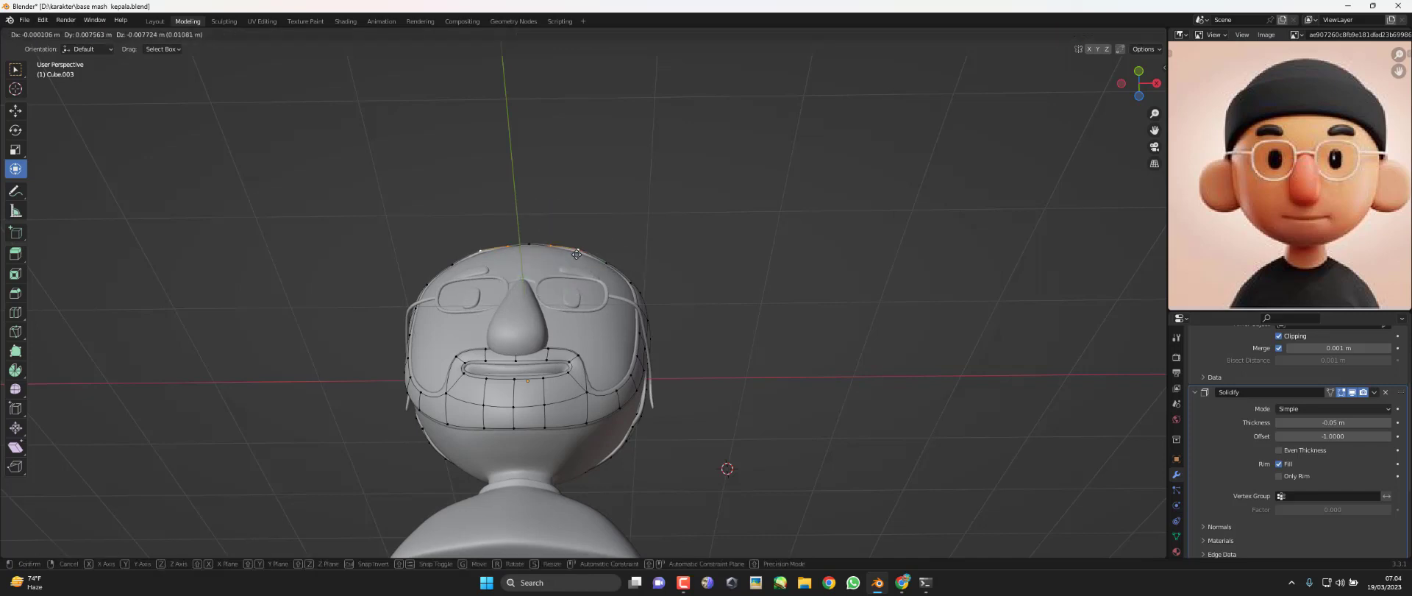
key(Escape)
key(Tab)
key(KP_1)
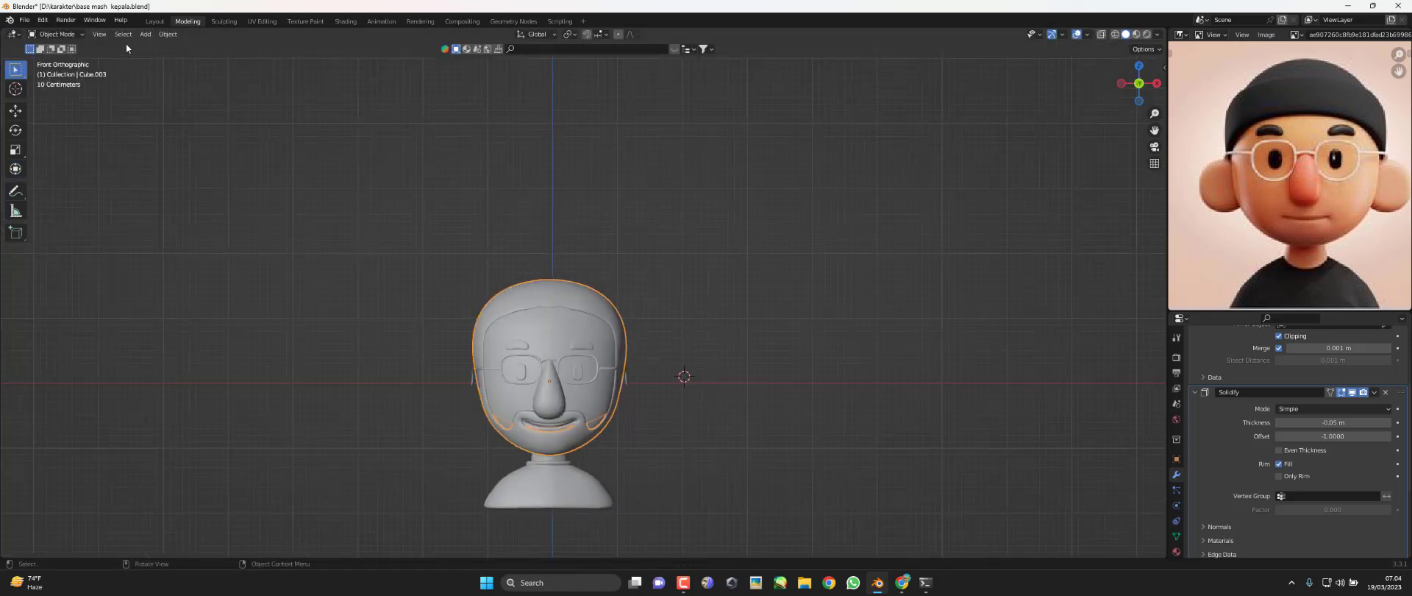
Unhide the beanie and ears and reselect the outline mesh
click(70, 35)
click(713, 325)
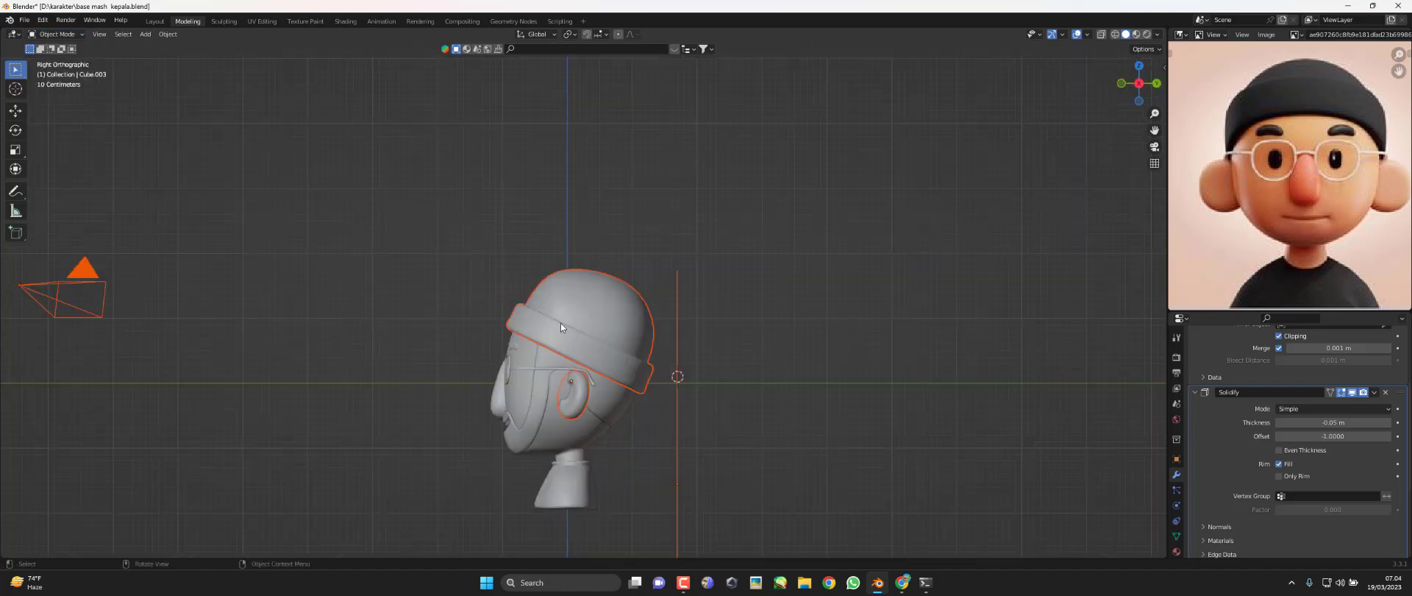
click(533, 285)
Move a sideburn vertex near the ear
key(Tab)
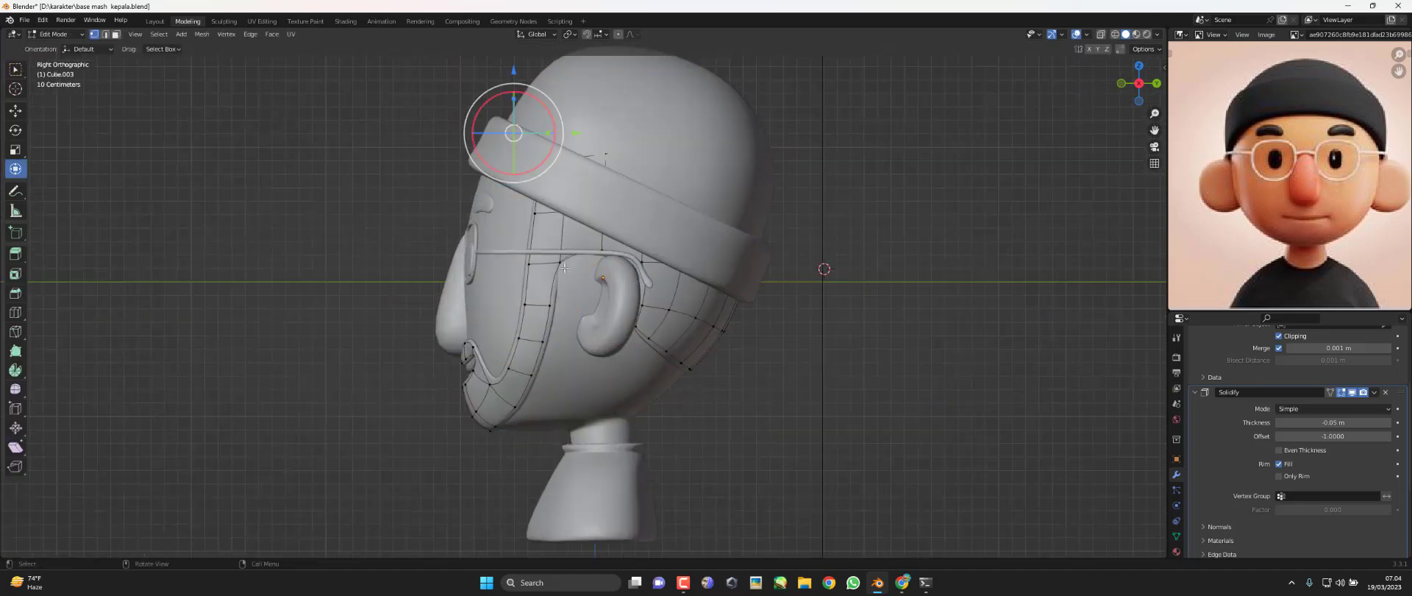
click(572, 261)
scroll(572, 261, up, 3)
drag(530, 237, 536, 227)
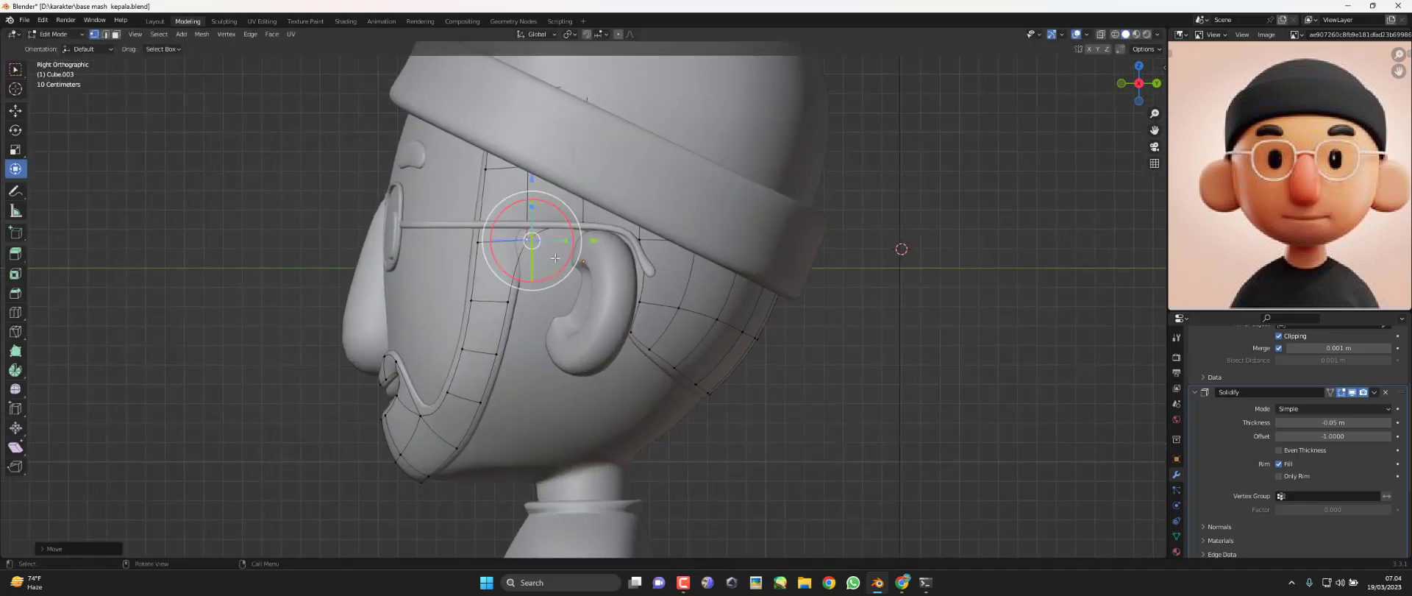
Move the beard's lip edge loop along the Y axis
mouse_move(536, 227)
middle_down()
mouse_move(620, 278)
mouse_move(567, 230)
mouse_move(312, 430)
middle_up()
scroll(453, 385, up, 4)
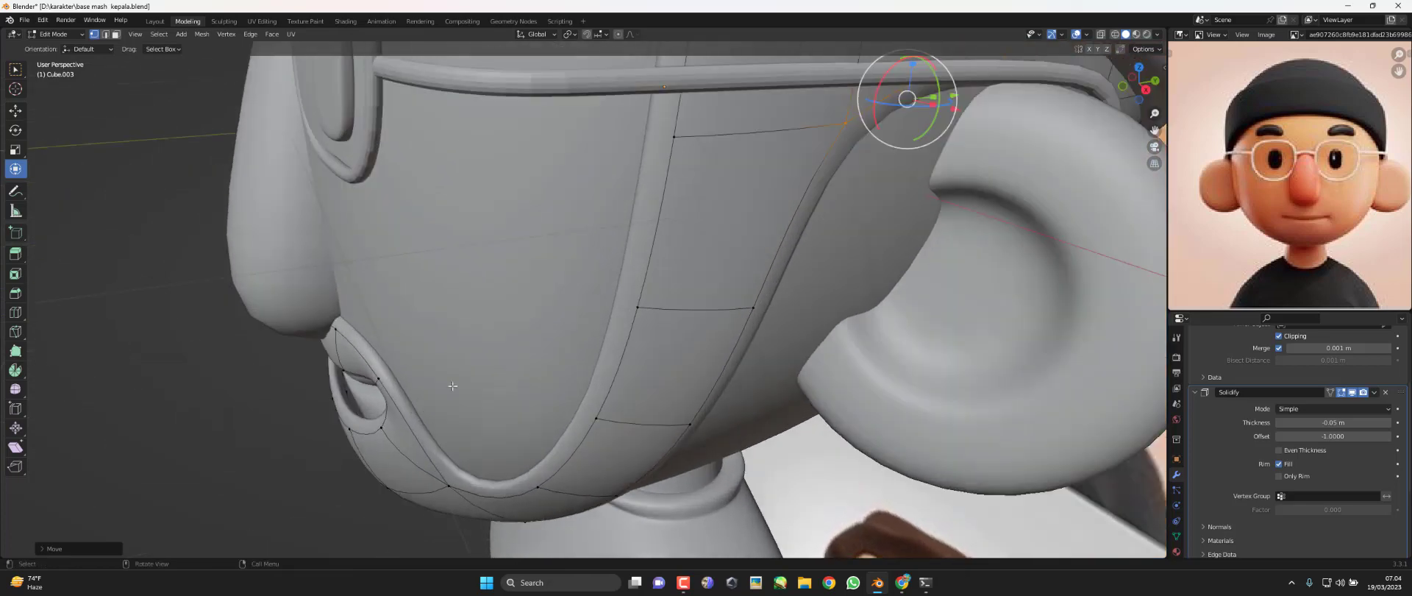
alt+click(353, 432)
key(g)
key(y)
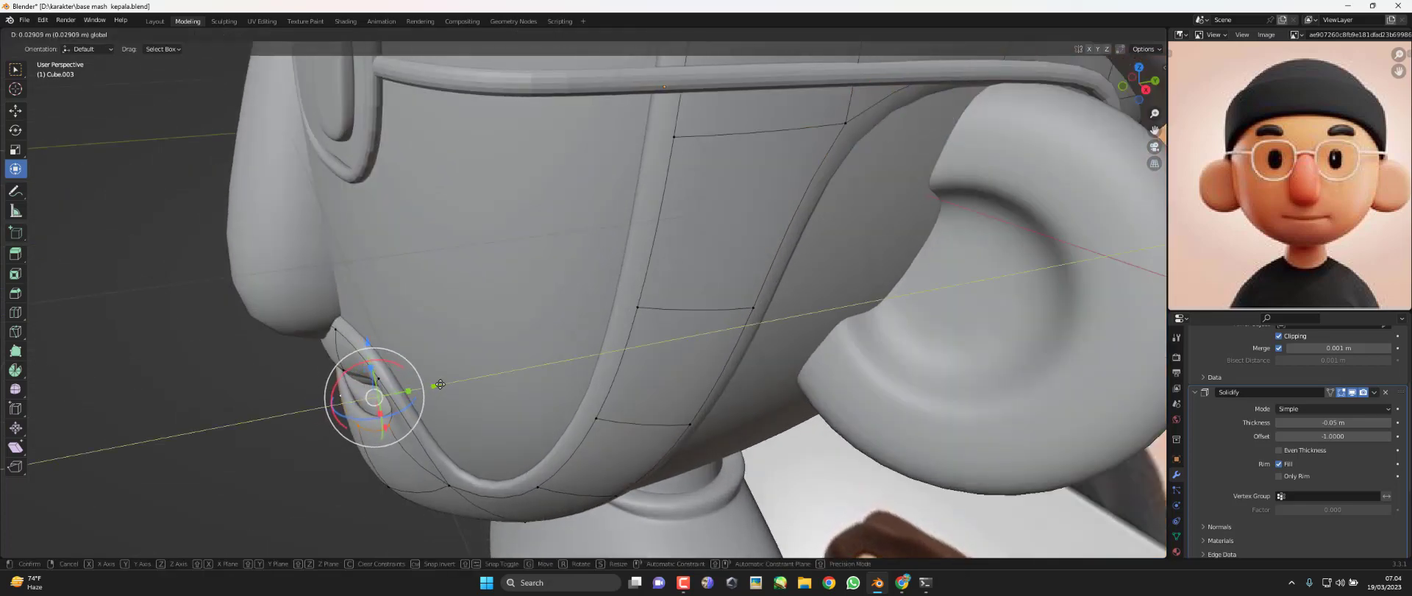
click(440, 384)
Shift the mouth-corner vertices in front view and check them from an angle
key(KP_1)
key(Tab)
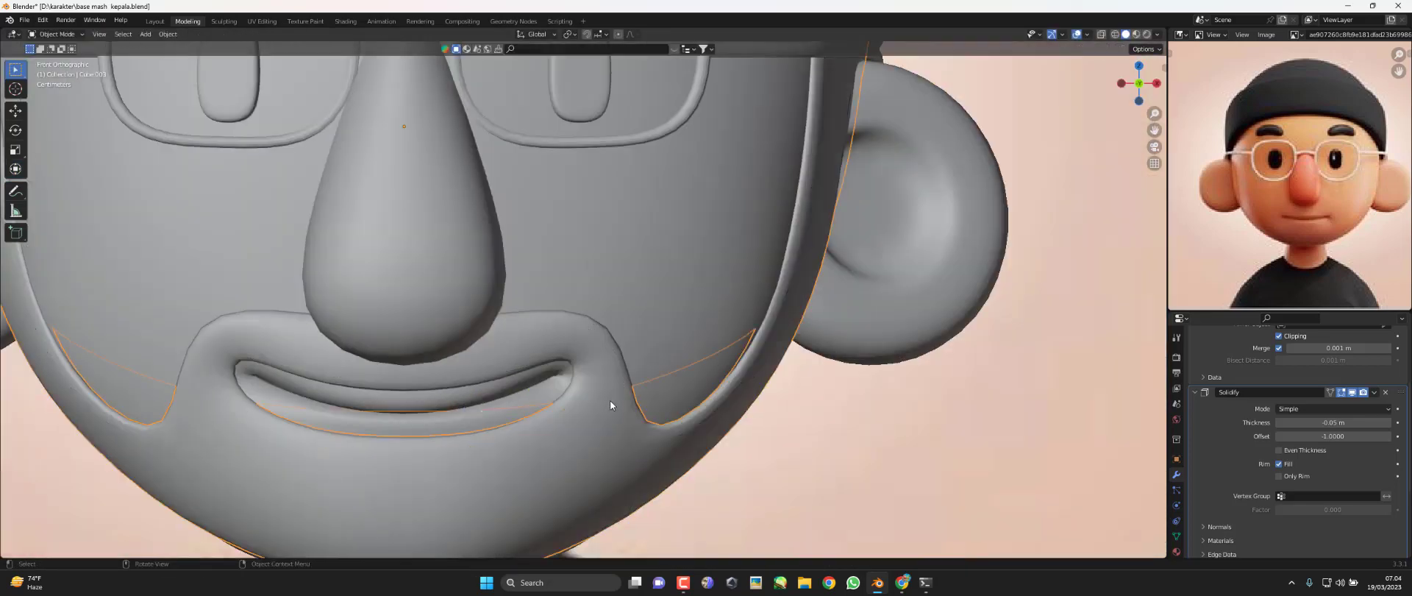
scroll(611, 405, down, 5)
key(Tab)
drag(567, 372, 576, 372)
middle_drag(576, 372, 645, 337)
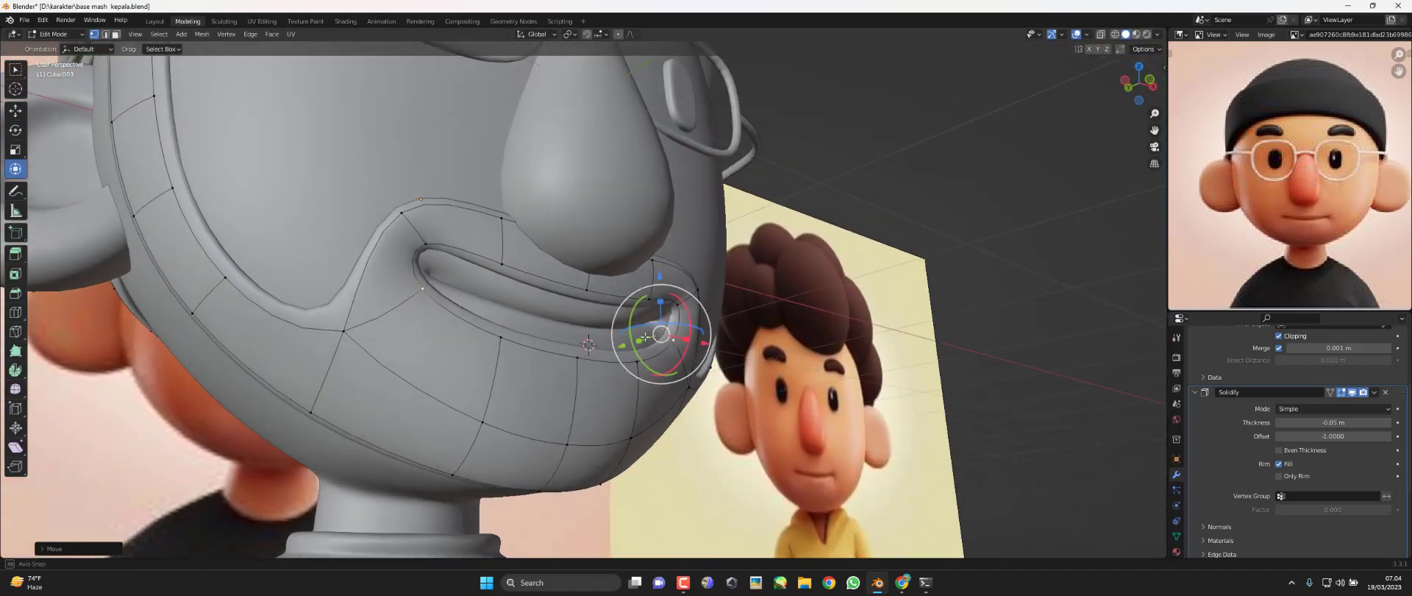
key(KP_1)
scroll(670, 338, down, 5)
Return to Object Mode and orbit around the head to inspect it
key(Tab)
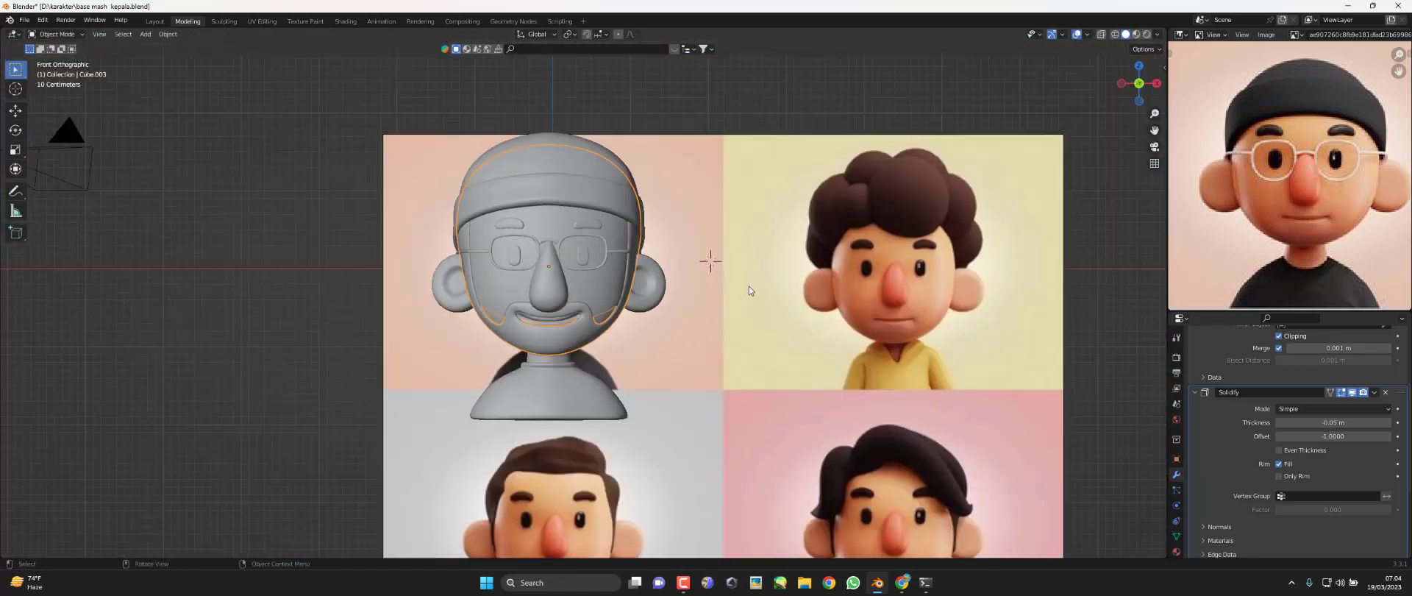
click(749, 289)
mouse_move(749, 288)
middle_down()
mouse_move(352, 338)
mouse_move(542, 352)
mouse_move(521, 331)
mouse_move(478, 153)
middle_up()
mouse_move(582, 238)
middle_down()
mouse_move(602, 268)
mouse_move(583, 284)
mouse_move(691, 313)
middle_up()
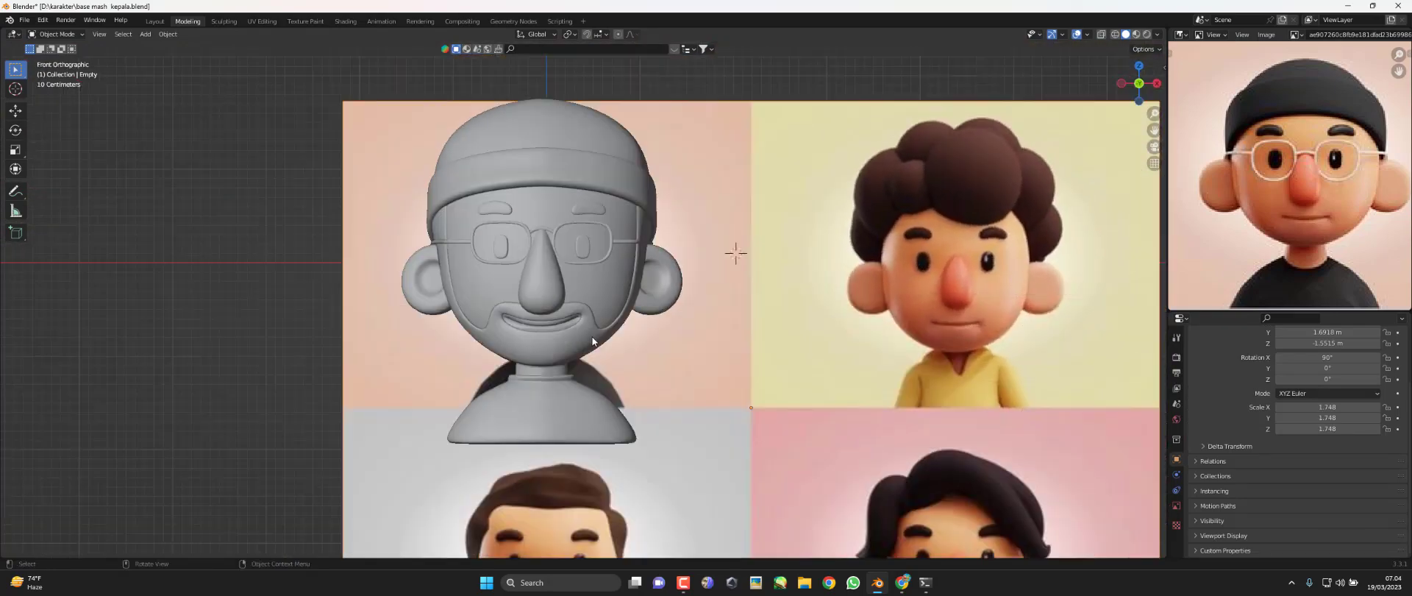
key(ctrl+z)
scroll(1186, 478, down, 3)
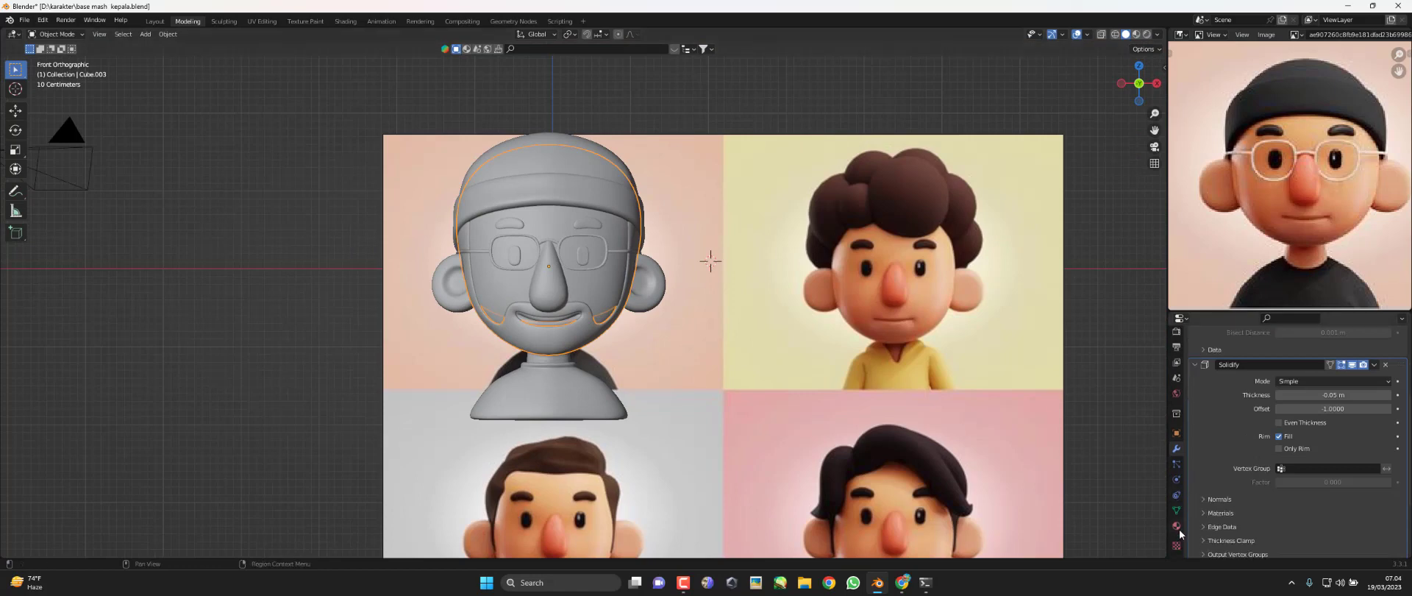
Unlink the shared material from the face-and-beard piece in material properties
click(1178, 525)
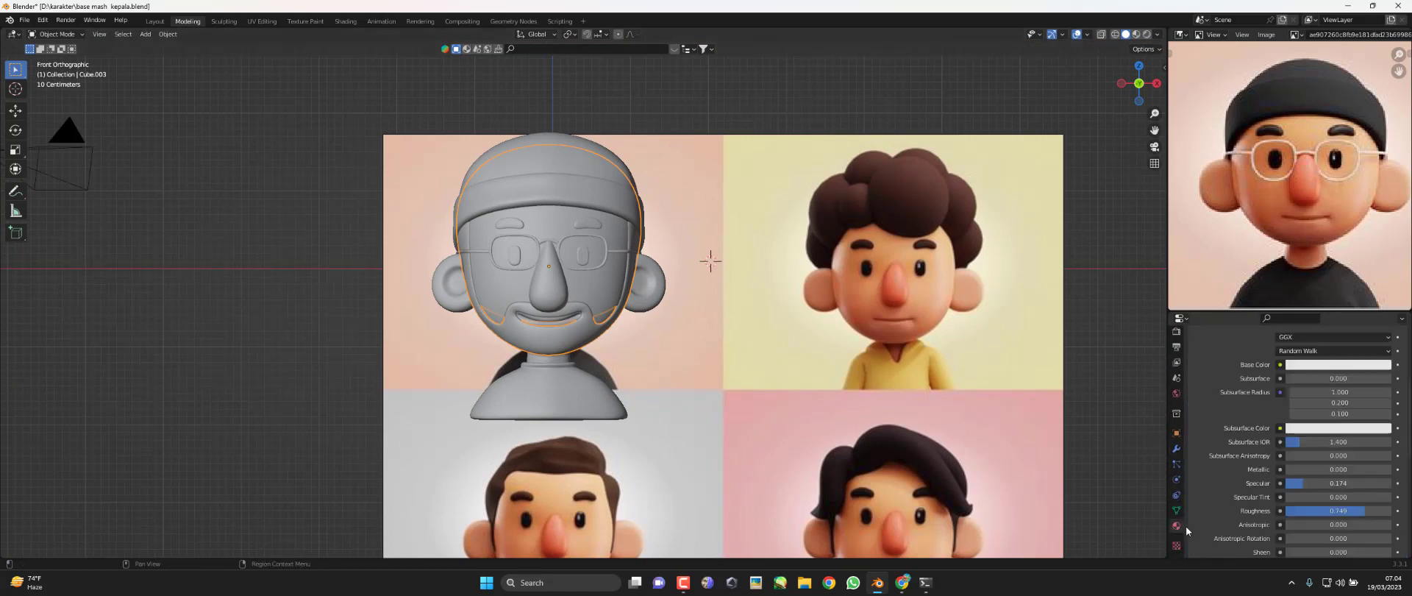
scroll(1233, 469, up, 5)
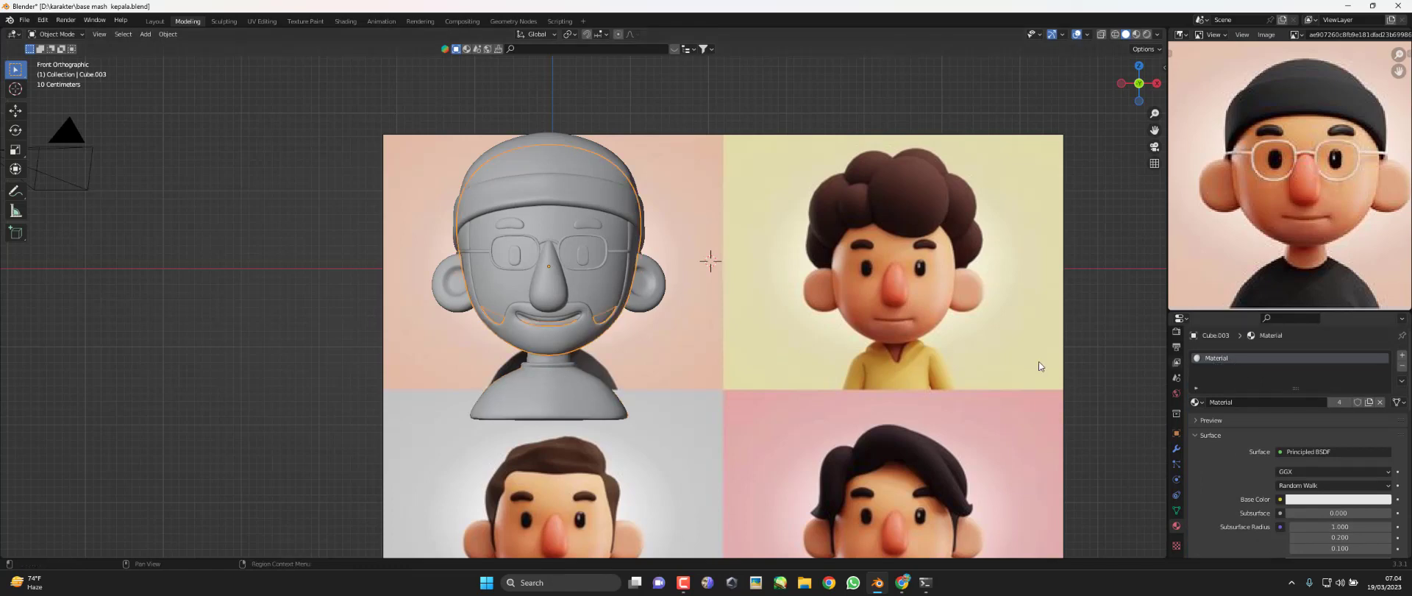
shift+middle_drag(1040, 366, 1059, 342)
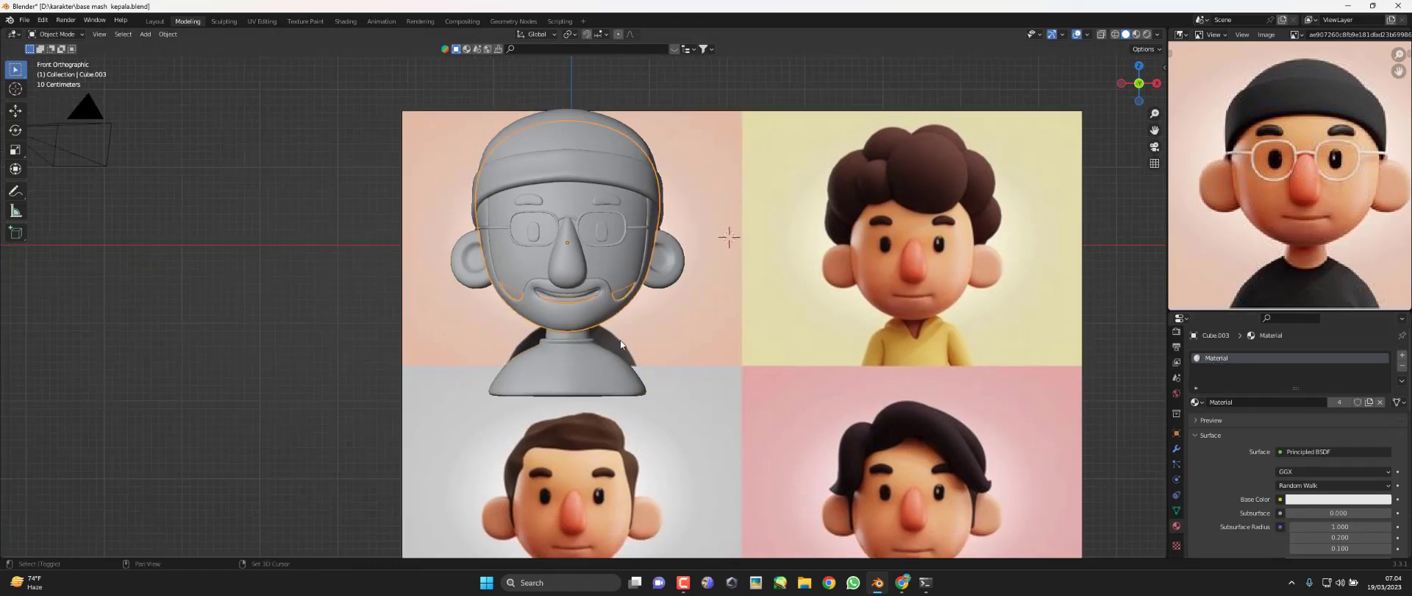
click(1380, 402)
key(ctrl+z)
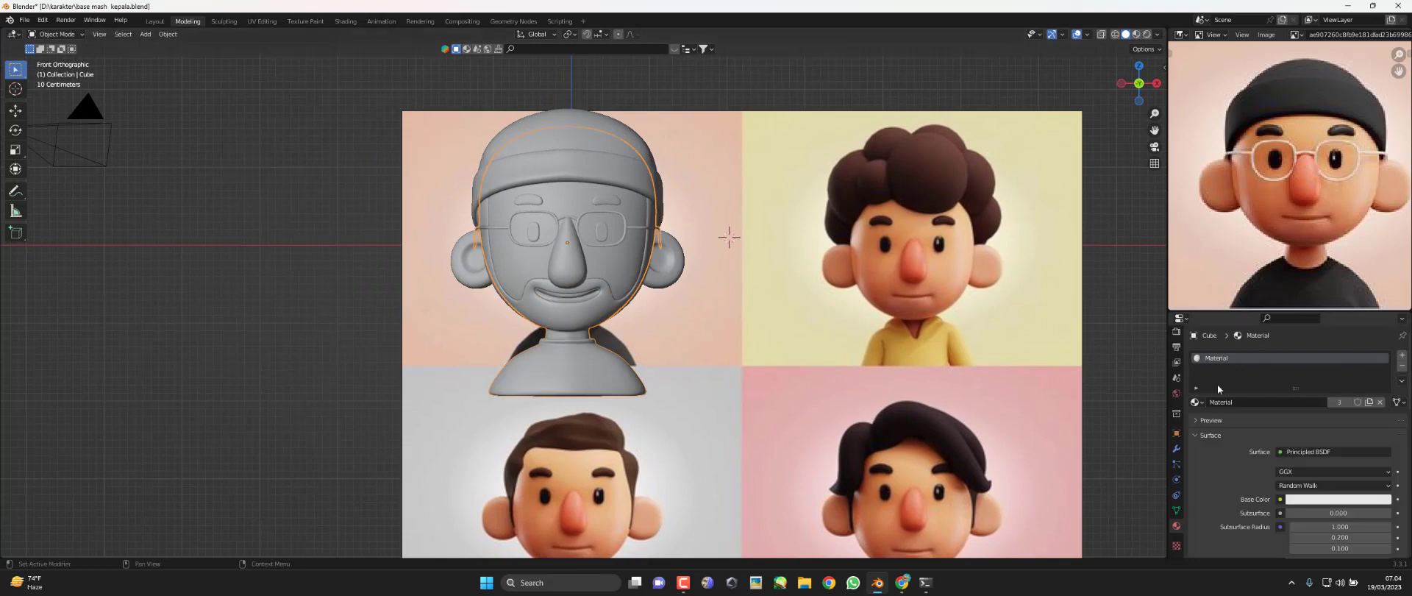
scroll(809, 364, up, 3)
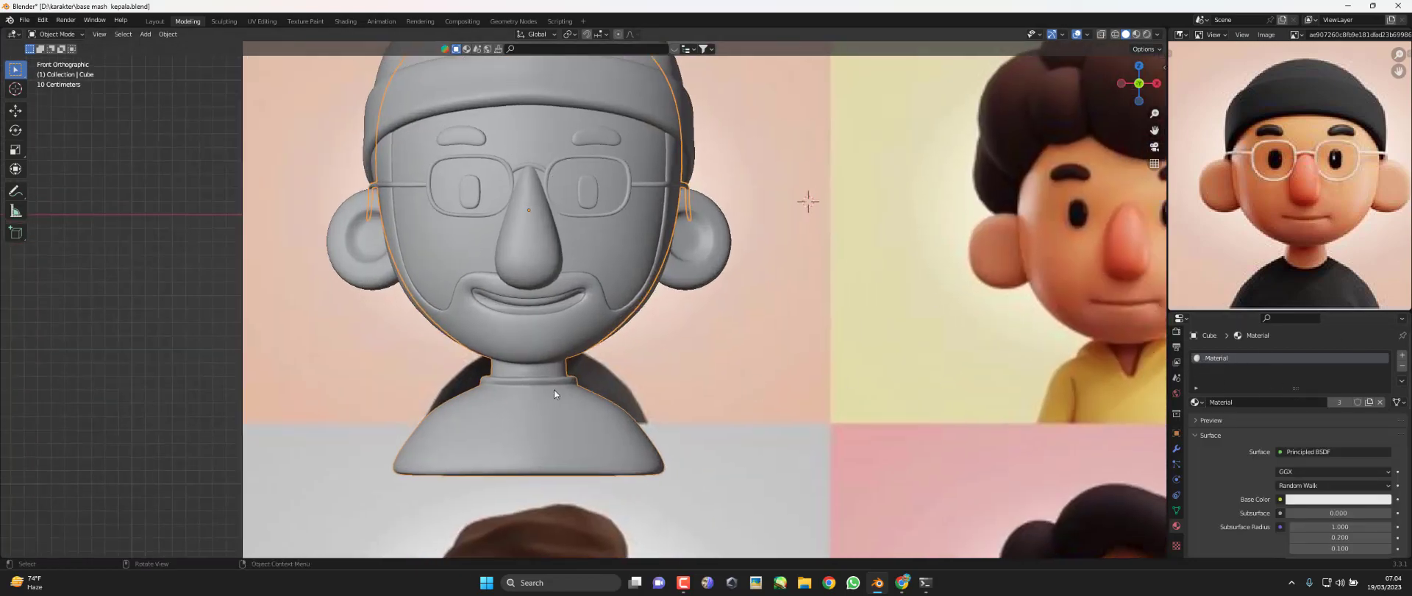
Try a red Base Color and preview the head with material colours
click(1338, 499)
click(1341, 417)
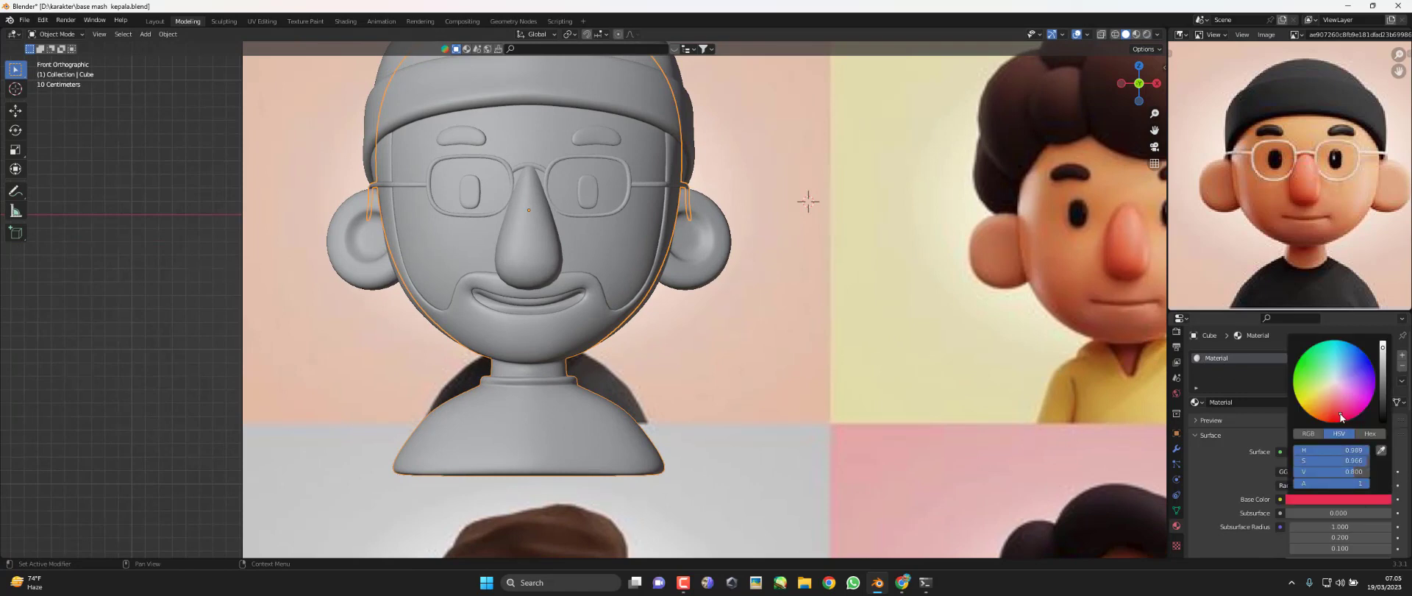
click(1136, 34)
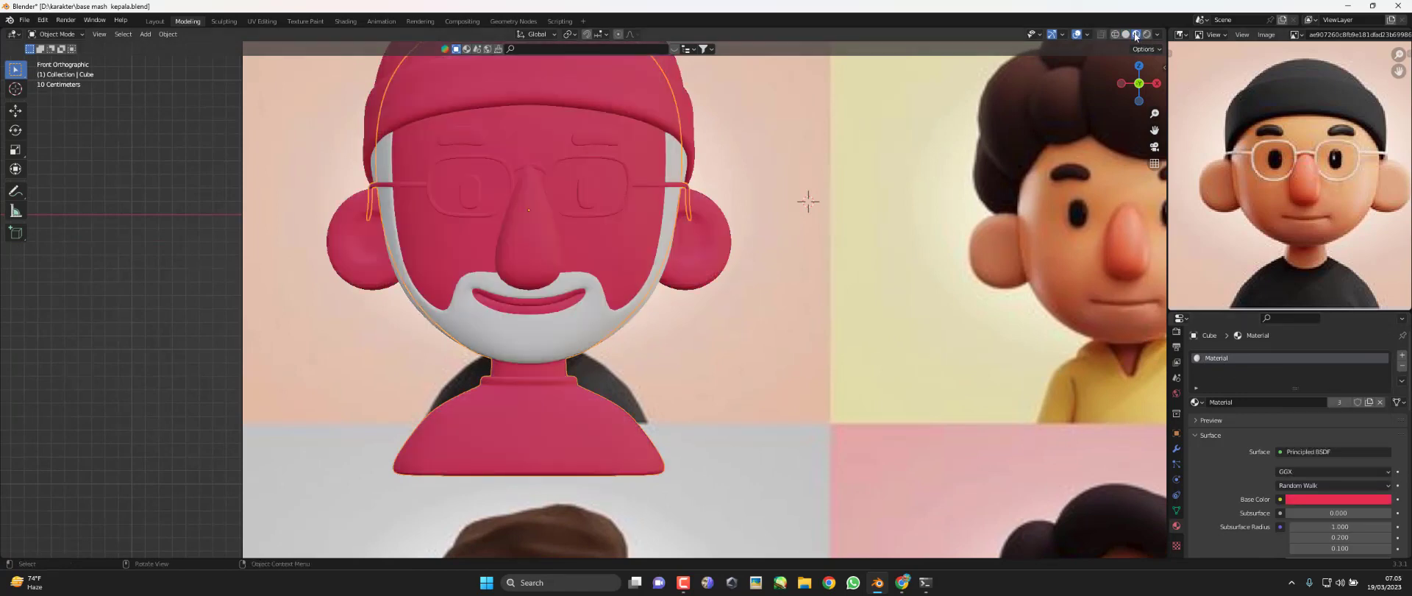
scroll(752, 303, down, 3)
Select the hat-and-body piece and return to the front view
click(1317, 499)
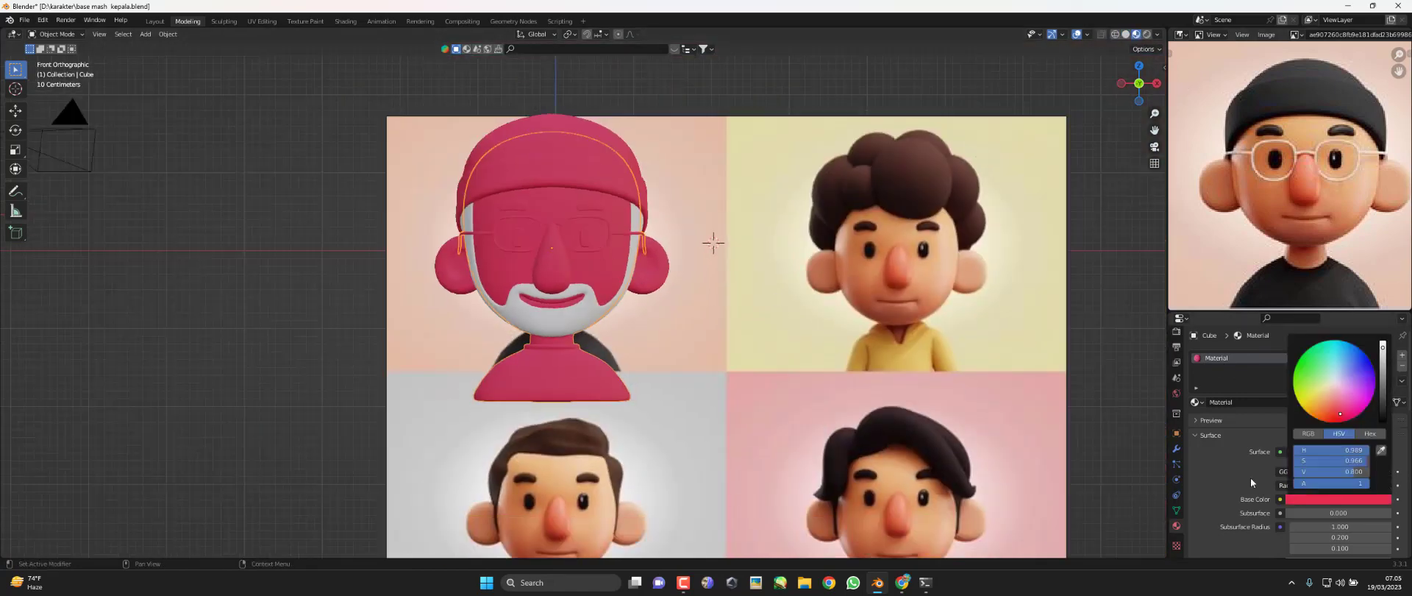
middle_drag(699, 279, 623, 280)
click(623, 280)
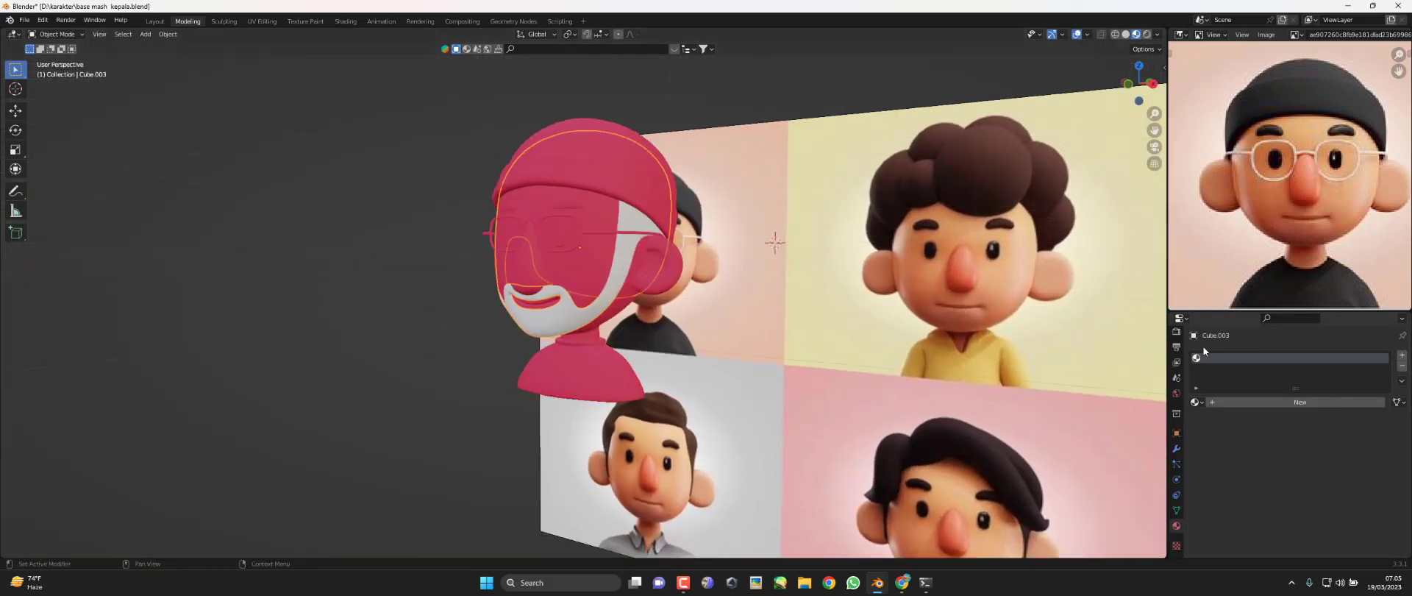
click(595, 361)
key(KP_1)
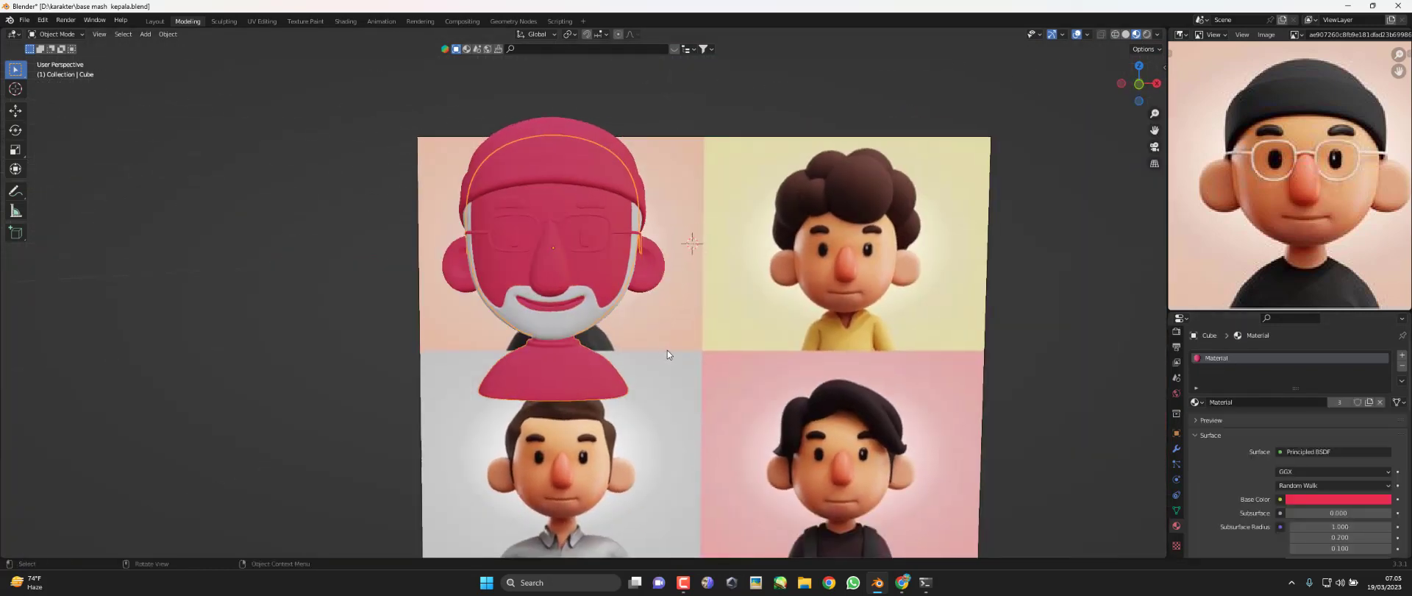
Shift the hat-and-body Base Color to a beige skin tone
click(1326, 500)
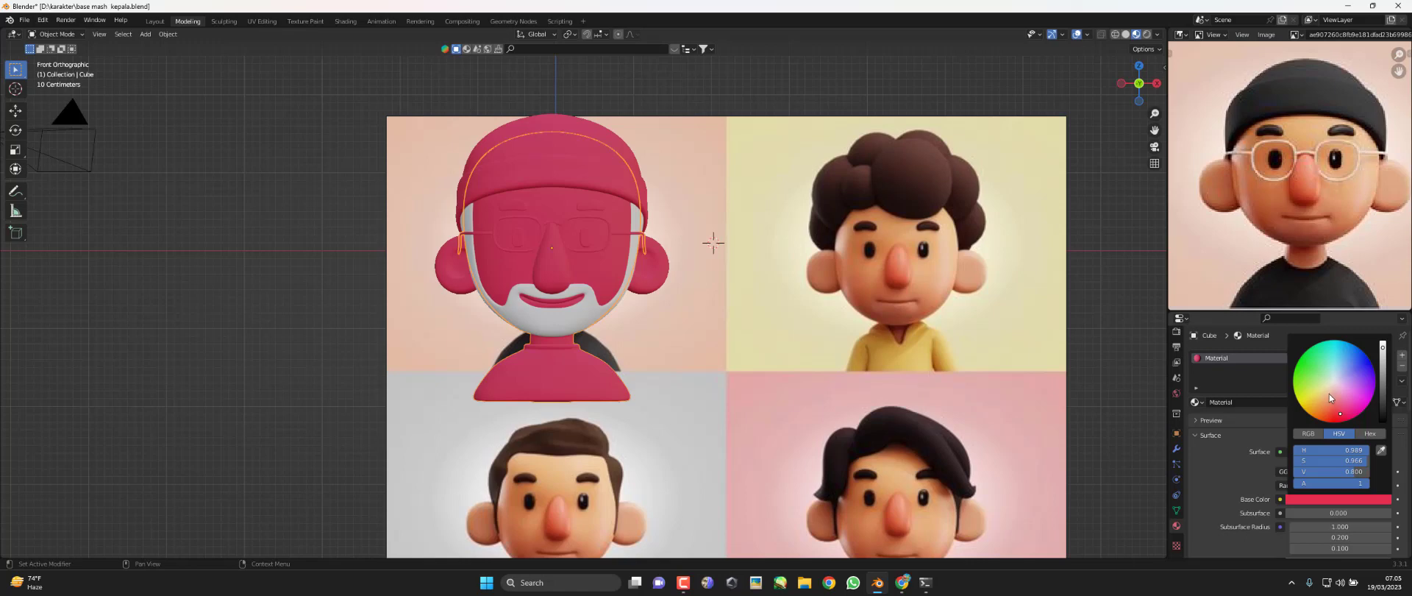
drag(1330, 394, 1321, 406)
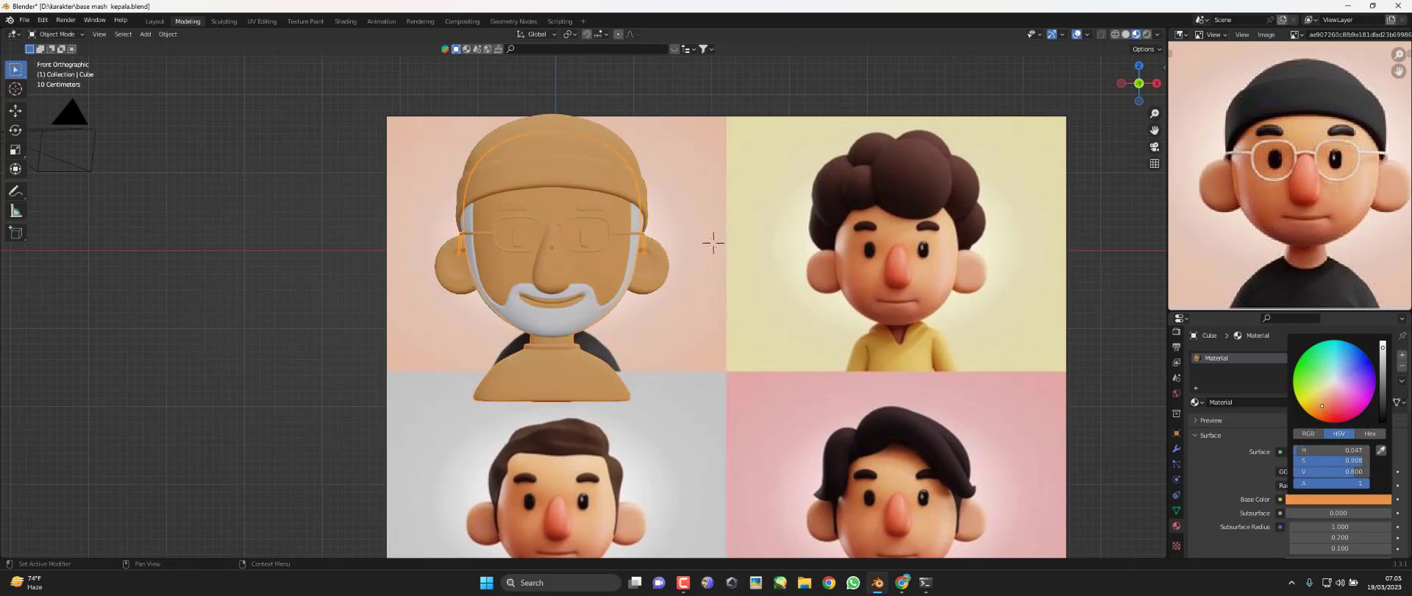
drag(1320, 404, 1321, 404)
middle_drag(684, 382, 740, 400)
key(KP_1)
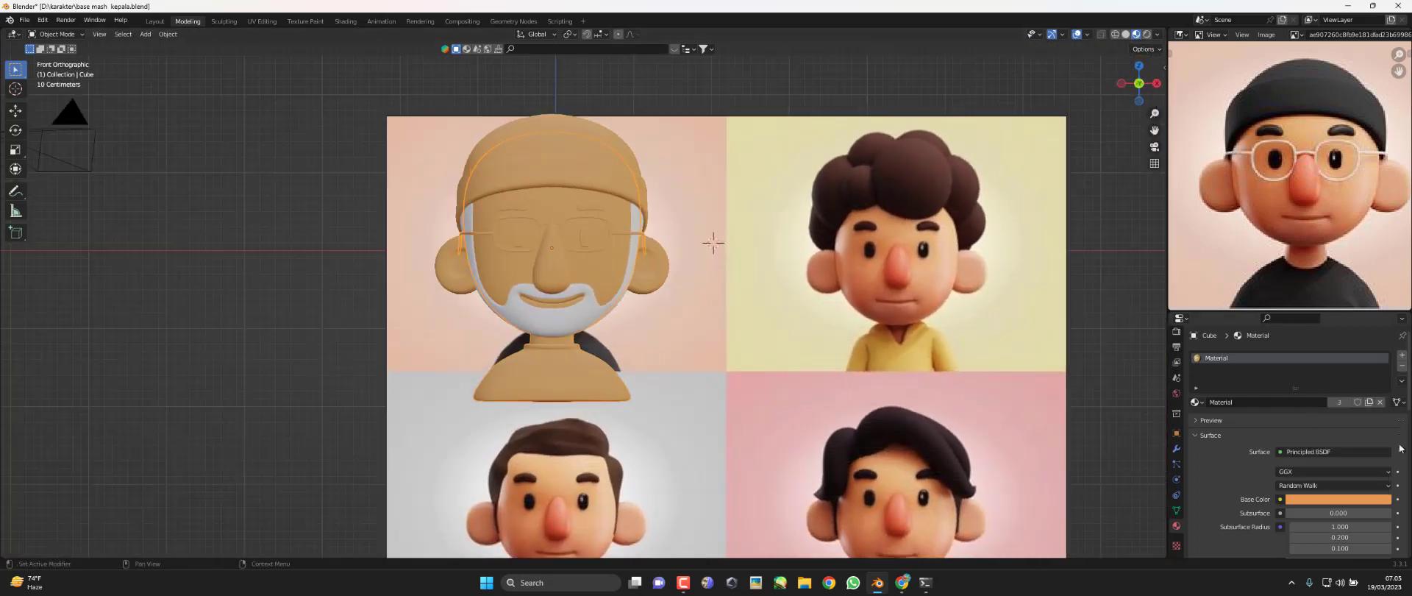
Eyedrop the skin colour from the reference image into the Base Color
click(1369, 503)
click(1383, 454)
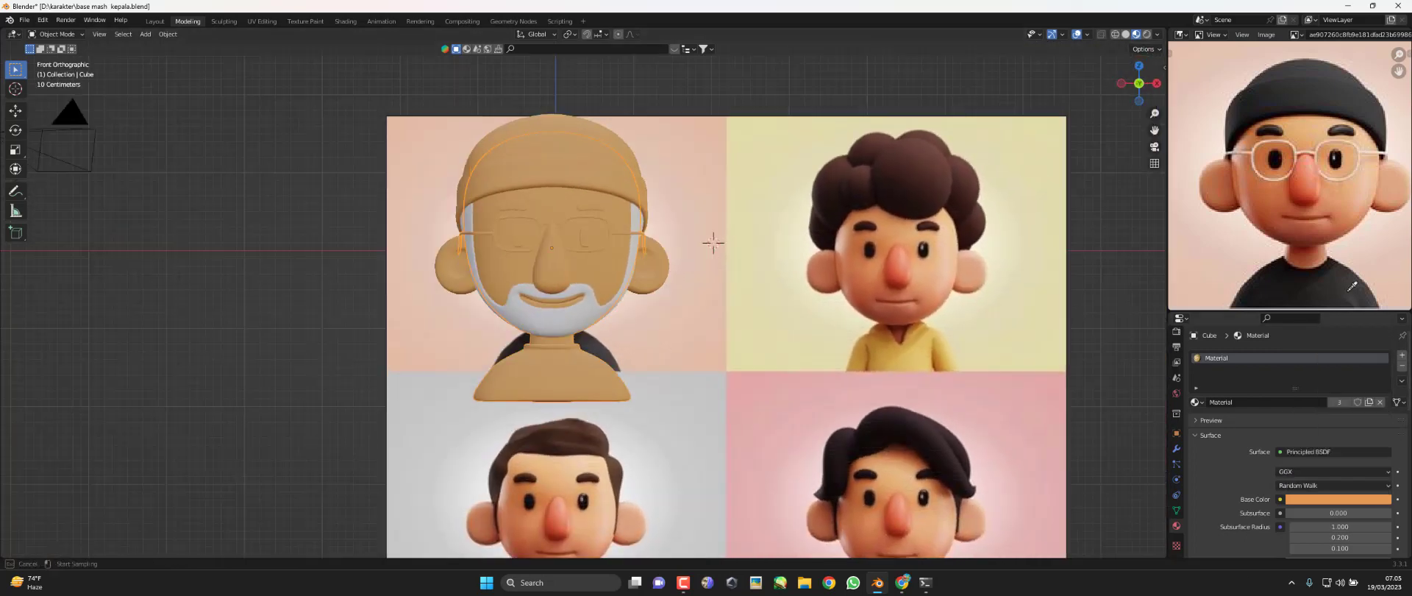
click(1342, 198)
click(1342, 500)
click(1353, 499)
click(1381, 451)
click(1268, 208)
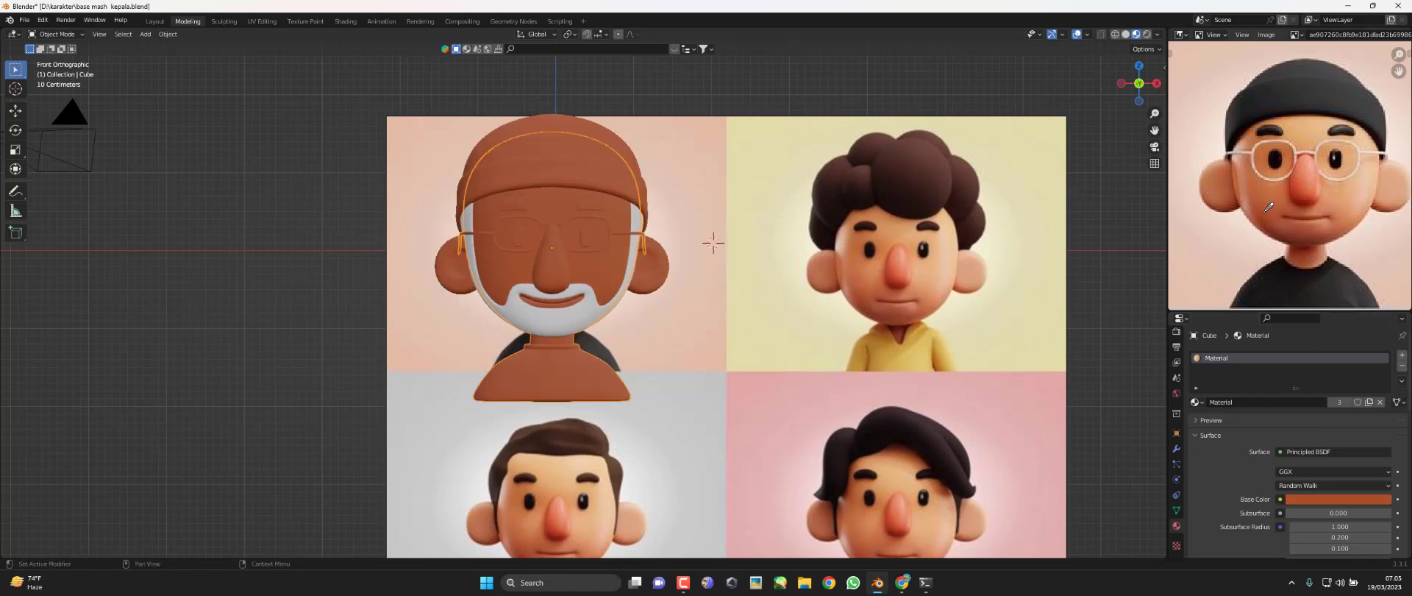
click(1368, 500)
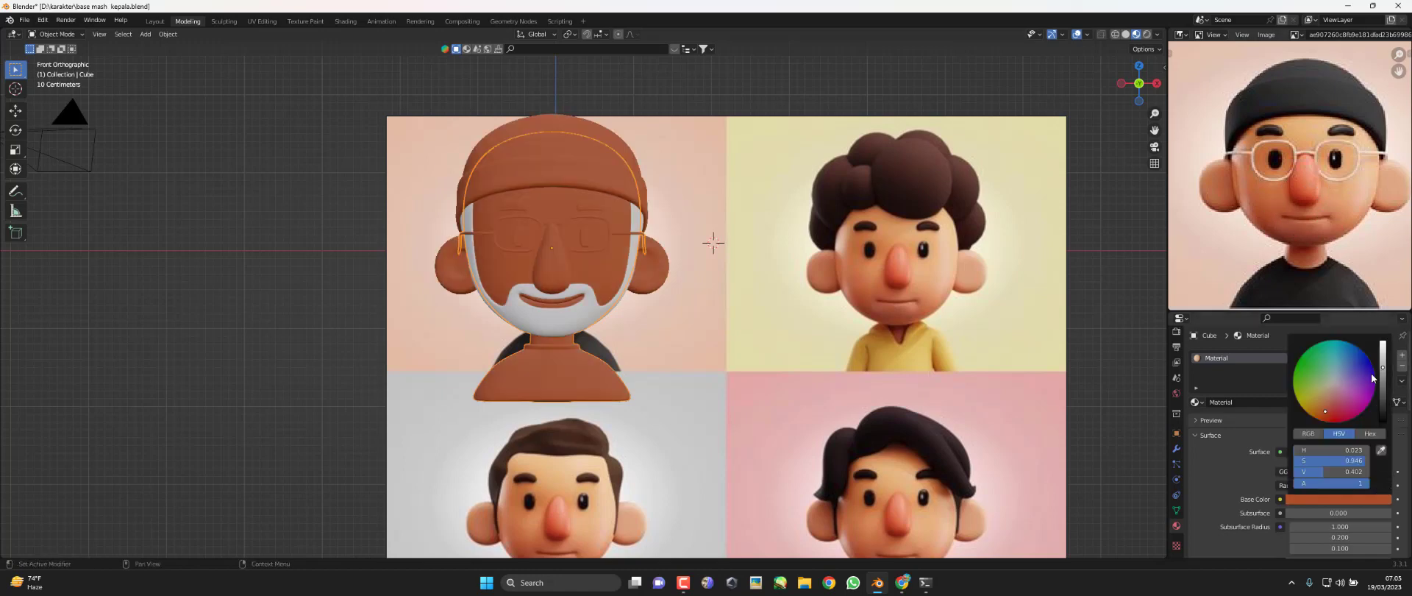
Nudge the hue toward a lighter orange and raise V to brighten it
drag(1325, 403, 1321, 412)
drag(1384, 370, 1383, 350)
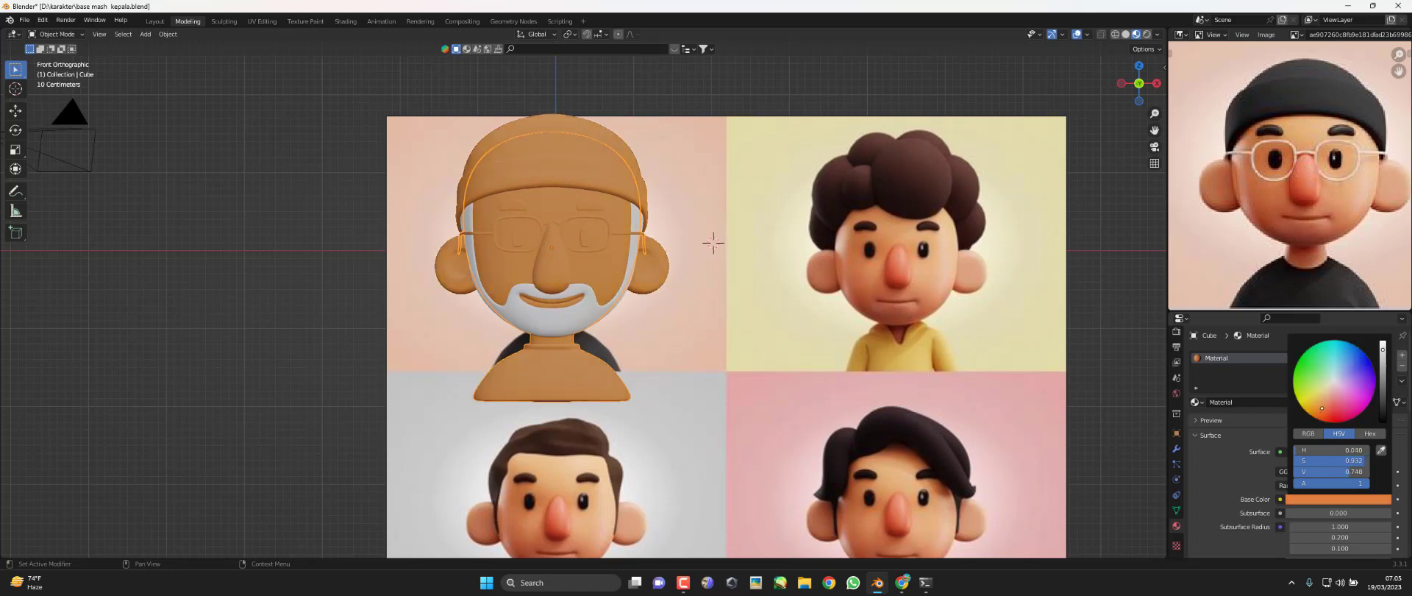
middle_drag(790, 316, 722, 306)
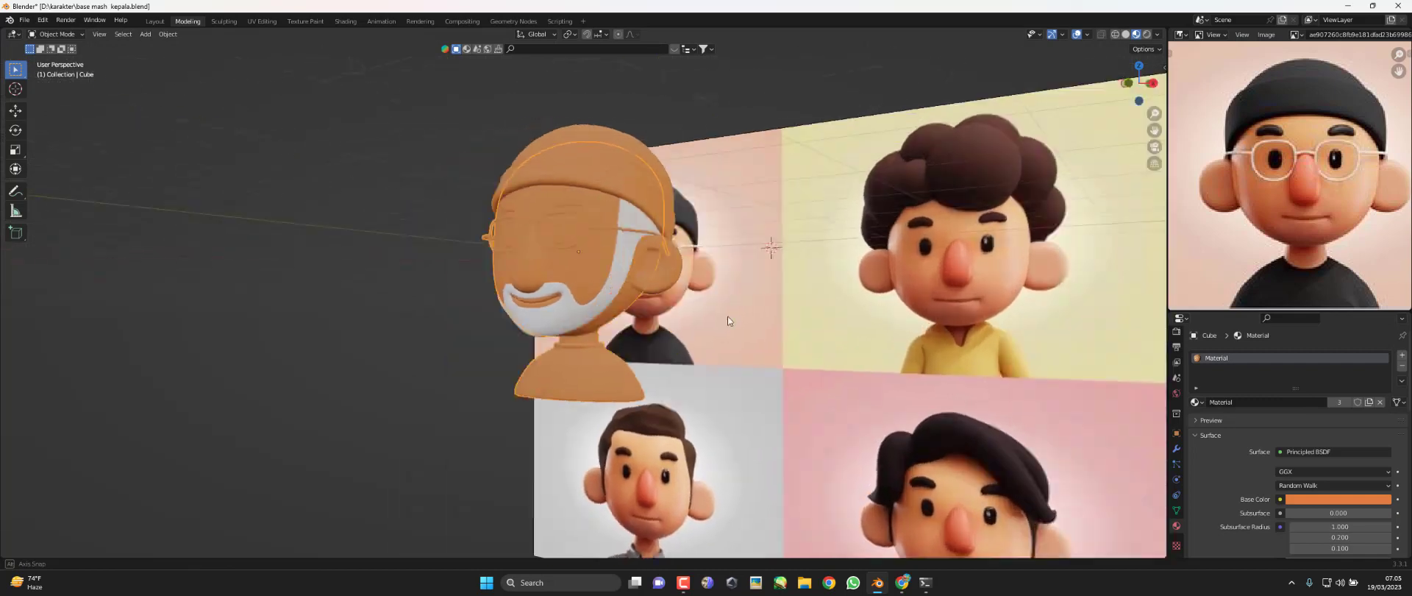
mouse_move(1403, 359)
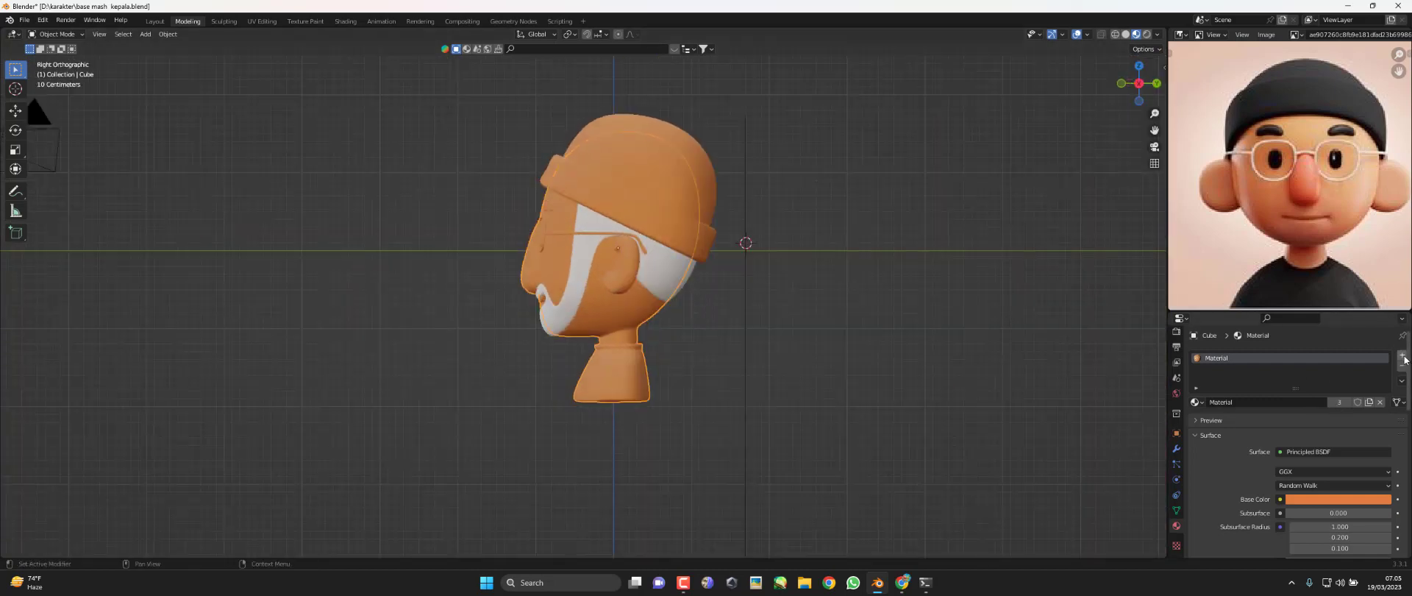
click(1250, 366)
click(1212, 360)
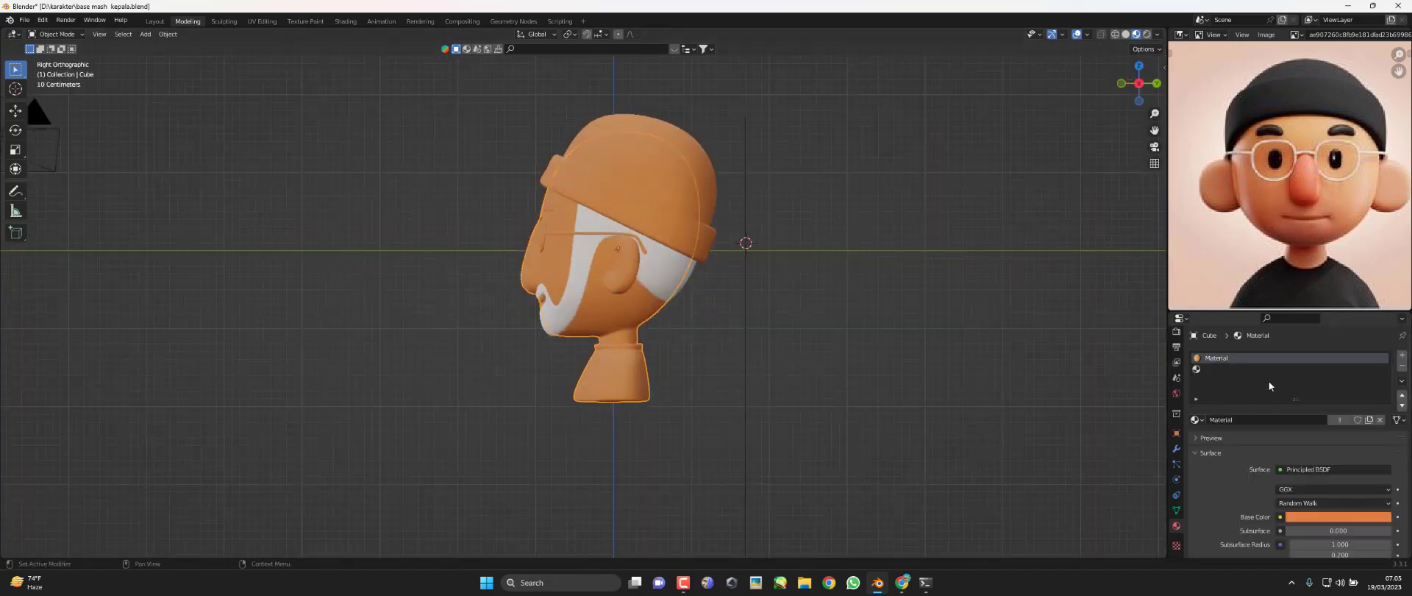
scroll(1251, 427, down, 5)
scroll(1265, 478, down, 5)
scroll(1278, 497, down, 4)
scroll(1265, 490, down, 2)
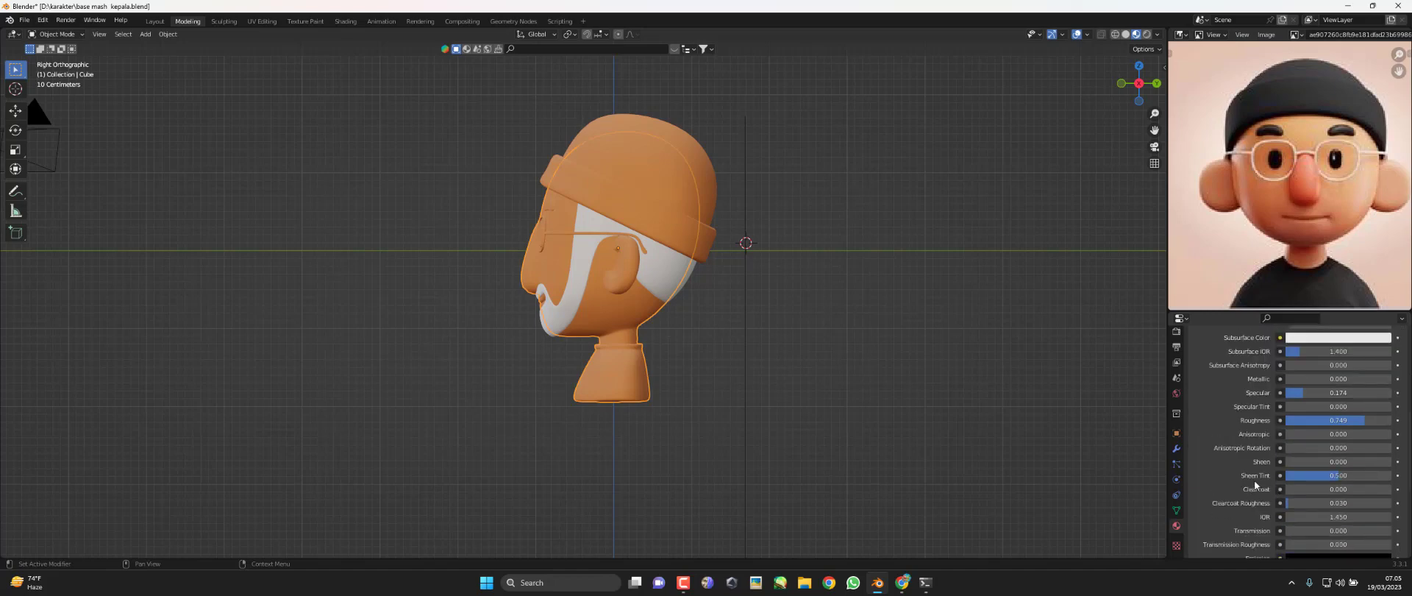
scroll(1256, 434, up, 1)
drag(1324, 415, 1295, 415)
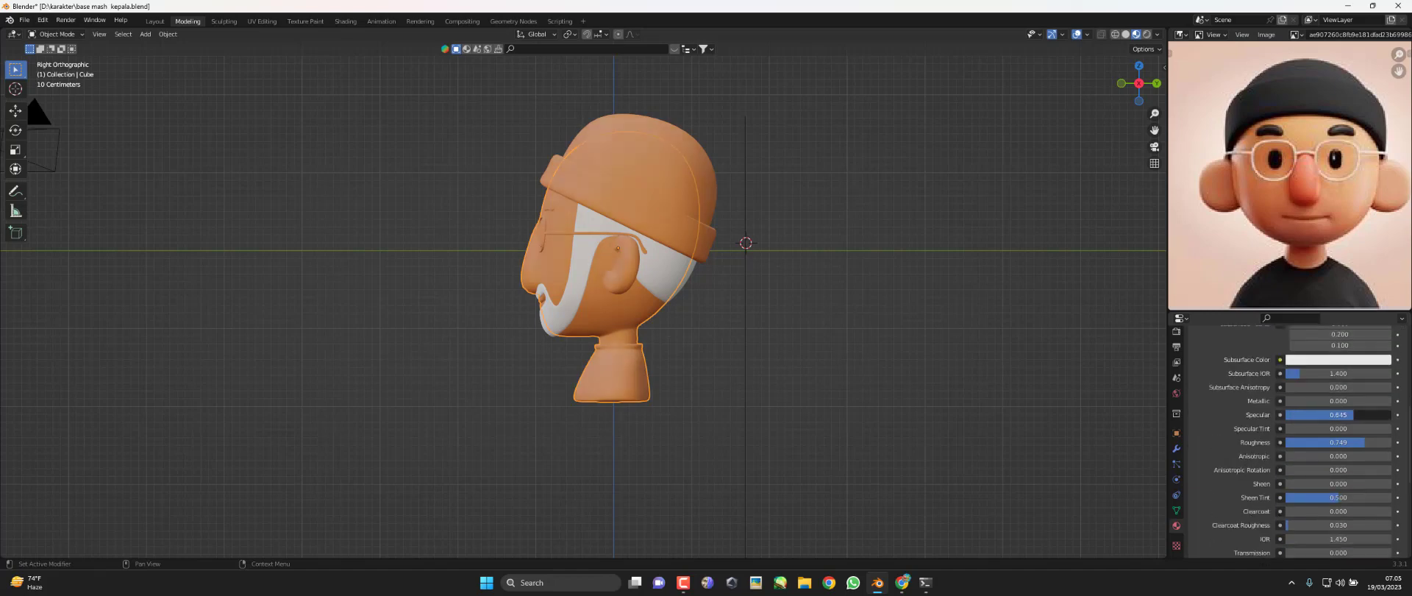
key(Escape)
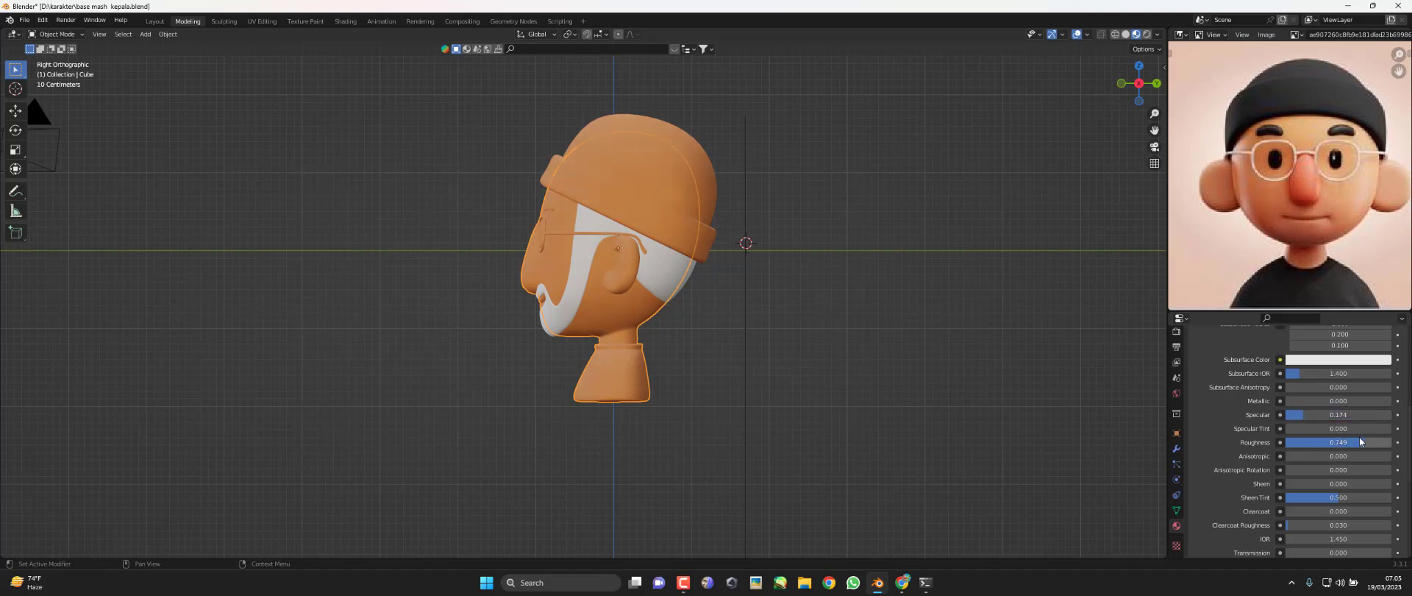
drag(1339, 442, 1316, 442)
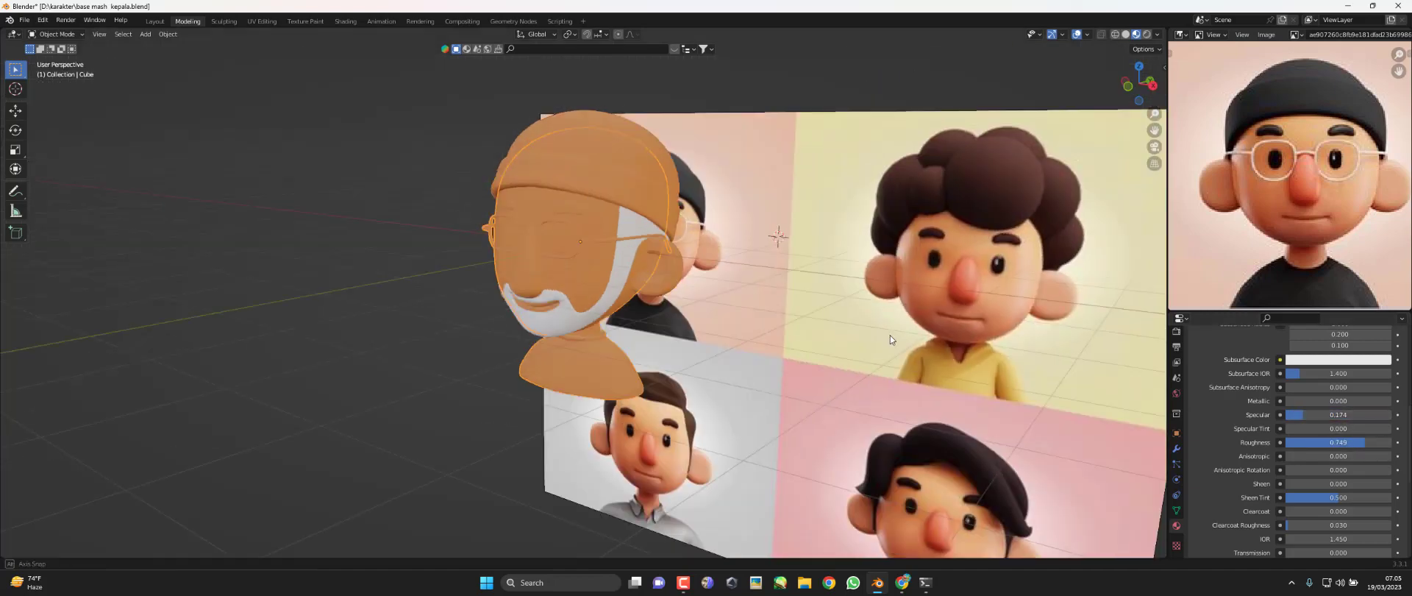
mouse_move(890, 335)
middle_down()
mouse_move(1021, 386)
mouse_move(937, 398)
middle_up()
mouse_move(1339, 442)
mouse_down()
mouse_move(1280, 442)
mouse_move(1352, 442)
mouse_up()
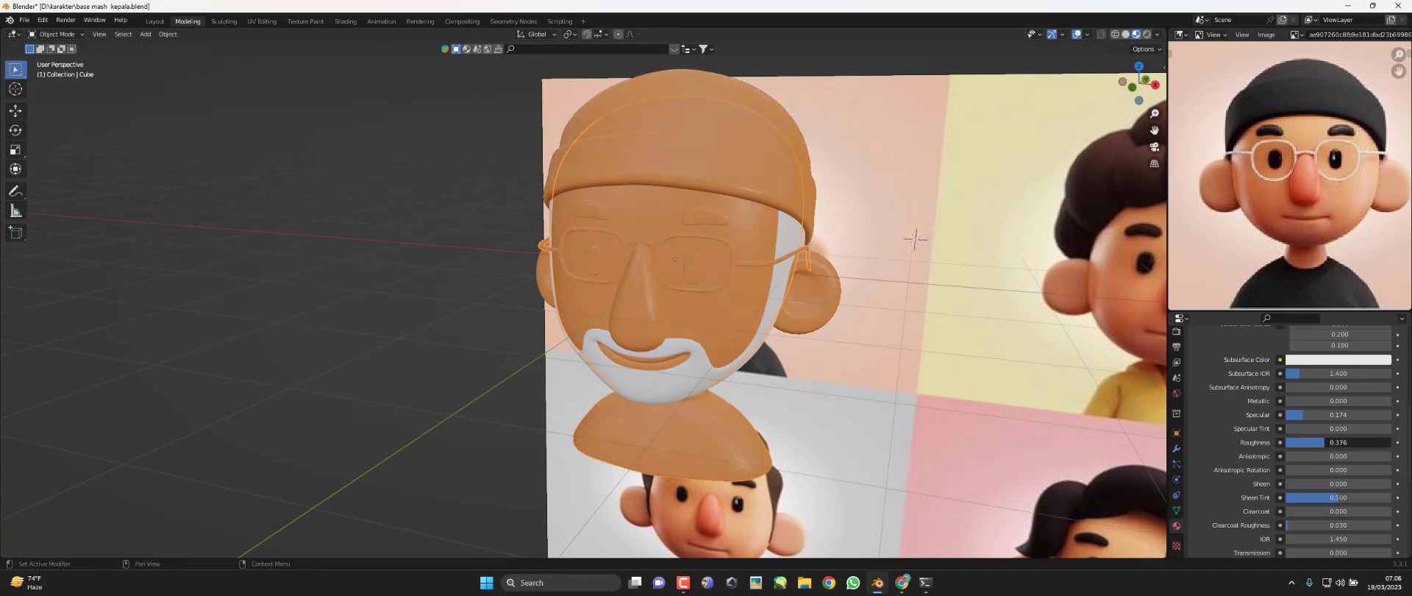
key(Escape)
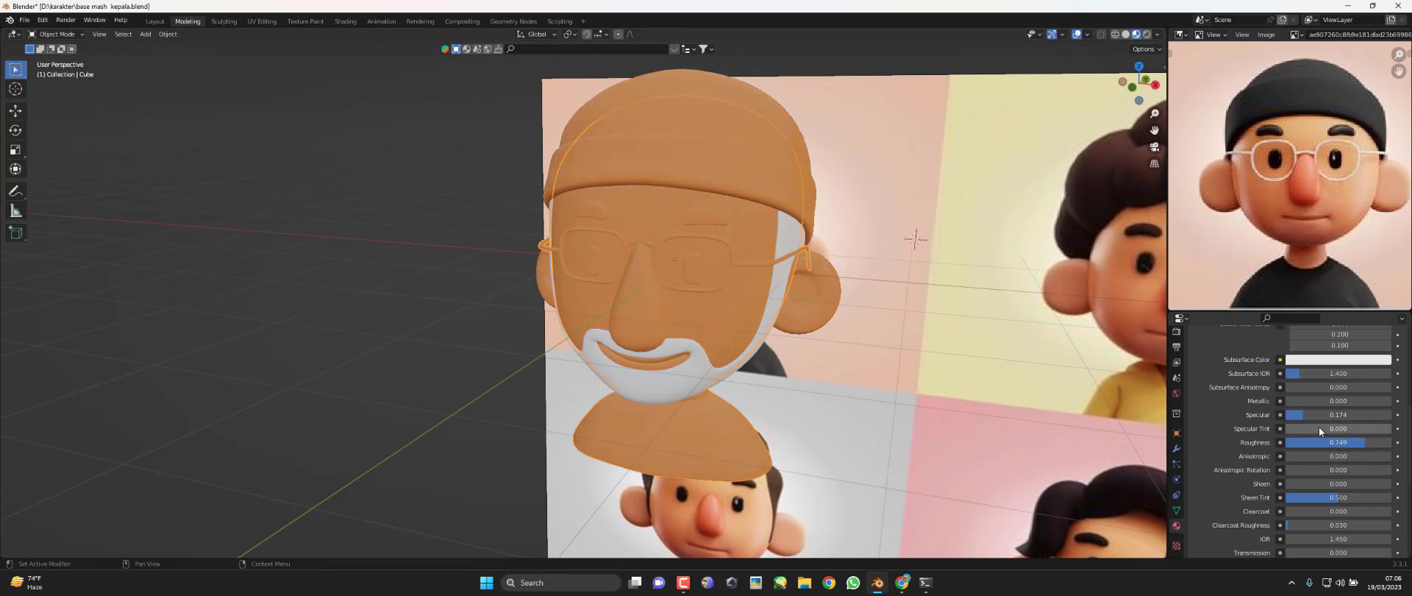
drag(1339, 415, 1379, 415)
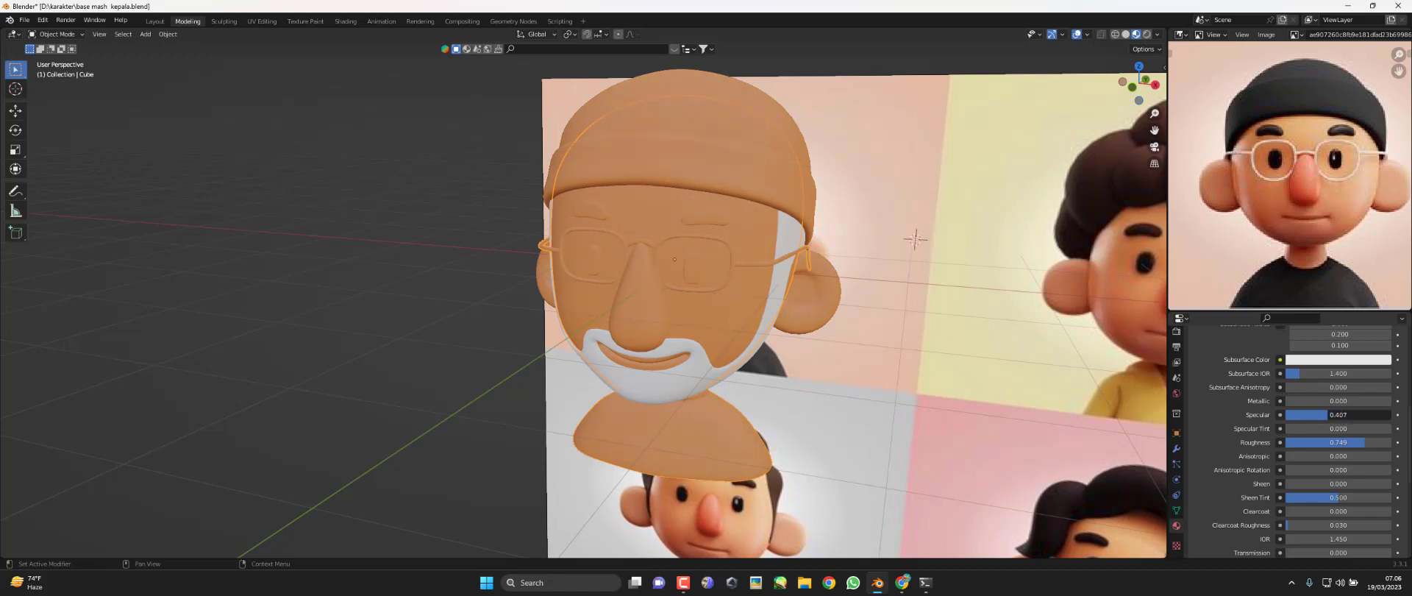
key(Escape)
middle_drag(831, 310, 872, 334)
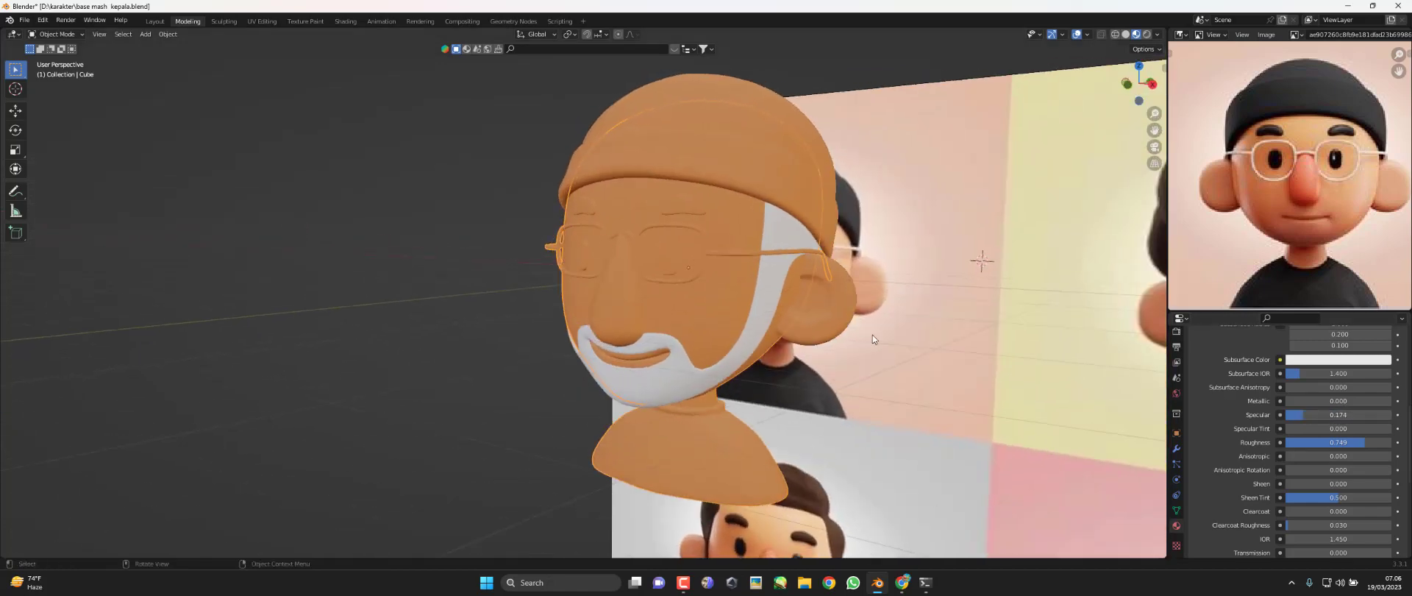
scroll(1244, 400, up, 4)
scroll(1244, 400, up, 5)
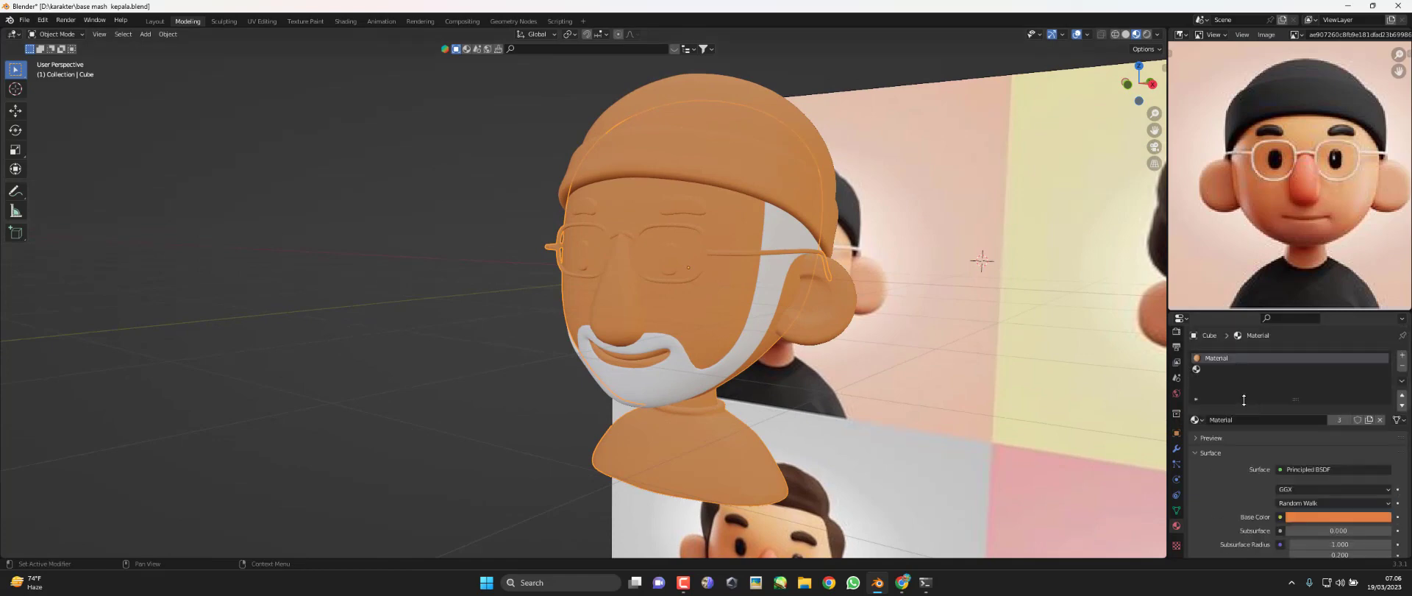
Create a new material in the second slot with a near-black Base Color
click(1210, 369)
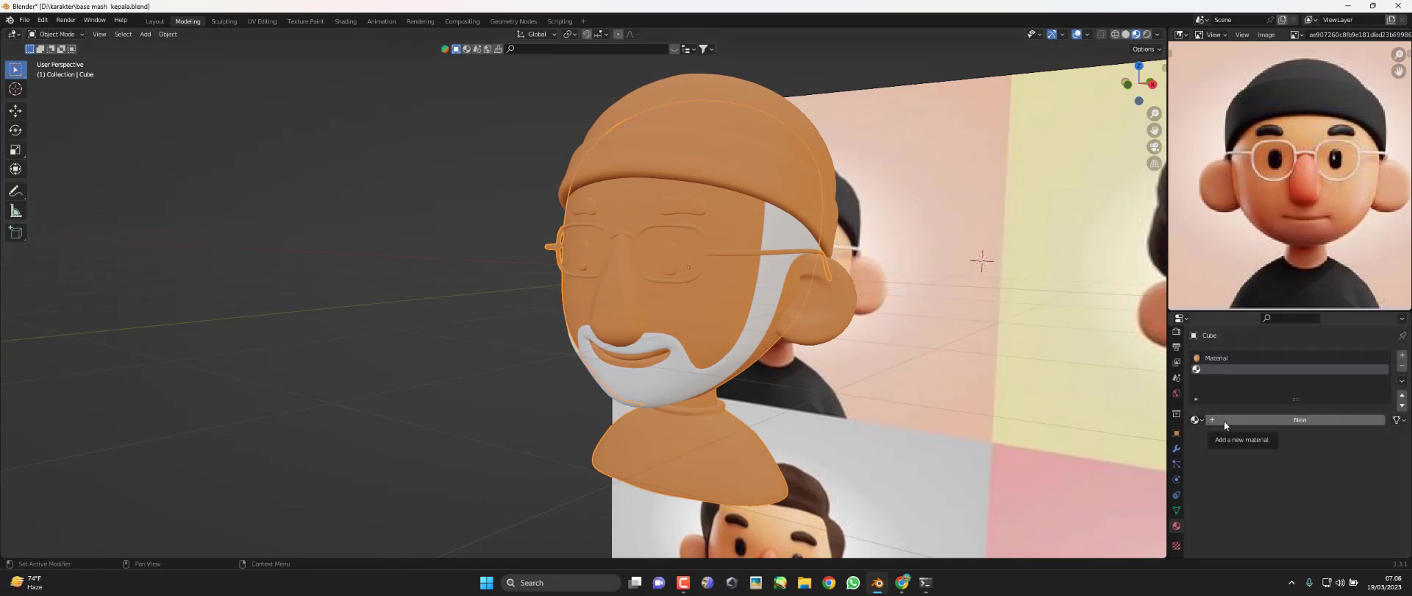
click(1224, 420)
click(1301, 431)
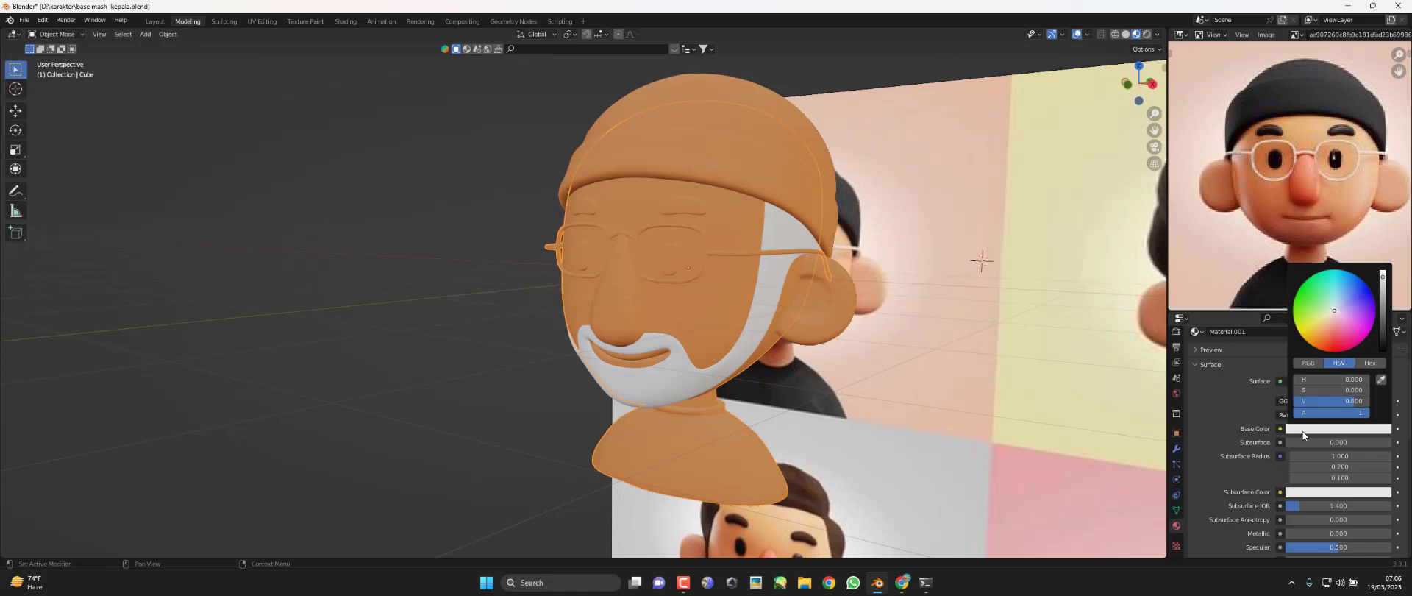
click(1382, 330)
drag(1382, 327, 1383, 337)
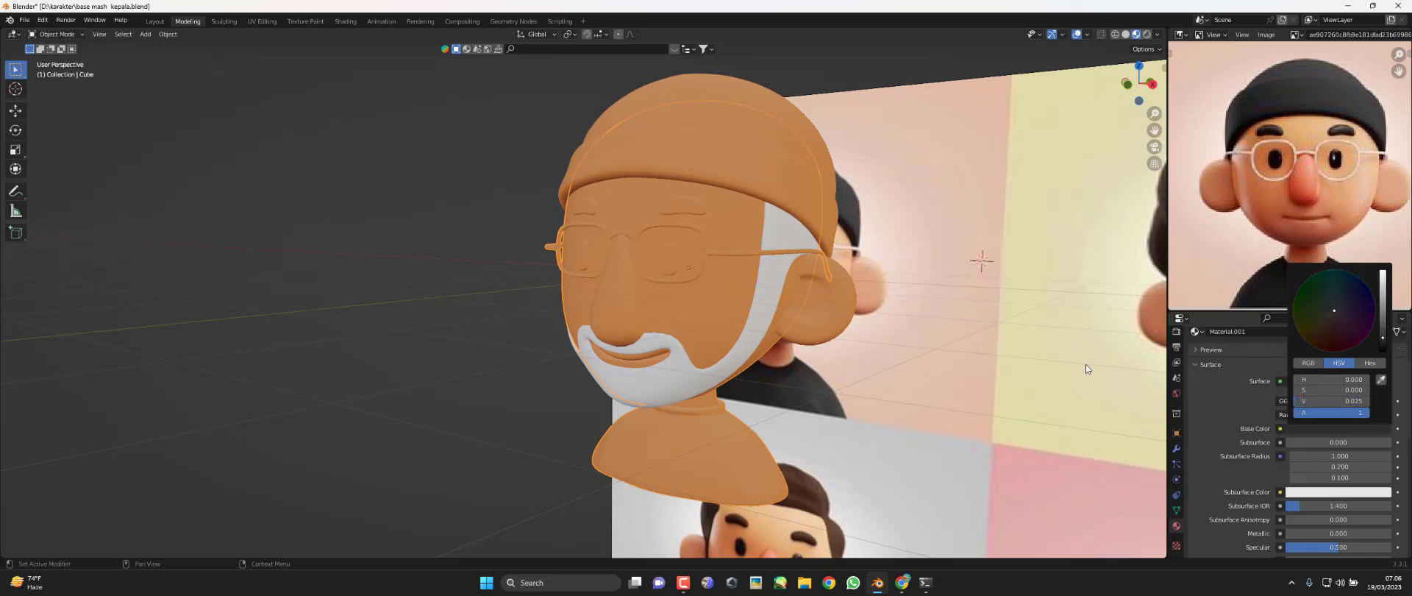
key(KP_3)
Assign the dark grey Material.001 to the beanie
click(753, 230)
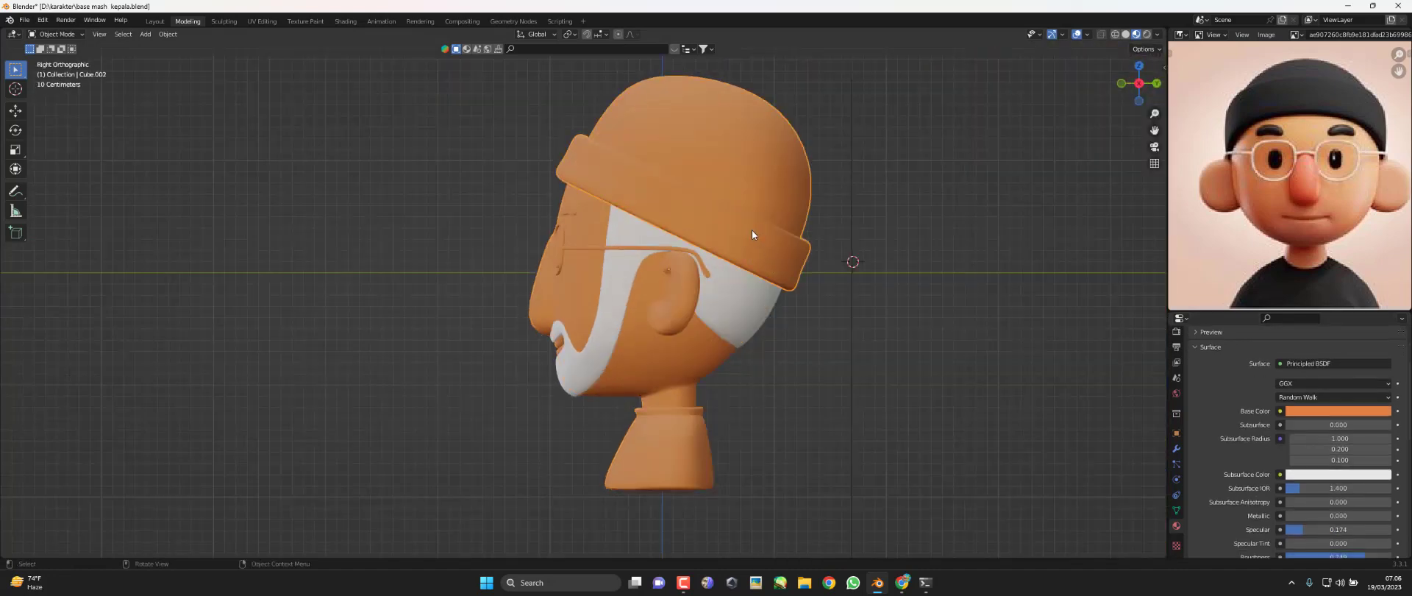
scroll(1276, 422, up, 3)
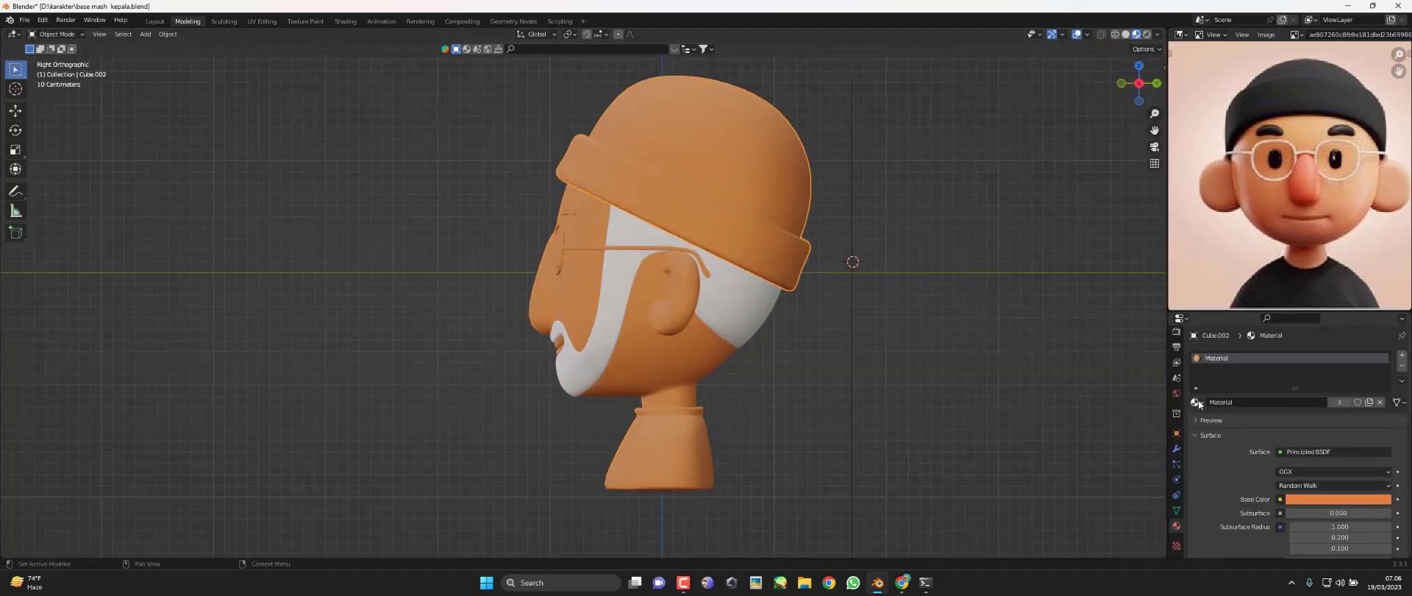
click(1197, 403)
click(1197, 402)
click(1227, 429)
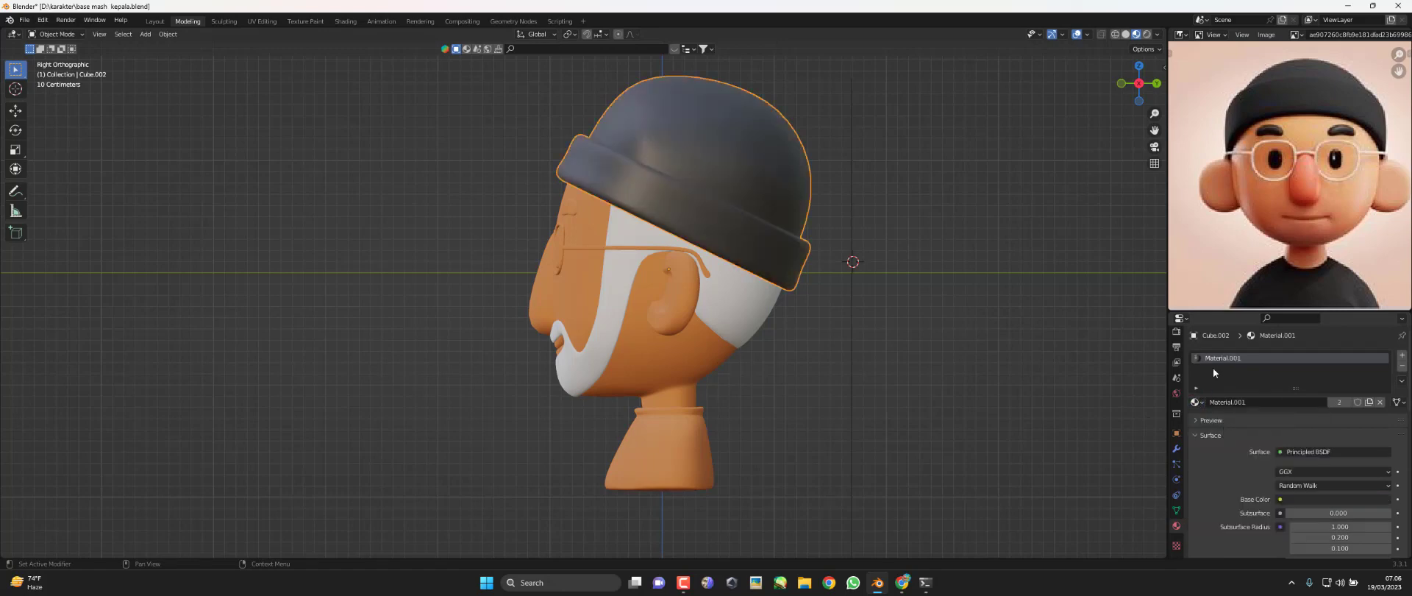
Lower the beanie's Specular to 0.236 and Roughness to 0.775
middle_drag(957, 295, 844, 289)
key(KP_1)
scroll(1312, 482, down, 3)
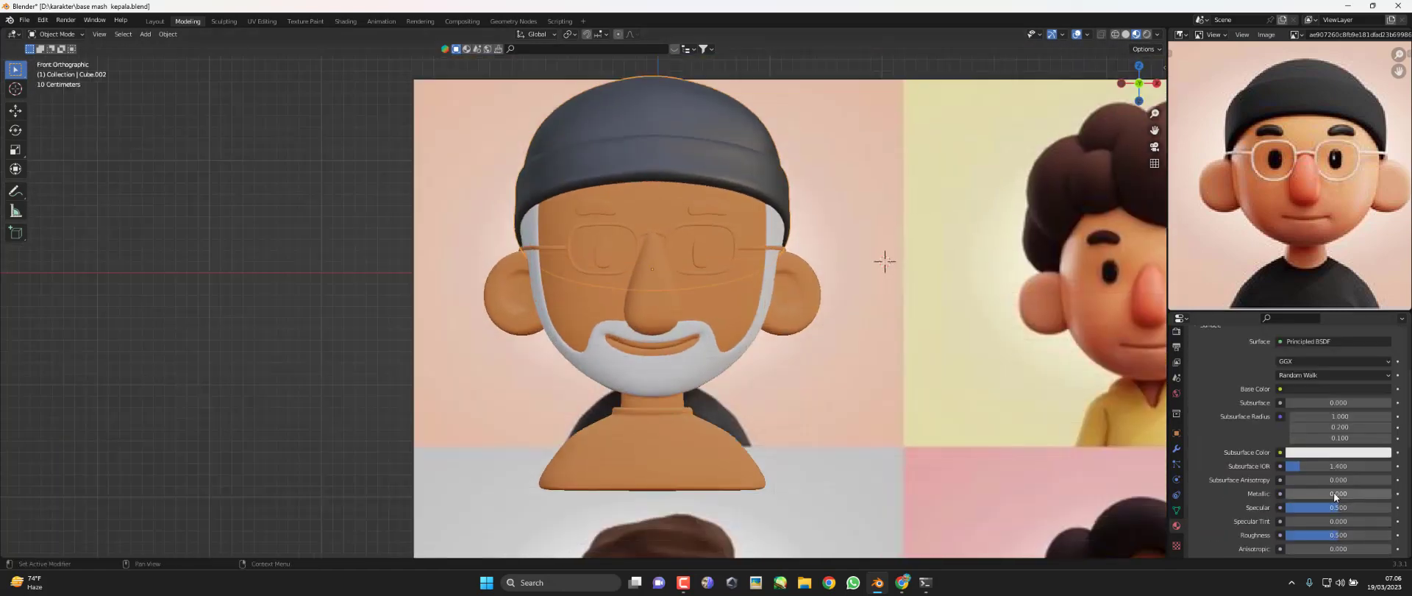
scroll(1335, 493, down, 3)
drag(1307, 447, 1277, 441)
drag(1339, 468, 1295, 469)
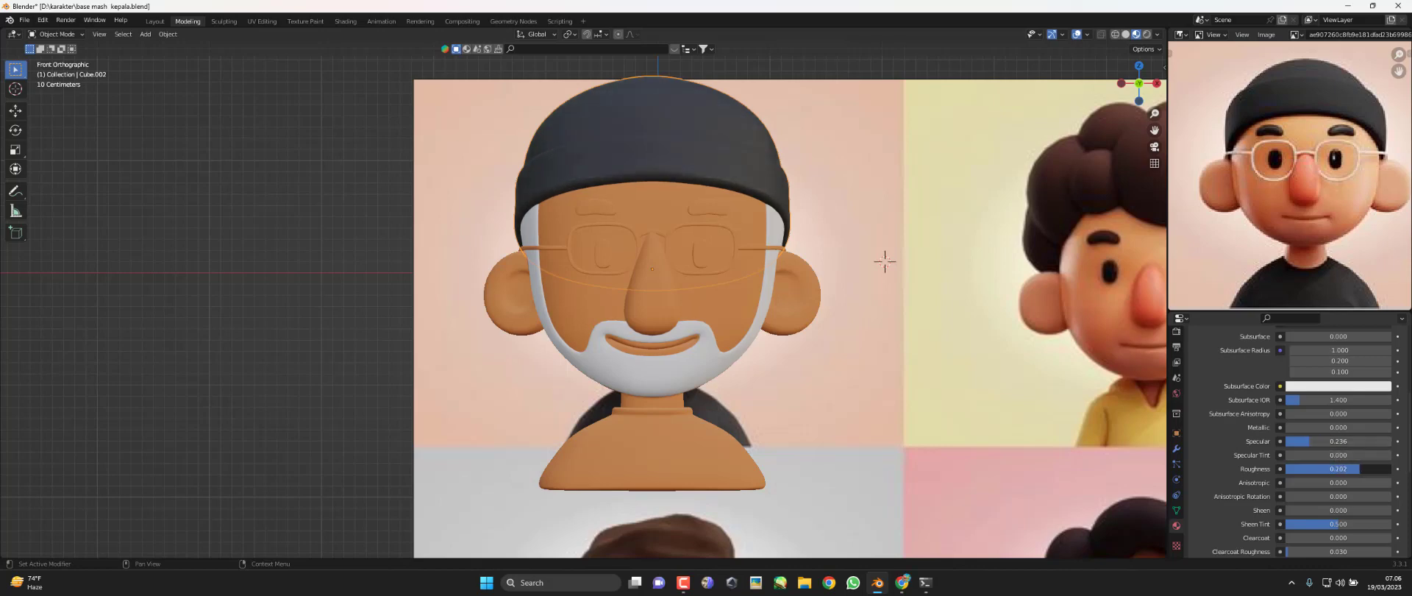
key(KP_3)
key(KP_1)
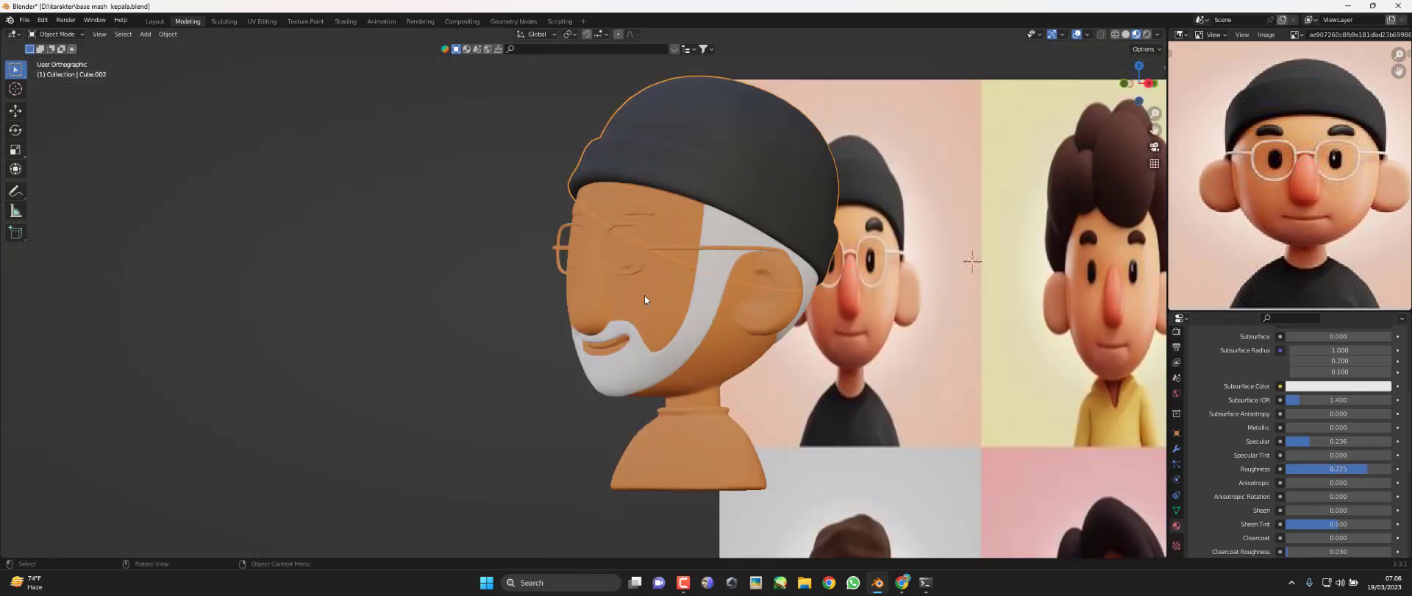
Select the beard mesh
scroll(687, 324, up, 2)
shift+scroll(689, 328, up, 2)
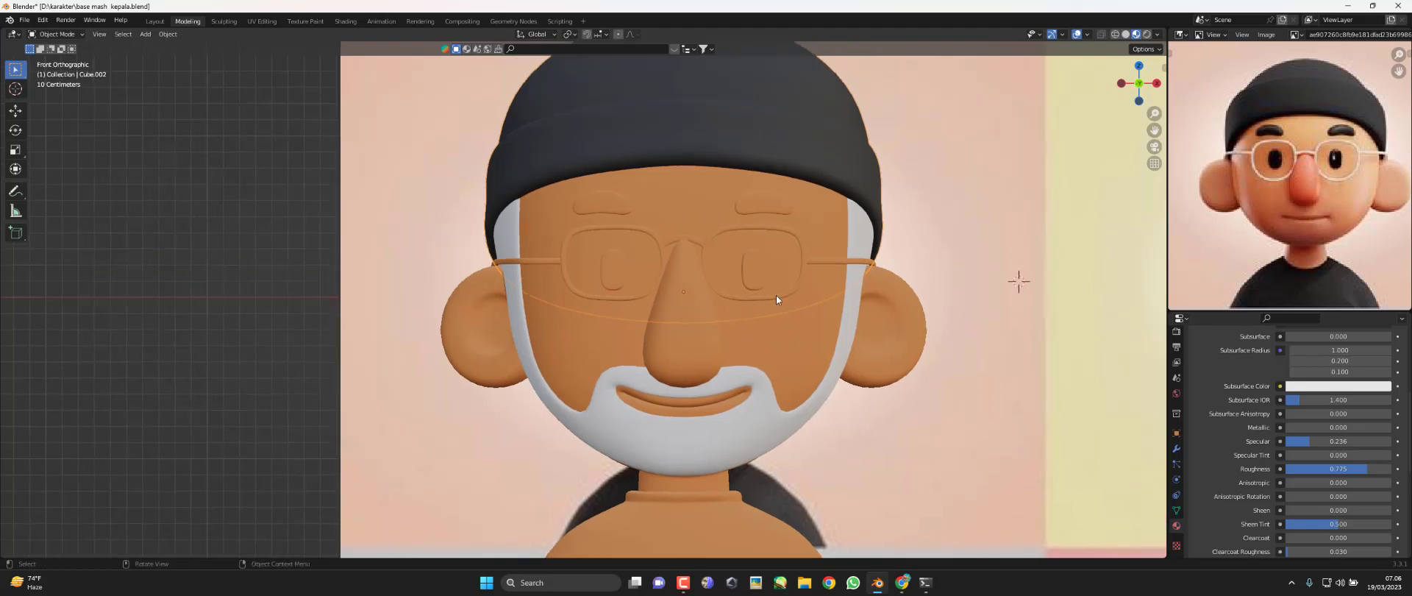
click(839, 338)
scroll(846, 361, down, 1)
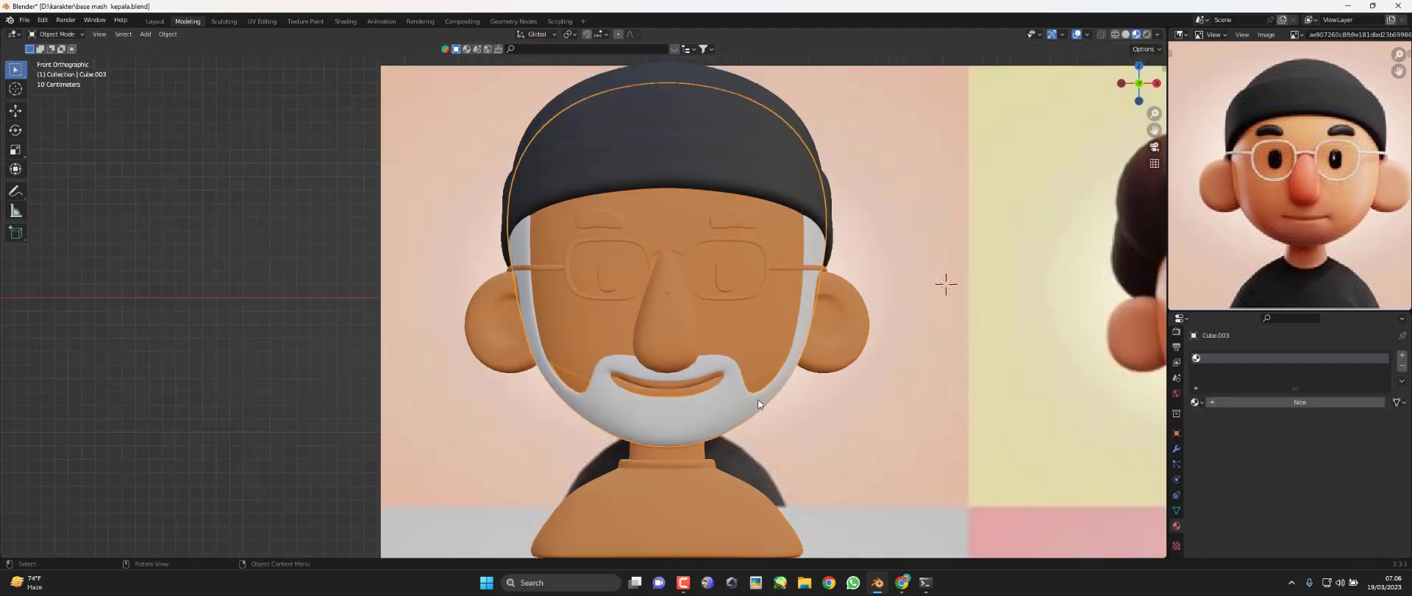
Give the beard the dark grey Material.001
key(KP_3)
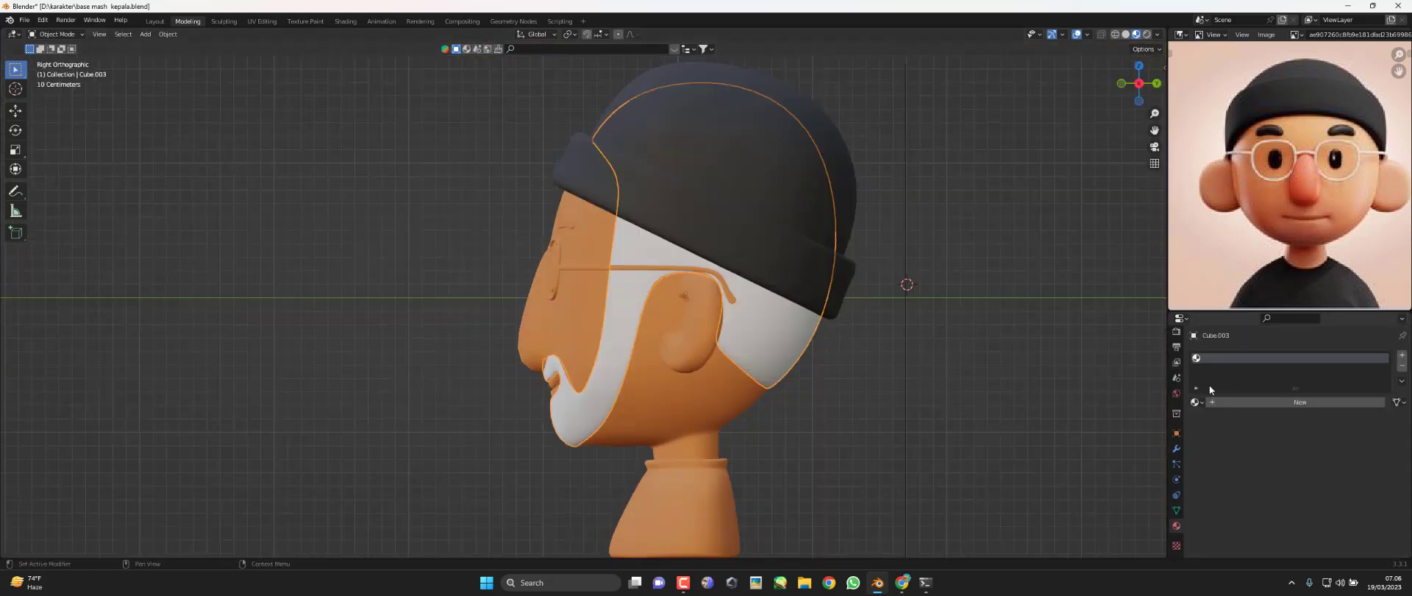
click(1196, 402)
click(1221, 429)
key(KP_1)
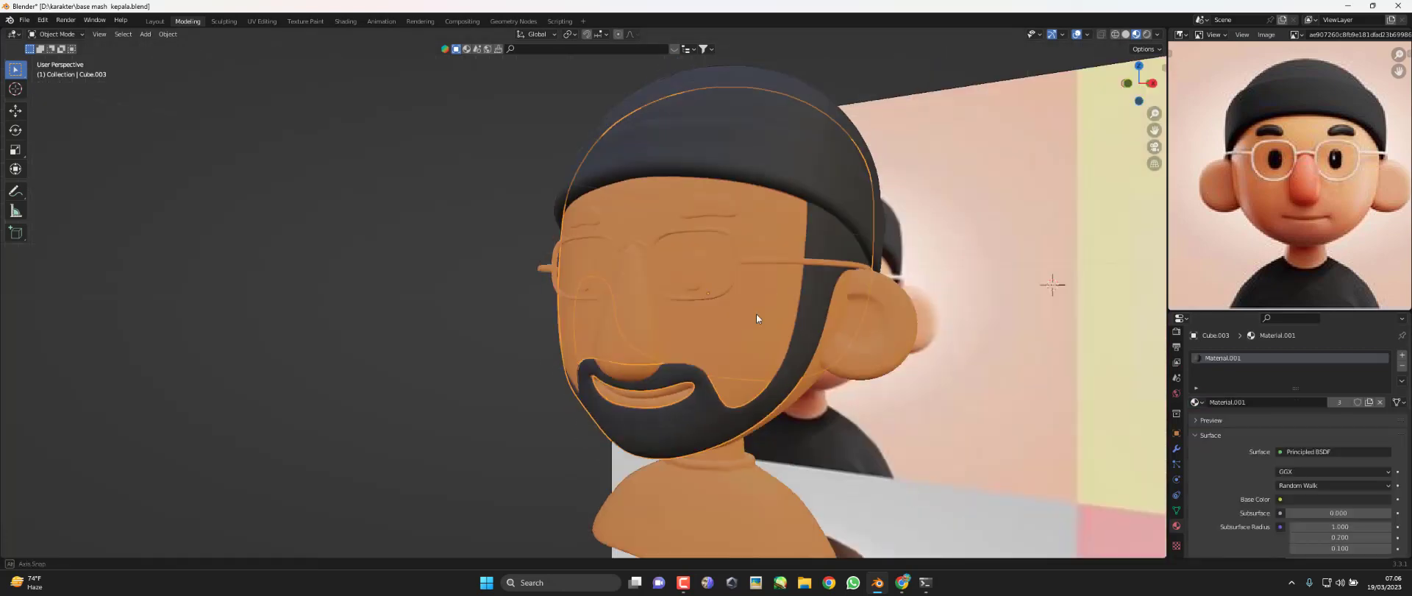
scroll(1260, 421, down, 3)
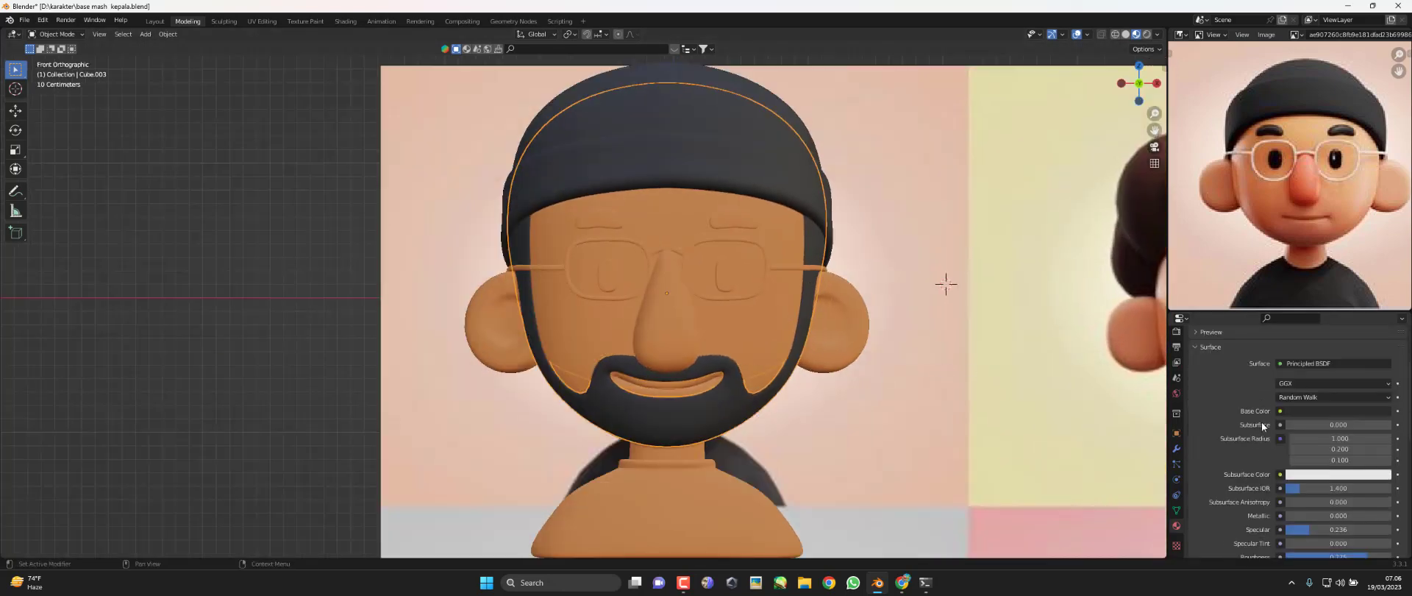
scroll(1260, 422, up, 3)
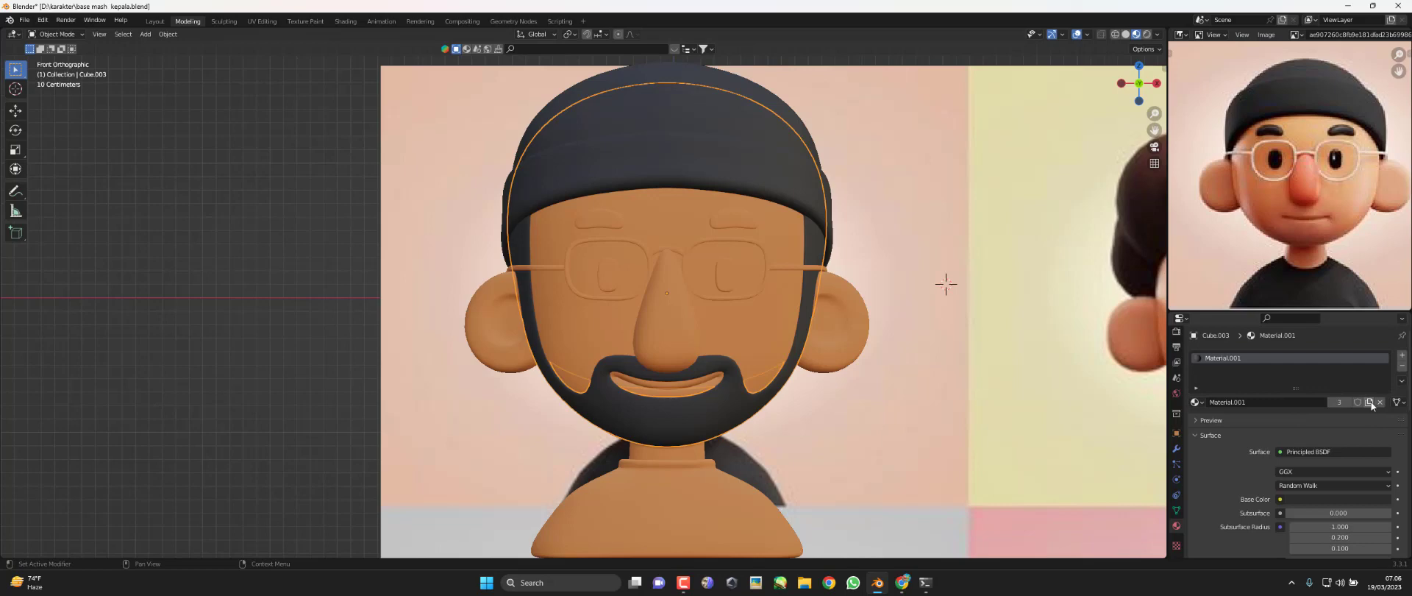
scroll(1346, 415, down, 3)
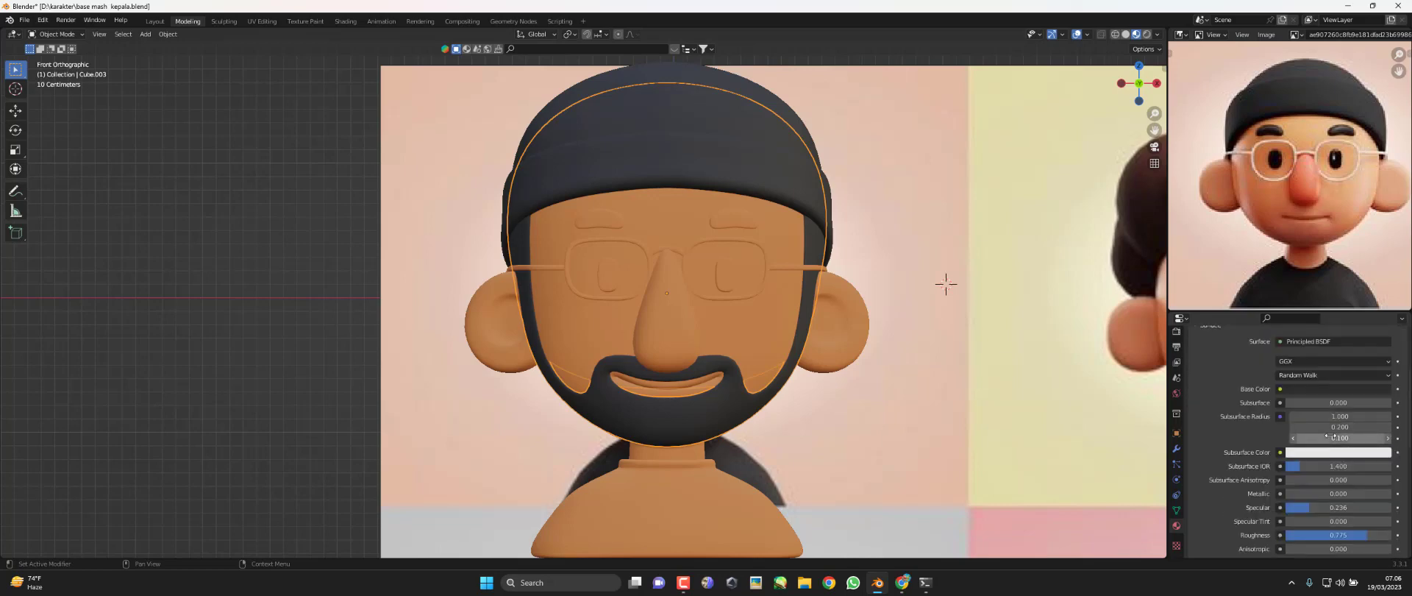
Eyedrop the skin colour into the beard's Base Color and darken it to brown (V 0.319)
click(1332, 410)
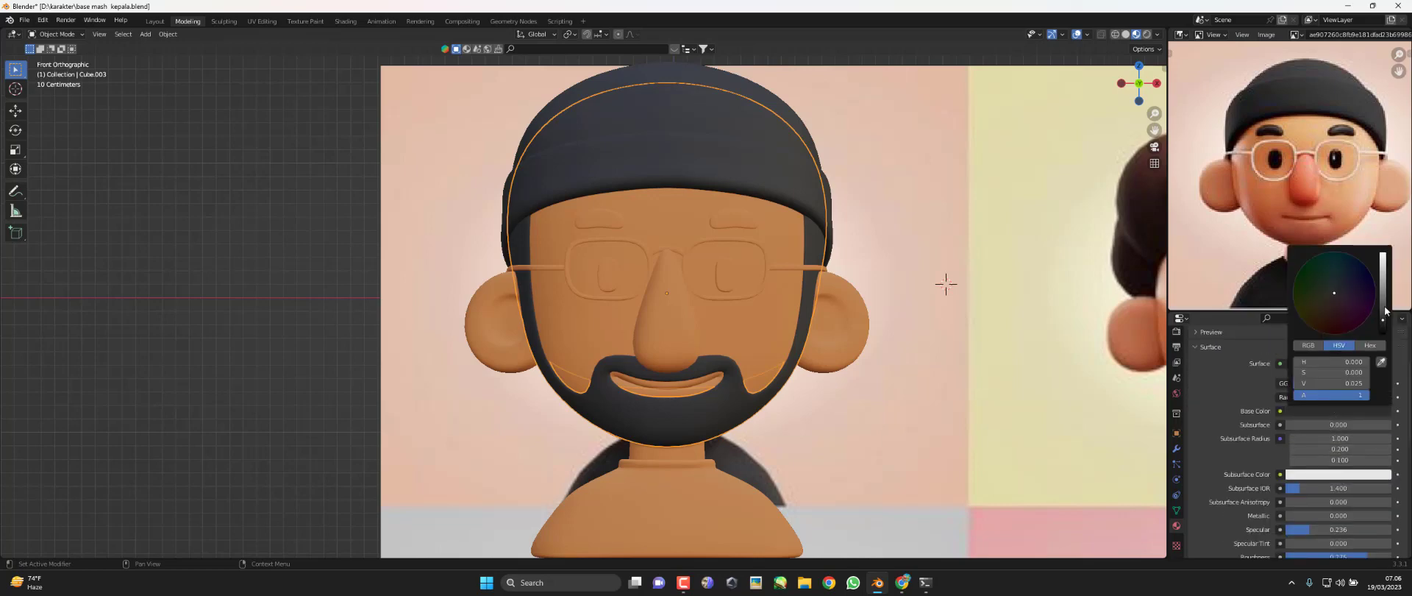
drag(1386, 310, 1383, 275)
click(1382, 360)
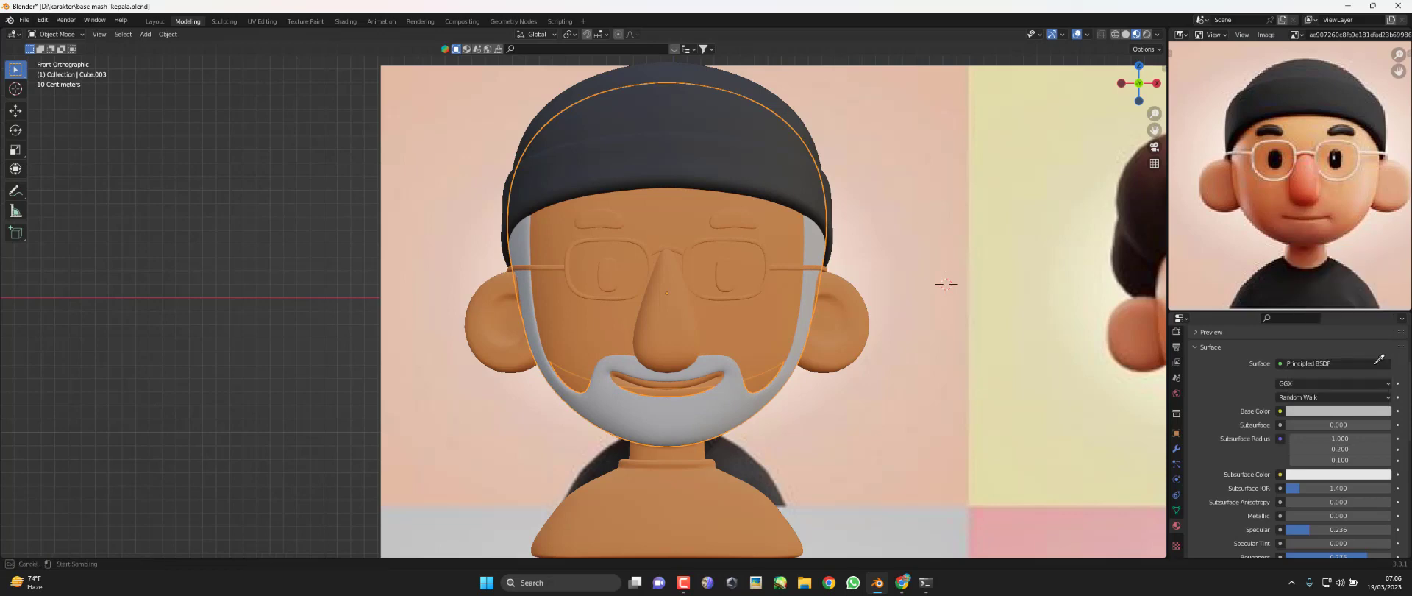
click(778, 340)
click(1324, 411)
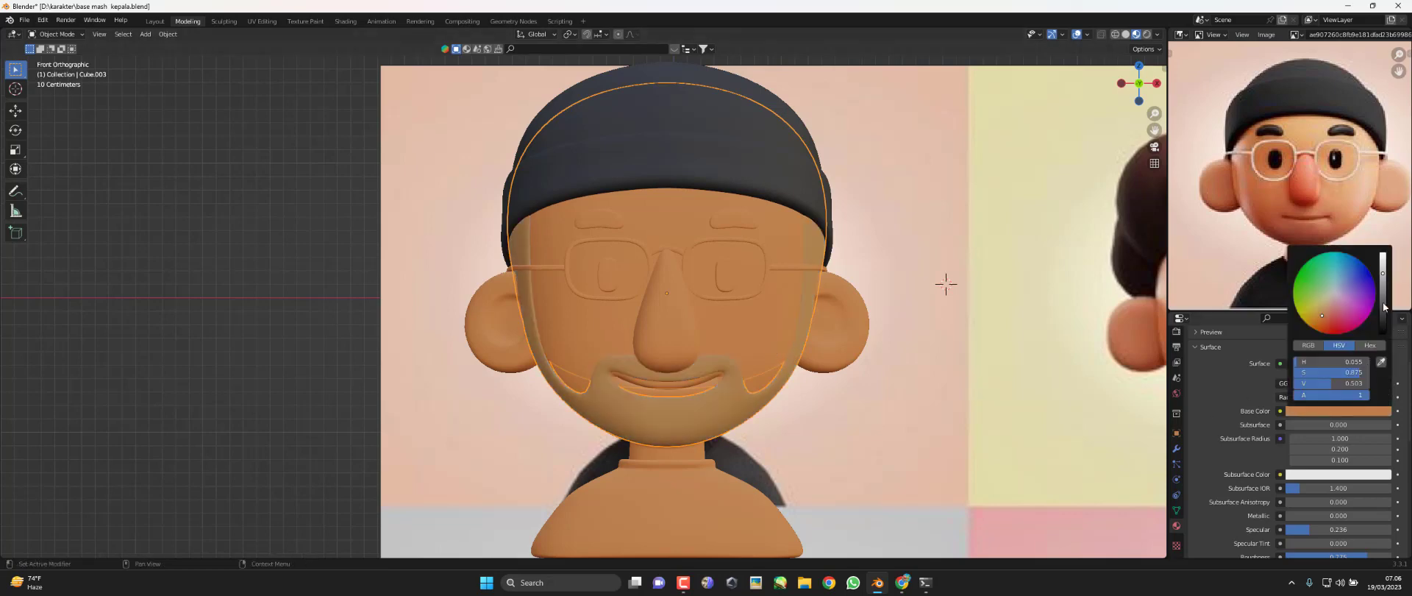
drag(1383, 287, 1383, 284)
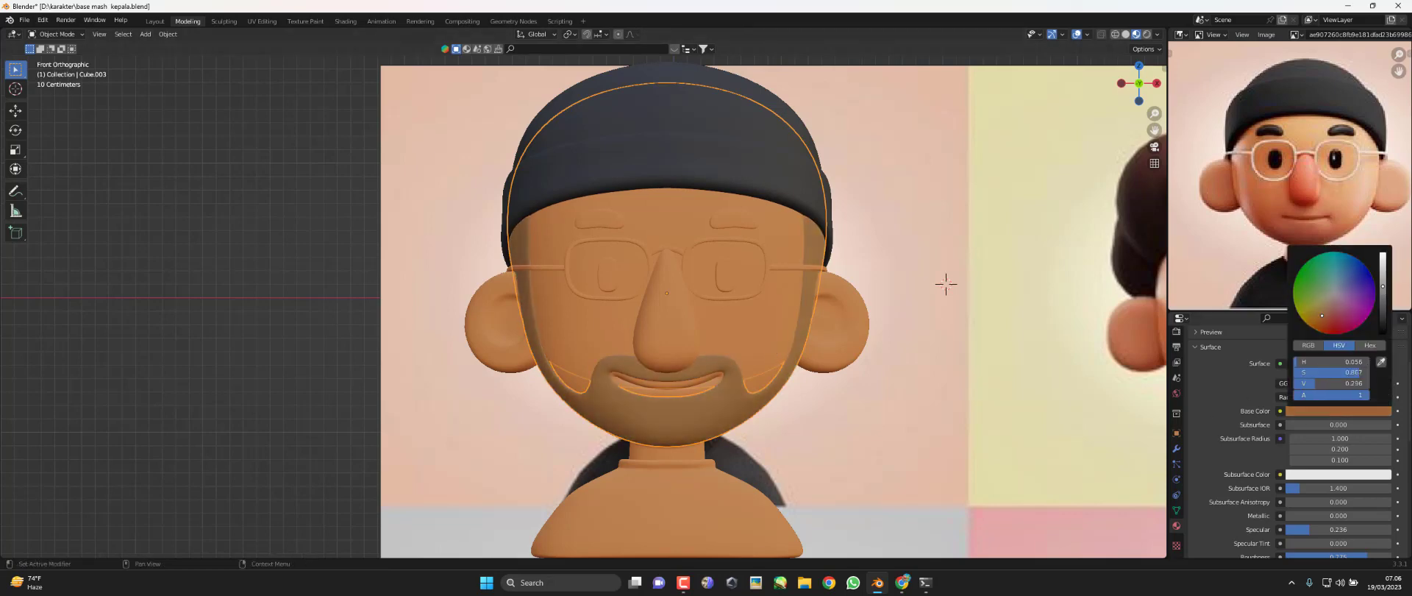
Select the head mesh and enter Edit Mode
mouse_move(899, 359)
middle_down()
mouse_move(708, 413)
mouse_move(698, 440)
middle_up()
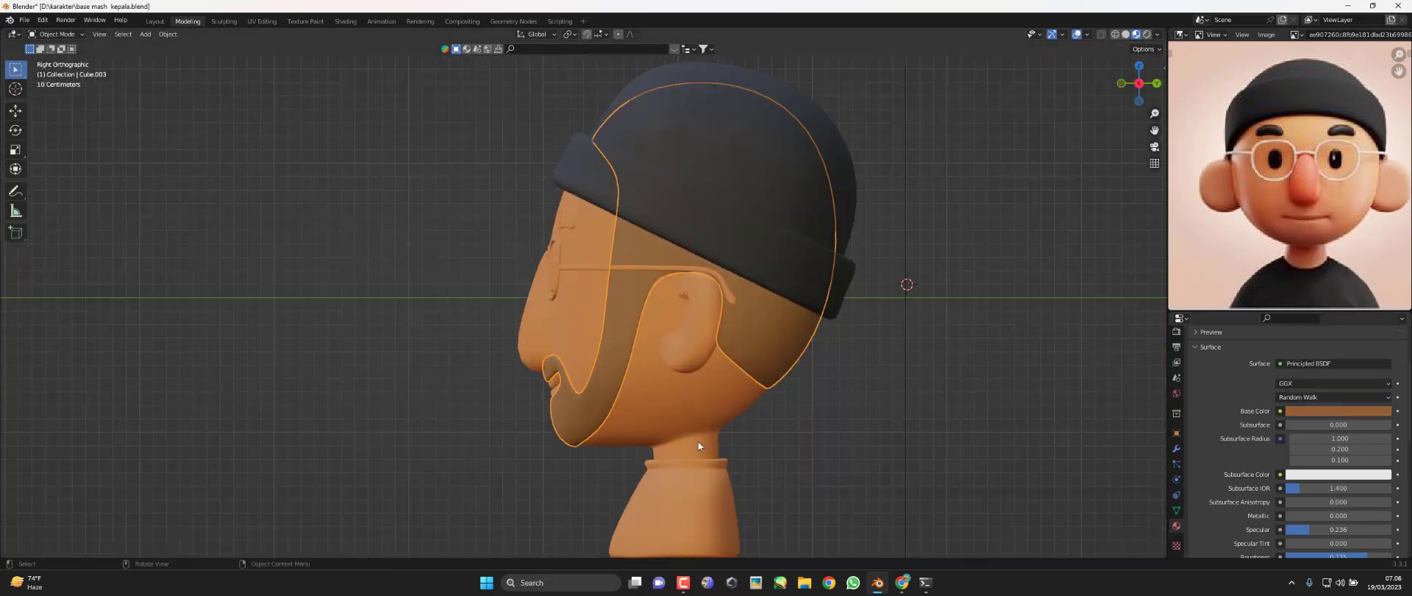
click(606, 370)
middle_drag(606, 370, 708, 374)
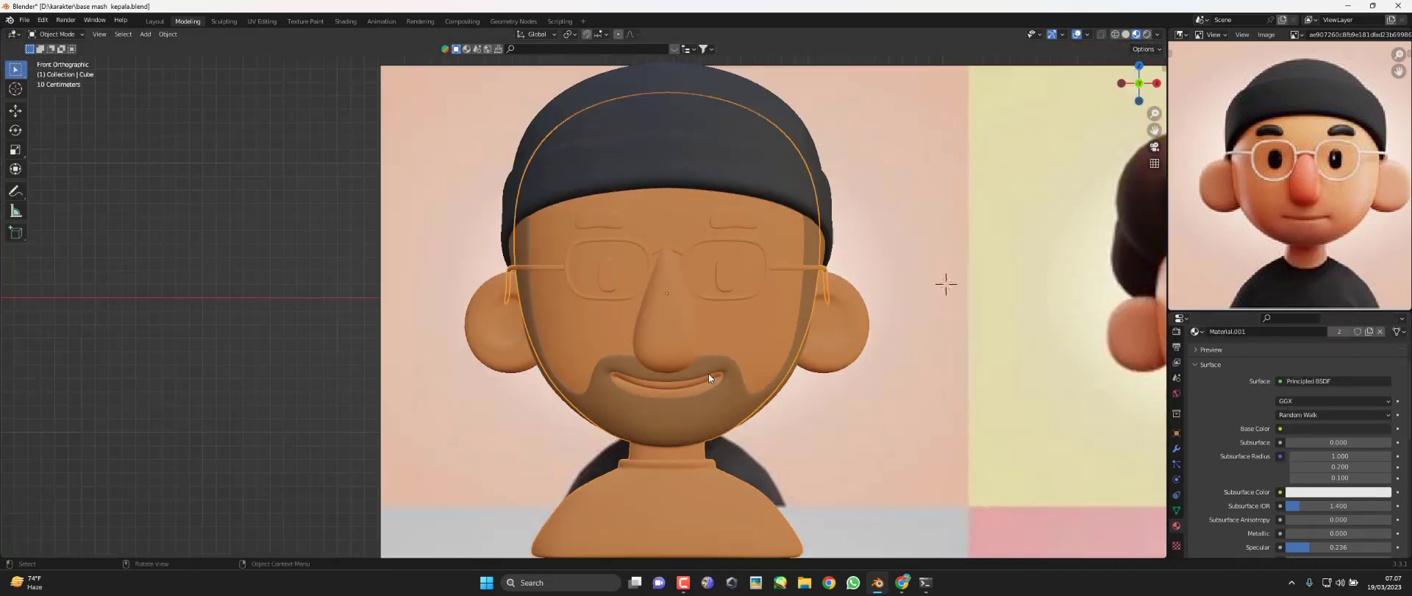
key(Tab)
Select the nose faces with L and assign them to a new material slot
key(l)
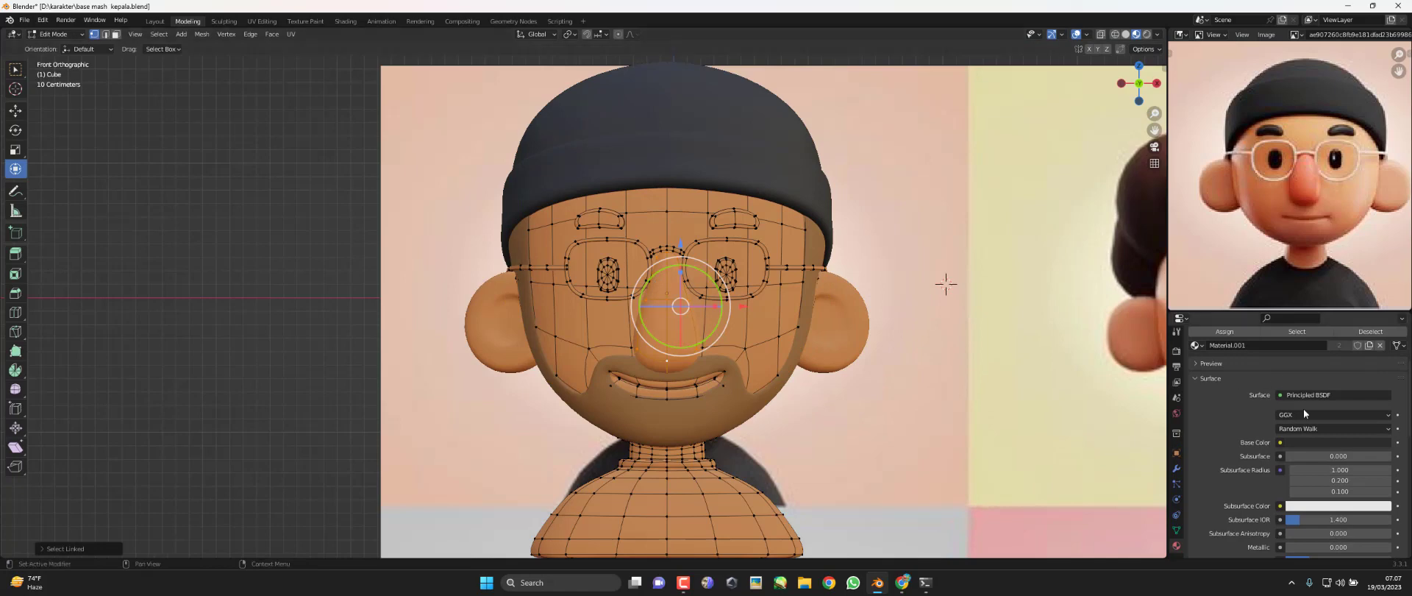
scroll(1241, 434, up, 3)
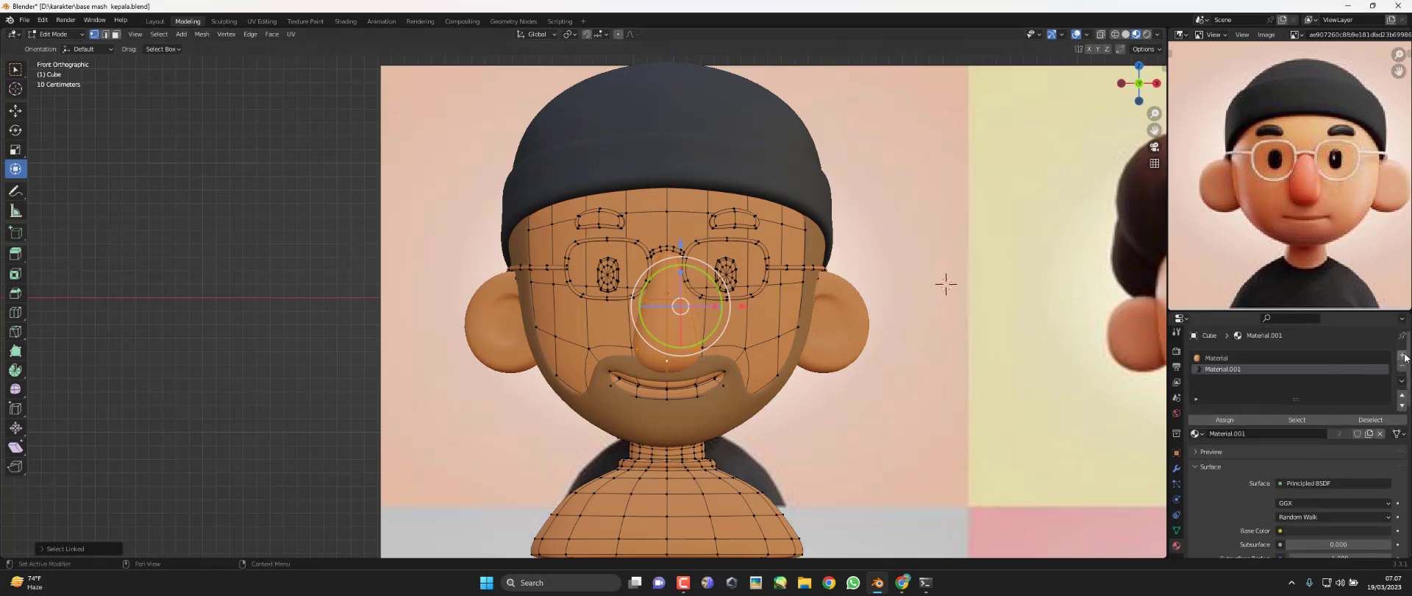
click(1402, 356)
click(1225, 419)
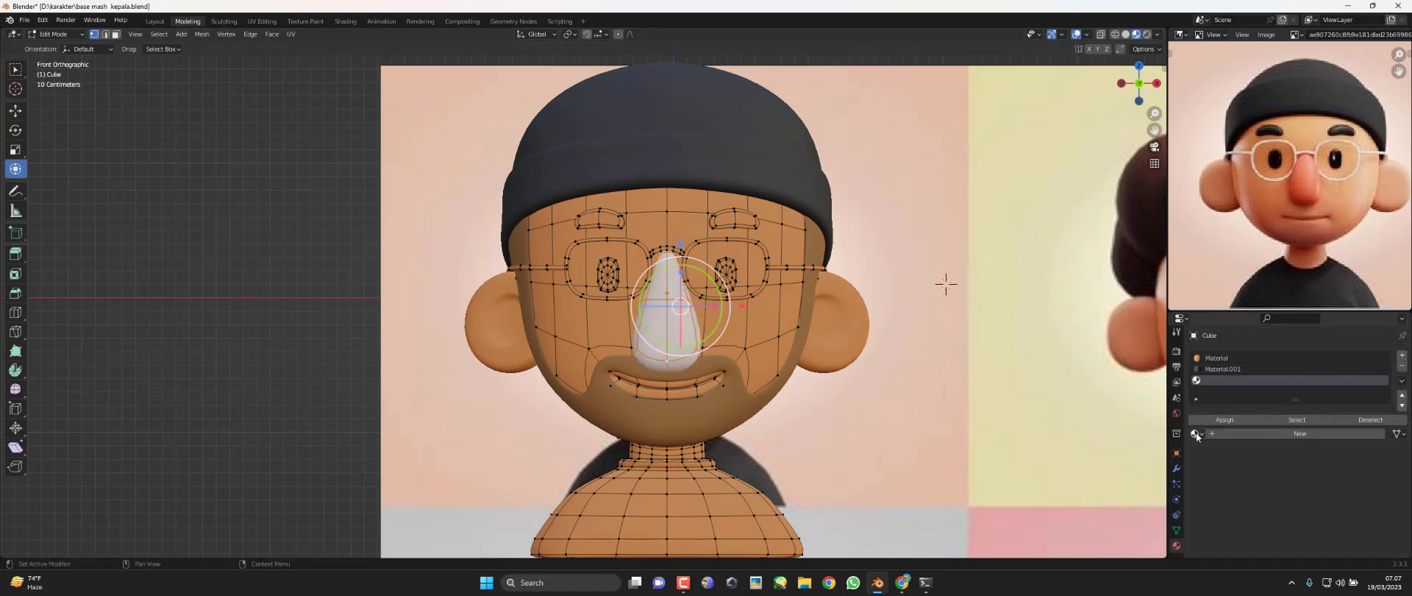
click(1196, 434)
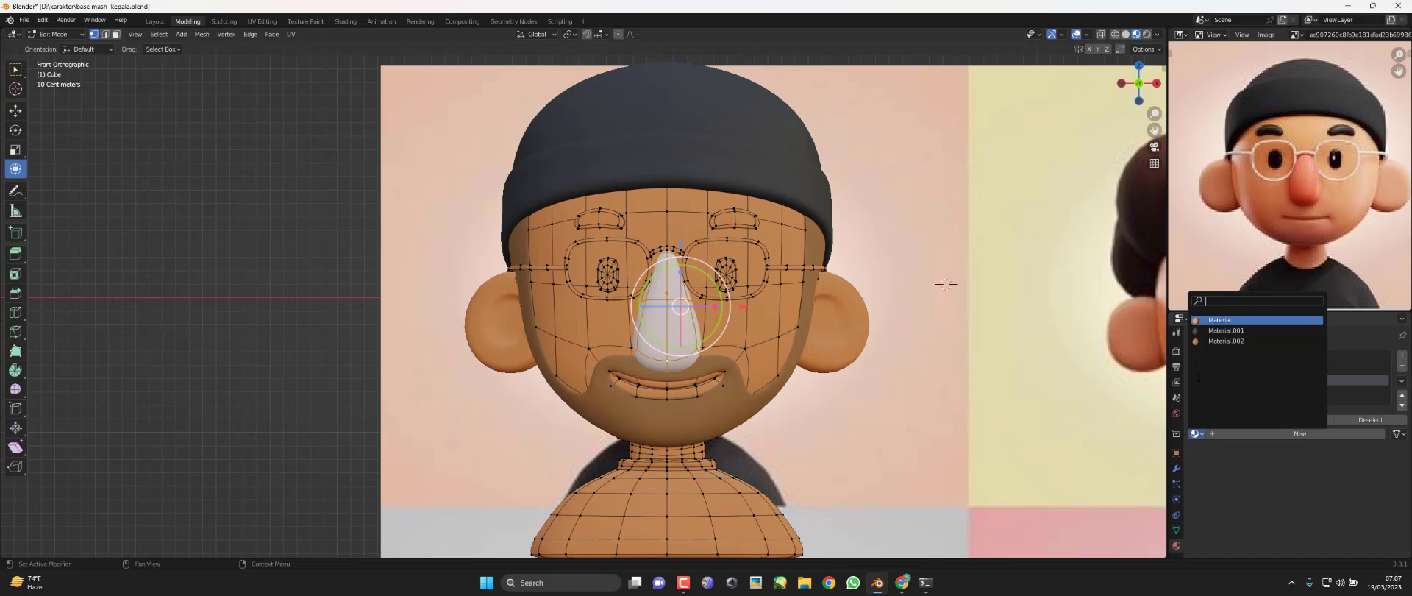
click(1241, 319)
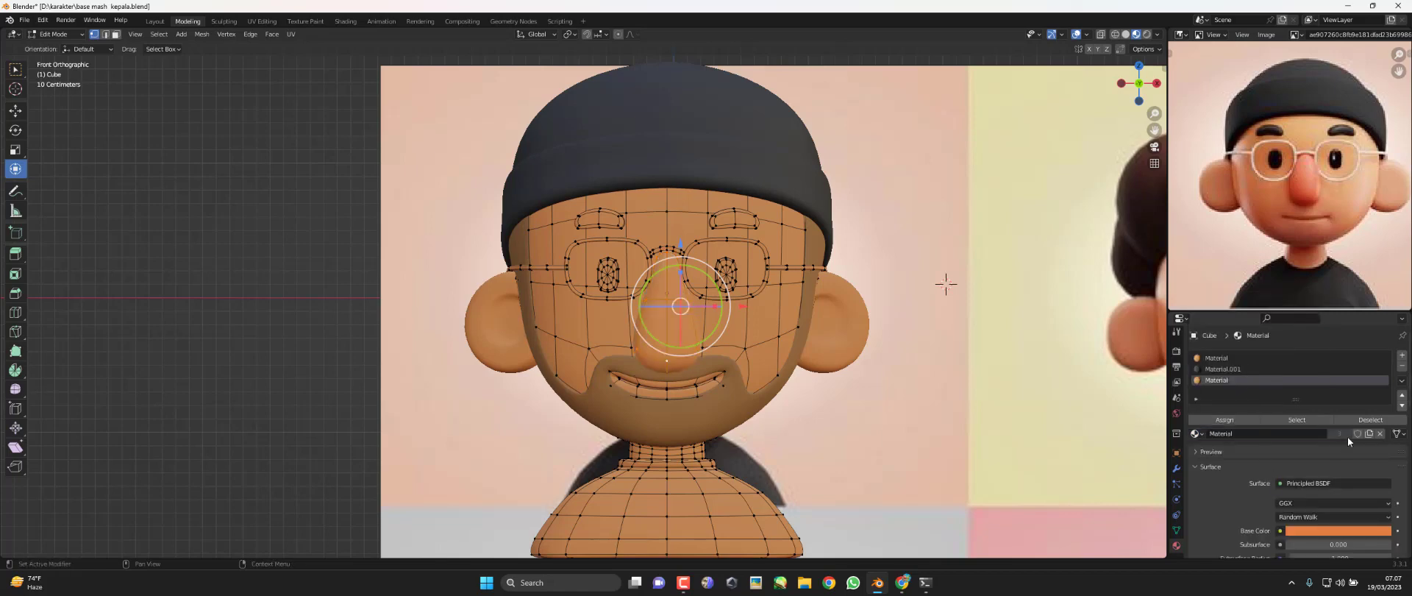
Create Material.003 for the nose with a reddish-orange Base Color
click(1369, 434)
scroll(1371, 451, down, 1)
click(1361, 509)
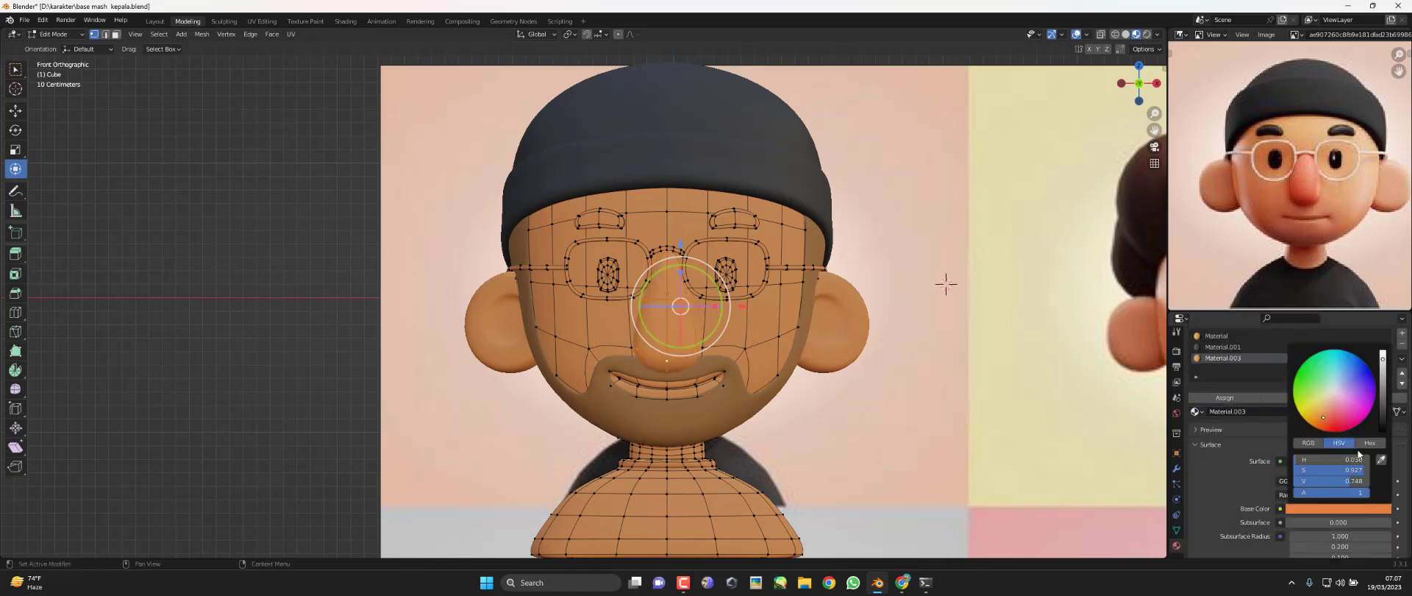
drag(1331, 419, 1330, 423)
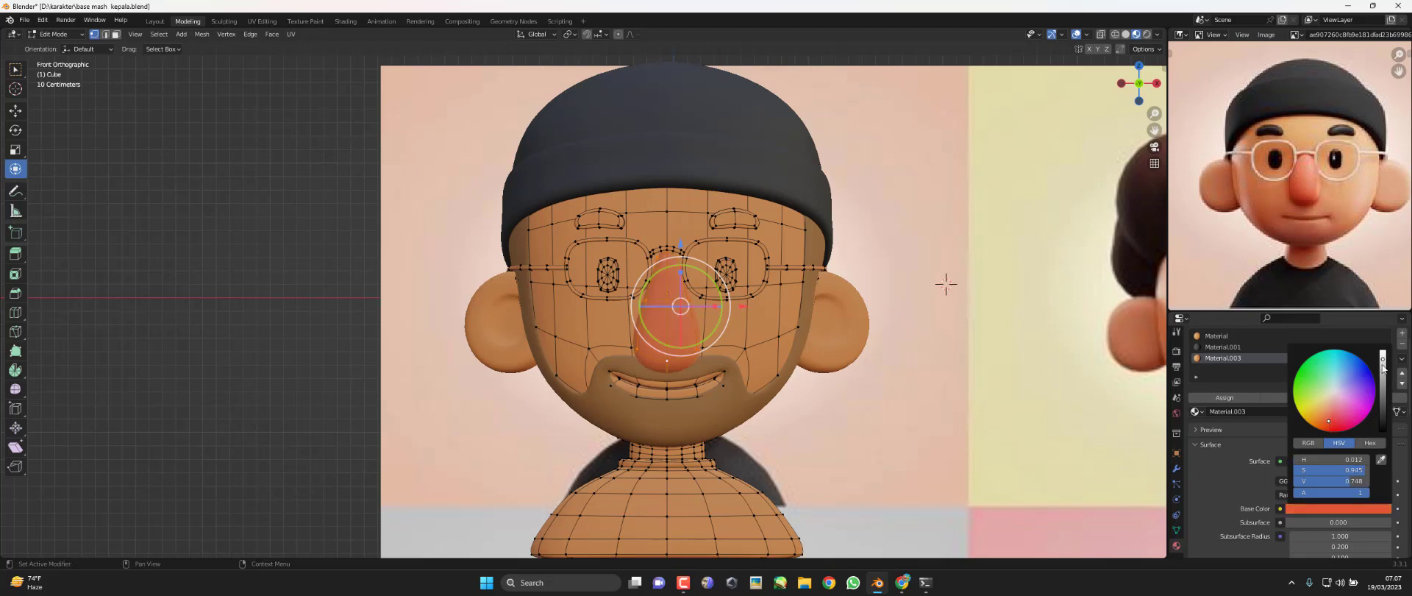
drag(1383, 368, 1384, 358)
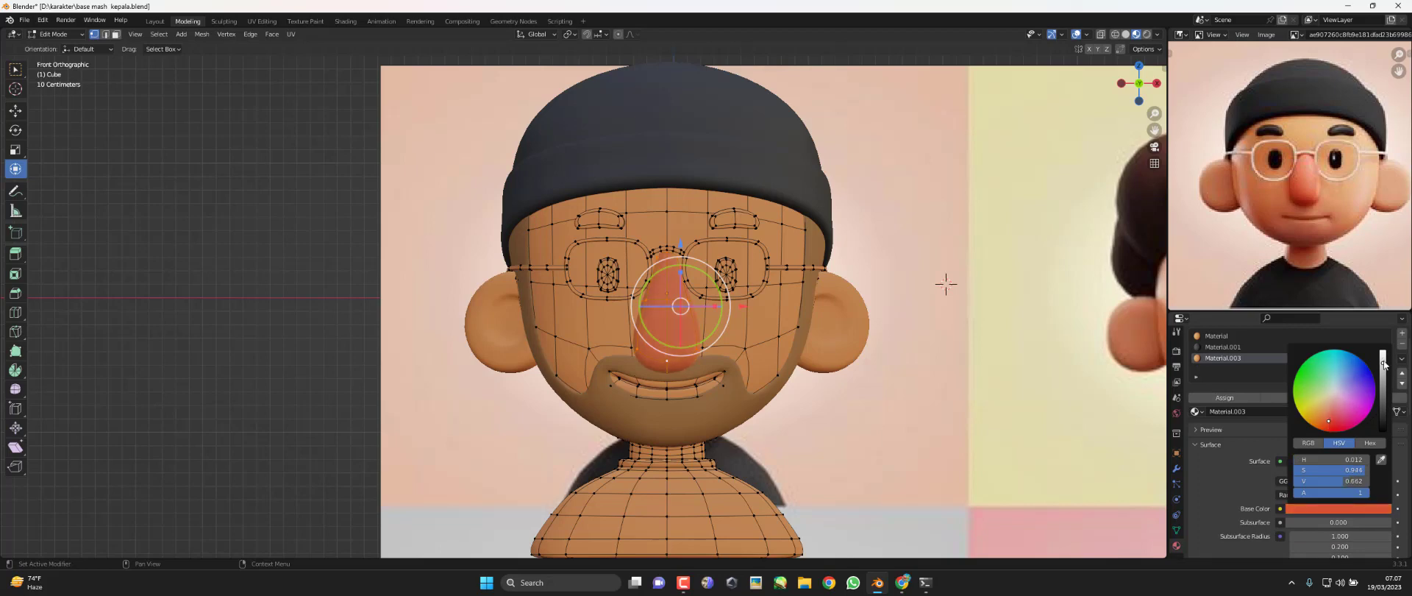
click(1320, 424)
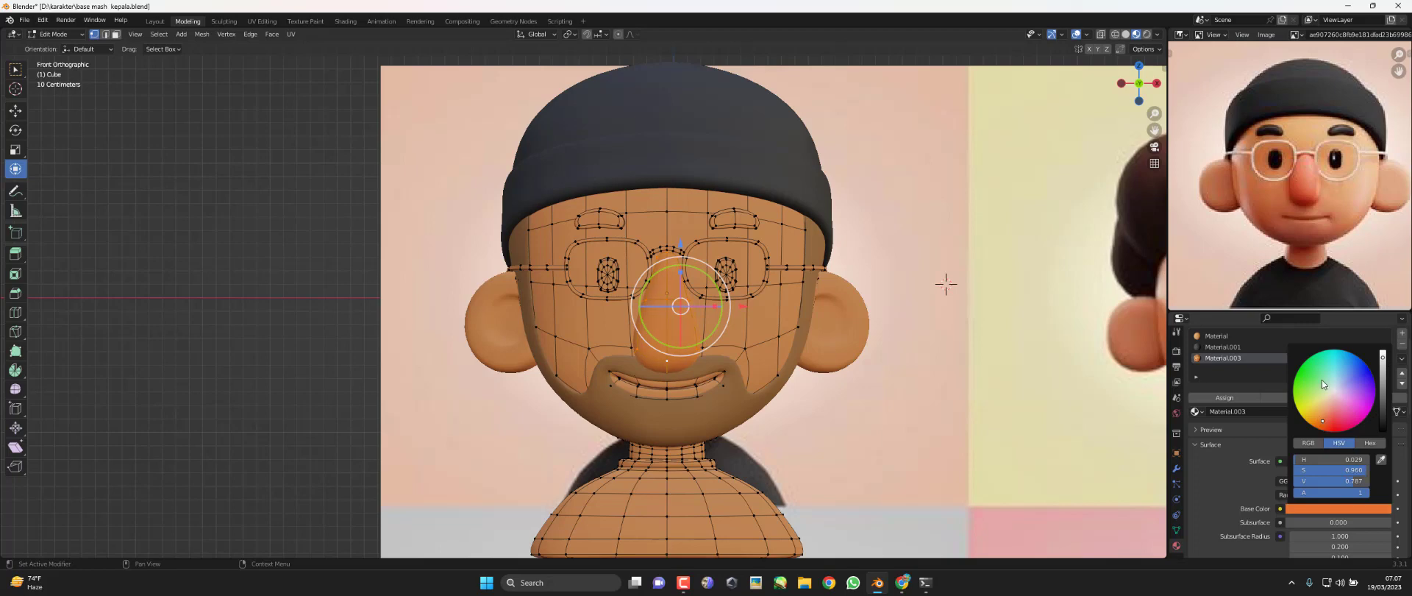
Shift the nose's Material.003 base colour to a redder, deeper orange and check it in Object Mode
key(Tab)
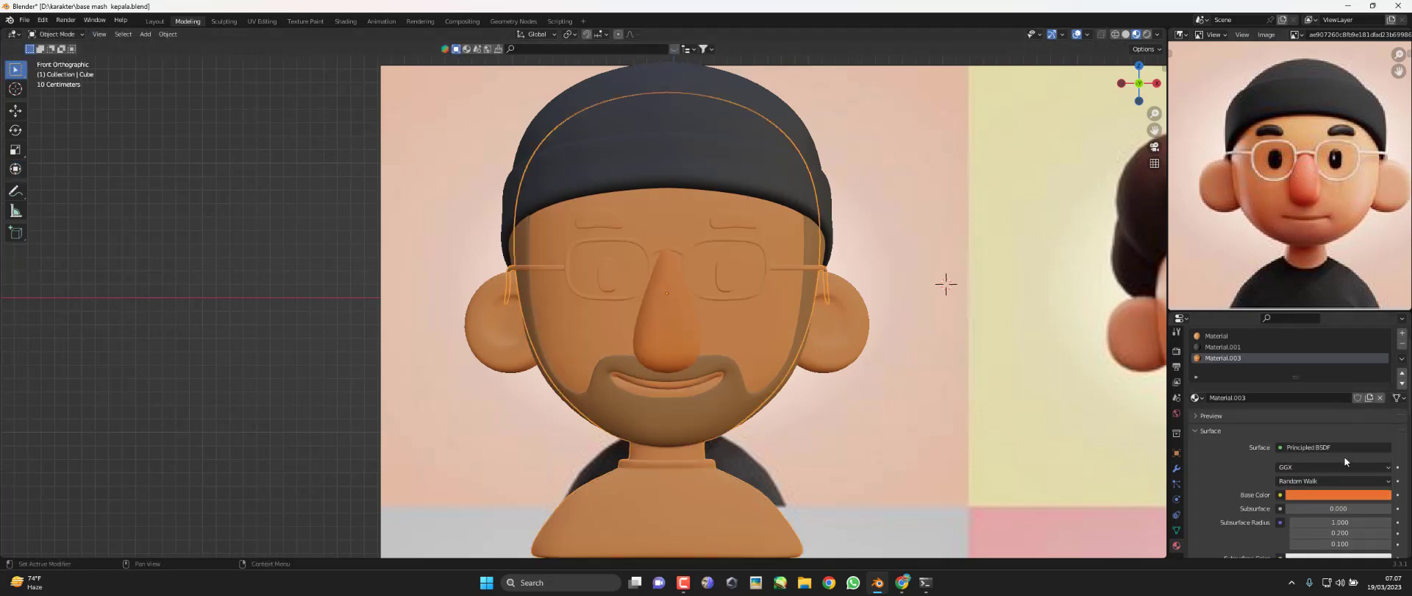
click(1346, 498)
click(1328, 412)
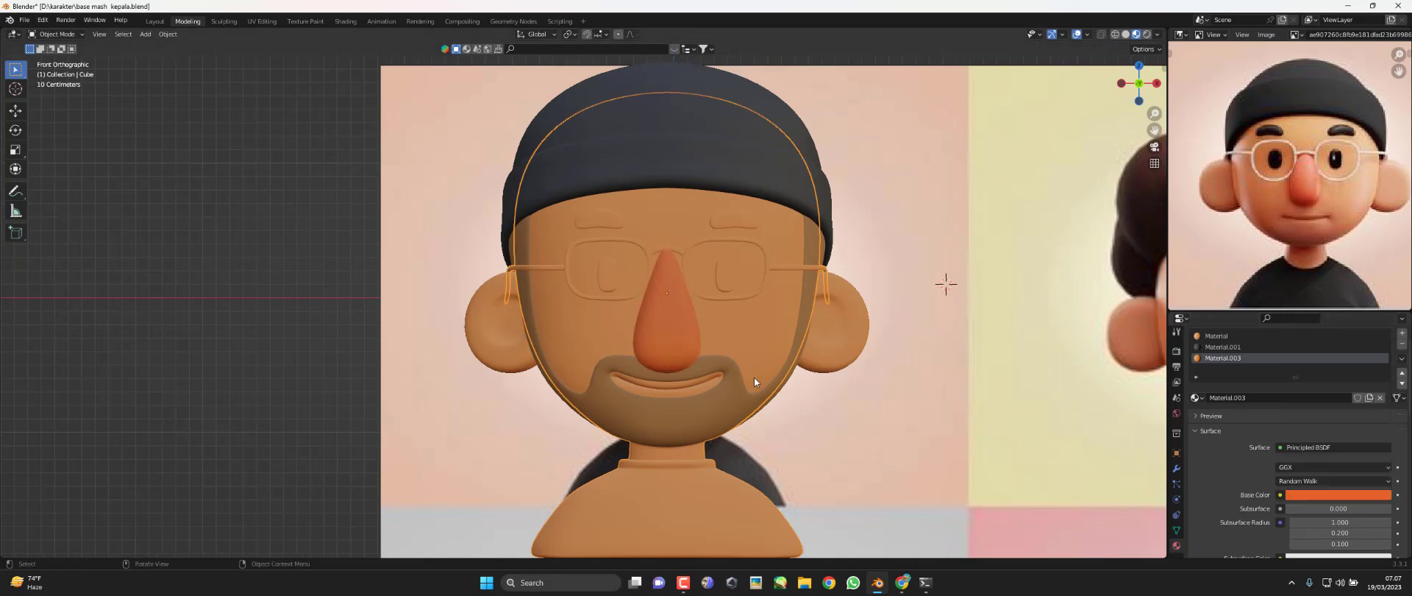
key(Tab)
Select both connected eye pieces with Ctrl+L and return to Edit Mode on the head
click(726, 270)
key(ctrl+l)
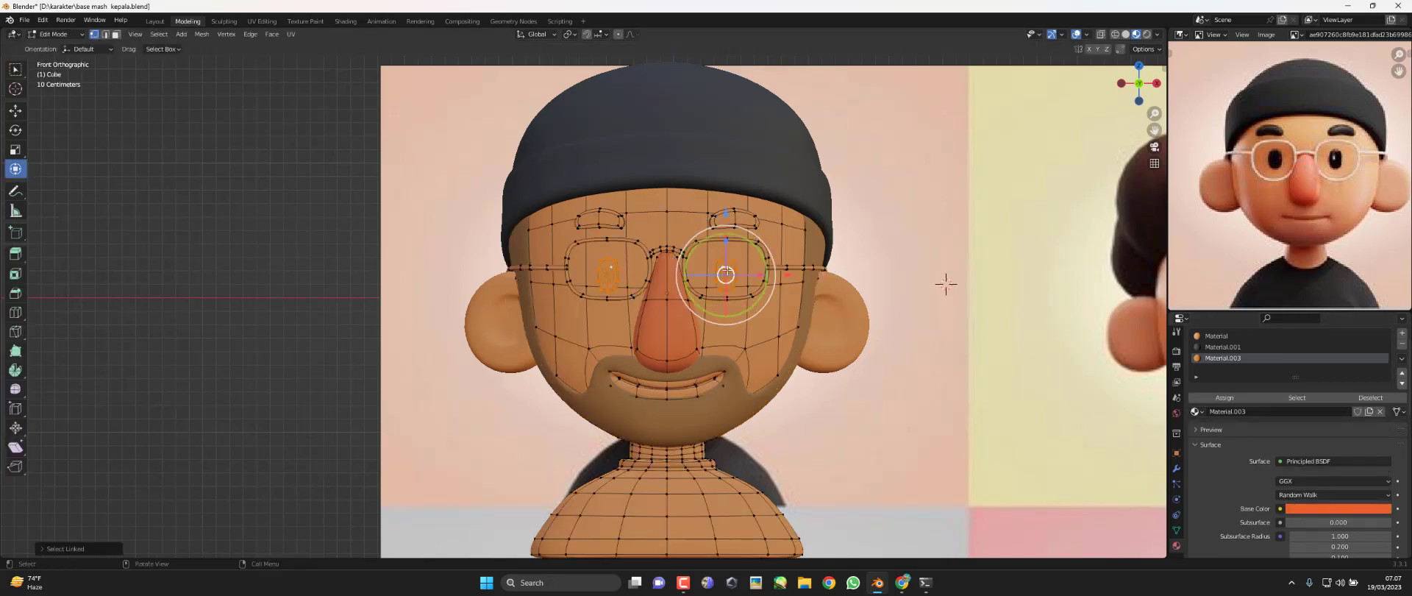
click(52, 34)
click(47, 47)
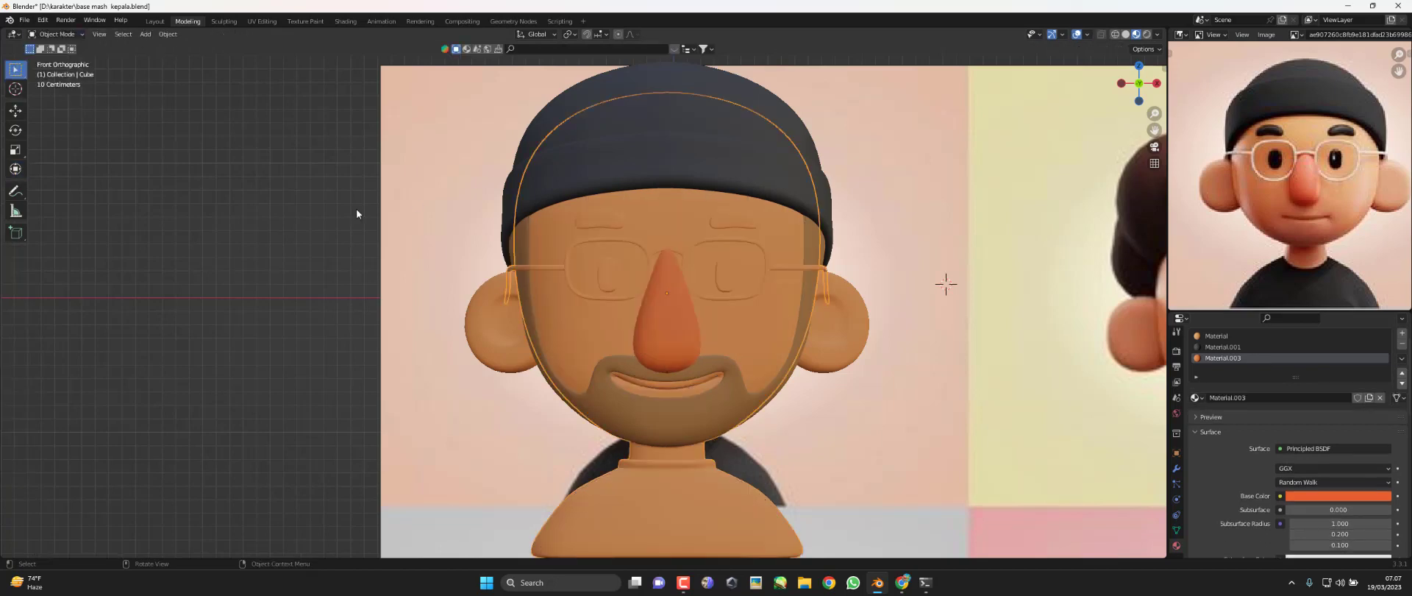
click(52, 35)
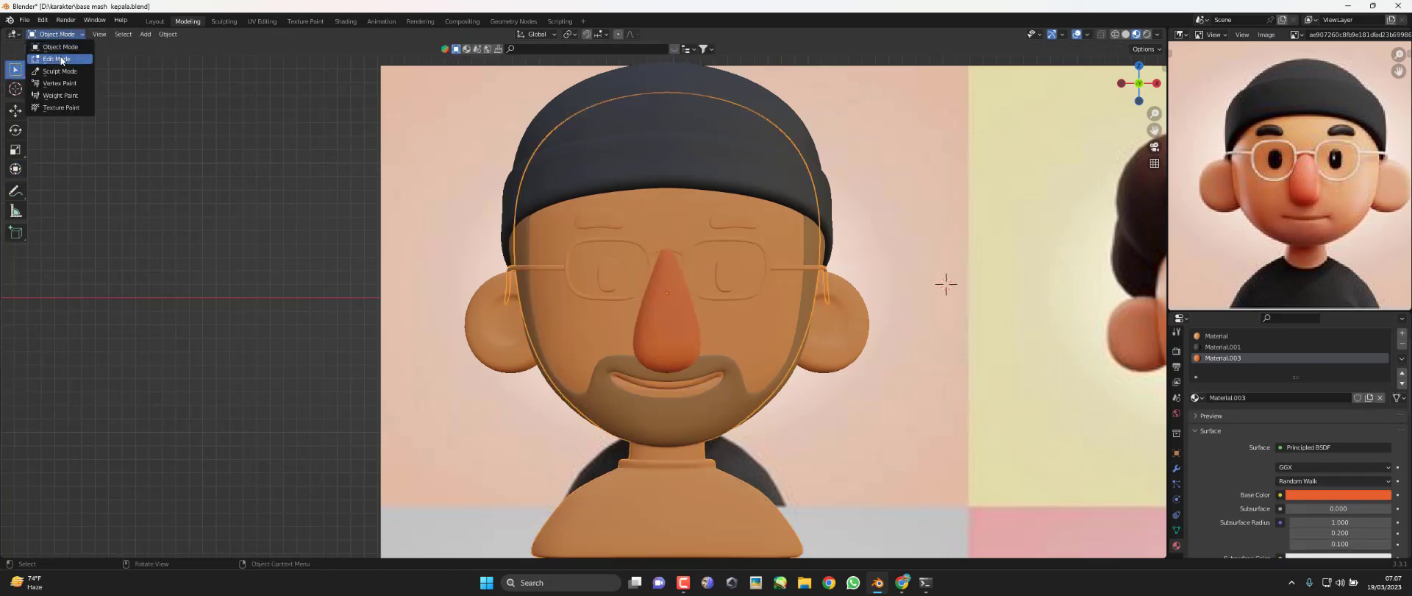
click(48, 60)
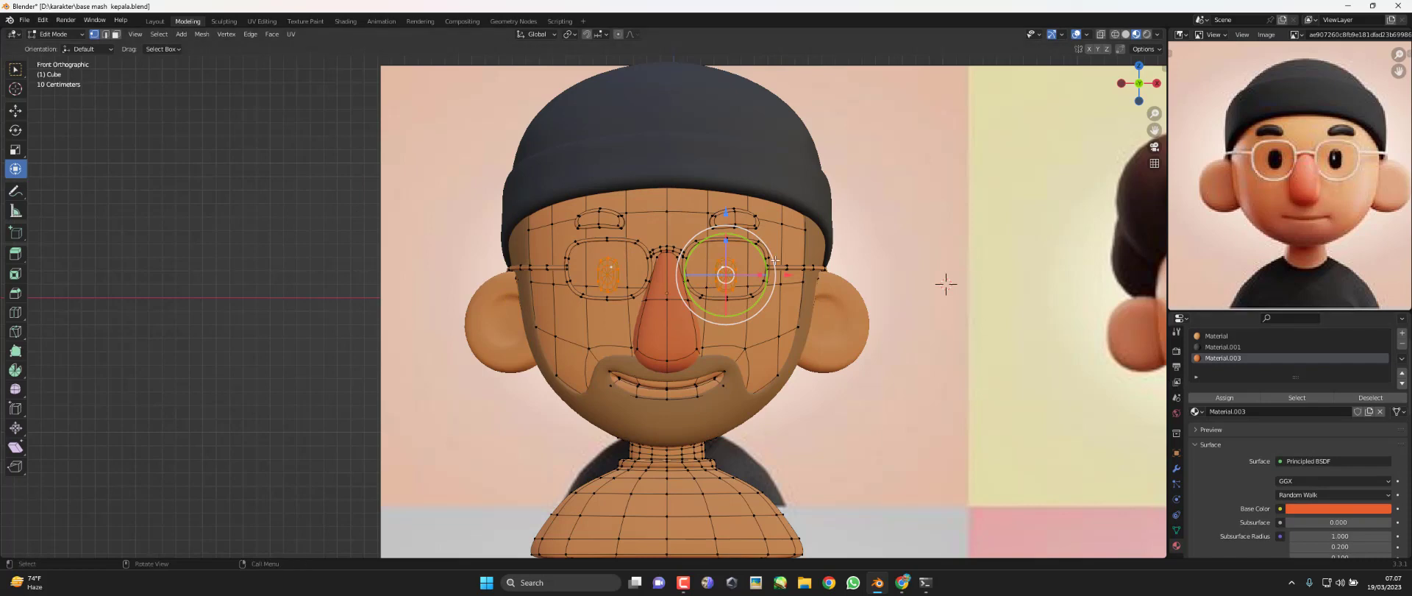
Create Material.004 in a new slot, assign it to the eyes, and darken its base colour to near black
click(1402, 333)
click(1214, 421)
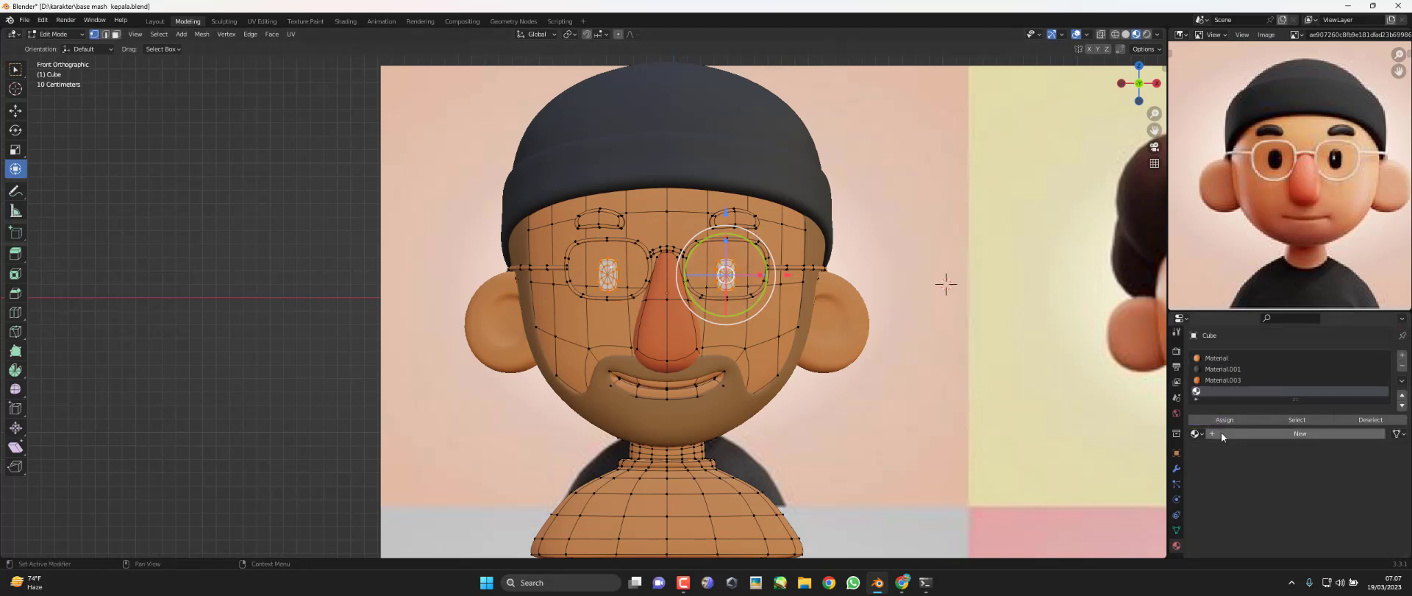
click(1221, 432)
scroll(1280, 463, down, 2)
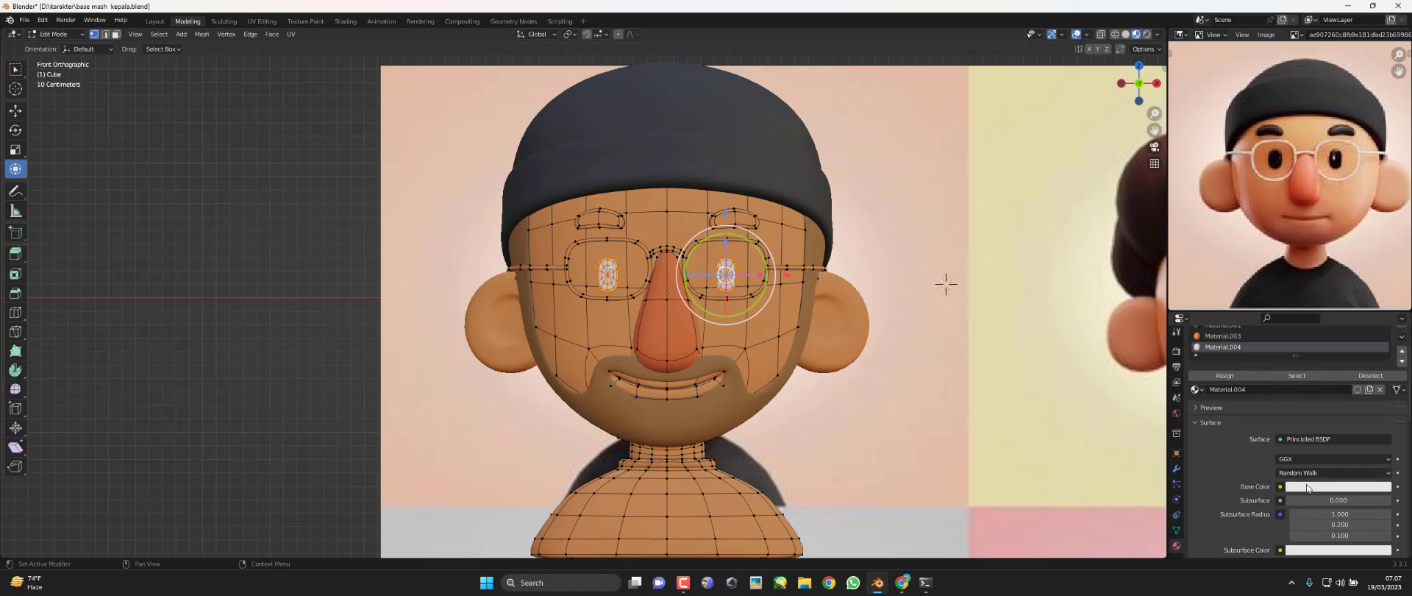
click(1308, 486)
click(1382, 395)
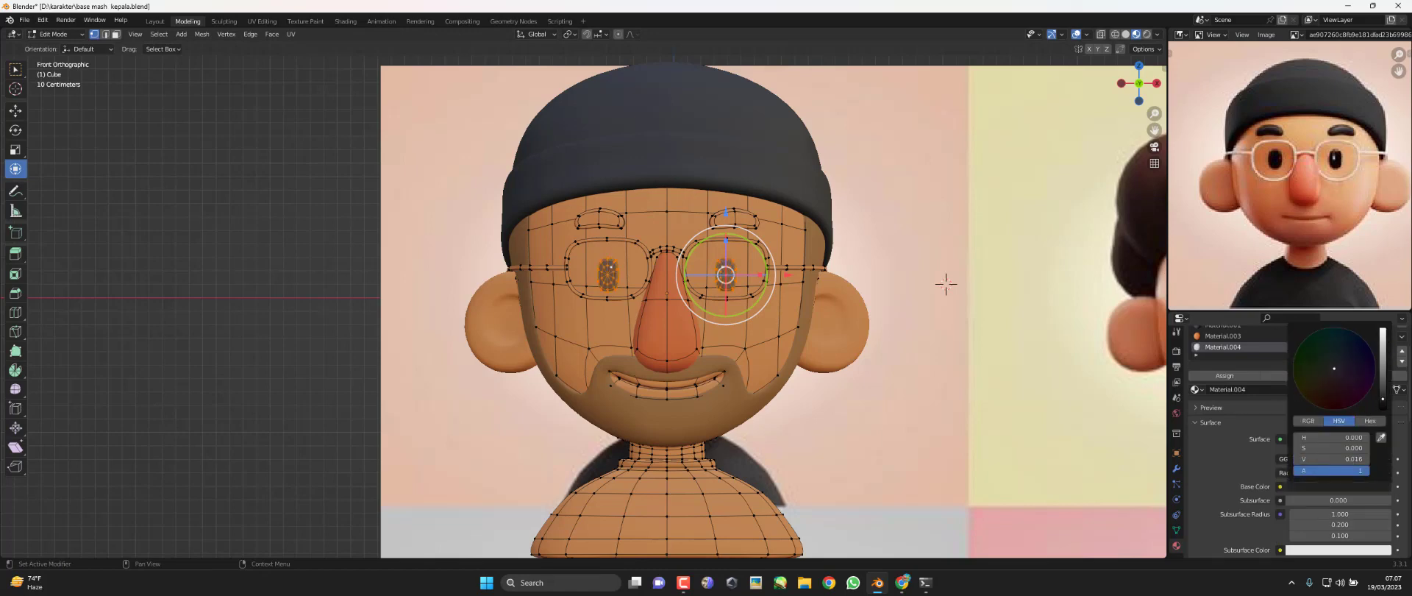
click(1326, 487)
click(1383, 406)
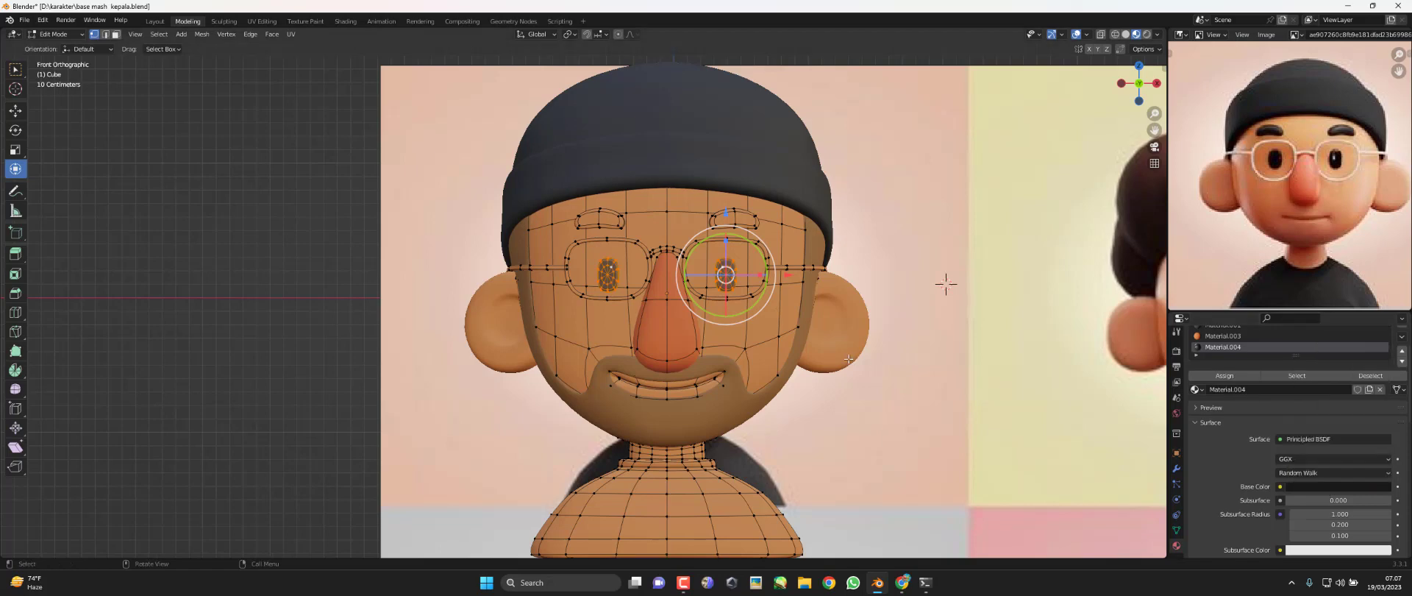
Make the eye material glossy with specular 0.220 and roughness 0.044
key(Tab)
scroll(1286, 483, down, 2)
scroll(1286, 484, down, 3)
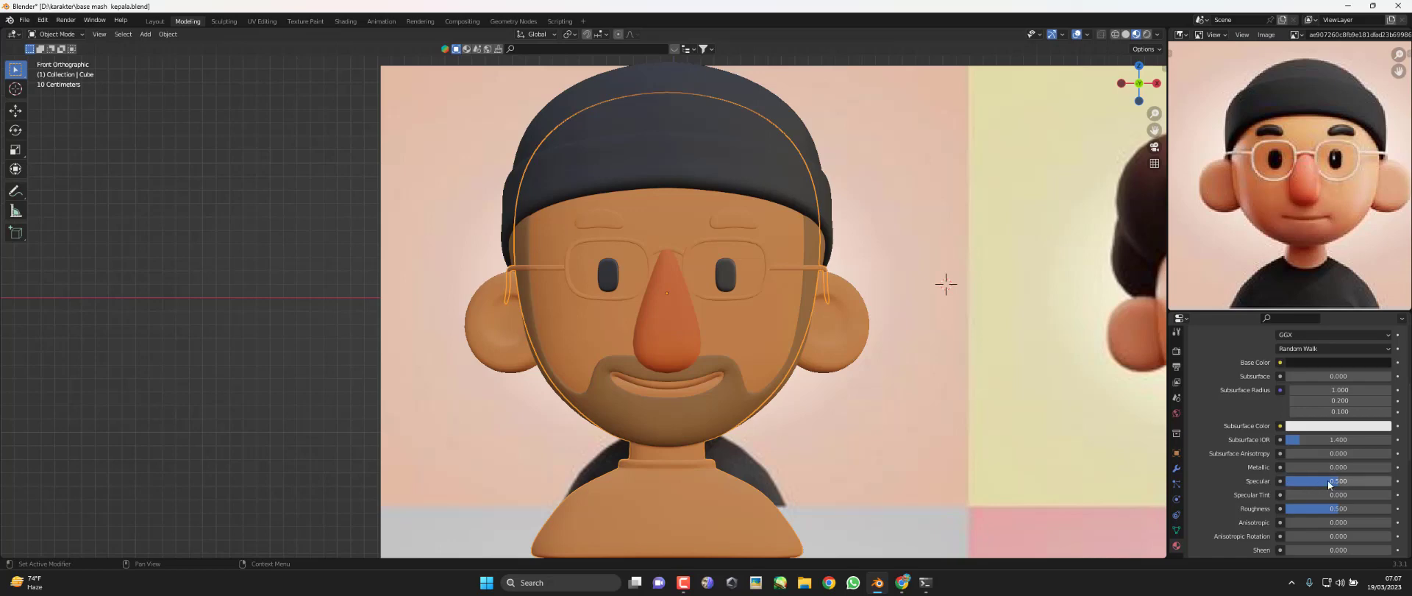
mouse_move(1329, 485)
mouse_down()
mouse_move(1300, 481)
mouse_move(1328, 512)
mouse_move(1317, 482)
mouse_up()
scroll(765, 261, up, 2)
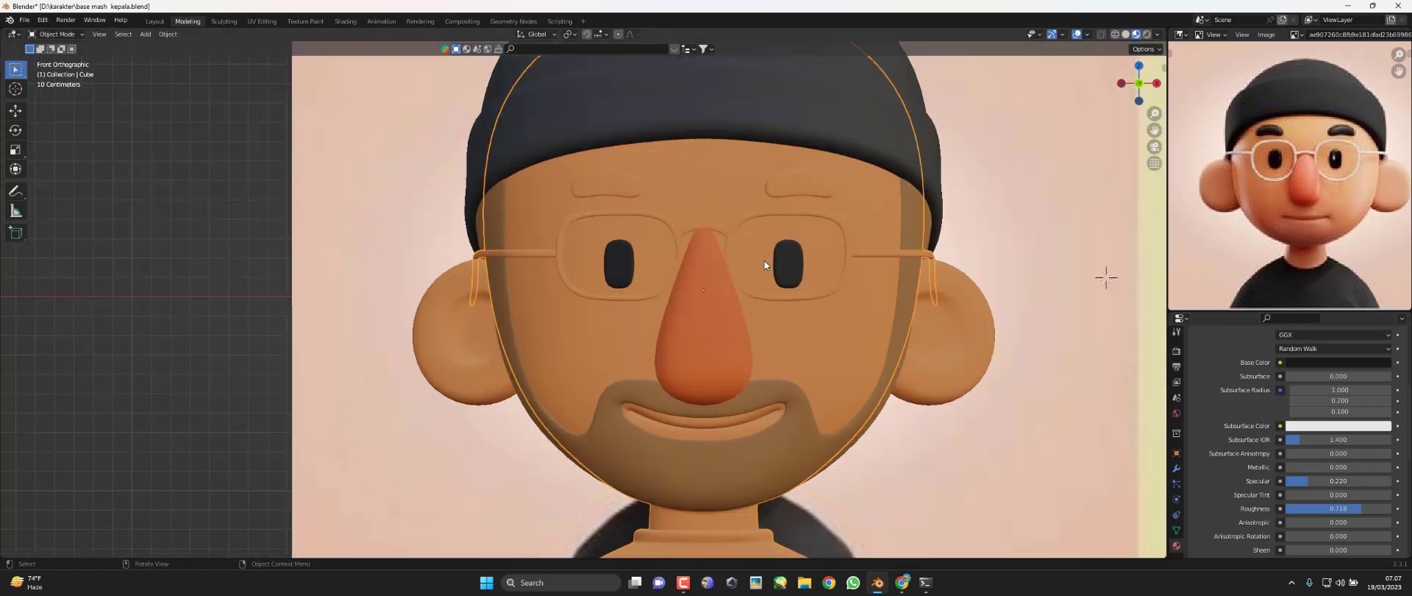
drag(1375, 508, 1287, 508)
scroll(805, 263, up, 3)
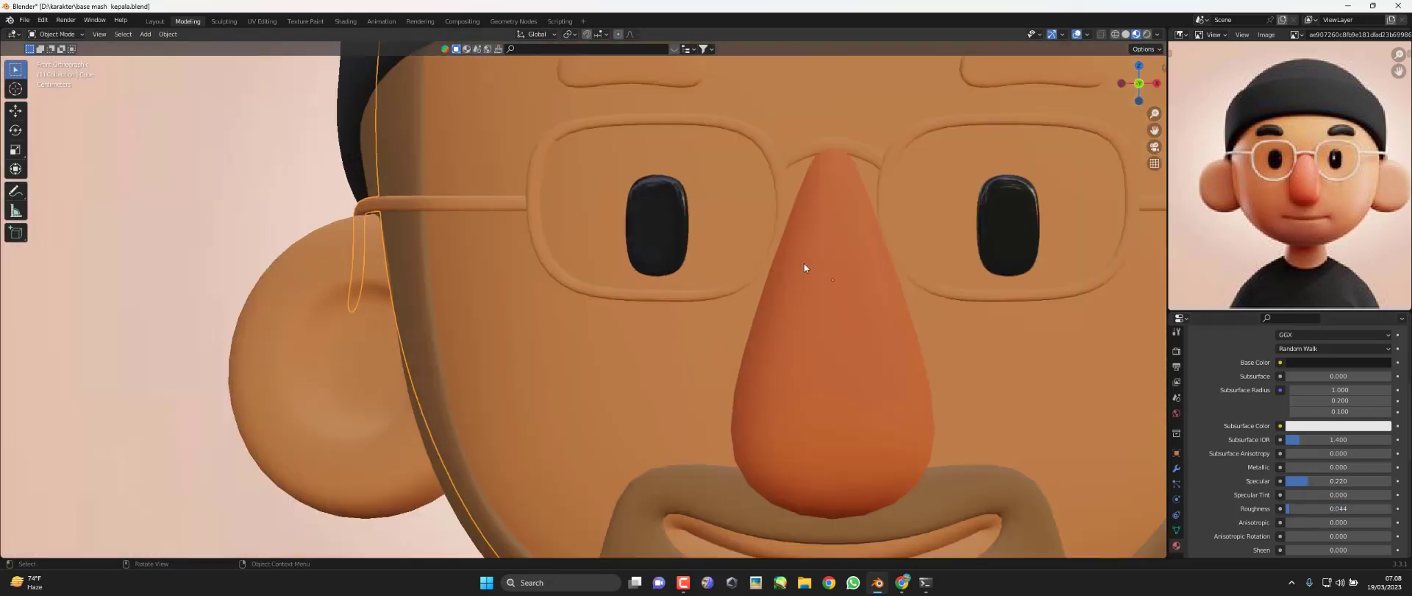
scroll(809, 309, down, 4)
scroll(826, 341, down, 2)
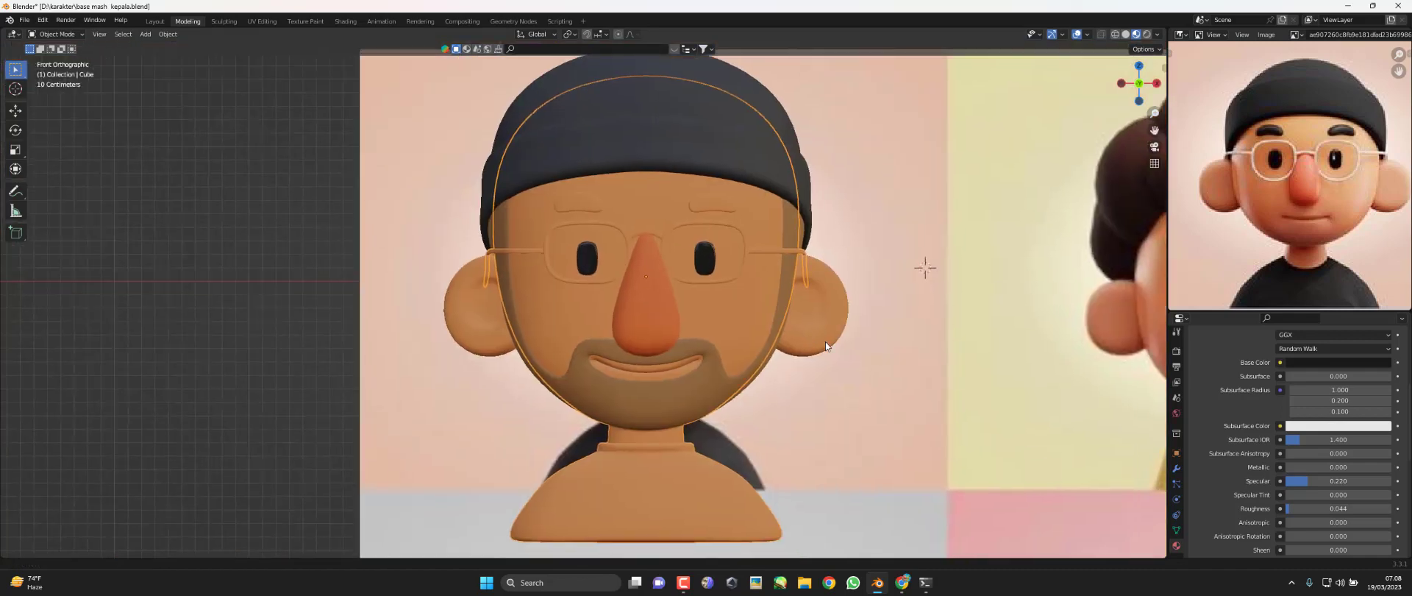
Select the glasses frame with L and assign it Material.004 in a new slot
key(Tab)
click(743, 256)
key(l)
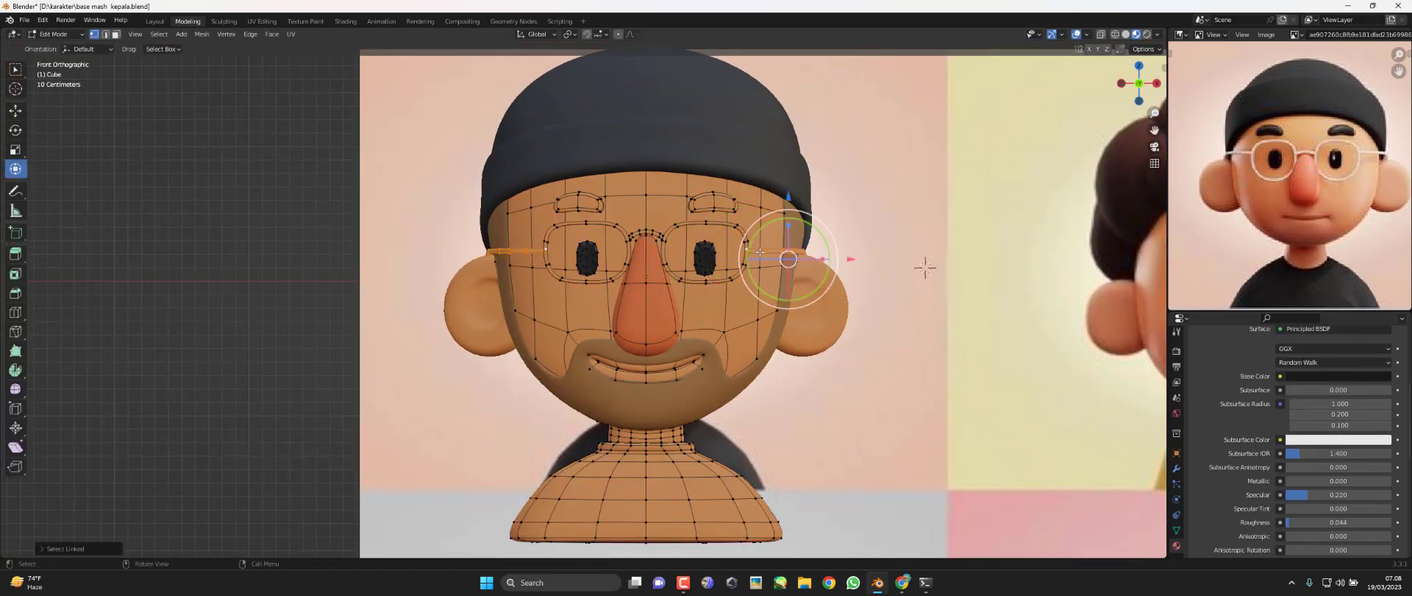
scroll(1245, 427, up, 5)
scroll(1244, 427, up, 5)
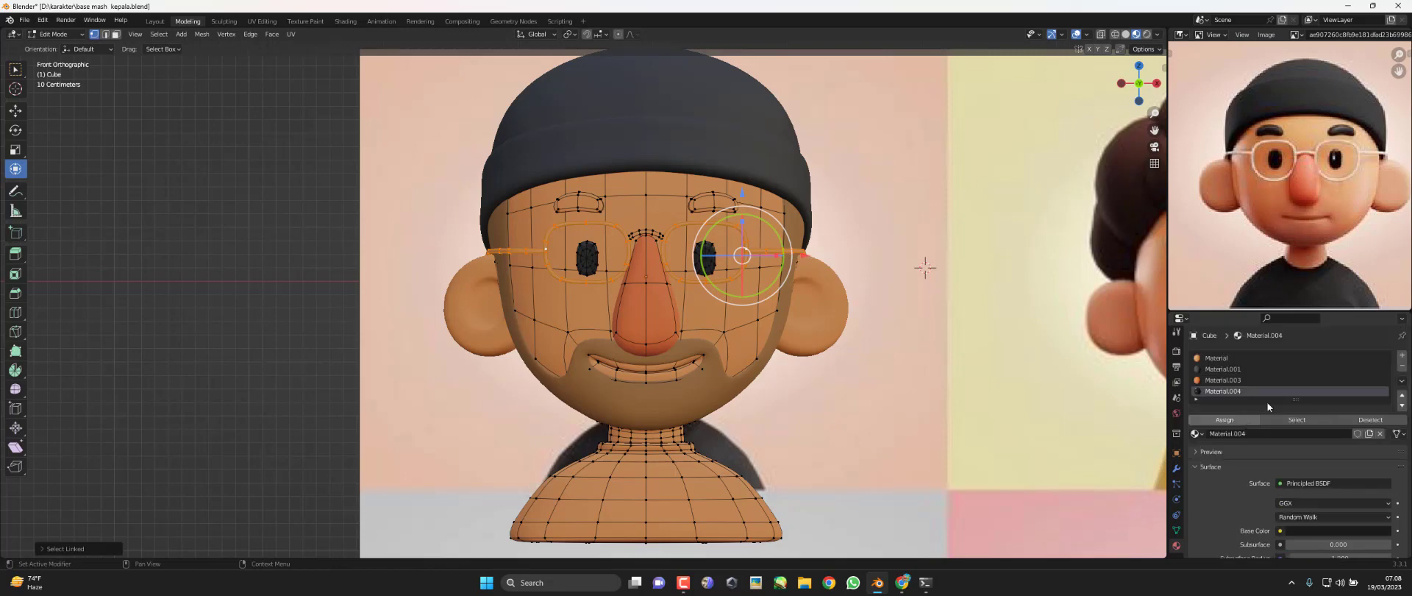
click(1261, 403)
click(1219, 424)
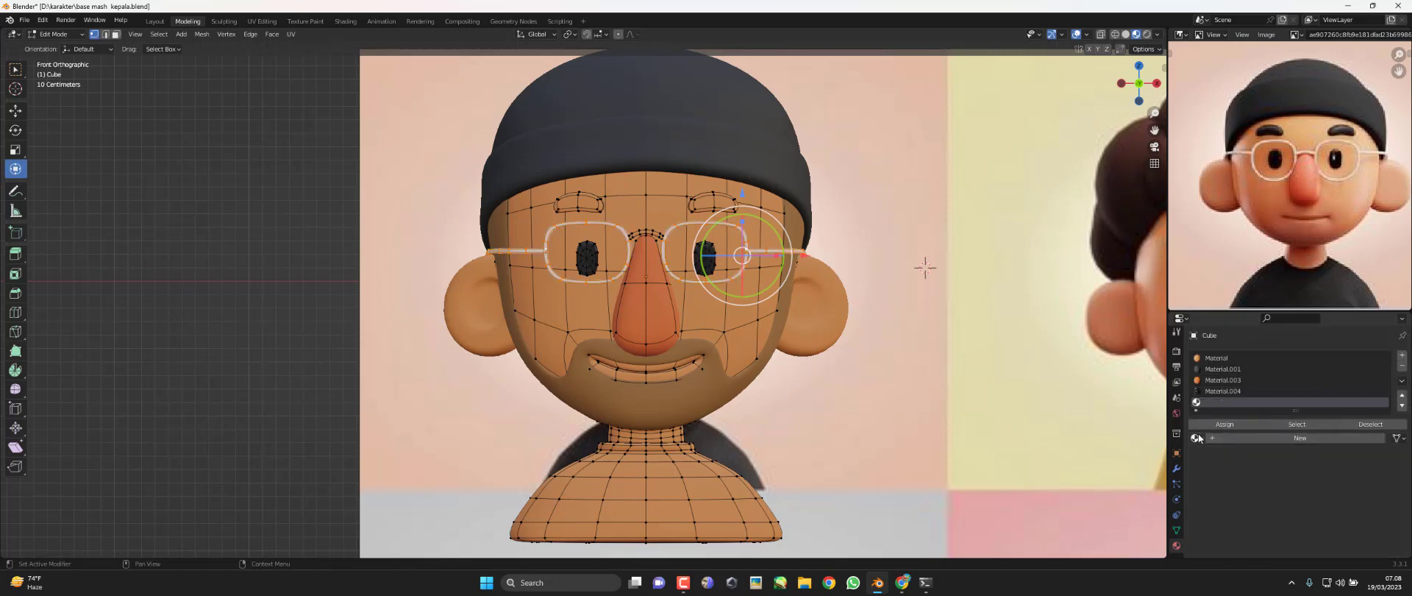
click(1195, 438)
click(1227, 366)
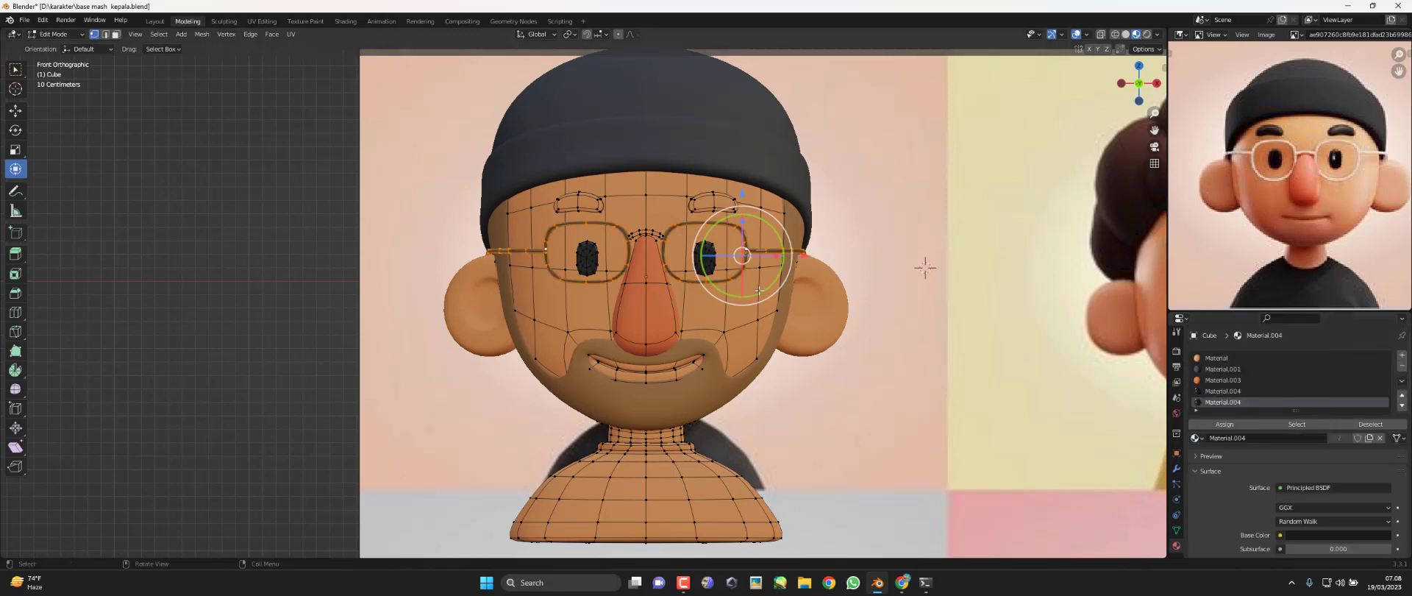
scroll(829, 272, up, 4)
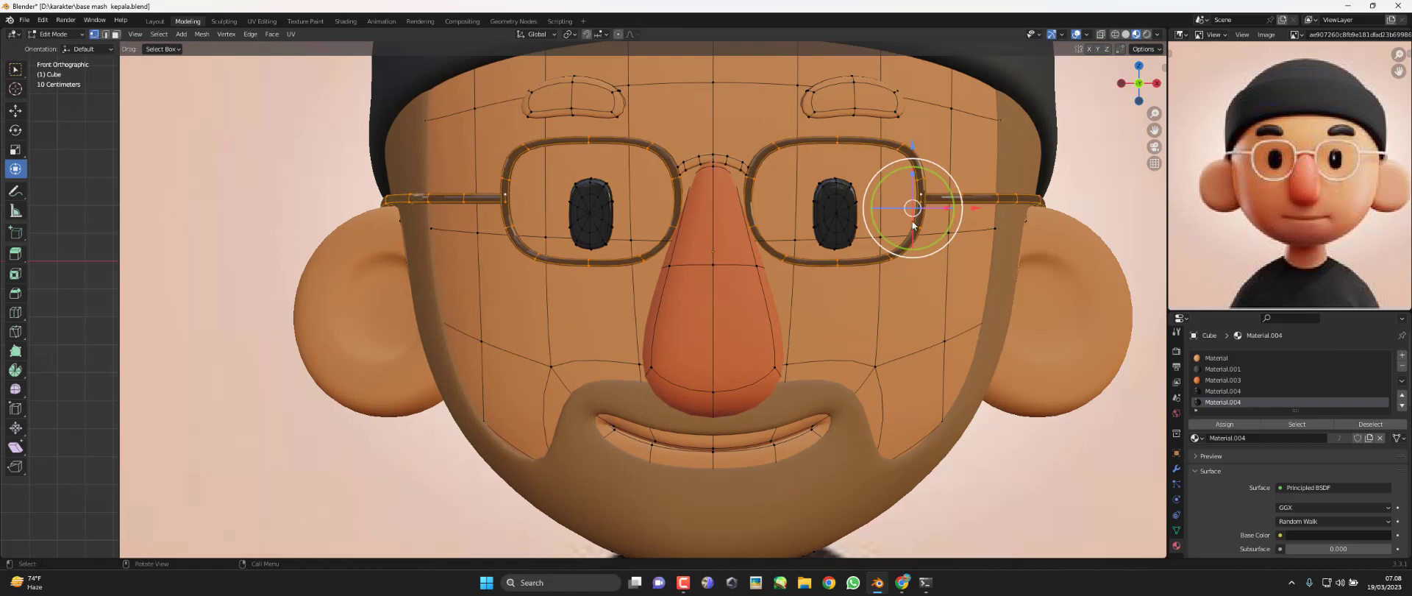
Make a separate Material.005 for the glasses and set its colour to white with a pale pink tint
key(Tab)
scroll(1266, 478, down, 3)
scroll(1265, 478, up, 2)
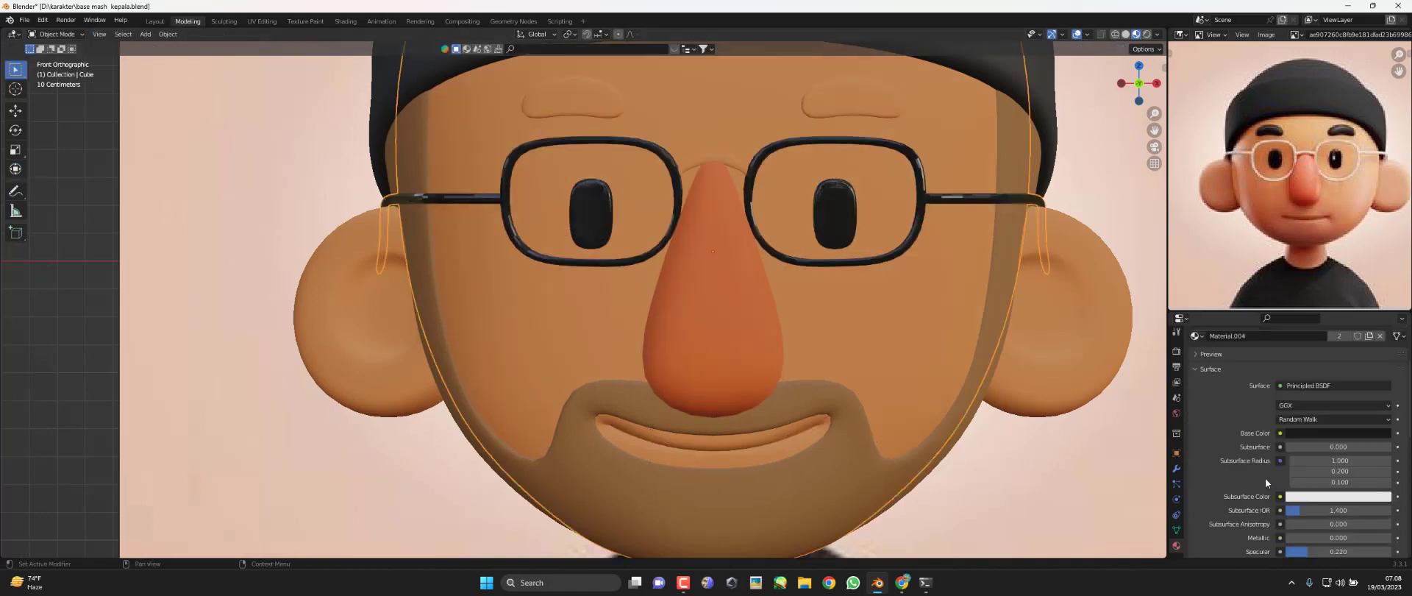
click(1370, 403)
scroll(1333, 431, down, 3)
click(1333, 431)
drag(1383, 340, 1383, 278)
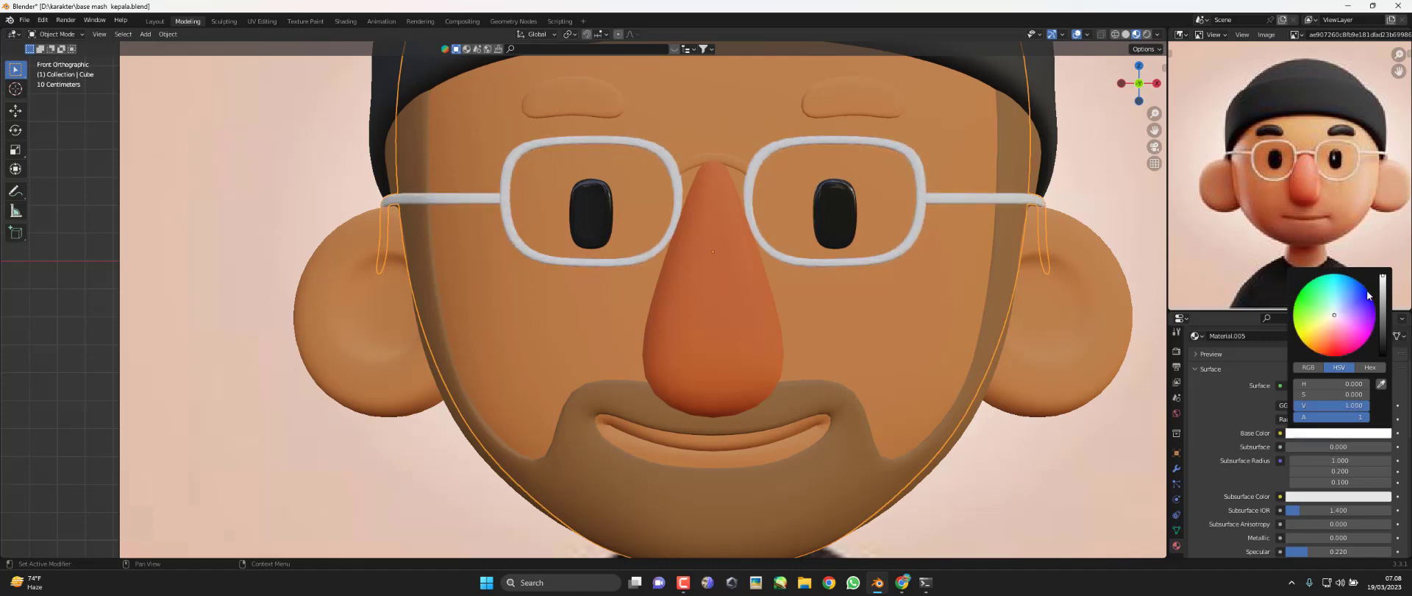
drag(1337, 354, 1333, 317)
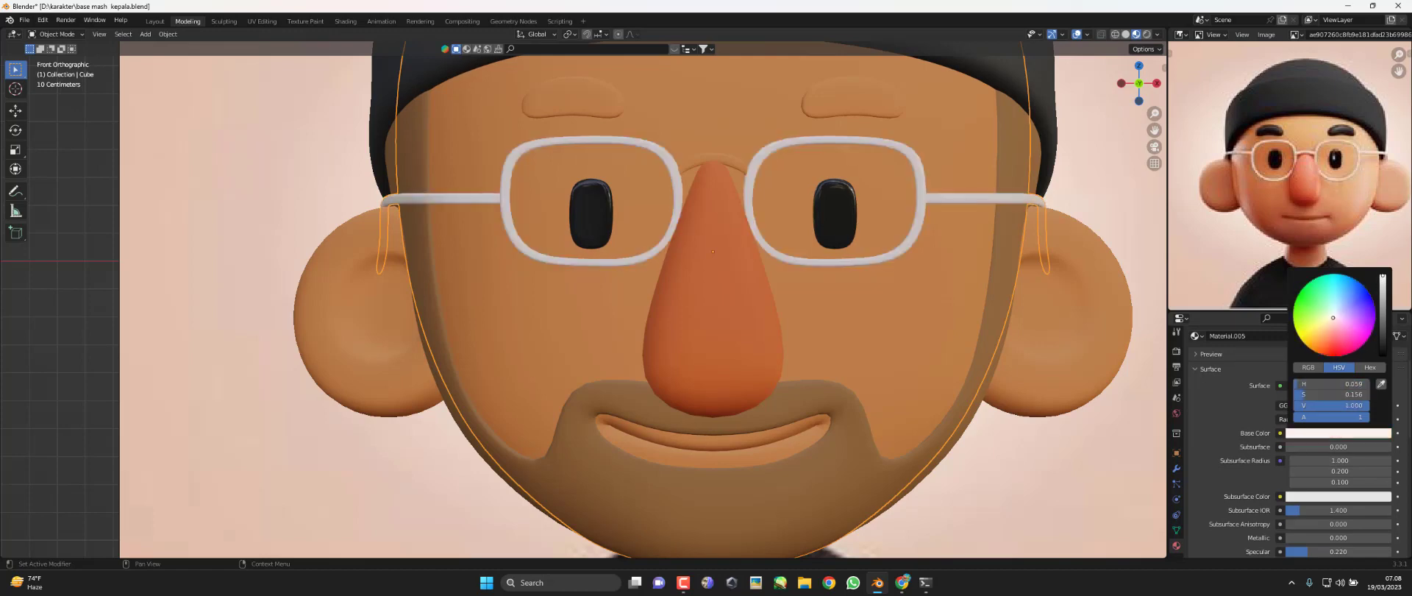
Apply smooth shading to the head while checking the glasses from the side
mouse_move(871, 225)
middle_down()
mouse_move(885, 271)
mouse_move(778, 285)
mouse_move(662, 219)
middle_up()
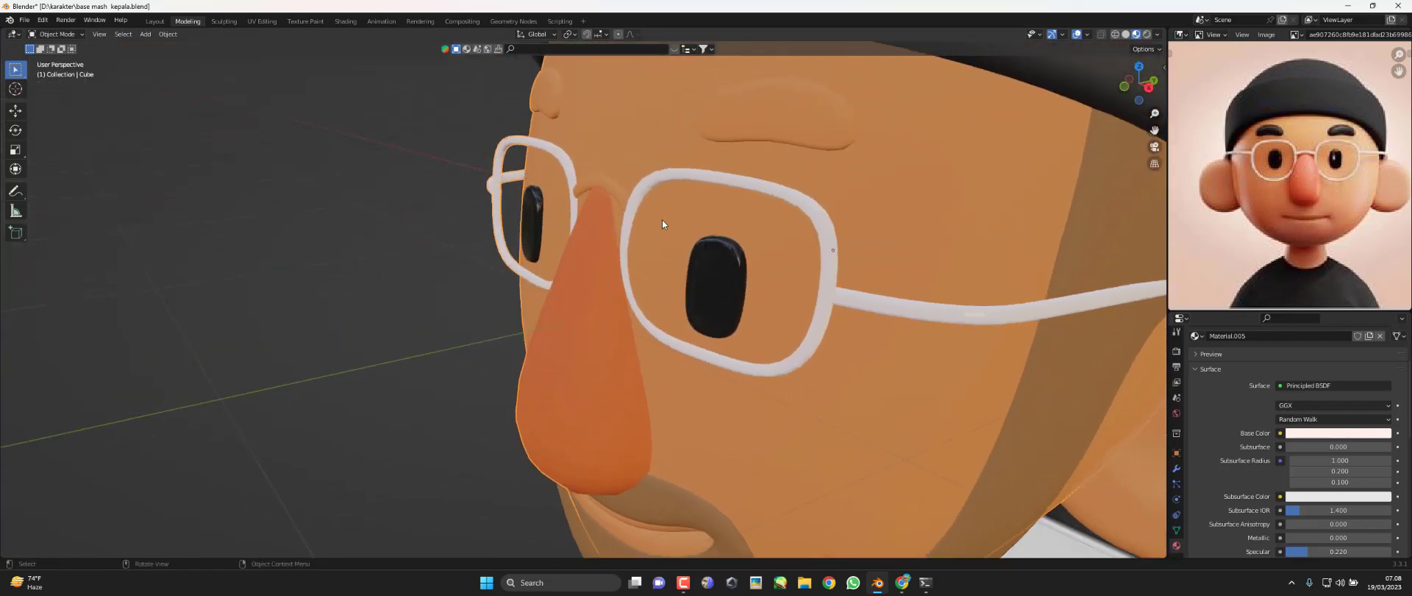
scroll(695, 113, up, 3)
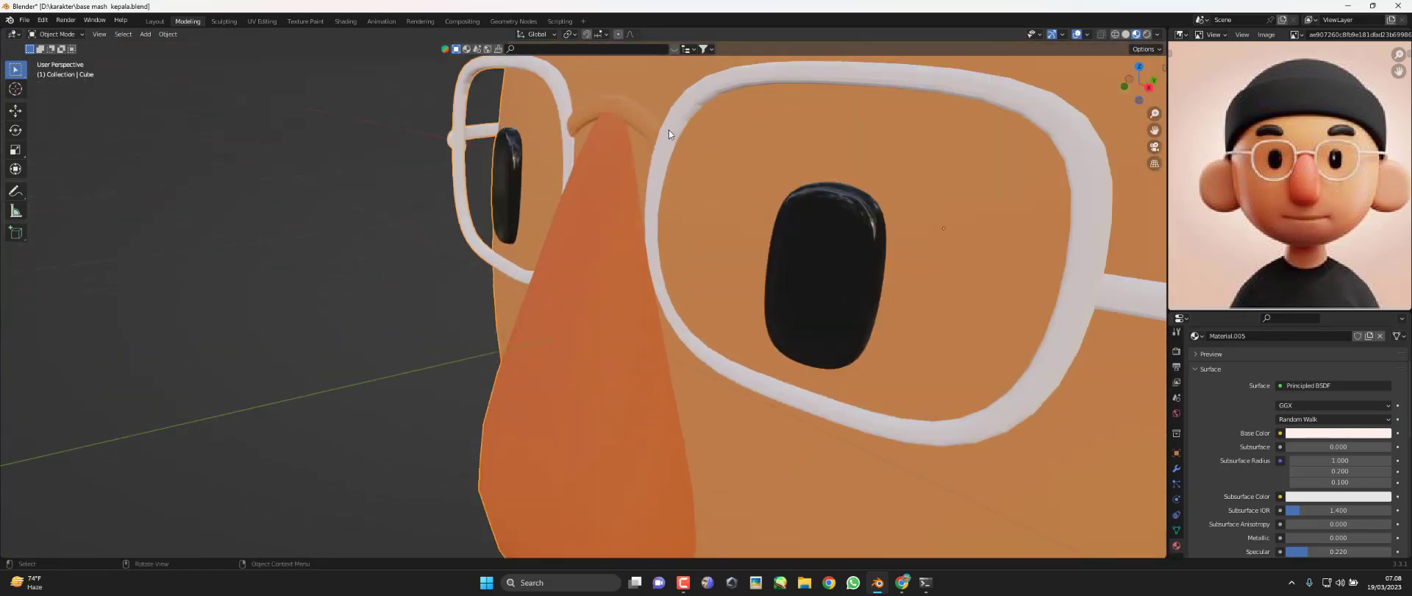
right_click(669, 134)
click(670, 134)
scroll(706, 147, down, 2)
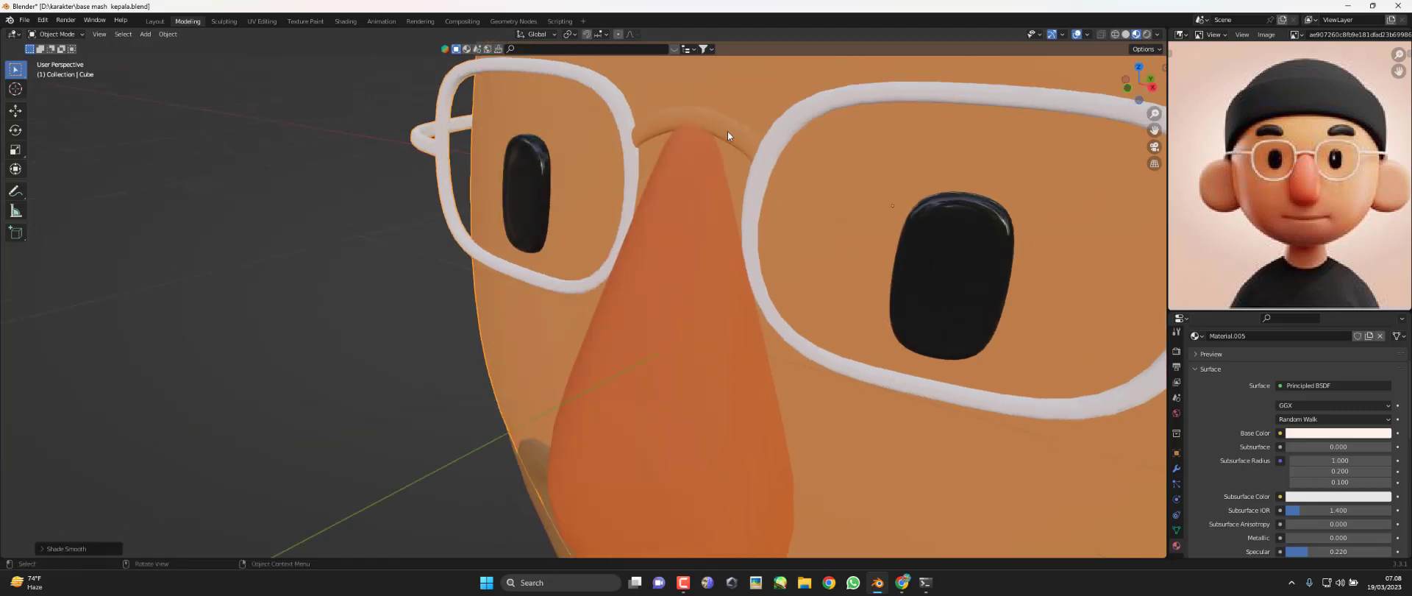
mouse_move(727, 131)
middle_down()
mouse_move(778, 192)
mouse_move(868, 184)
middle_up()
Assign the white material to the selected glasses bridge, then return to Object Mode in front view
key(Tab)
key(l)
scroll(1214, 381, up, 3)
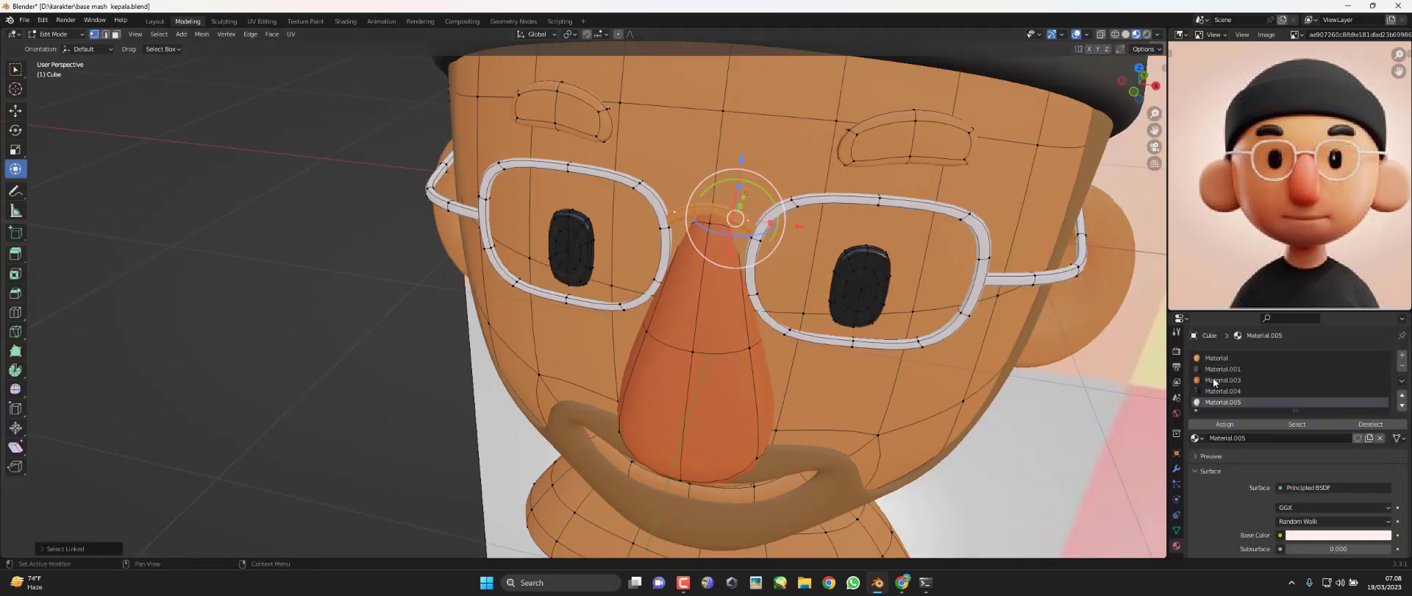
click(1218, 424)
key(KP_1)
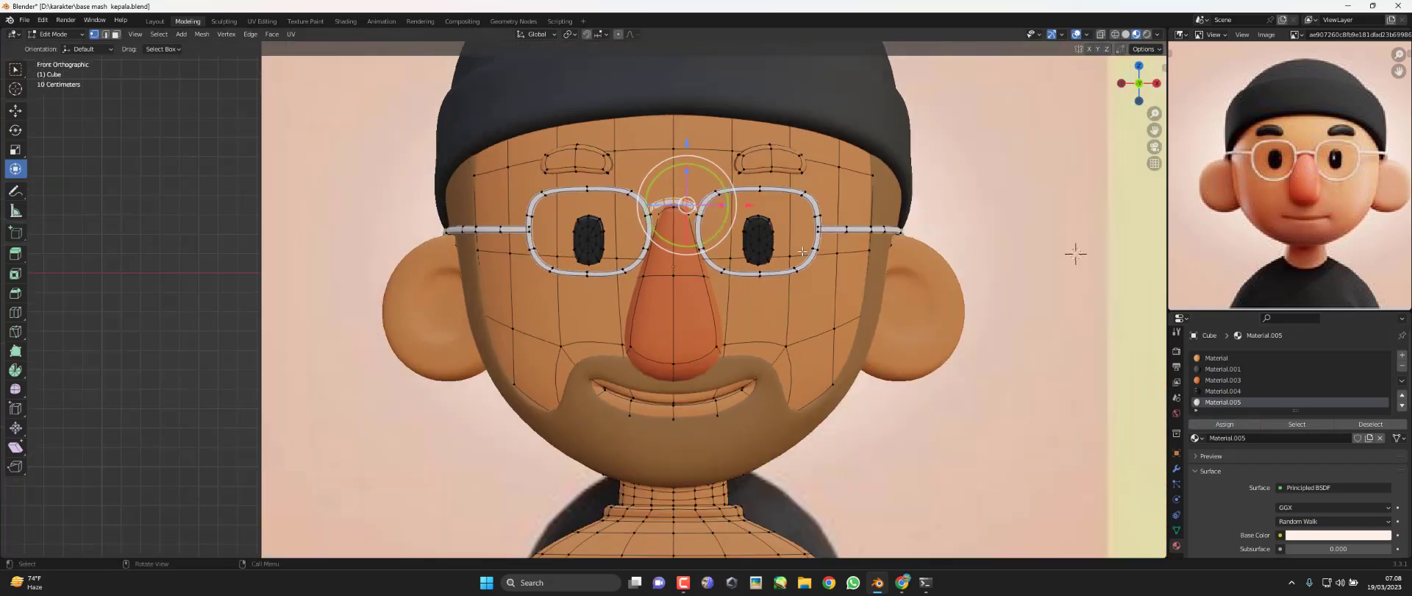
scroll(805, 287, down, 2)
key(Tab)
scroll(804, 287, up, 3)
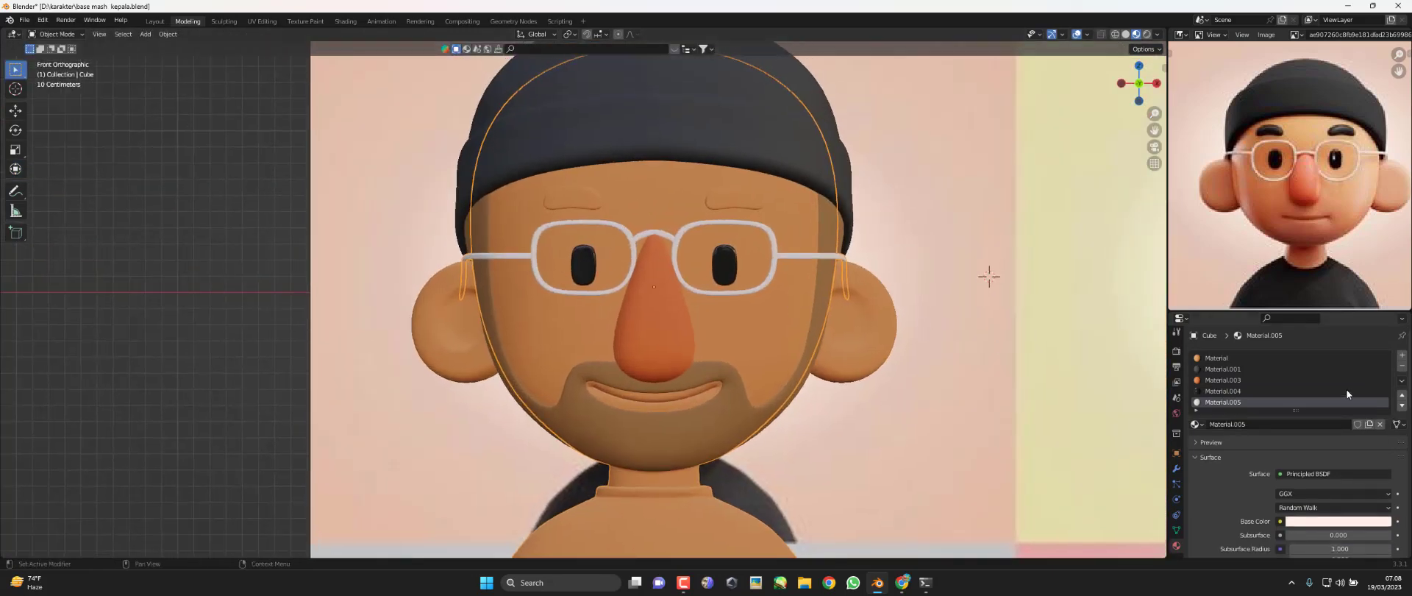
Select both eyebrows with Ctrl+L and assign them a new material, Material.006, in a new slot
click(1403, 356)
key(Tab)
click(755, 204)
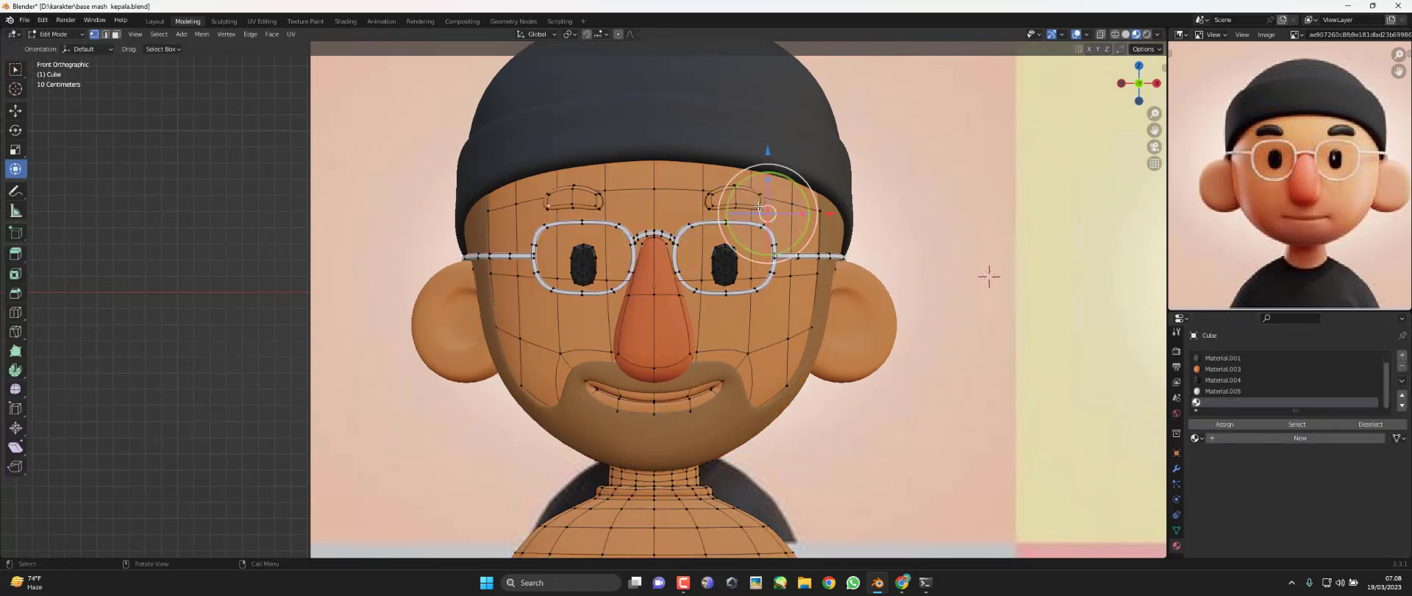
key(ctrl+l)
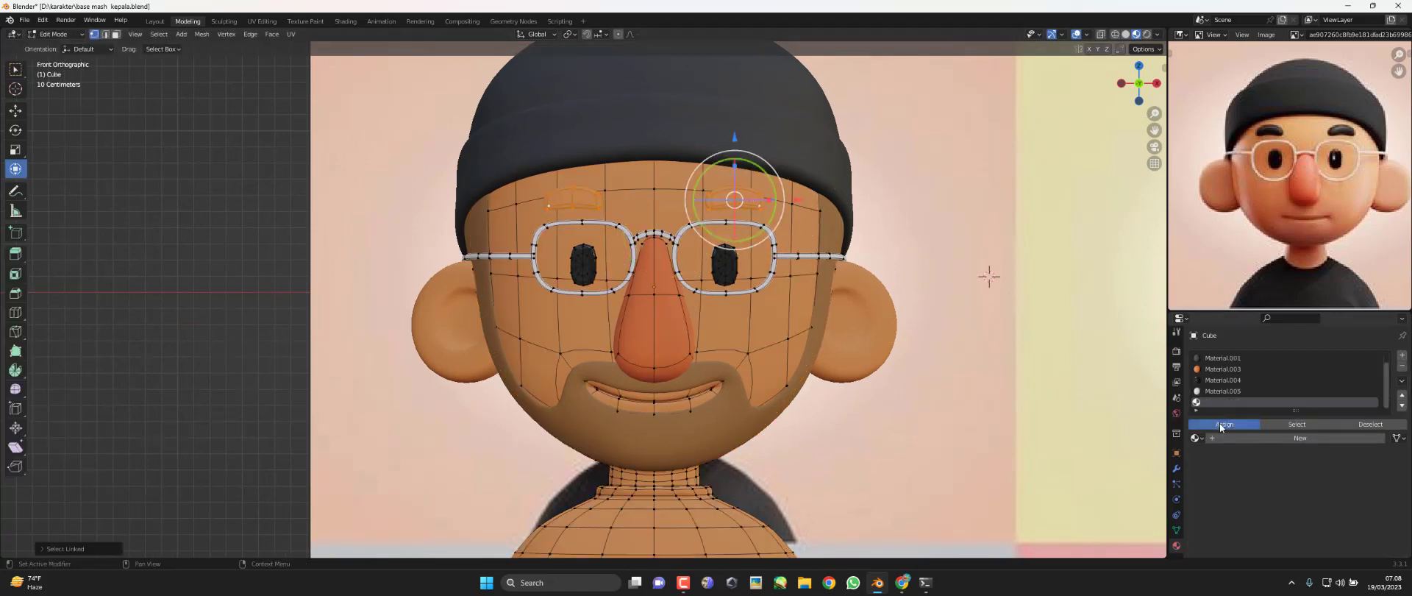
click(1221, 423)
click(1225, 438)
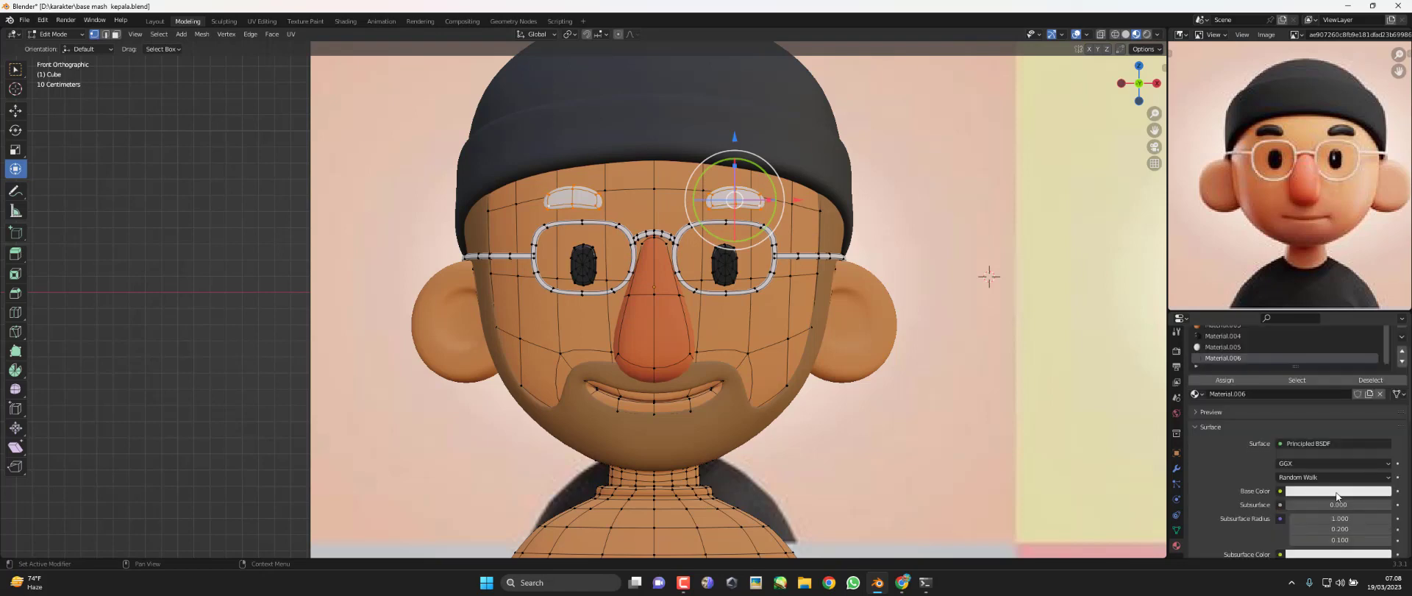
Darken the eyebrow colour to near black with roughness 0.775 and specular 0.319, then exit to Object Mode
click(1338, 491)
drag(1376, 398, 1328, 390)
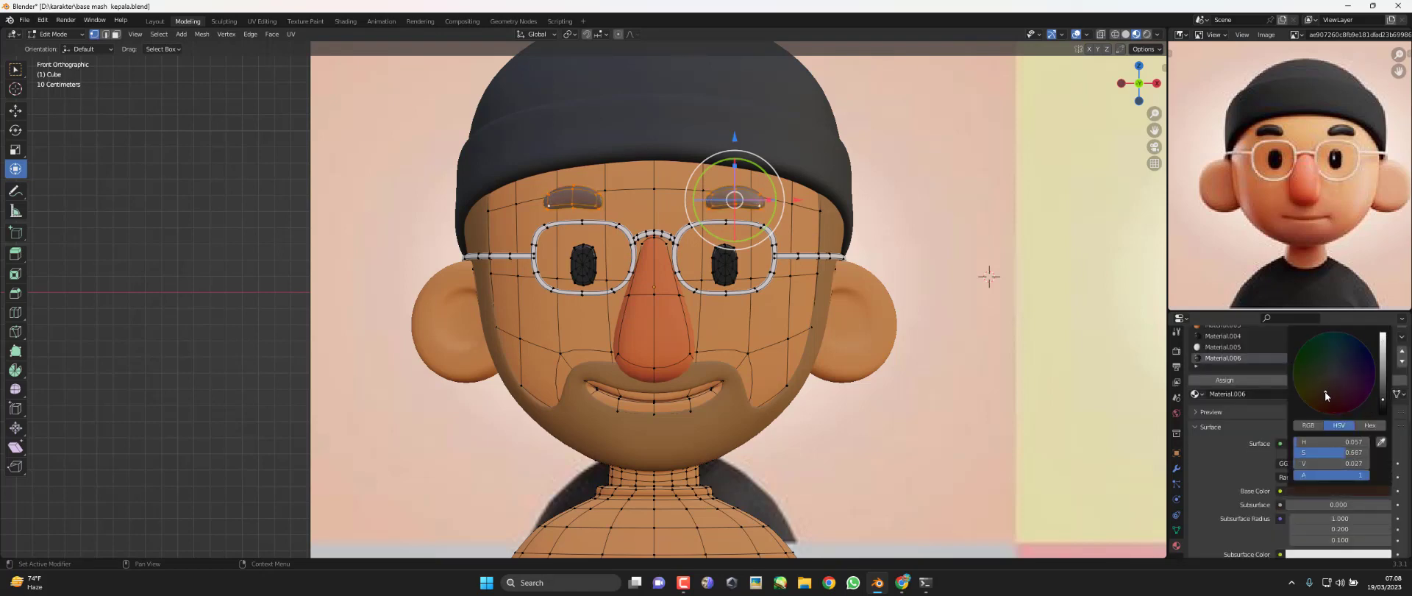
scroll(1309, 471, down, 2)
scroll(1306, 482, down, 3)
scroll(1305, 487, down, 2)
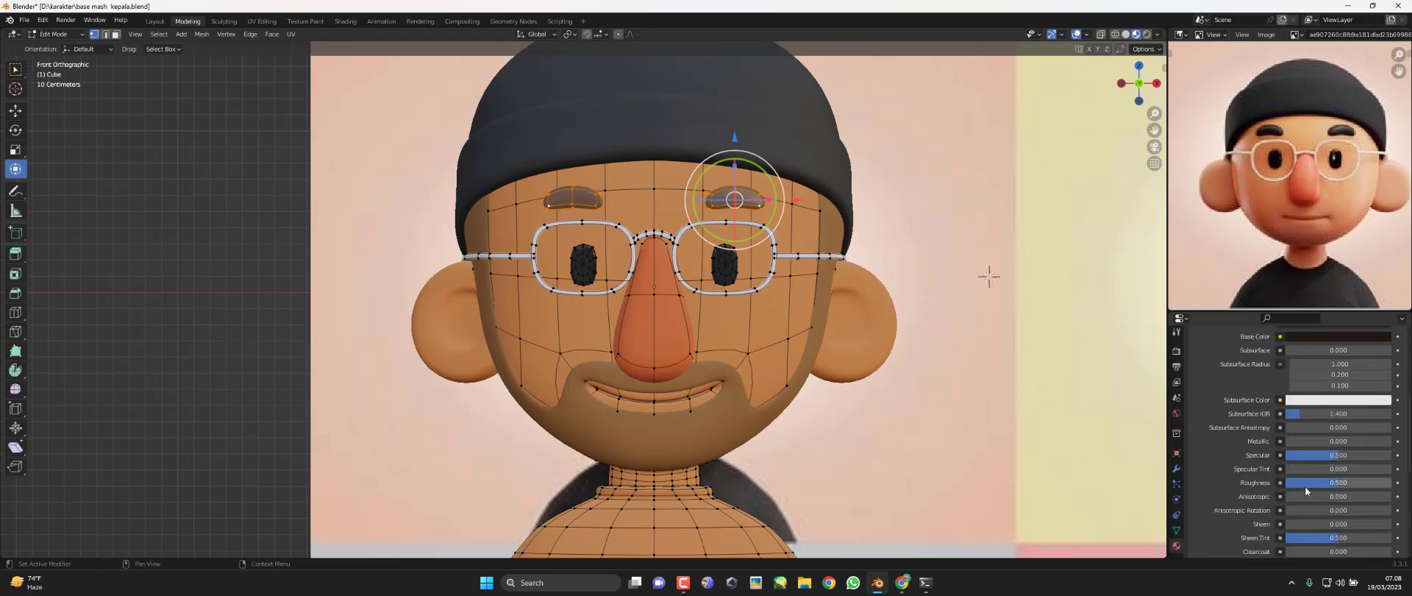
mouse_move(1308, 483)
mouse_down()
mouse_move(1367, 483)
mouse_move(1320, 456)
mouse_up()
scroll(804, 383, down, 2)
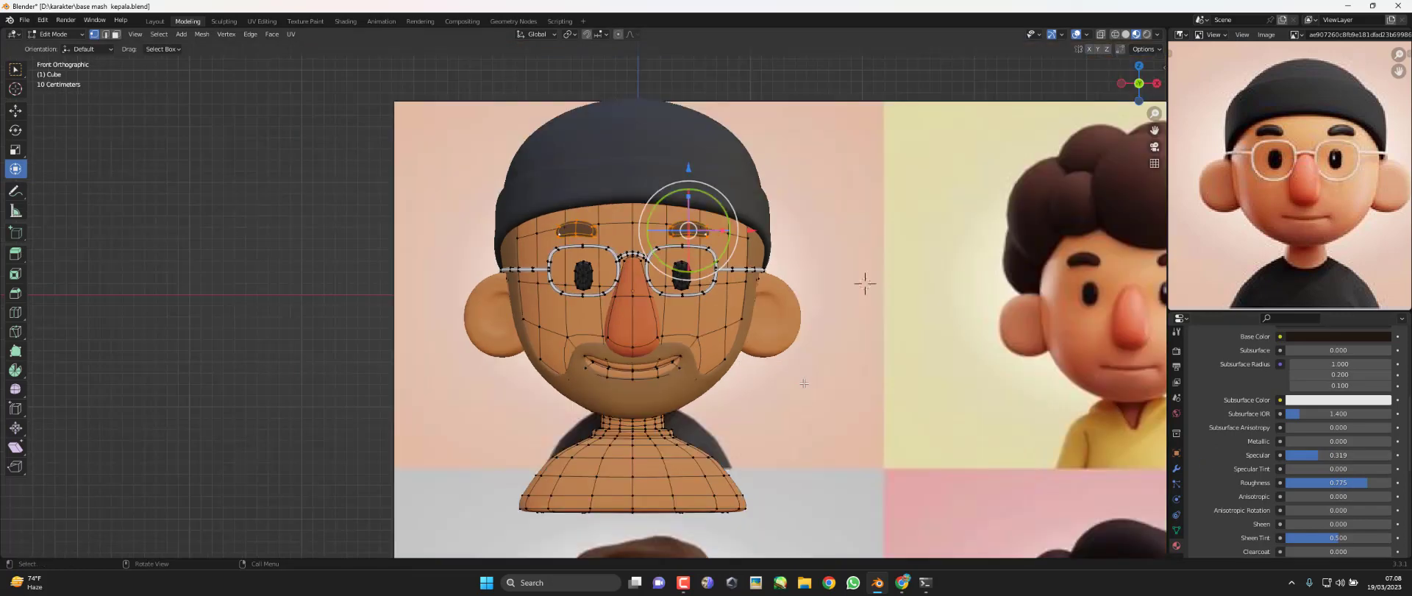
key(Tab)
shift+middle_drag(739, 402, 724, 357)
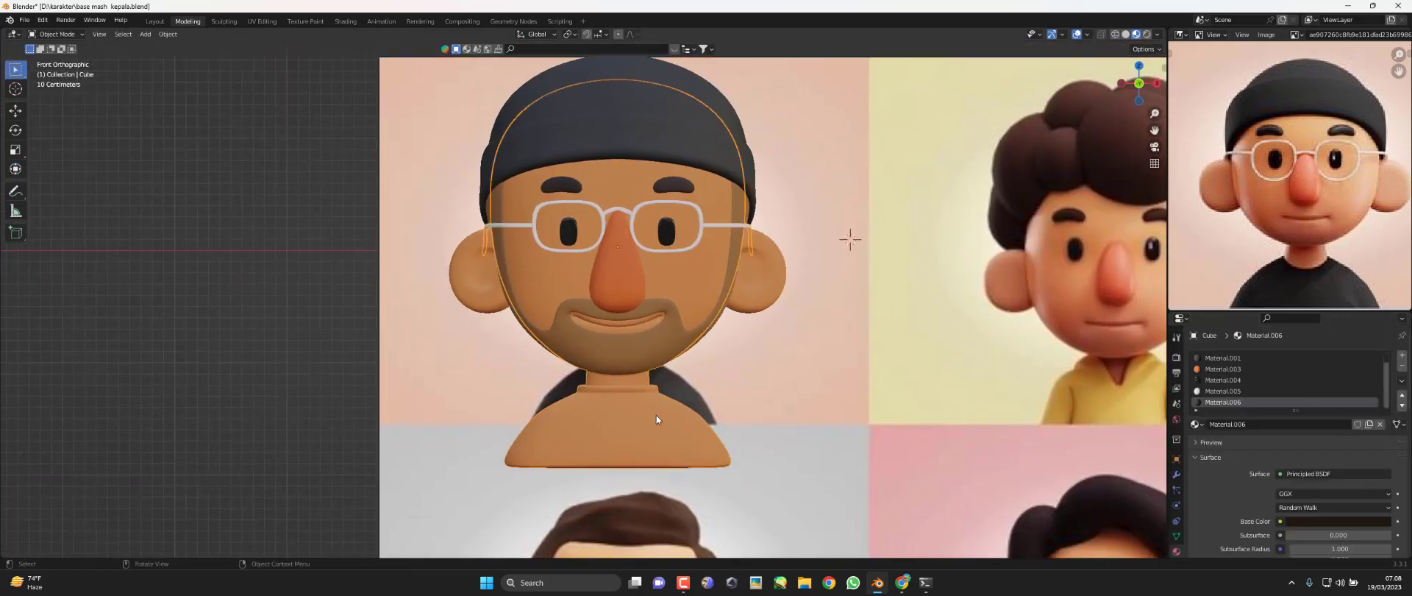
Switch the head to Edit Mode and frame the neck and shoulders with X-ray on
click(56, 33)
click(53, 60)
scroll(642, 396, up, 2)
shift+middle_drag(643, 395, 652, 317)
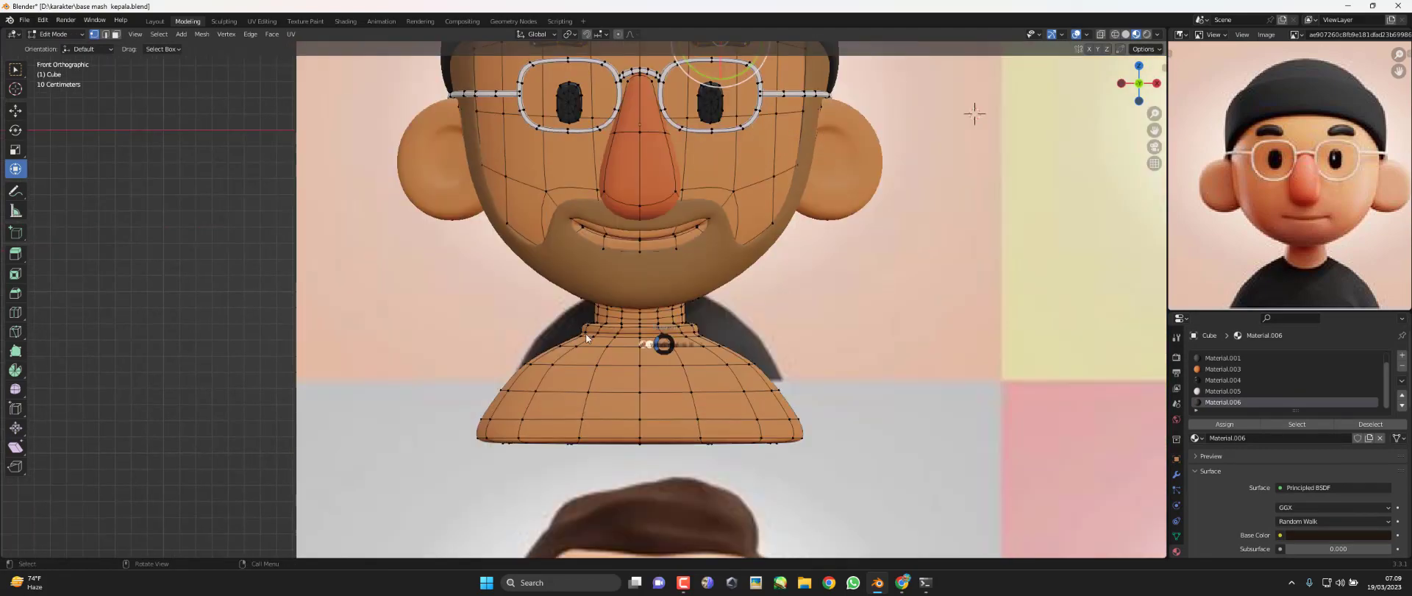
key(shift+z)
shift+middle_drag(822, 418, 813, 378)
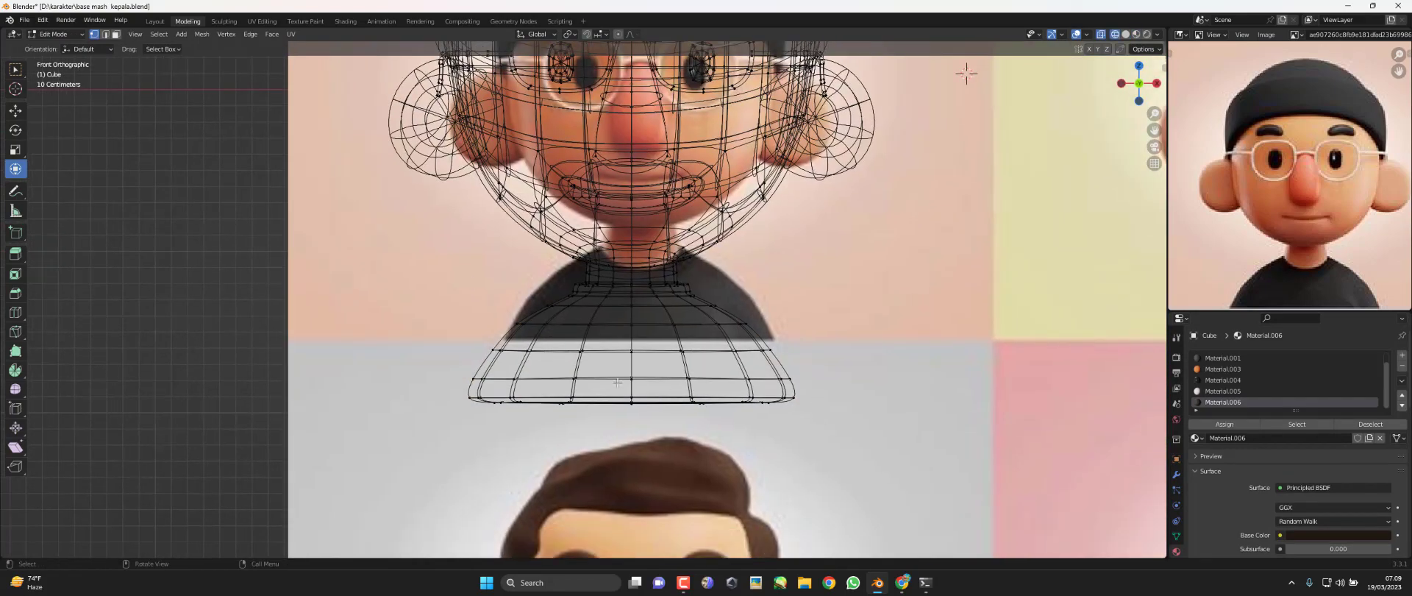
Zoom in from below on the neck collar ring with X-ray off and select its edge loop
middle_drag(640, 382, 616, 323)
key(shift+z)
scroll(616, 324, up, 2)
scroll(615, 324, up, 2)
scroll(515, 320, up, 2)
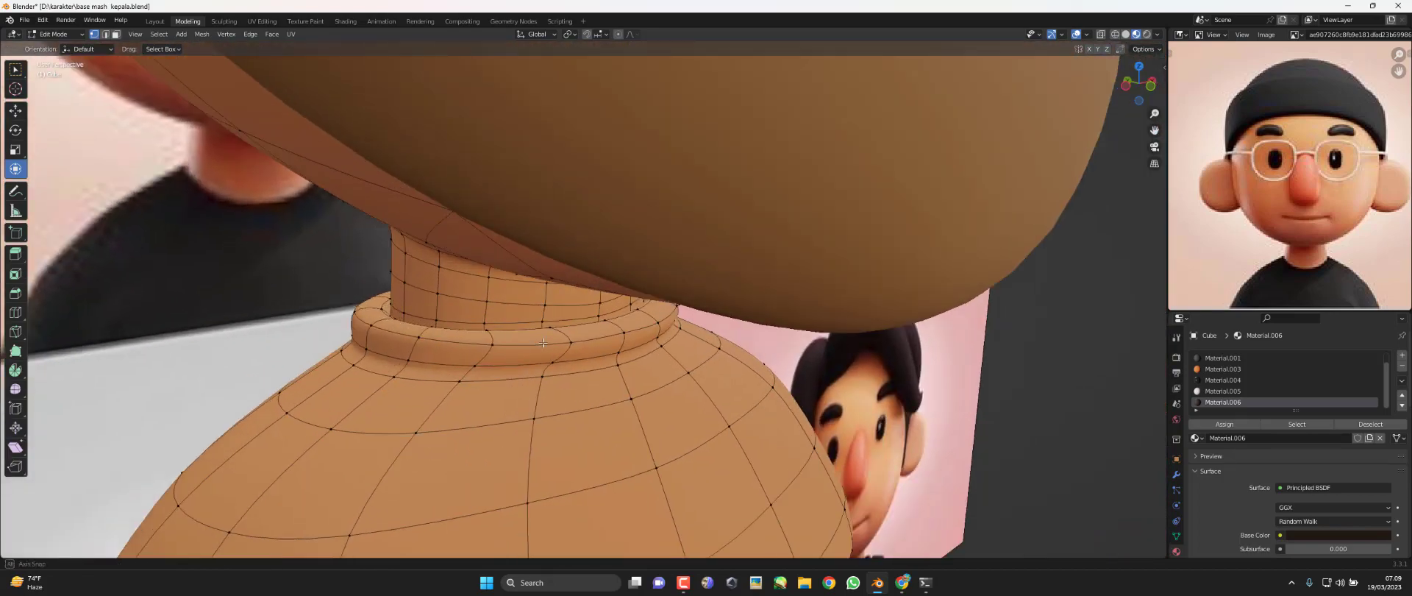
scroll(365, 314, up, 2)
shift+middle_drag(365, 314, 573, 309)
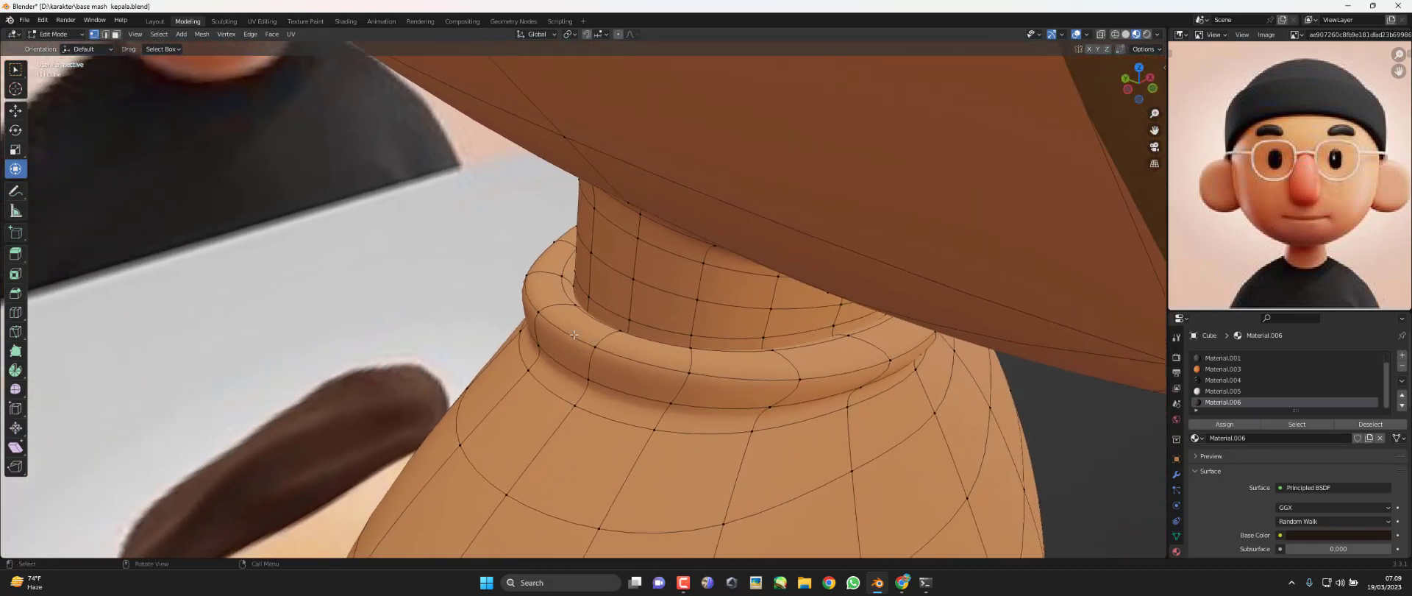
alt+click(575, 294)
Select a horizontal edge loop on the collar in X-ray and subdivide it
key(shift+z)
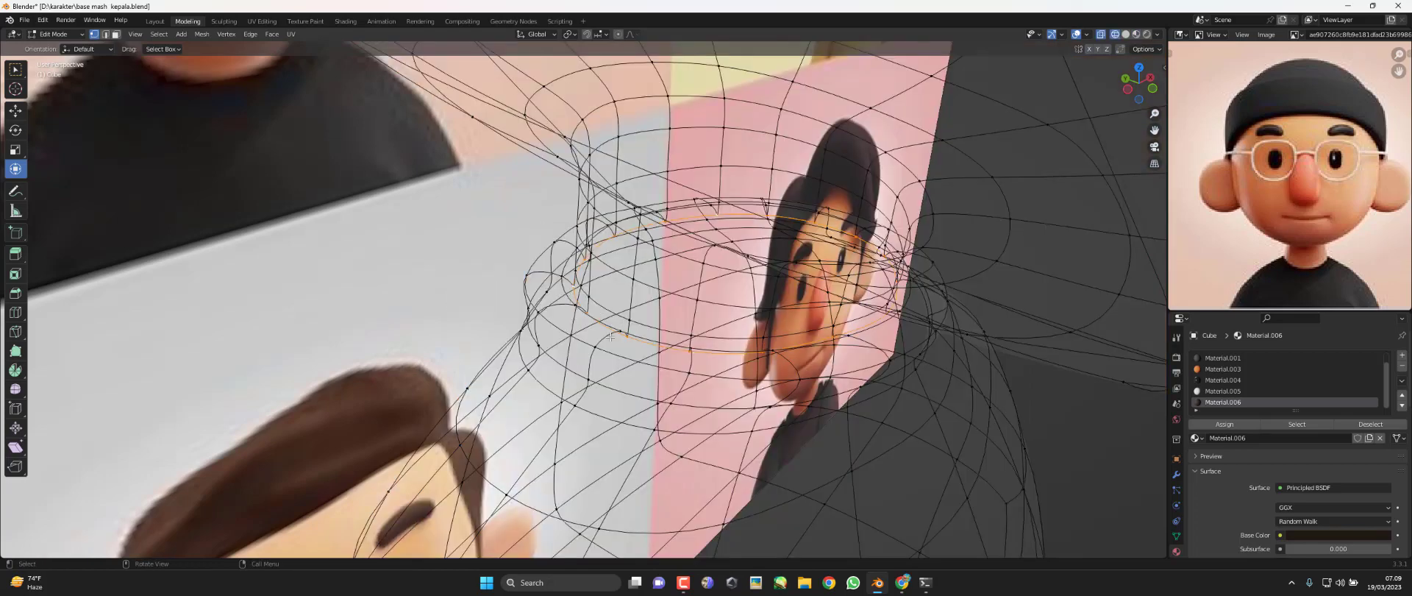
click(578, 302)
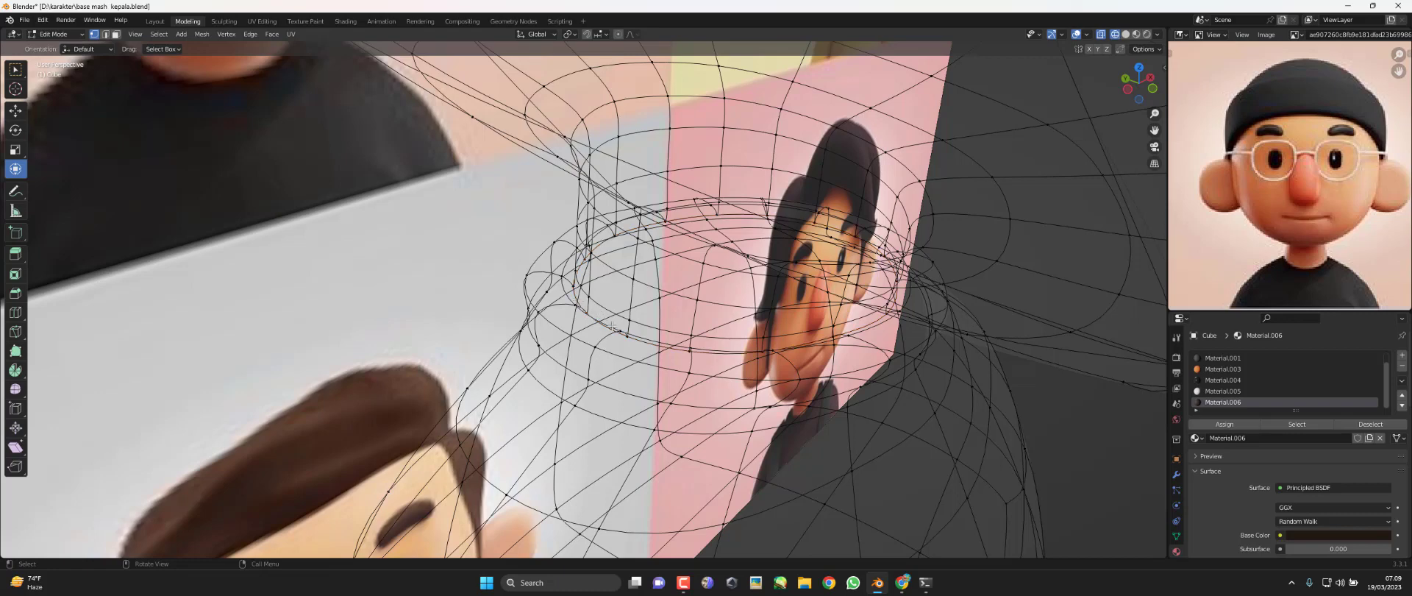
alt+click(649, 342)
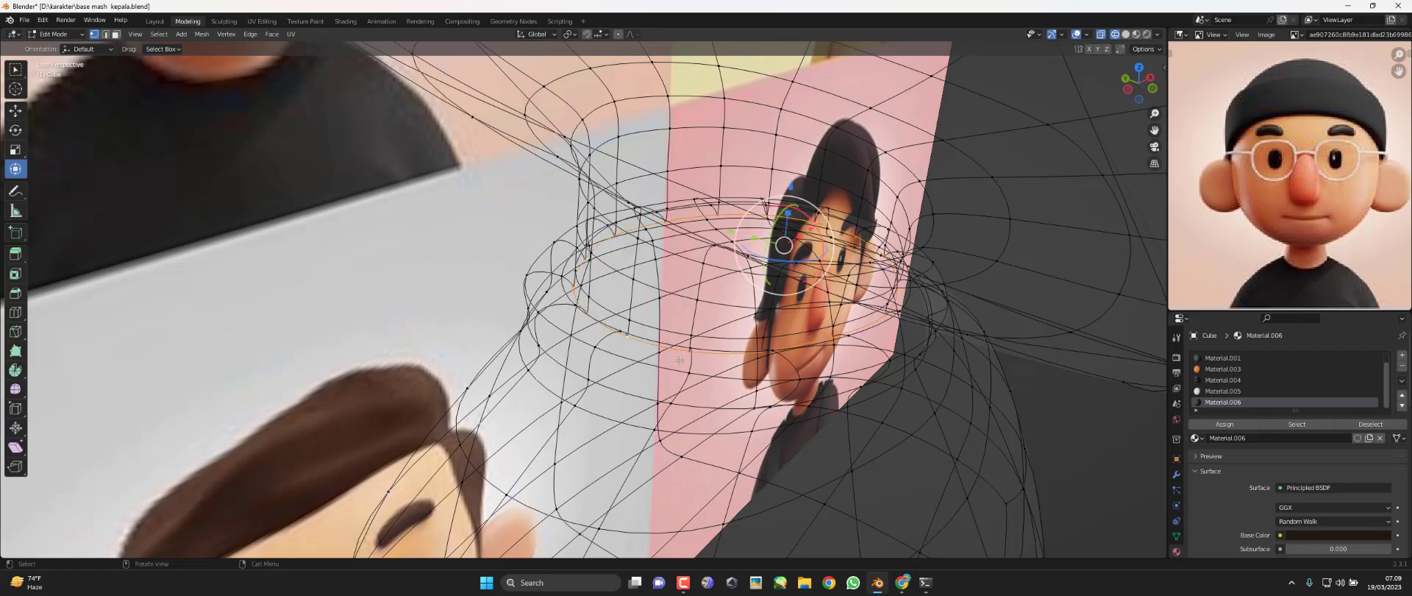
key(ctrl+e)
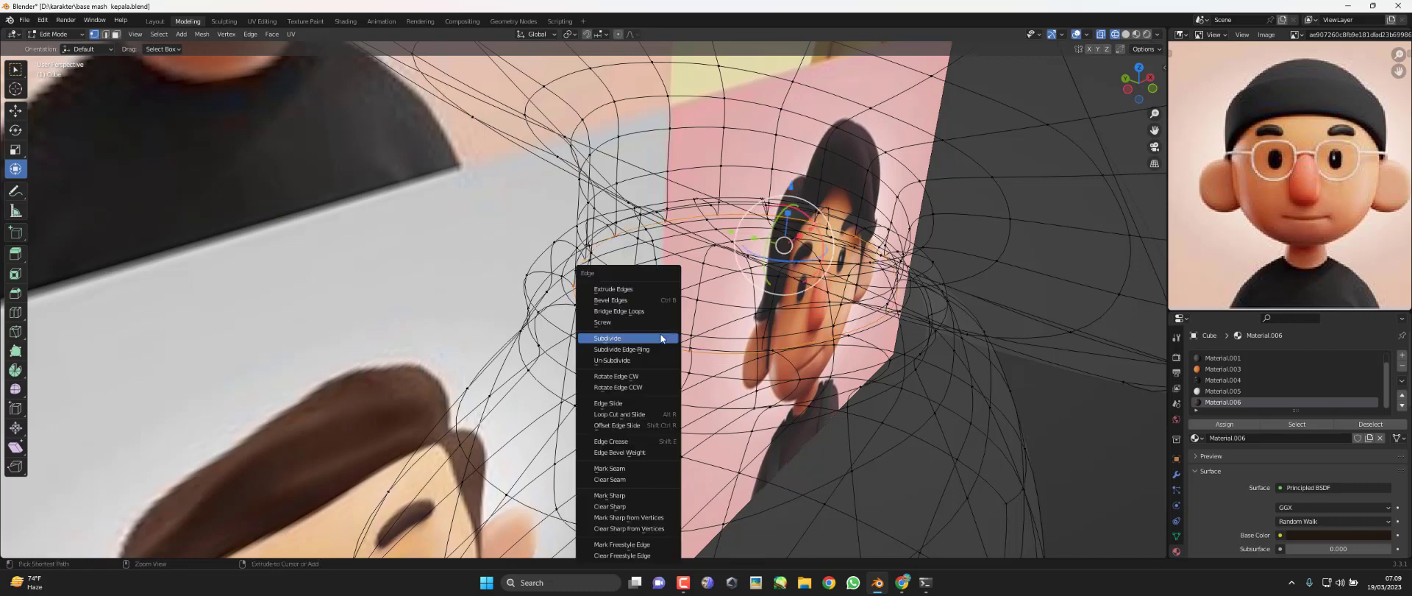
click(661, 339)
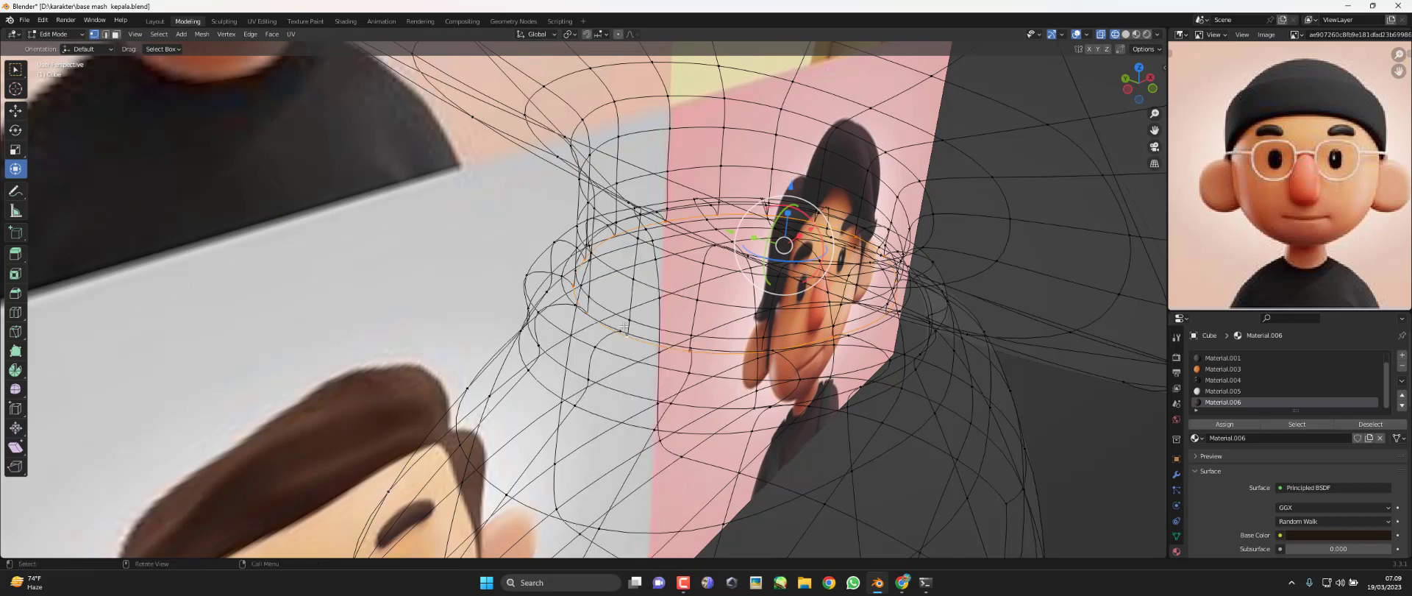
Mark the collar loop as a seam, then return to front view, solid shading and no selection
key(ctrl+e)
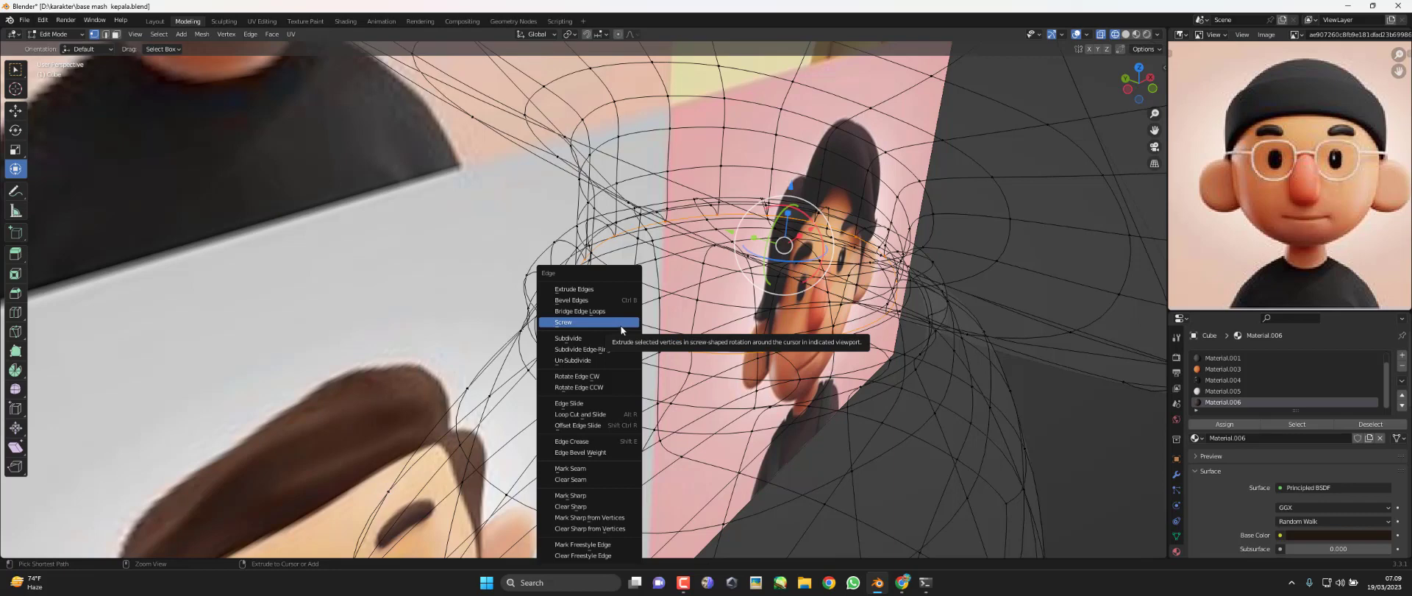
click(589, 468)
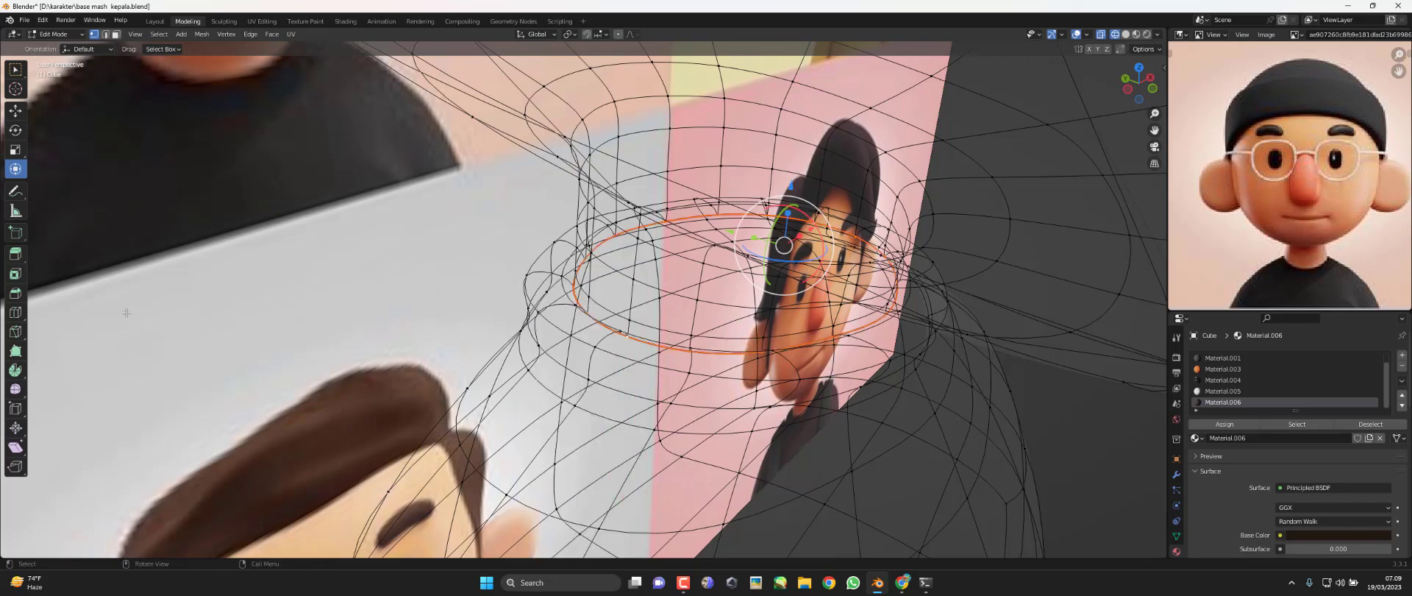
middle_drag(515, 368, 679, 352)
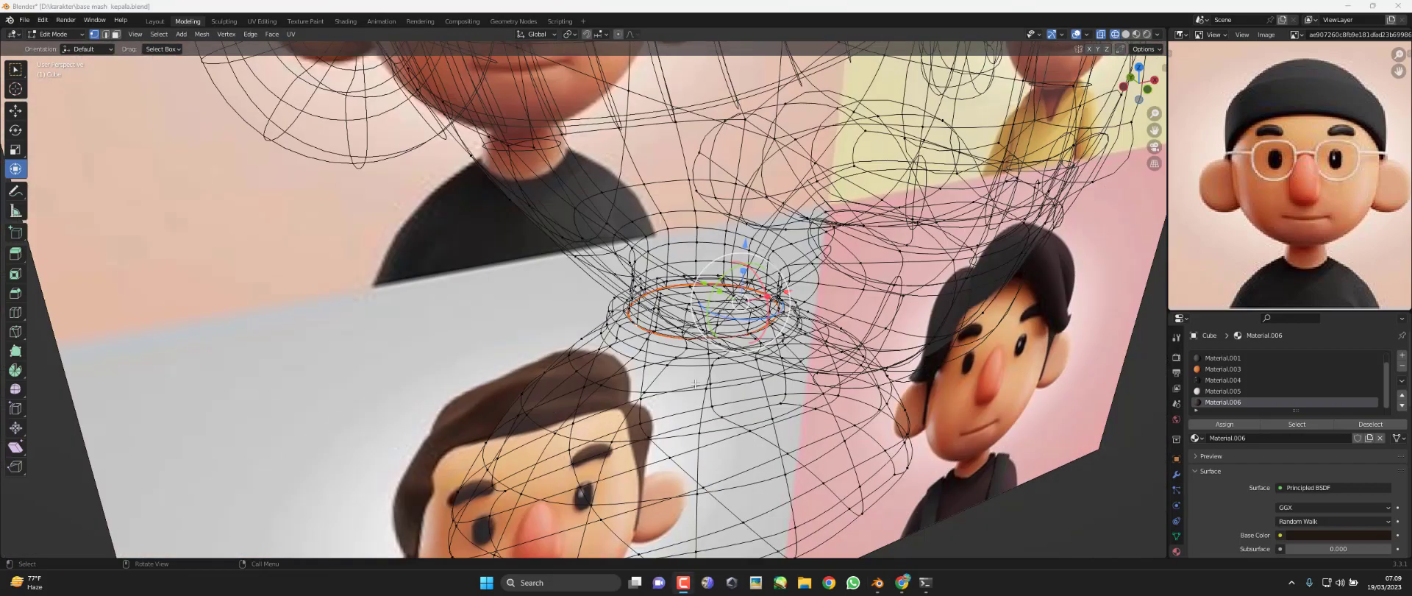
key(KP_1)
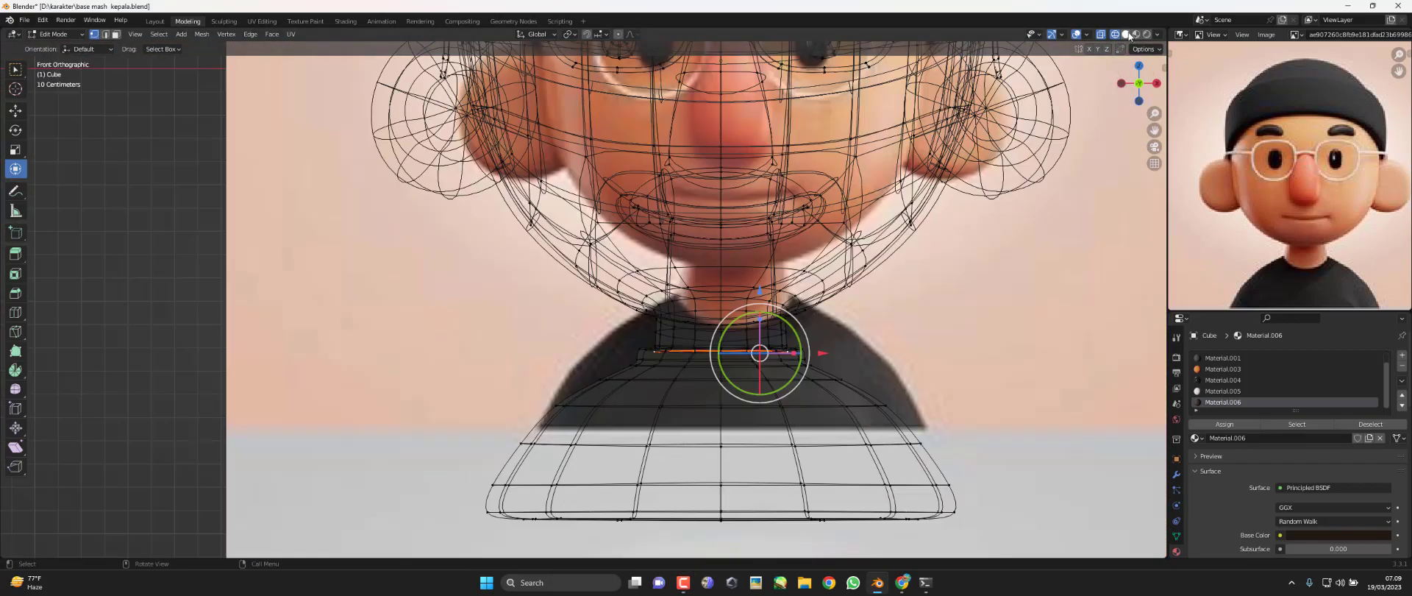
key(shift+z)
key(alt+a)
mouse_move(742, 312)
middle_down()
mouse_move(611, 401)
mouse_move(662, 383)
middle_up()
scroll(611, 400, down, 3)
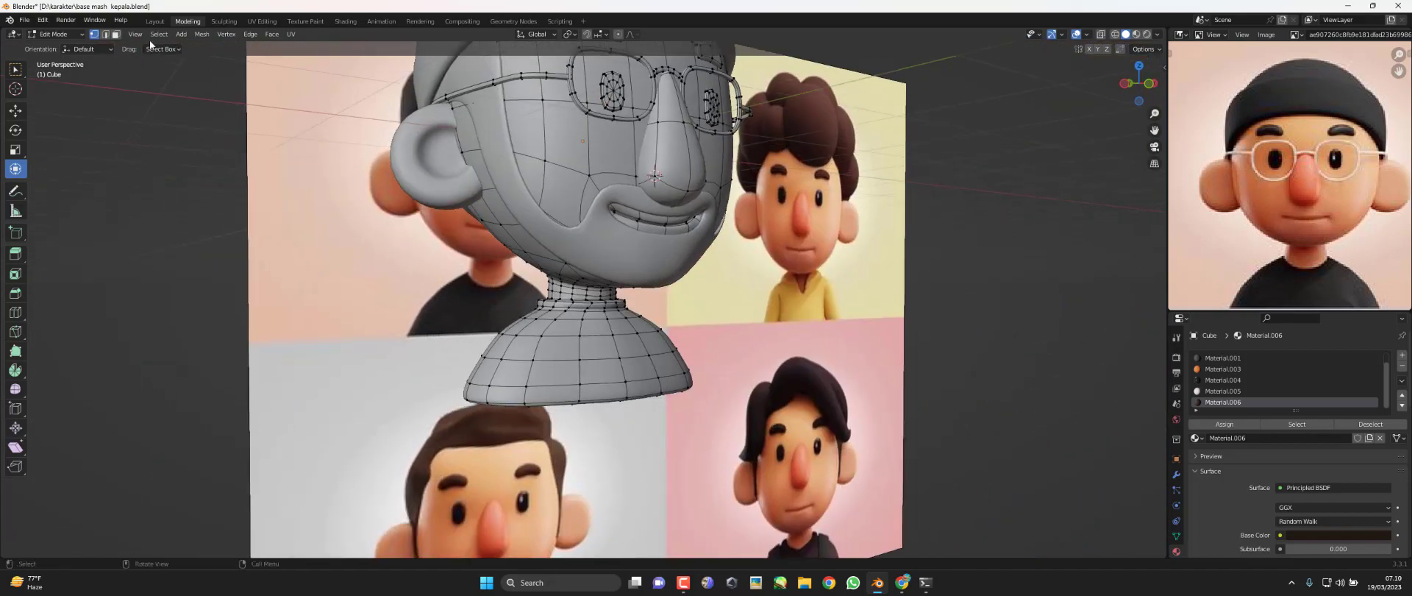
In face select mode, test selecting the linked head and neck part, then deselect it
click(117, 37)
scroll(530, 294, up, 2)
scroll(530, 293, up, 3)
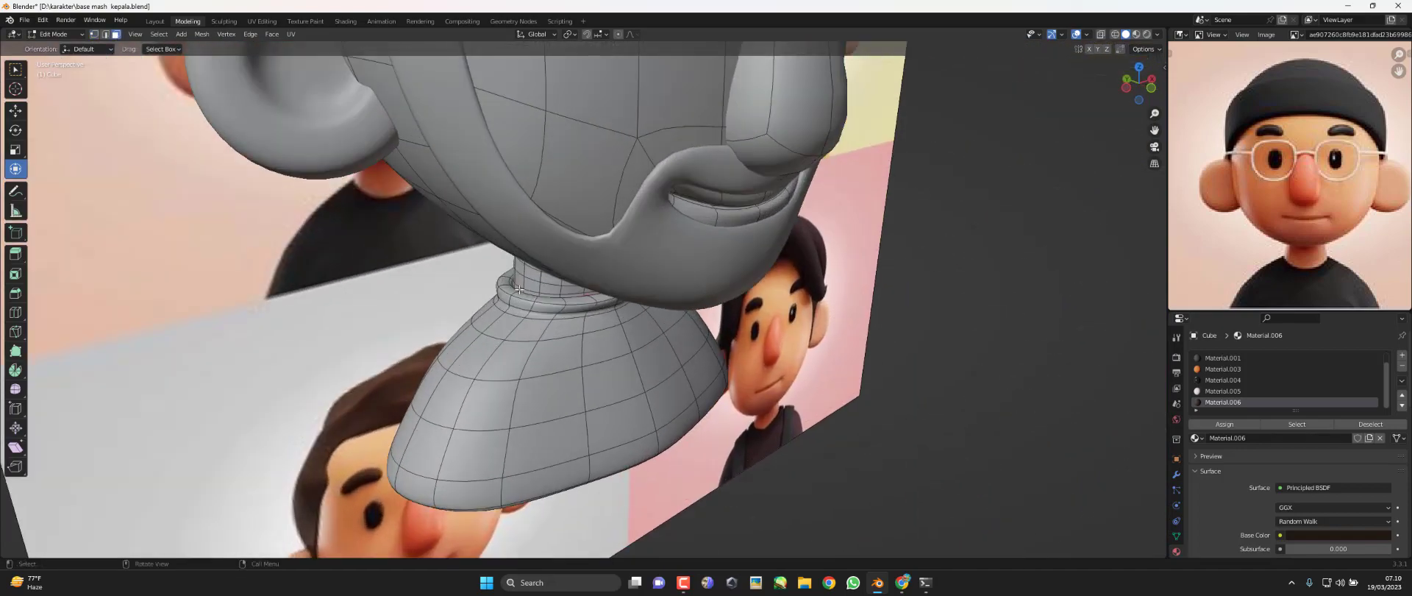
scroll(518, 290, up, 2)
scroll(473, 276, up, 1)
middle_drag(579, 299, 526, 323)
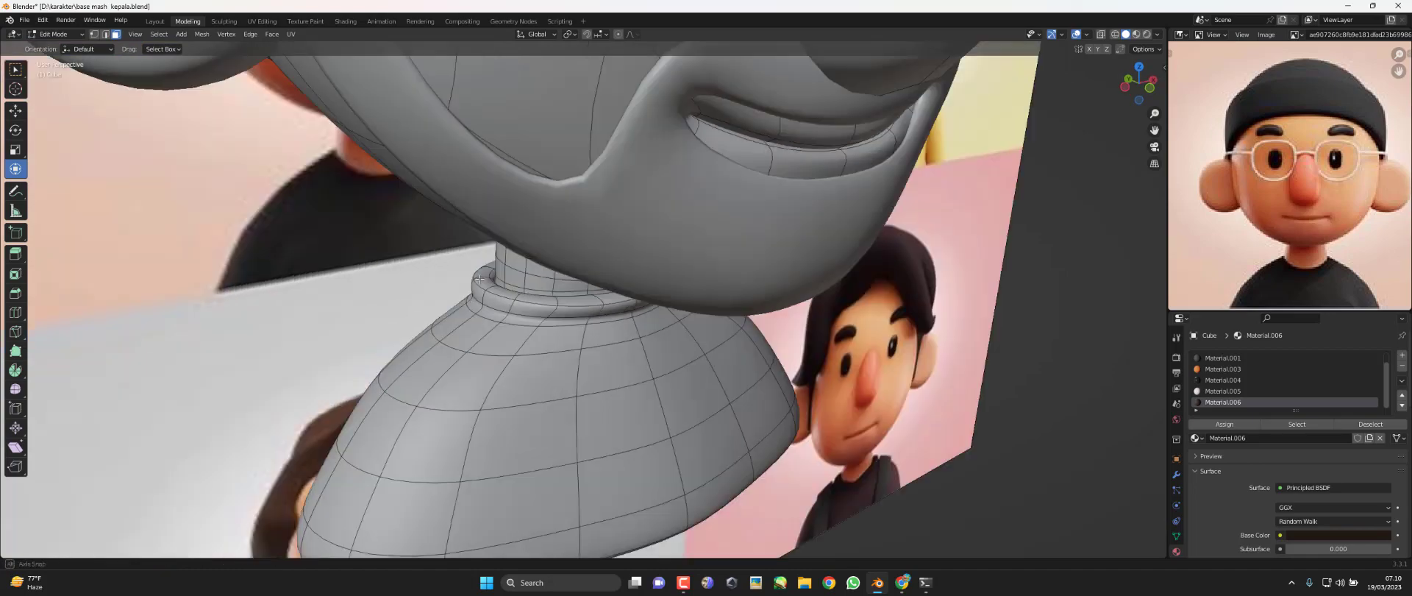
scroll(526, 324, down, 2)
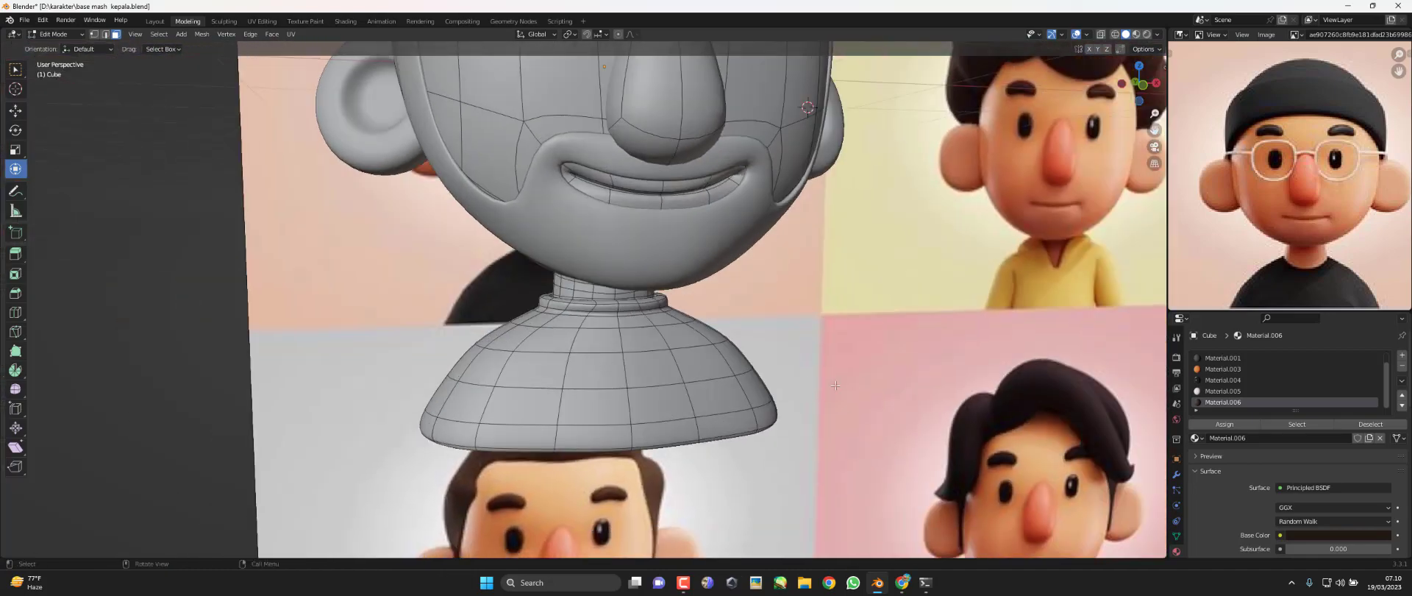
middle_drag(660, 393, 554, 283)
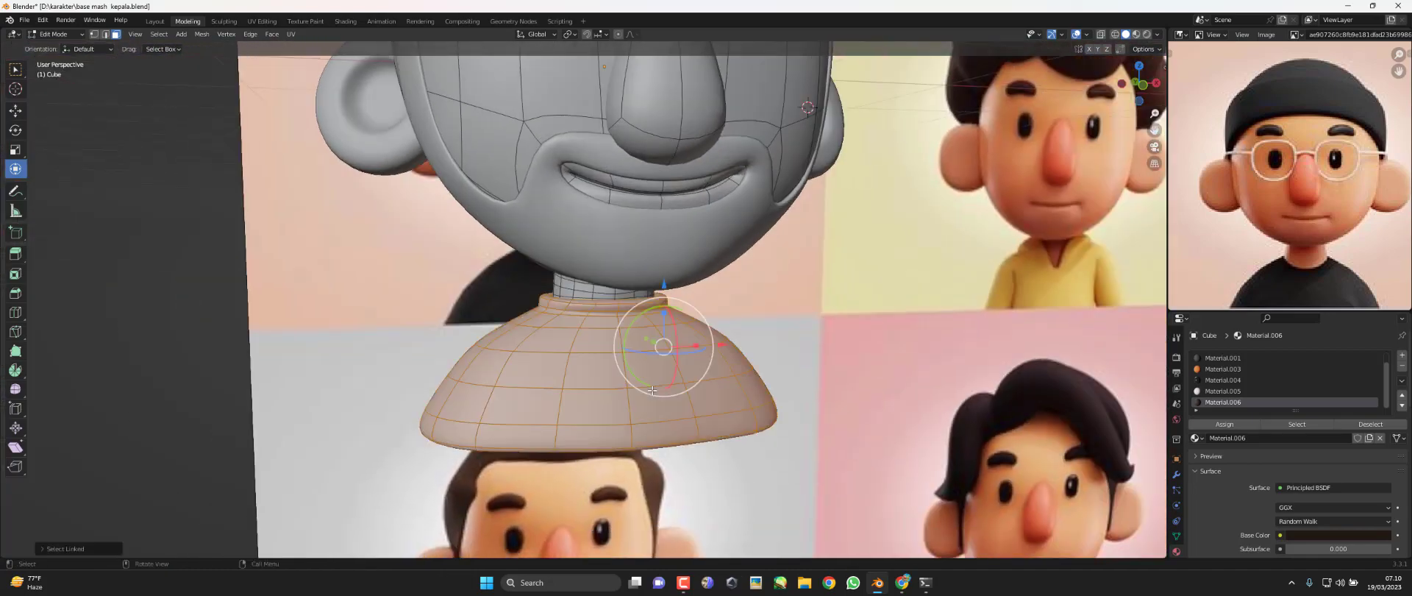
key(l)
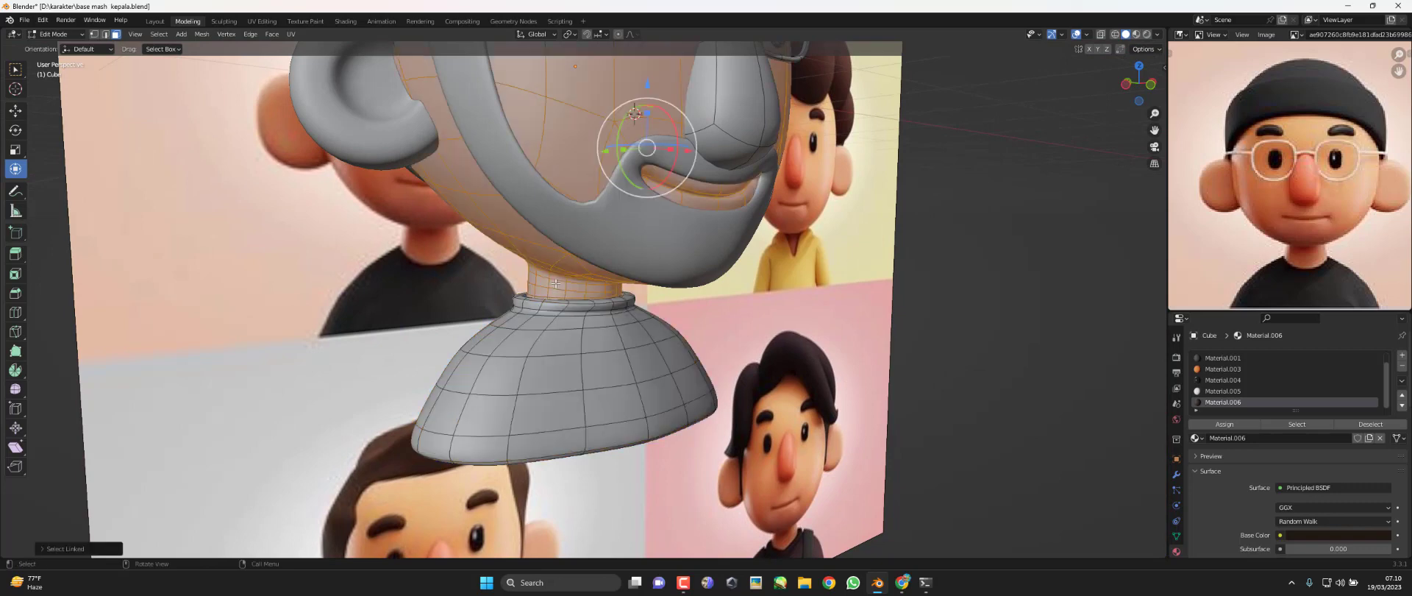
click(824, 351)
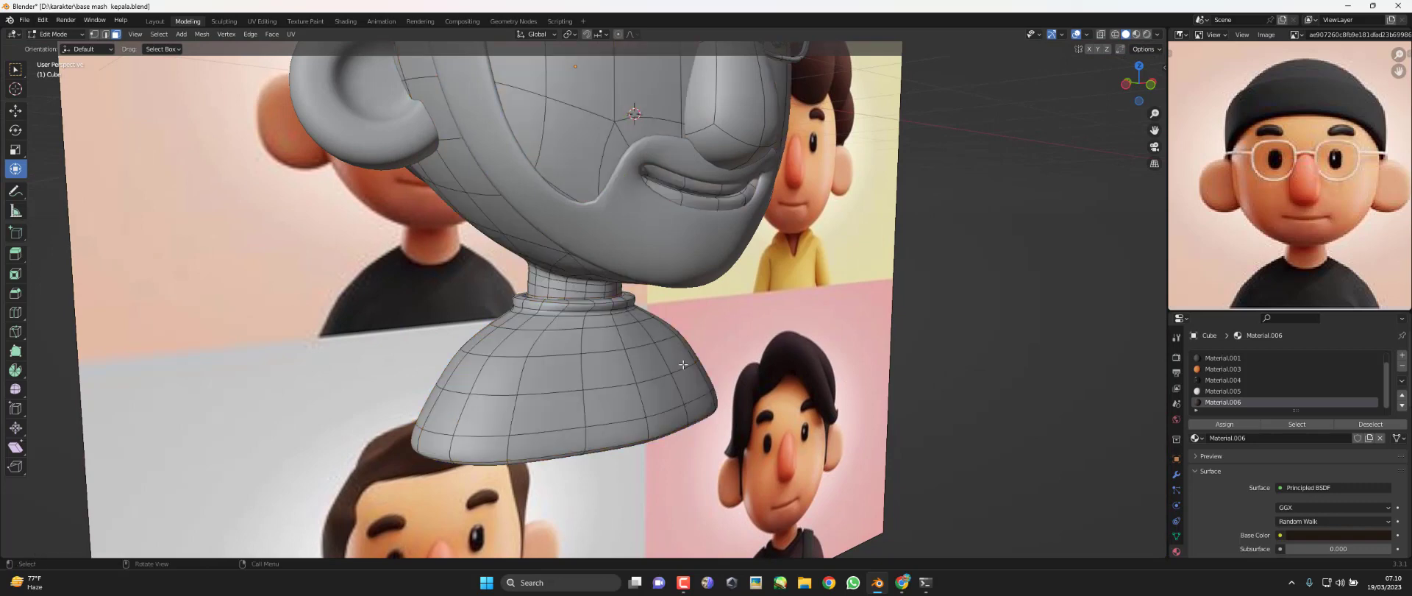
Mark a seam on the shoulder edge loop and test linked face selection on each side
click(94, 34)
alt+click(639, 390)
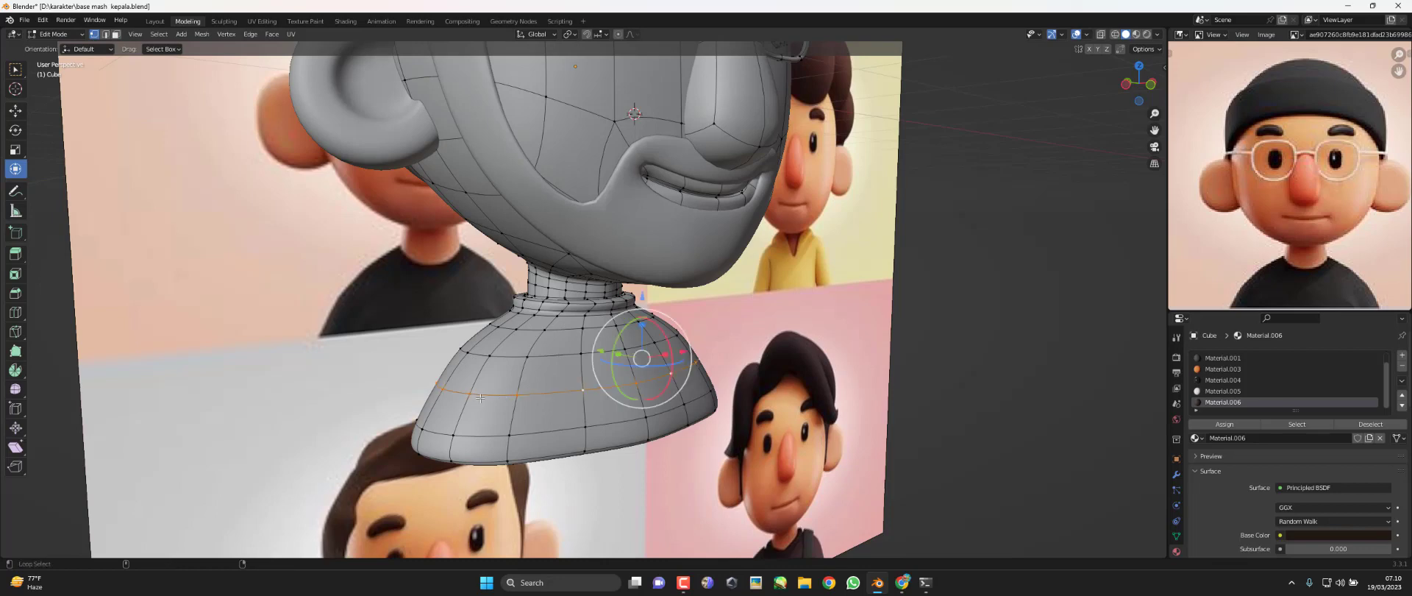
right_click(634, 395)
click(106, 34)
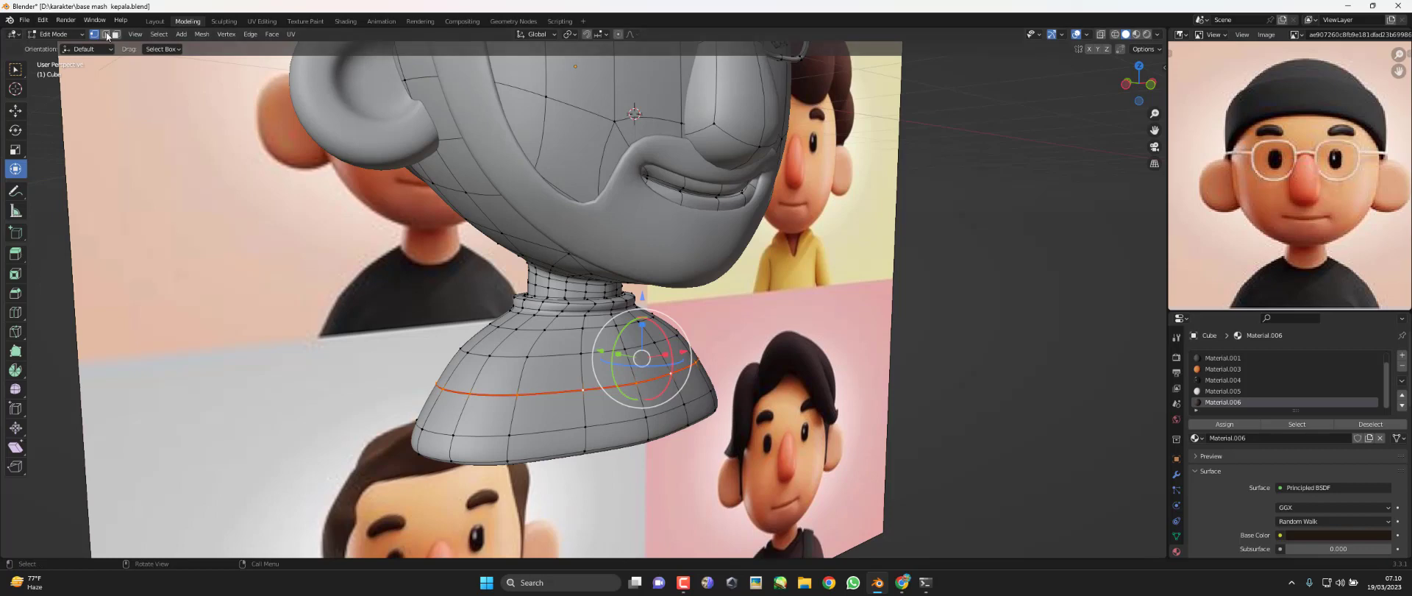
click(115, 35)
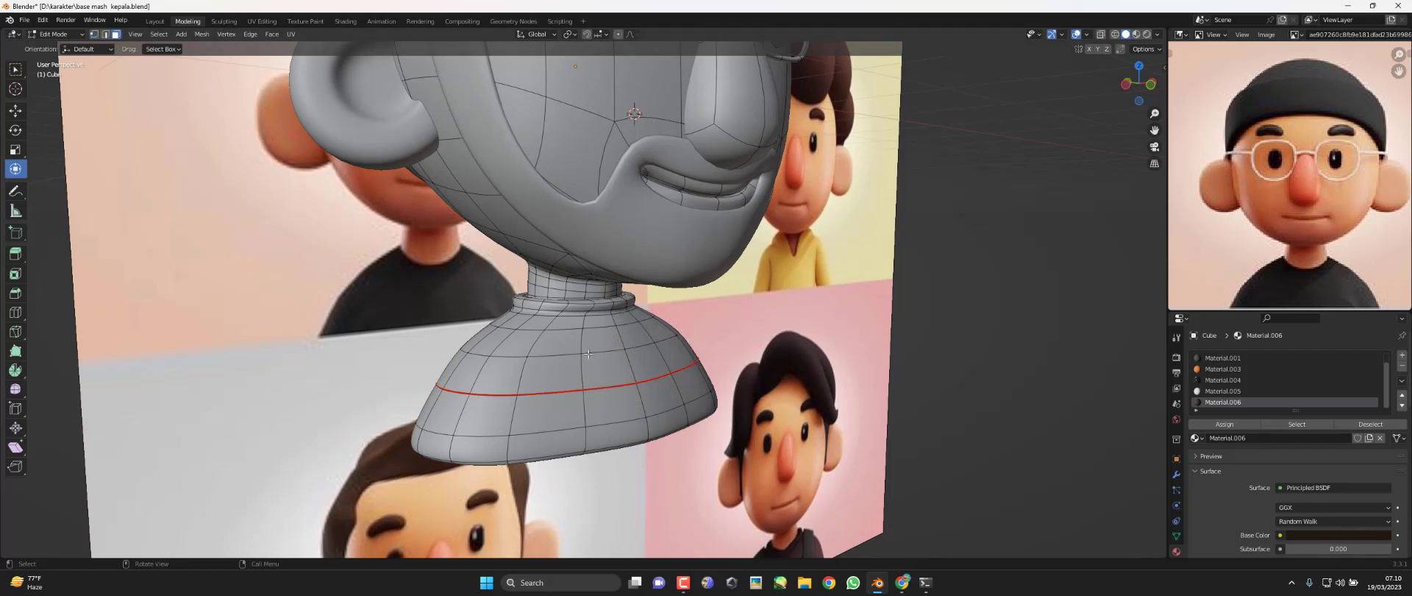
key(l)
click(634, 497)
key(l)
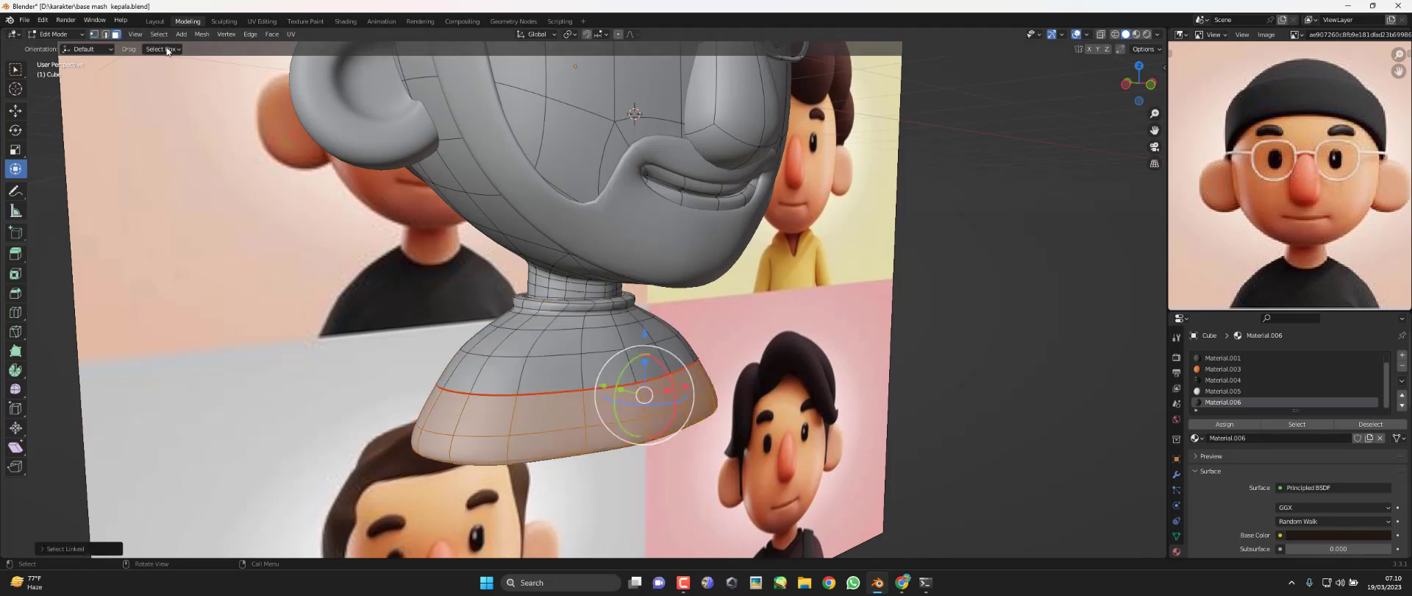
Reselect the shoulder seam loop and clear its seam
click(93, 35)
scroll(575, 356, up, 2)
scroll(575, 355, up, 1)
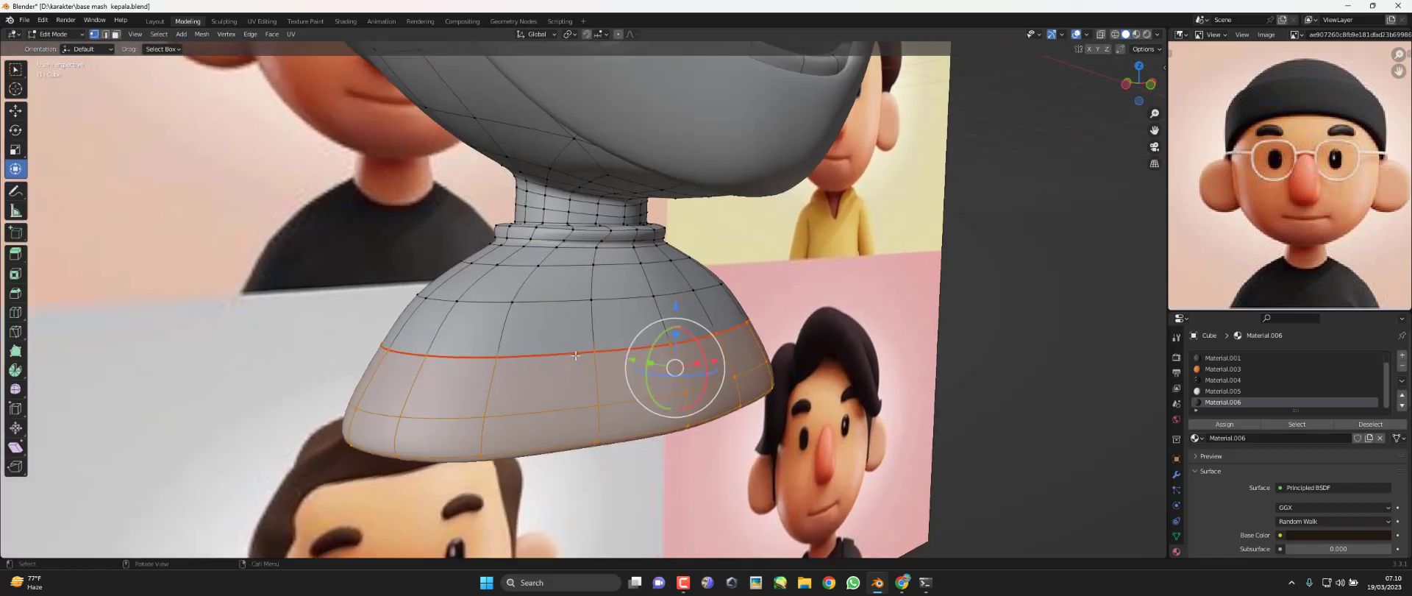
click(575, 355)
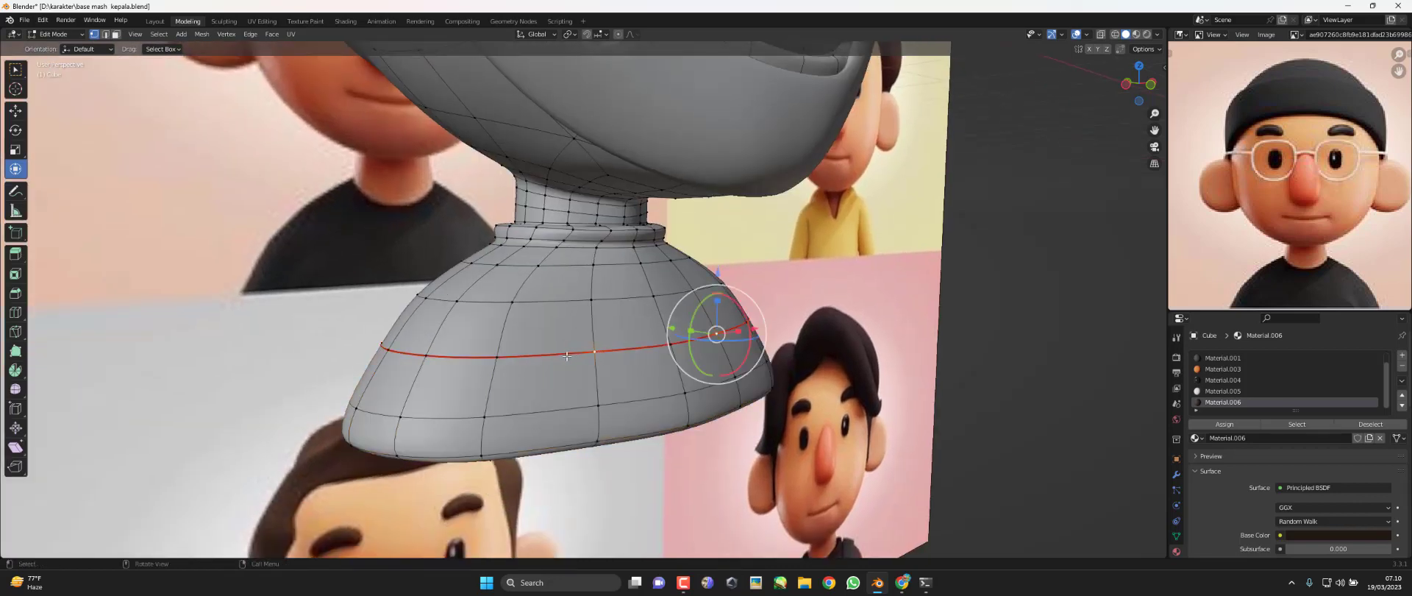
alt+click(564, 356)
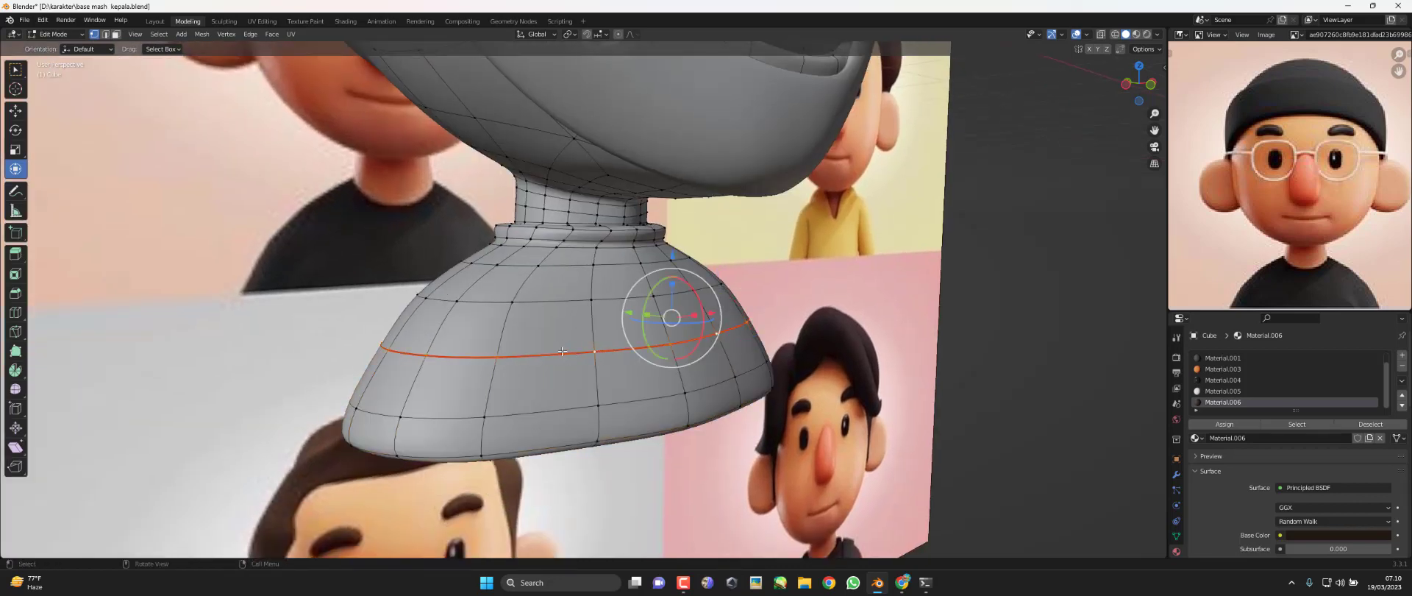
key(ctrl+e)
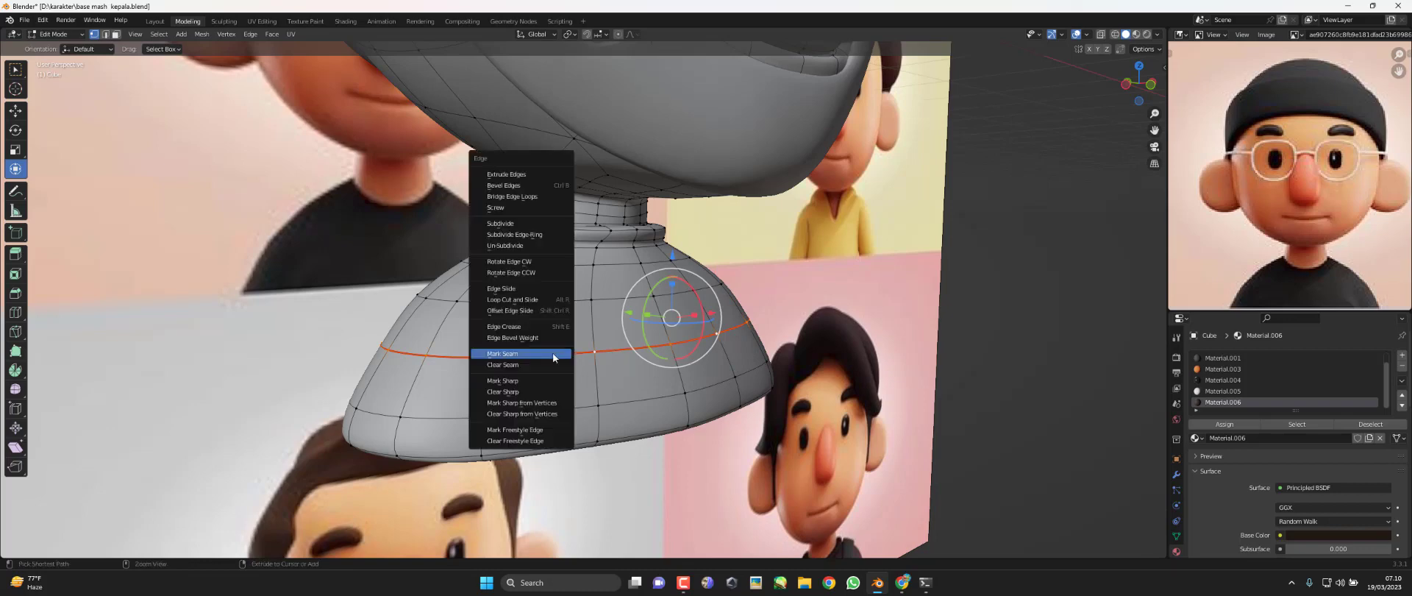
click(529, 364)
Select the entire connected shoulder piece in face select mode
middle_drag(641, 363, 684, 346)
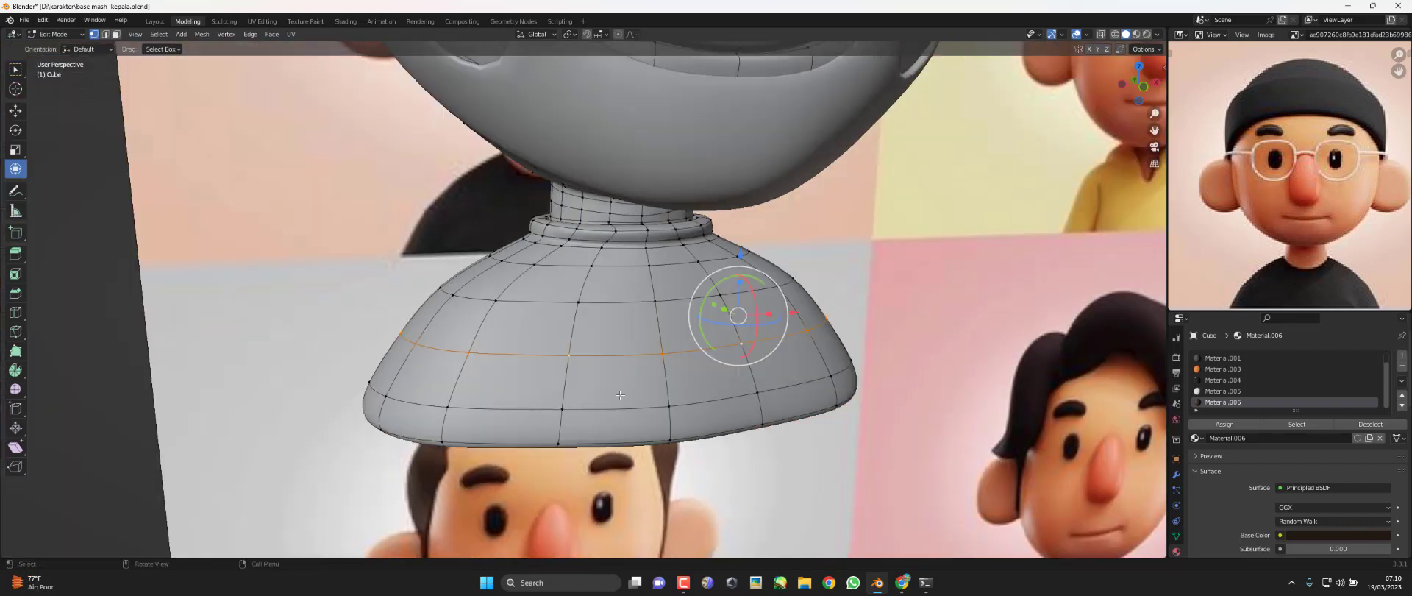
key(alt+a)
click(116, 35)
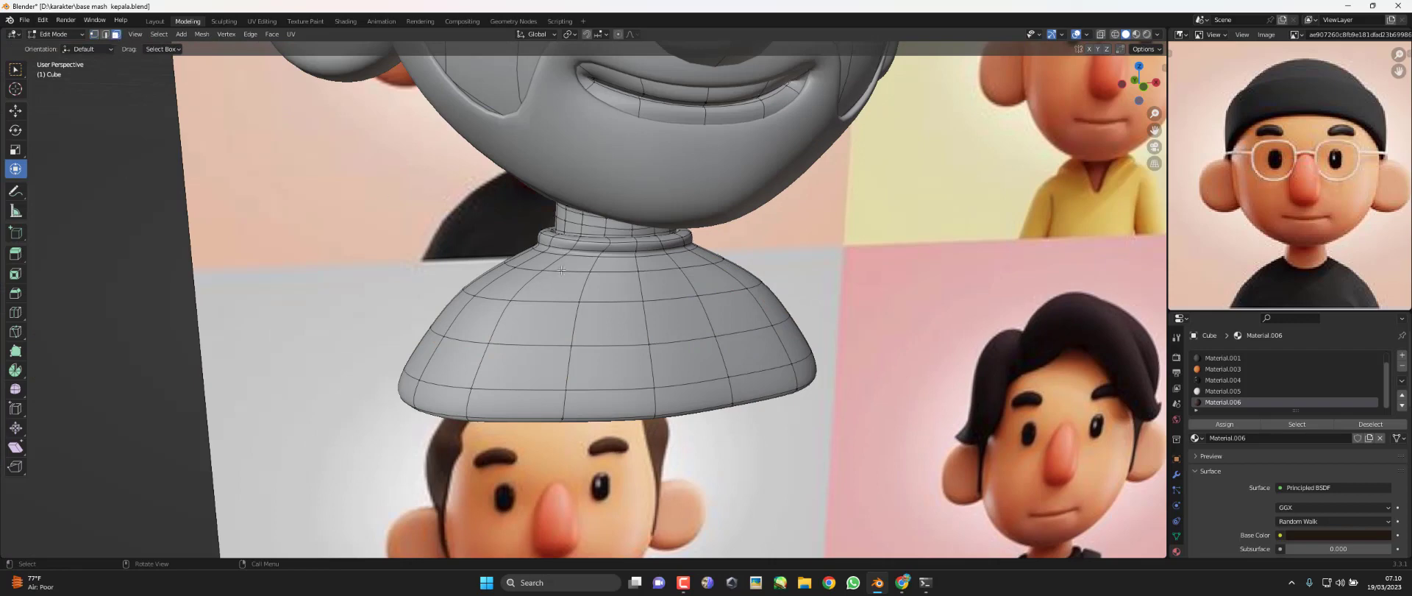
click(648, 306)
key(ctrl+l)
Assign the dark Material.001 to the selected shoulder piece
middle_drag(786, 343, 817, 340)
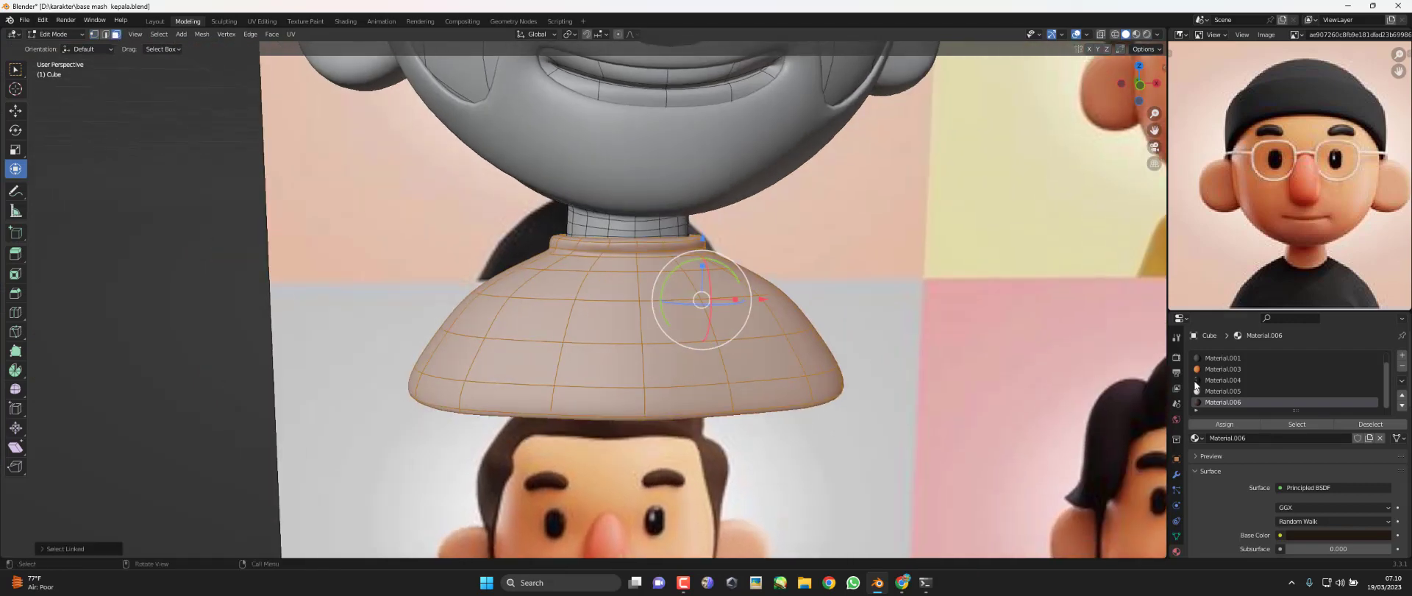
click(1221, 358)
click(1197, 424)
Return to Object Mode and inspect the coloured character from the front in Material Preview
key(KP_1)
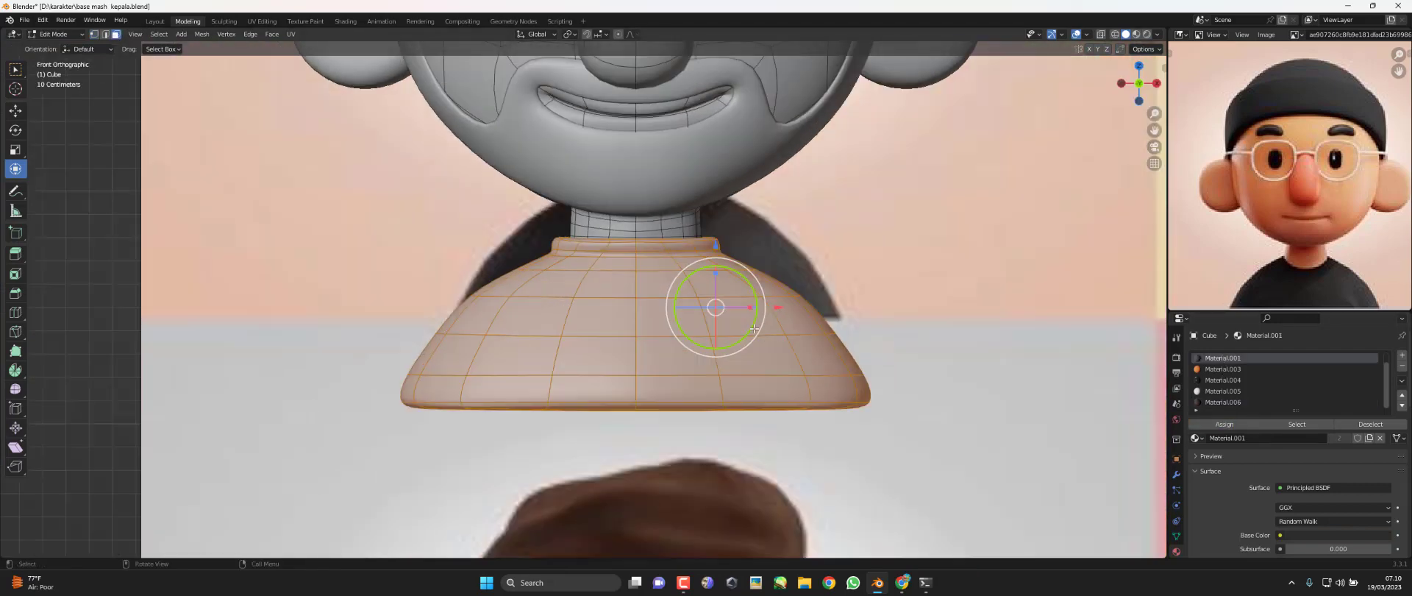
click(1137, 34)
key(Tab)
scroll(916, 245, down, 3)
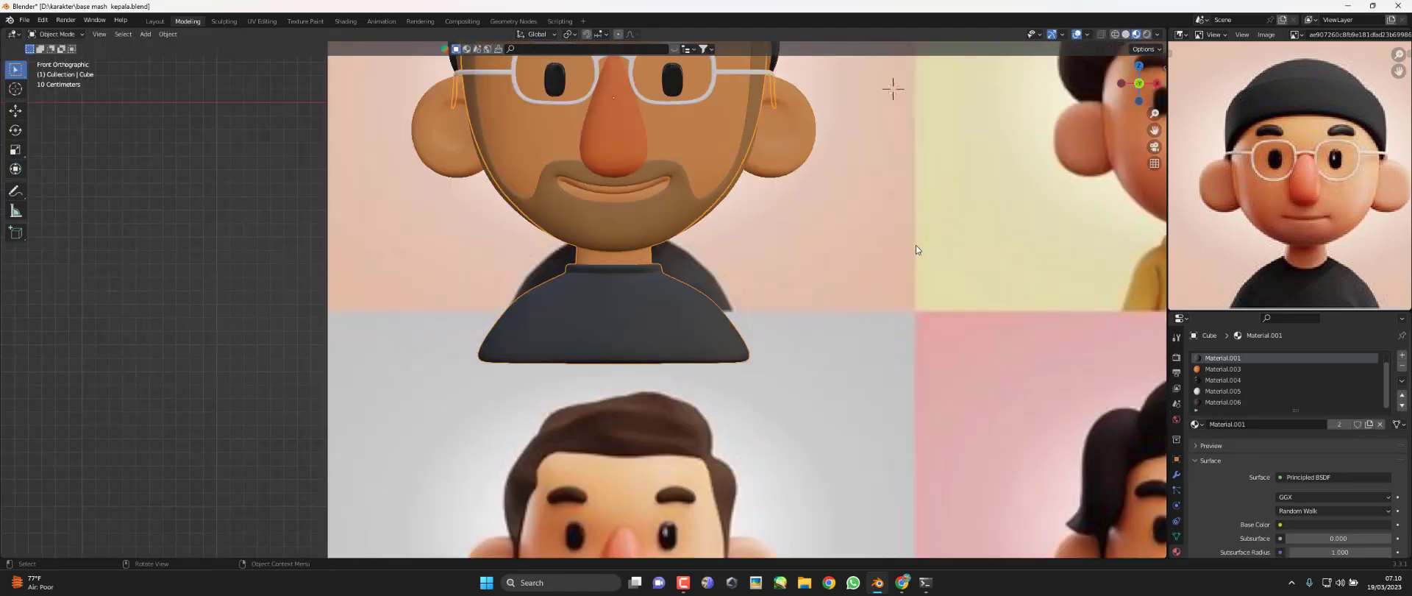
scroll(736, 319, down, 2)
mouse_move(721, 263)
middle_down()
mouse_move(735, 299)
mouse_move(710, 297)
mouse_move(835, 293)
mouse_move(841, 254)
mouse_move(700, 254)
mouse_move(639, 284)
mouse_move(764, 320)
mouse_move(655, 328)
middle_up()
scroll(655, 329, up, 2)
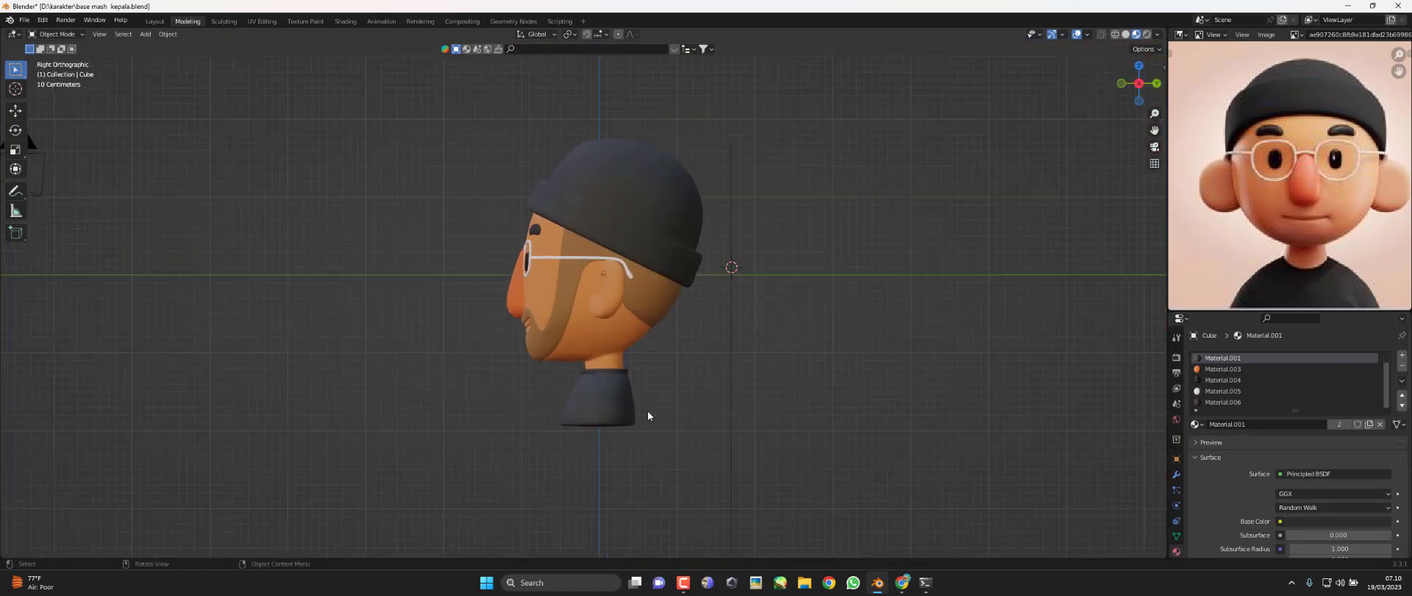
Select the beanie brim's upper edge loop in Edit Mode and nudge it slightly into place
shift+click(616, 376)
middle_drag(676, 350, 651, 303)
key(Tab)
click(667, 330)
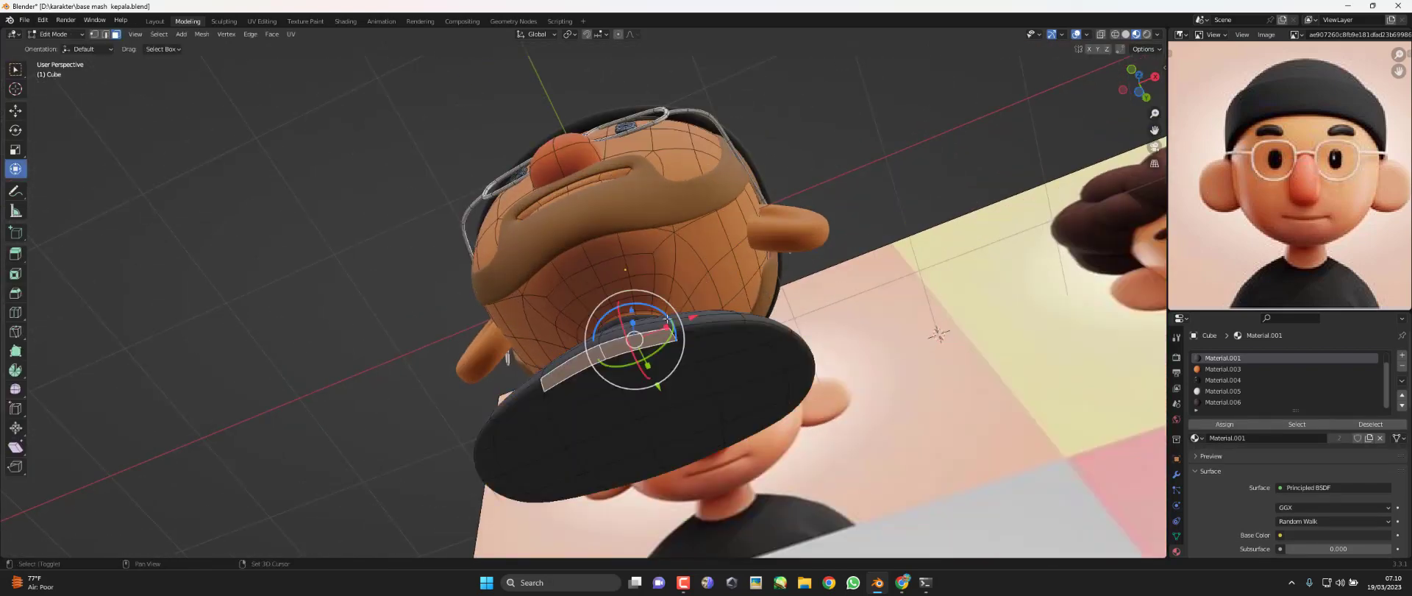
alt+click(668, 330)
click(105, 34)
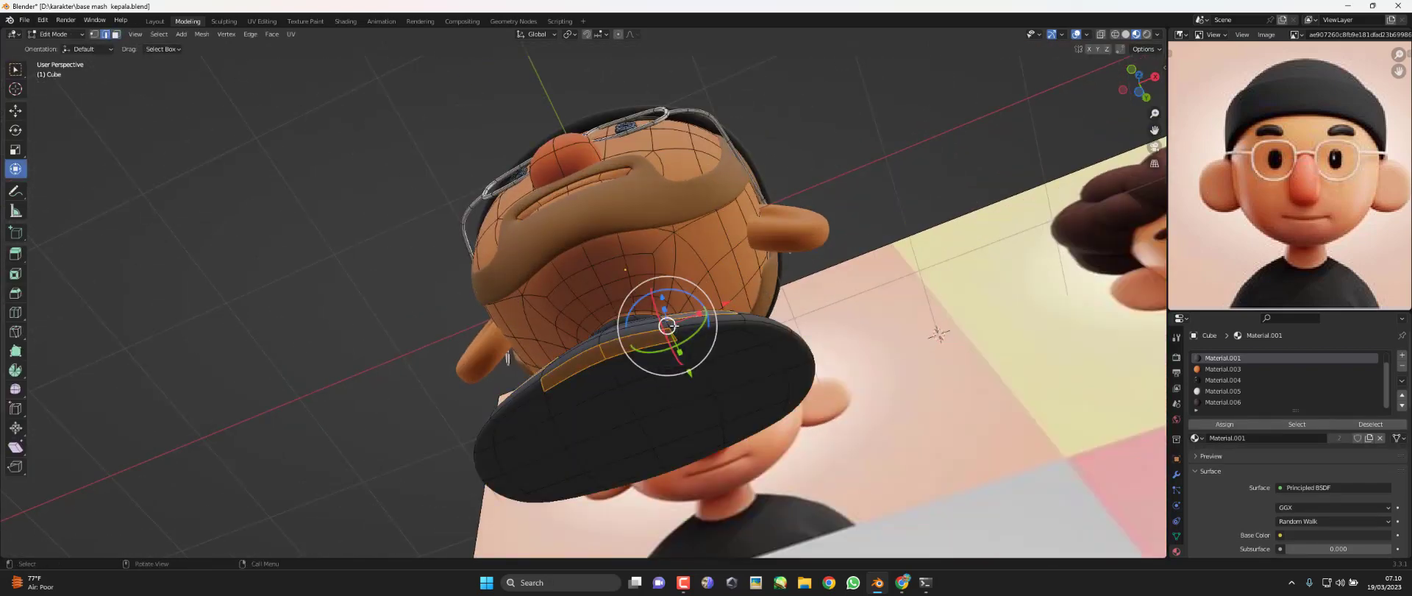
mouse_move(662, 323)
shift+middle_down()
mouse_move(665, 287)
mouse_move(687, 284)
shift+middle_up()
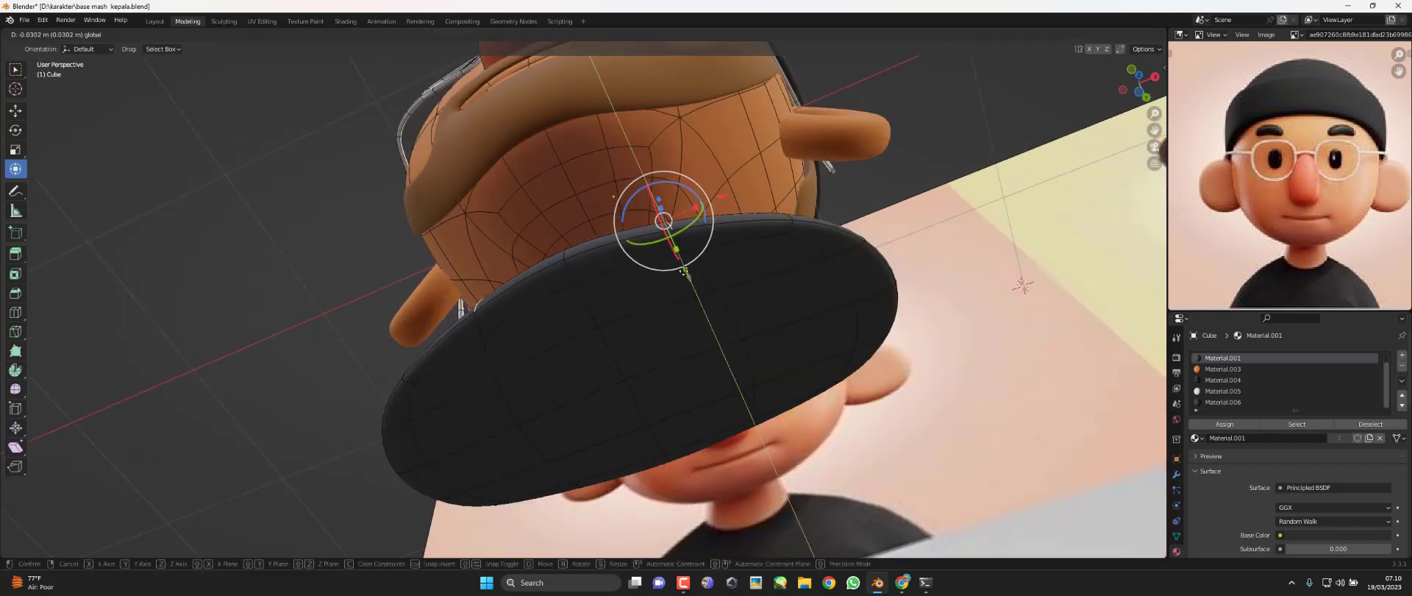
drag(686, 284, 713, 303)
Back in Object Mode, select the Empty and view the scene from the front against the reference
key(Tab)
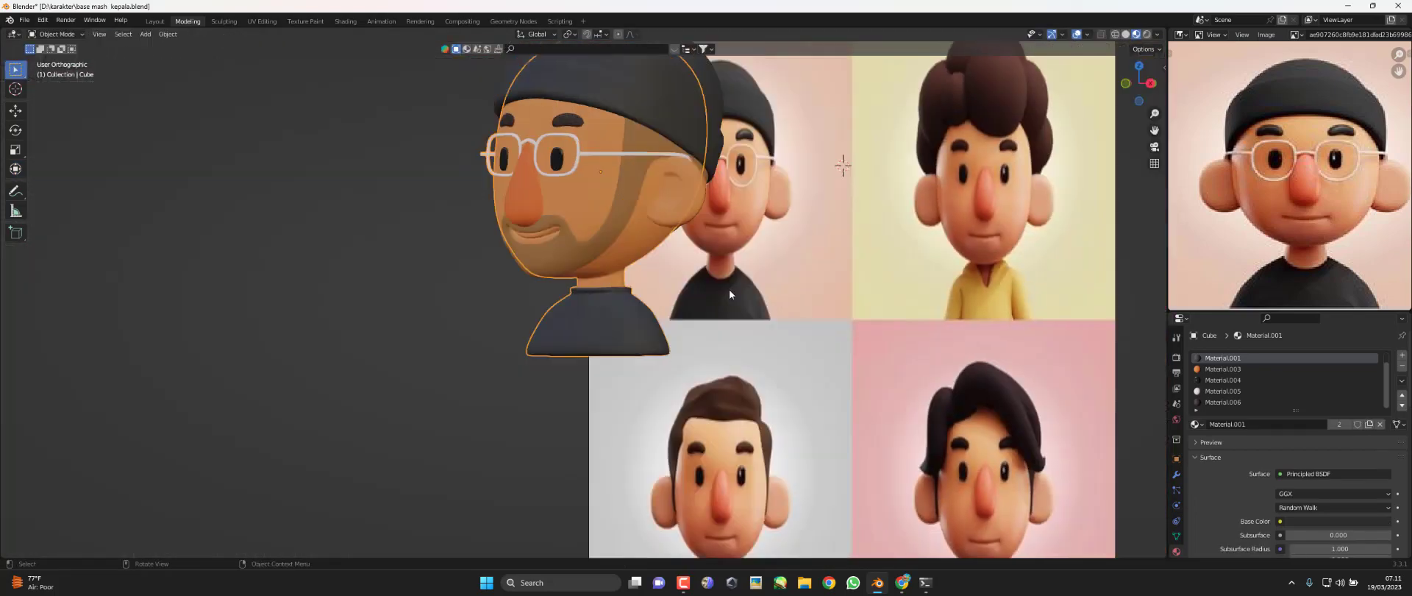
mouse_move(714, 303)
middle_down()
mouse_move(701, 308)
mouse_move(766, 307)
mouse_move(755, 301)
middle_up()
scroll(766, 307, down, 3)
click(771, 293)
key(KP_1)
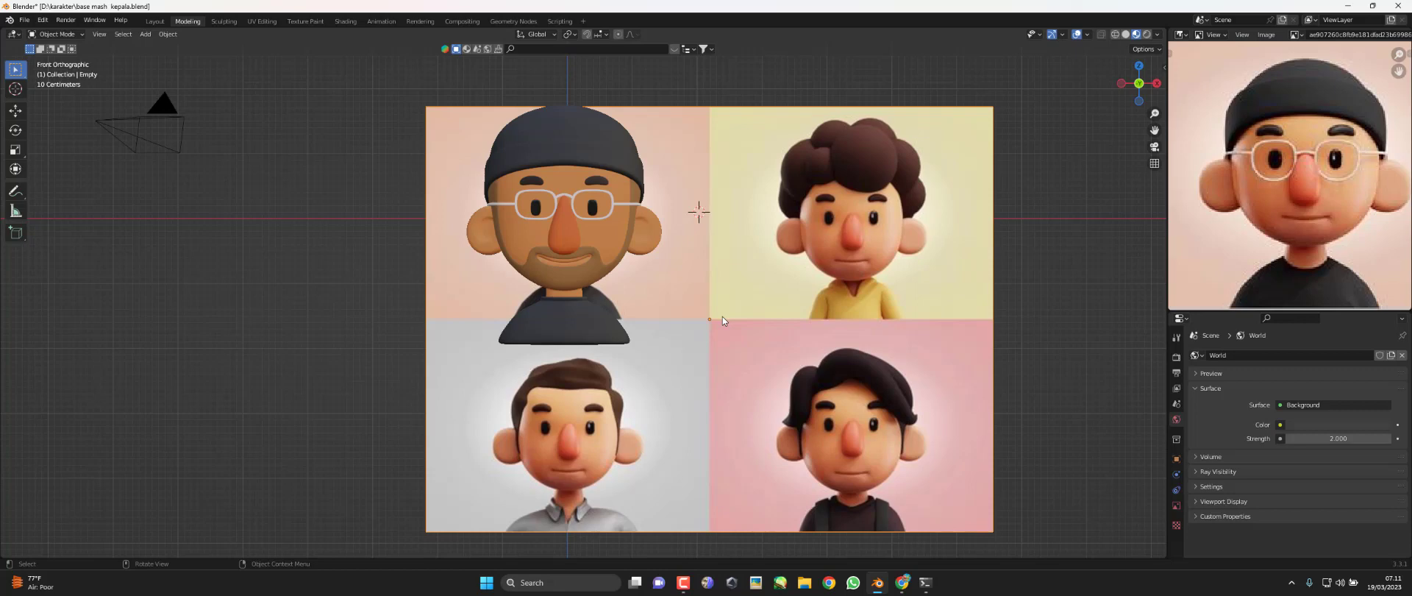
mouse_move(655, 218)
middle_down()
mouse_move(662, 266)
mouse_move(708, 253)
mouse_move(695, 269)
mouse_move(593, 288)
mouse_move(723, 278)
mouse_move(659, 298)
middle_up()
key(KP_1)
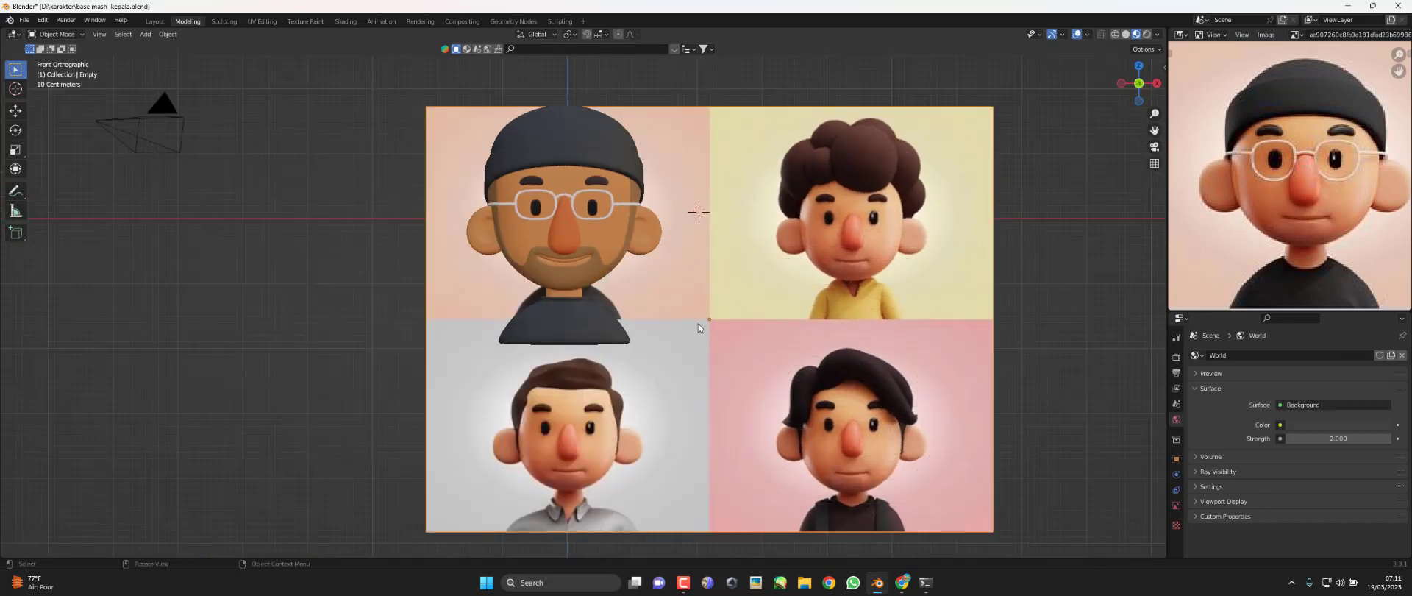